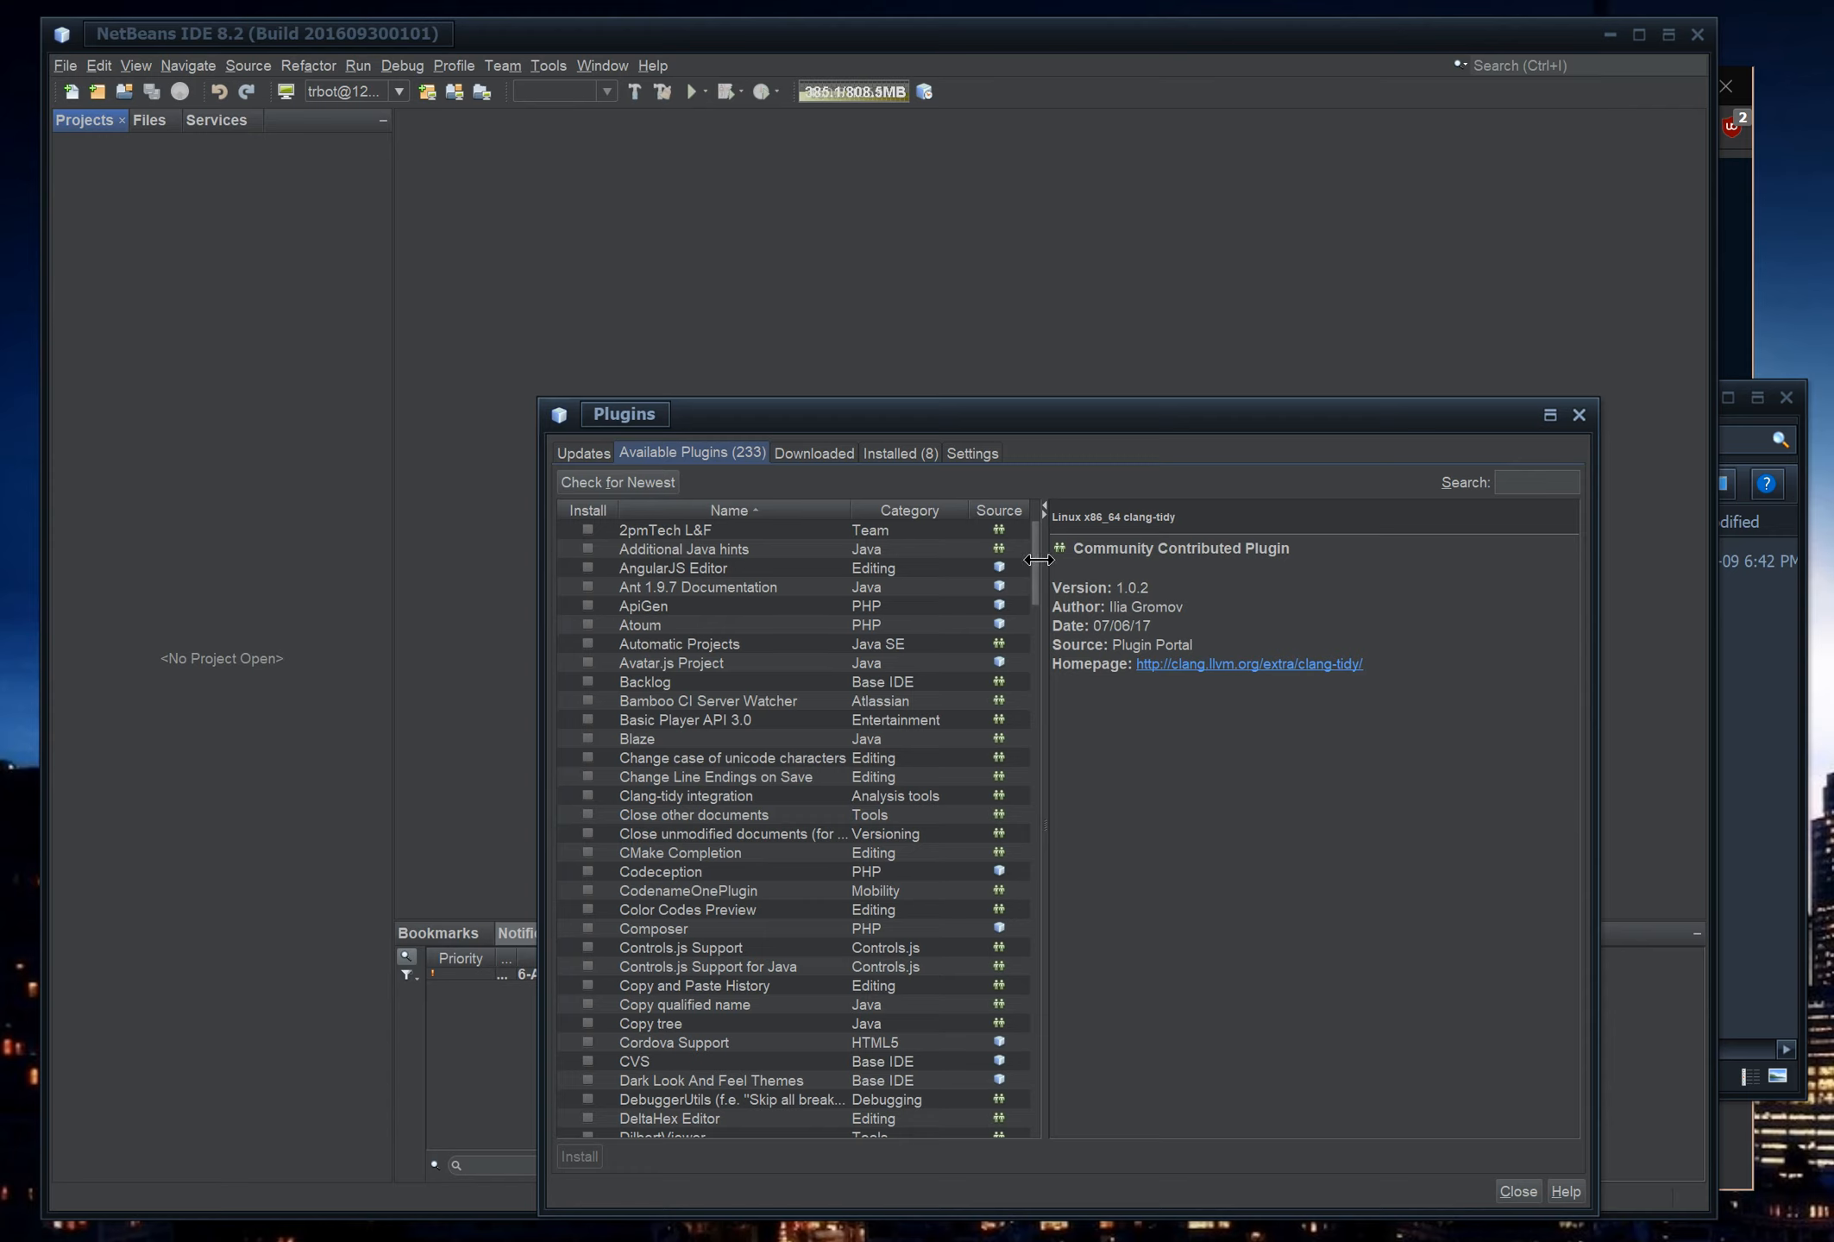
# View the details of the available Dark Look And Feel Themes plugin and the installed Darcula LAF for NetBeans plugin
pyautogui.scroll(-4, 1038, 578)
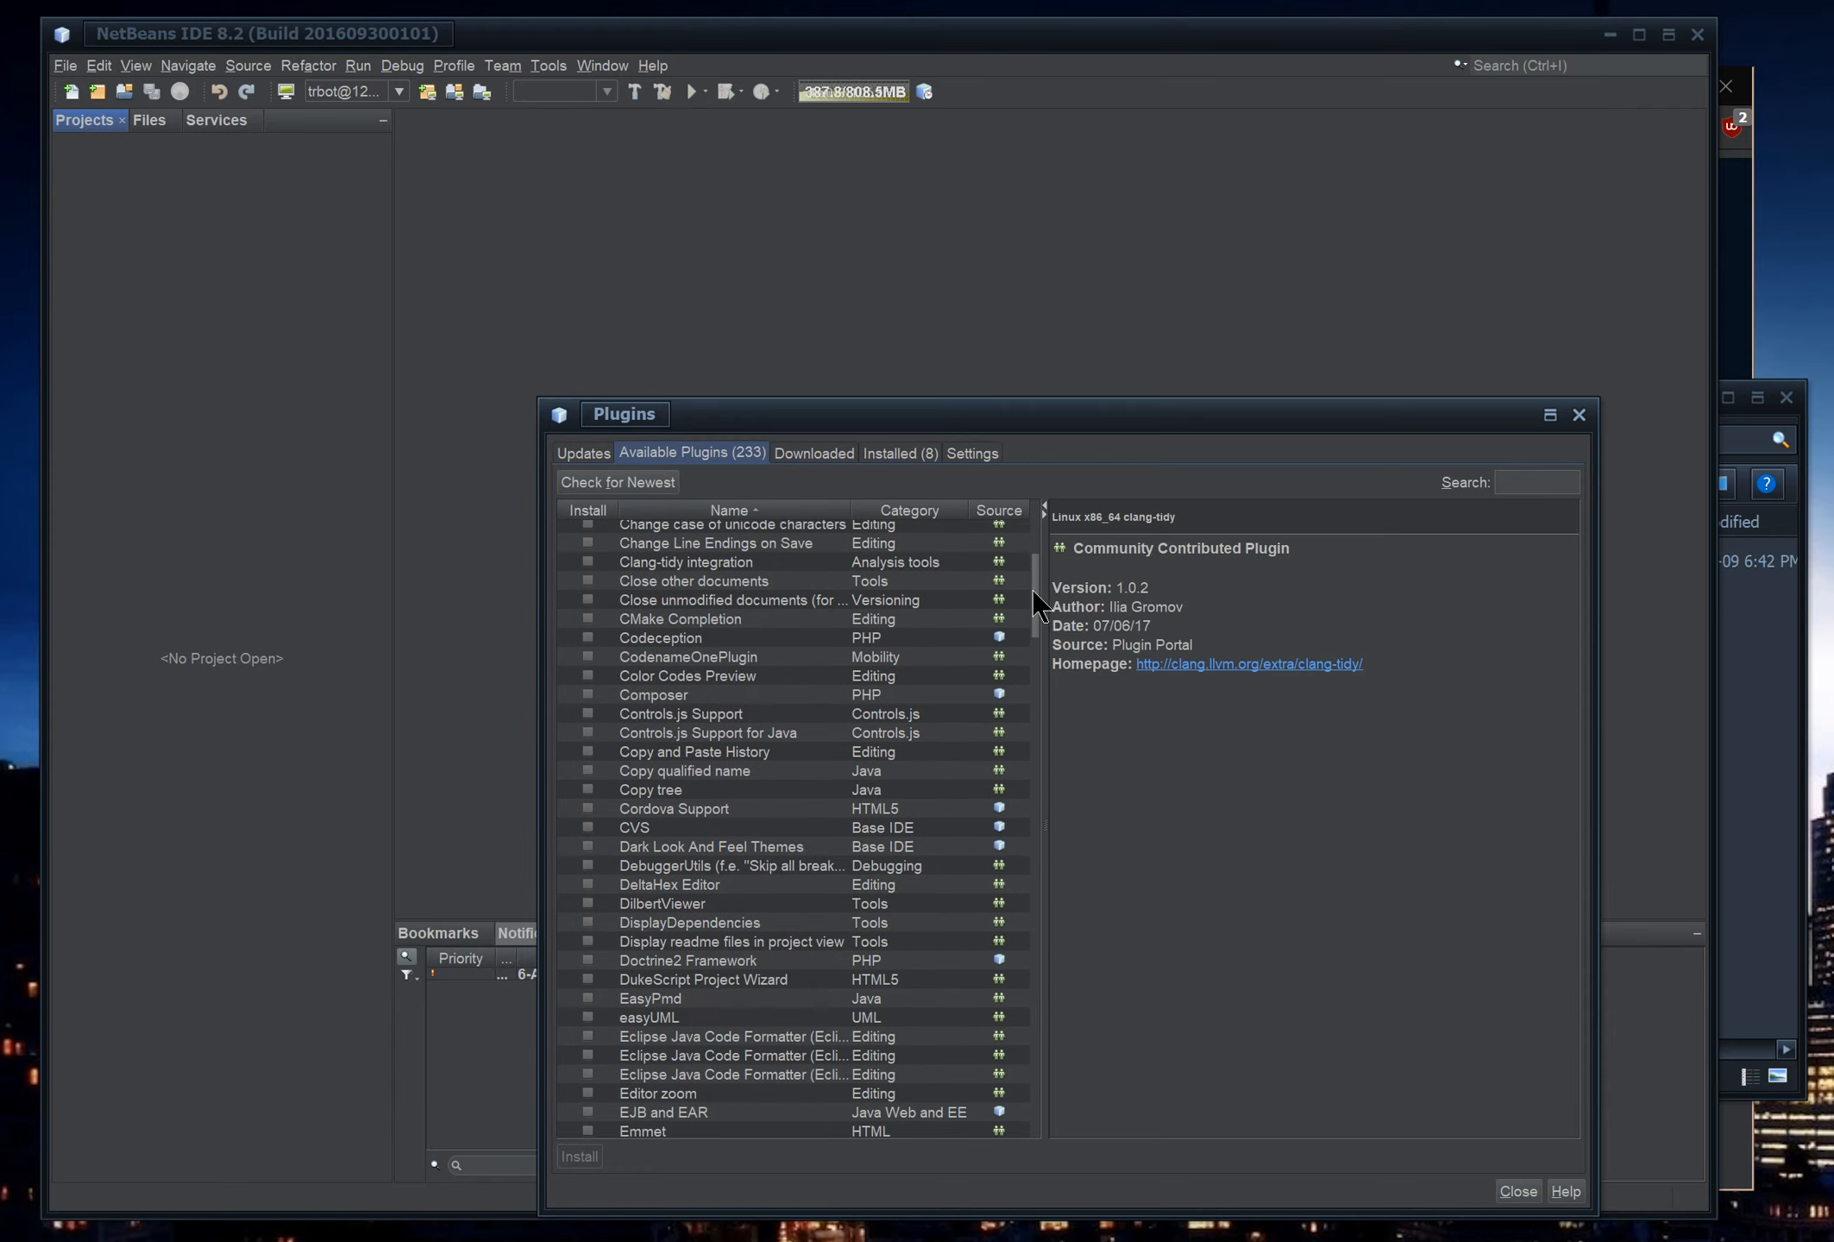
pyautogui.click(690, 846)
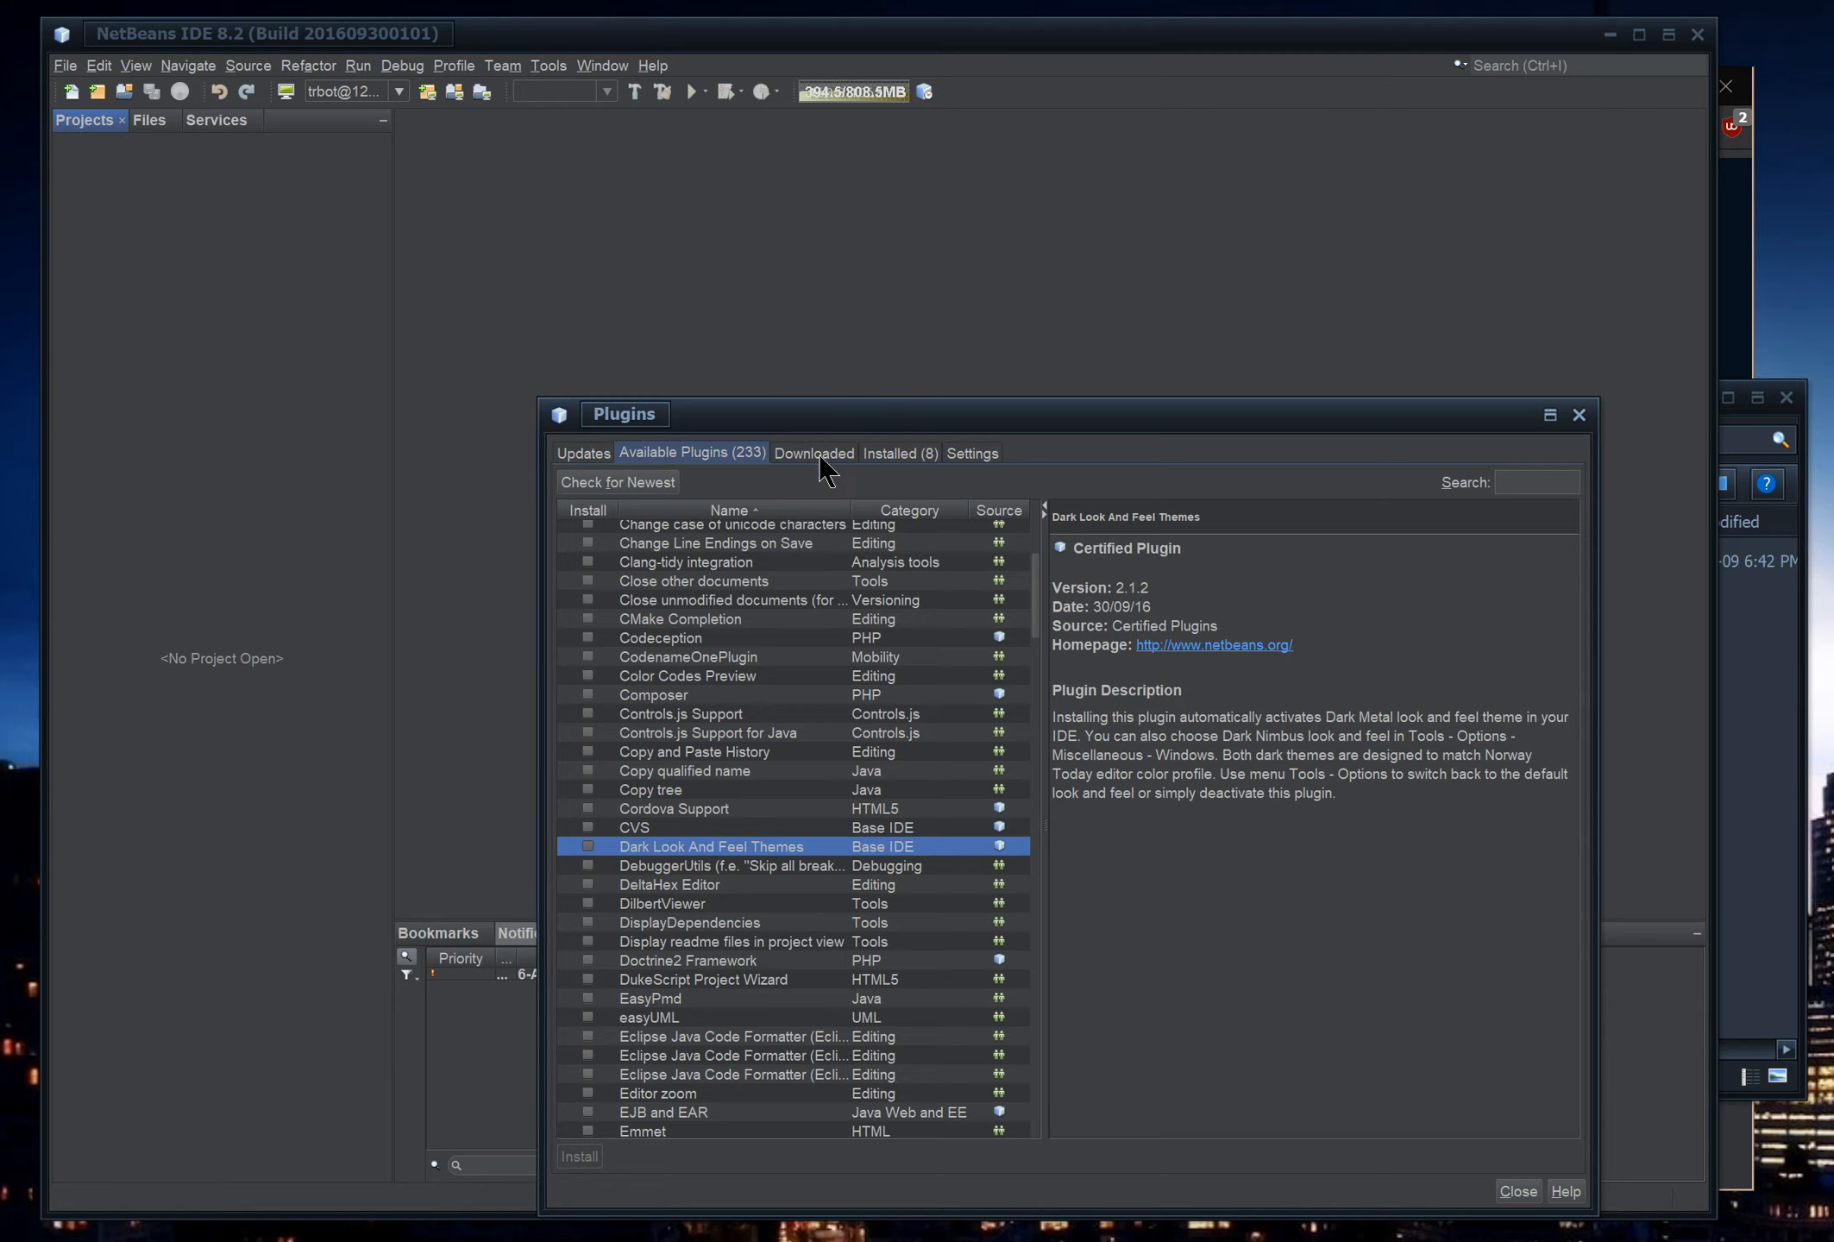
pyautogui.click(865, 454)
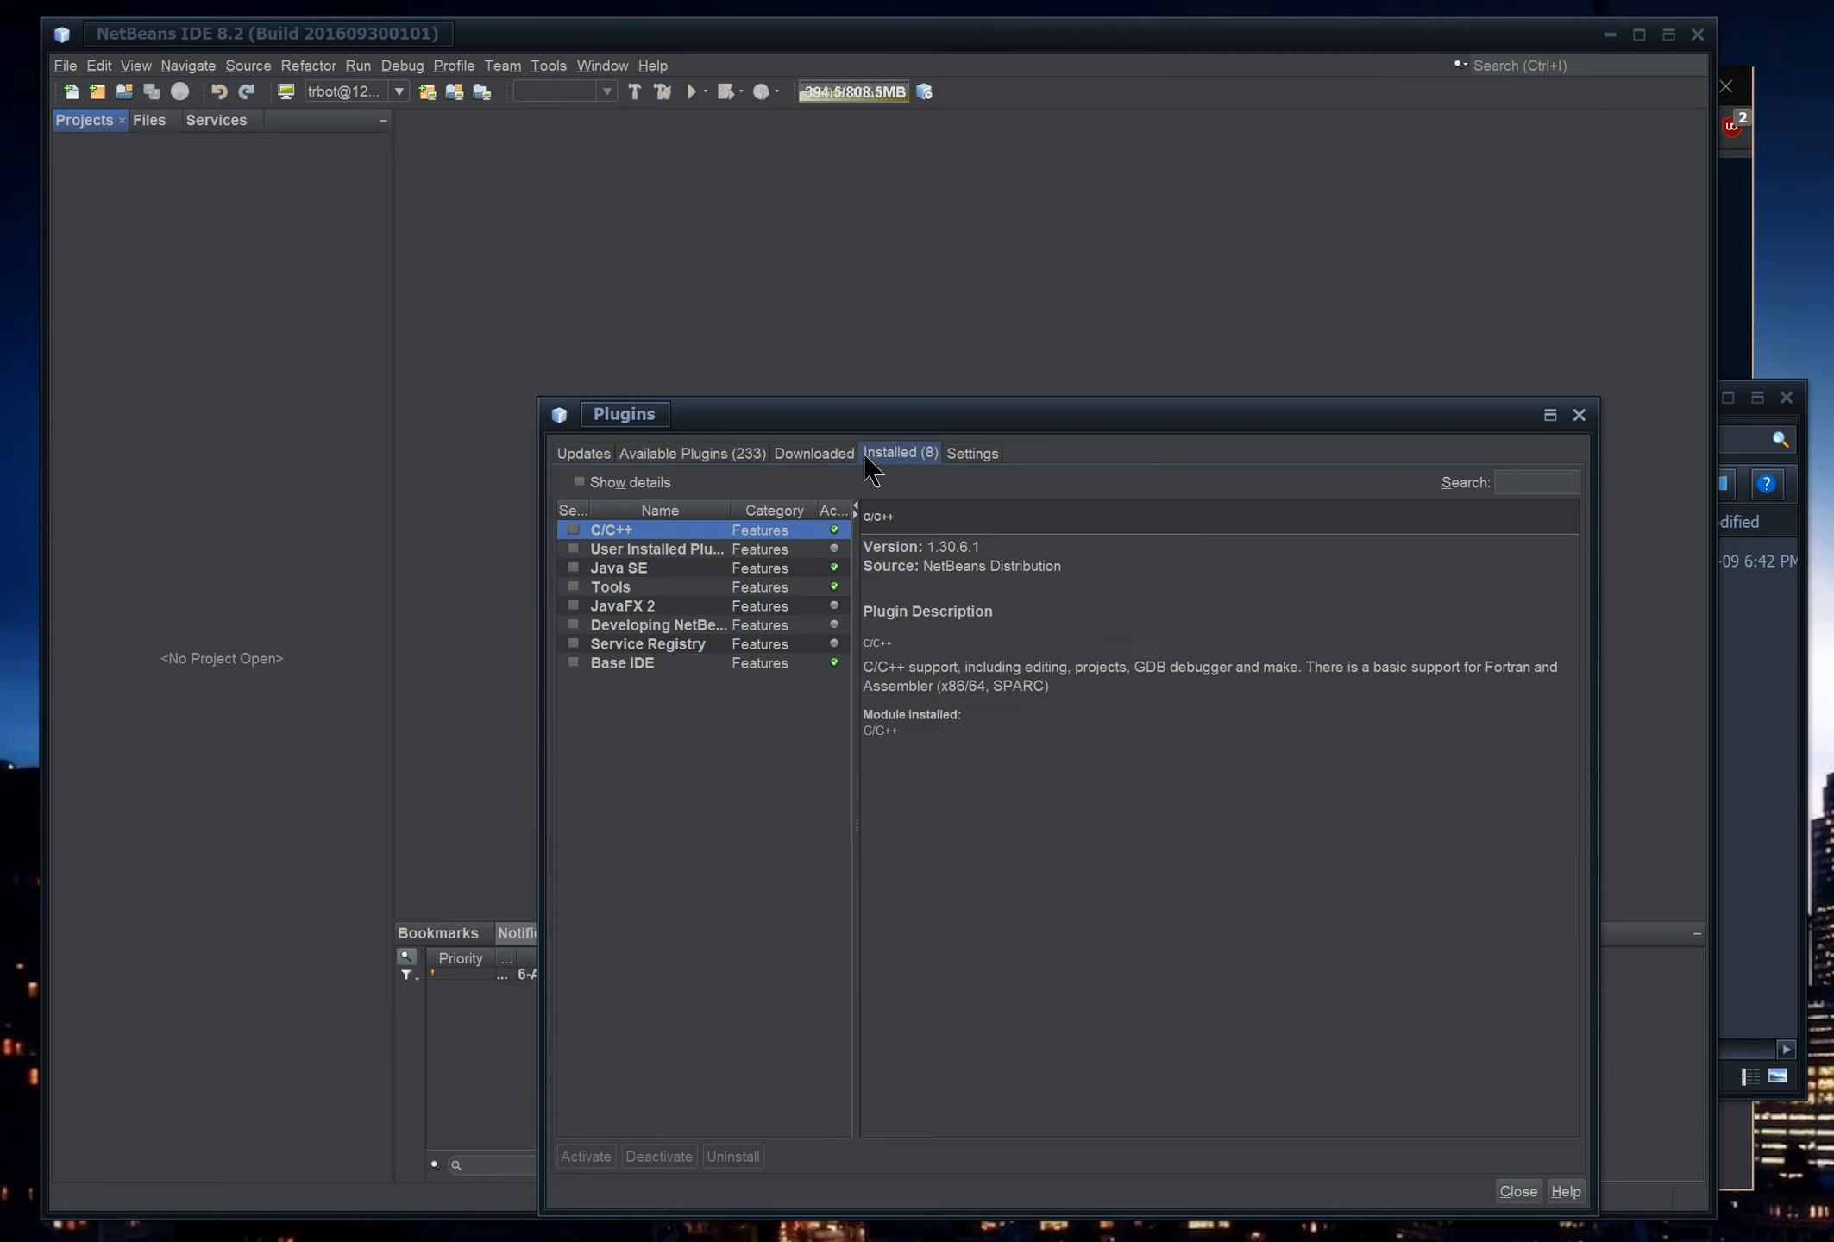
pyautogui.click(580, 481)
pyautogui.click(653, 511)
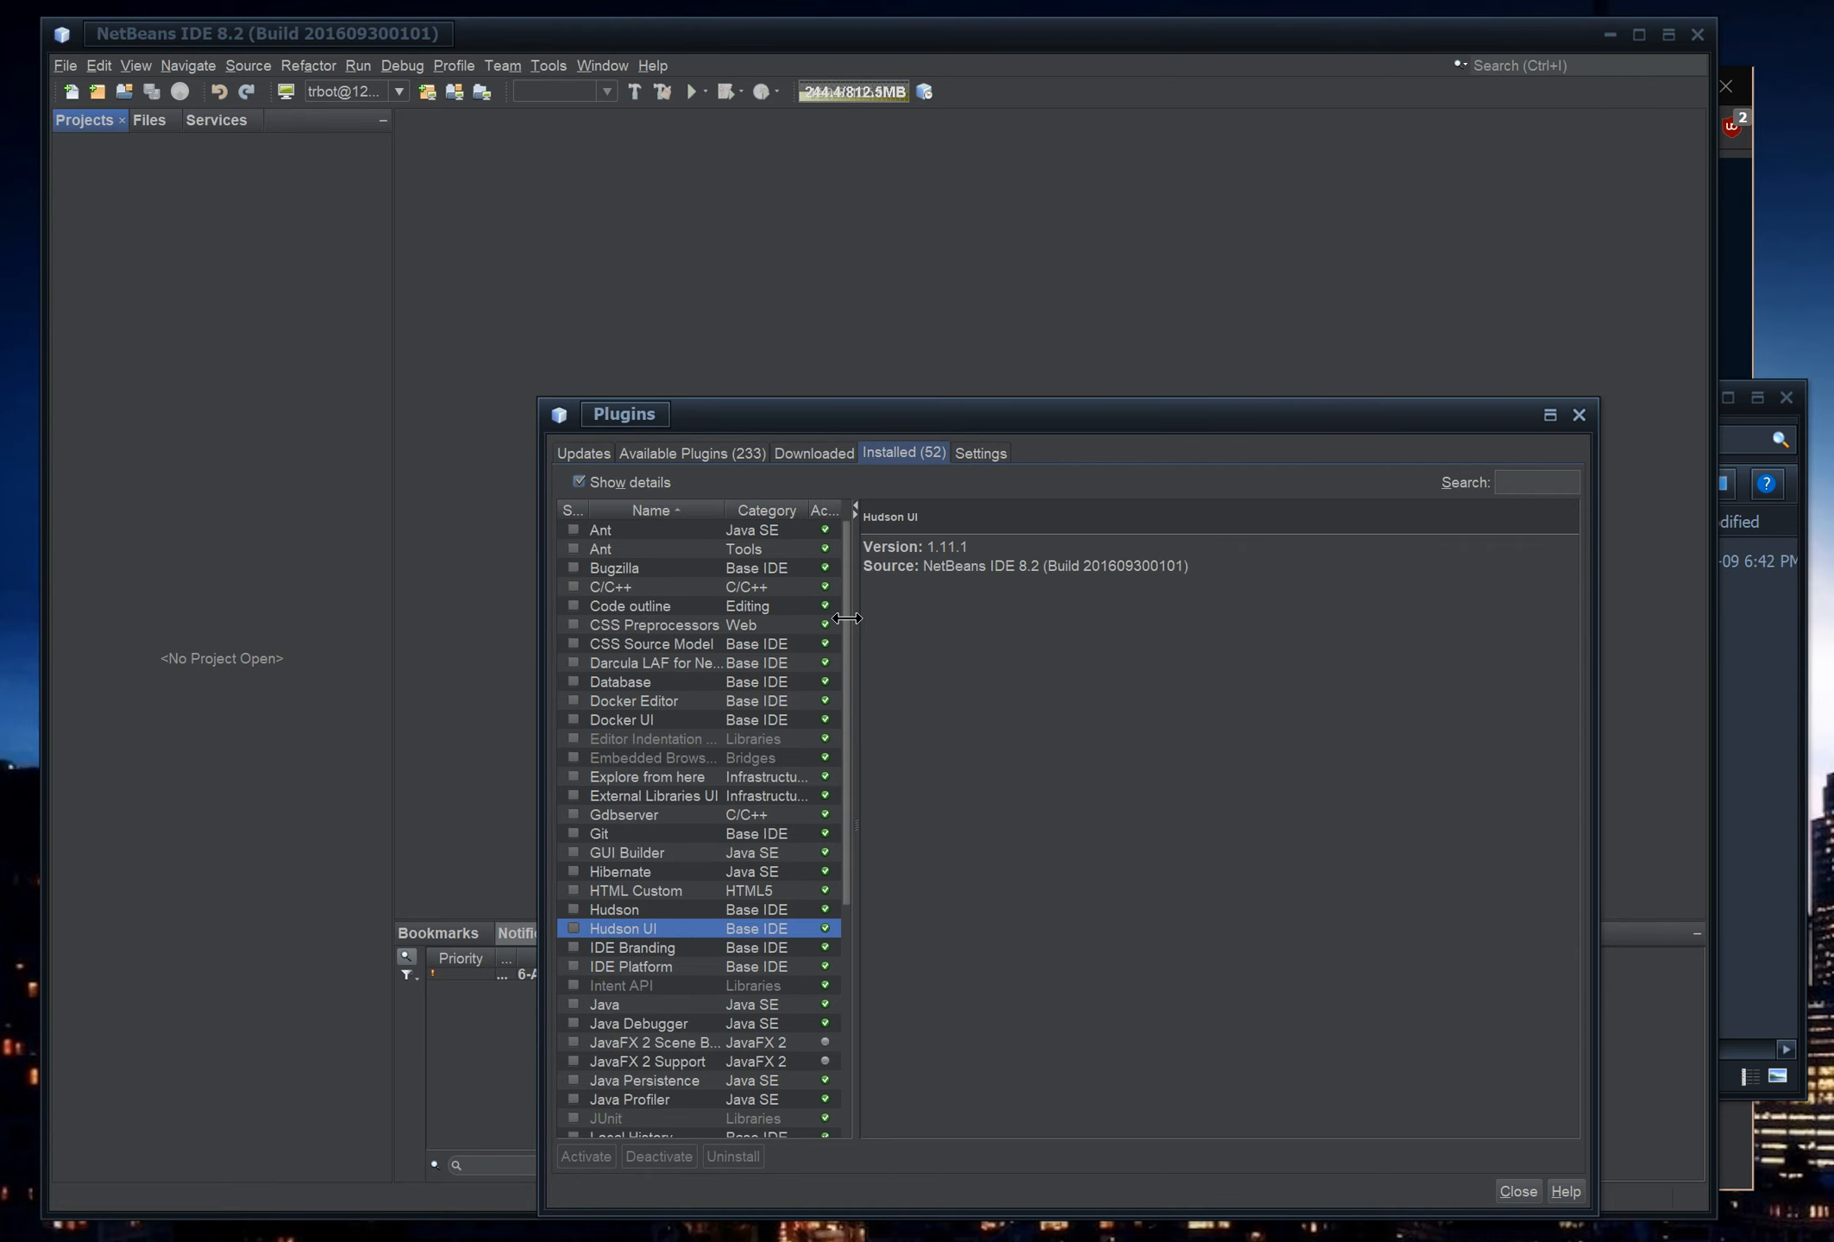
pyautogui.click(634, 665)
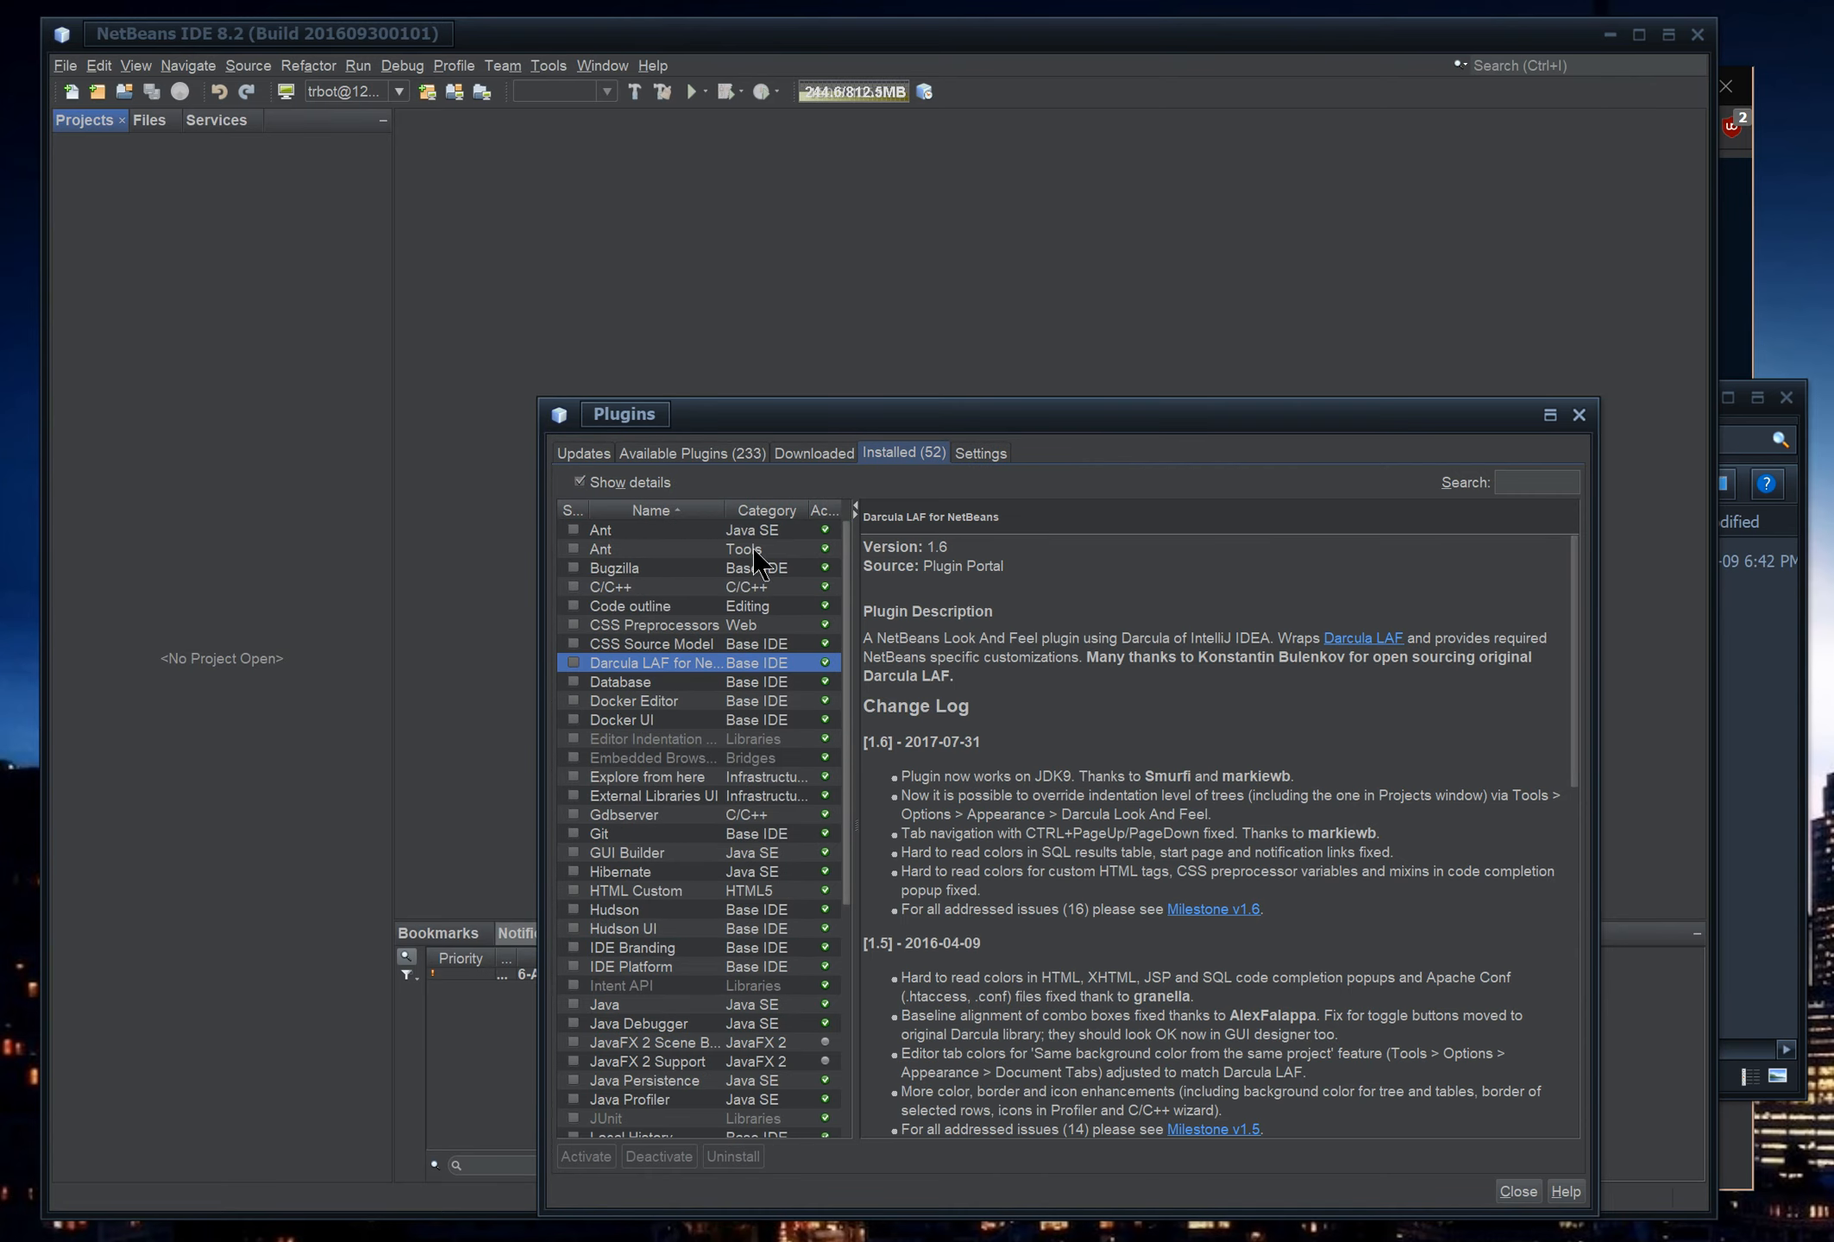
# Widen the Plugins dialog, look through the whole list of installed plugins, and close the dialog
pyautogui.moveTo(540, 570); pyautogui.dragTo(257, 570)
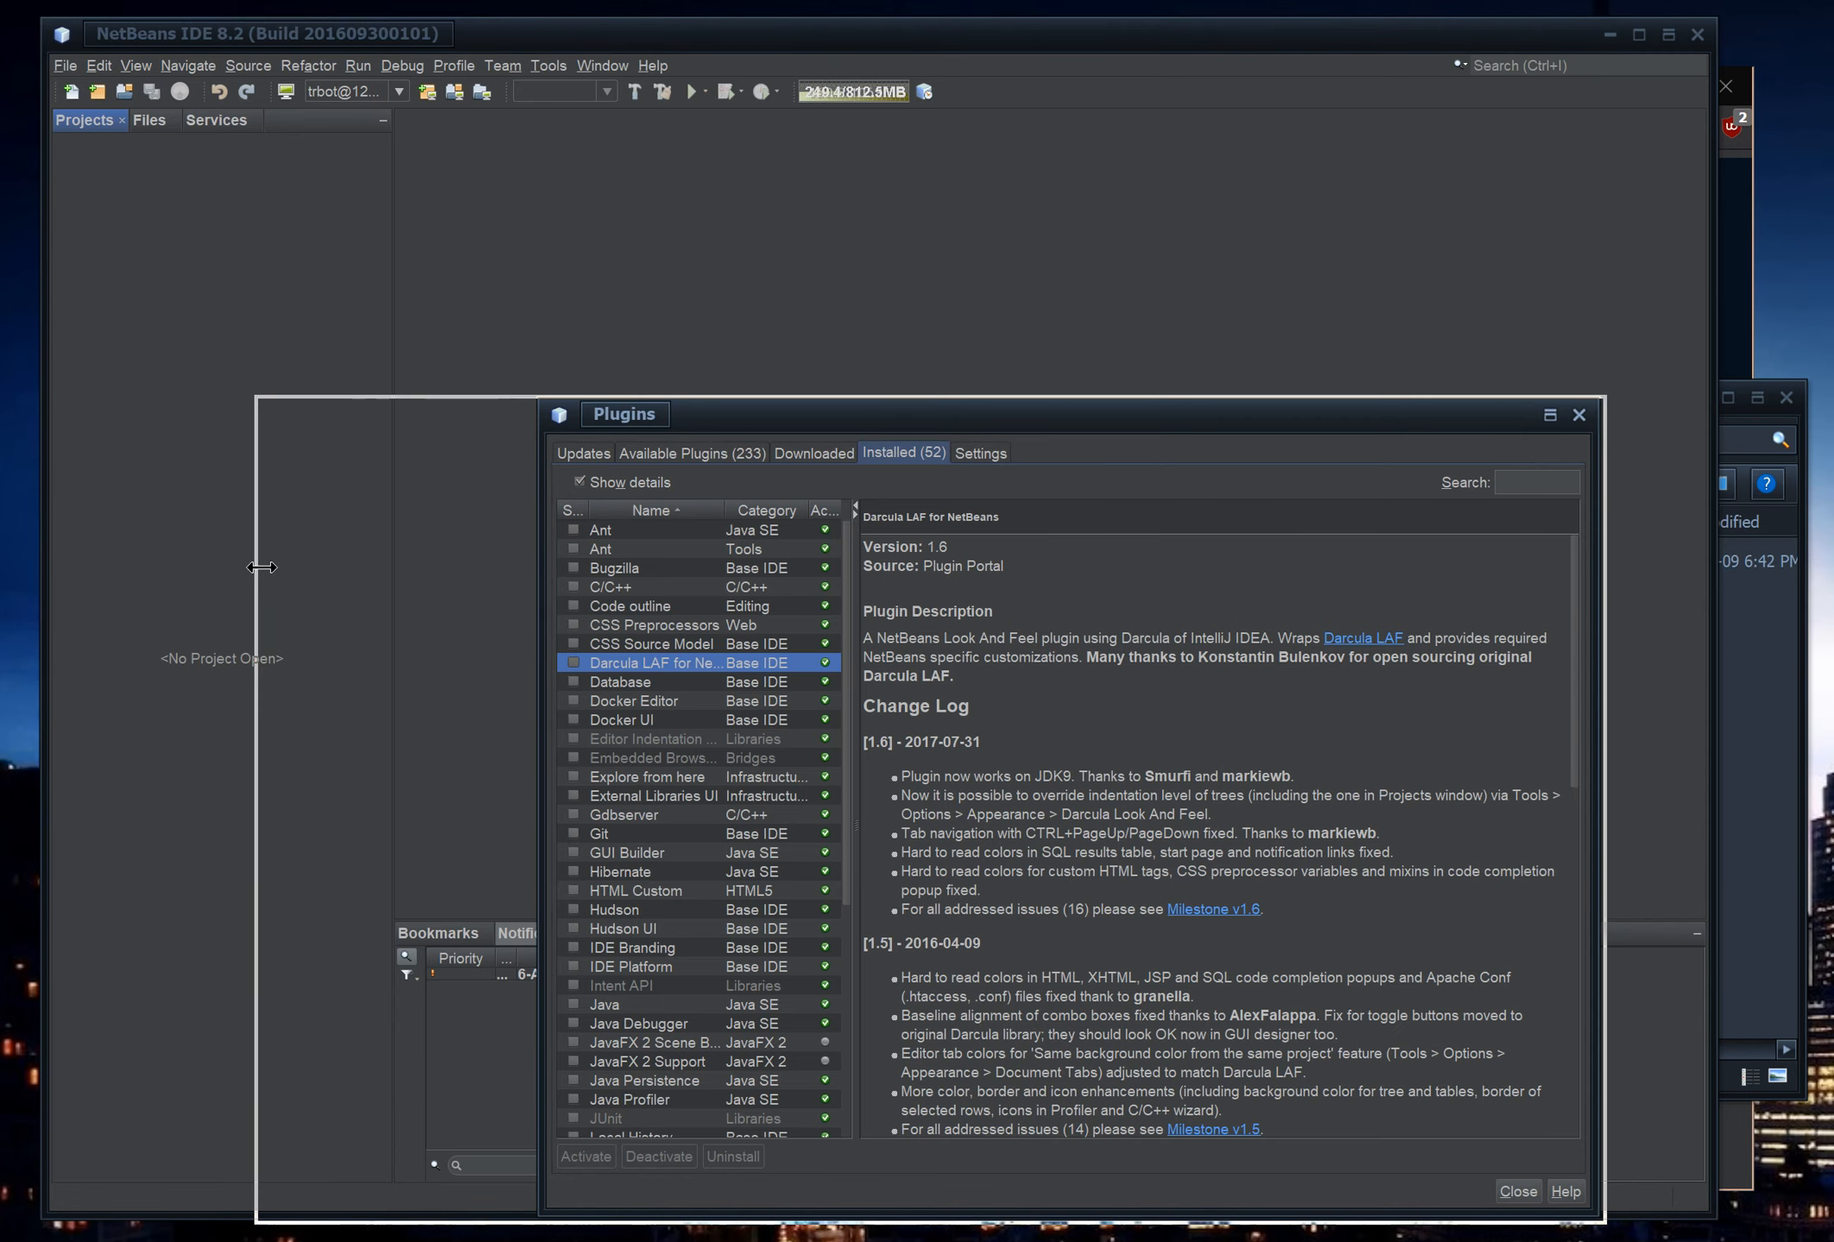
pyautogui.moveTo(720, 414); pyautogui.dragTo(800, 403)
pyautogui.moveTo(608, 504); pyautogui.dragTo(634, 504)
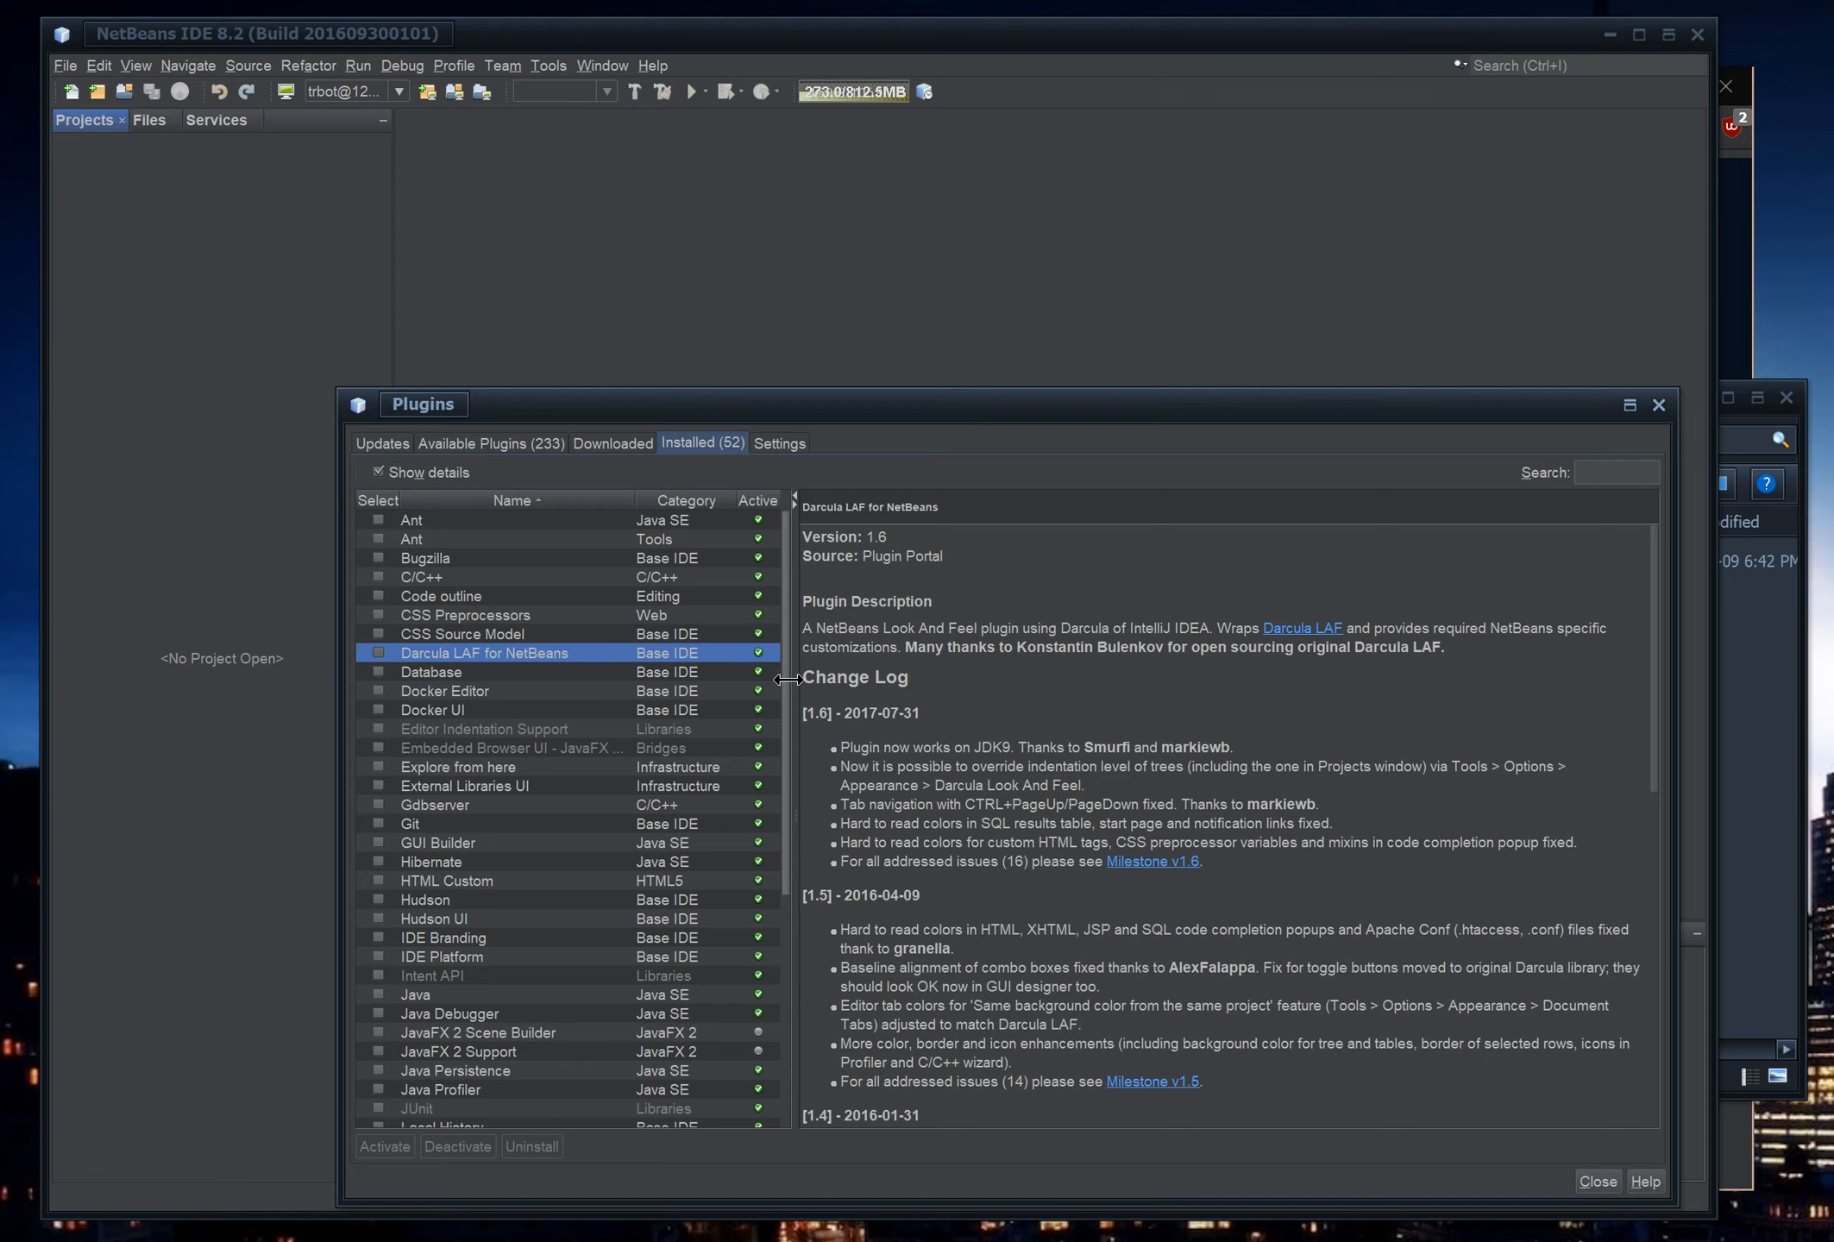
pyautogui.scroll(-7, 786, 680)
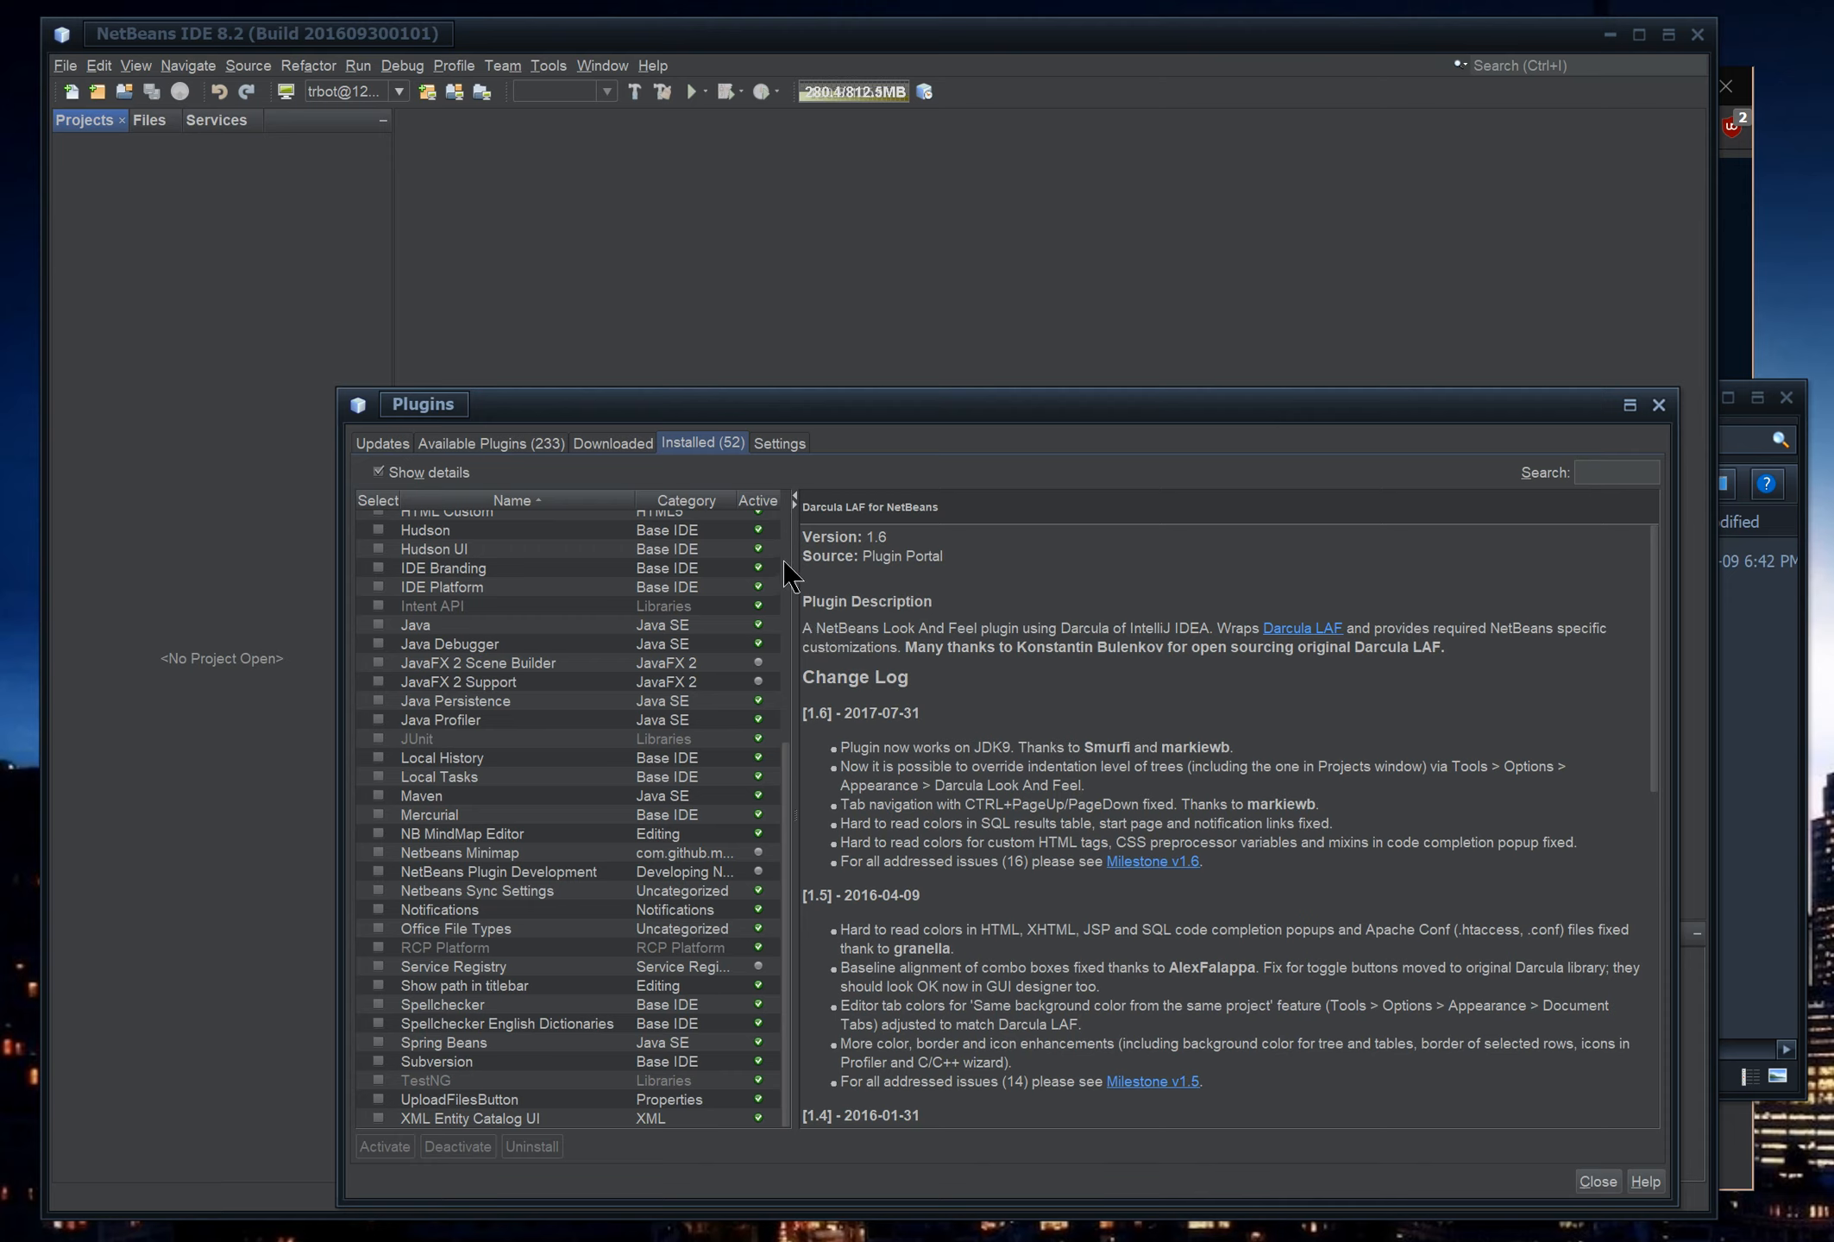
pyautogui.scroll(7, 783, 565)
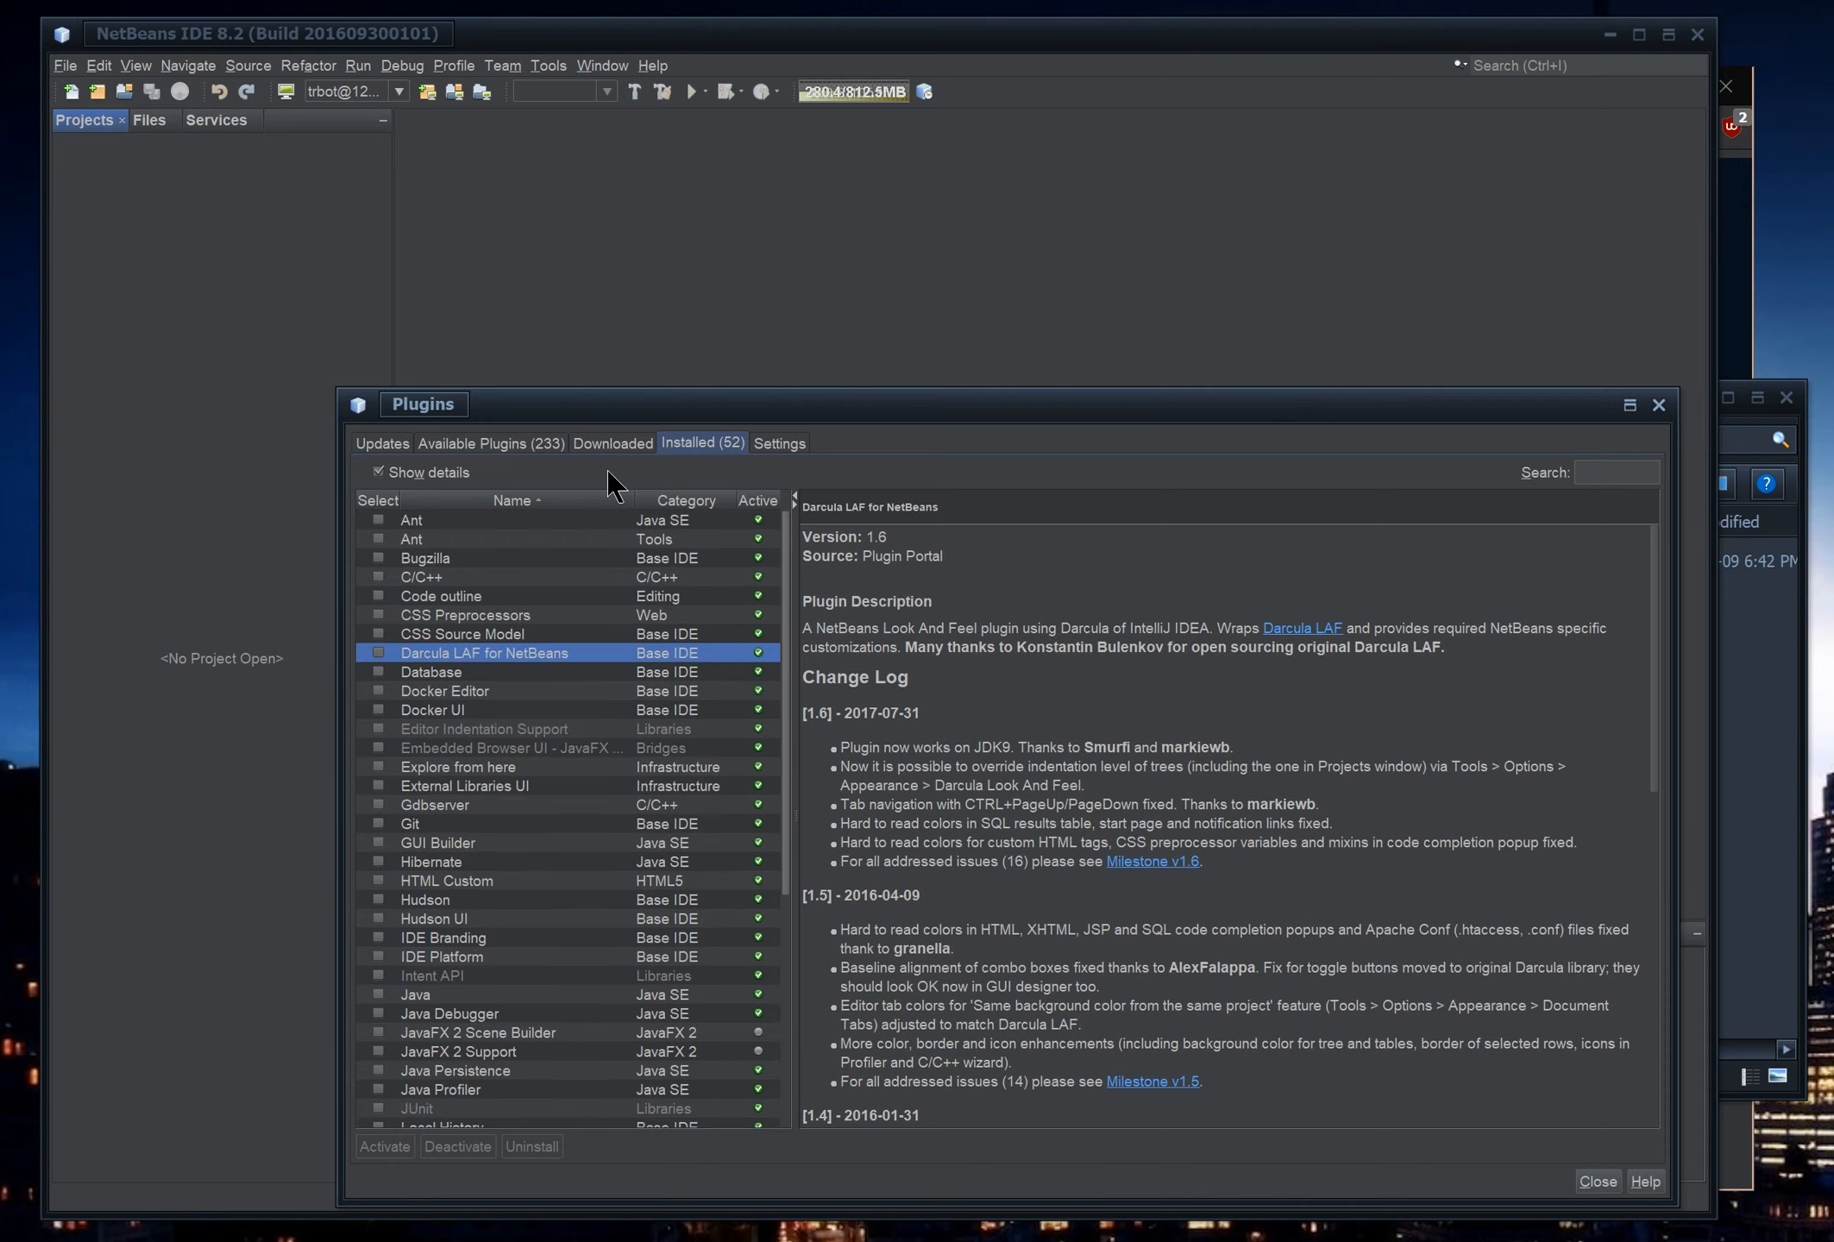
pyautogui.click(1595, 1181)
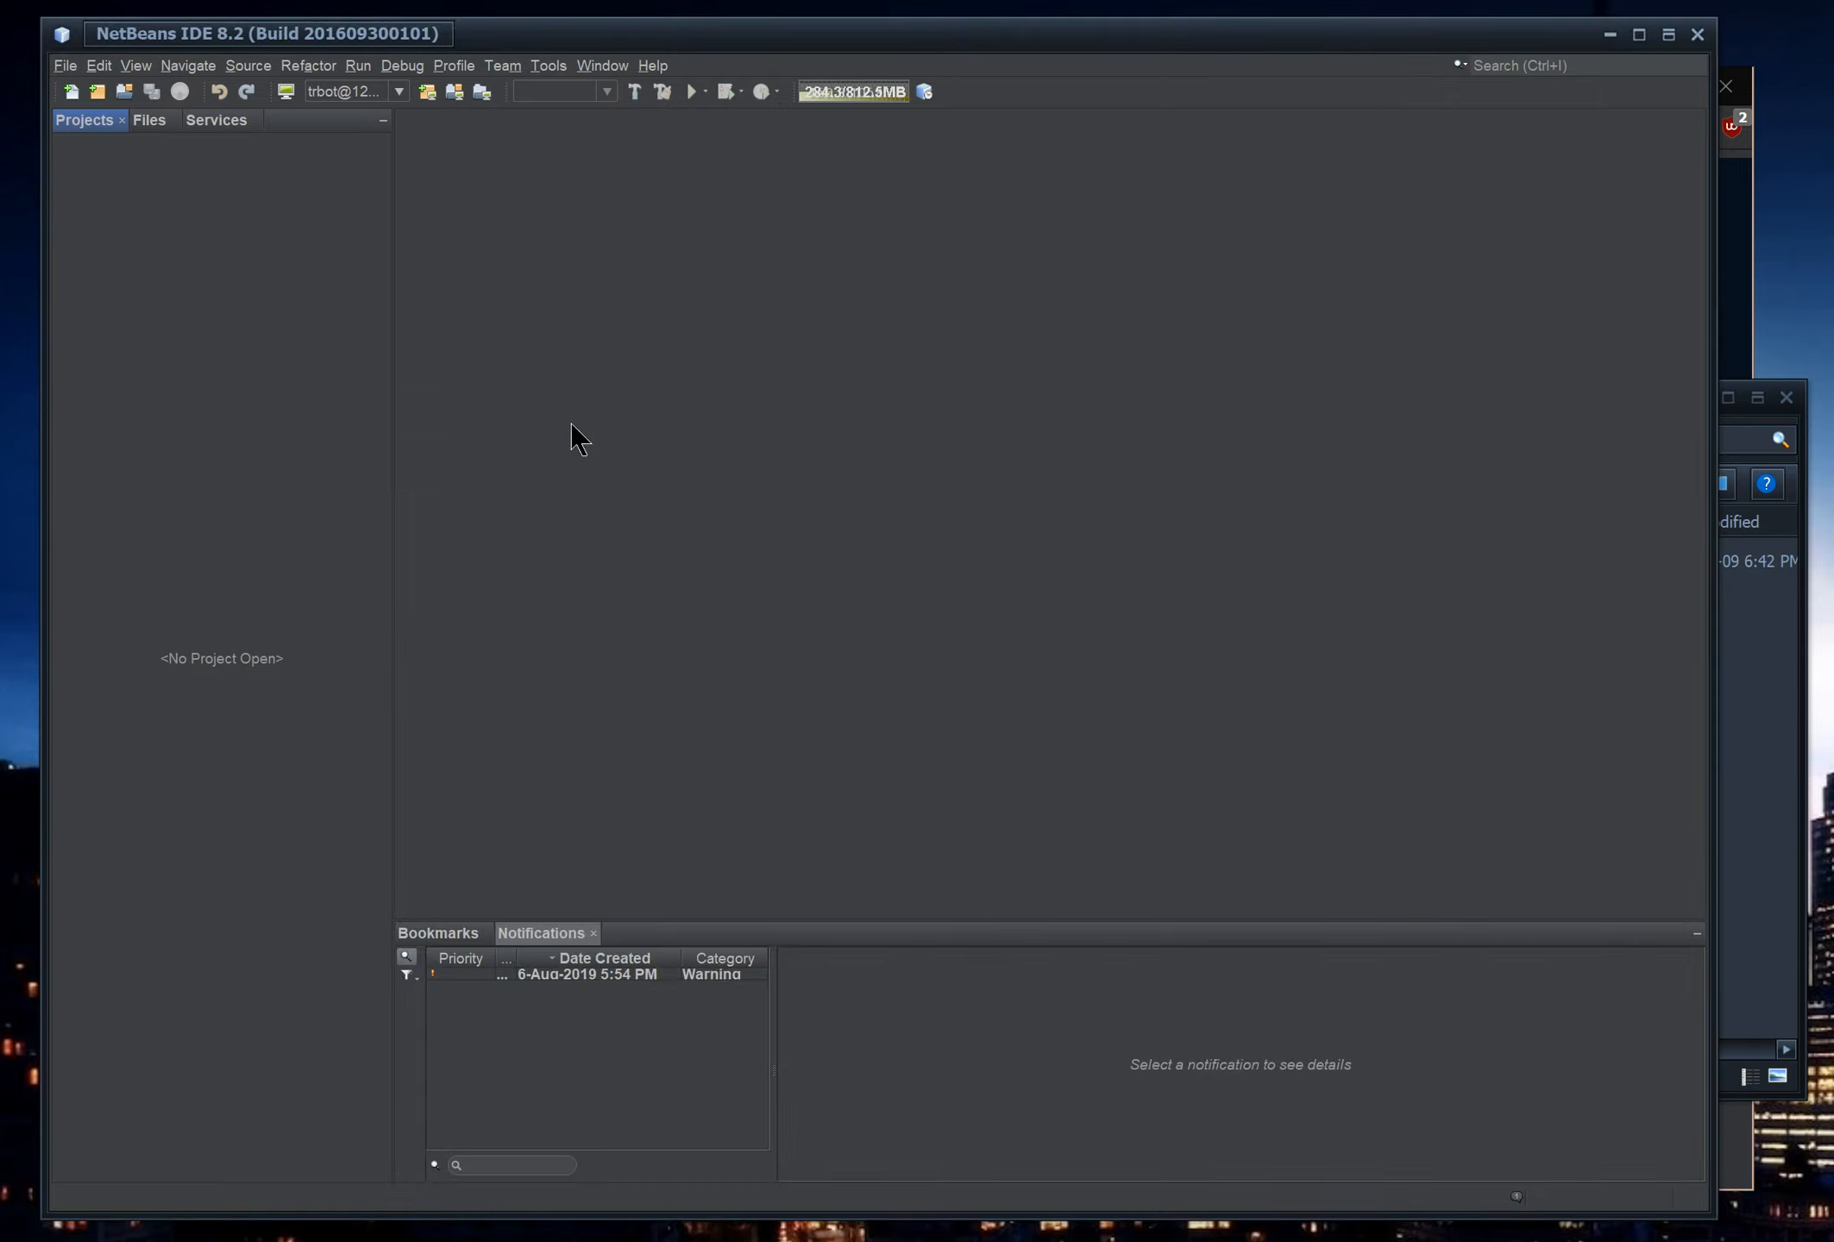
pyautogui.click(69, 65)
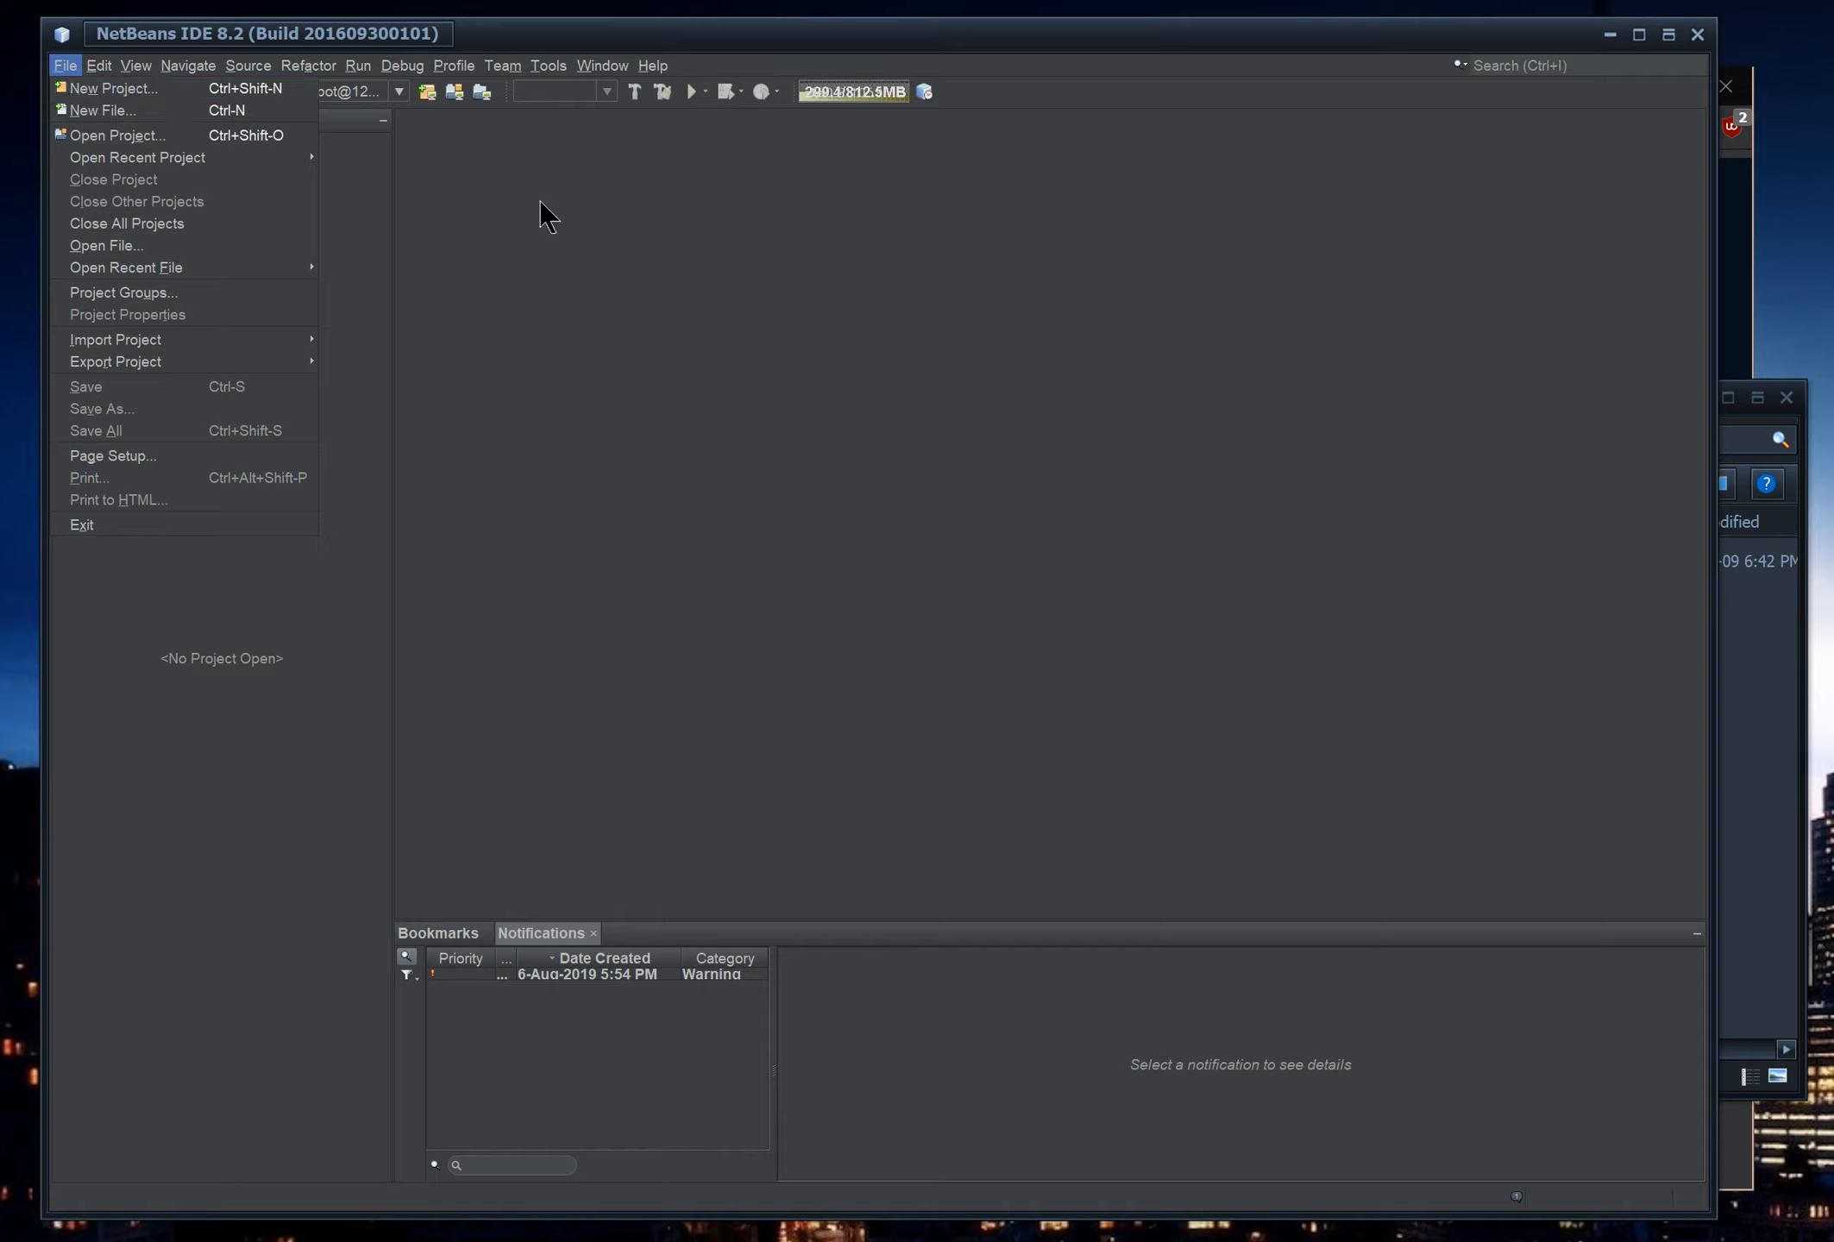
pyautogui.click(950, 364)
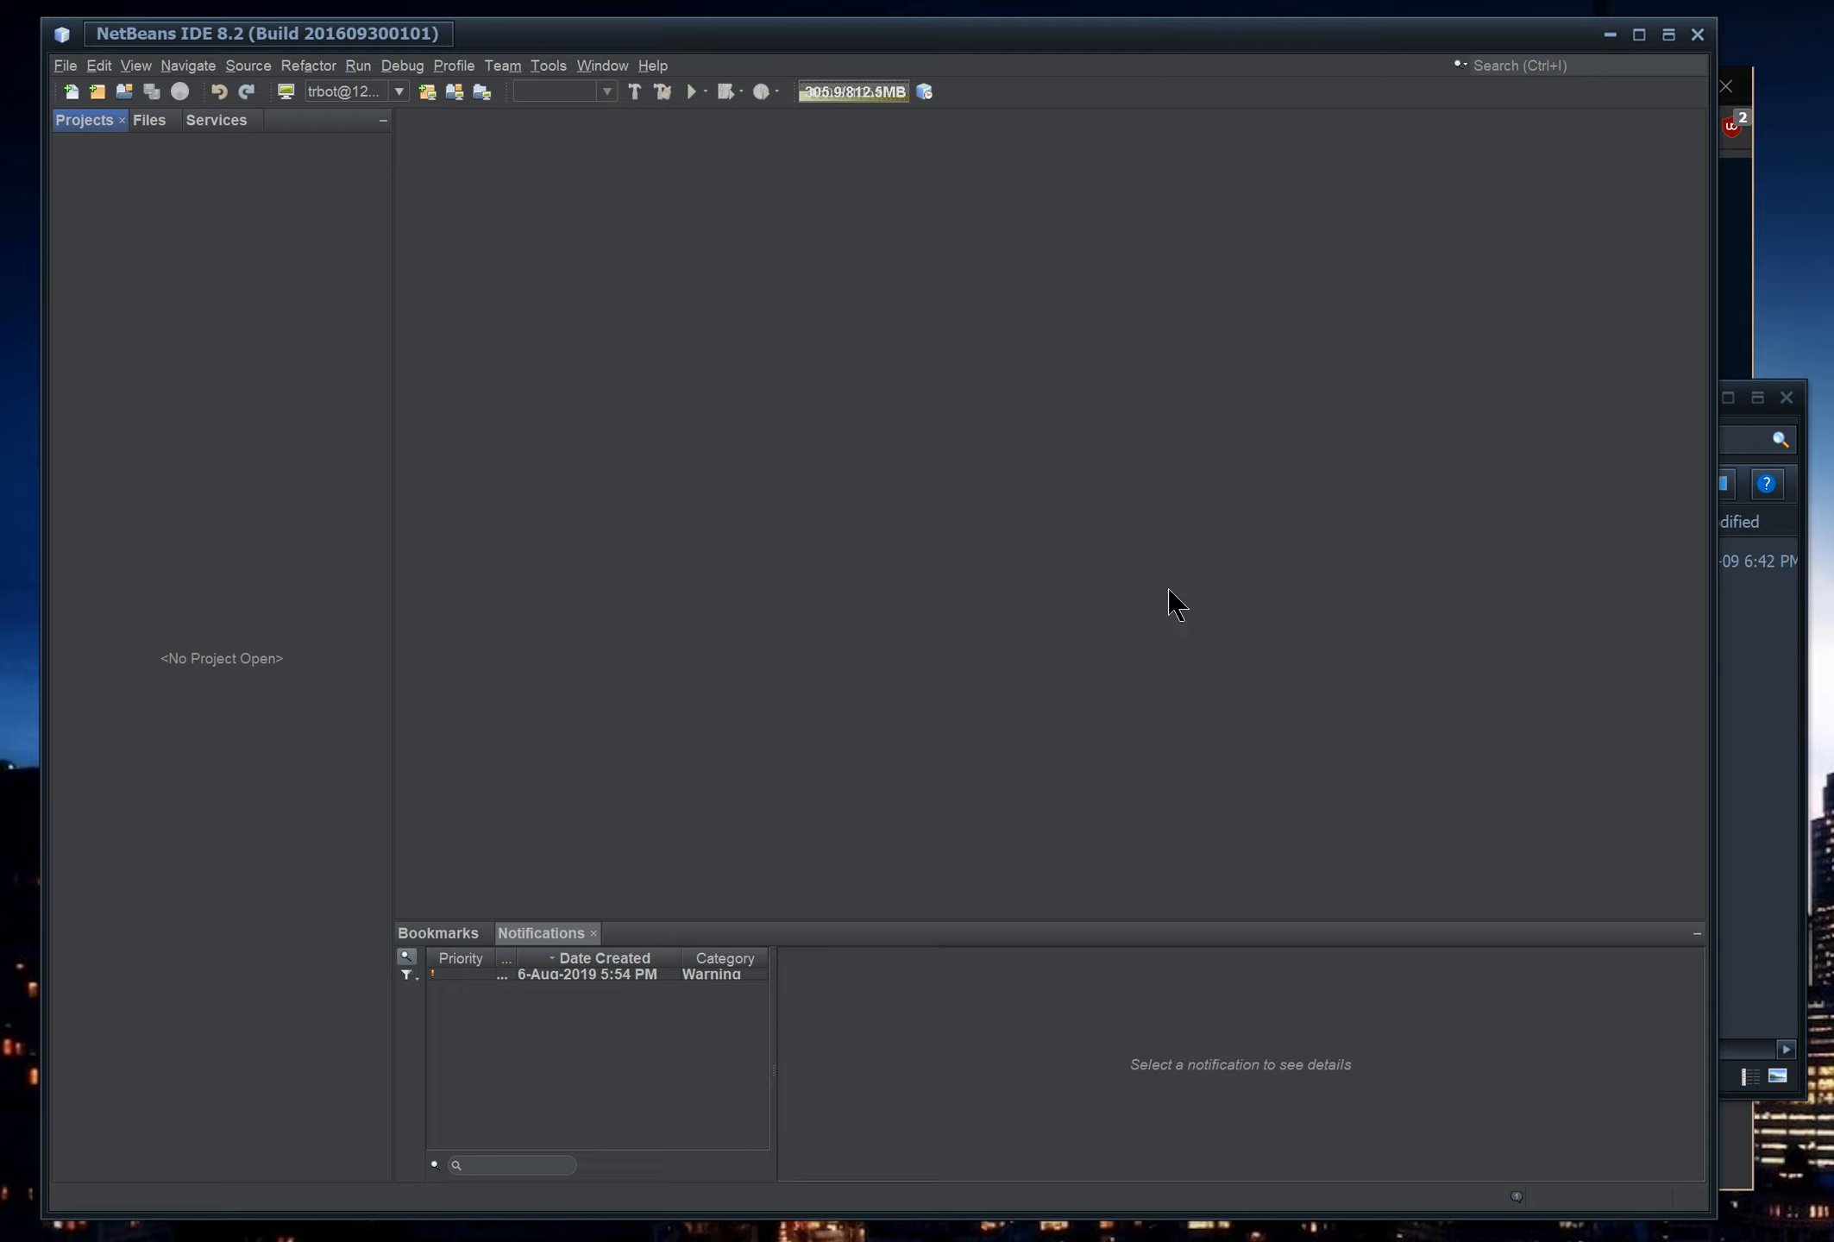
# In File Explorer, create a new text file named Makefile without an extension inside the my_new_project folder
pyautogui.click(1774, 697)
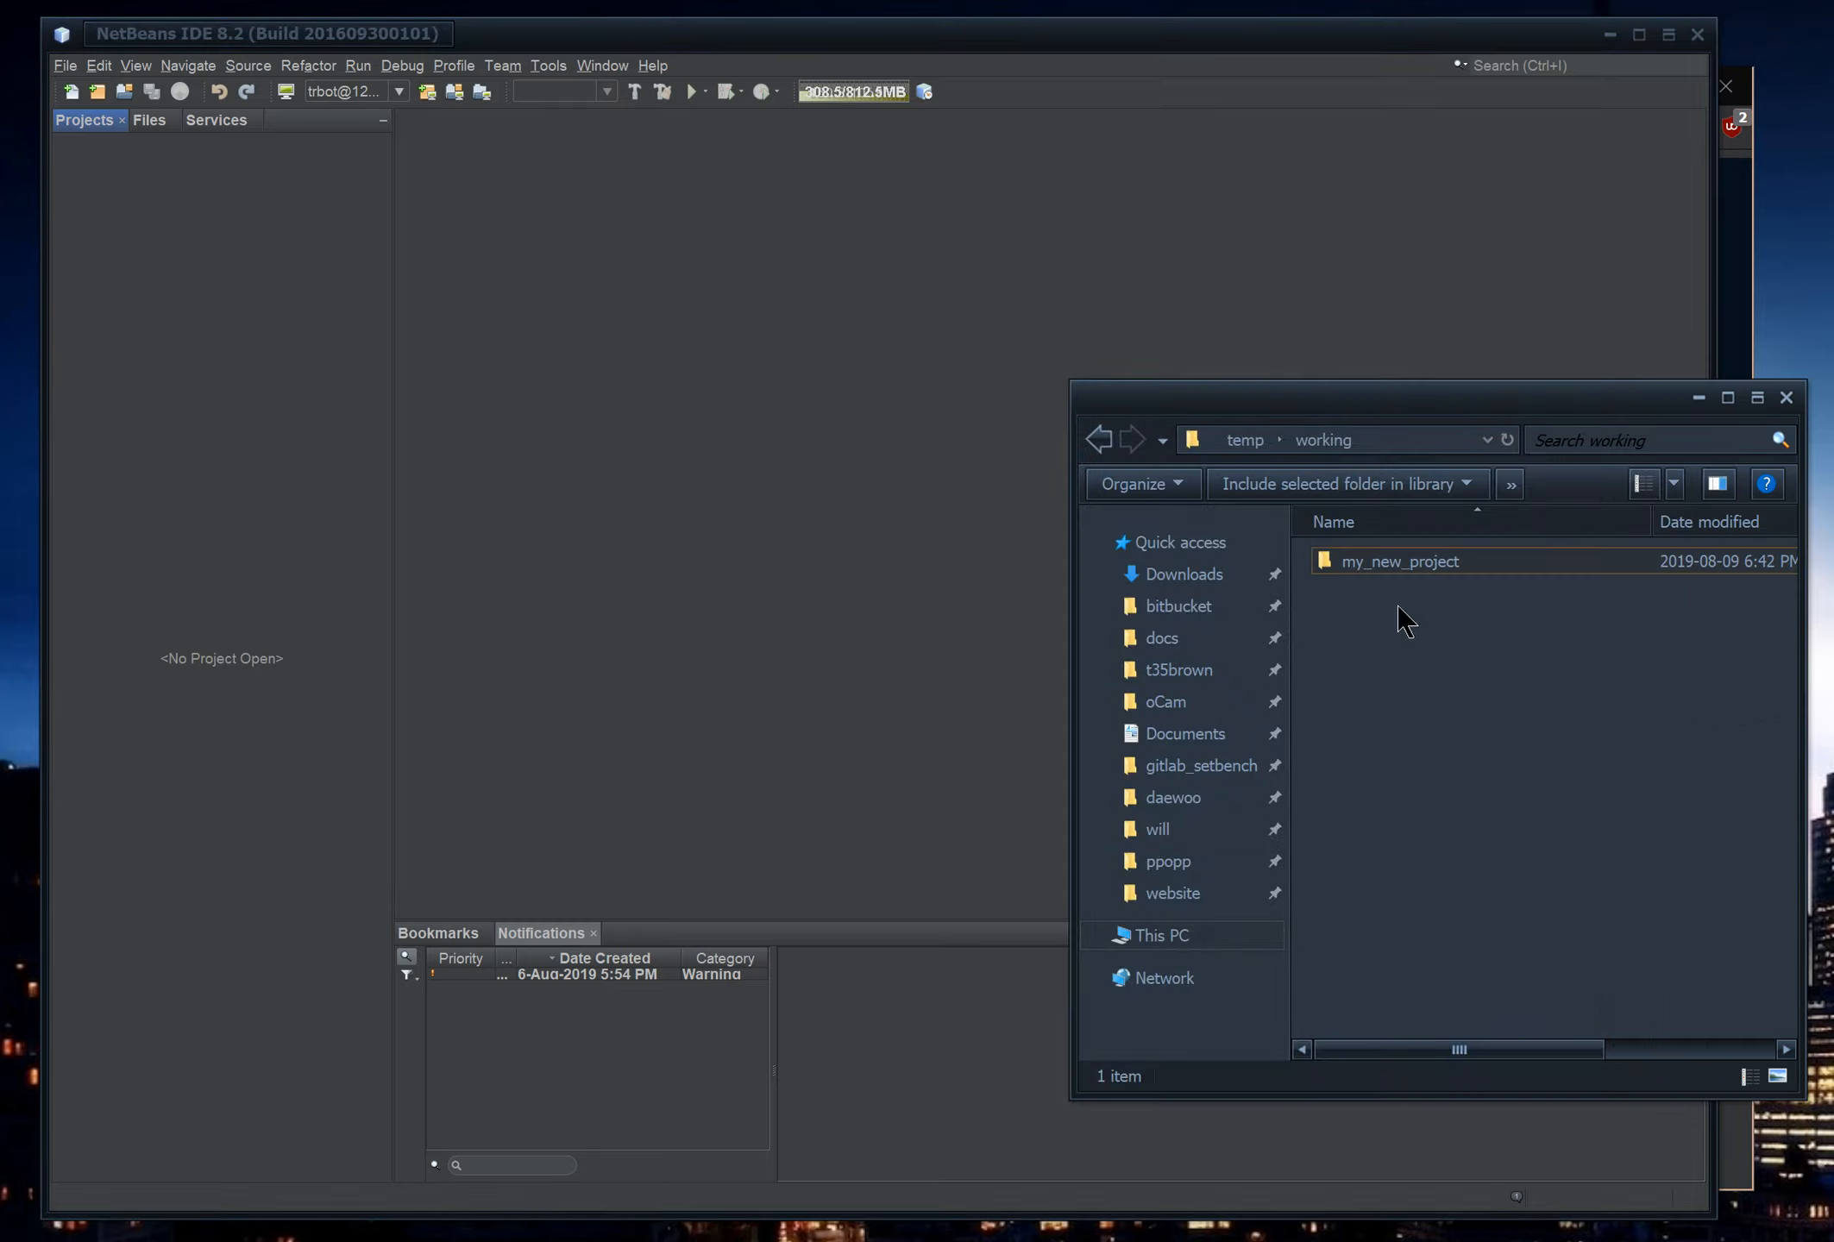
pyautogui.doubleClick(1380, 565)
pyautogui.rightClick(1401, 682)
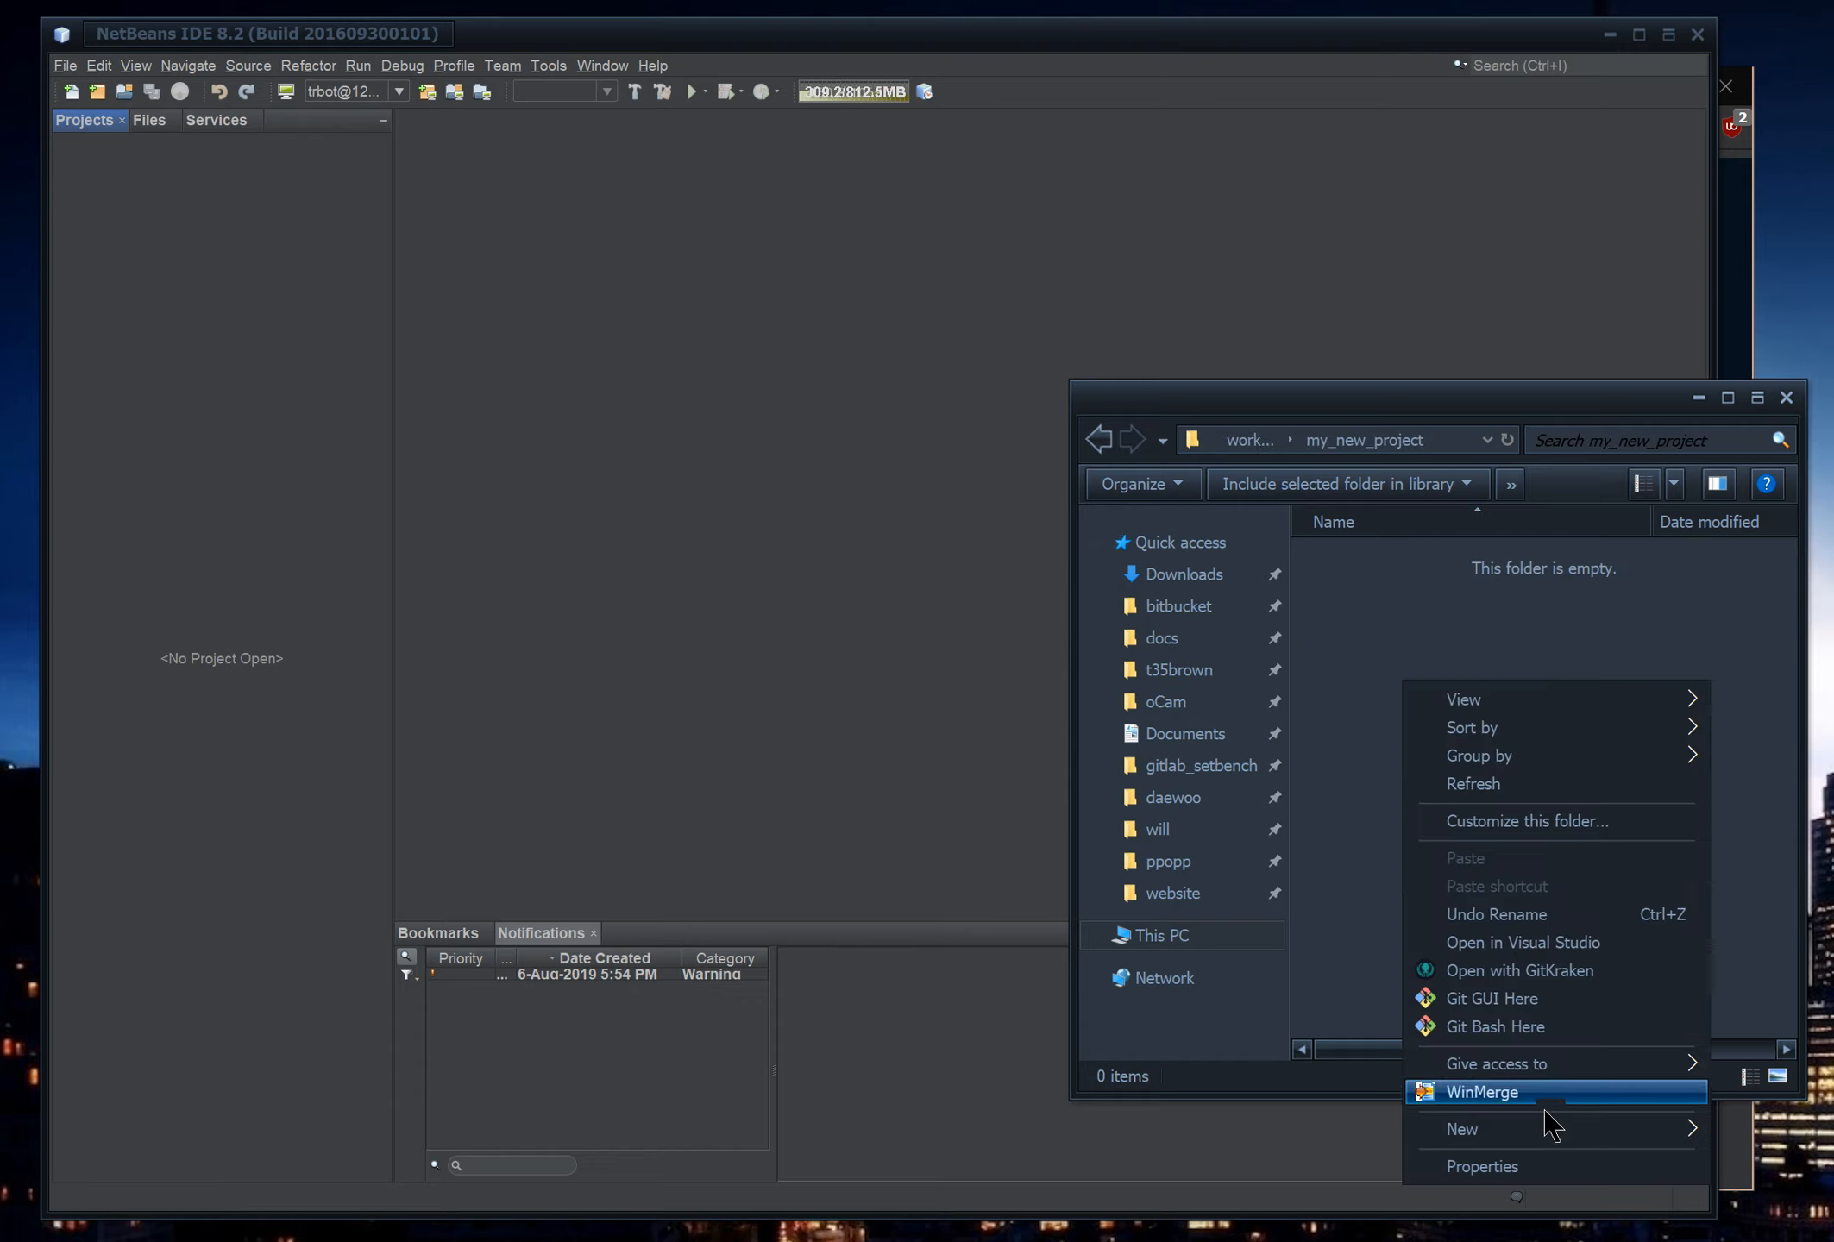
pyautogui.moveTo(1609, 1137)
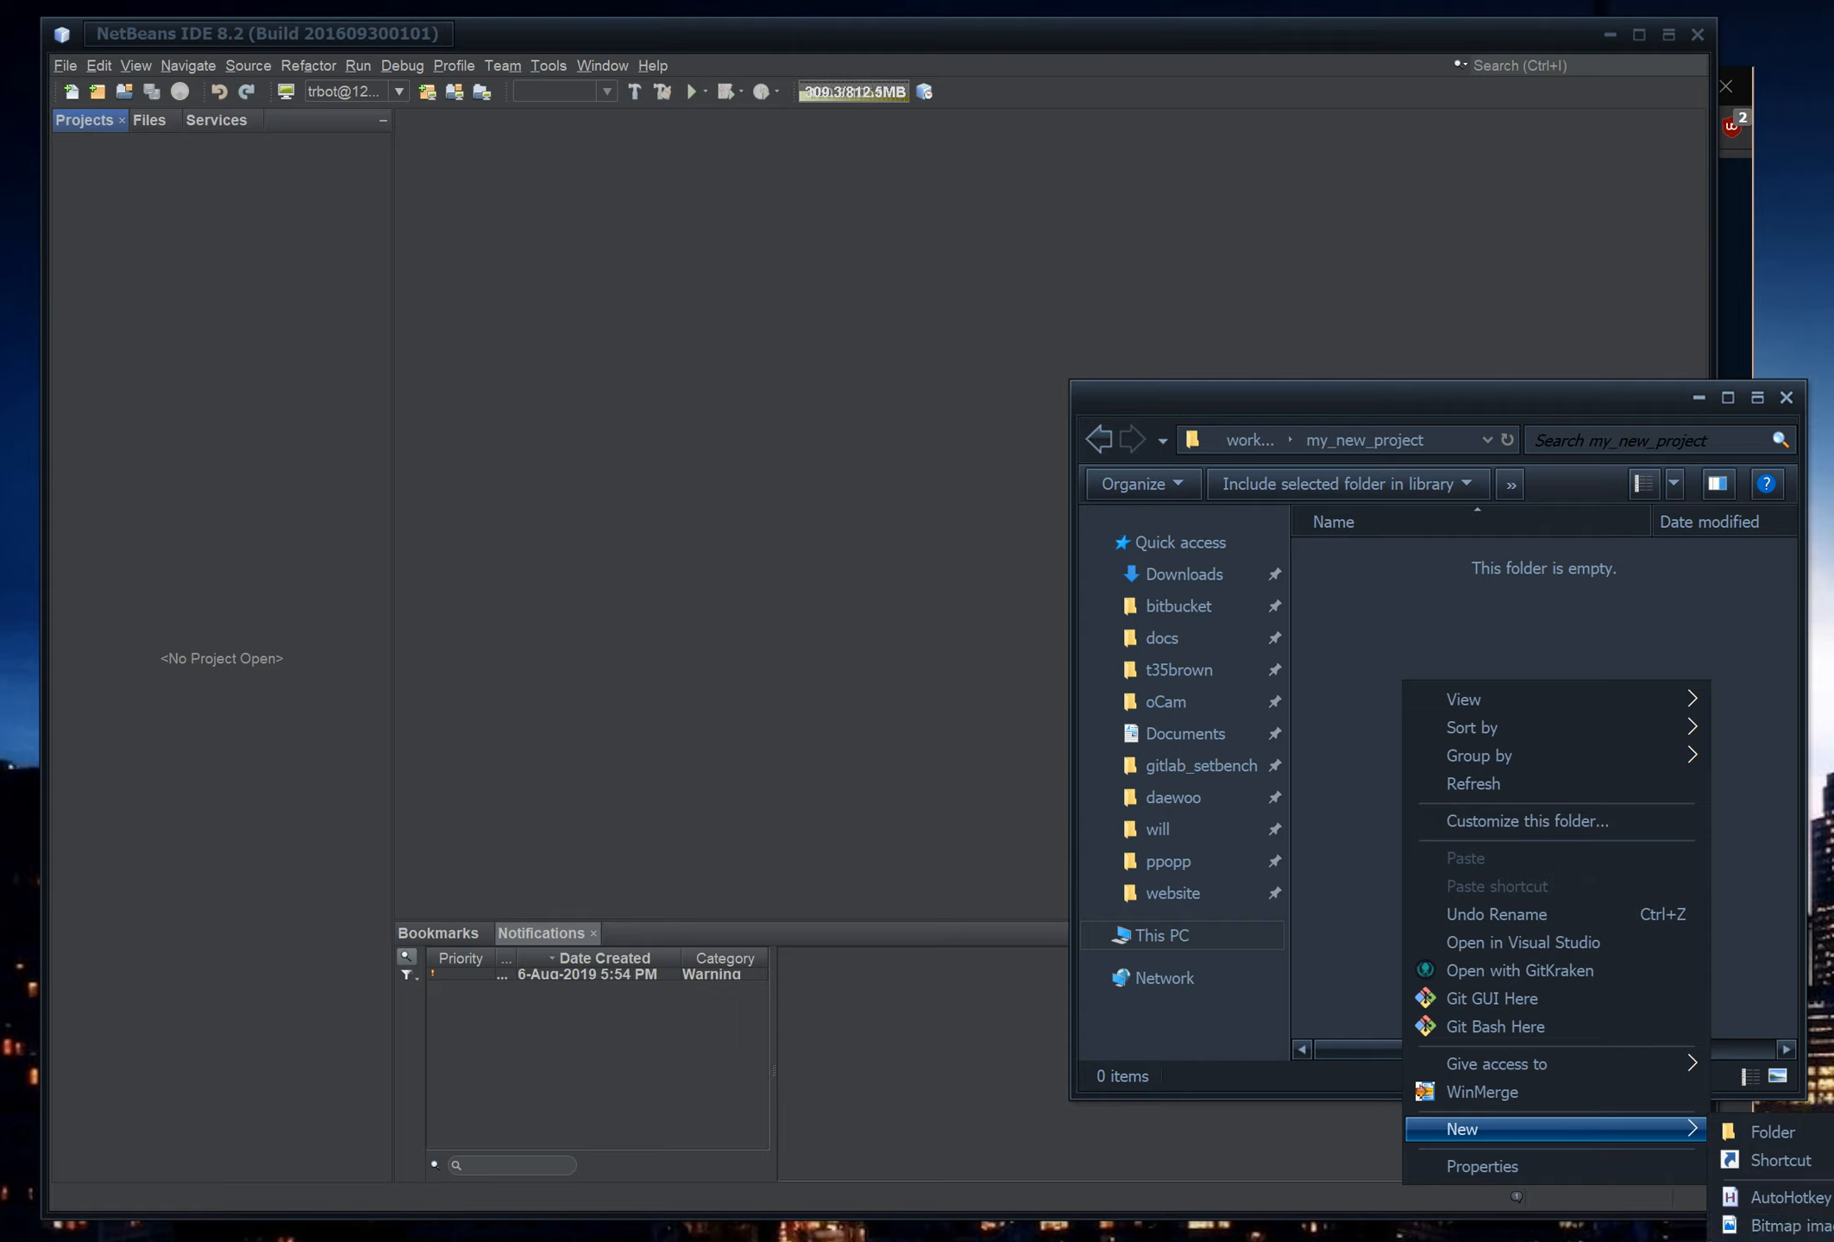
pyautogui.click(1807, 1241)
pyautogui.write('Makefile')
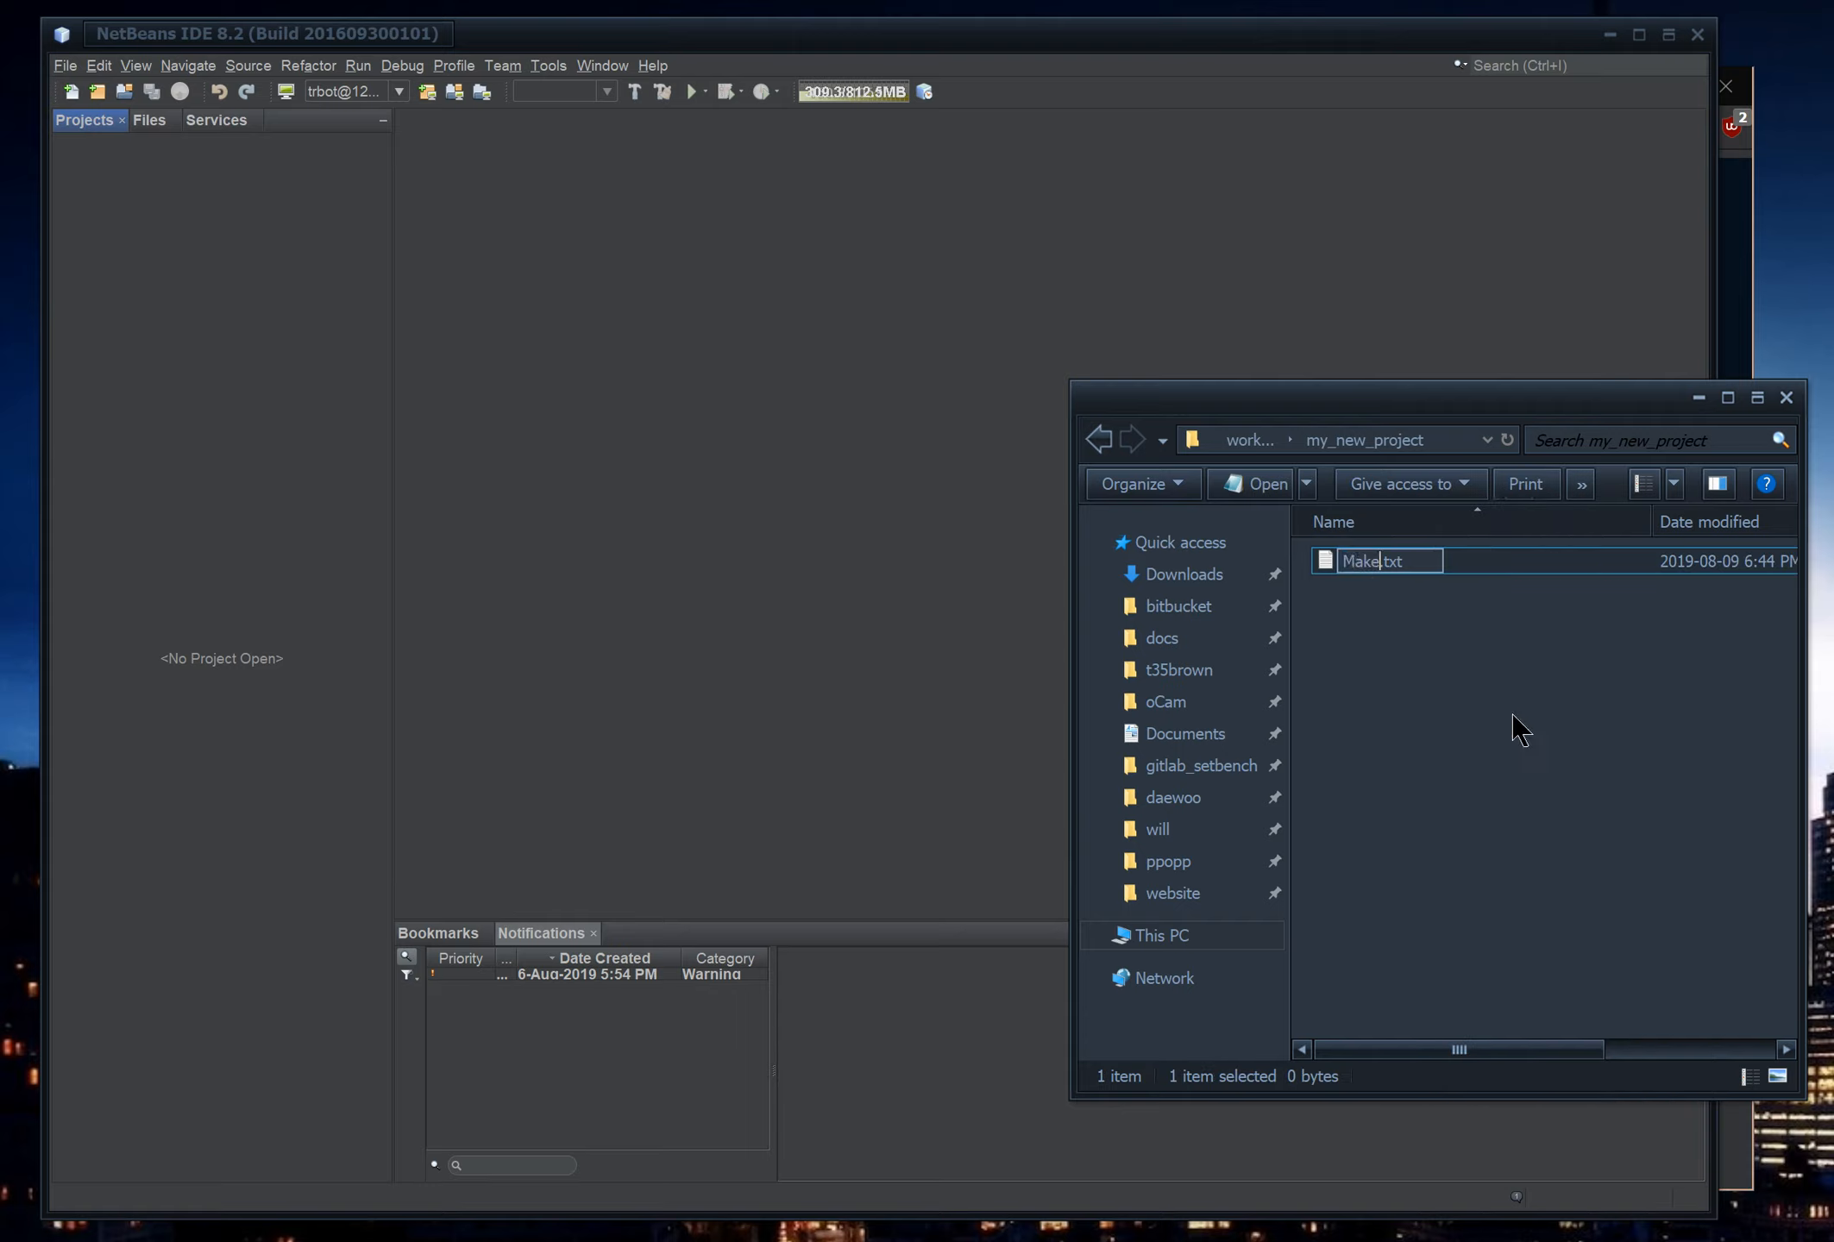
pyautogui.press('Return')
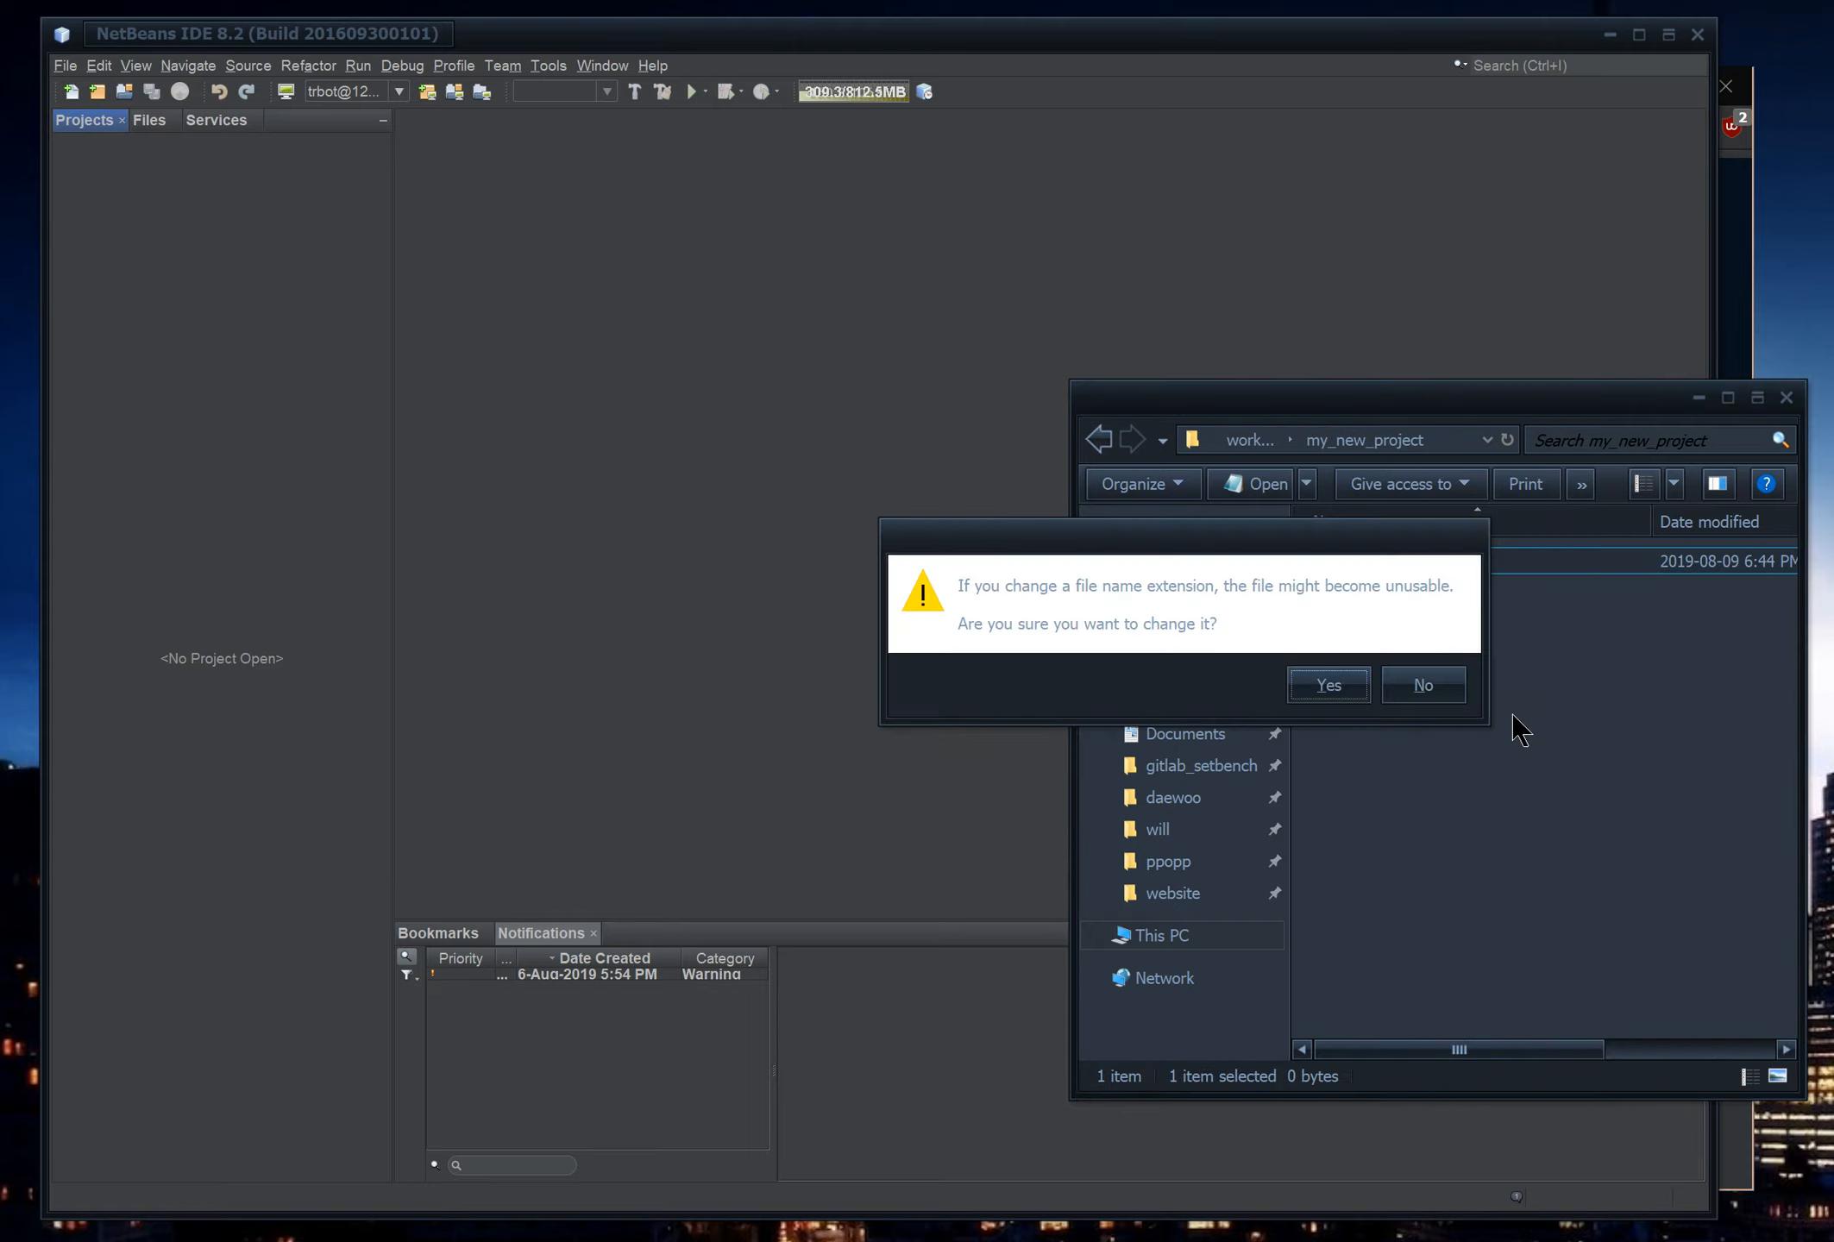
pyautogui.click(1318, 686)
# Open the Makefile in Notepad++ and move the editor window so it is fully visible
pyautogui.rightClick(1356, 562)
pyautogui.click(1466, 671)
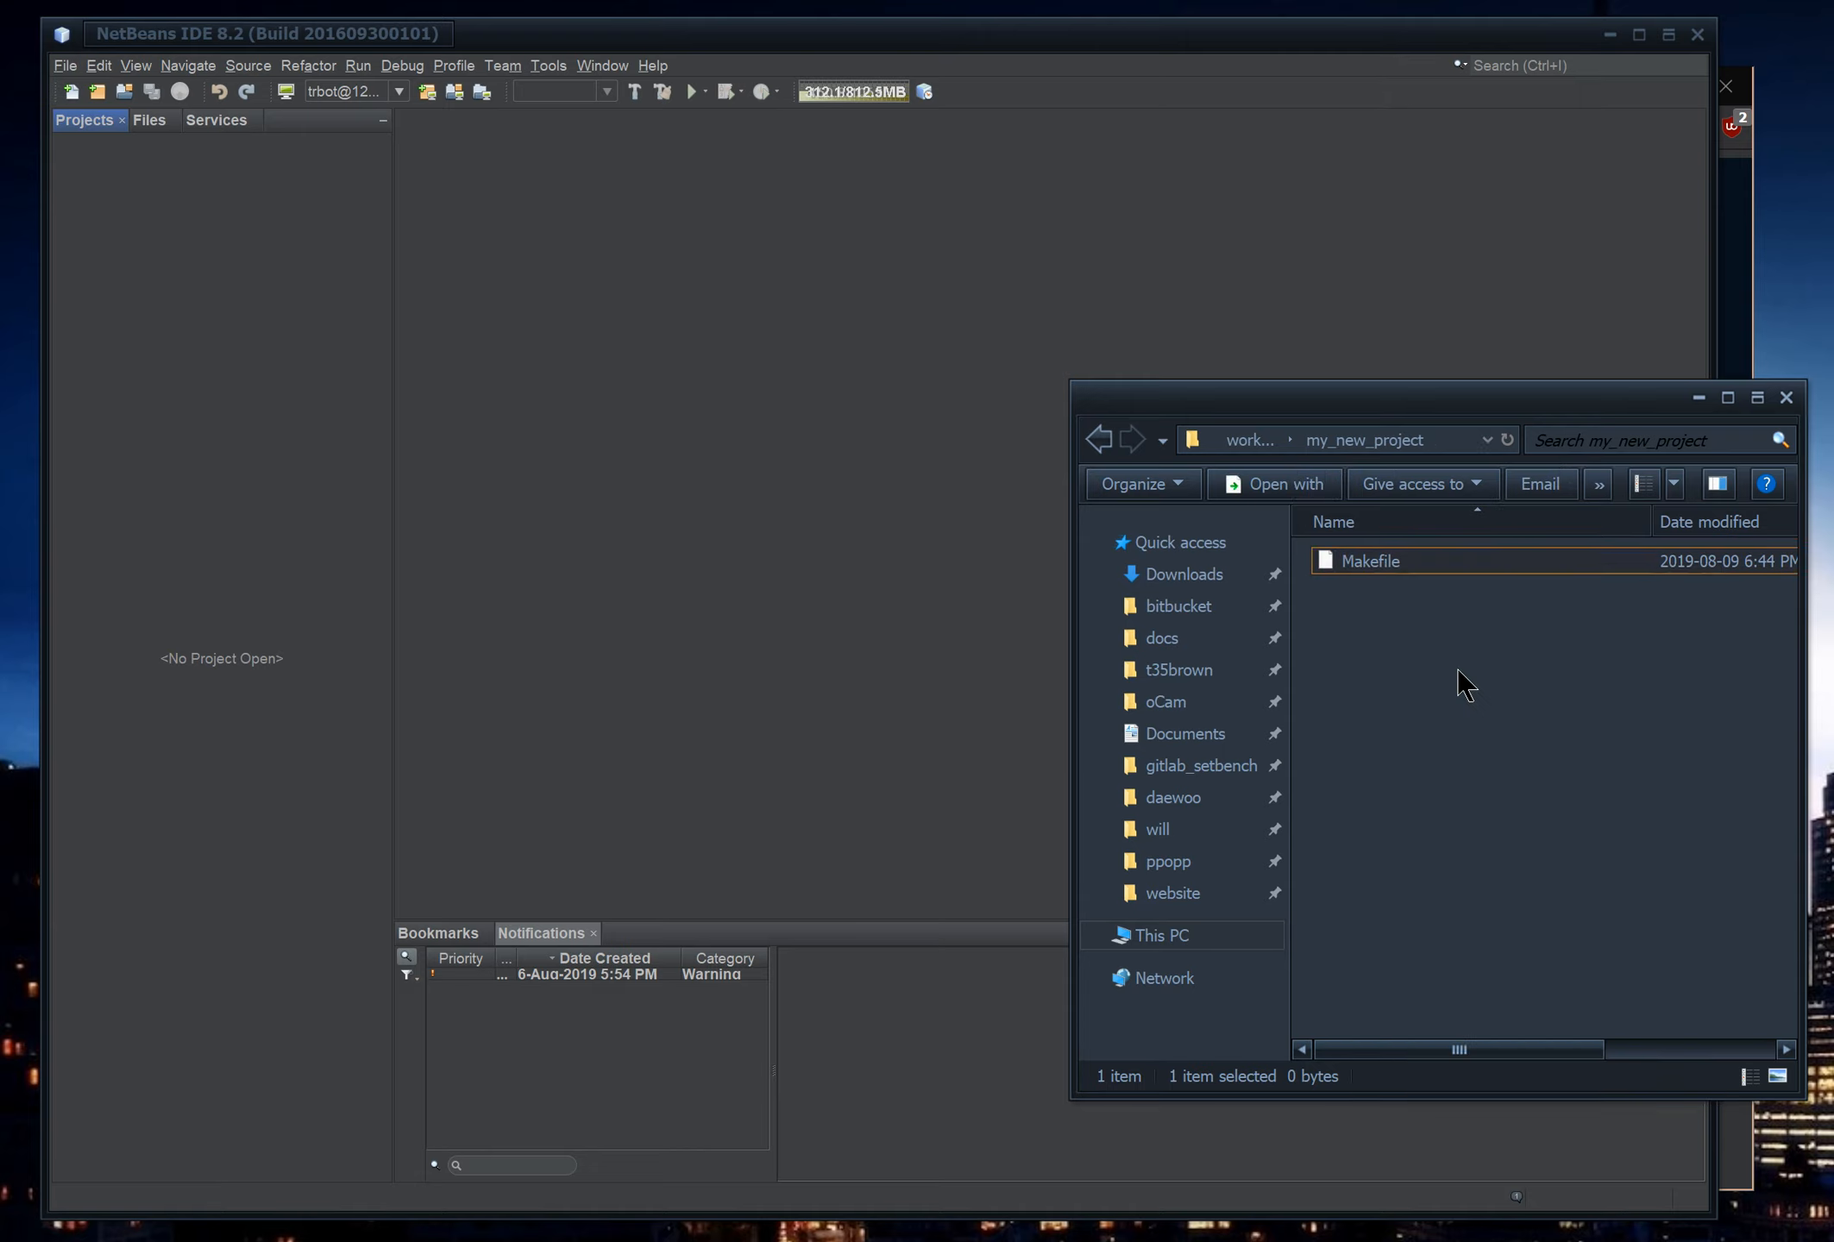
pyautogui.moveTo(1626, 278); pyautogui.dragTo(720, 128)
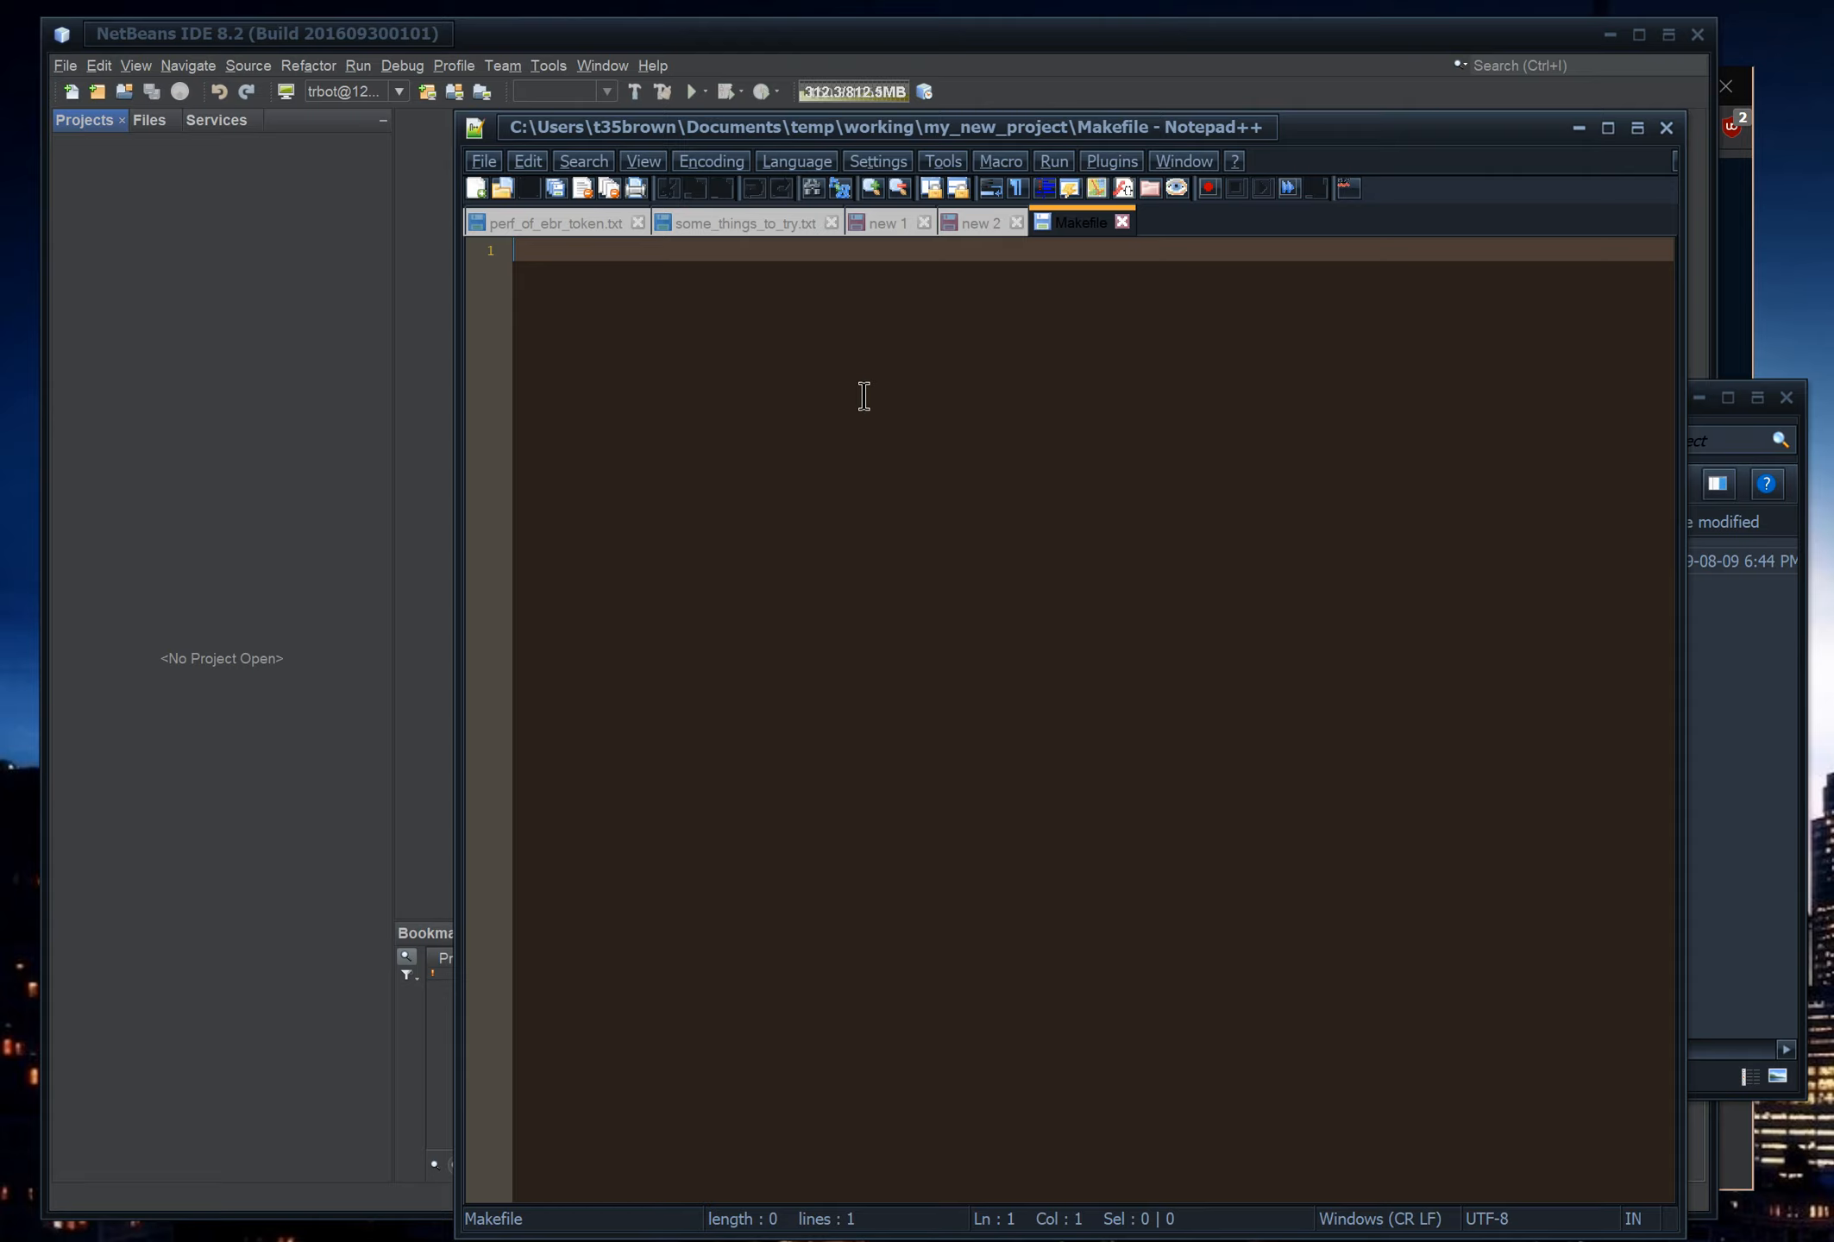
# Write the Makefile targets "all: main" and "main: main.cpp", separated by a blank line, and start an indented line below
pyautogui.write('all: main')
pyautogui.press('Return')
pyautogui.press('Return')
pyautogui.write('main: ')
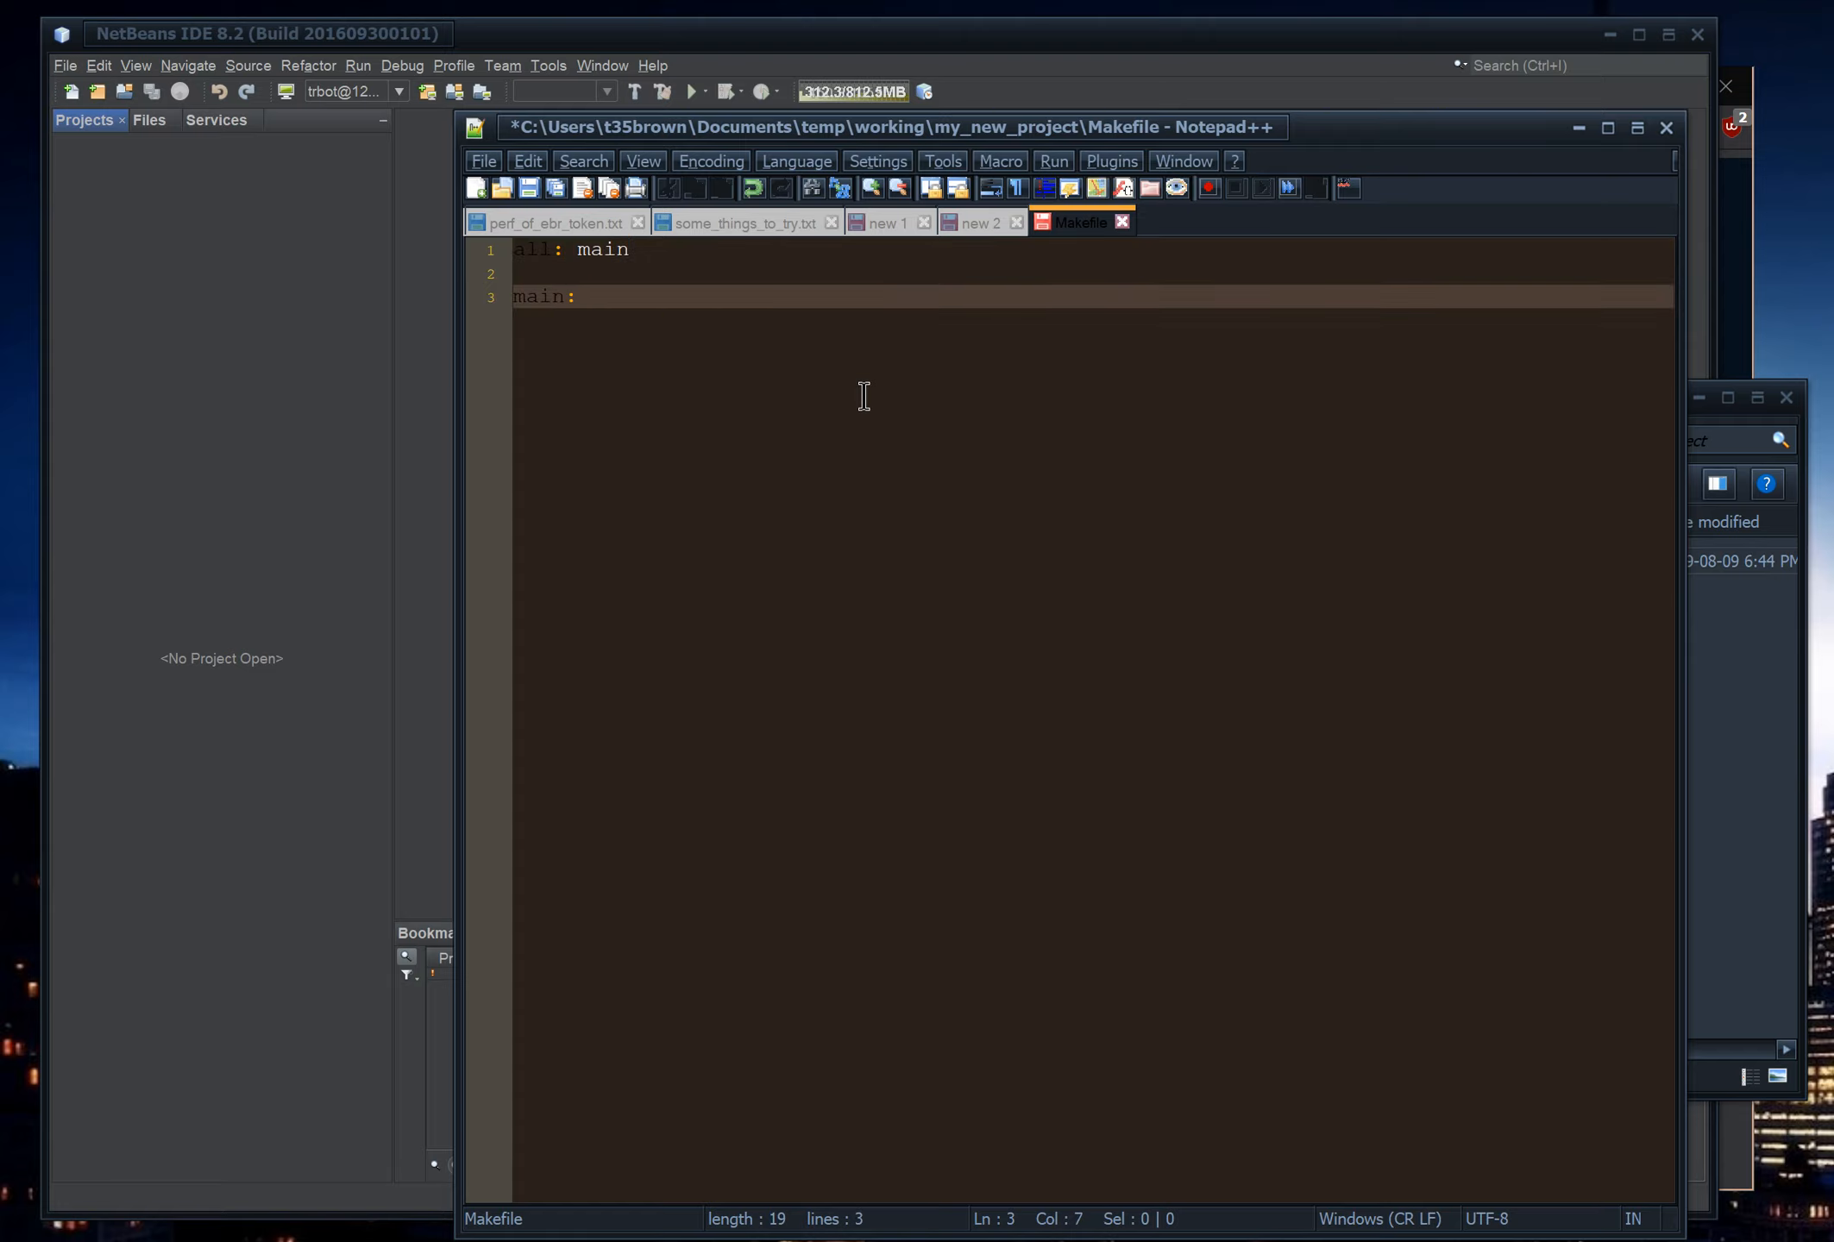
pyautogui.write('main.cpp')
pyautogui.press('Return')
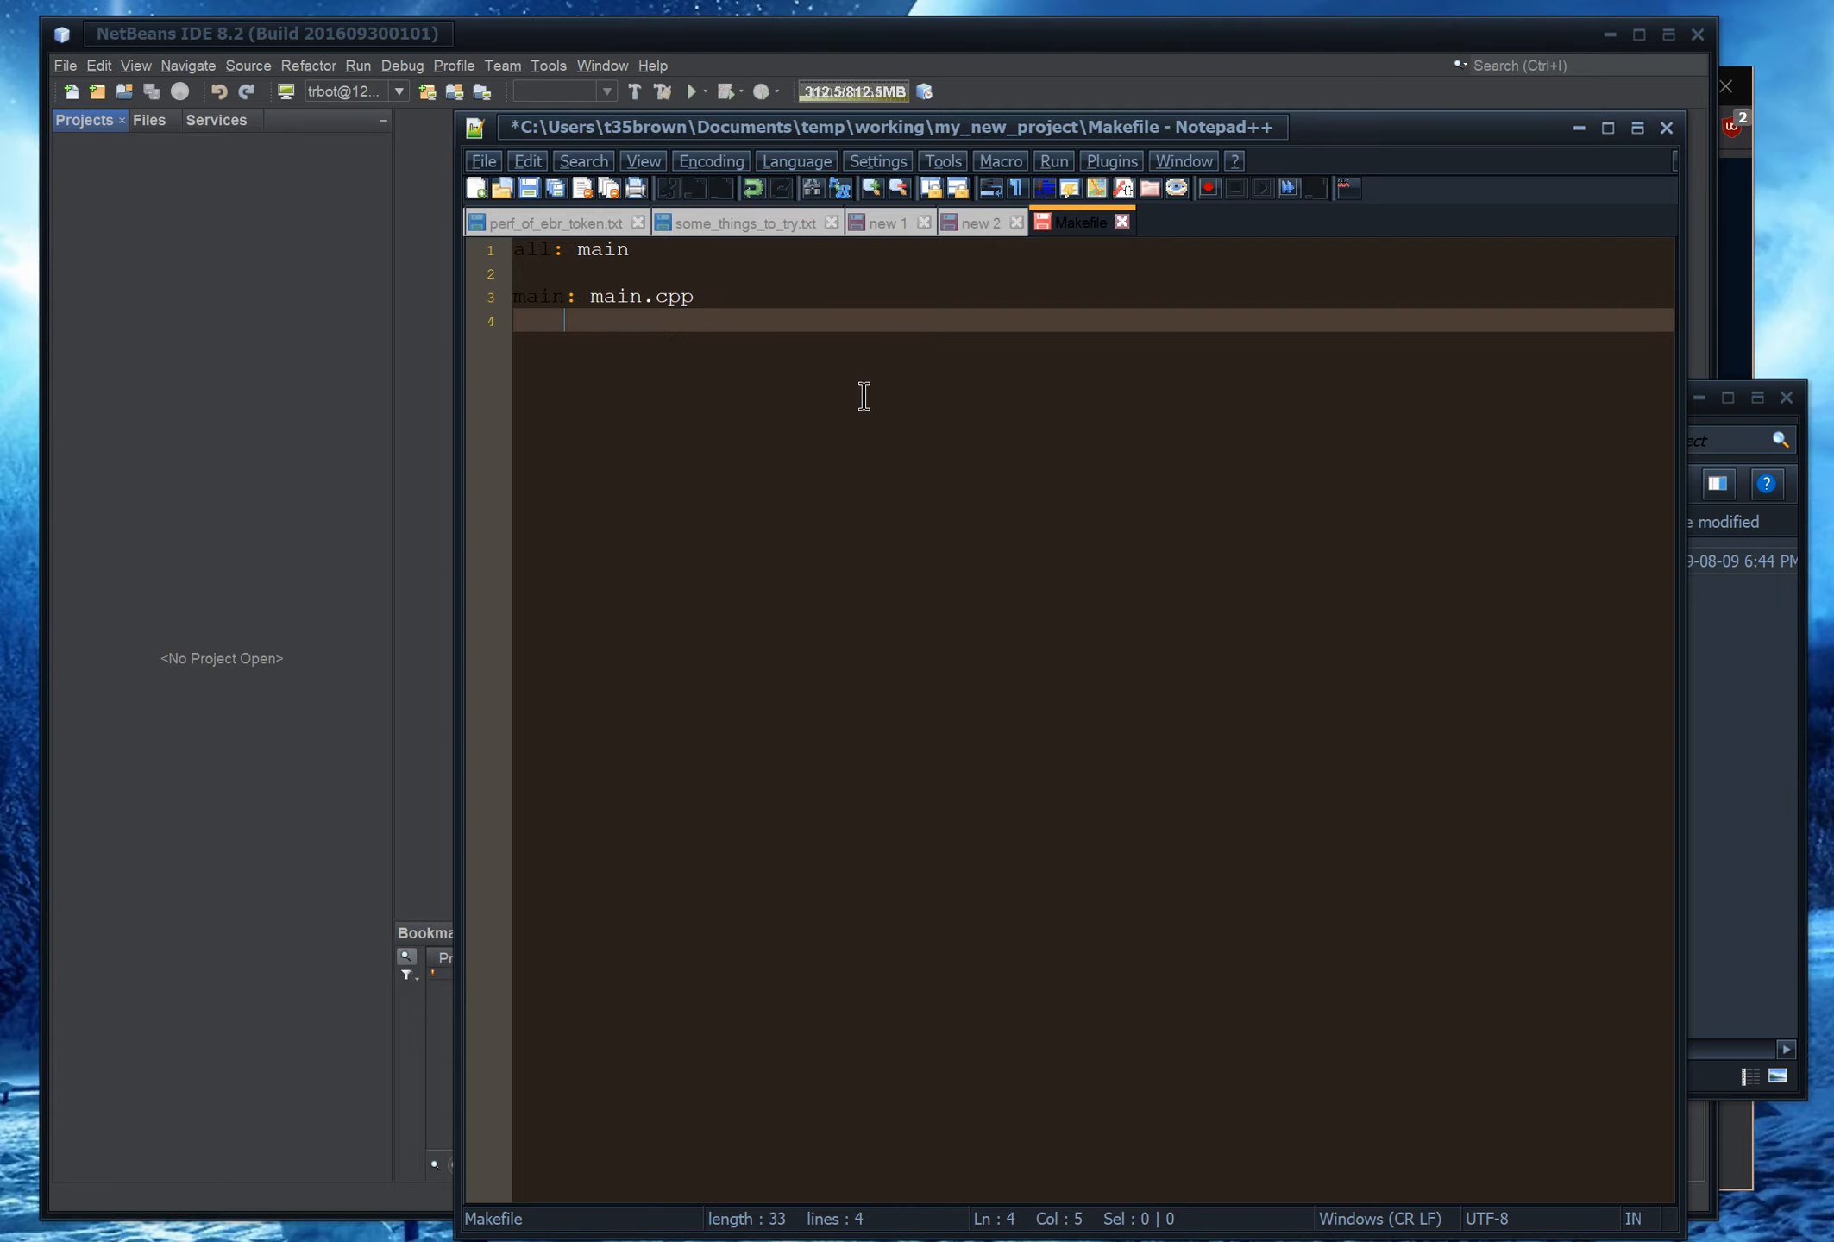
# Replace all occurrences of the four-space indent in the Makefile with \t using normal search mode
pyautogui.press('End')
pyautogui.hotkey('shift', 'Left')
pyautogui.hotkey('shift', 'Left')
pyautogui.hotkey('shift', 'Left')
pyautogui.hotkey('shift', 'Left')
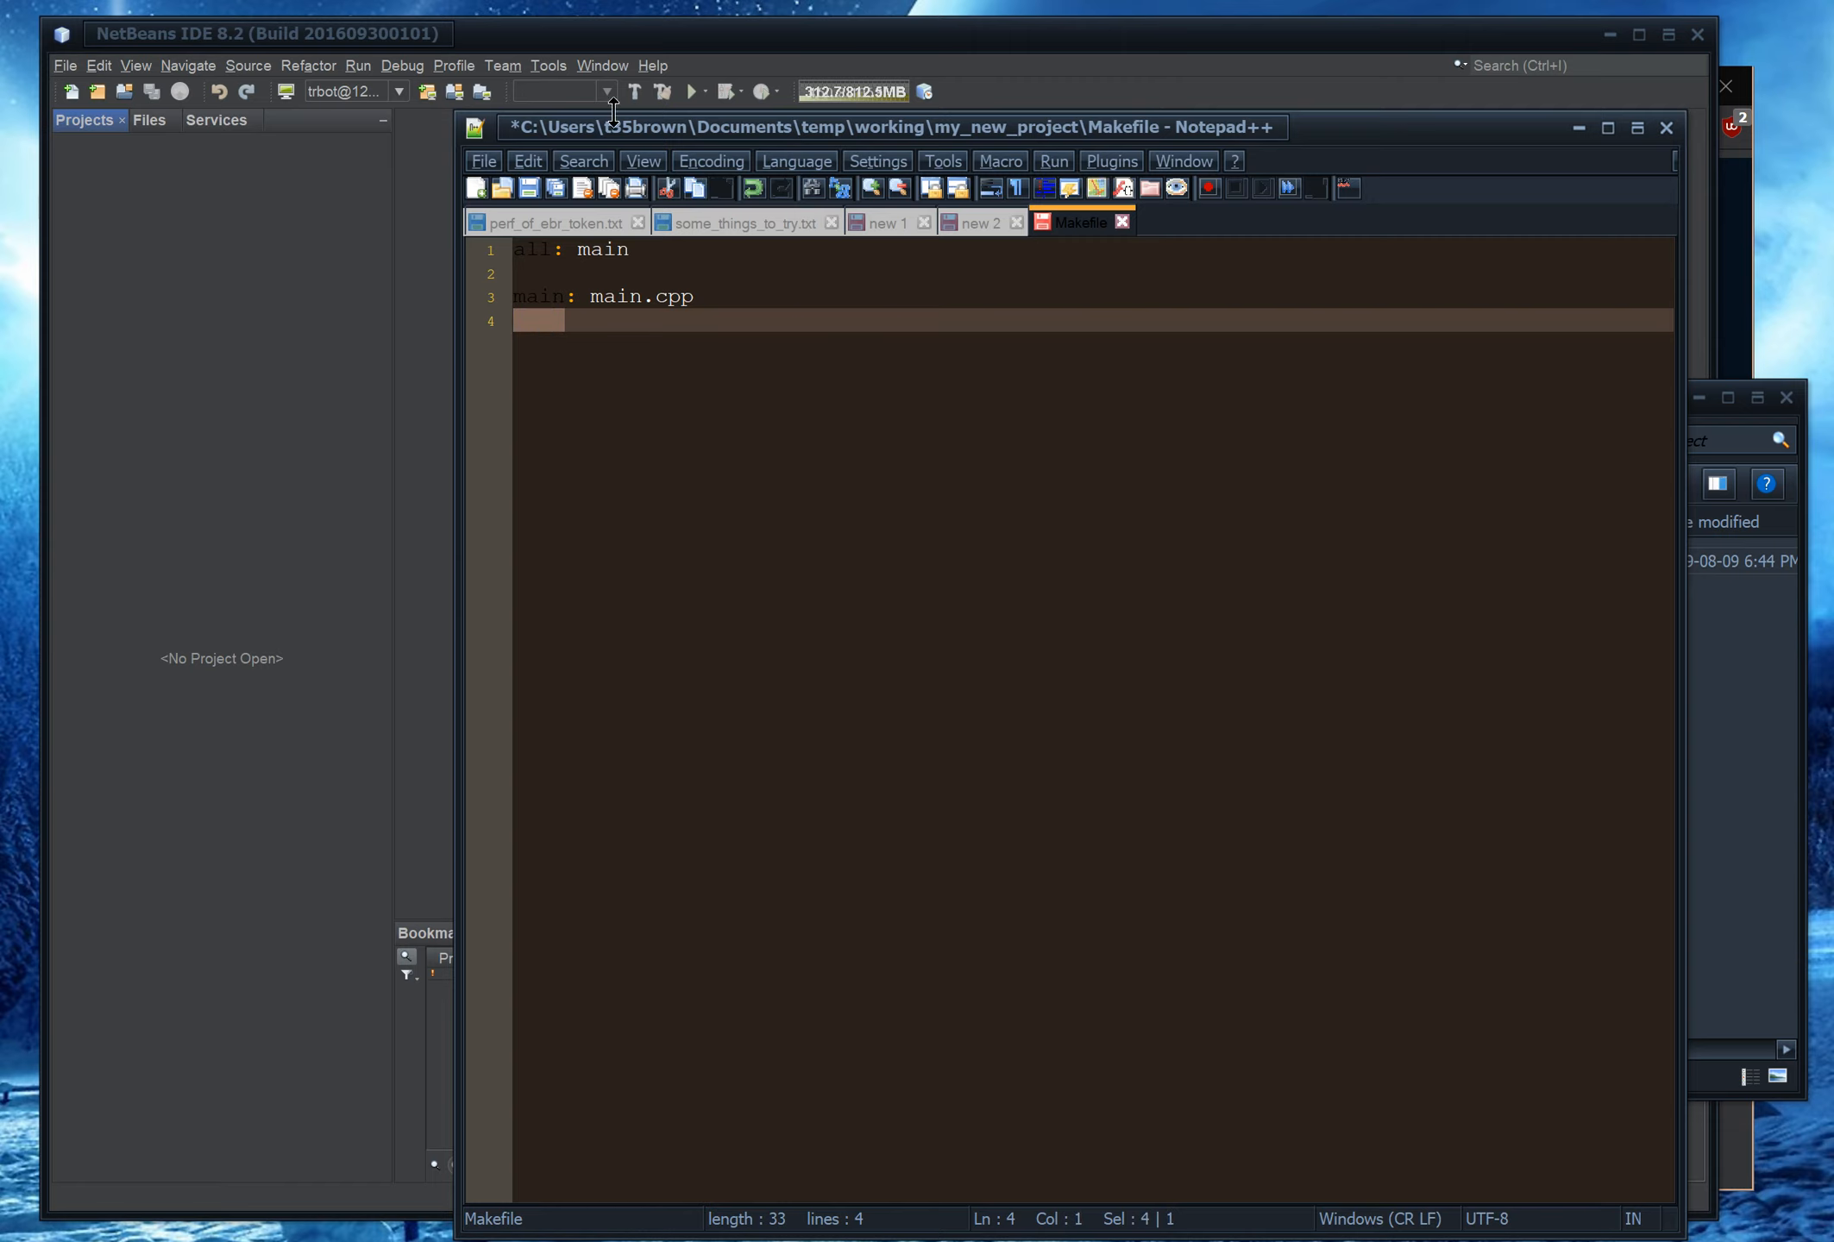
pyautogui.click(541, 166)
pyautogui.moveTo(584, 162)
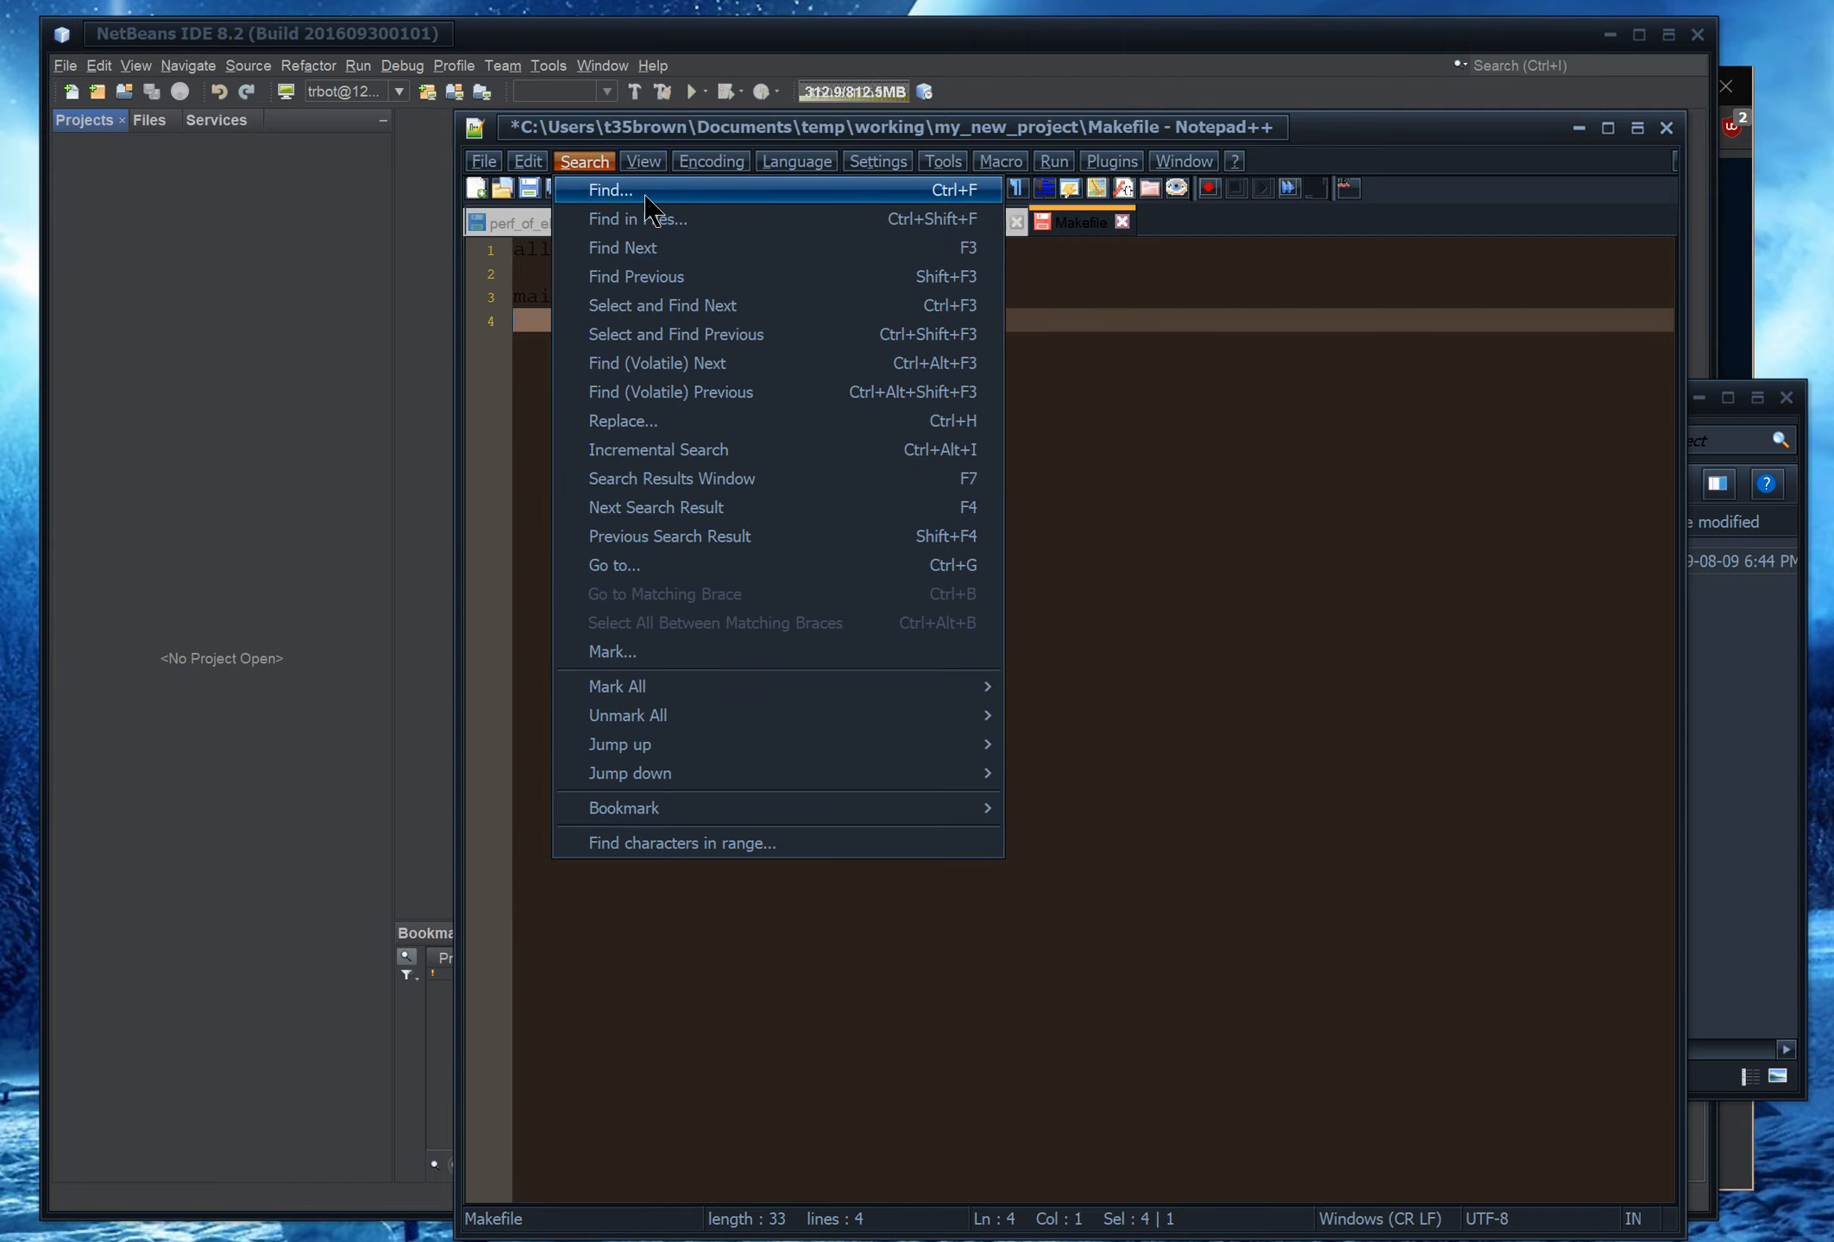
pyautogui.click(642, 420)
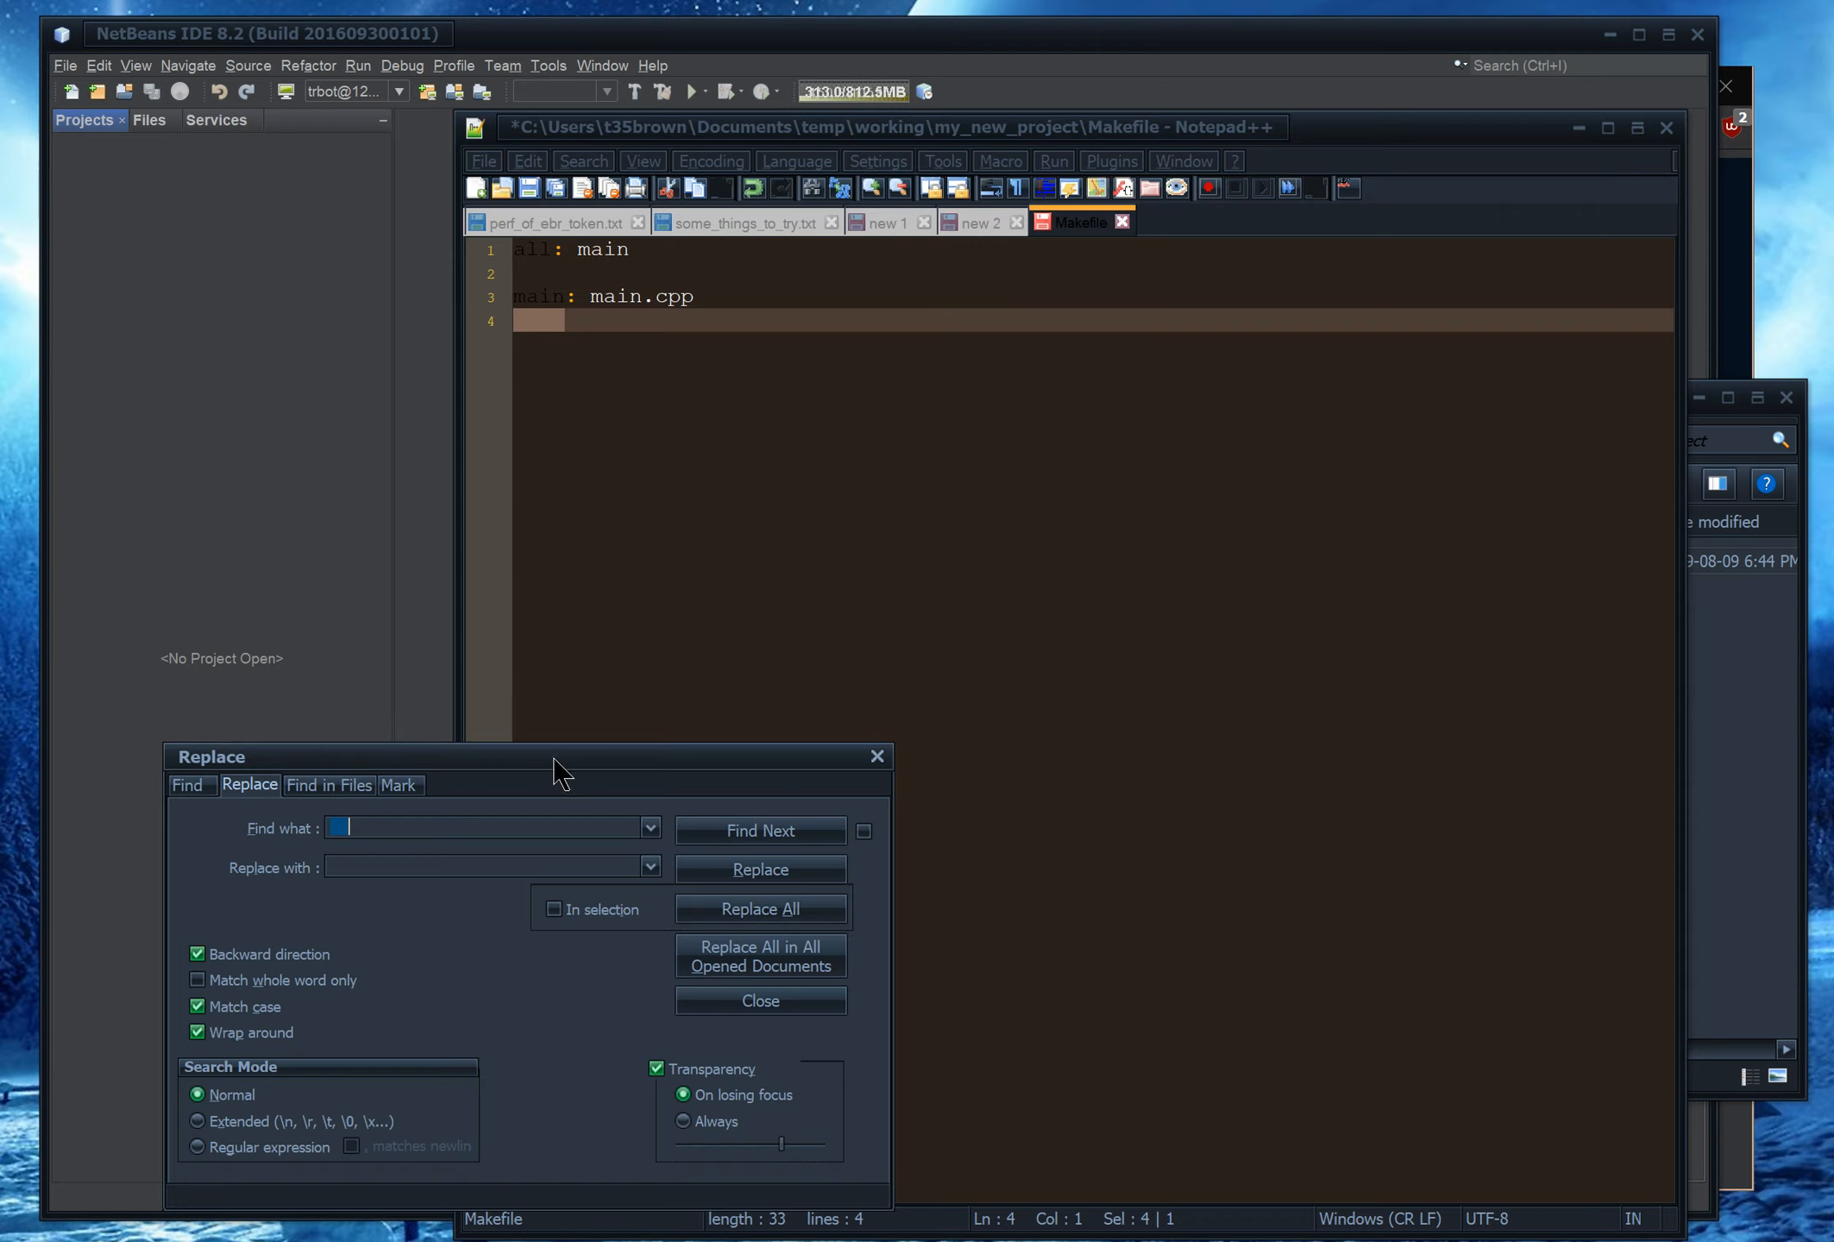
pyautogui.moveTo(556, 765); pyautogui.dragTo(1133, 563)
pyautogui.click(928, 629)
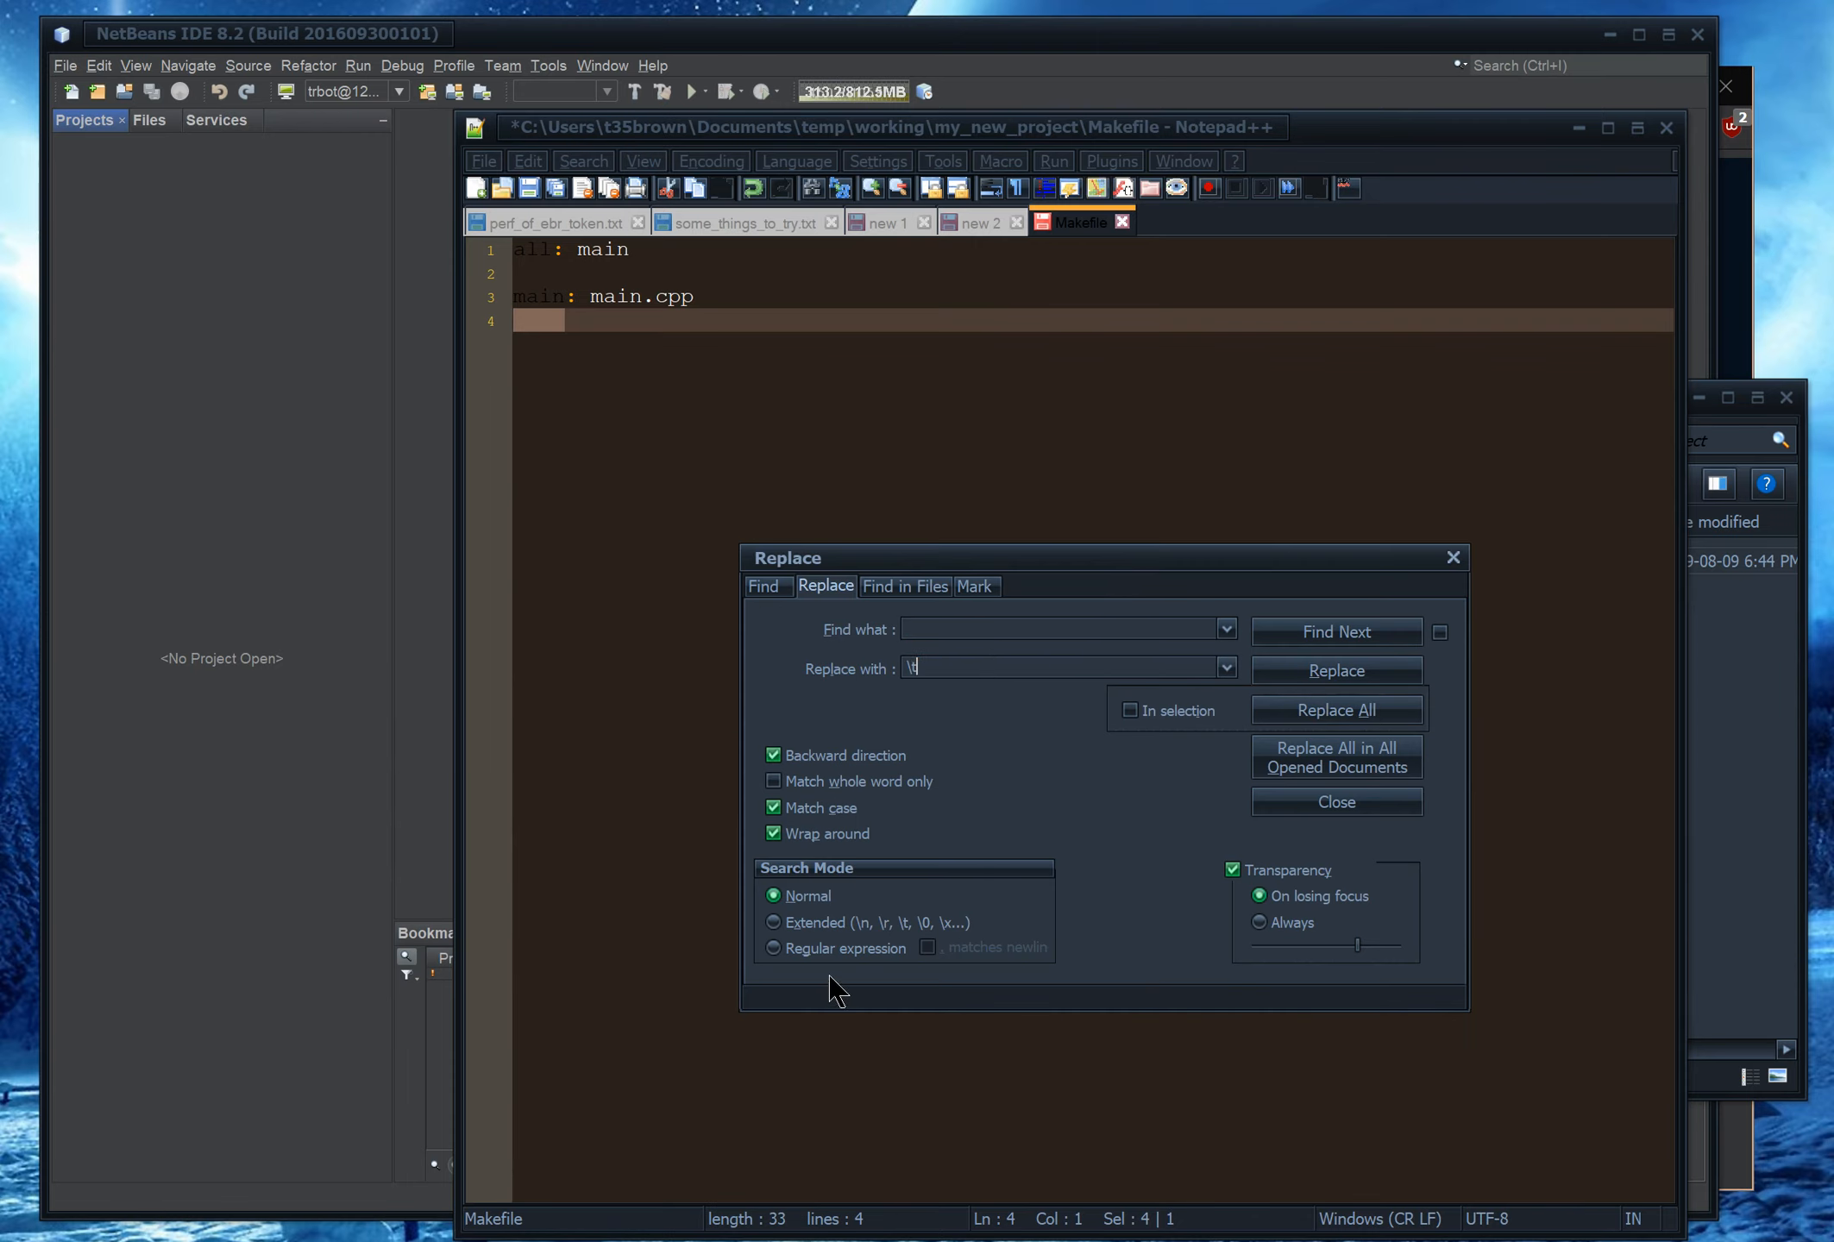
pyautogui.moveTo(960, 627); pyautogui.dragTo(880, 623)
pyautogui.click(933, 627)
pyautogui.click(1257, 706)
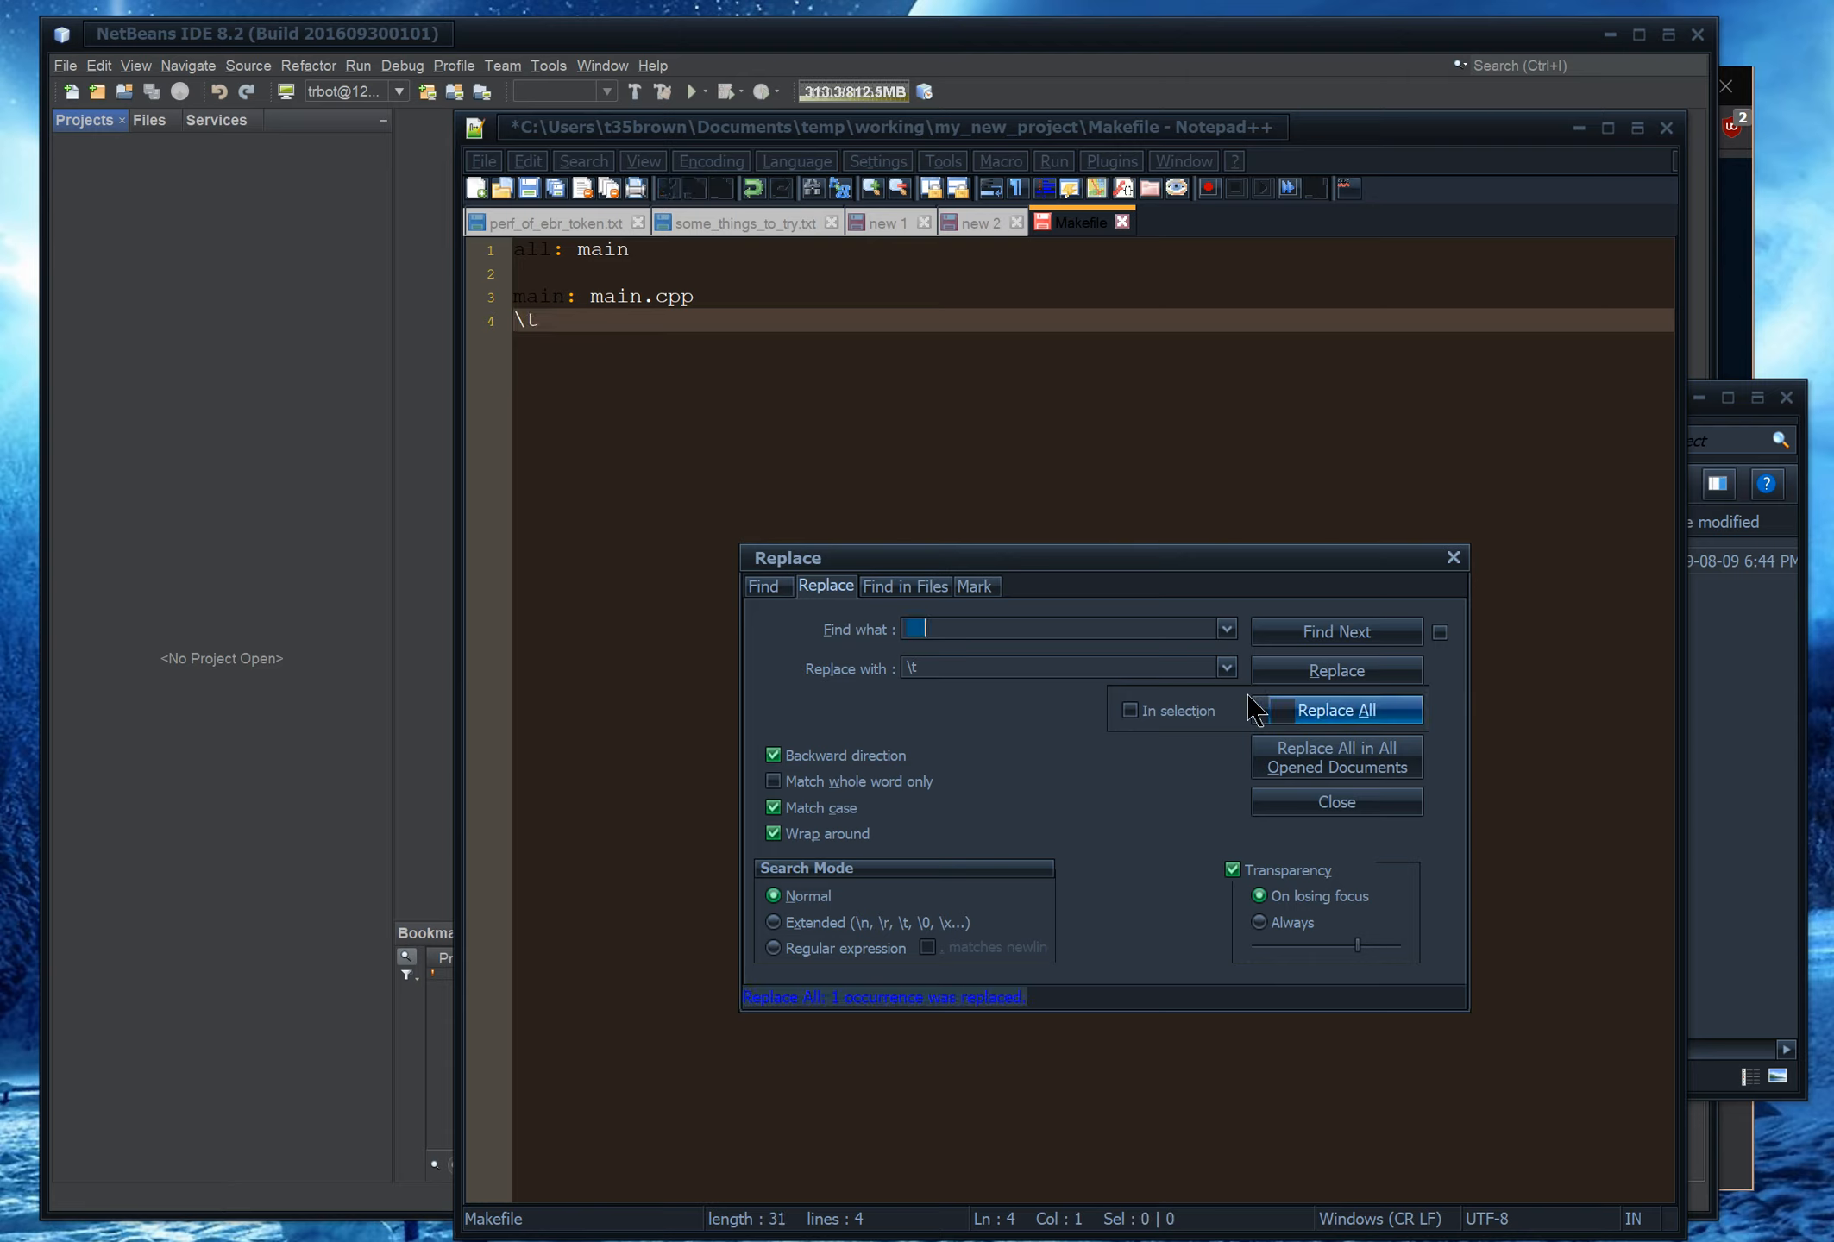
# Restore the indent on line 4 in place of the literal \t and replace it with \t in regular expression mode
pyautogui.click(815, 948)
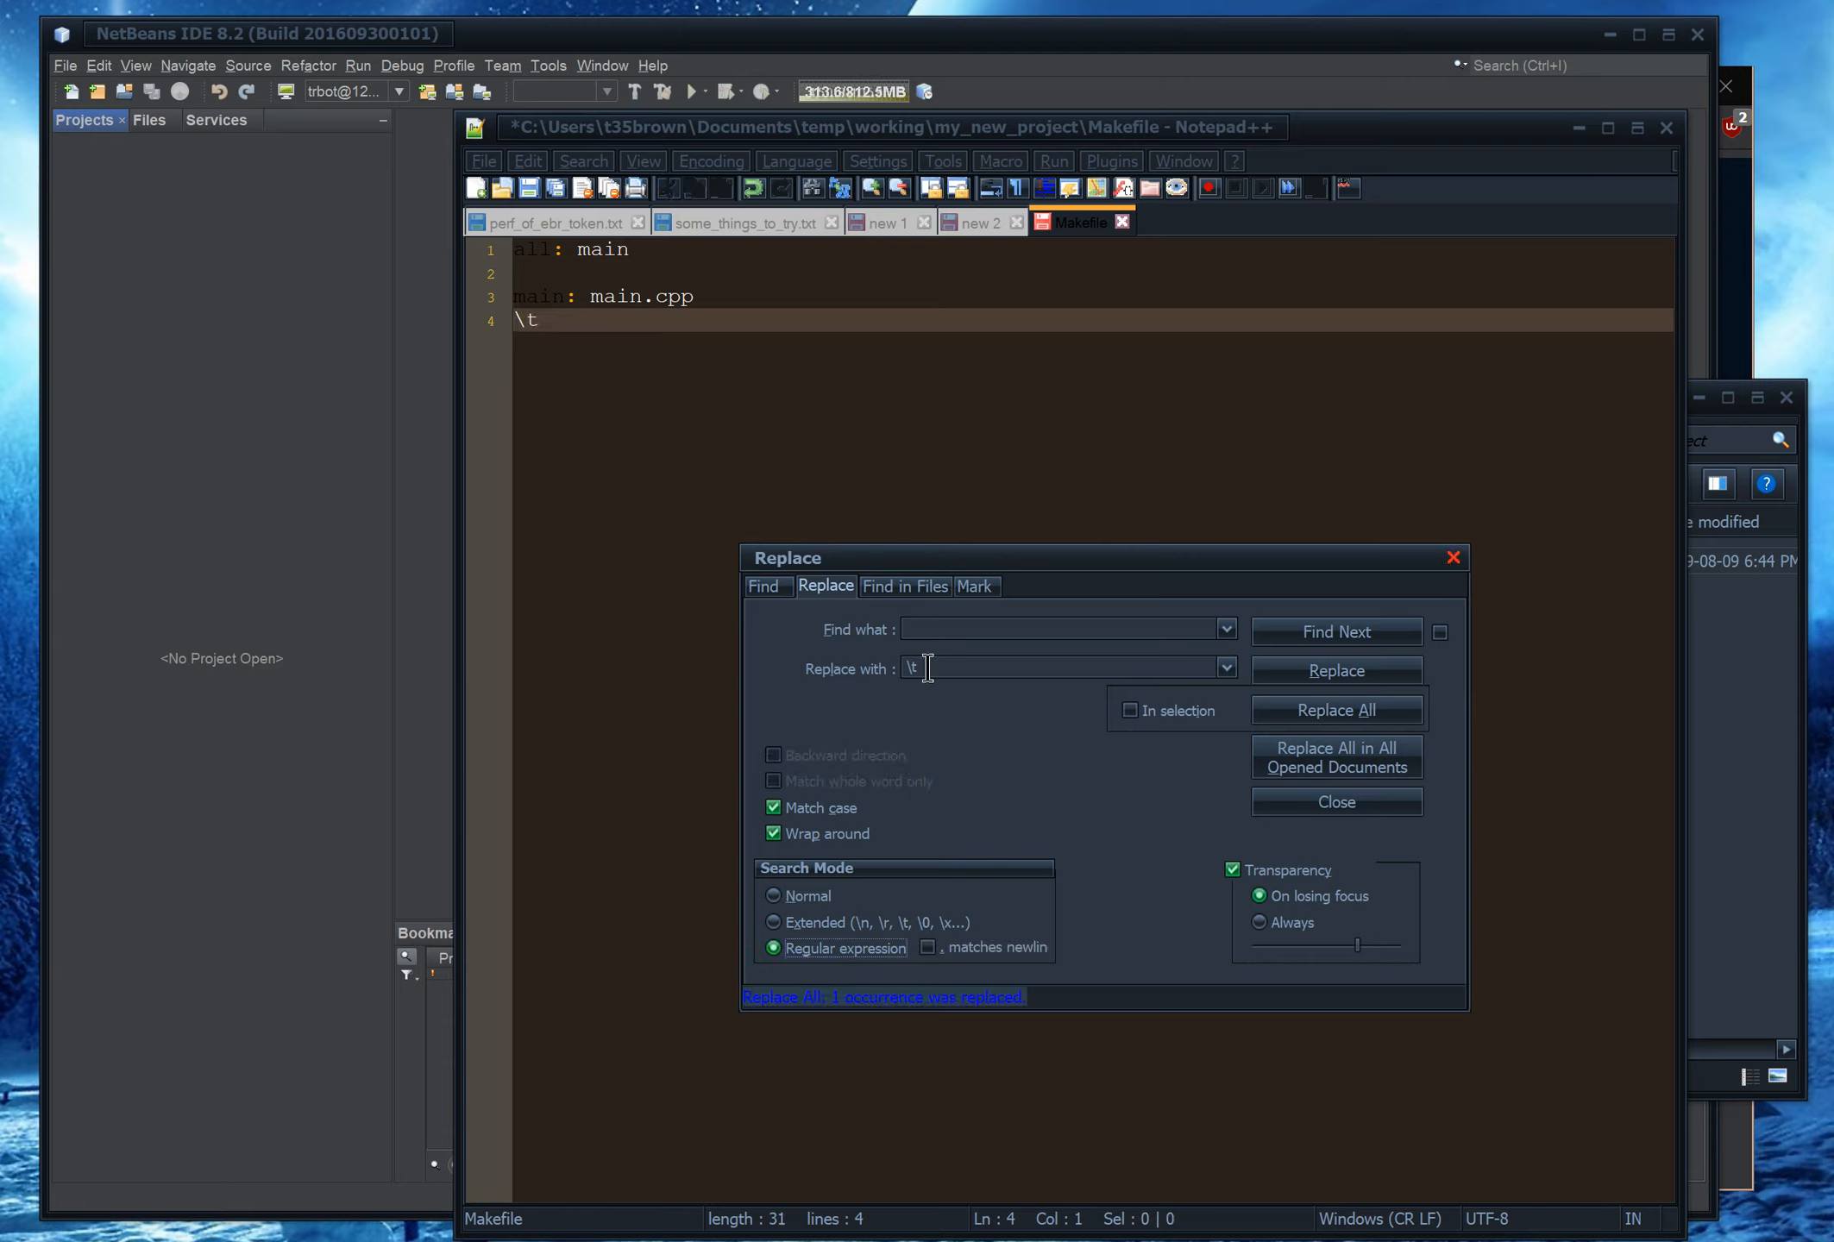
pyautogui.click(557, 340)
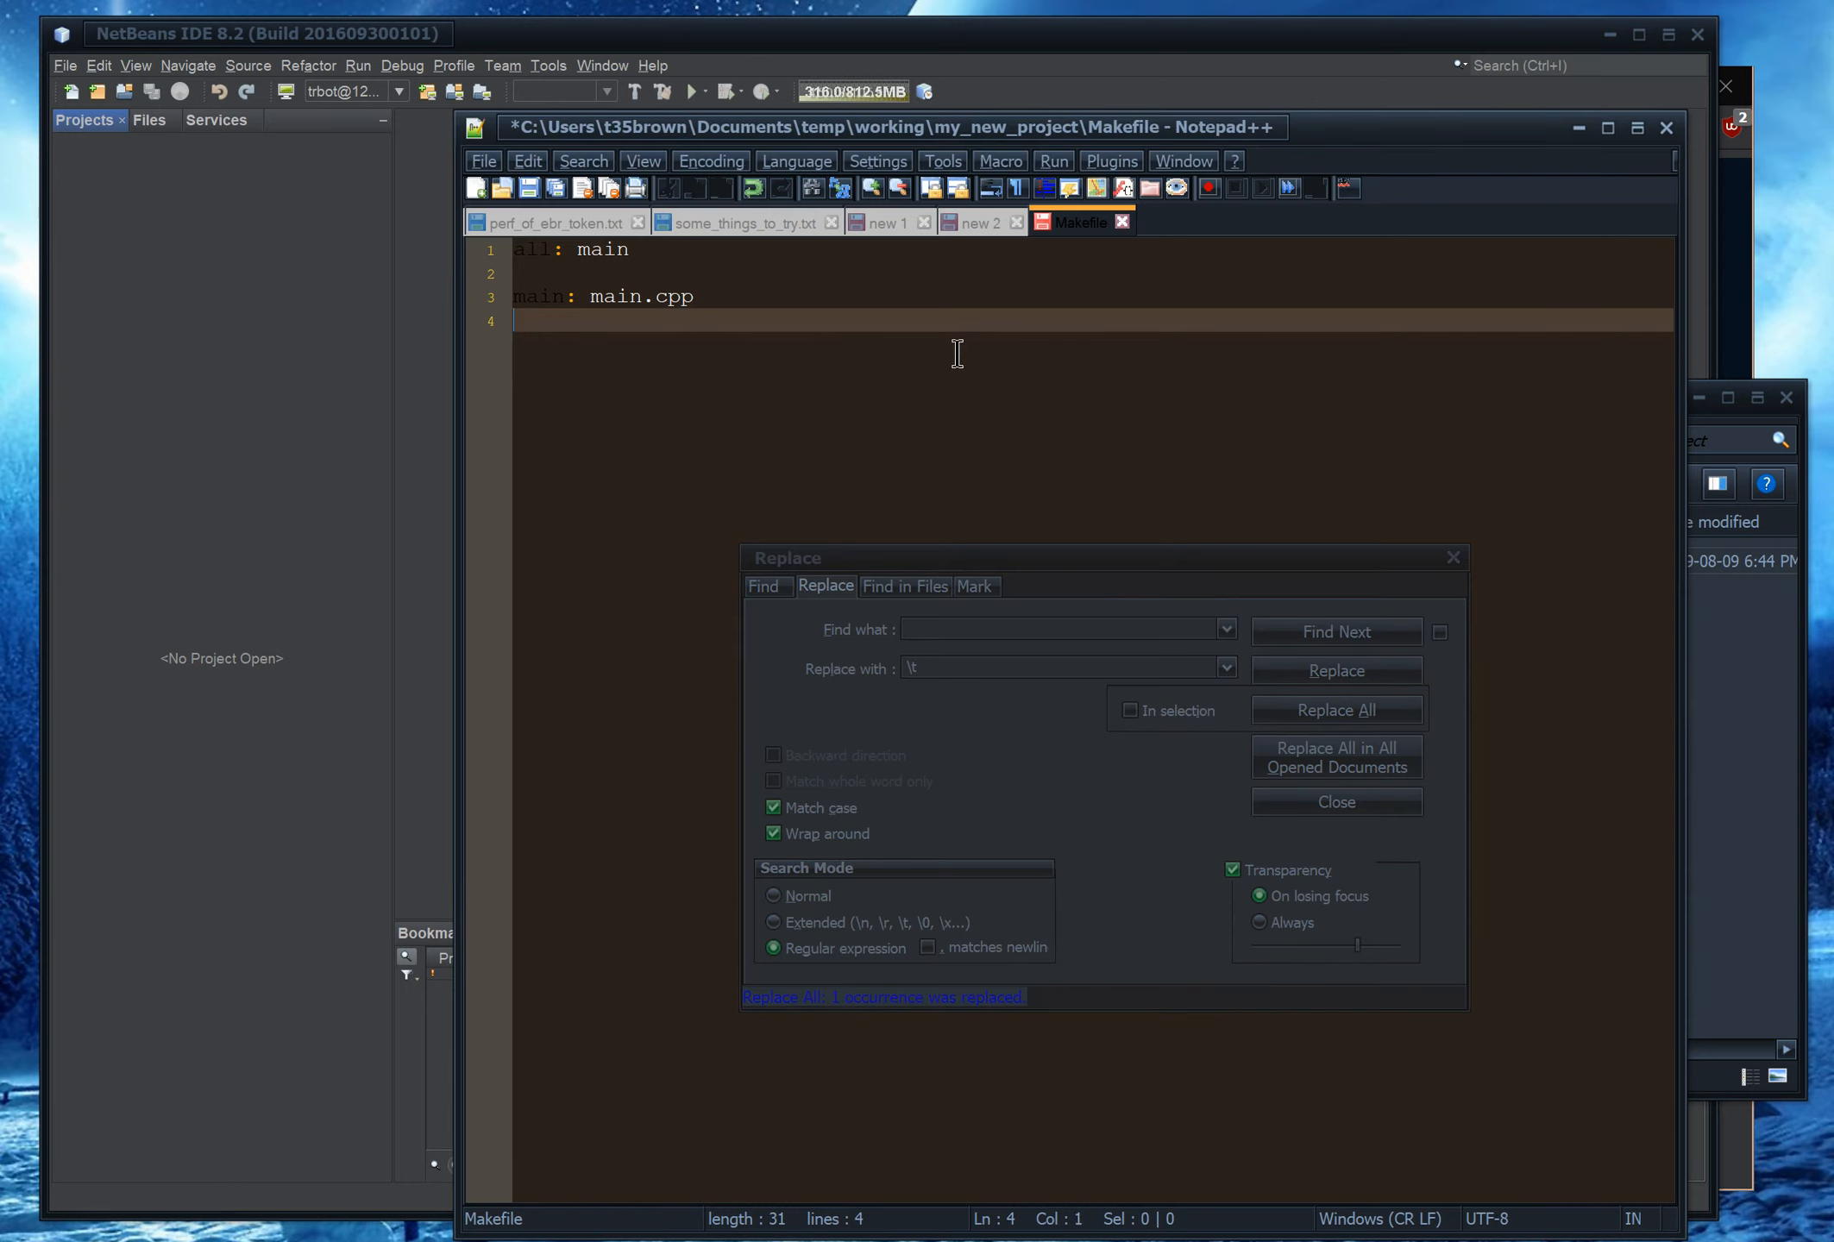
pyautogui.moveTo(603, 336); pyautogui.dragTo(491, 335)
pyautogui.press('BackSpace')
pyautogui.press('Tab')
pyautogui.click(1082, 854)
pyautogui.click(1336, 710)
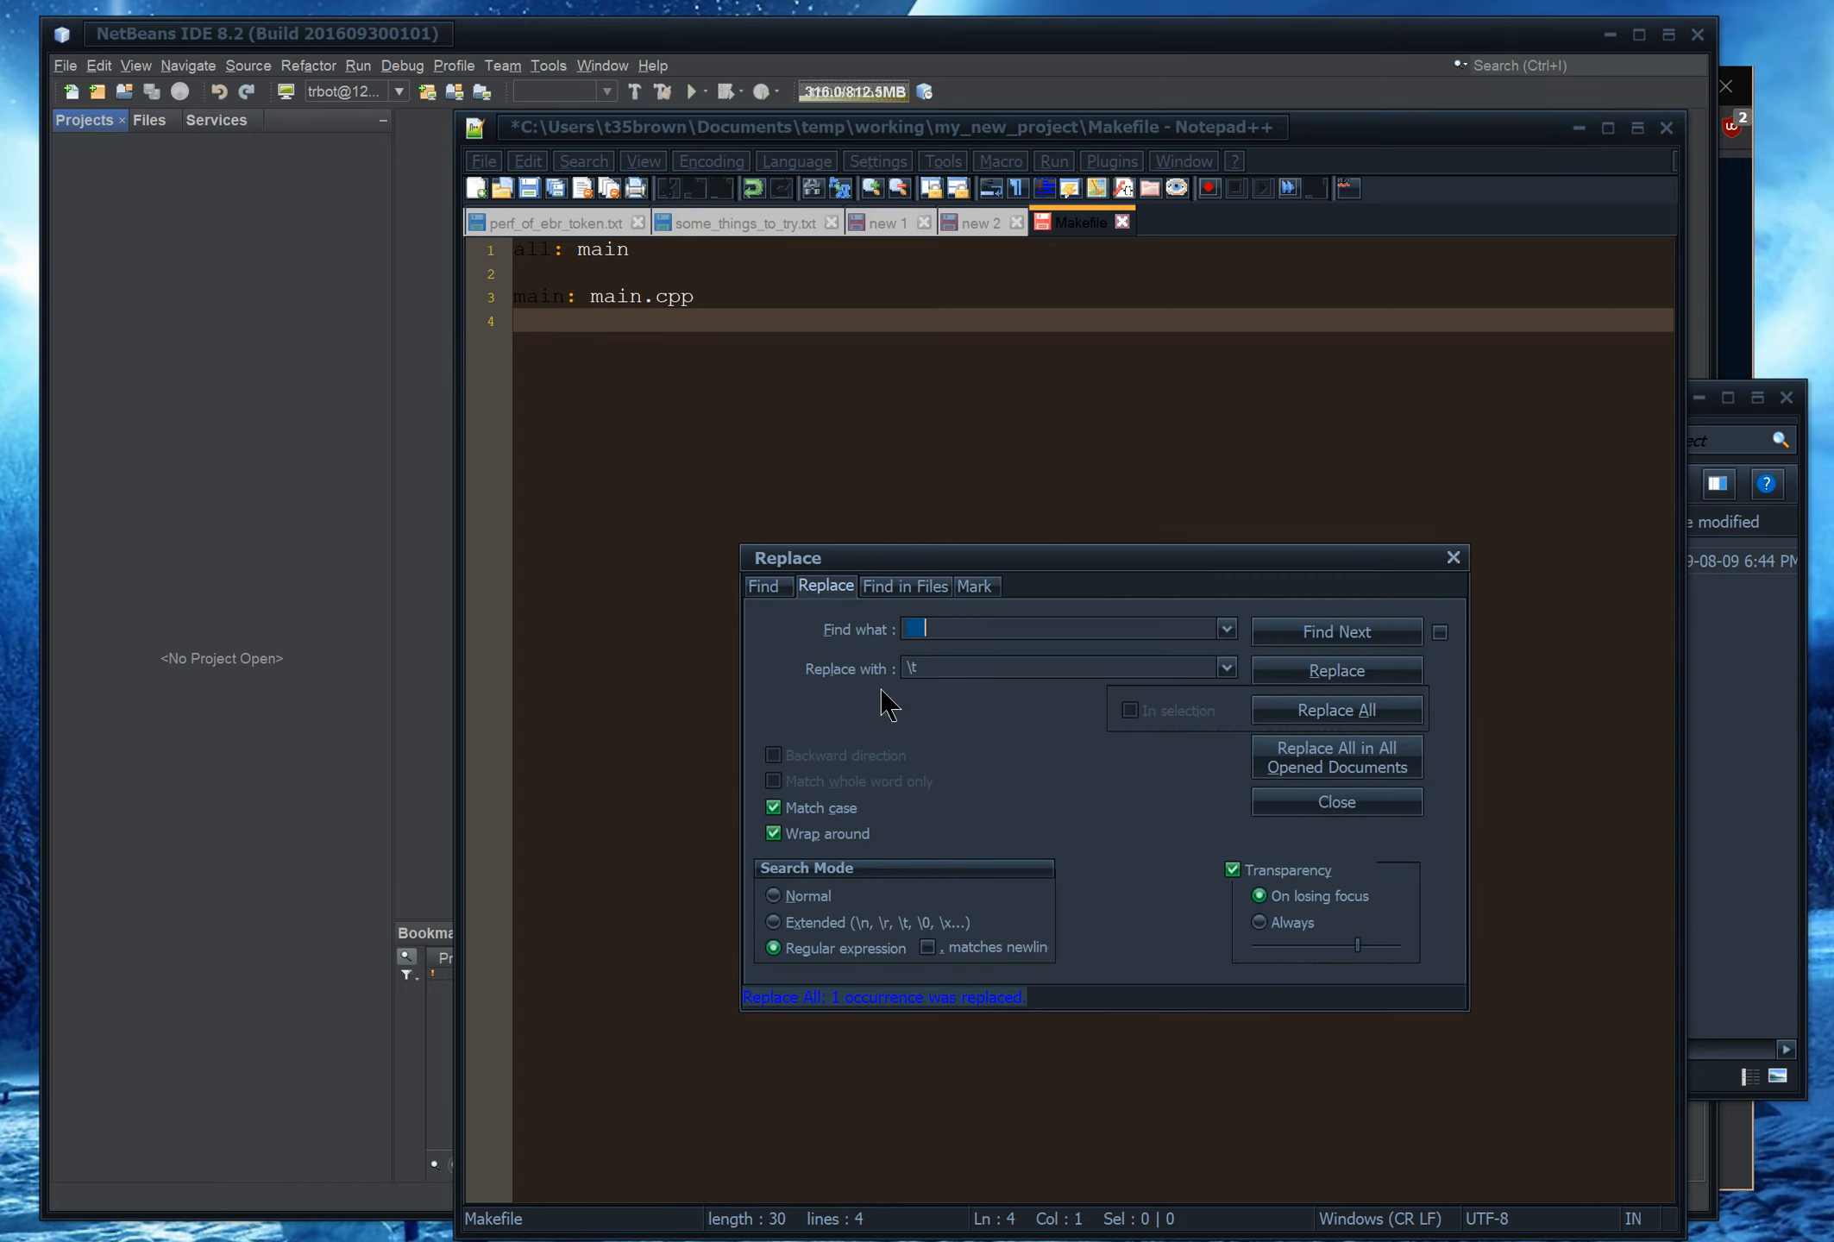
pyautogui.click(595, 328)
pyautogui.moveTo(507, 324); pyautogui.dragTo(572, 326)
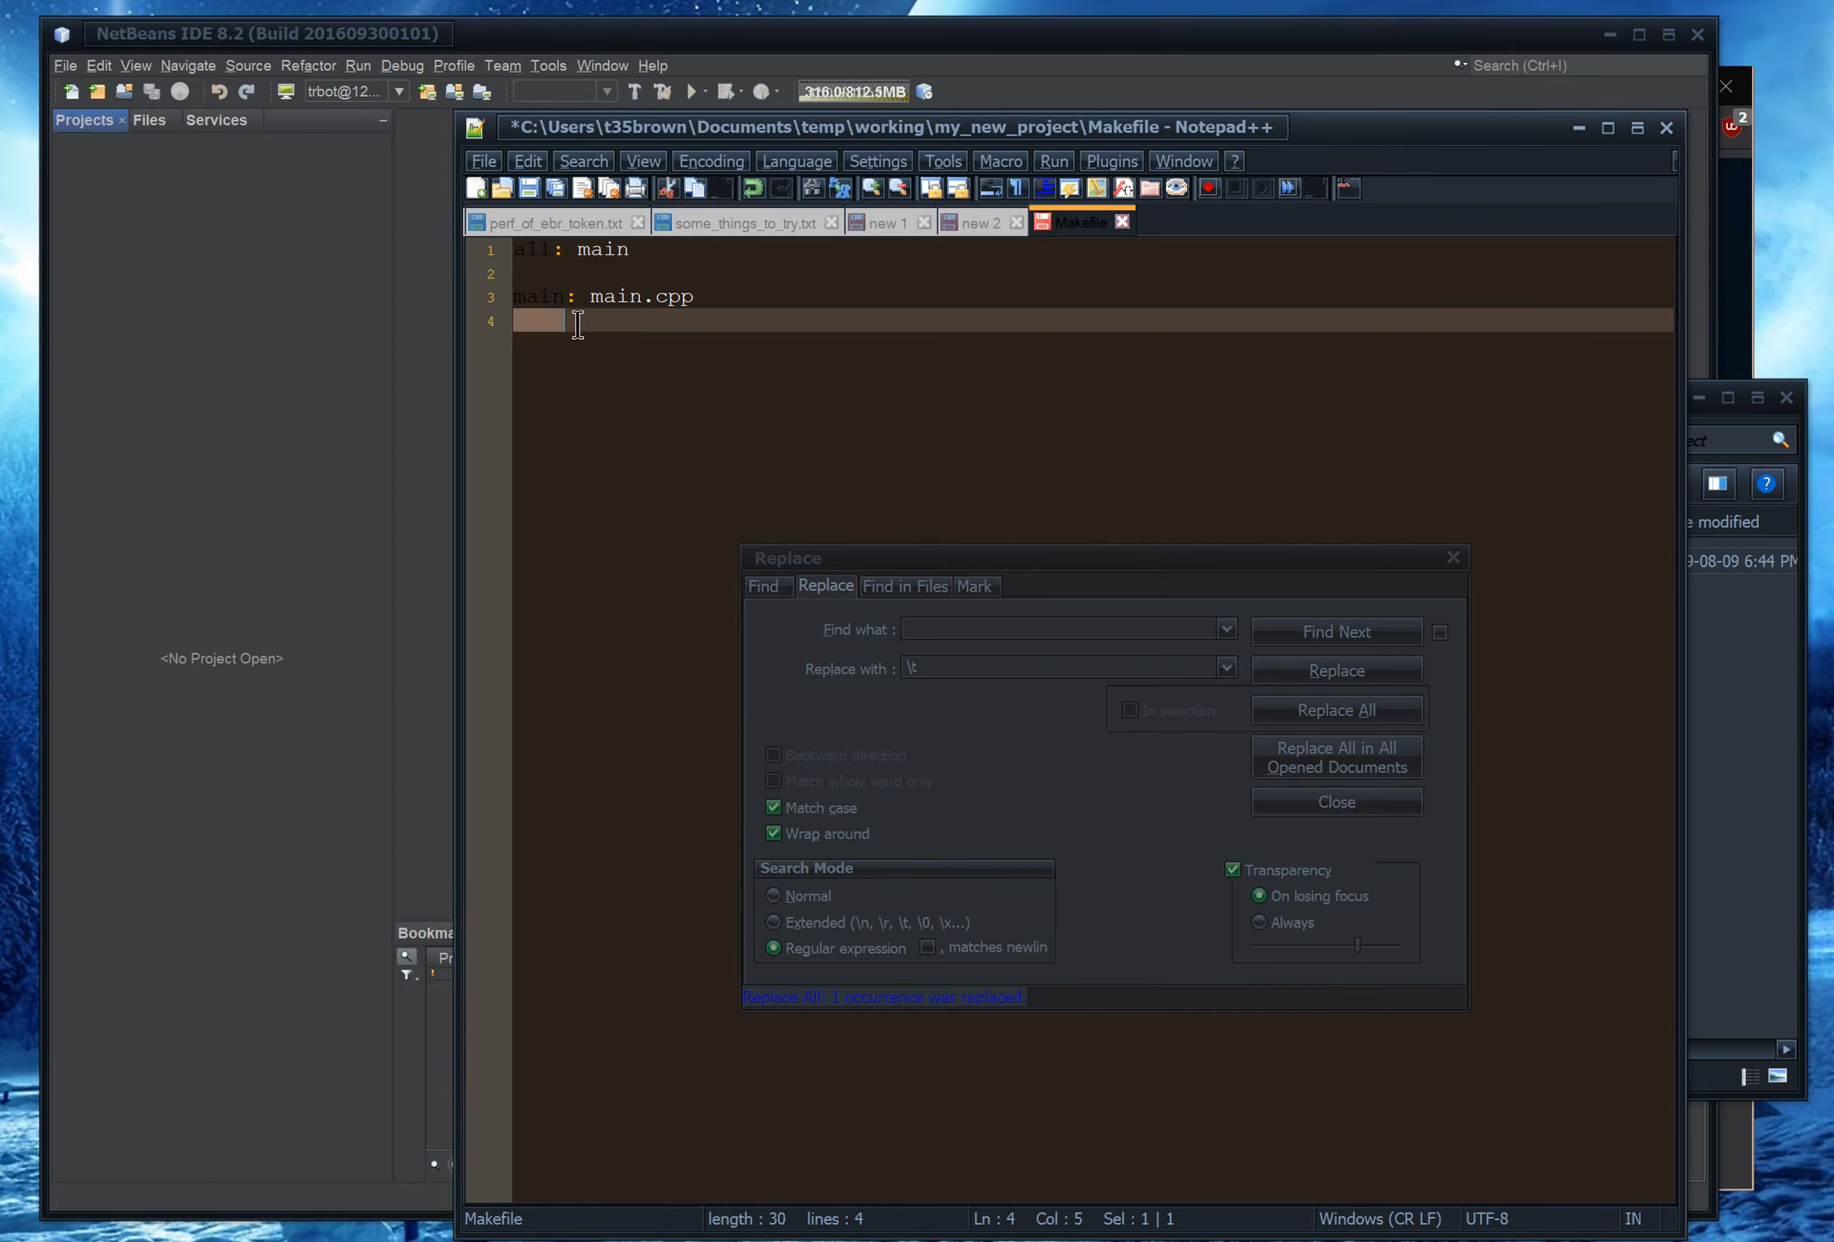
pyautogui.click(1452, 558)
pyautogui.click(999, 540)
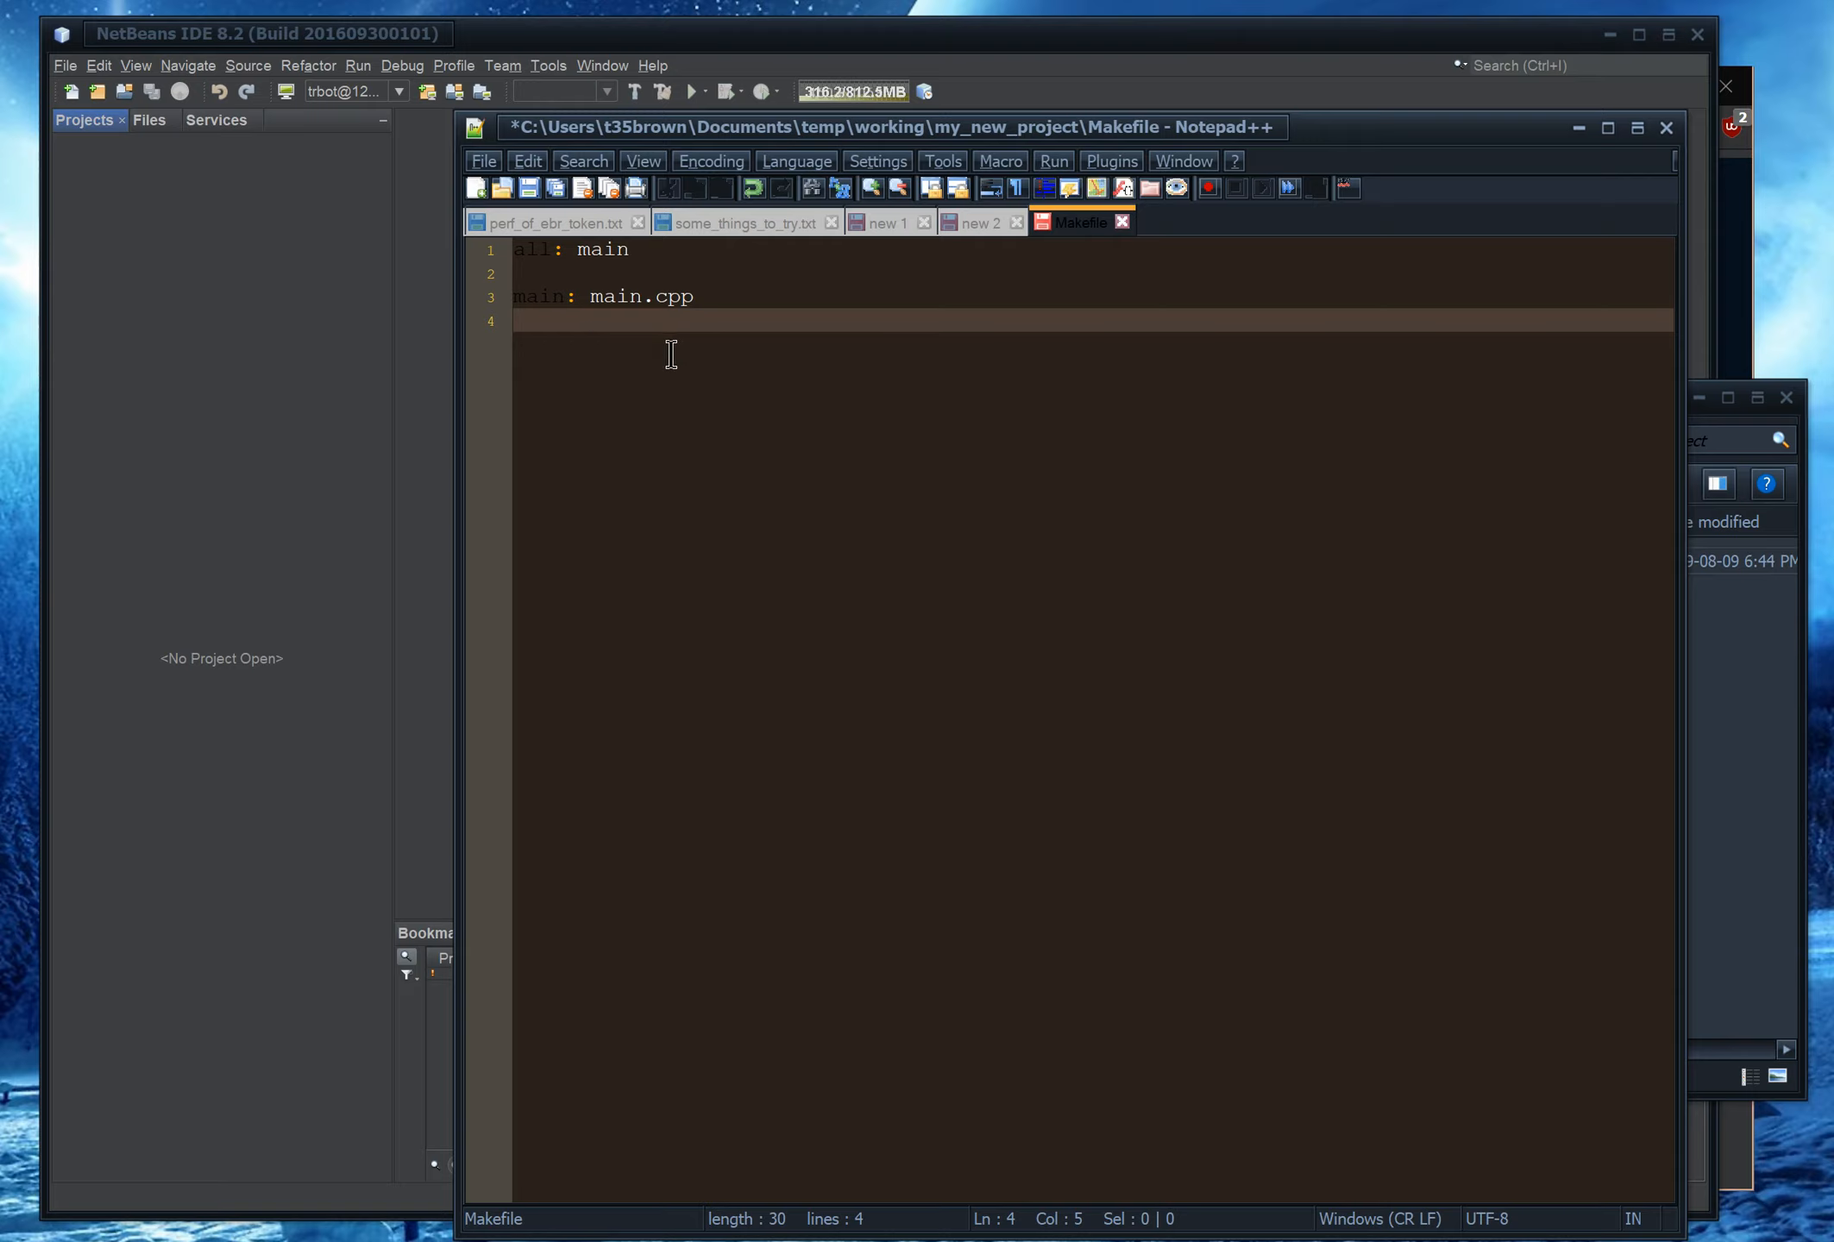
# Add the compile command "g++ main.cpp -O3" on the indented line under the main target and save the Makefile
pyautogui.write('g++ m')
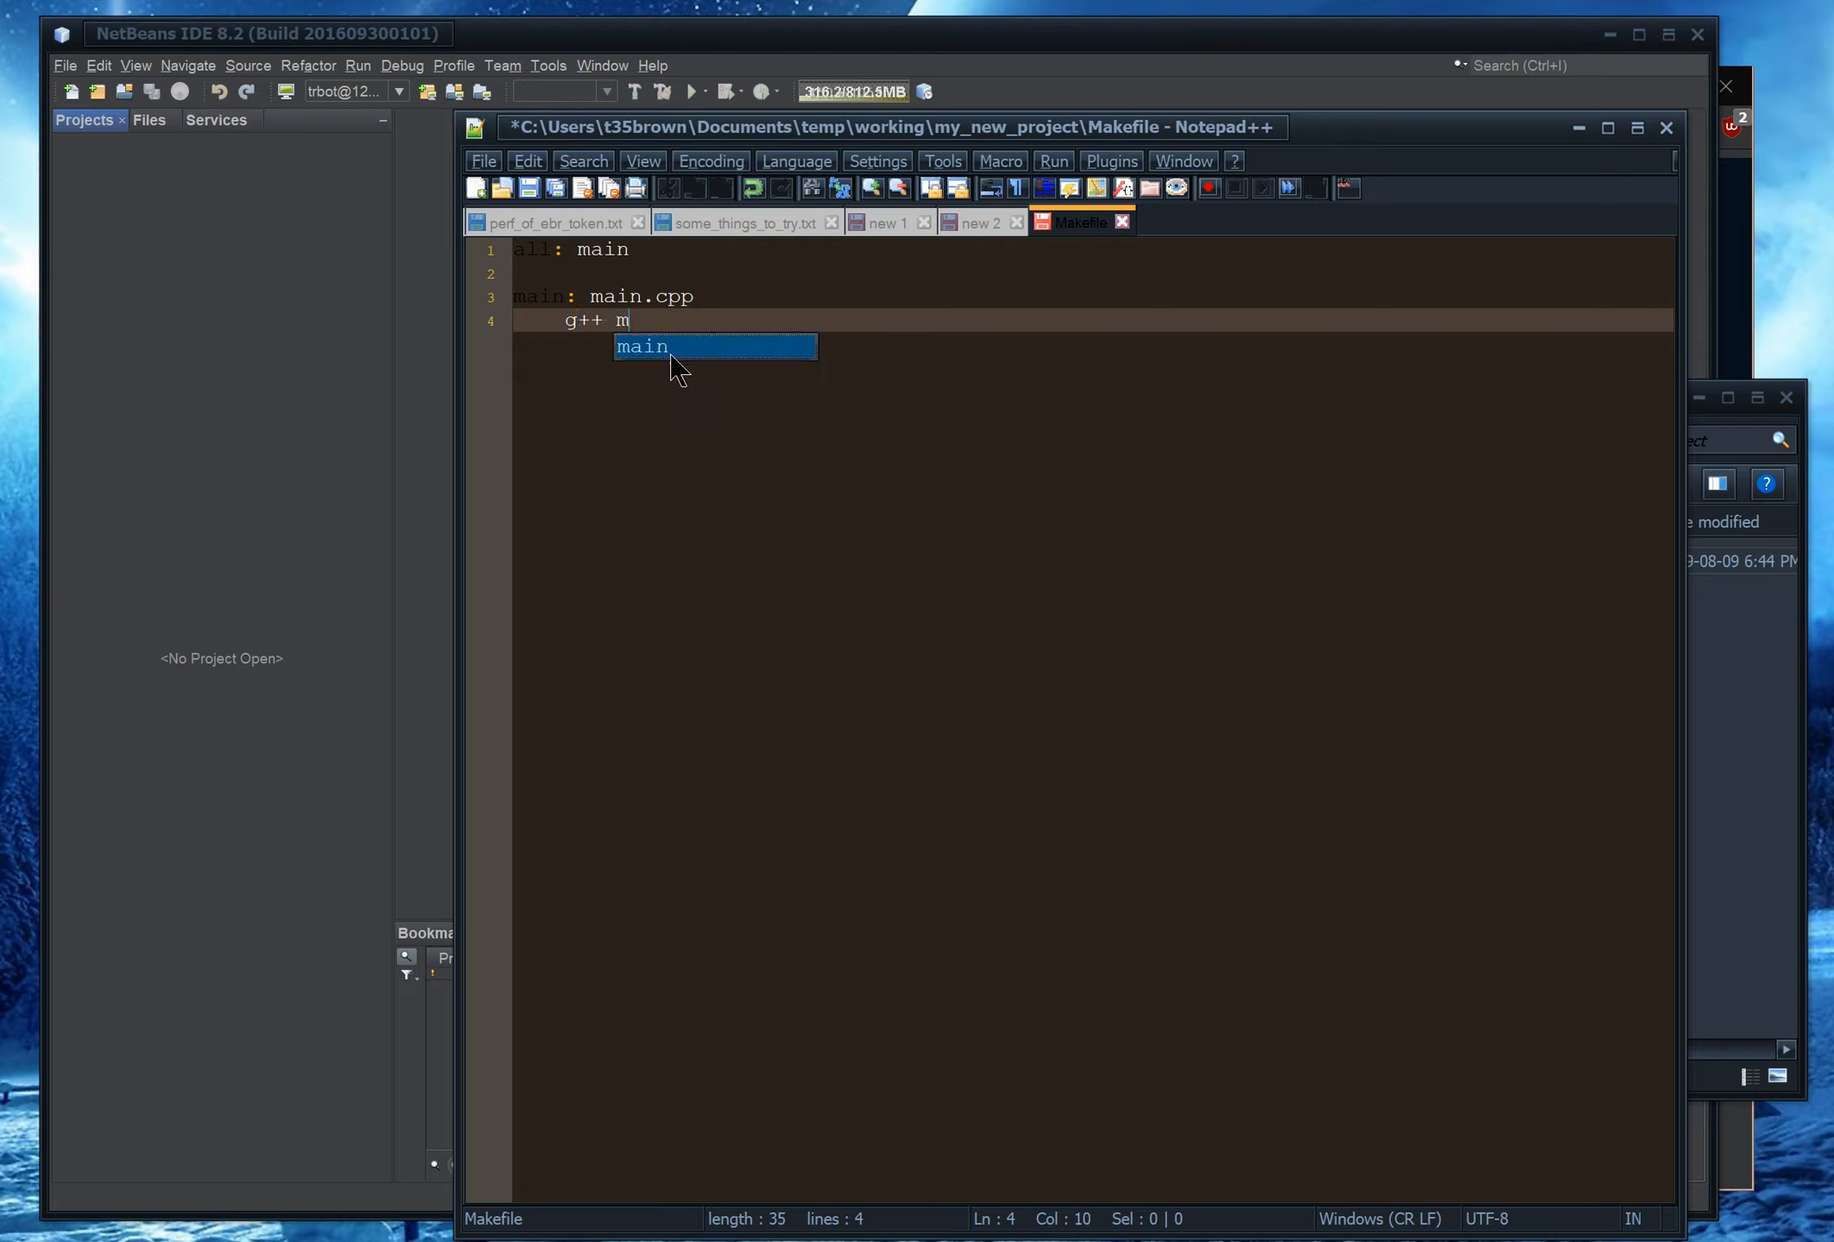
pyautogui.write('ain.cpp -o')
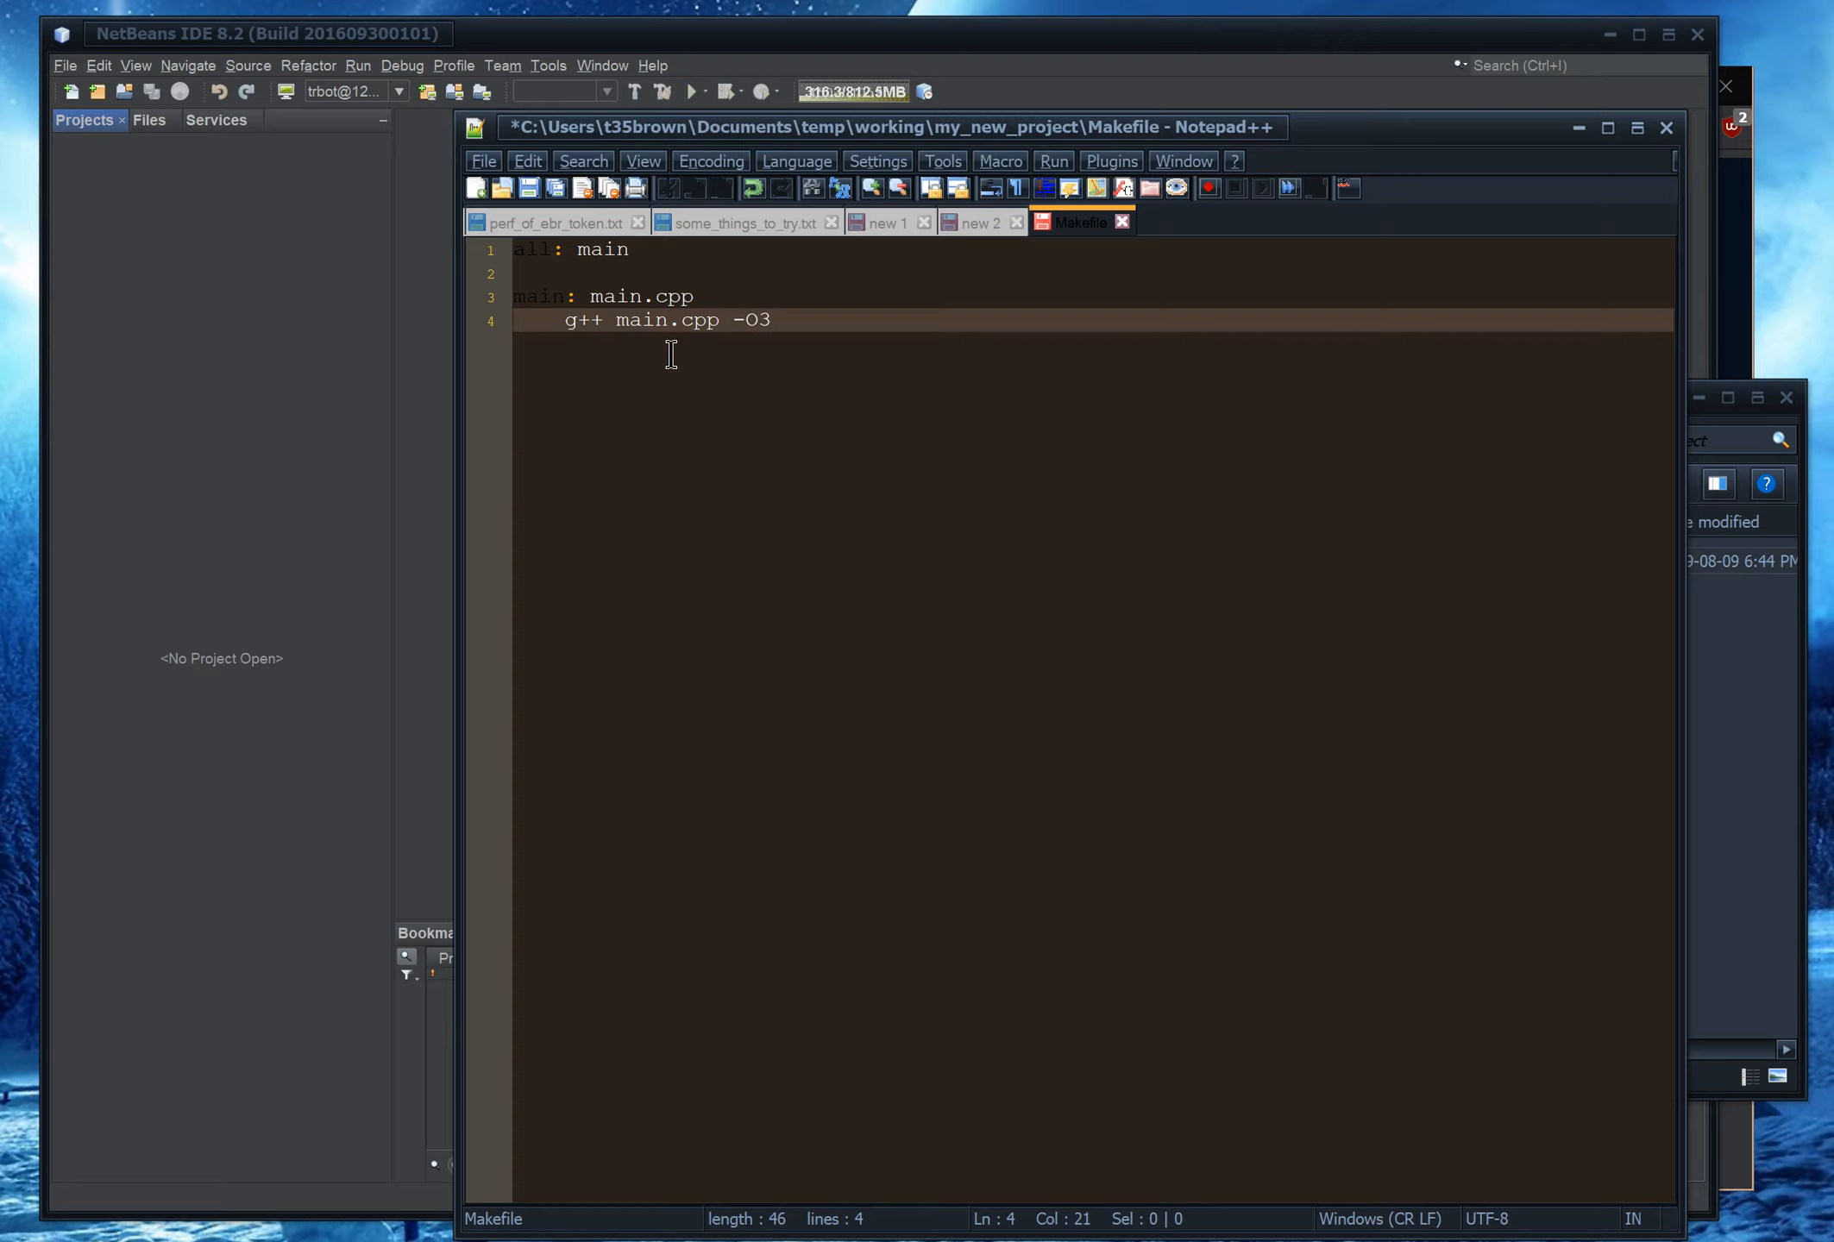
pyautogui.hotkey('ctrl', 's')
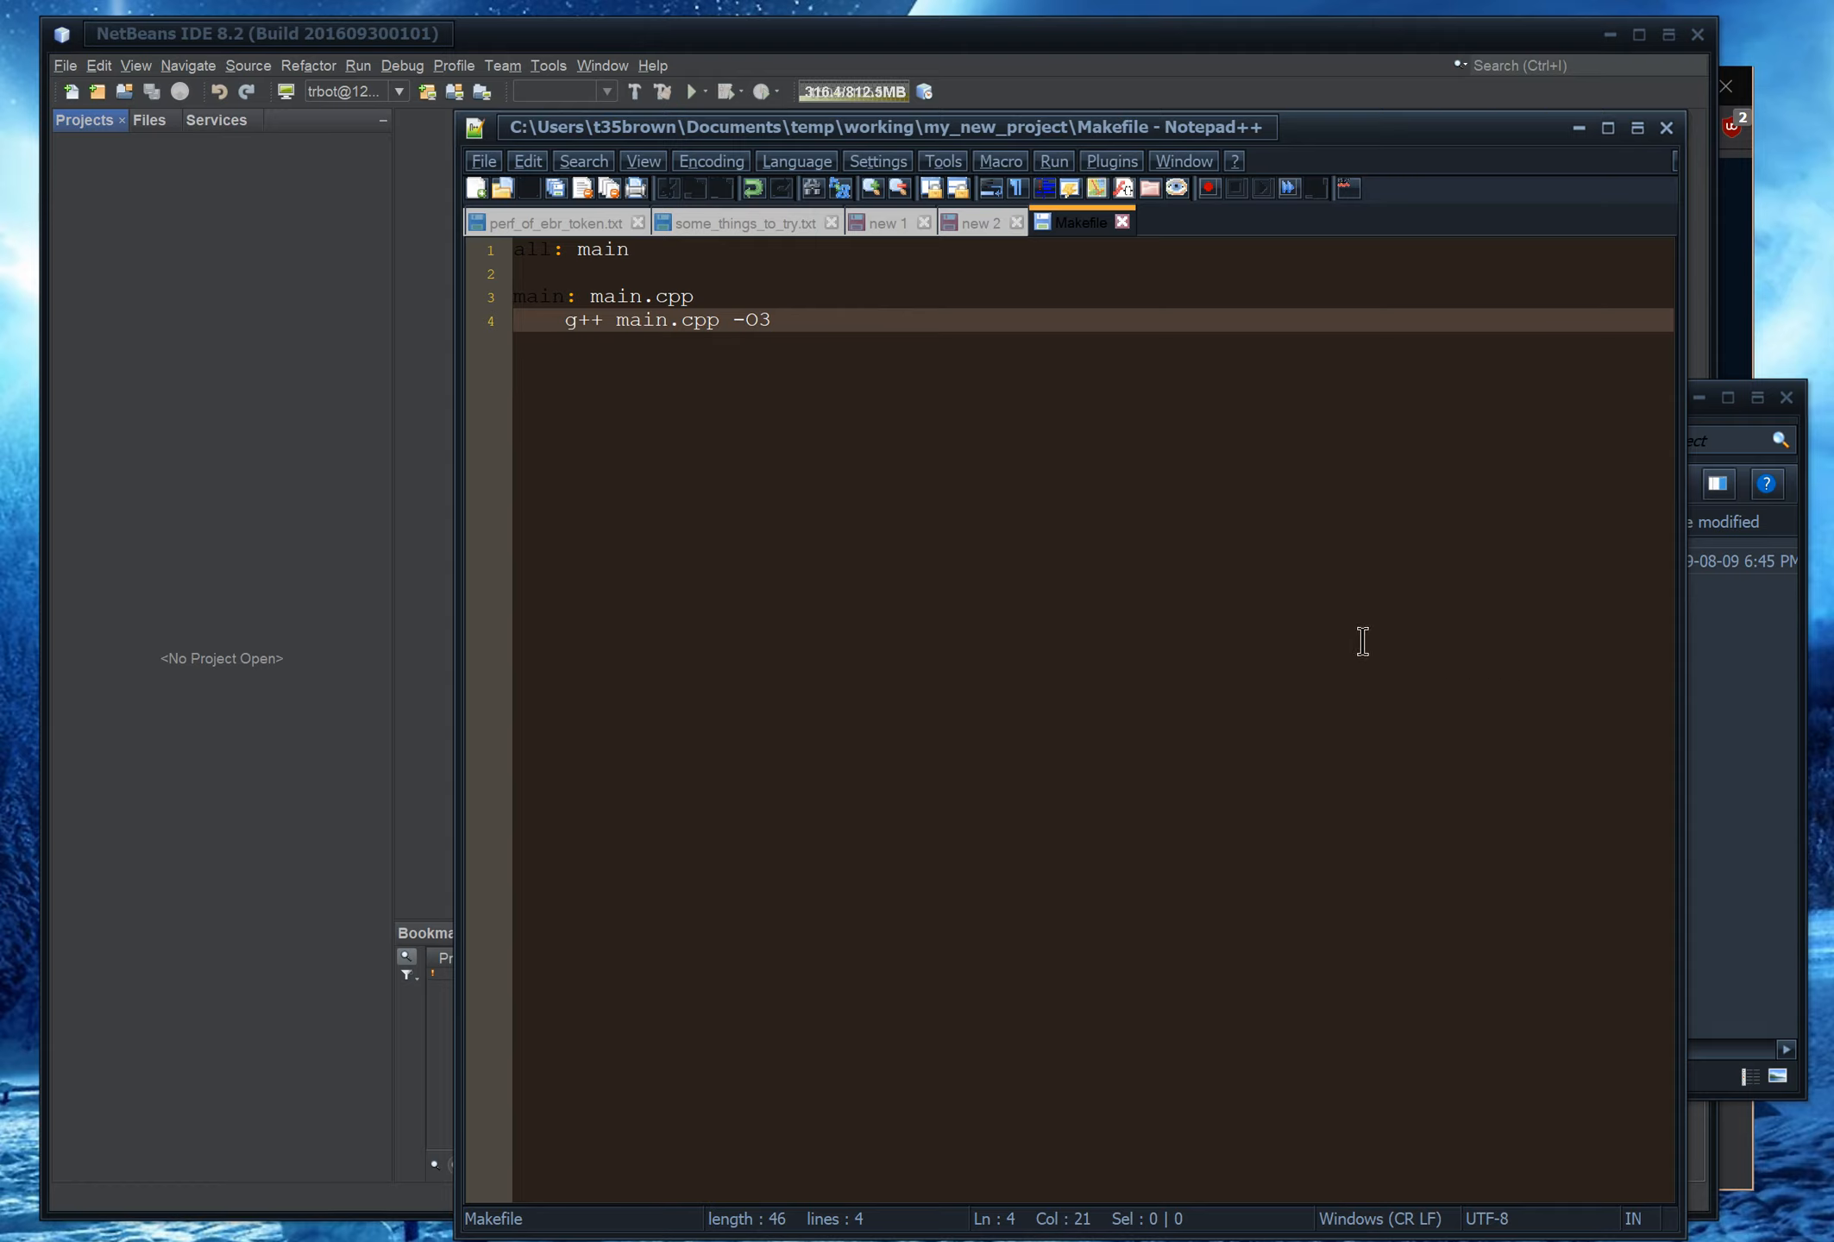
# Create a new file containing "#include <iostream>", a blank line and an int main() function with "return 0;" and a closing brace
pyautogui.hotkey('ctrl', 'n')
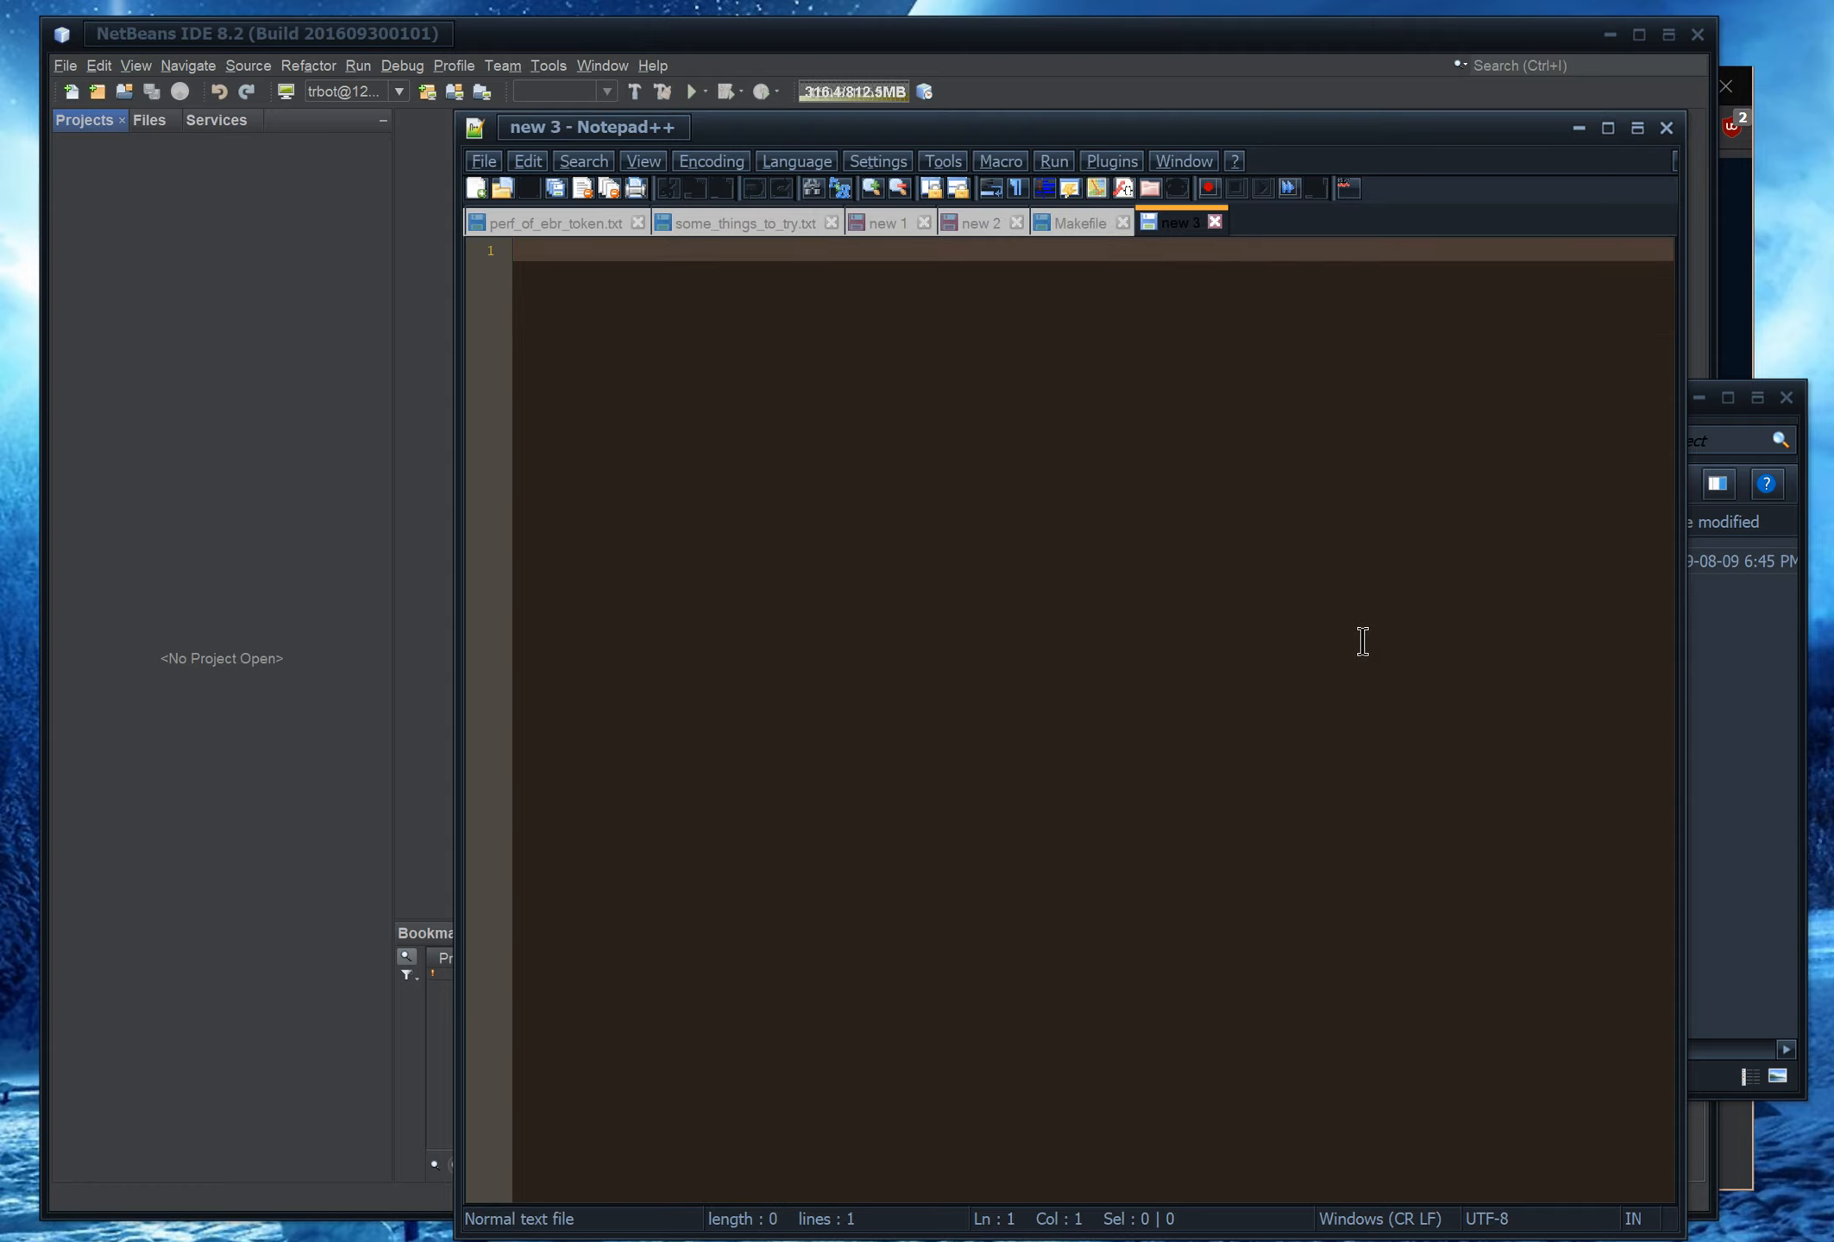
pyautogui.write('#include <iostream>')
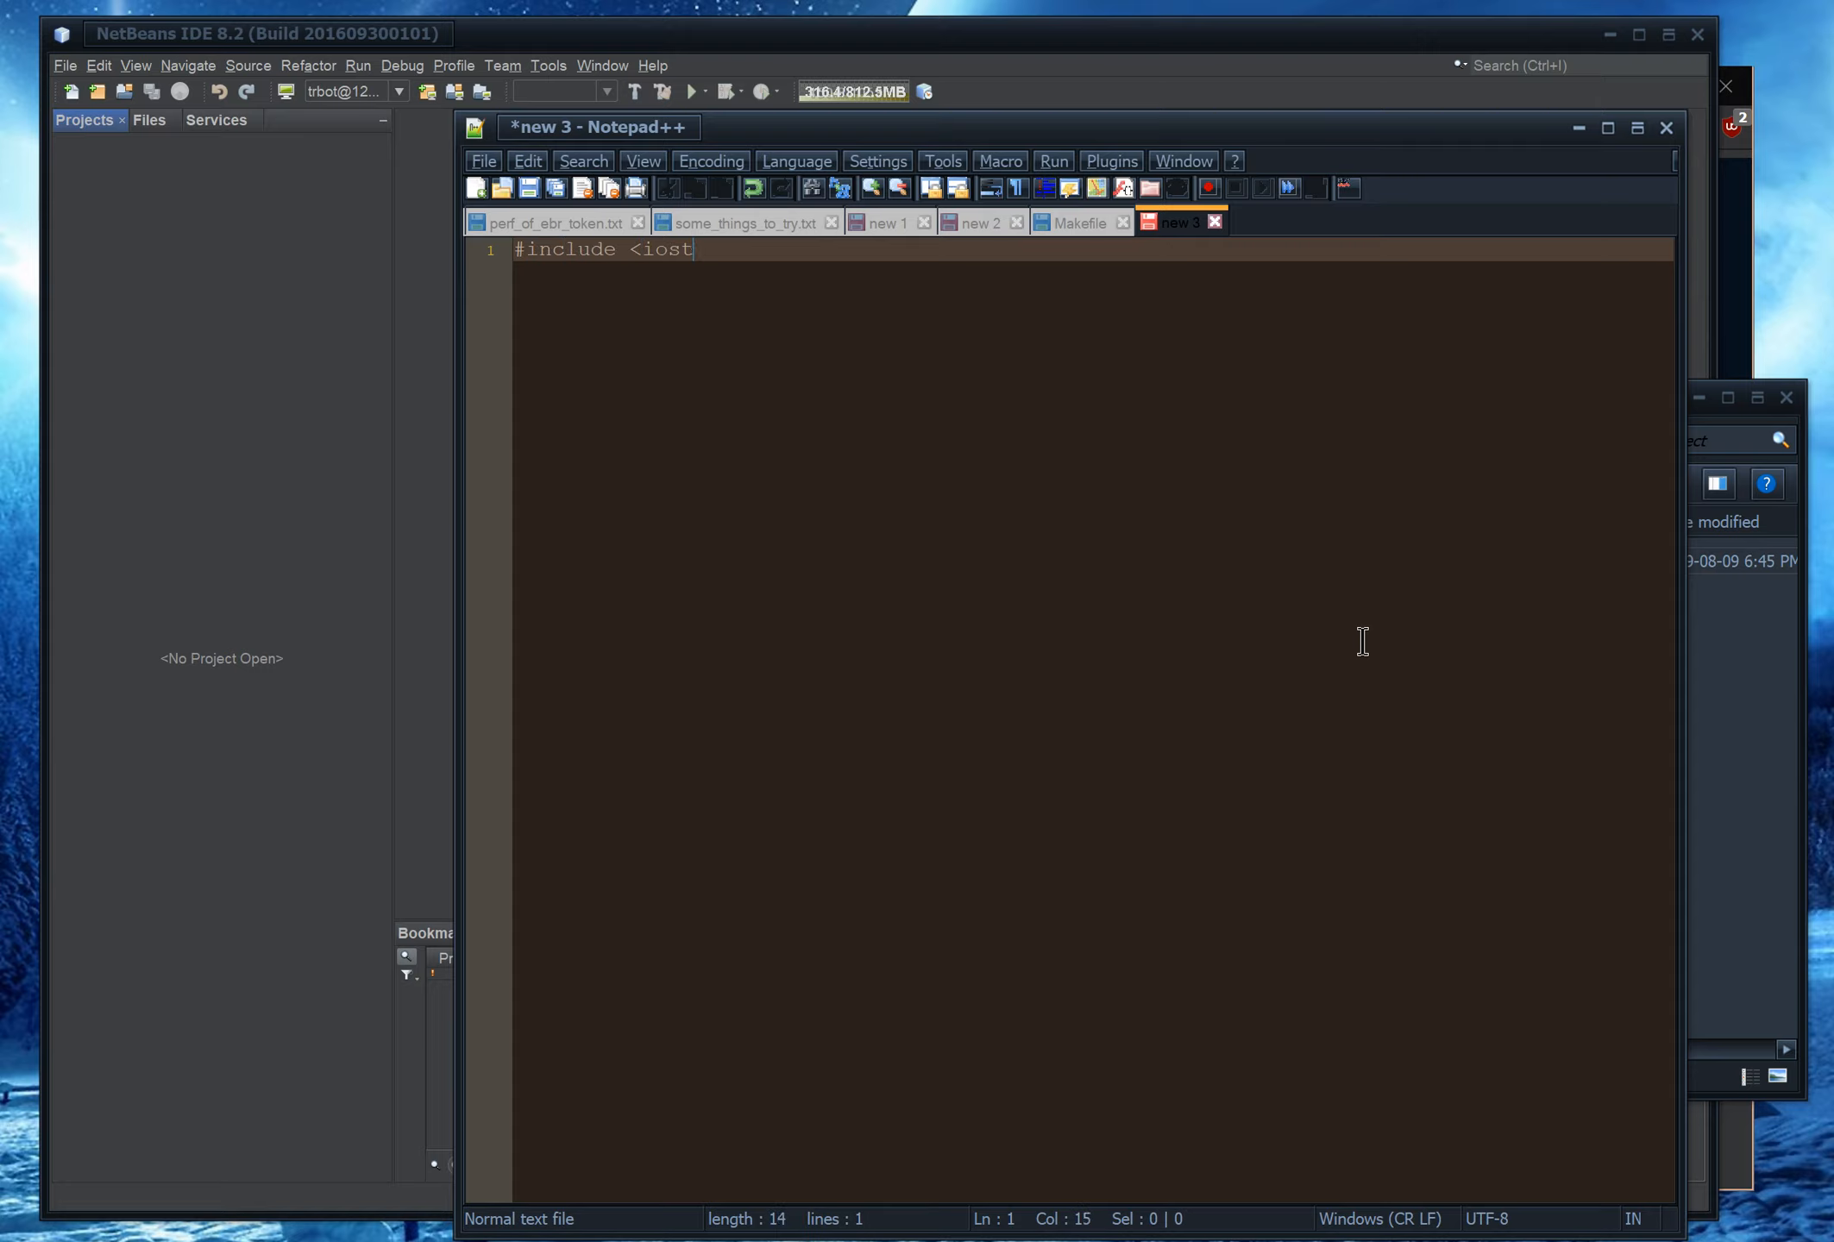
pyautogui.press('Return')
pyautogui.press('Return')
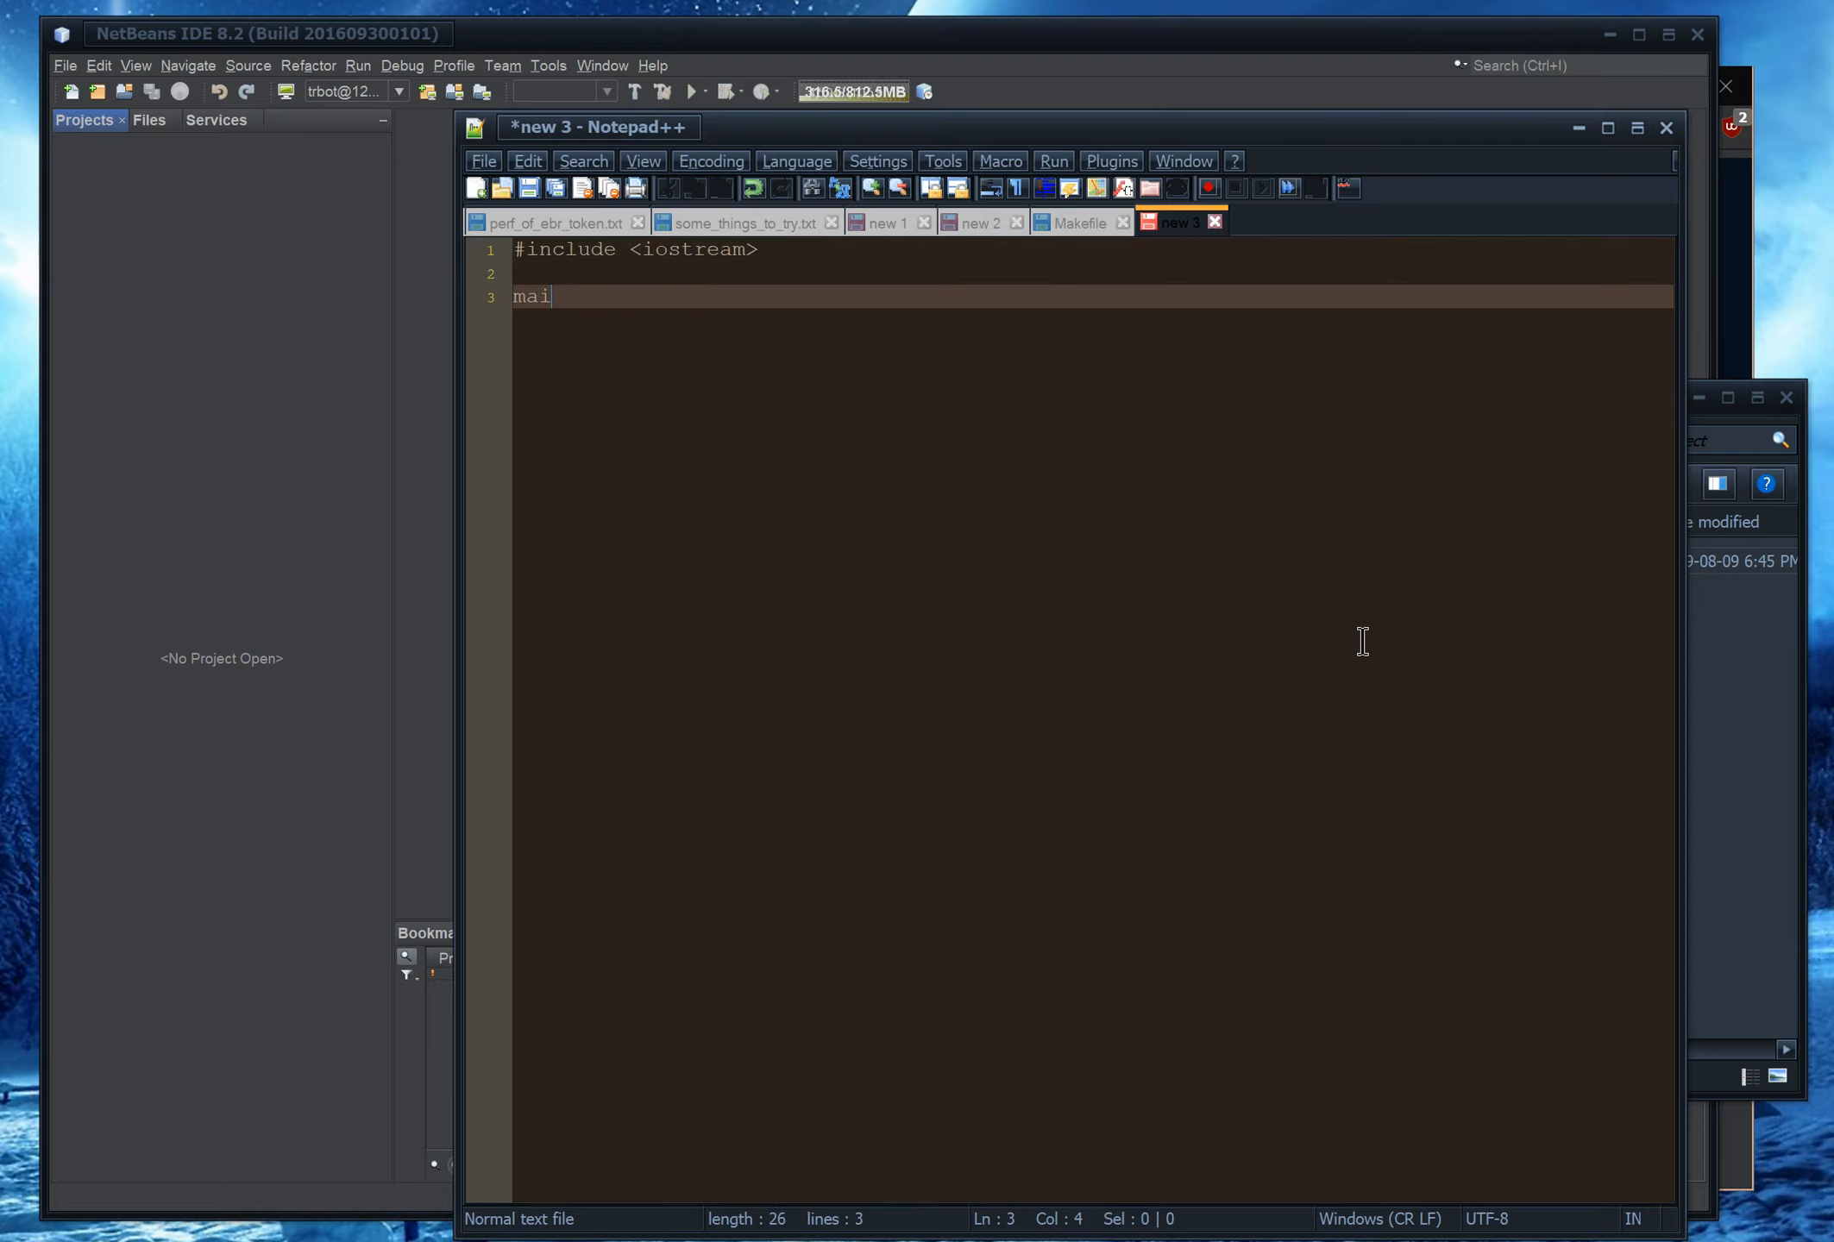
pyautogui.write('int main() {')
pyautogui.press('Return')
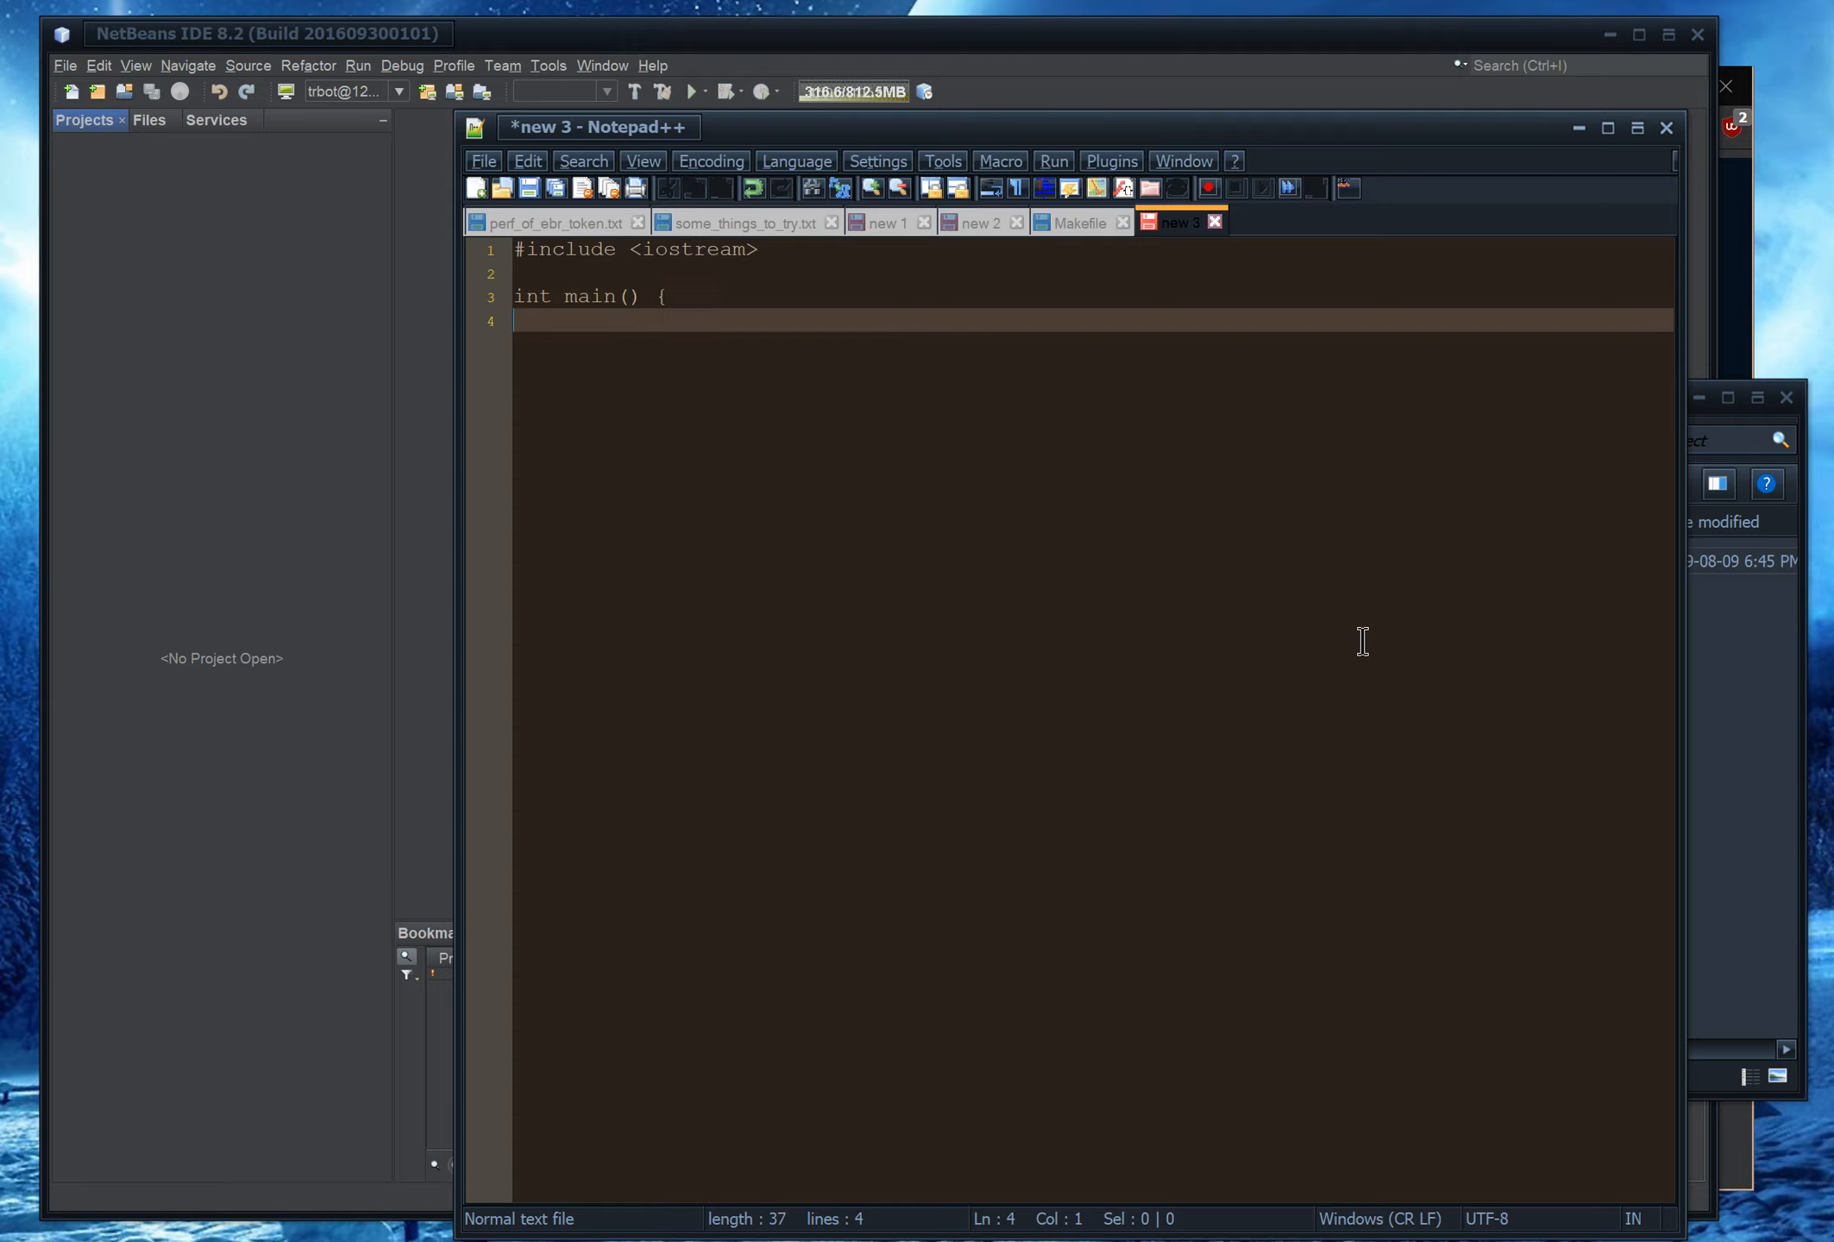
pyautogui.write('return 0;')
pyautogui.press('Return')
pyautogui.write('}')
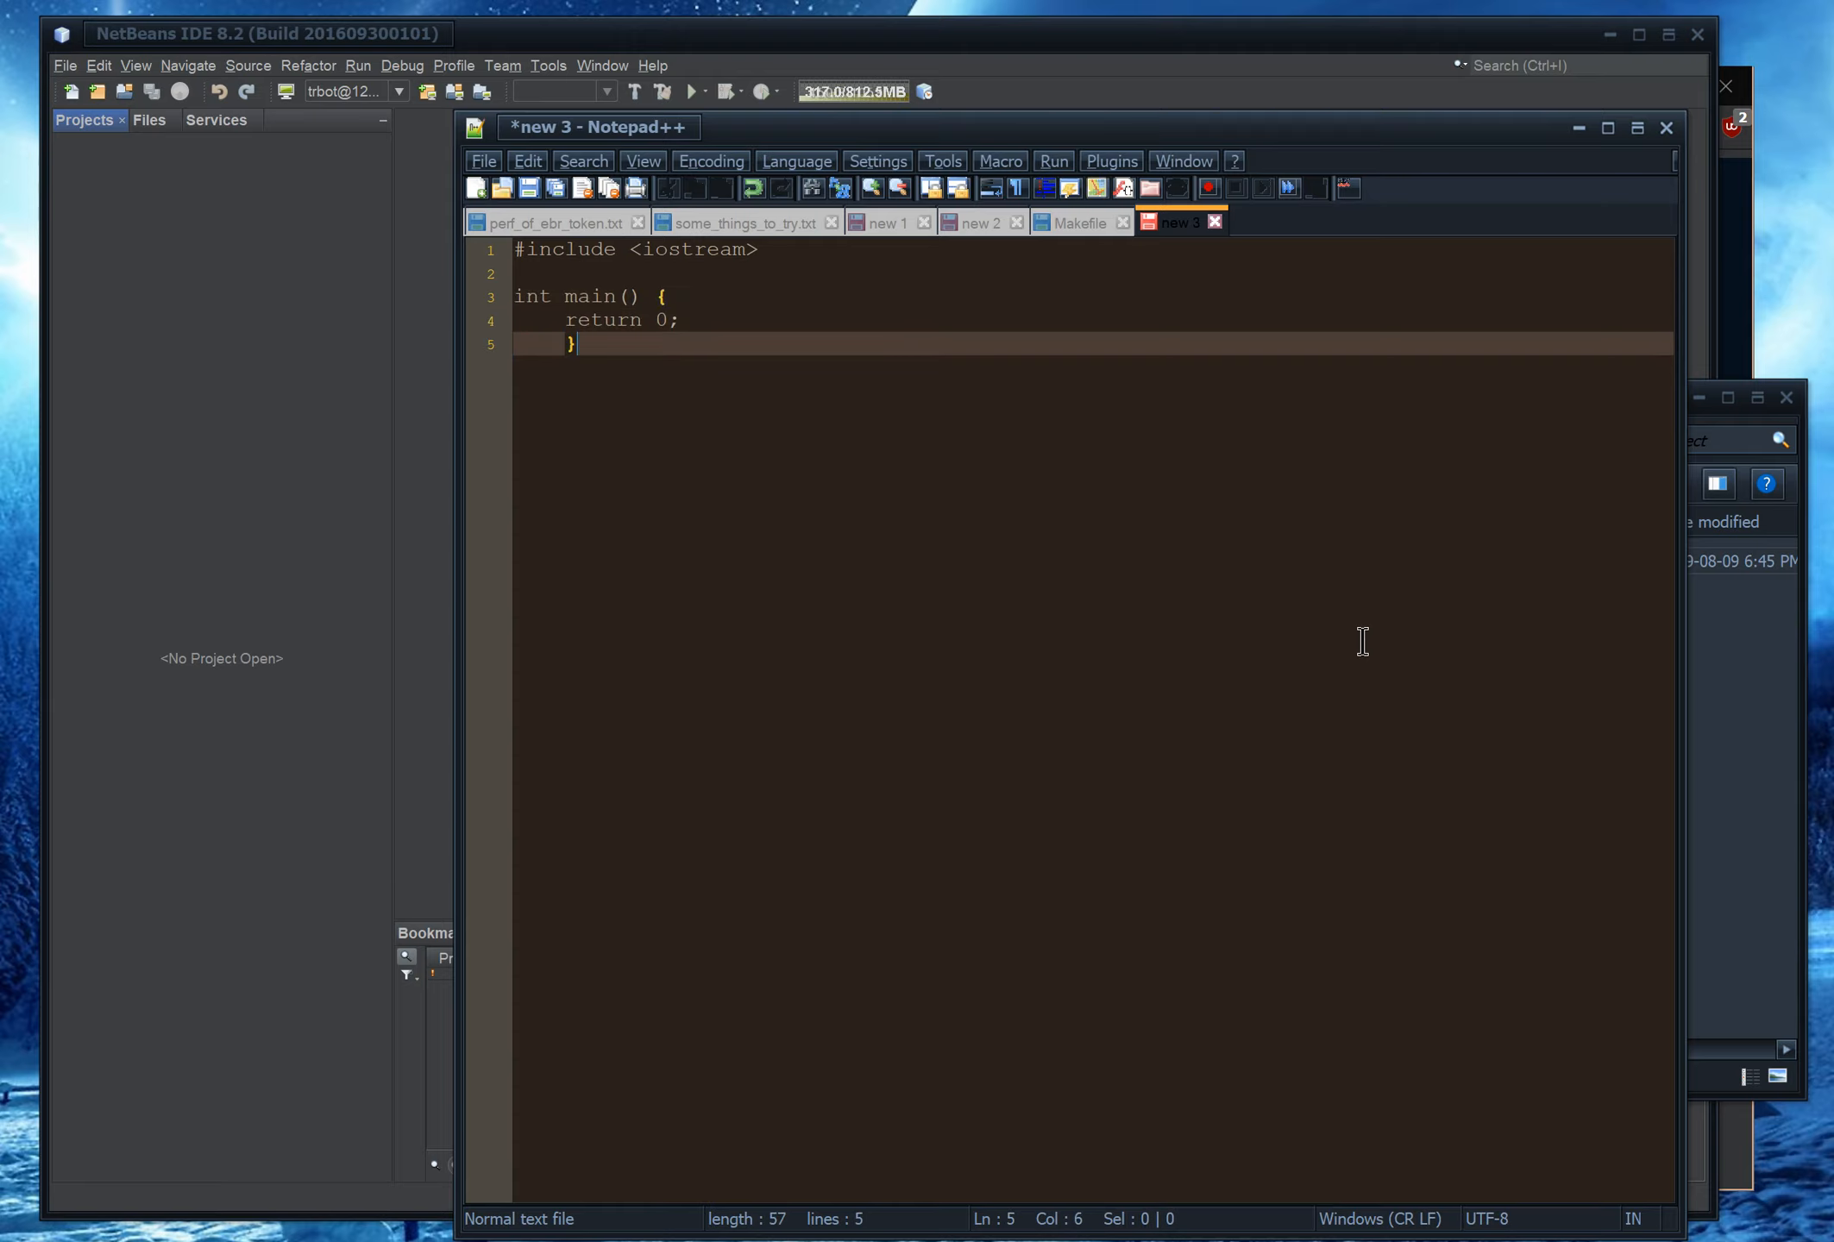
# Remove the indent before the closing brace of the main function on line 5
pyautogui.press('Left')
pyautogui.press('BackSpace')
pyautogui.press('BackSpace')
pyautogui.press('BackSpace')
pyautogui.press('BackSpace')
pyautogui.press('Up')
pyautogui.press('Up')
pyautogui.press('Up')
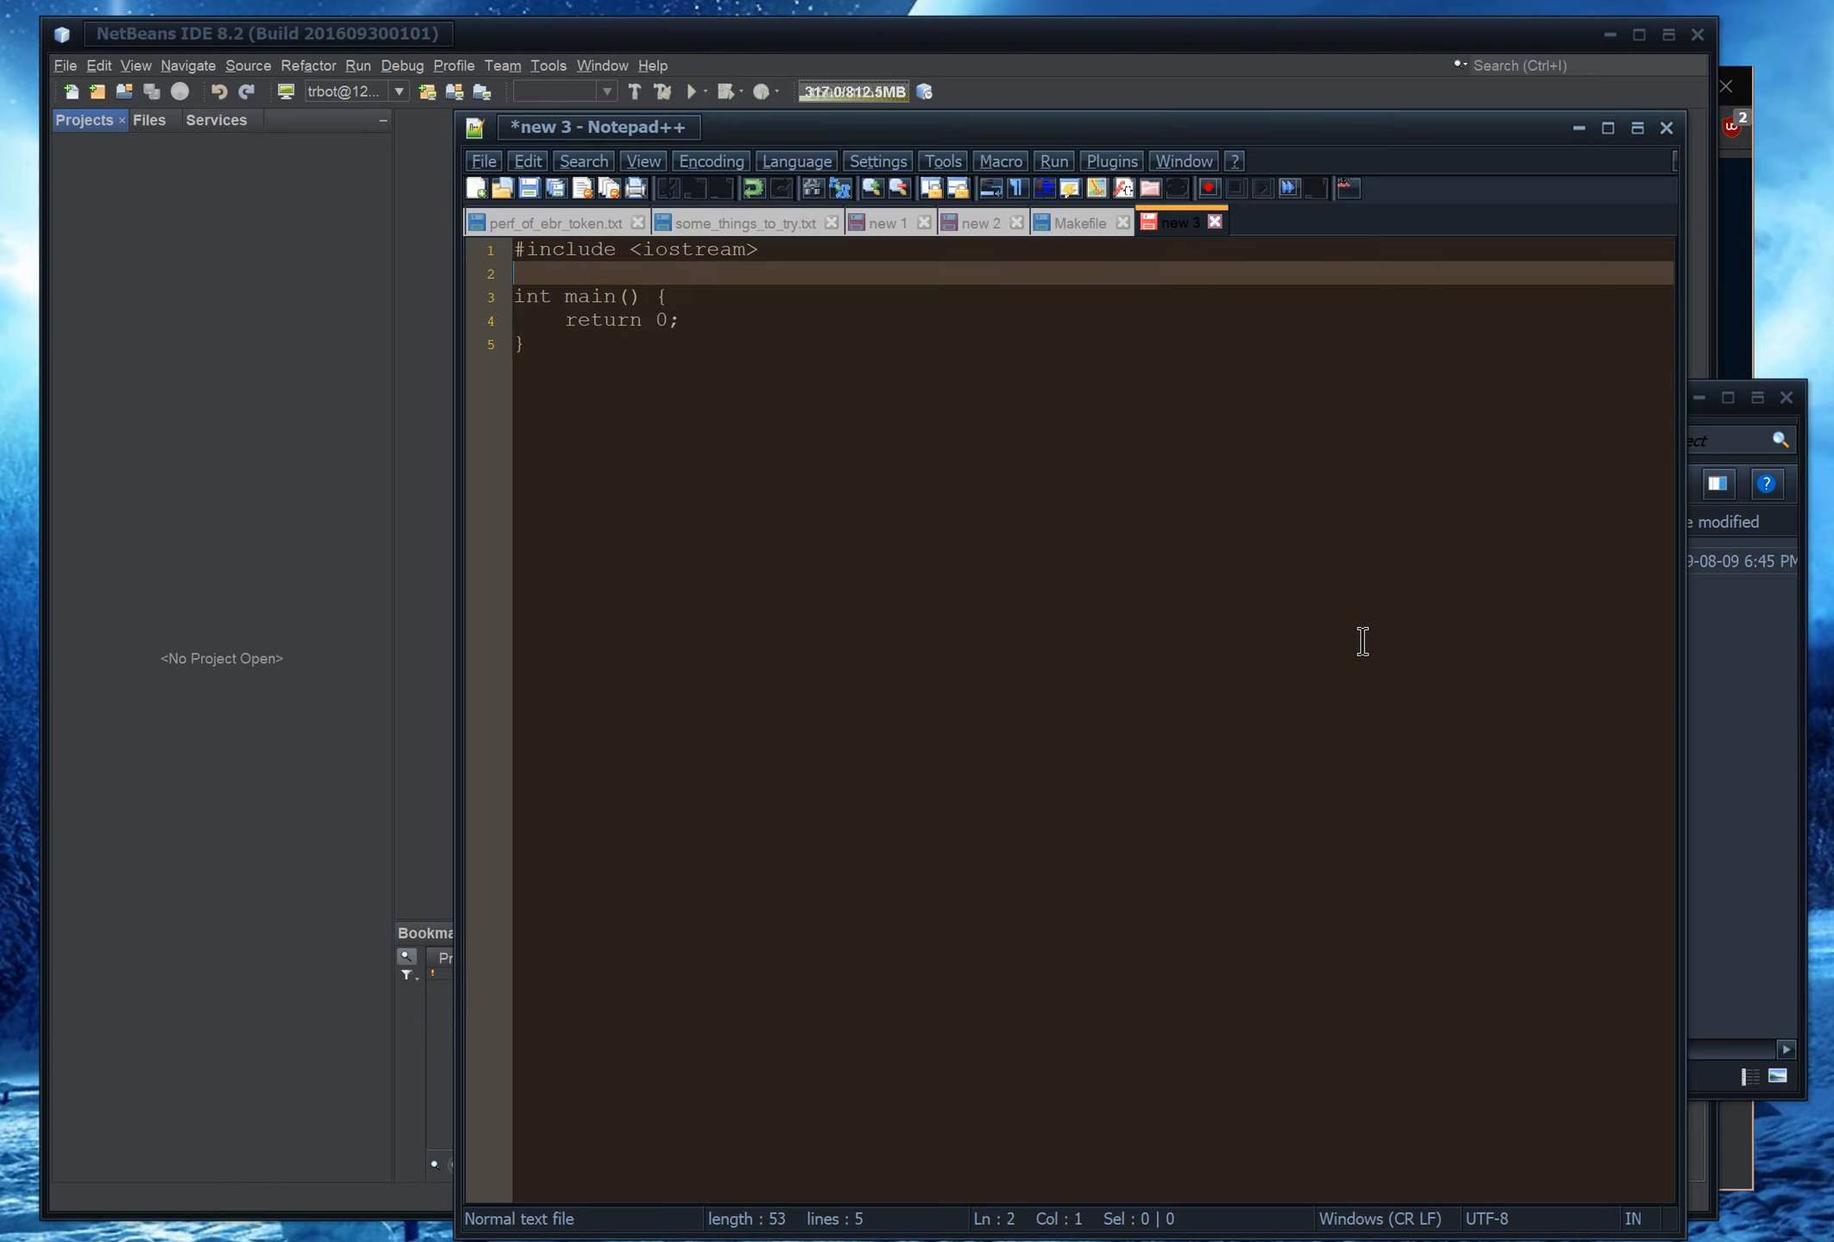
# Save the file as main.cpp in the my_new_project folder and bring the folder's Explorer window forward
pyautogui.hotkey('ctrl', 's')
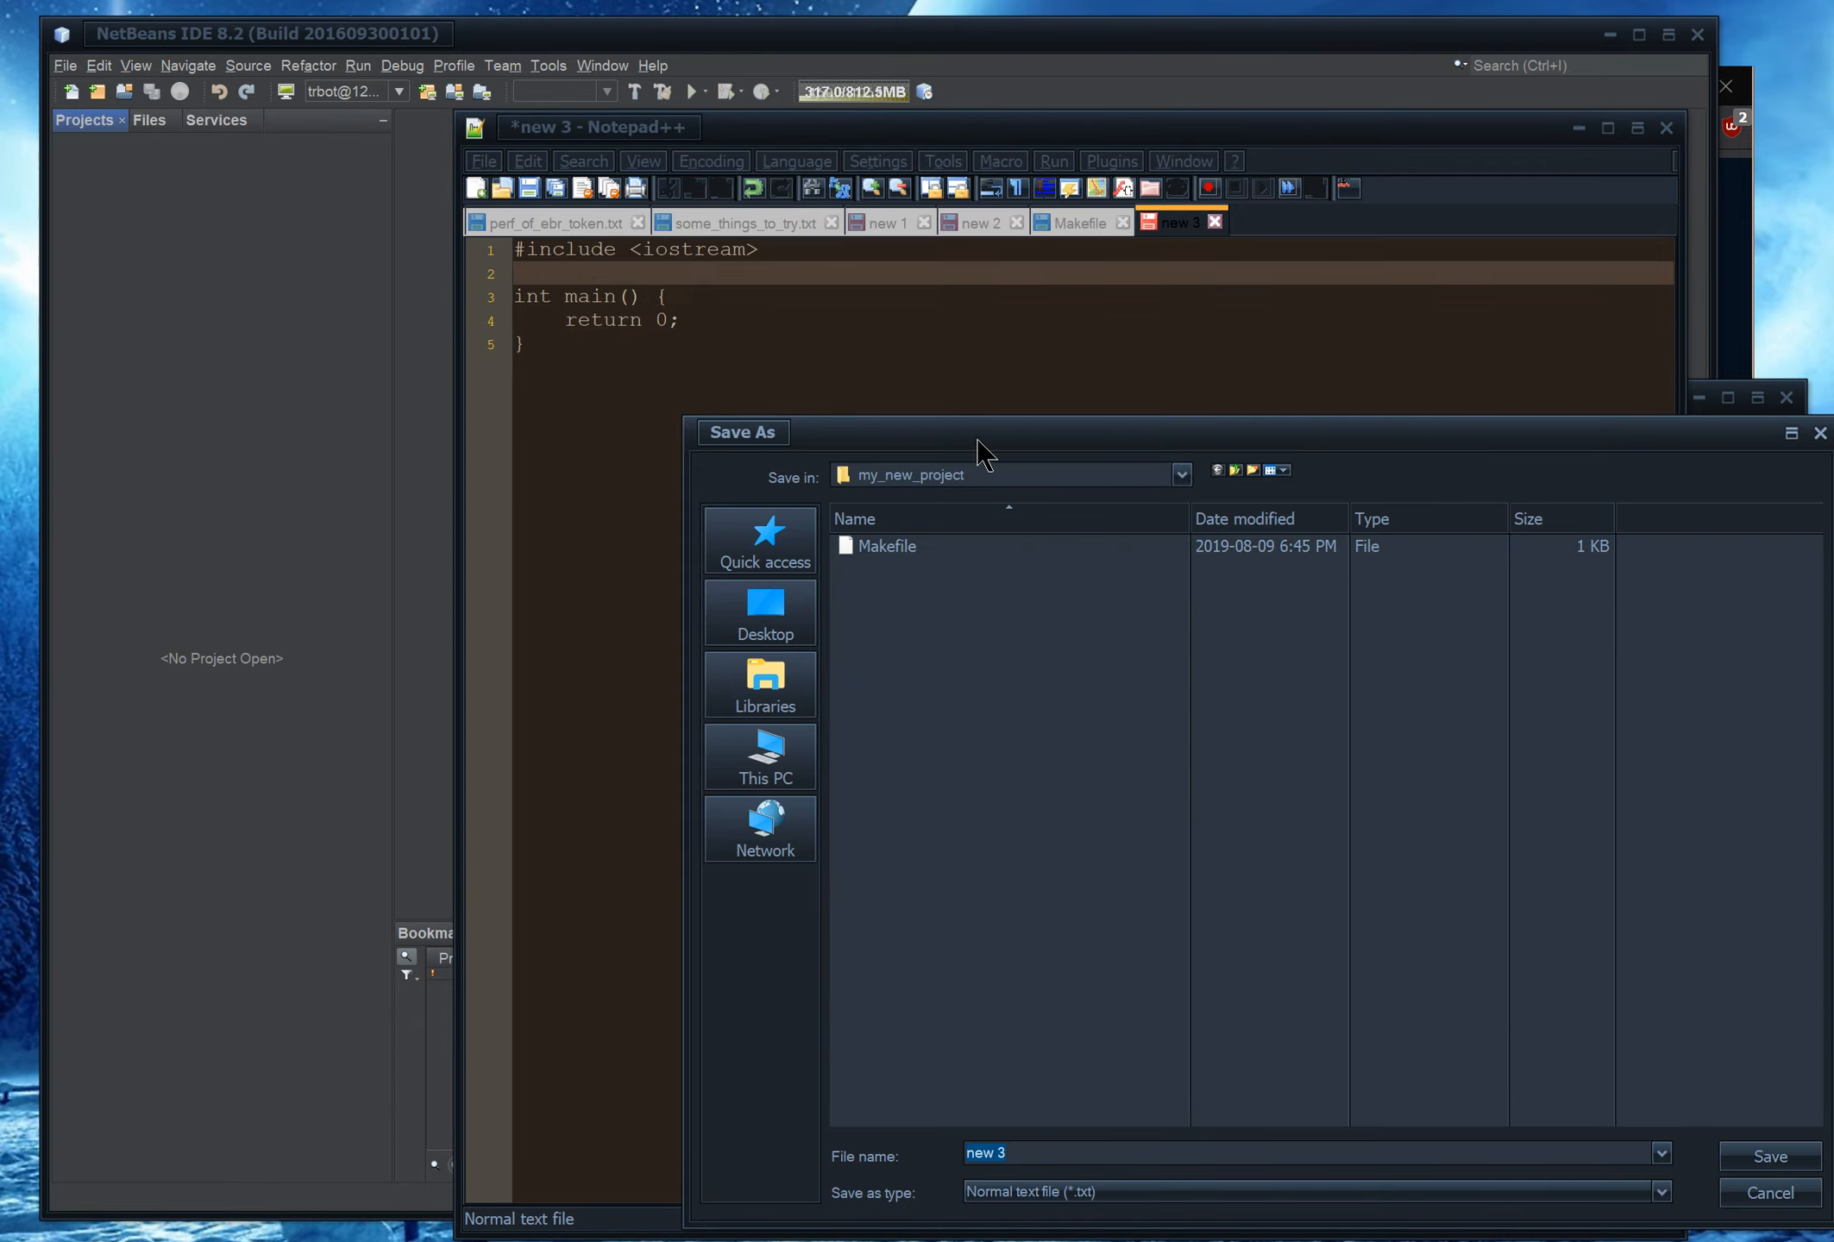
pyautogui.write('main.cpp')
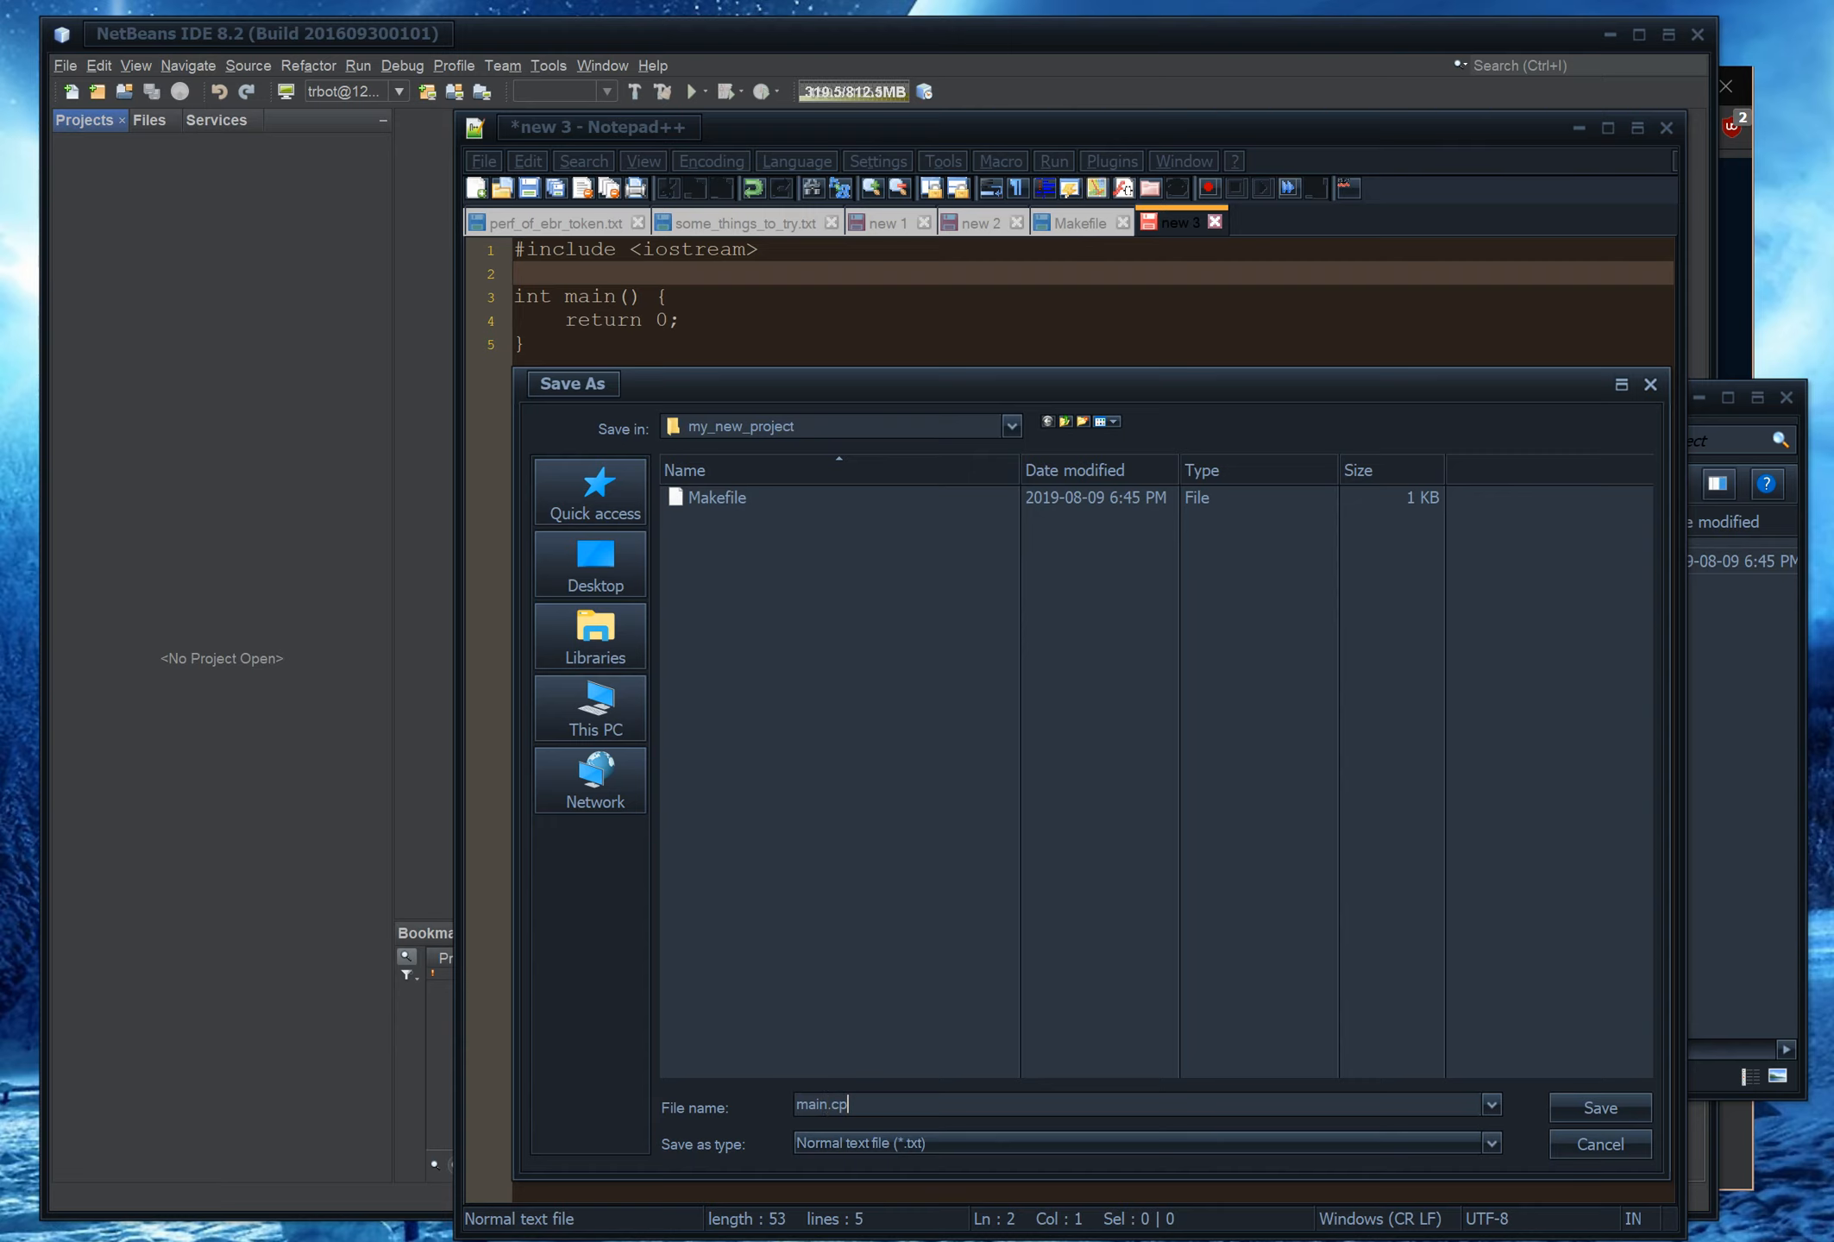
pyautogui.press('Return')
pyautogui.click(867, 989)
pyautogui.click(1764, 716)
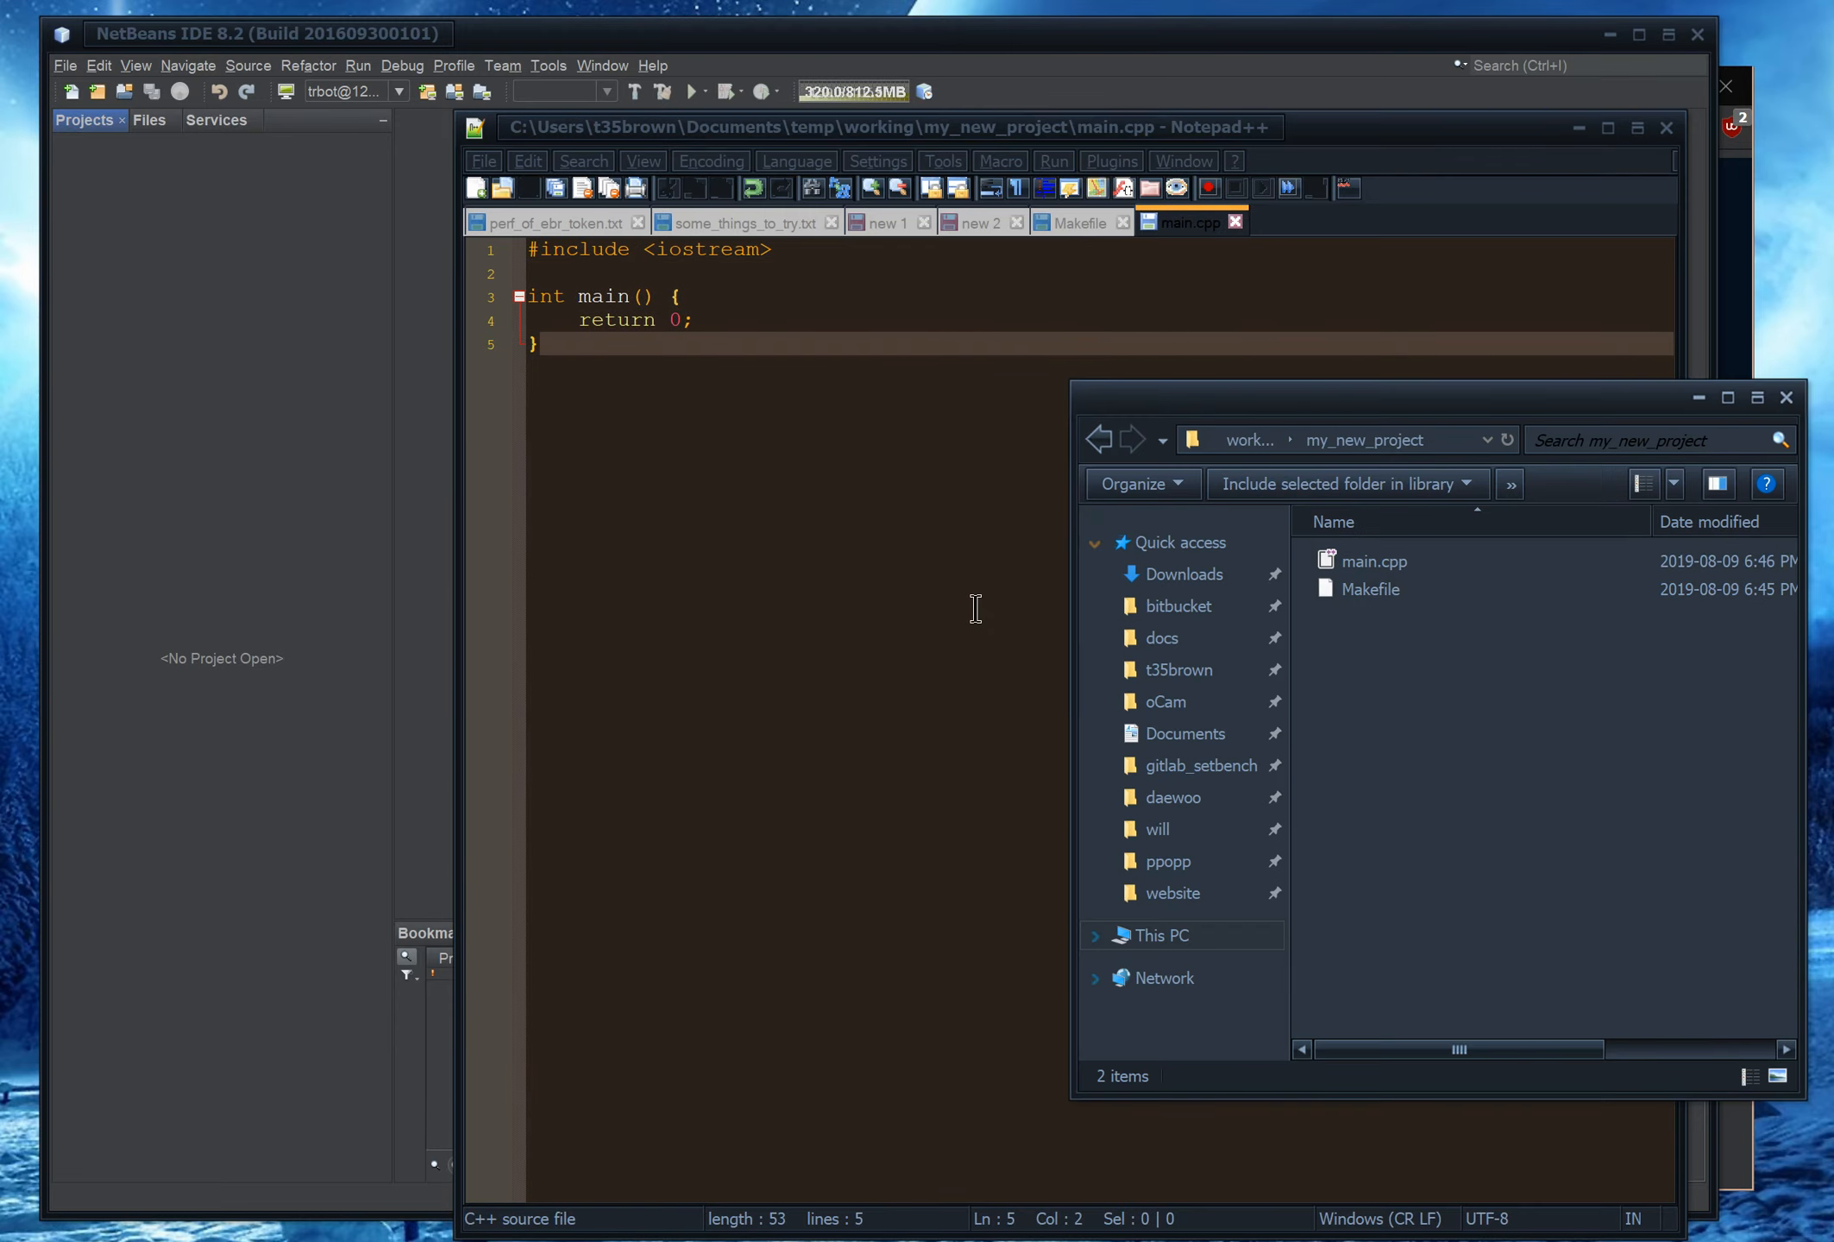
# Switch to NetBeans IDE and start a new C/C++ Project with Existing Sources, enlarging the wizard and continuing to Select Mode
pyautogui.click(296, 226)
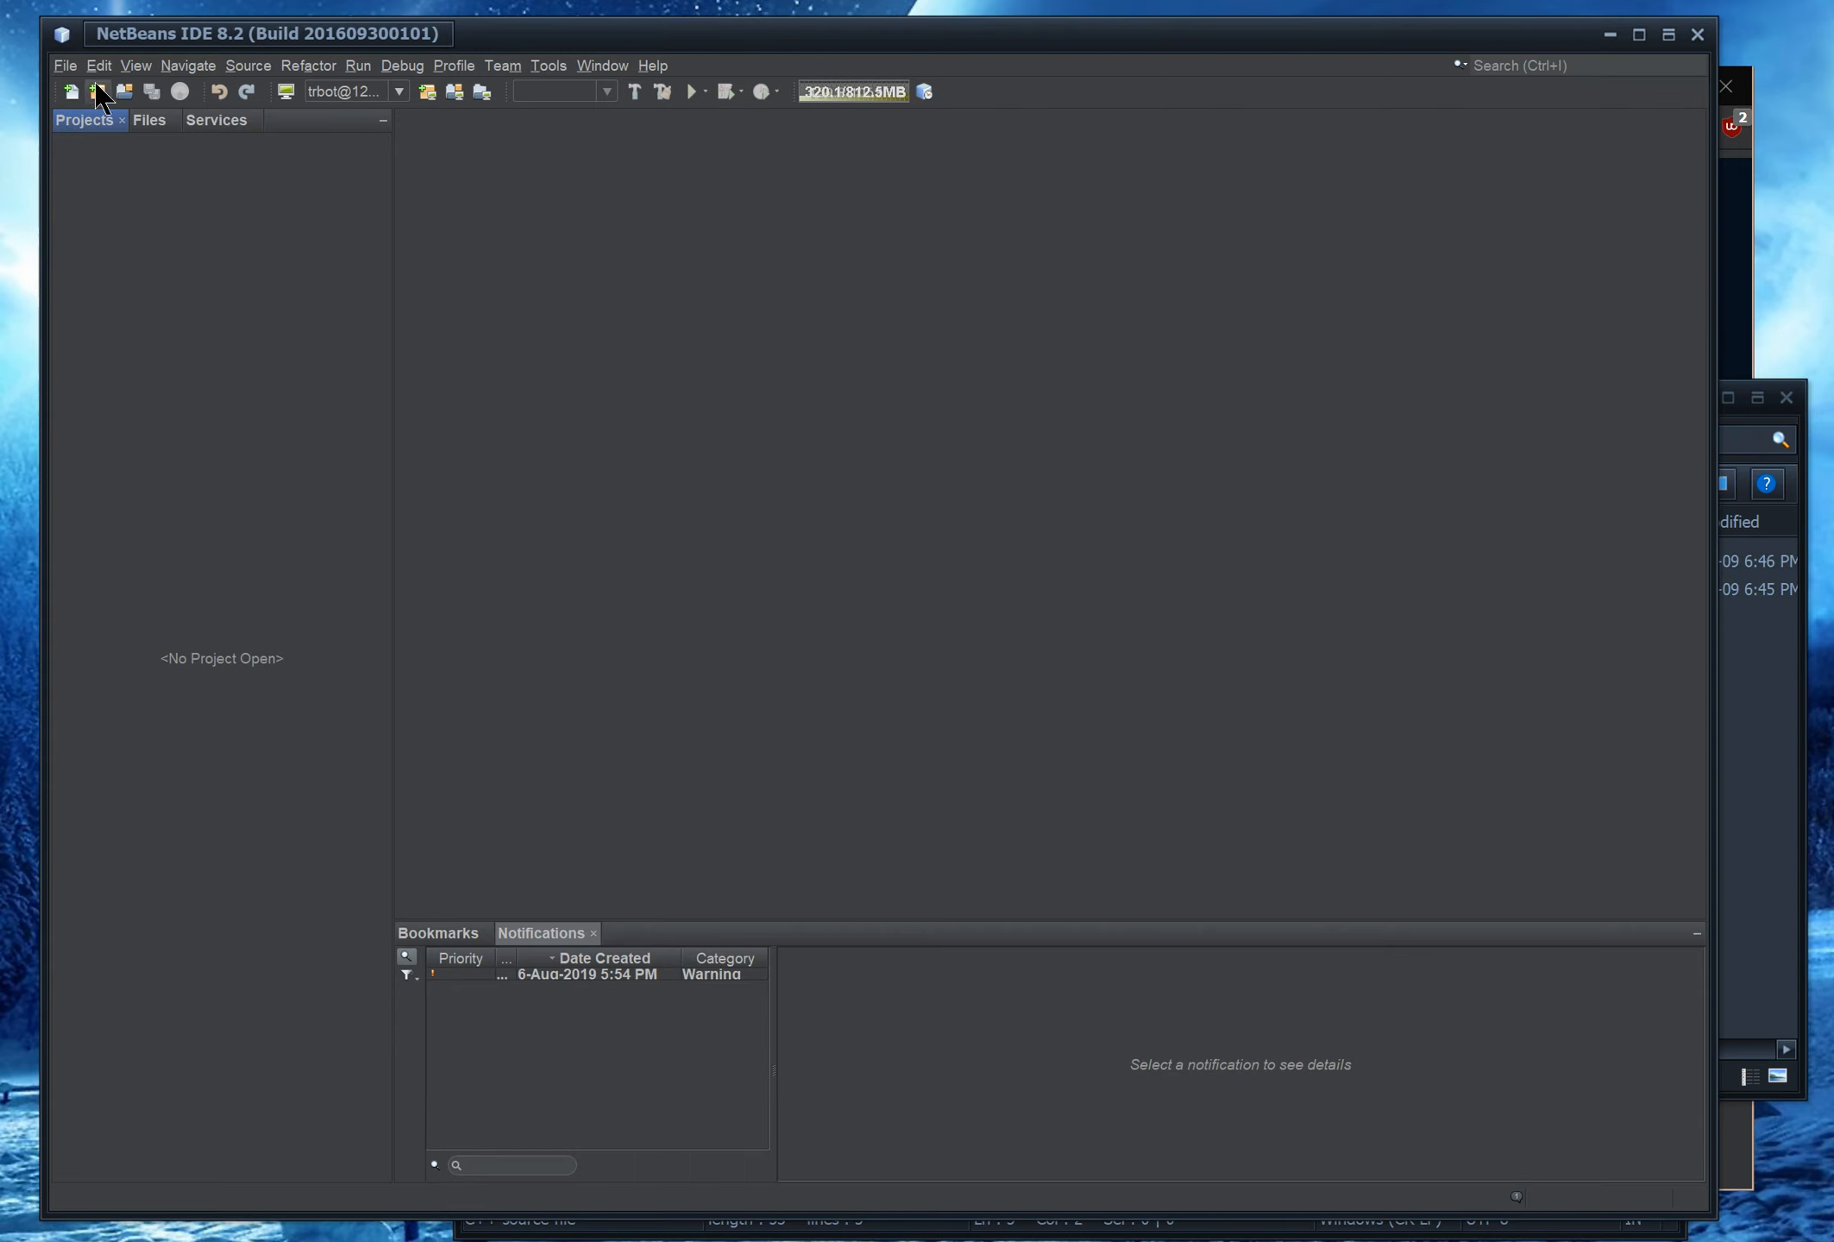
pyautogui.click(65, 66)
pyautogui.click(142, 89)
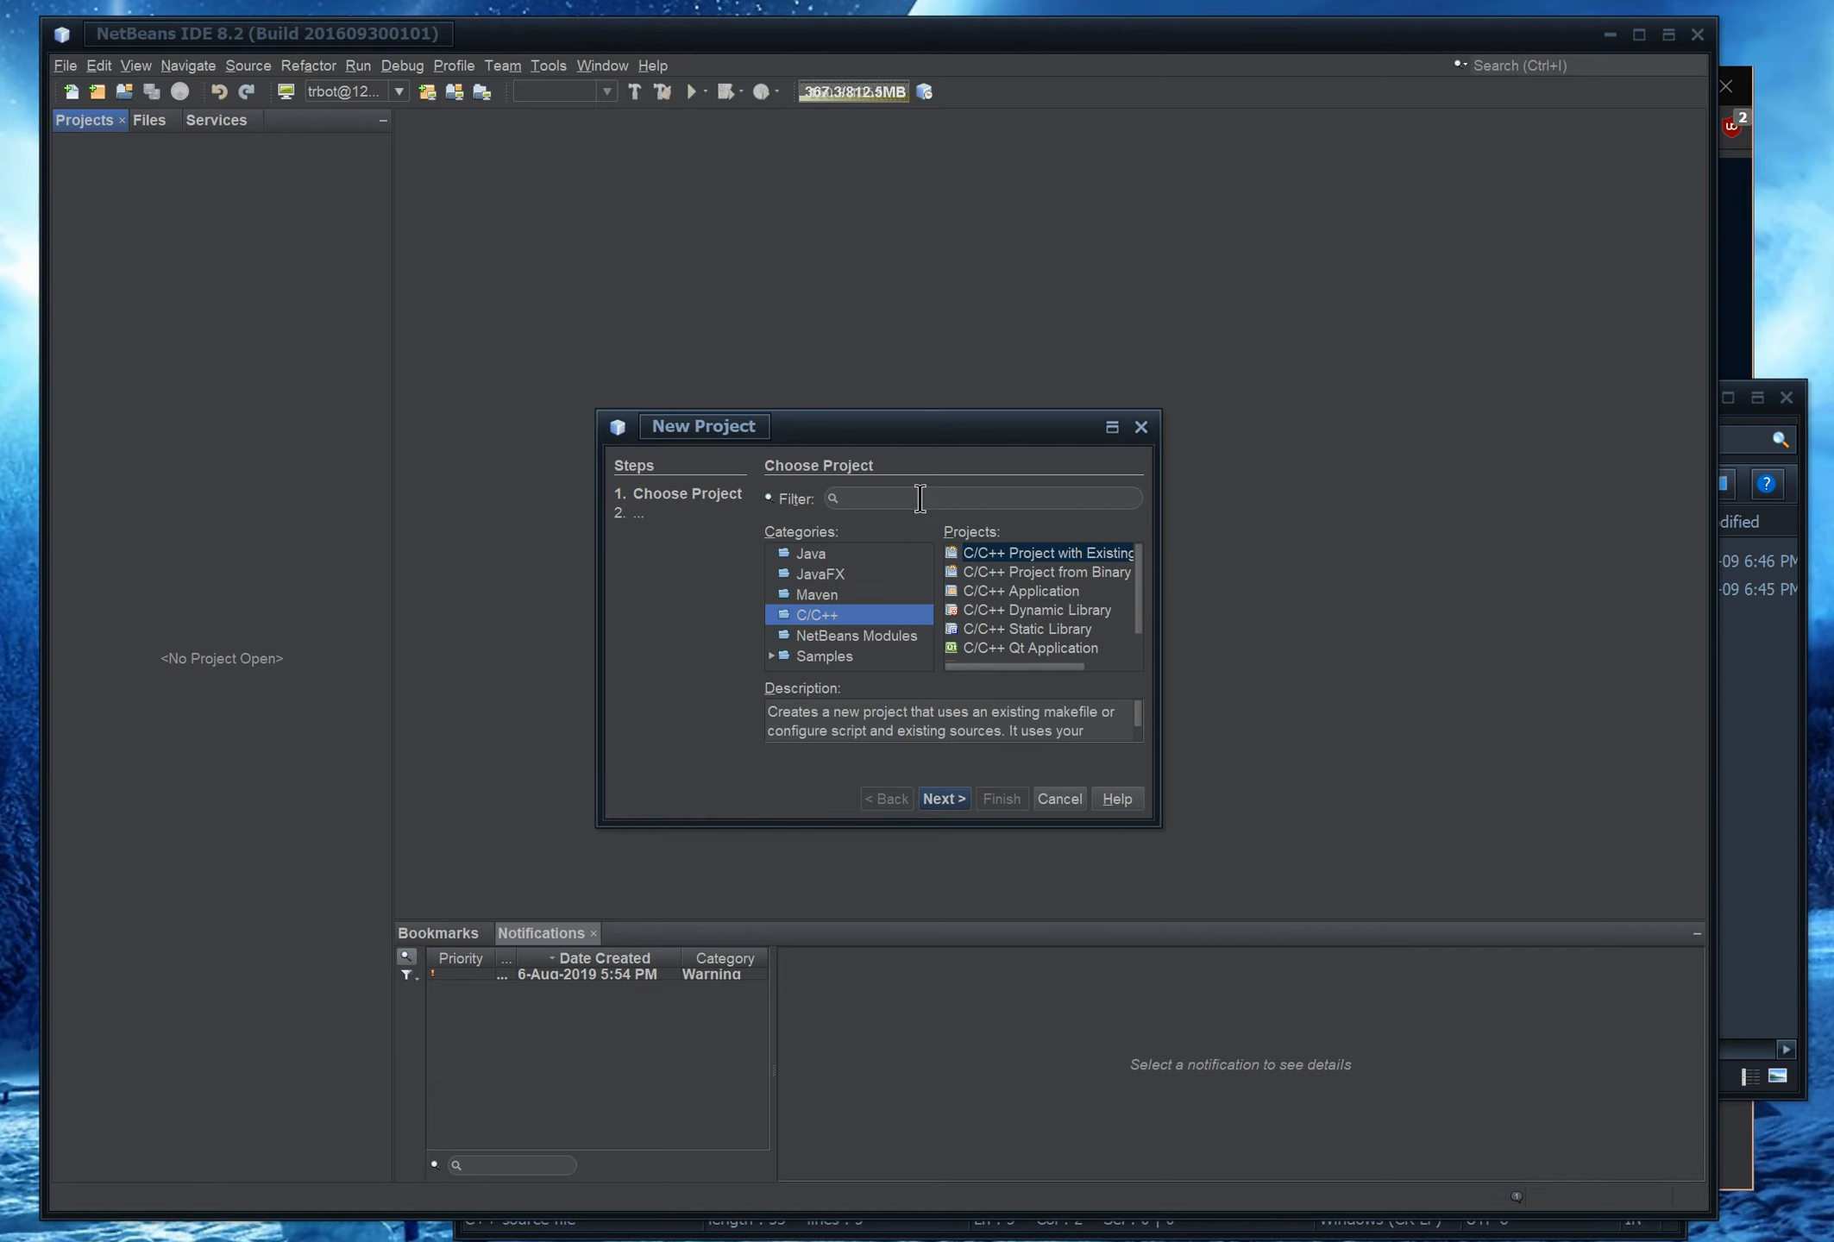
pyautogui.click(1770, 634)
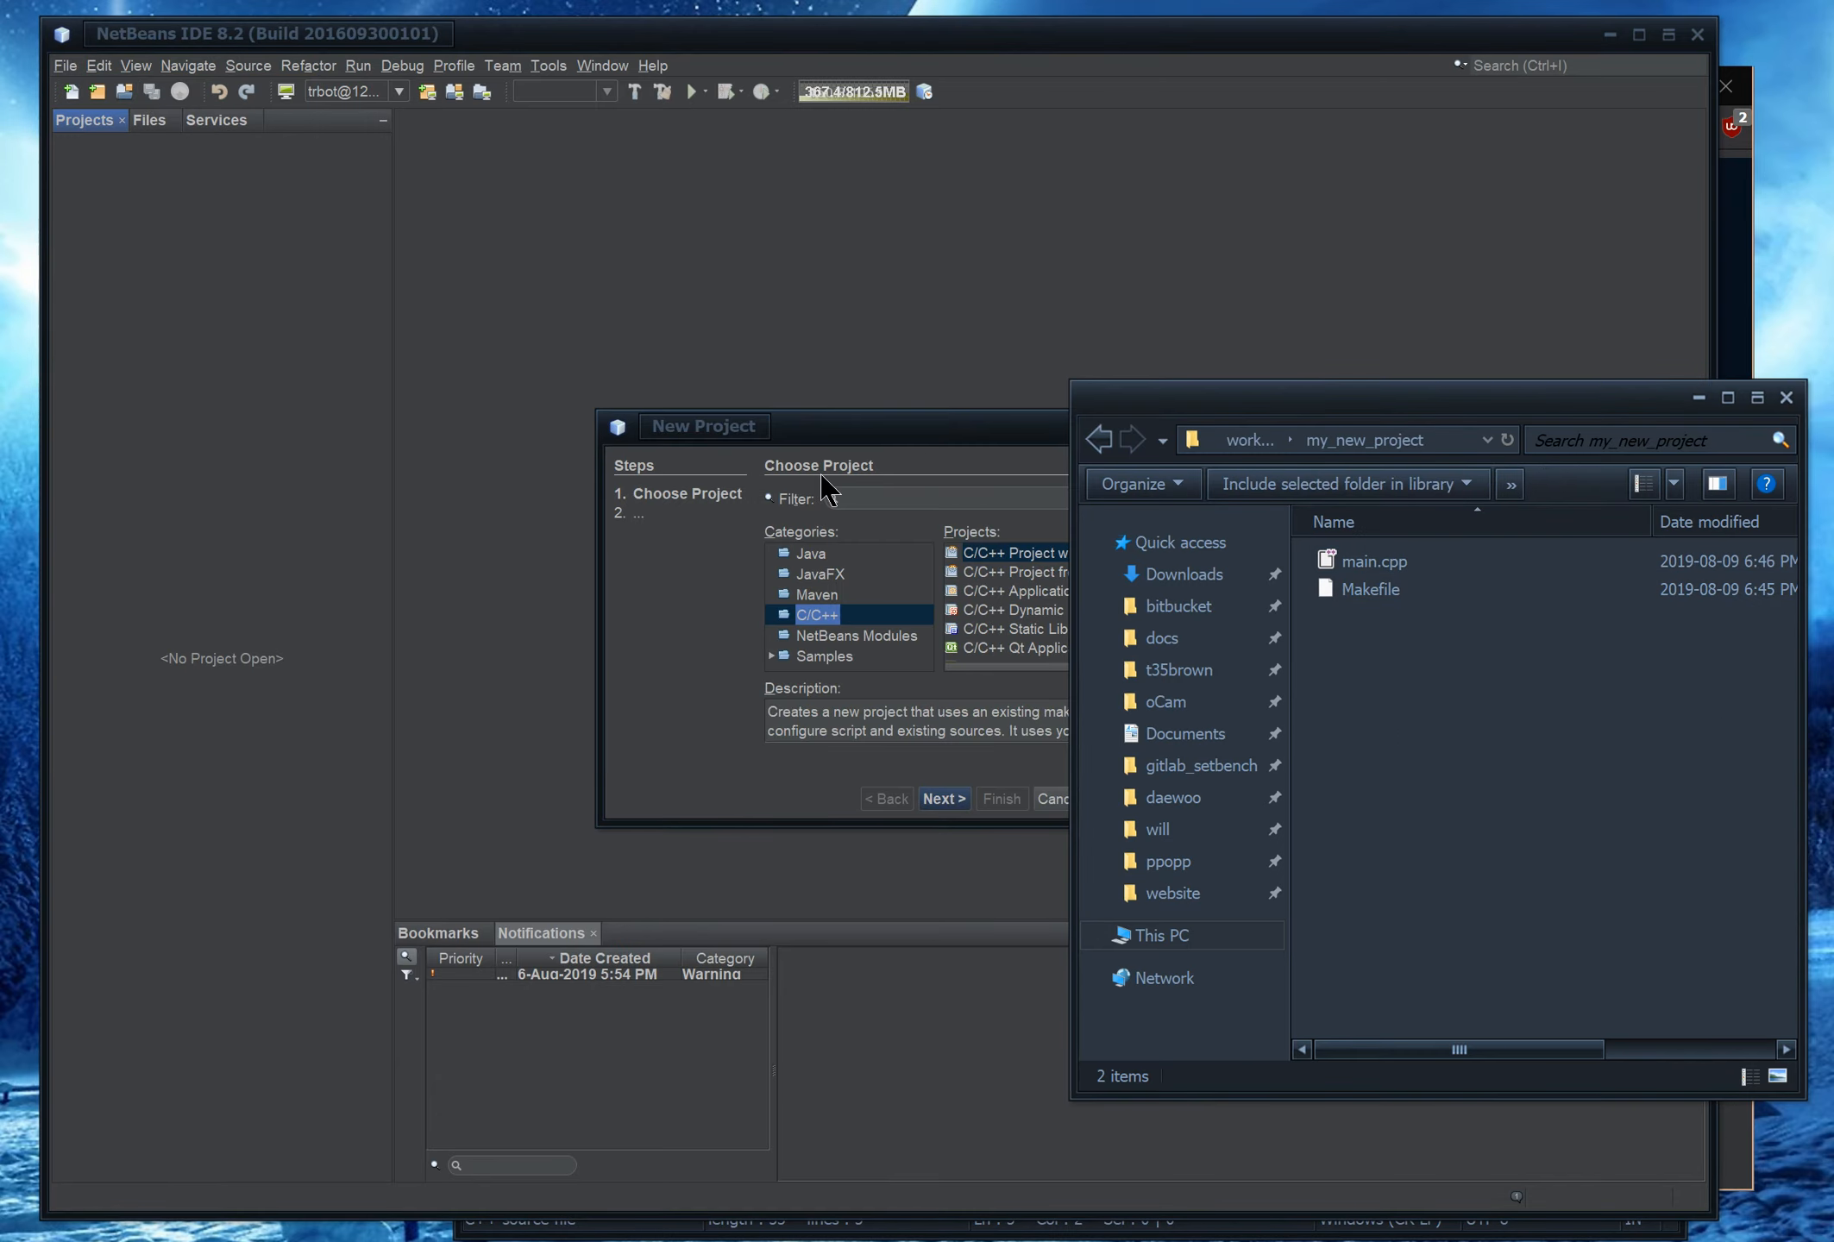
pyautogui.click(831, 438)
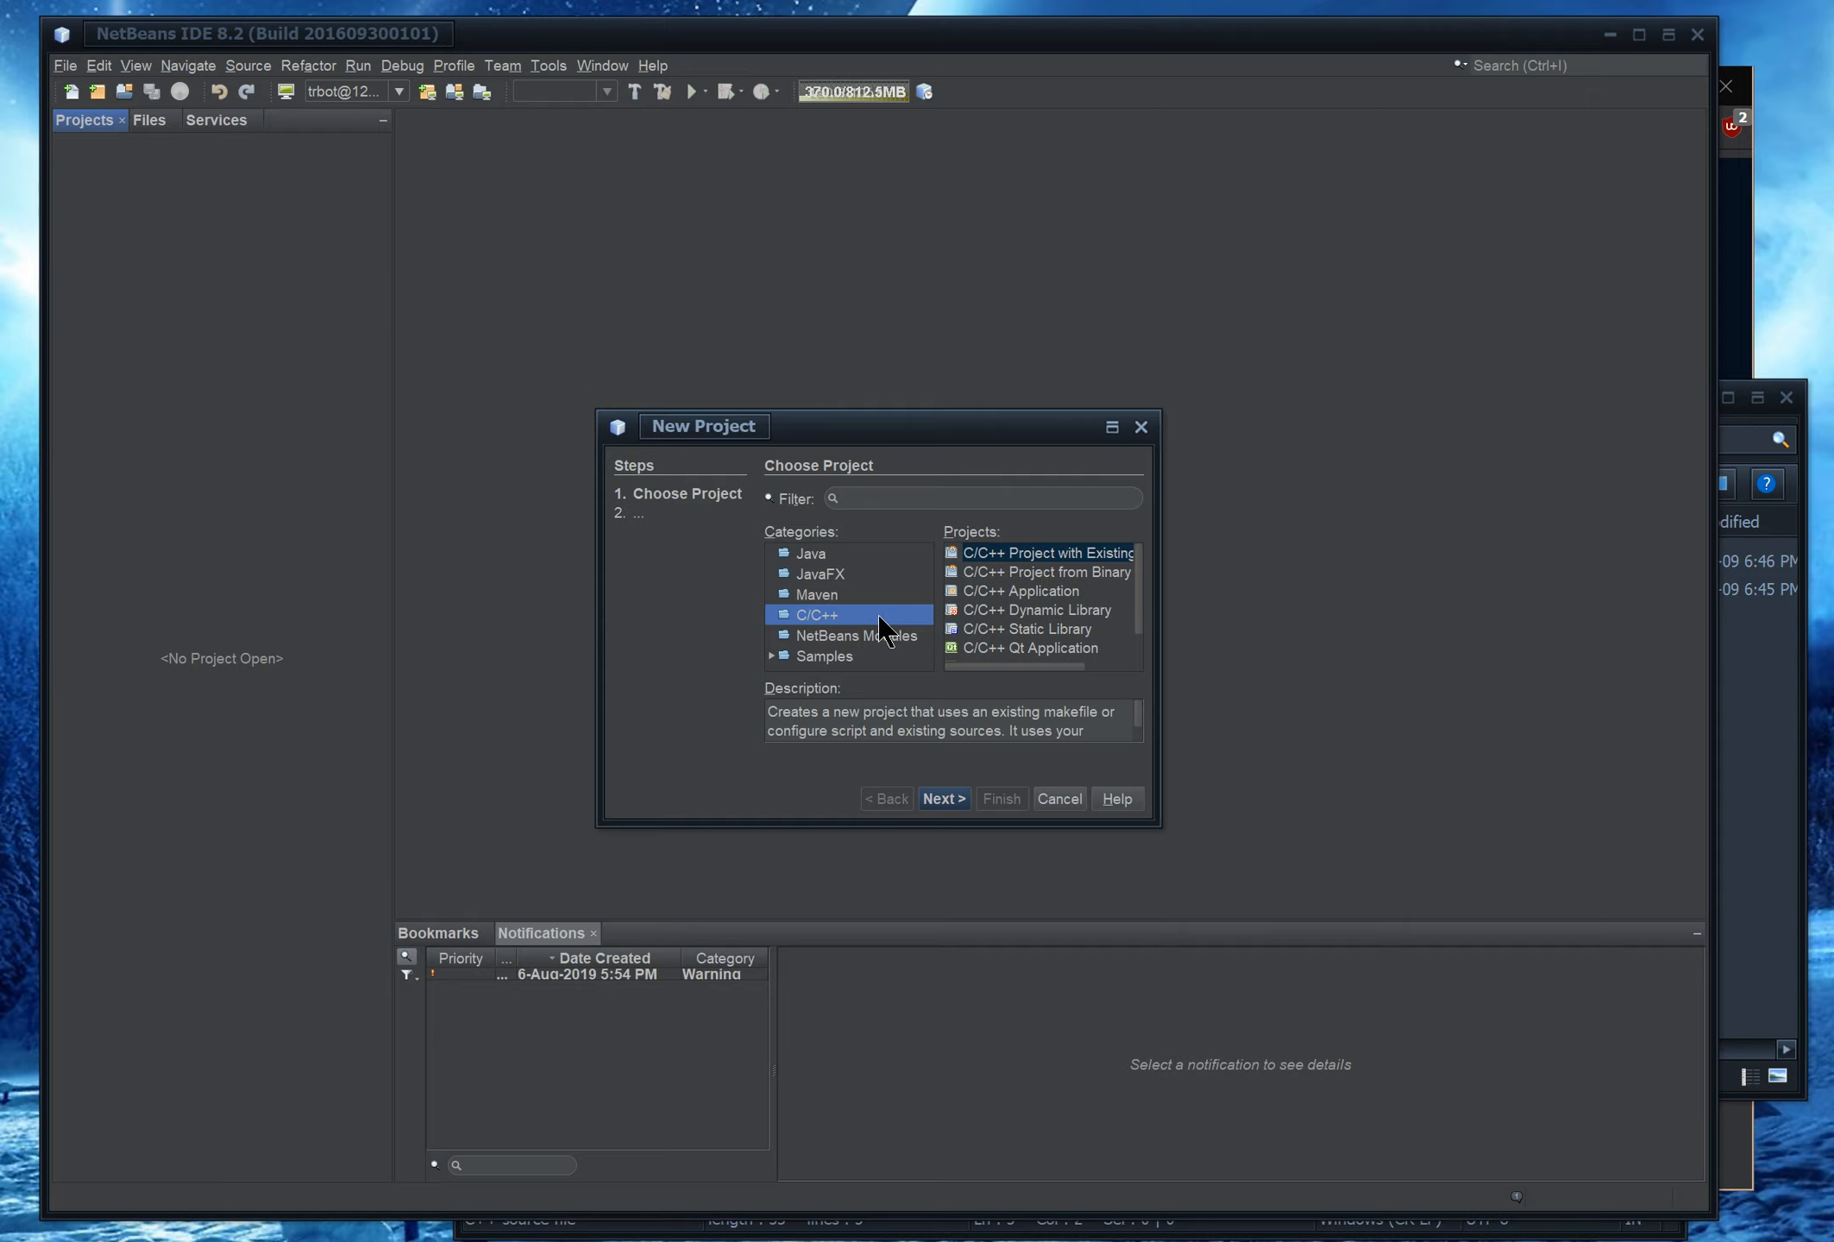
pyautogui.click(1086, 554)
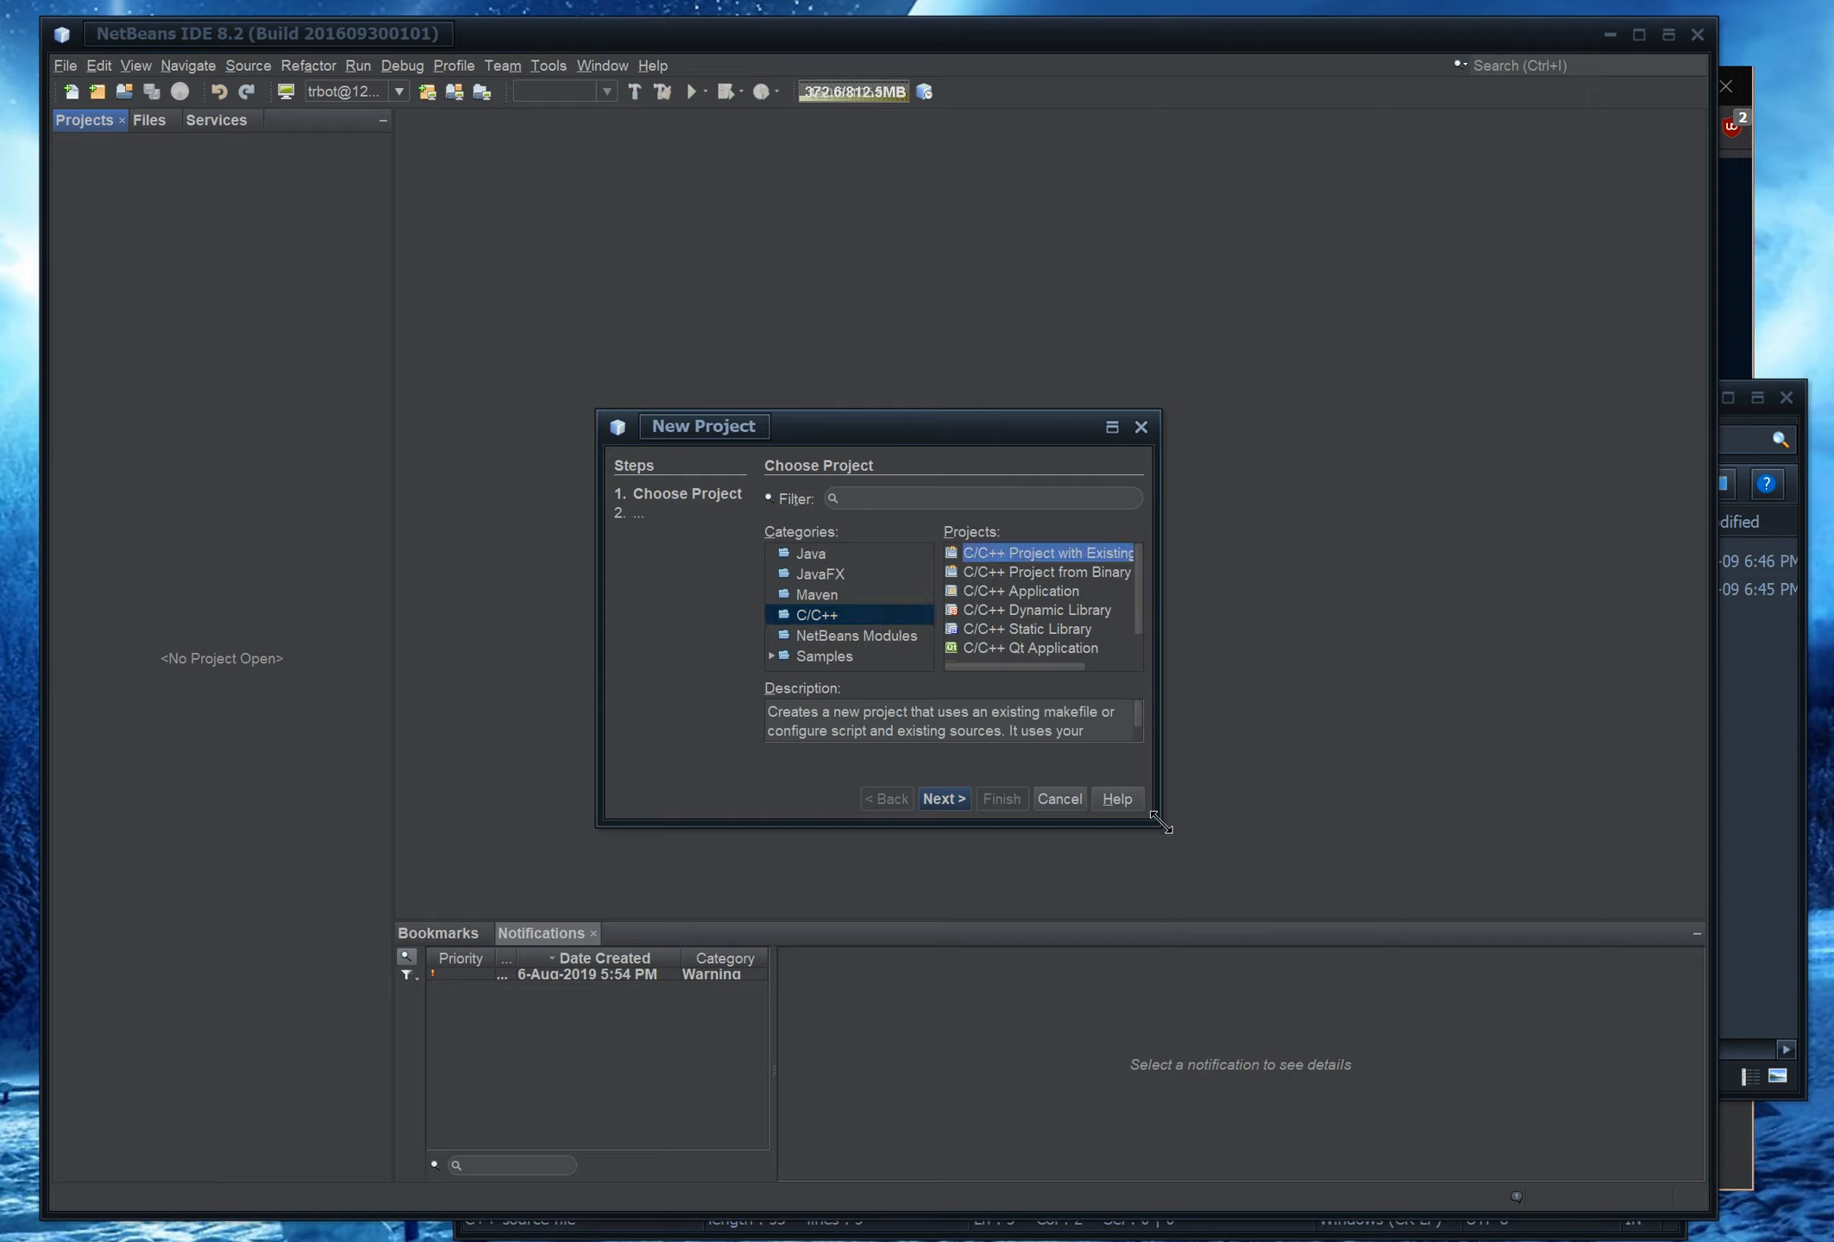
pyautogui.moveTo(1159, 824); pyautogui.dragTo(1511, 905)
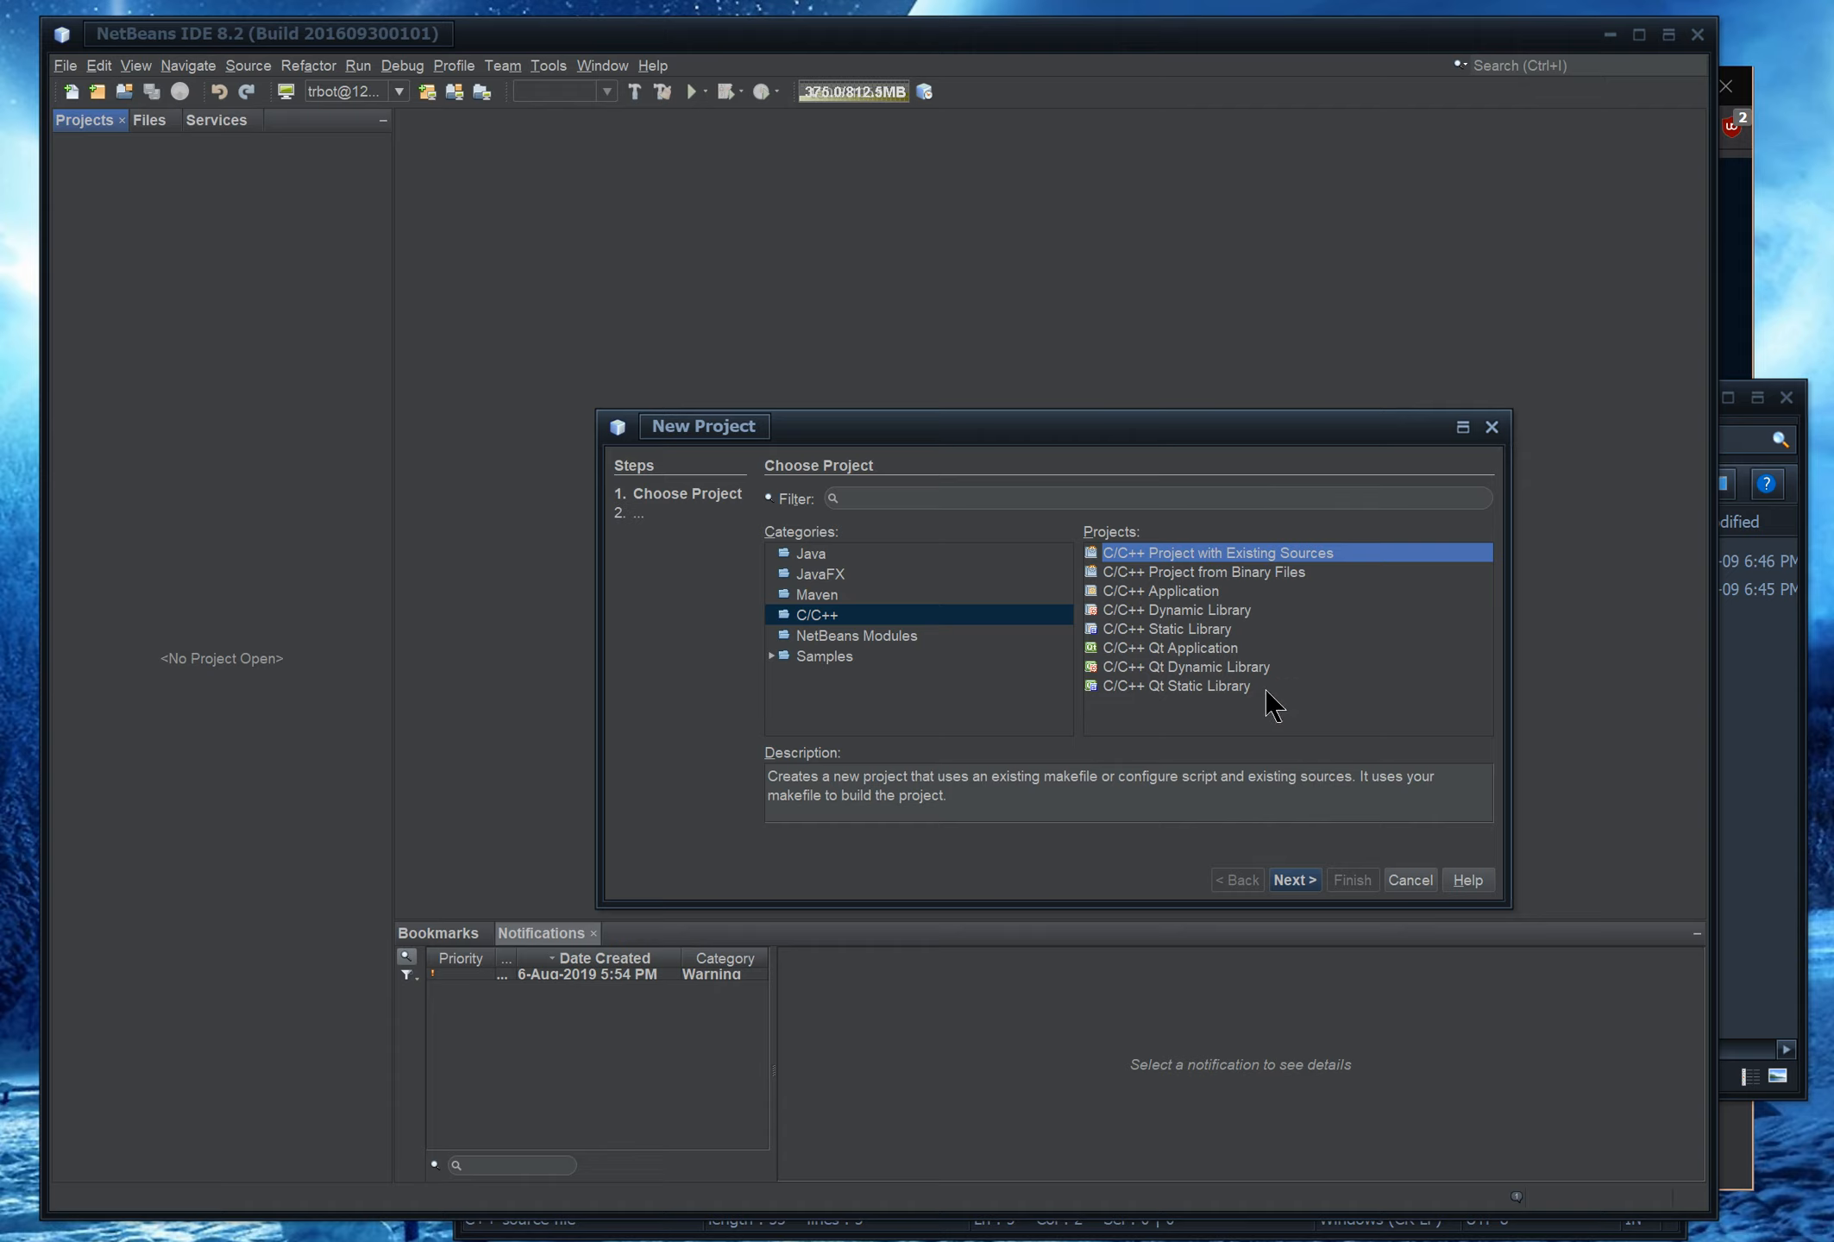
pyautogui.click(1298, 880)
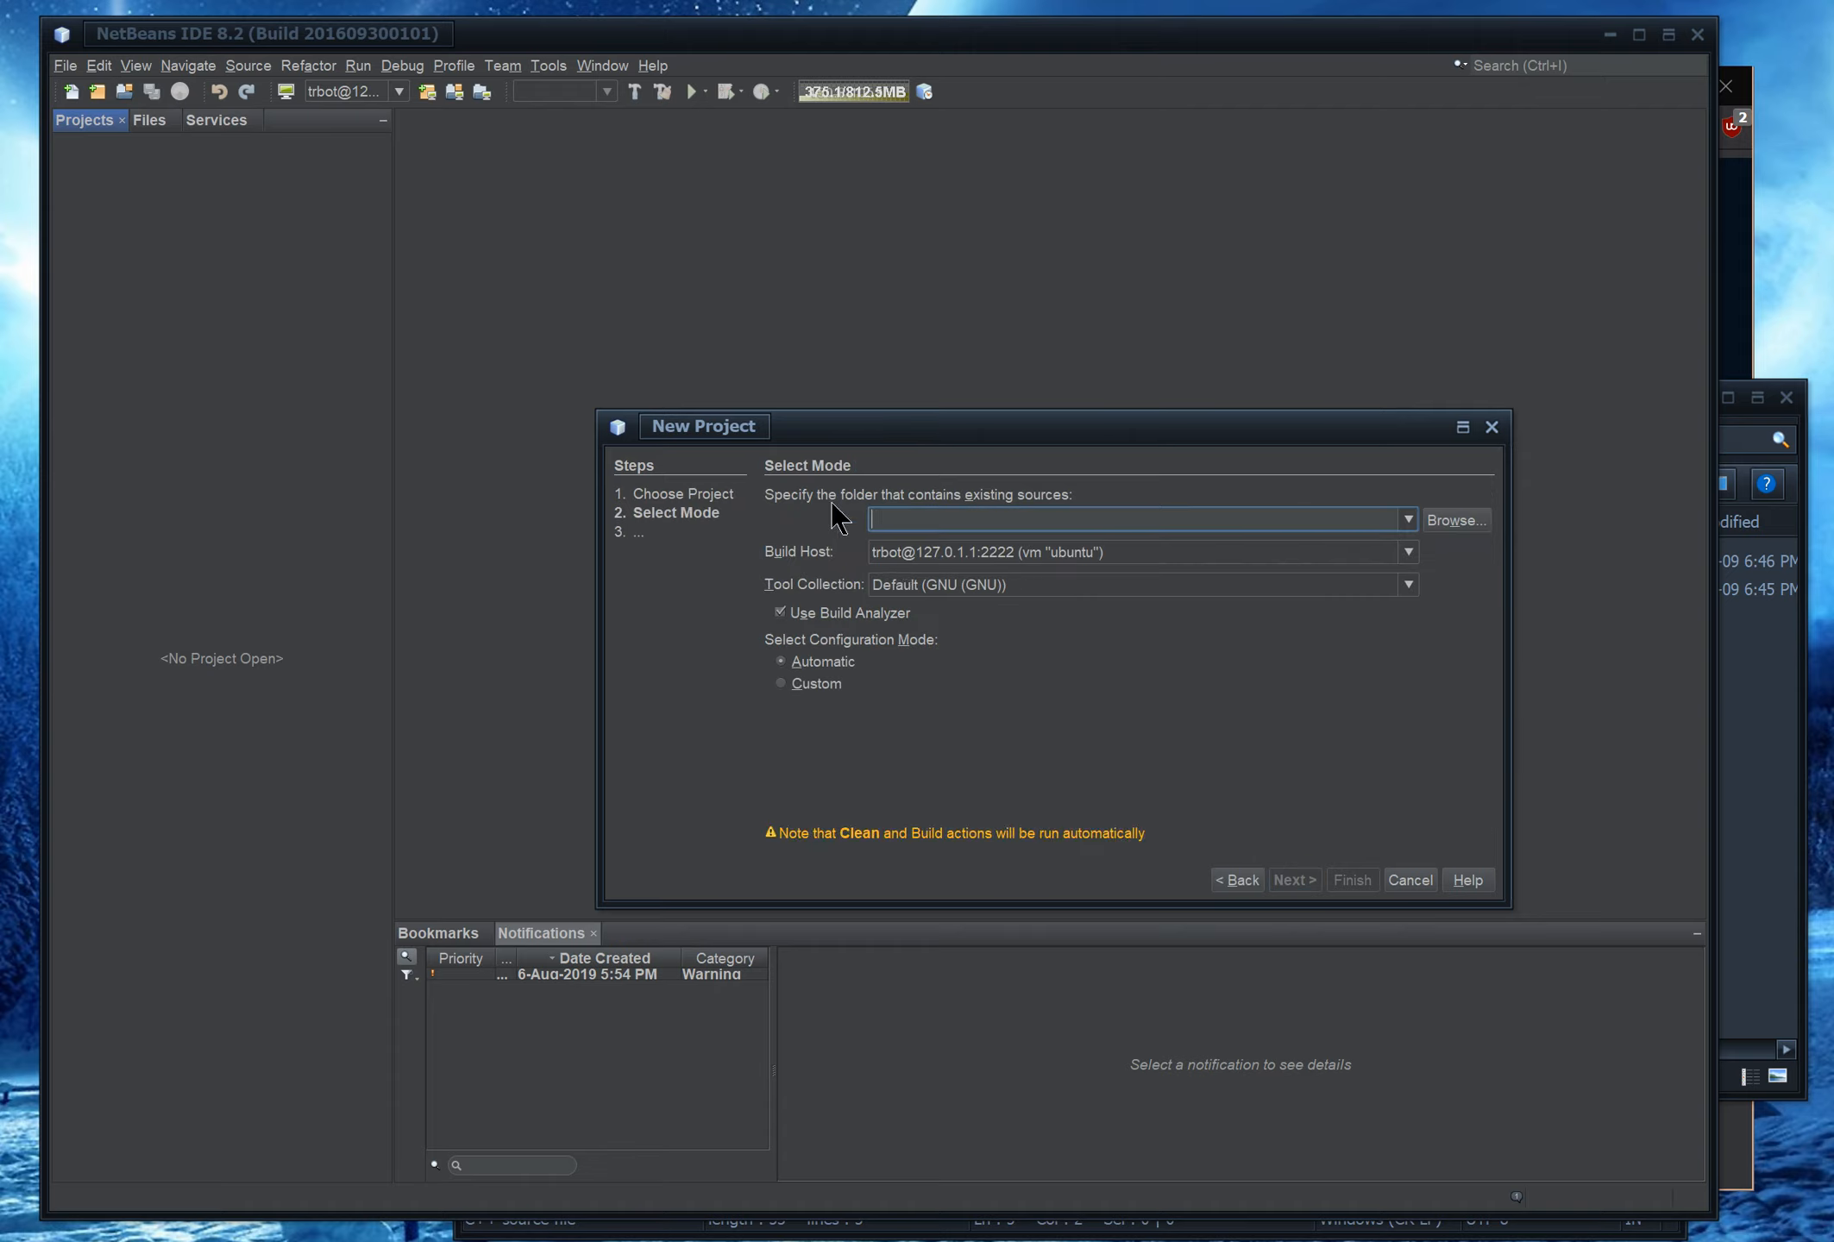
# Set the existing sources folder to my_new_project, using its full path copied from the Explorer window
pyautogui.click(1458, 520)
pyautogui.click(1784, 698)
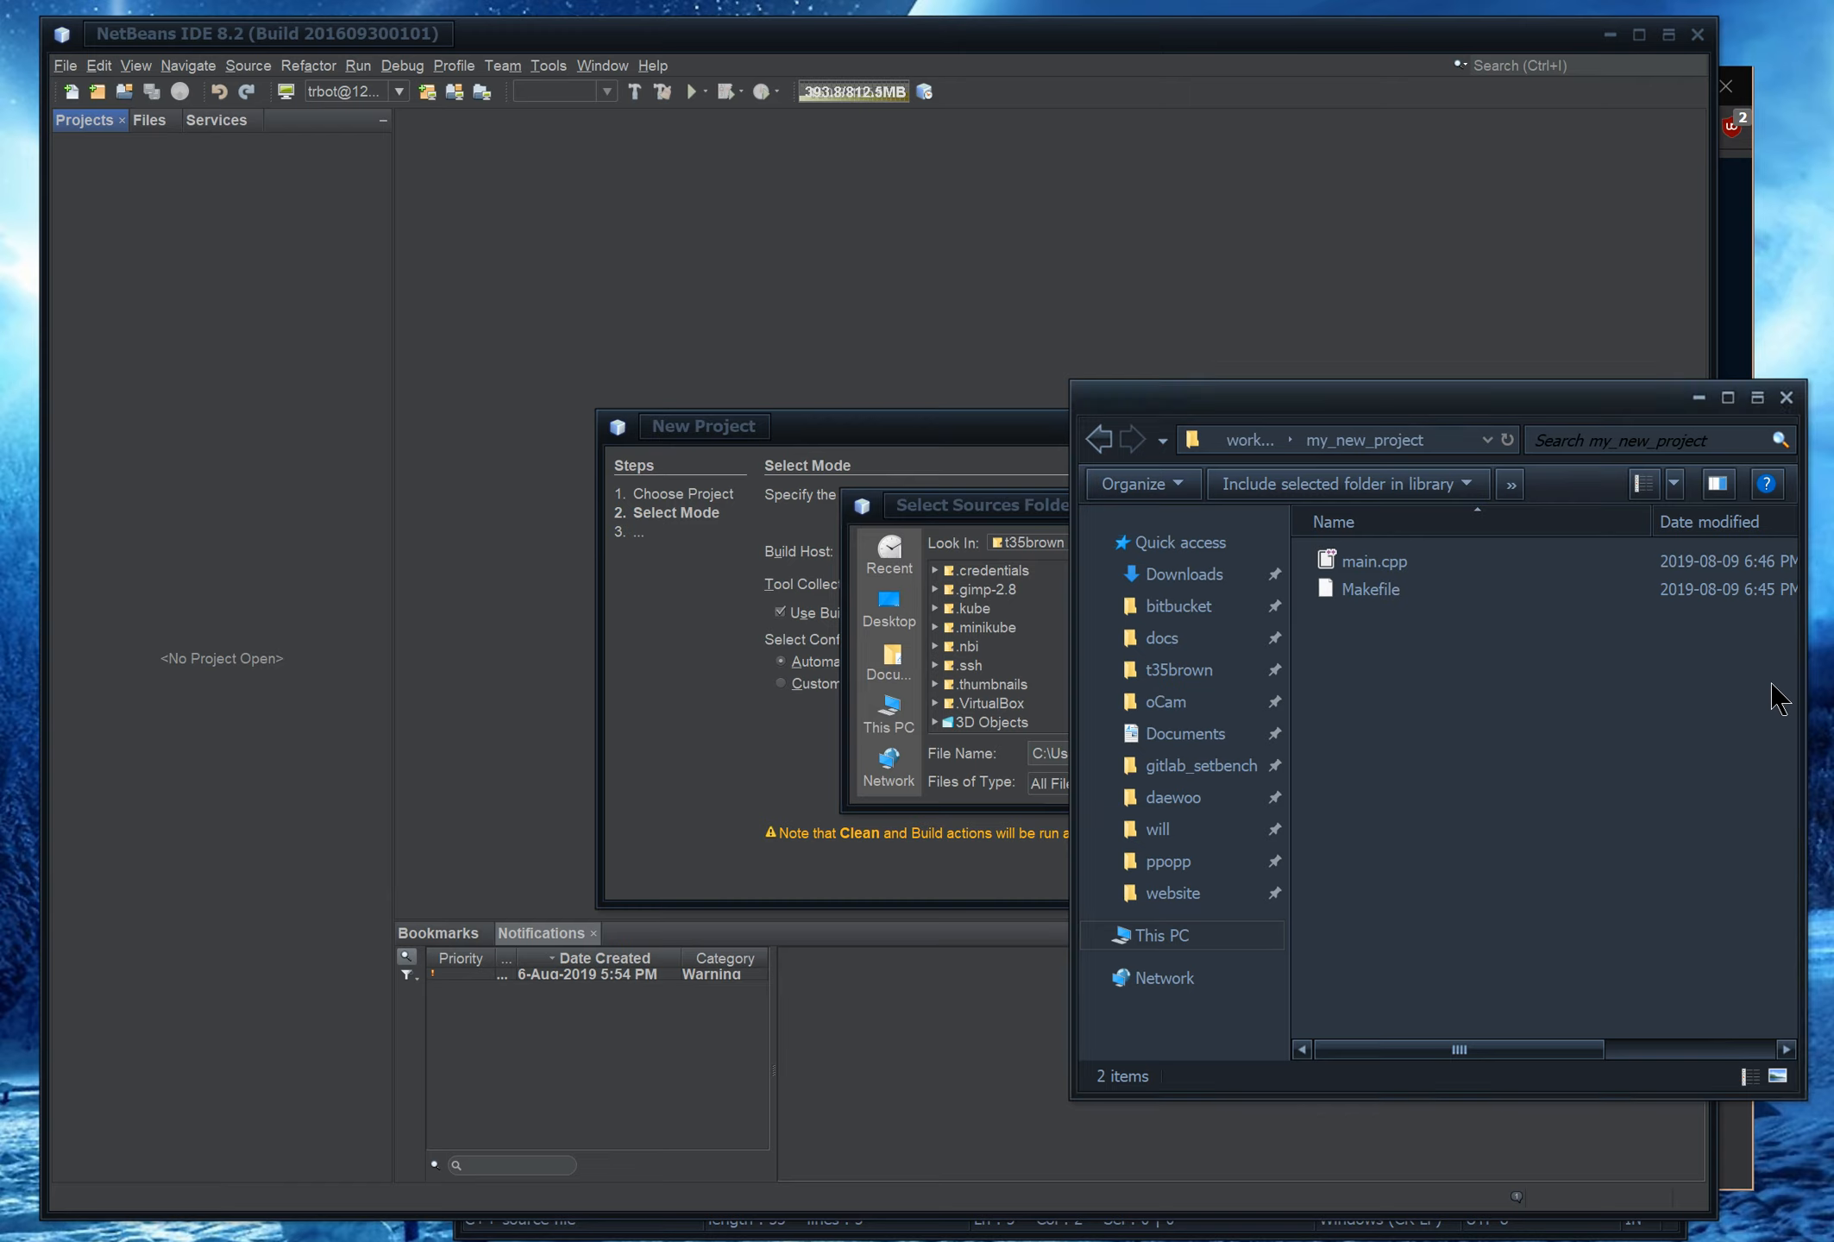
pyautogui.click(1471, 440)
pyautogui.hotkey('ctrl', 'c')
pyautogui.click(1502, 732)
pyautogui.click(889, 514)
pyautogui.moveTo(1195, 748); pyautogui.dragTo(895, 748)
pyautogui.hotkey('ctrl', 'v')
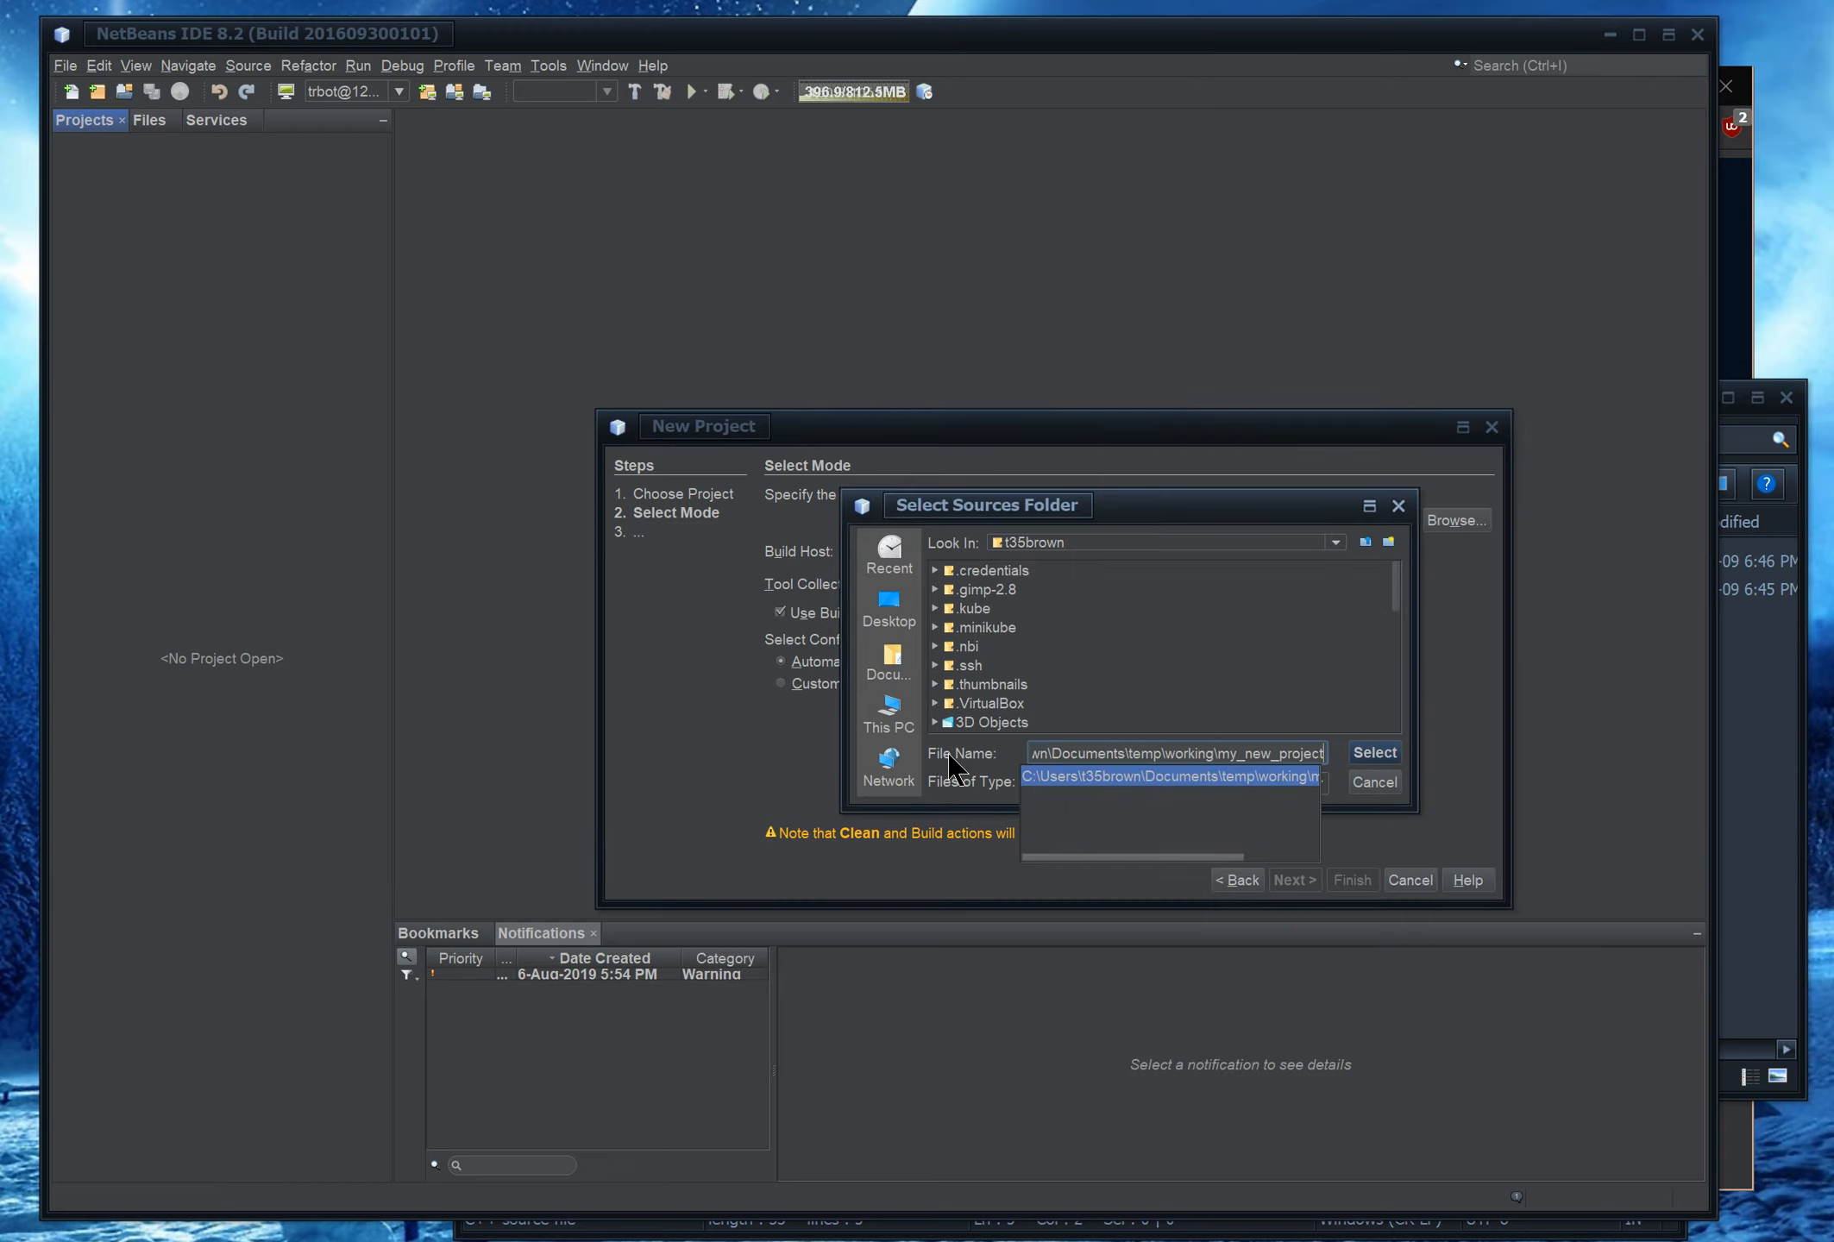
pyautogui.press('Return')
pyautogui.click(1373, 753)
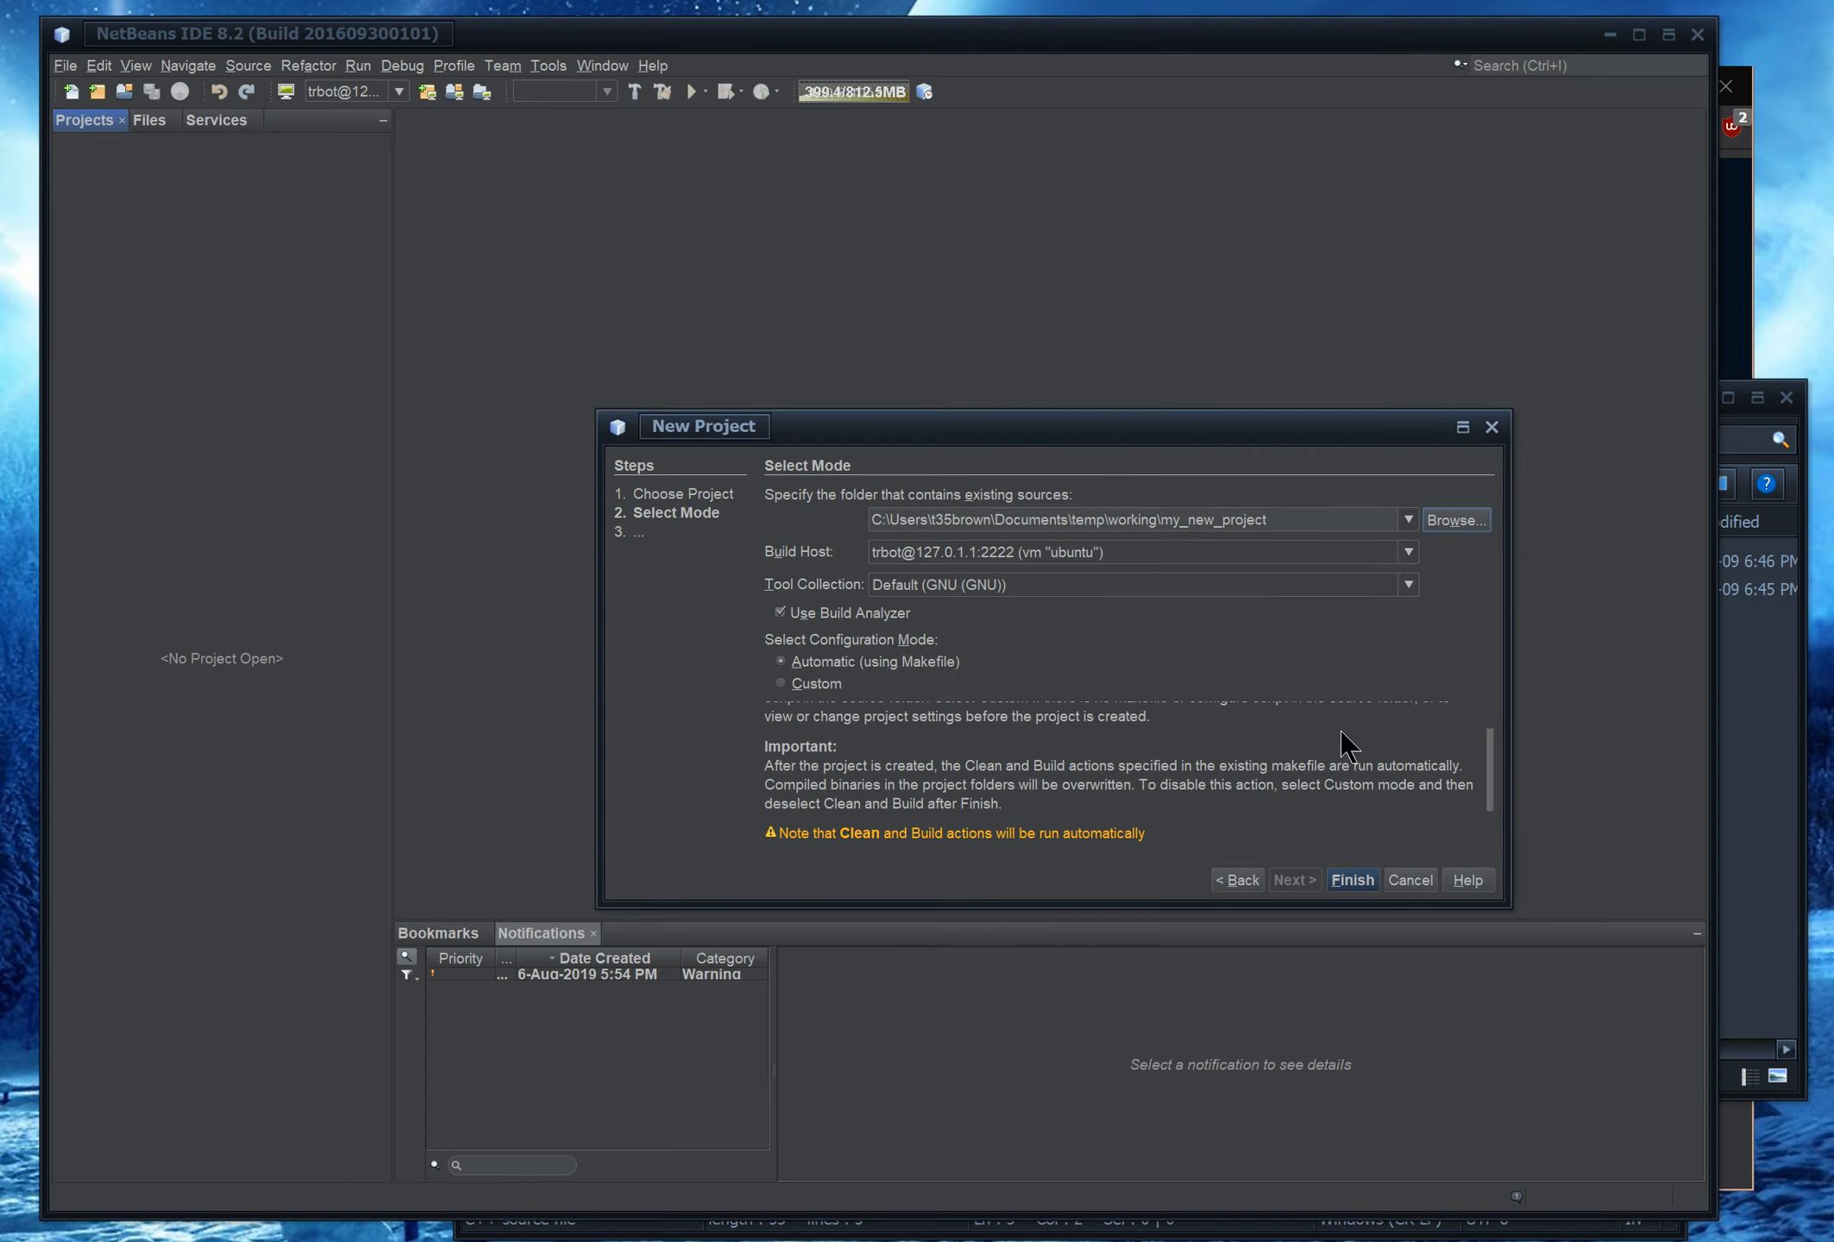
# Review the available build hosts, leaving the vm "ubuntu" host selected
pyautogui.click(1124, 566)
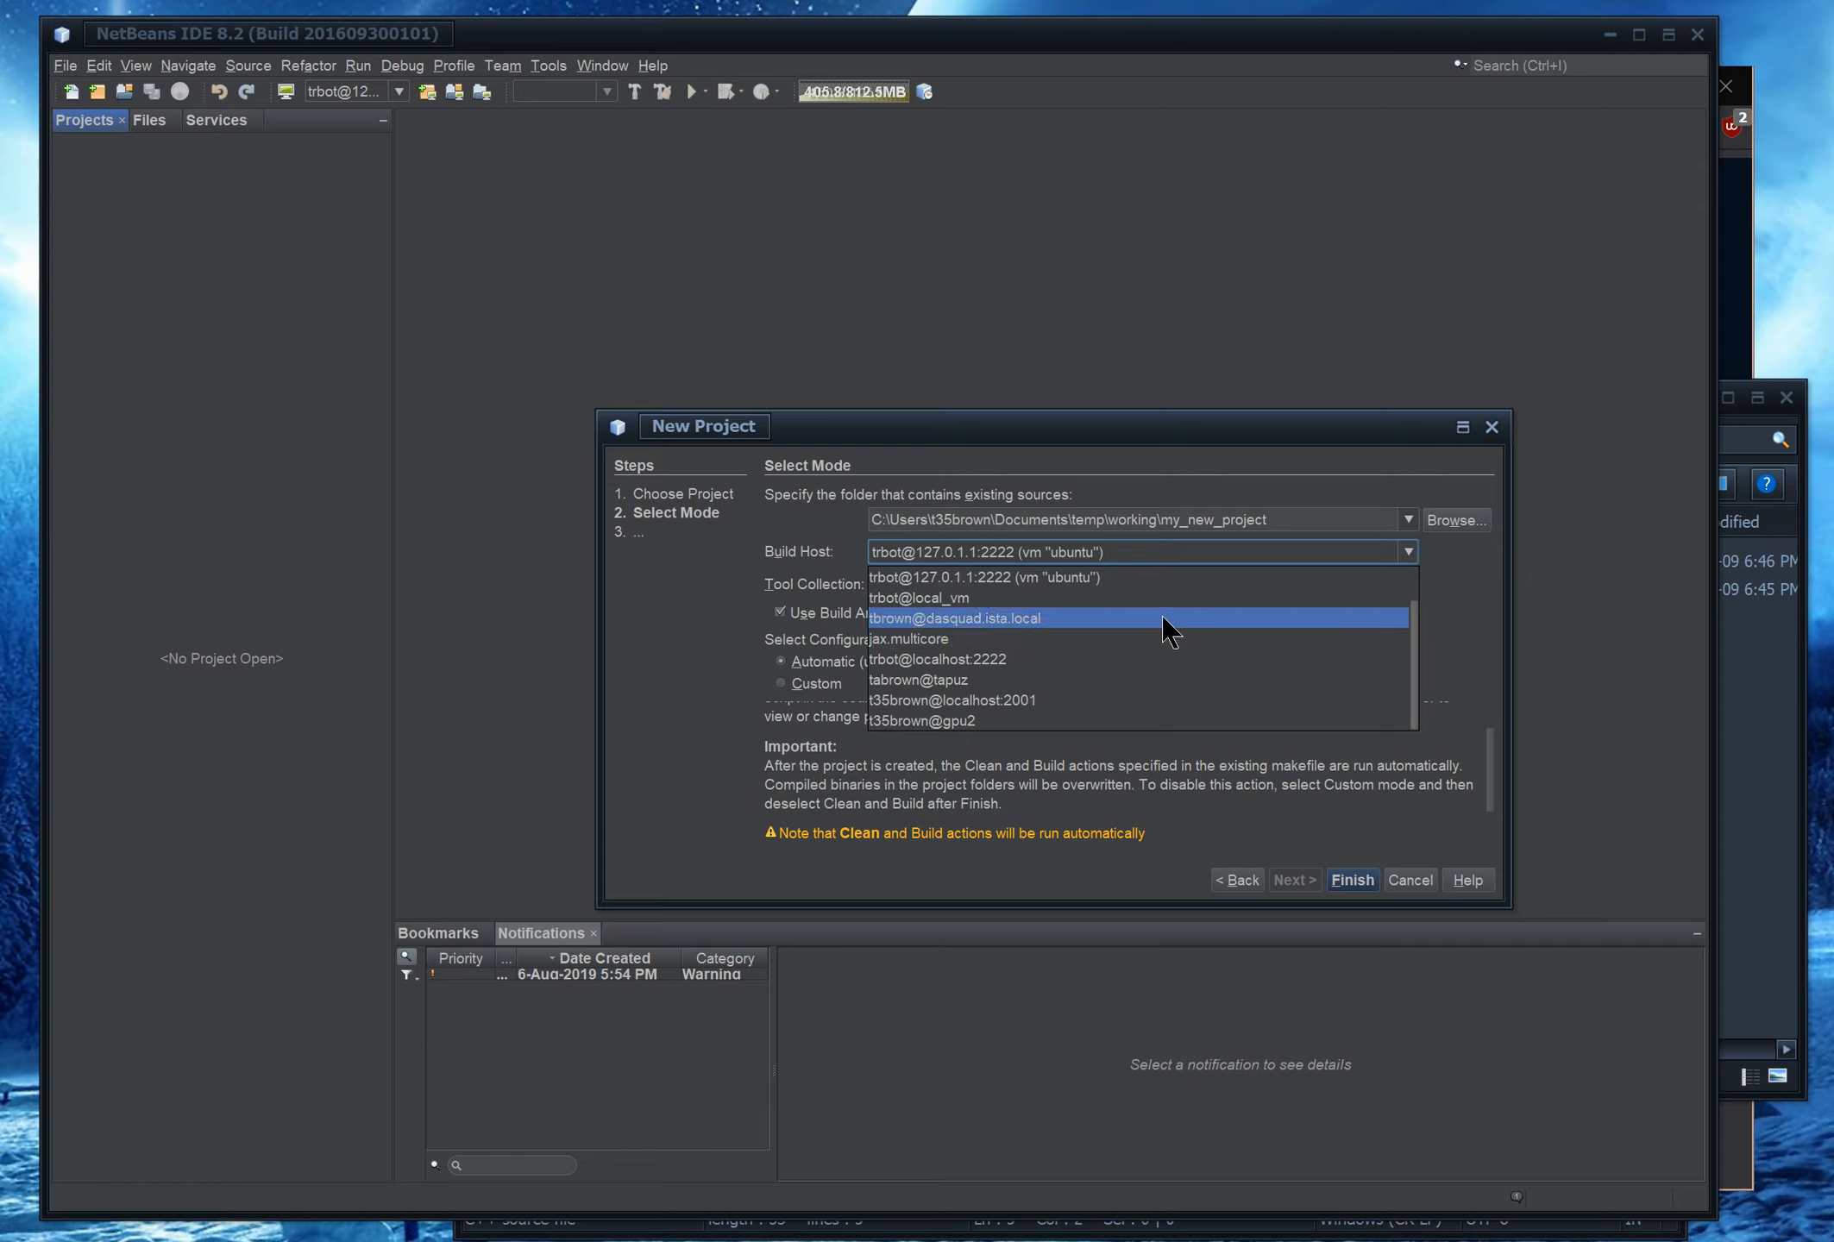
pyautogui.scroll(1, 1121, 686)
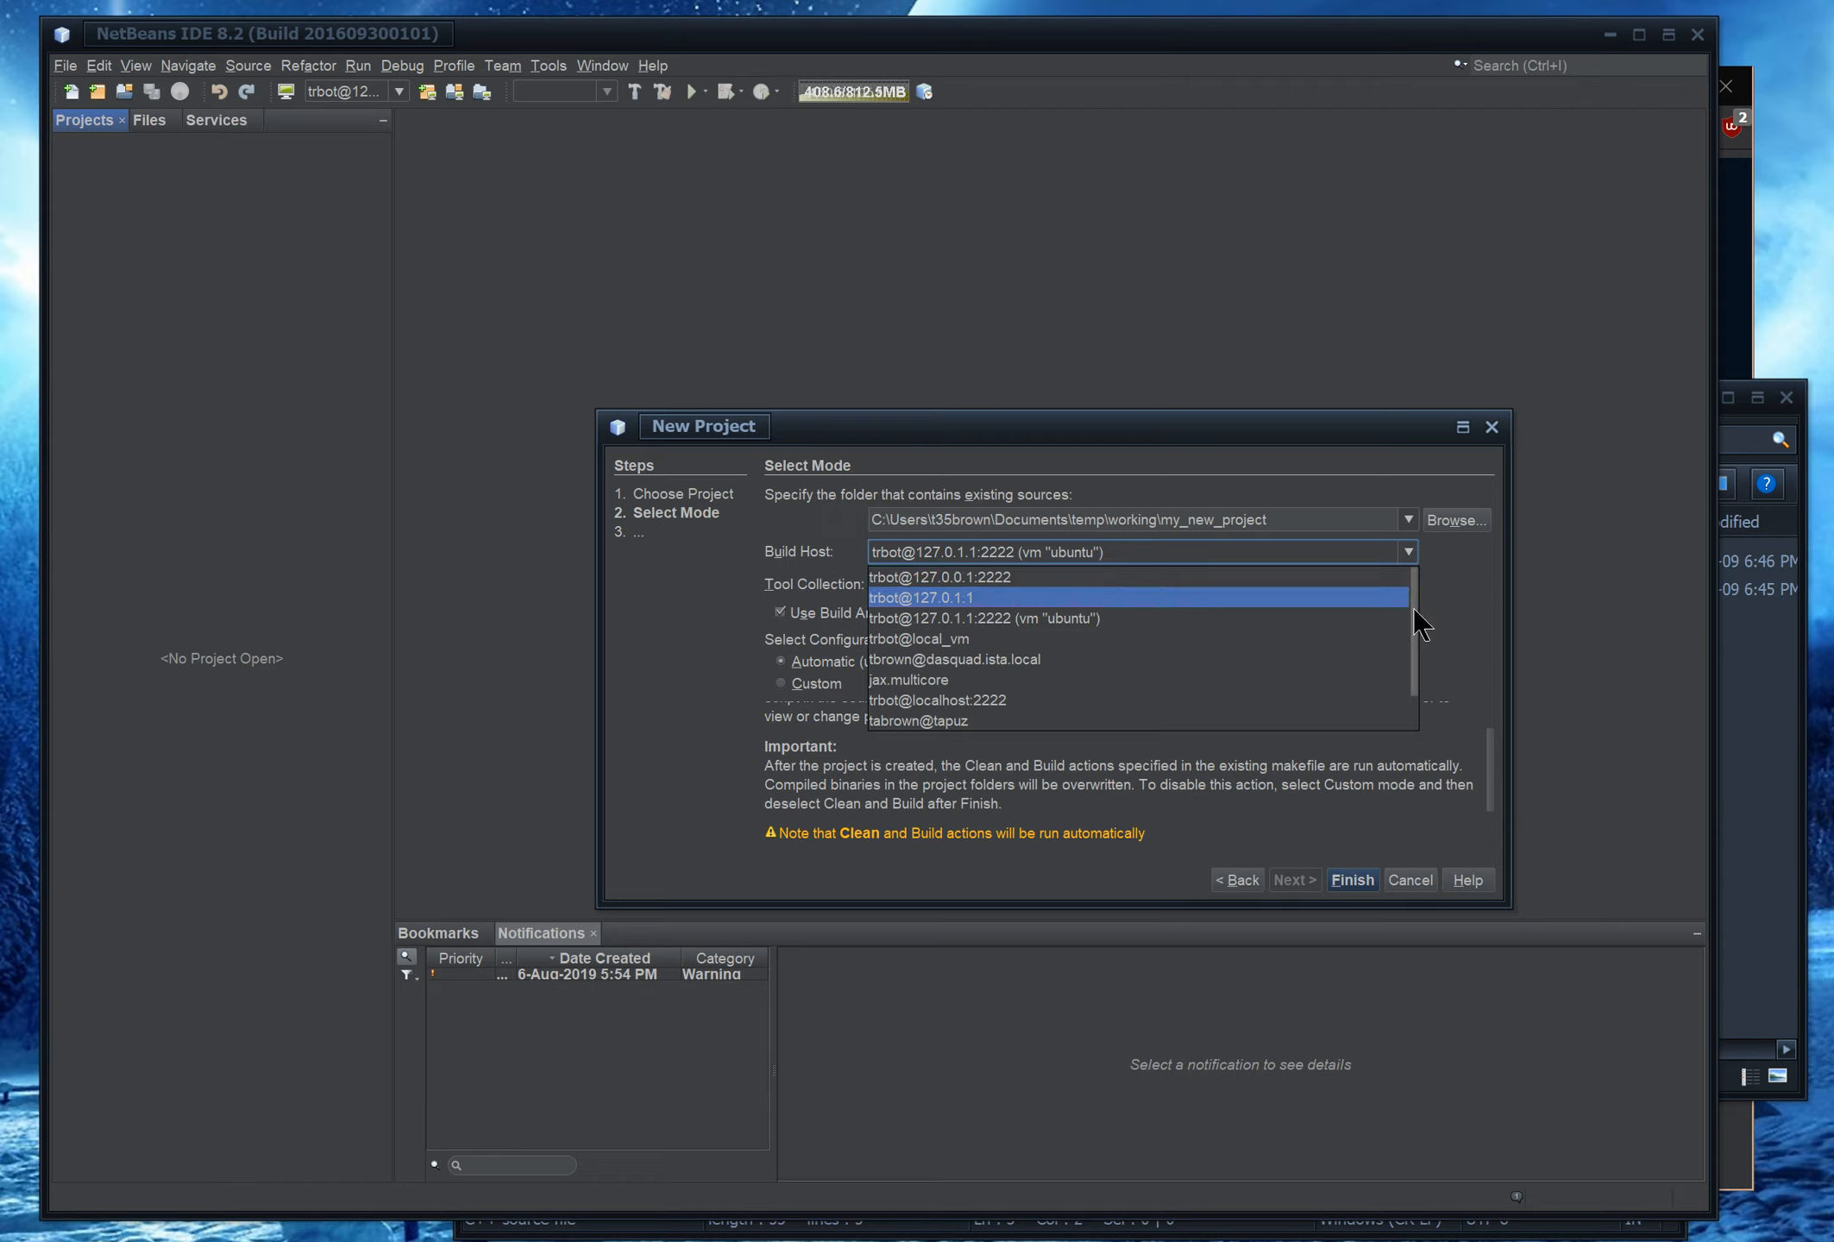
pyautogui.moveTo(1413, 607); pyautogui.dragTo(1428, 676)
pyautogui.moveTo(1431, 662); pyautogui.dragTo(1453, 604)
pyautogui.click(1466, 626)
pyautogui.click(956, 555)
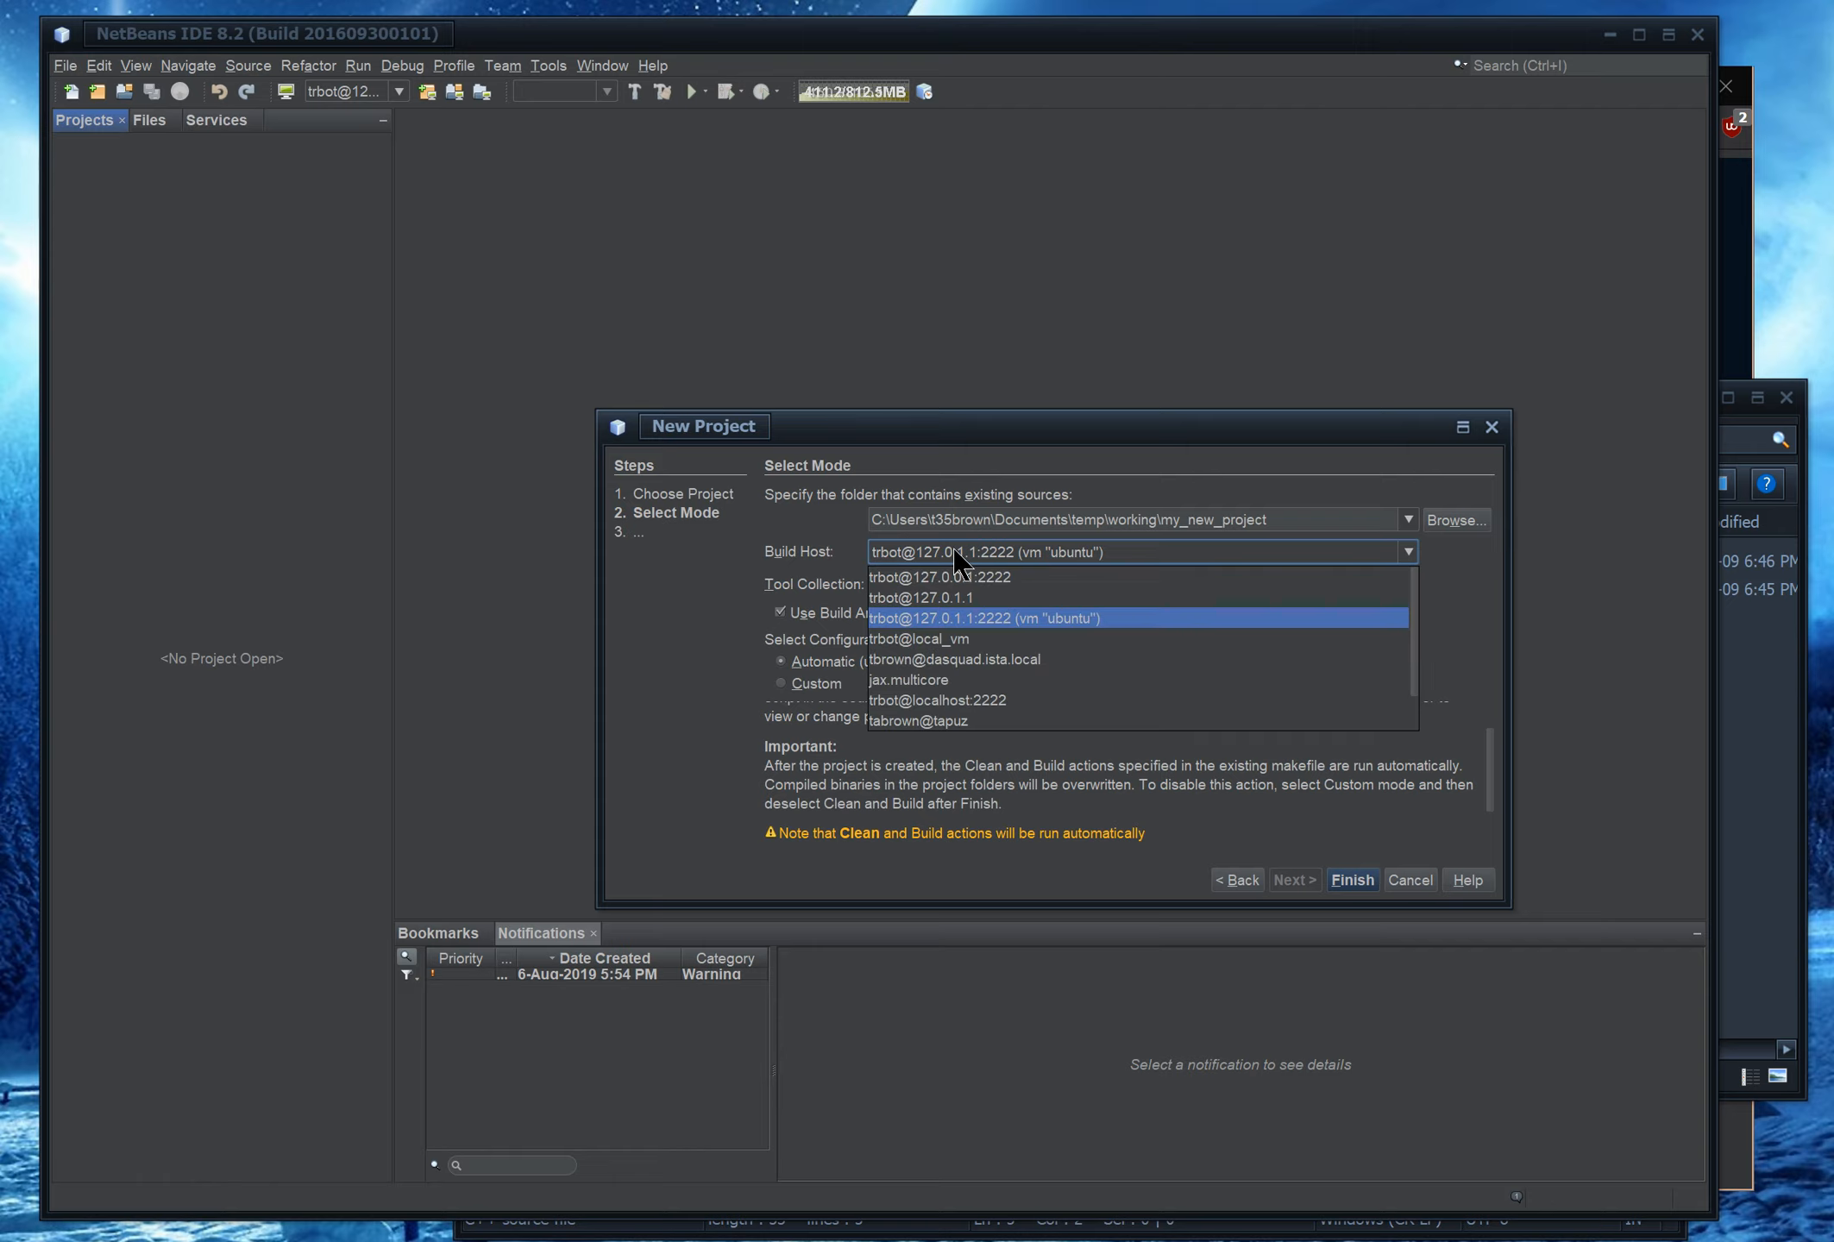
pyautogui.click(955, 554)
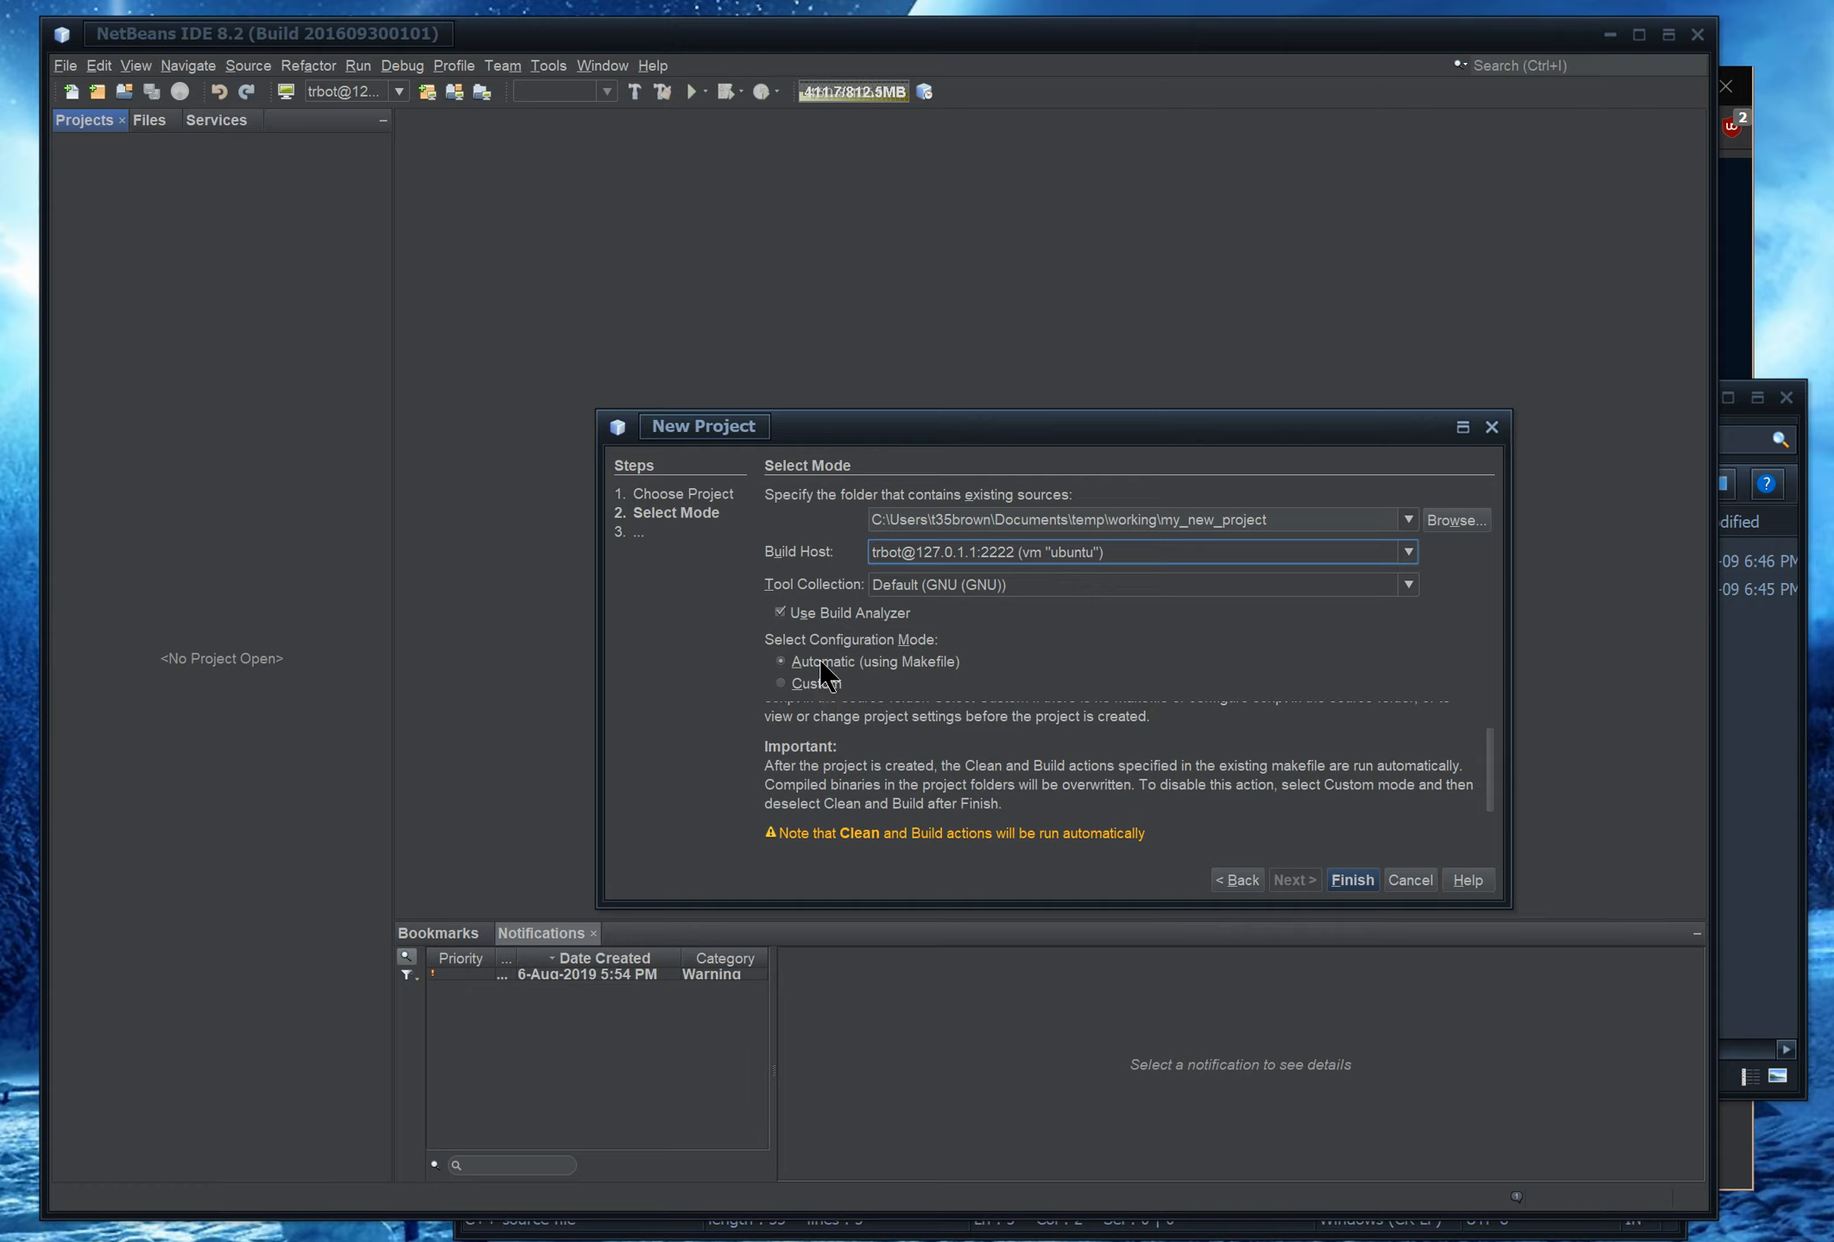
# Choose the Custom configuration mode and continue to Build Actions without requiring a pre-build step
pyautogui.click(806, 693)
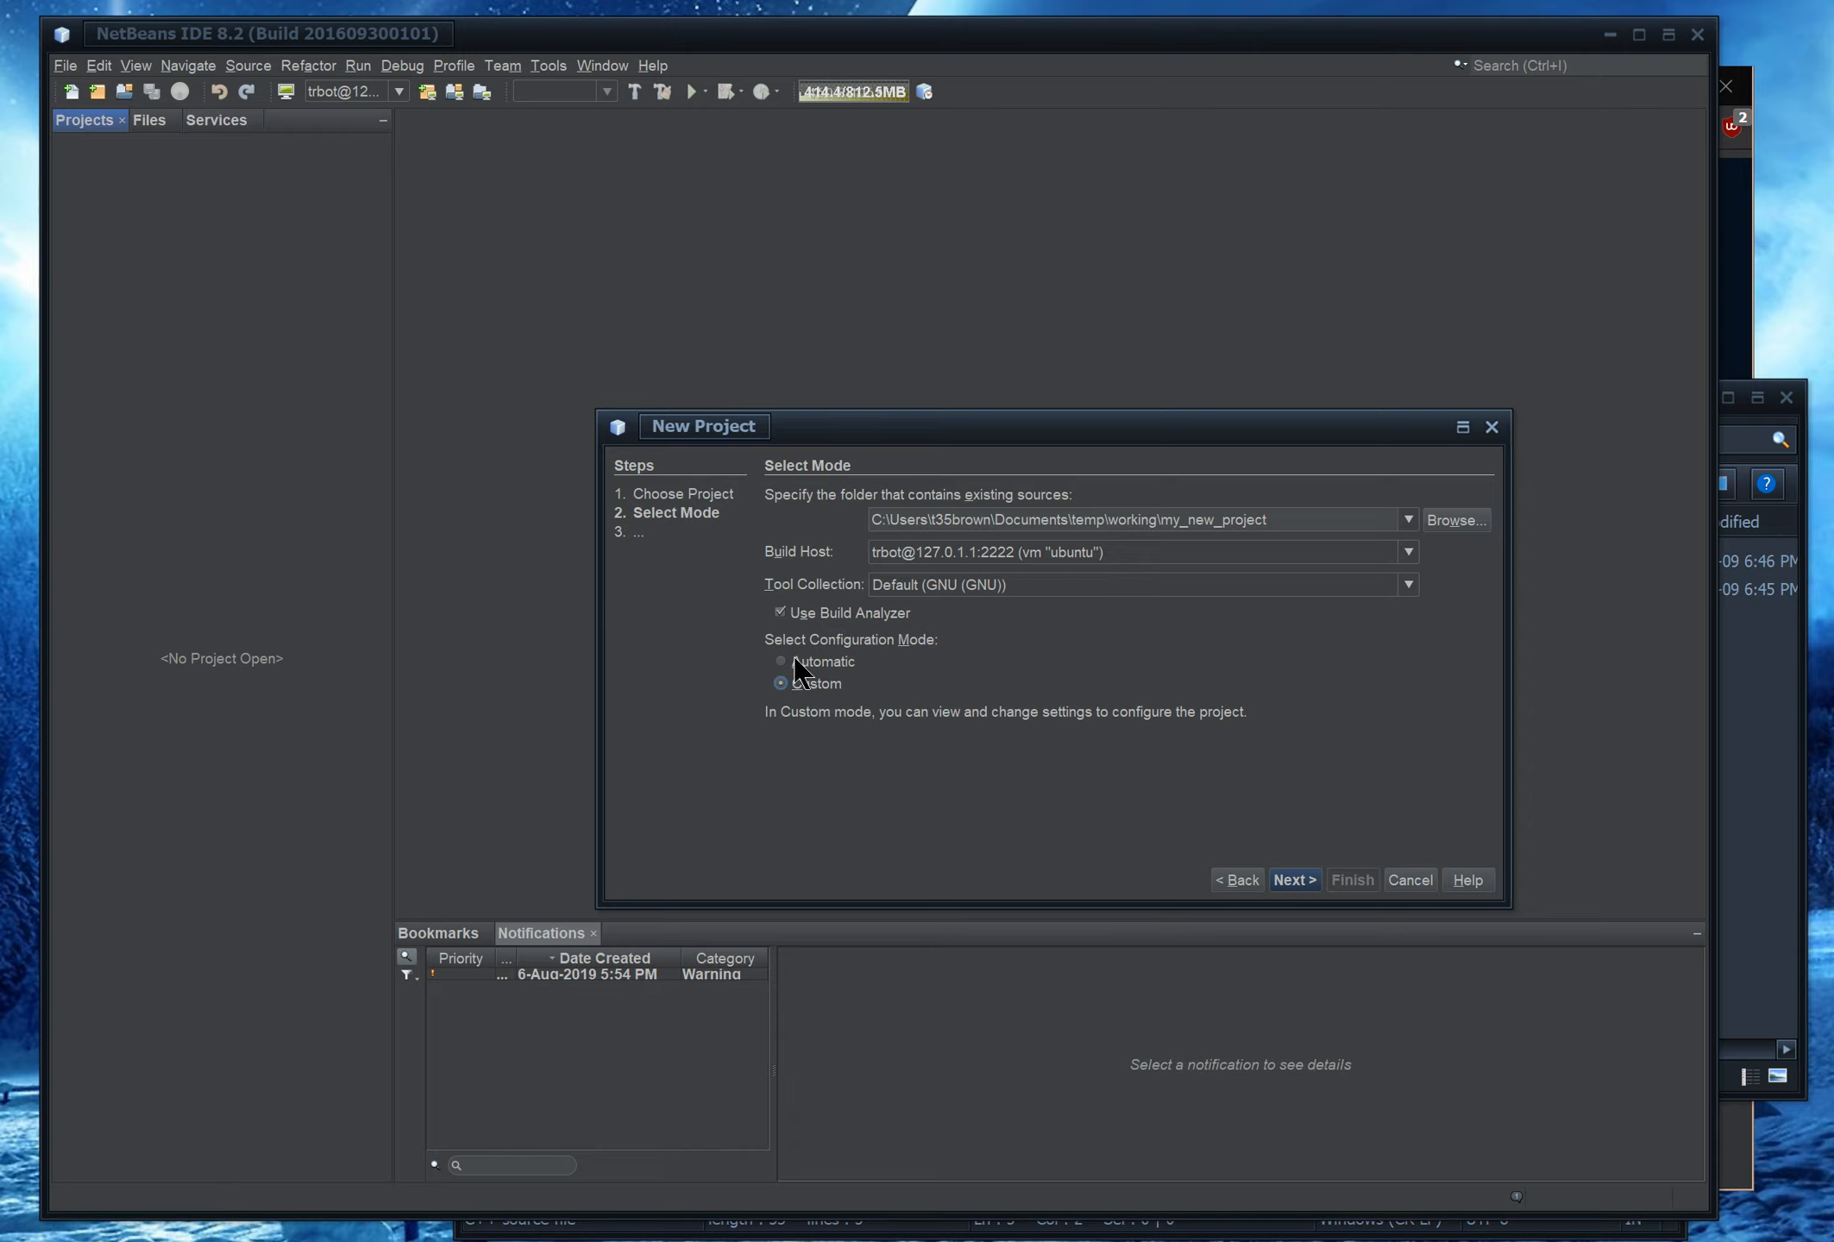
pyautogui.click(783, 689)
pyautogui.click(1294, 880)
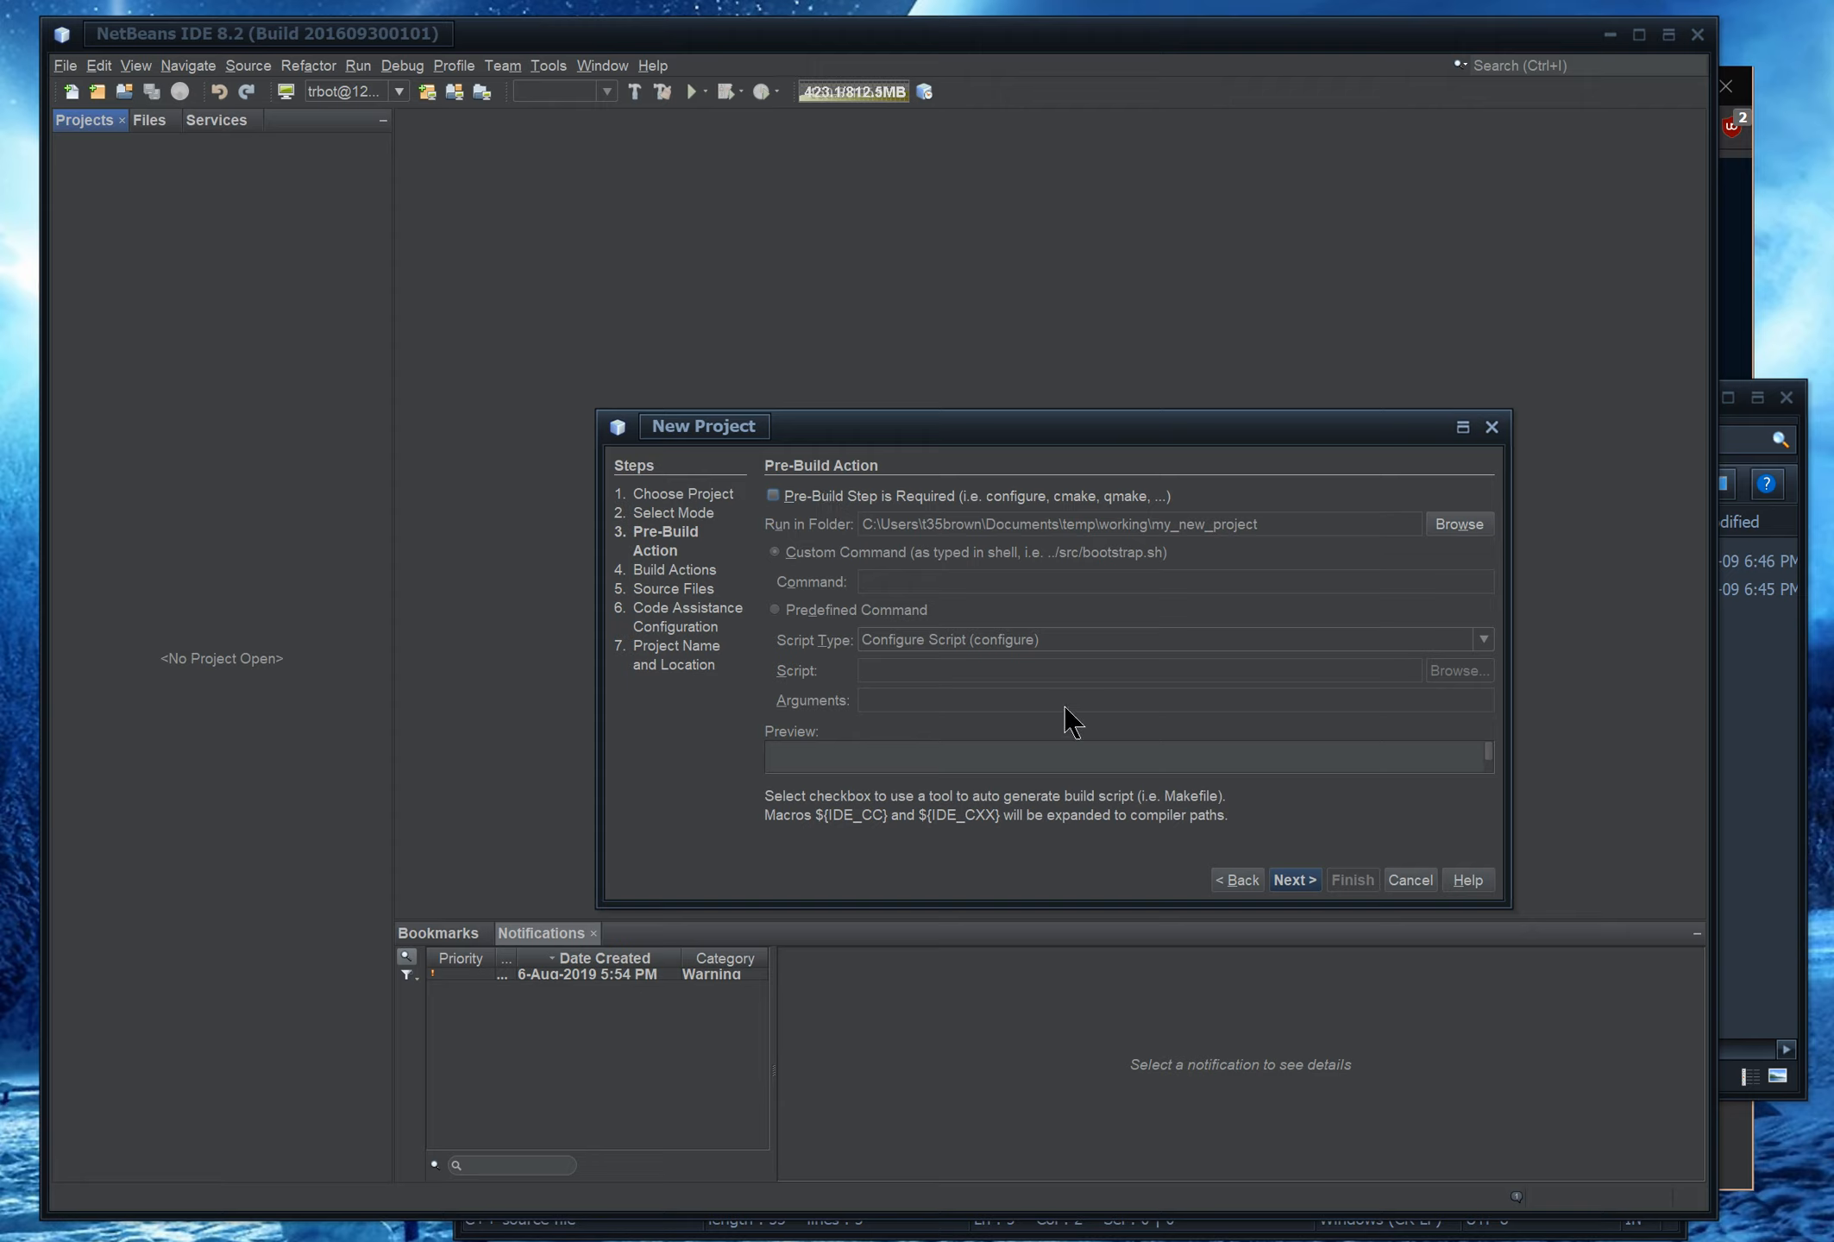
pyautogui.click(1296, 878)
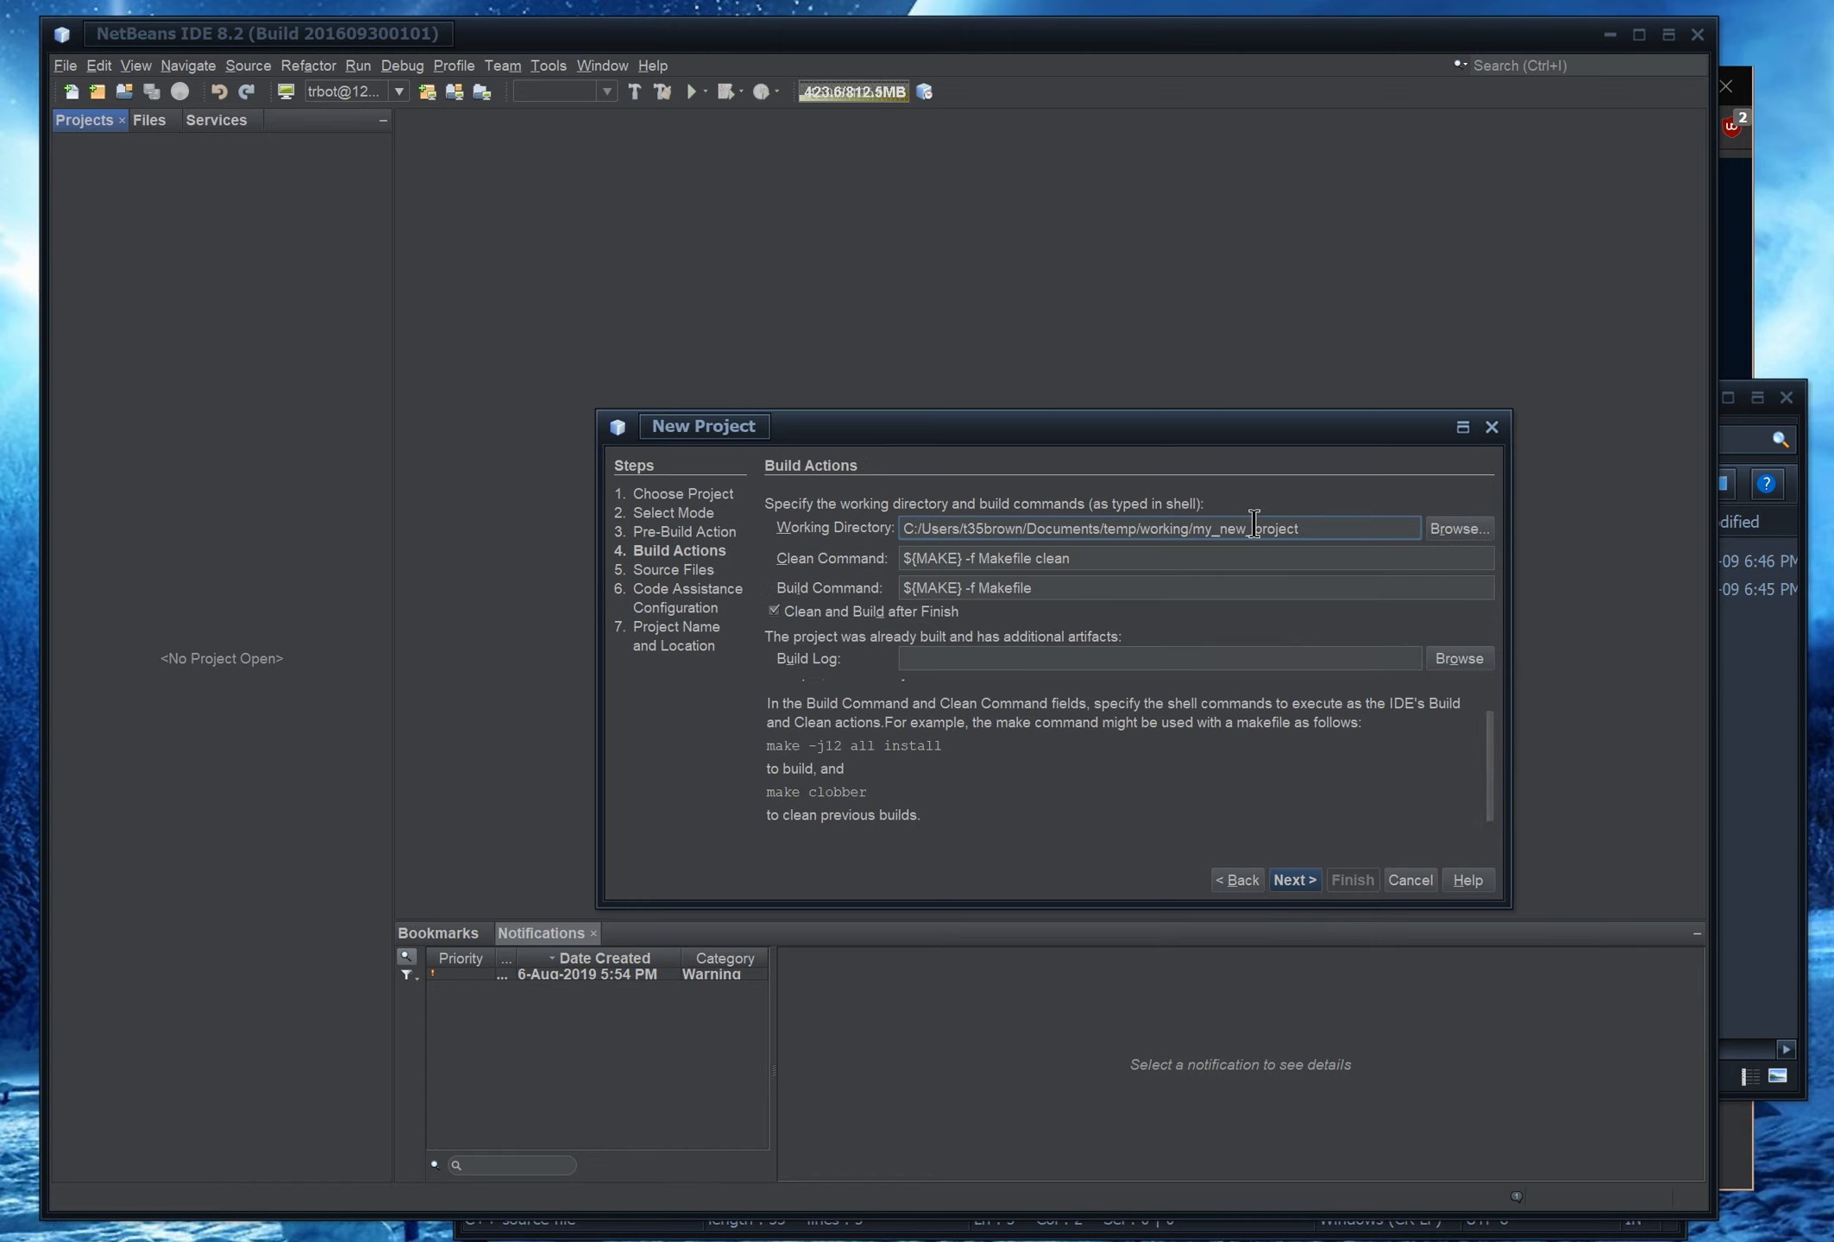
# Set the project's Clean Command to "echo clean"
pyautogui.tripleClick(1093, 563)
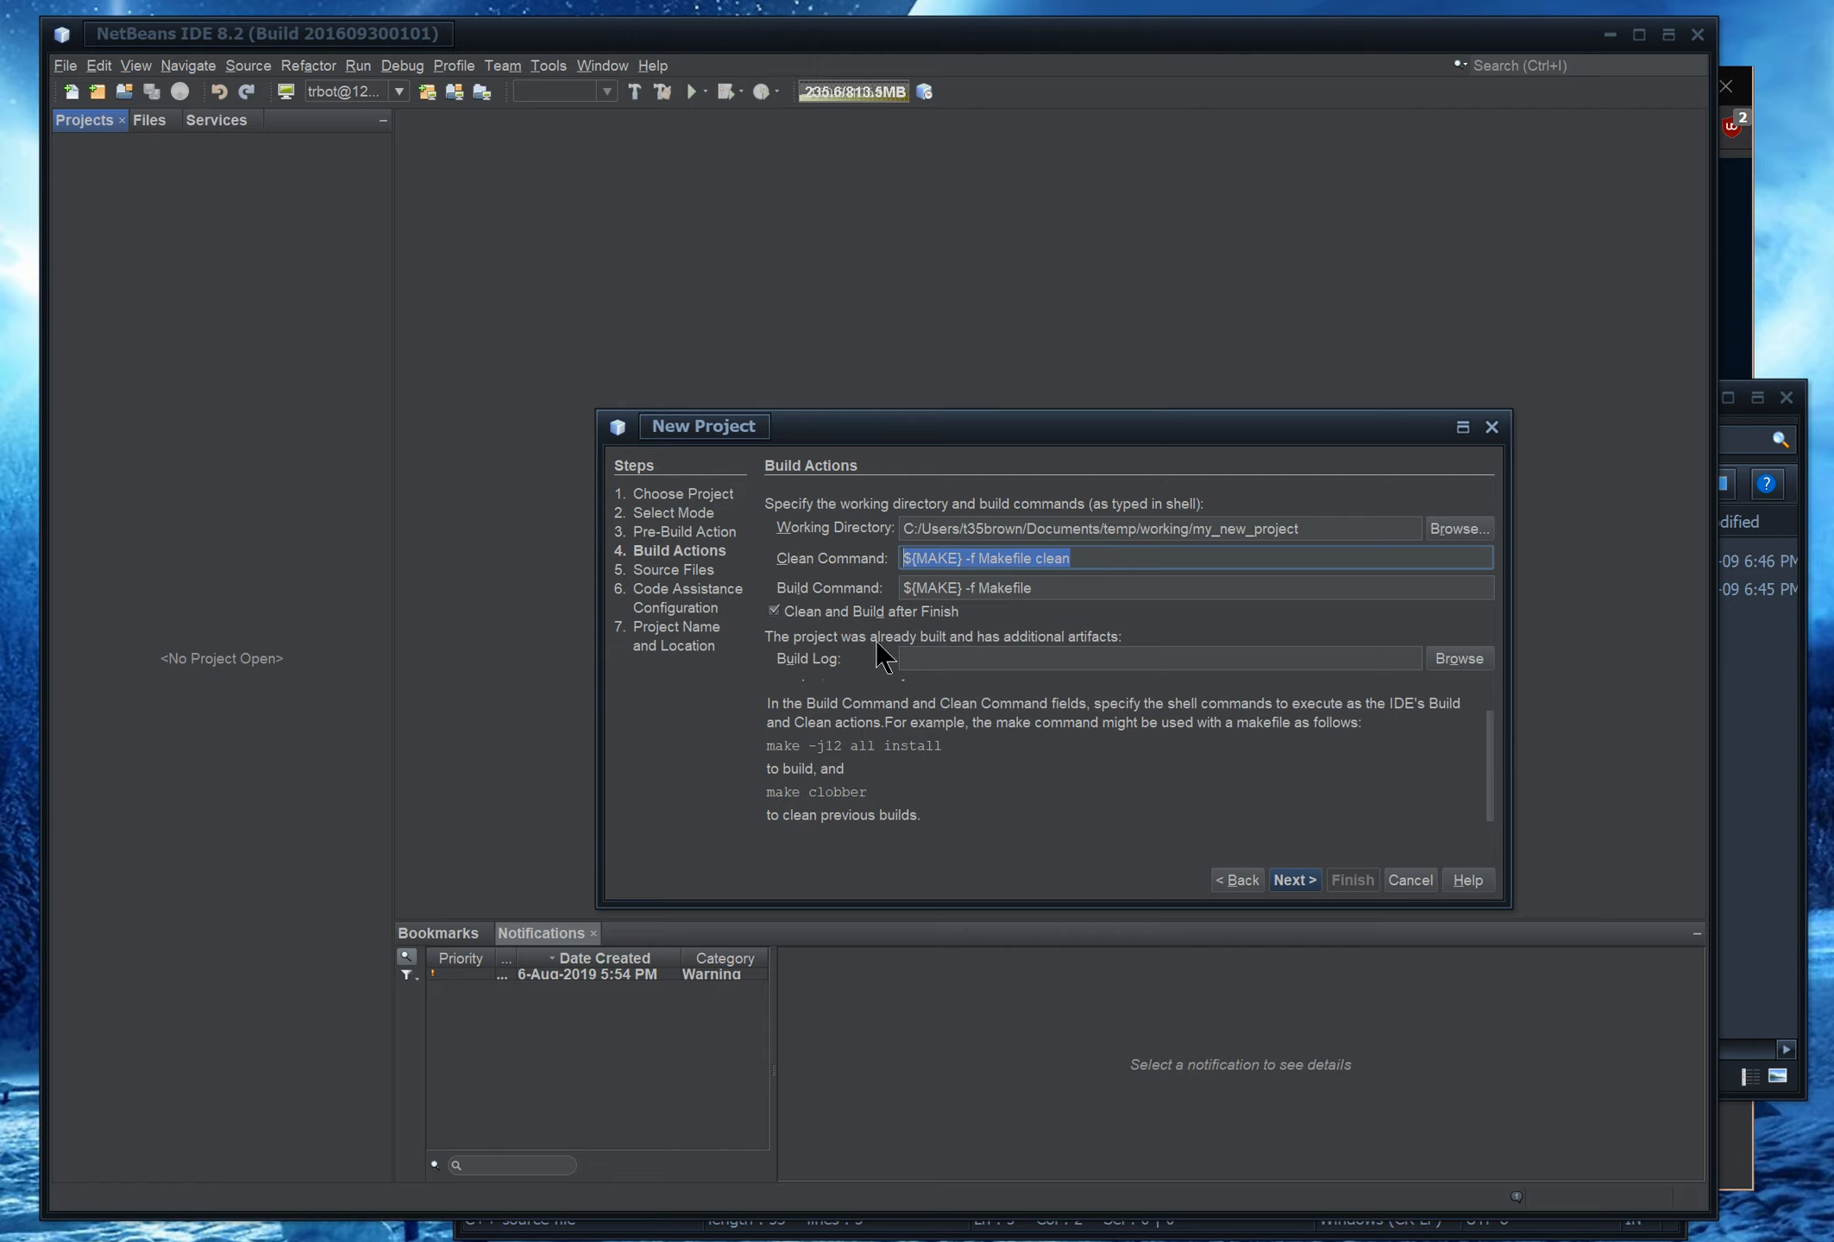
pyautogui.write('eh')
pyautogui.write('ho clean')
pyautogui.press('Tab')
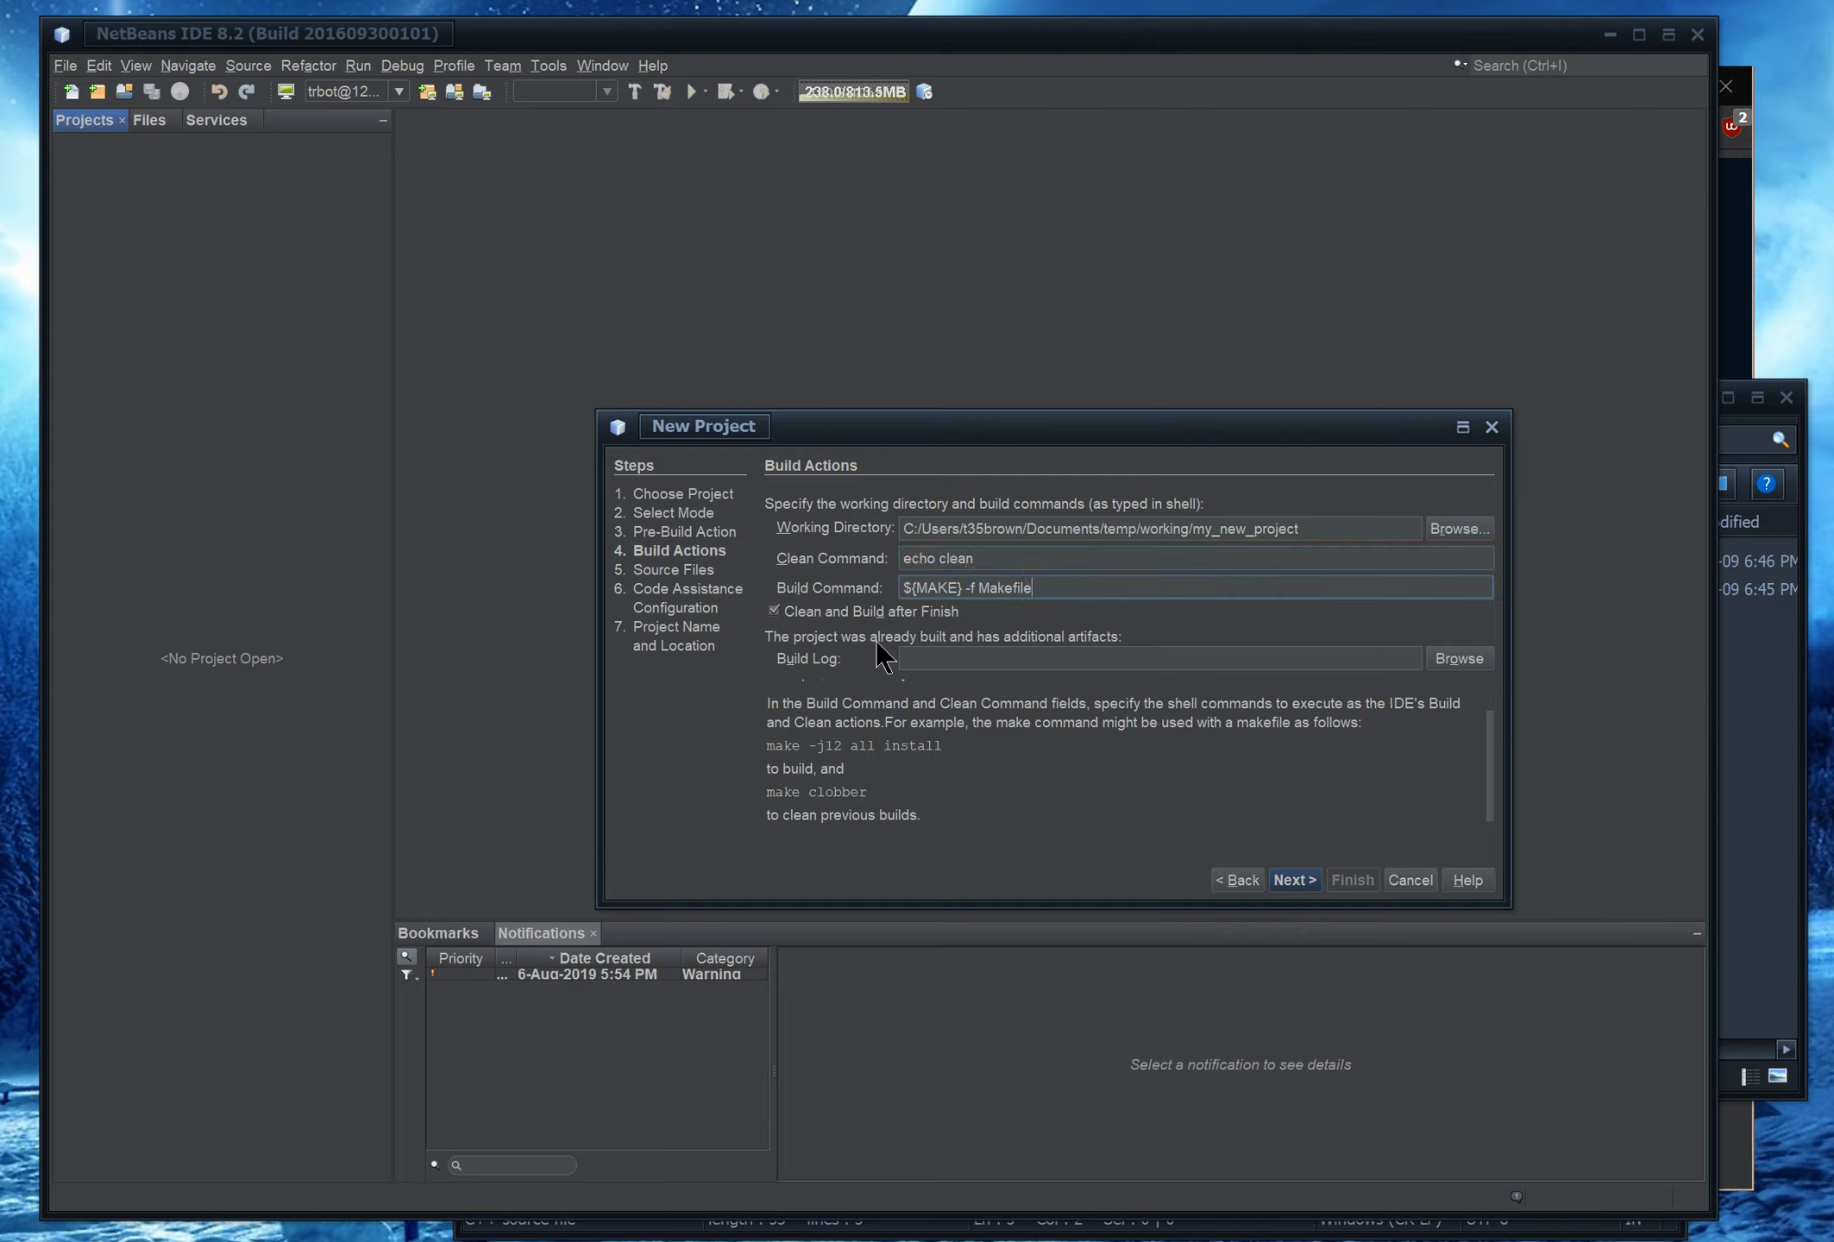
# Set the Build Command to "echo make" and continue to Source Files with Clean and Build after Finish enabled
pyautogui.hotkey('ctrl', 'a')
pyautogui.write('ec')
pyautogui.tripleClick(988, 586)
pyautogui.click(1011, 530)
pyautogui.moveTo(1022, 564); pyautogui.dragTo(856, 587)
pyautogui.click(1010, 567)
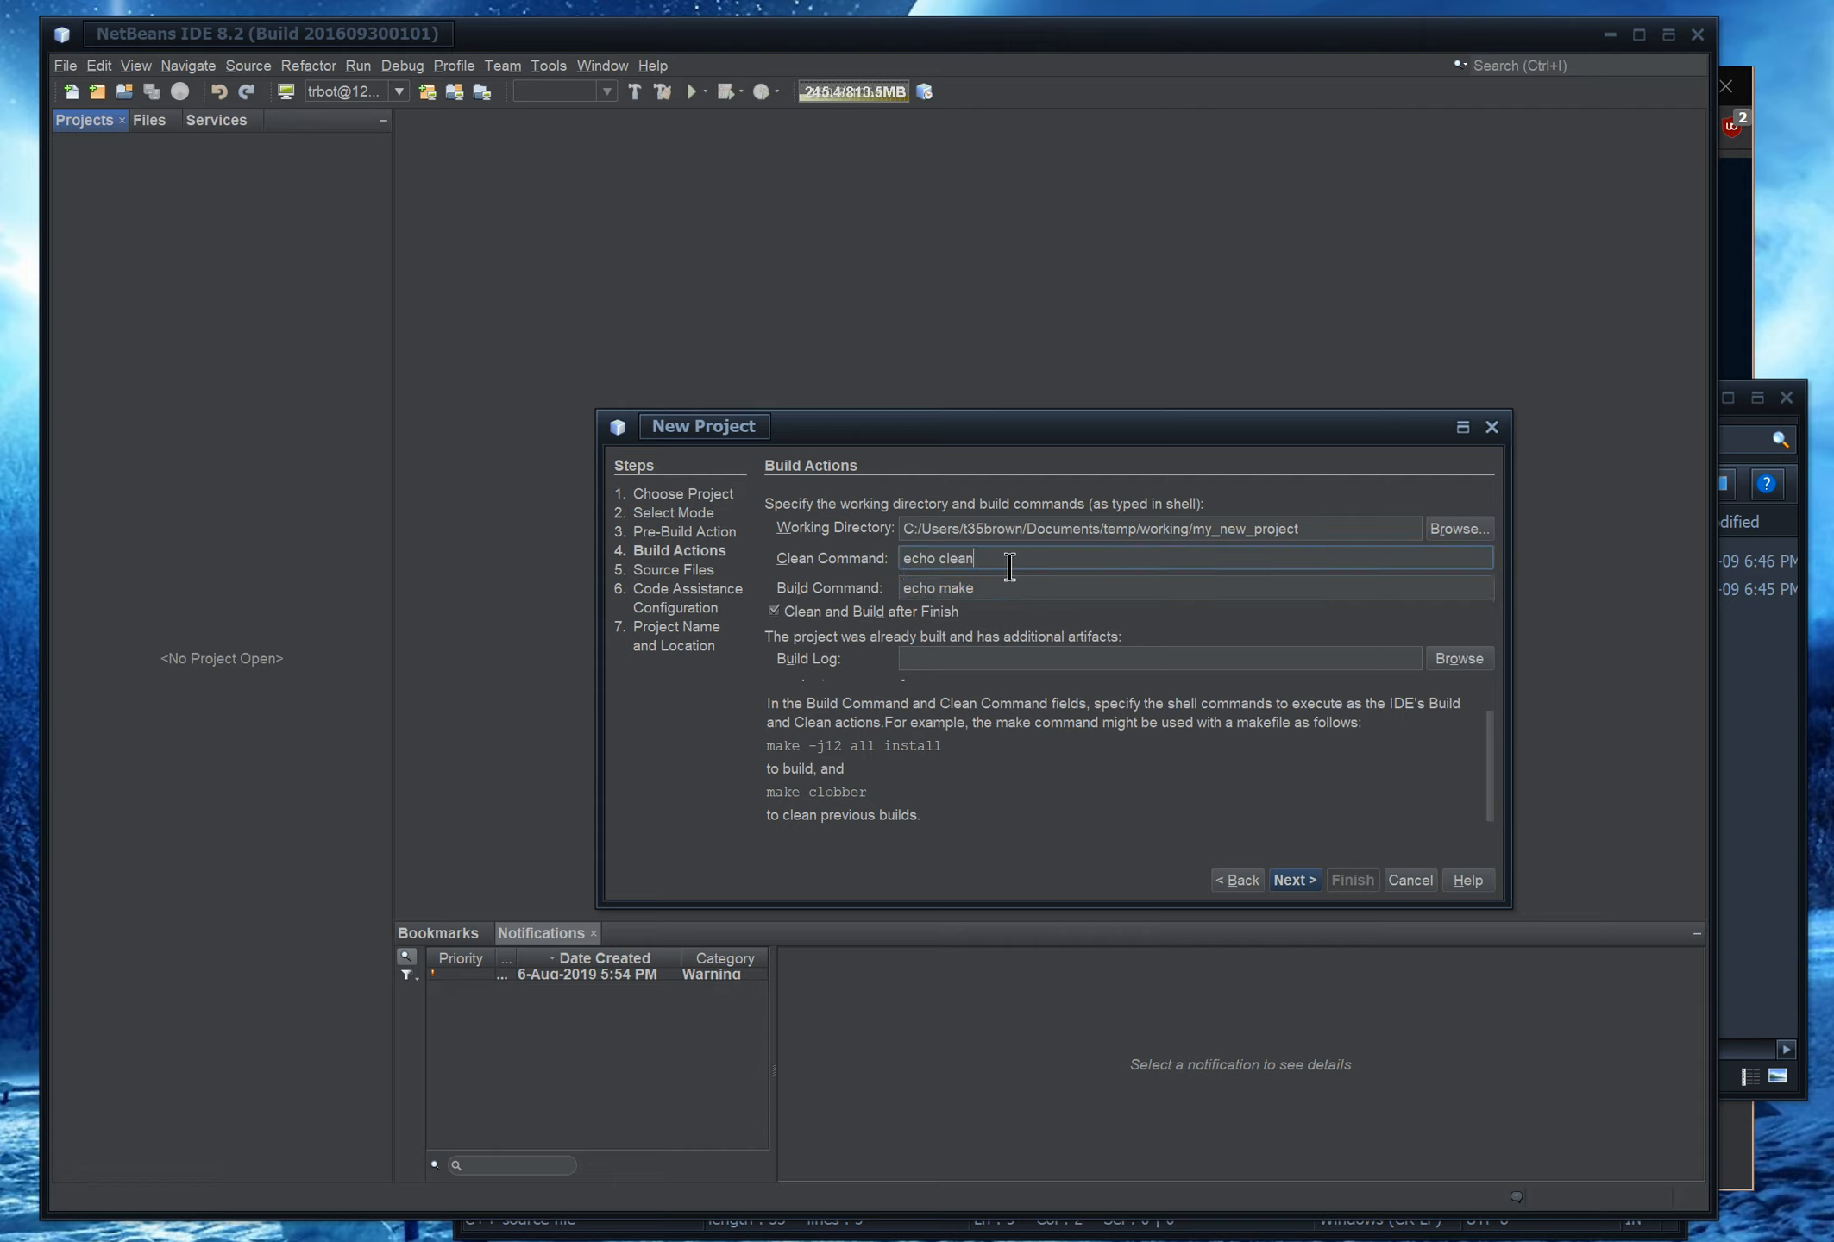
pyautogui.click(1003, 585)
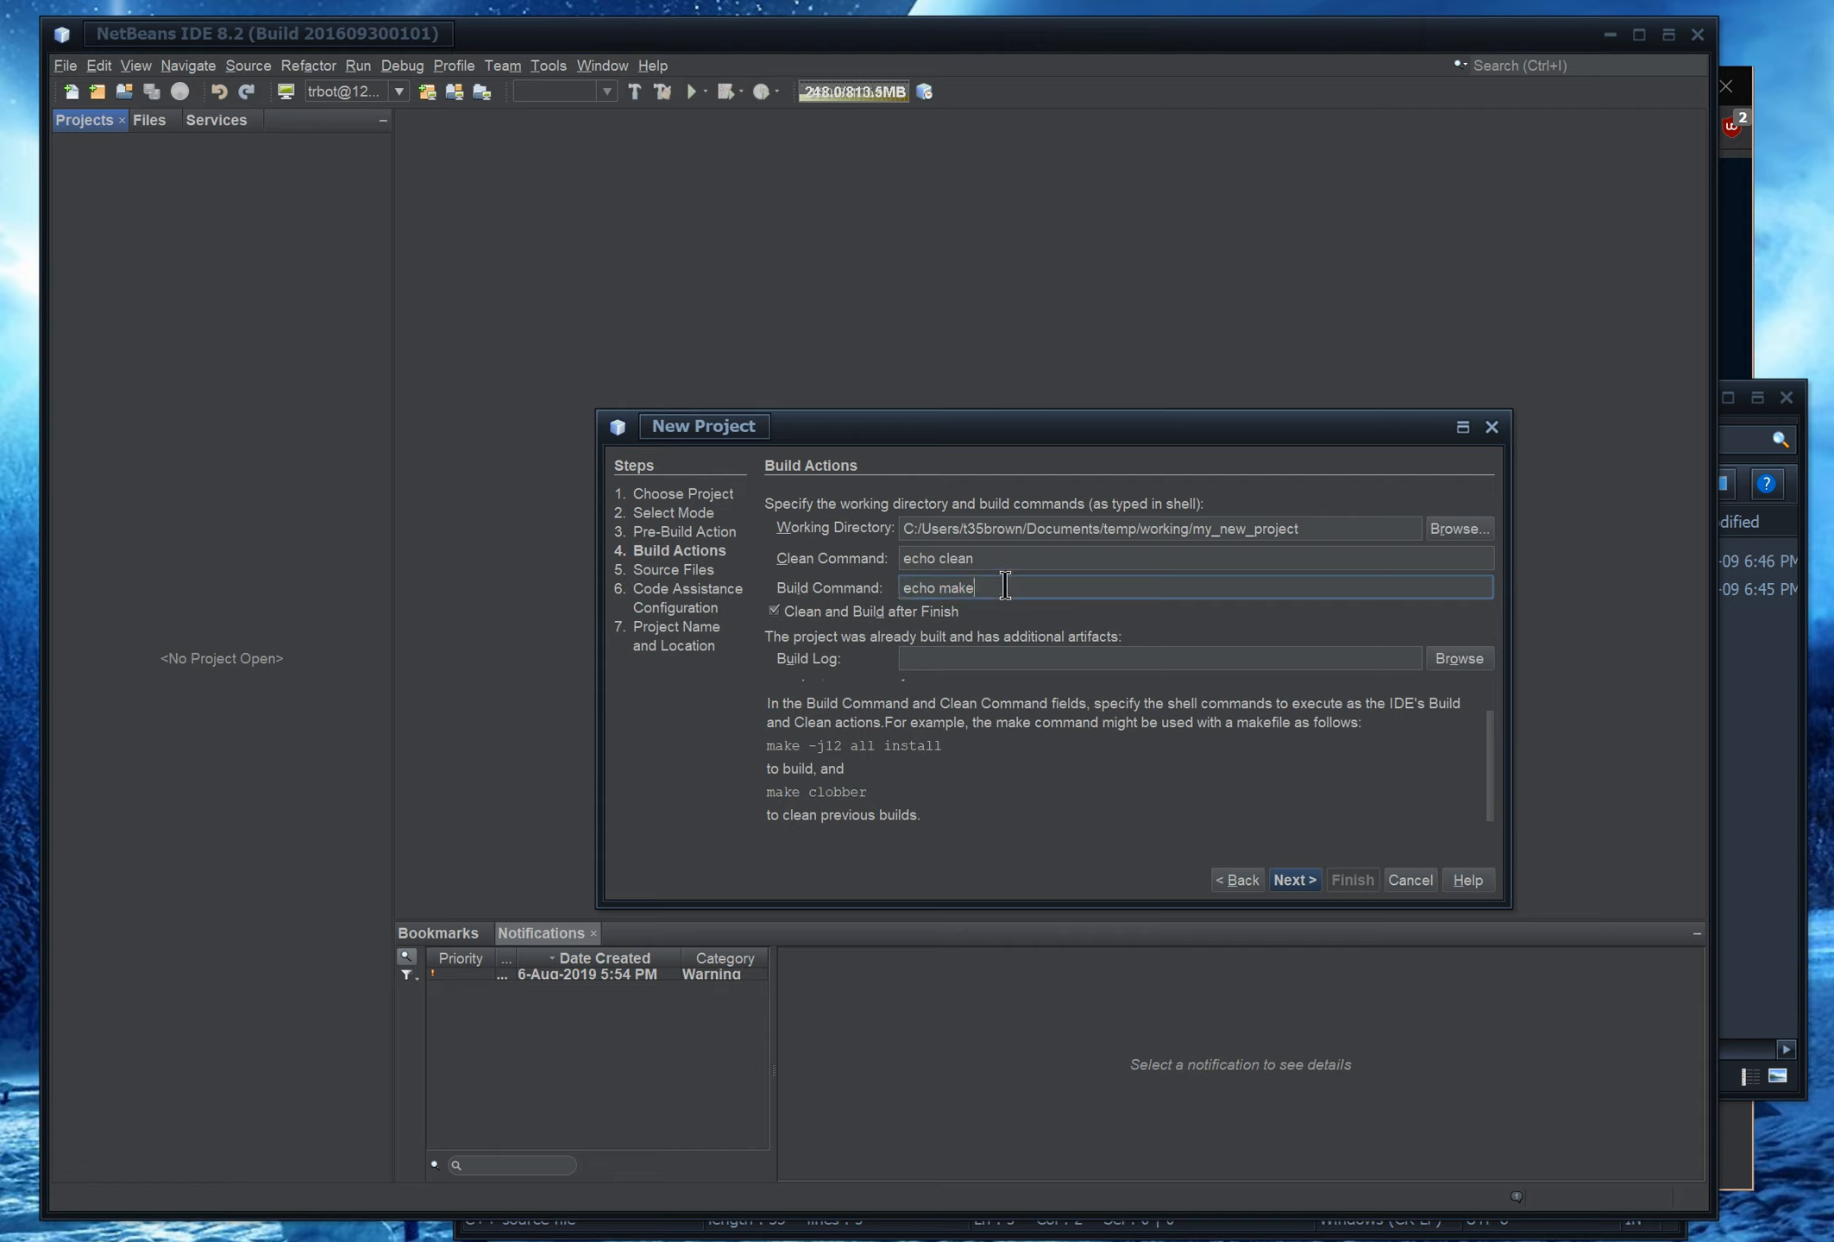
pyautogui.doubleClick(777, 612)
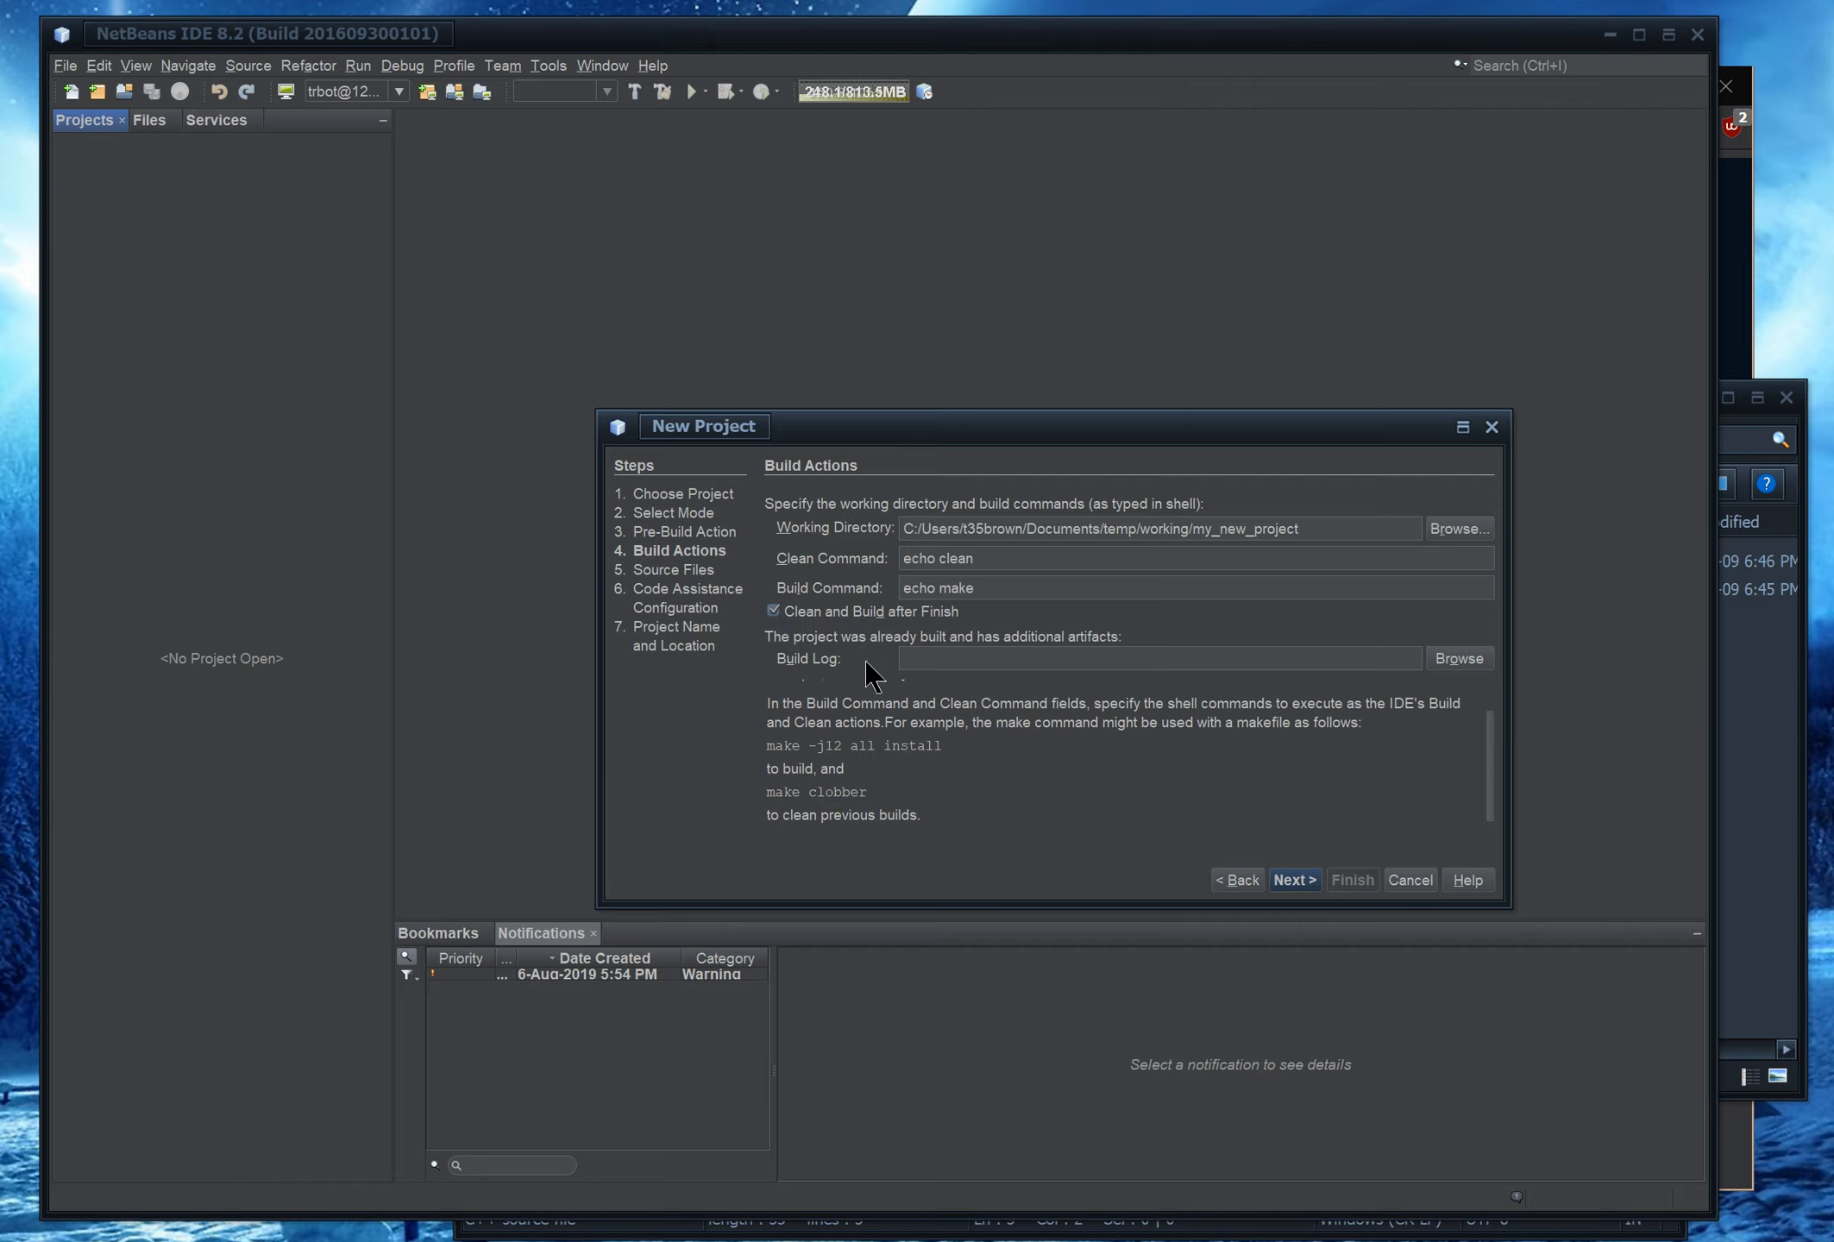
pyautogui.click(1296, 882)
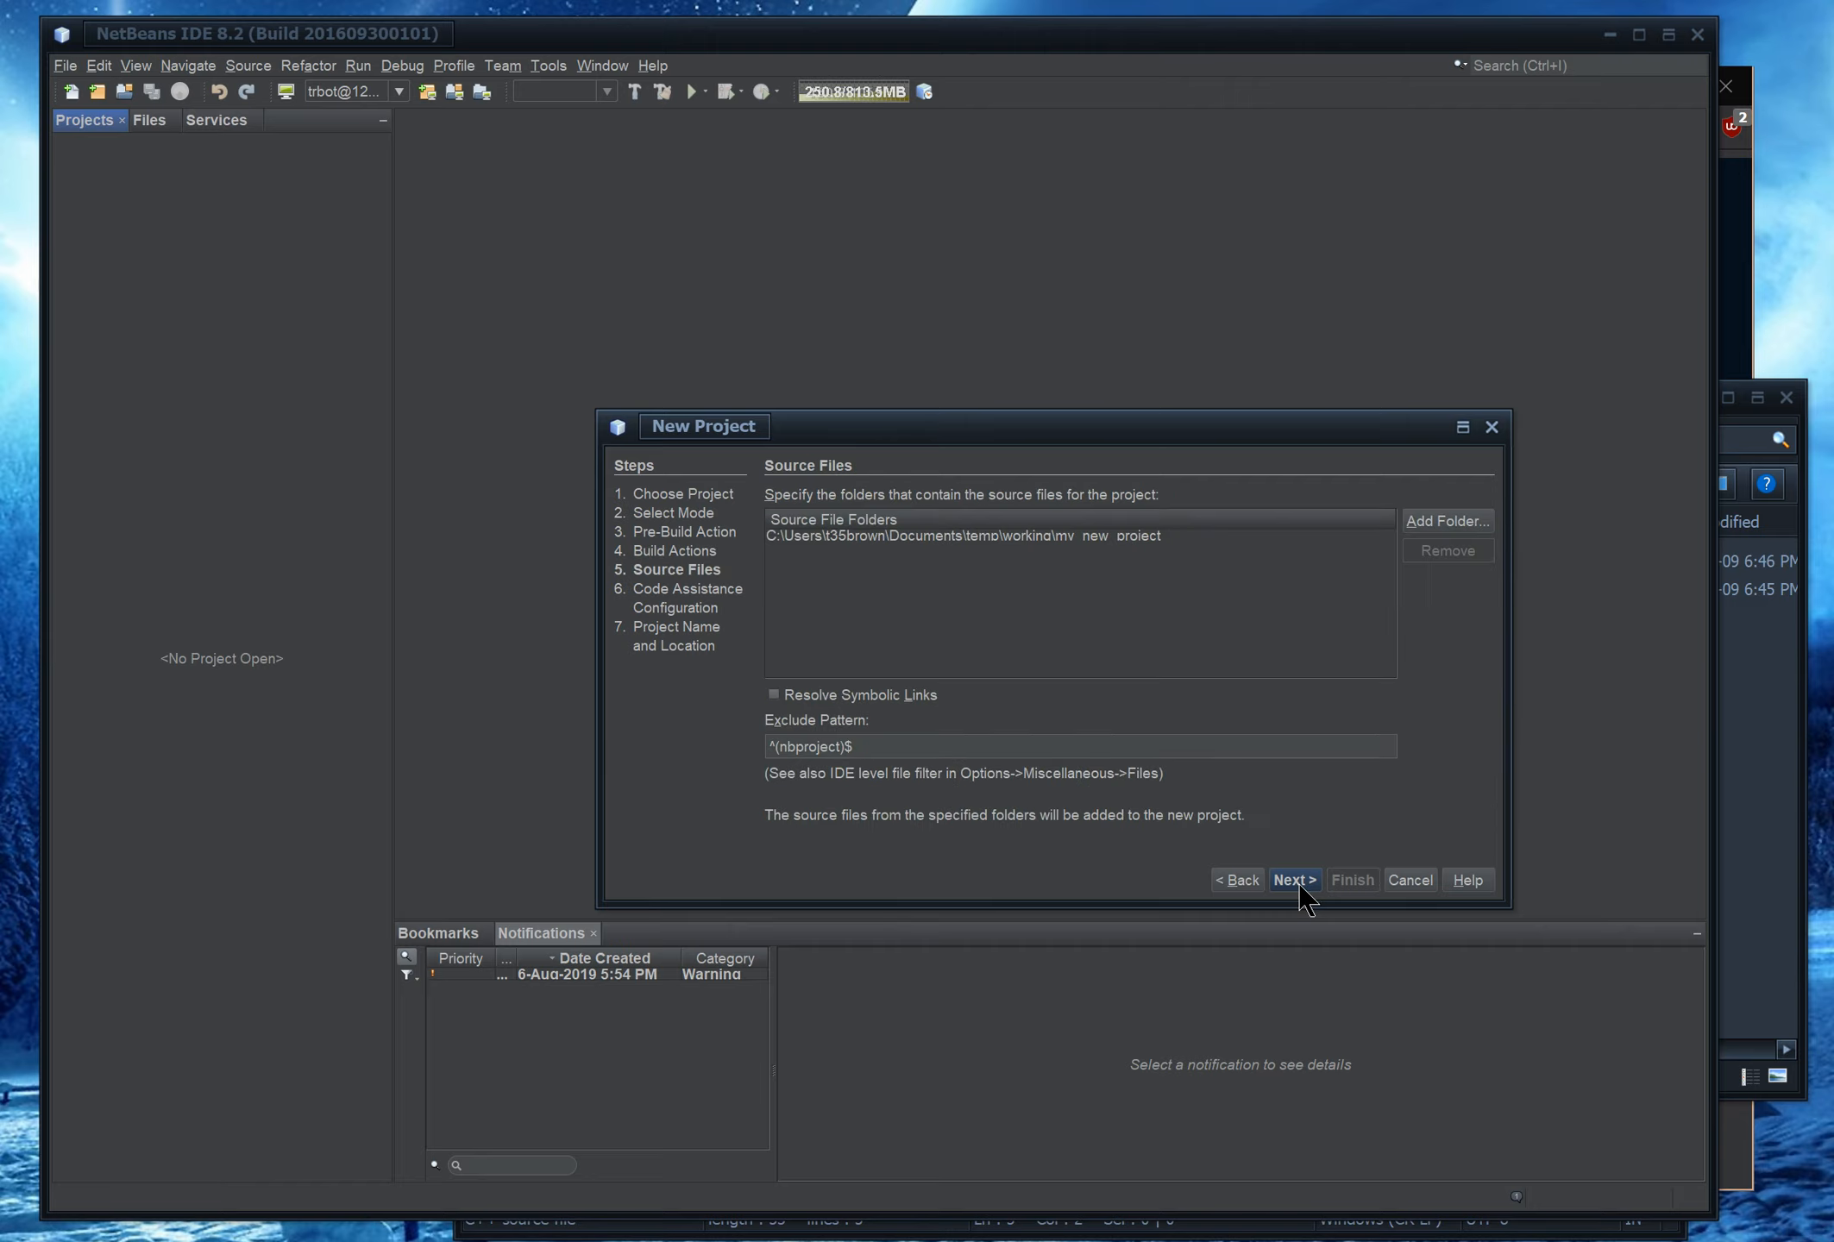
# Check the listed source file folder against the contents of my_new_project in the Explorer window
pyautogui.click(1107, 546)
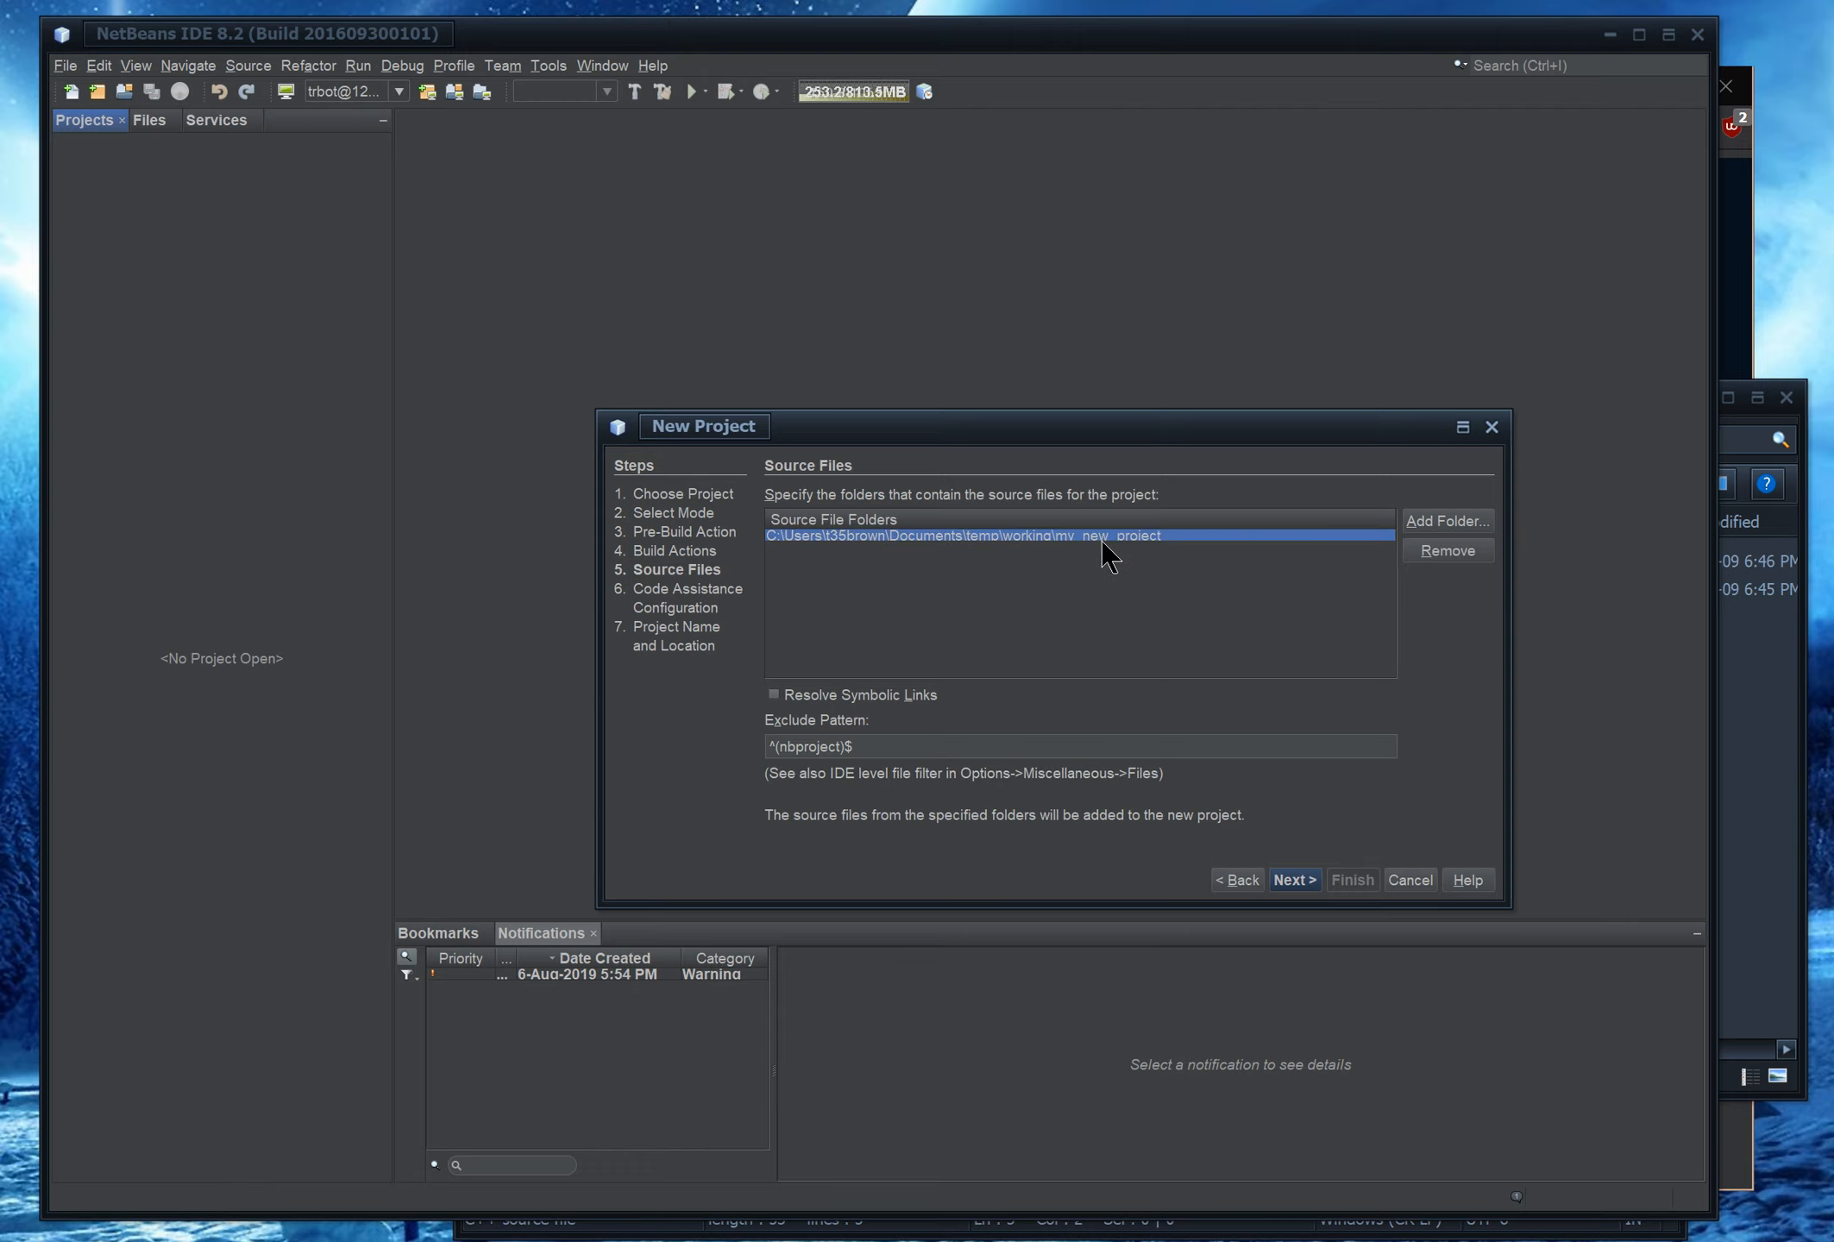
pyautogui.click(1735, 743)
pyautogui.moveTo(1426, 650); pyautogui.dragTo(1311, 565)
pyautogui.click(1369, 668)
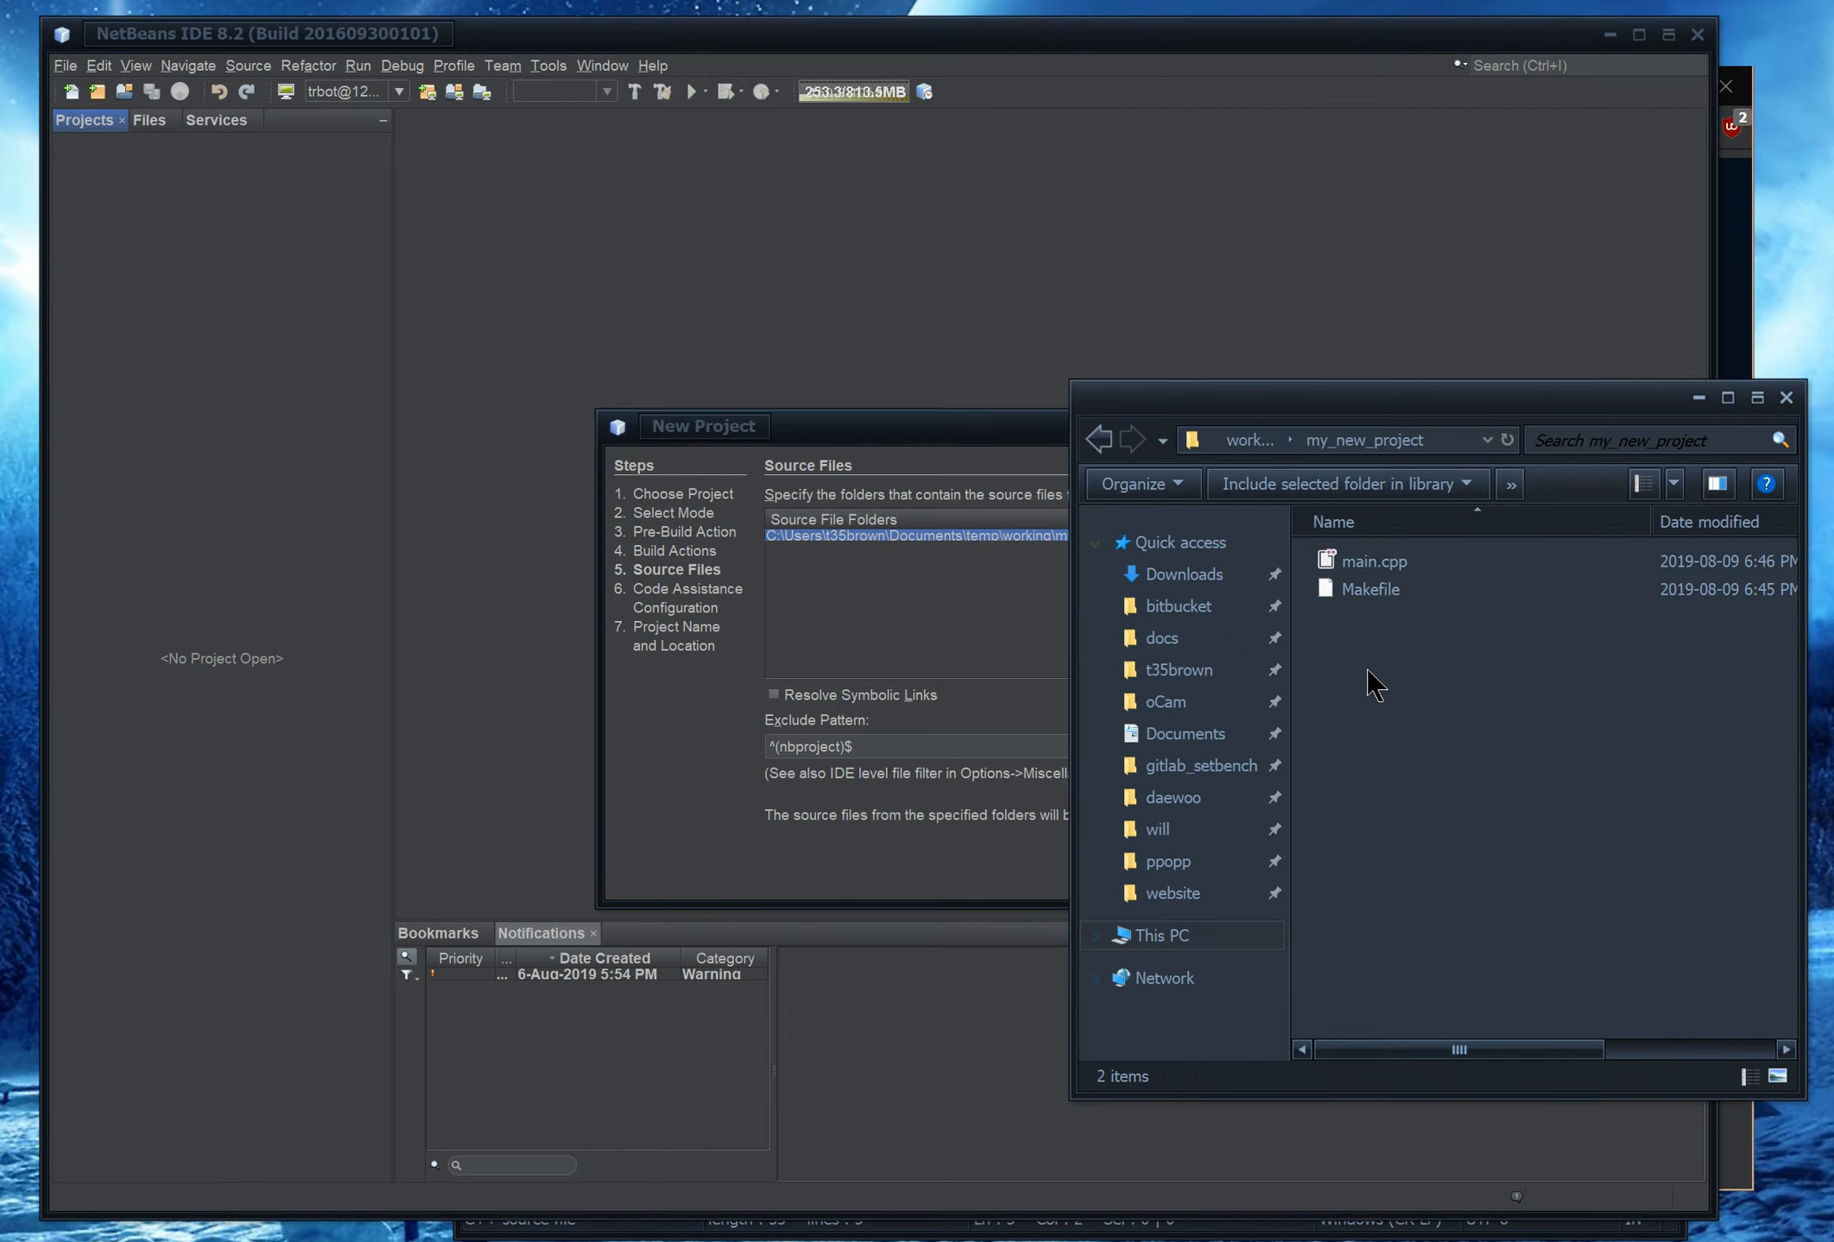
pyautogui.click(993, 636)
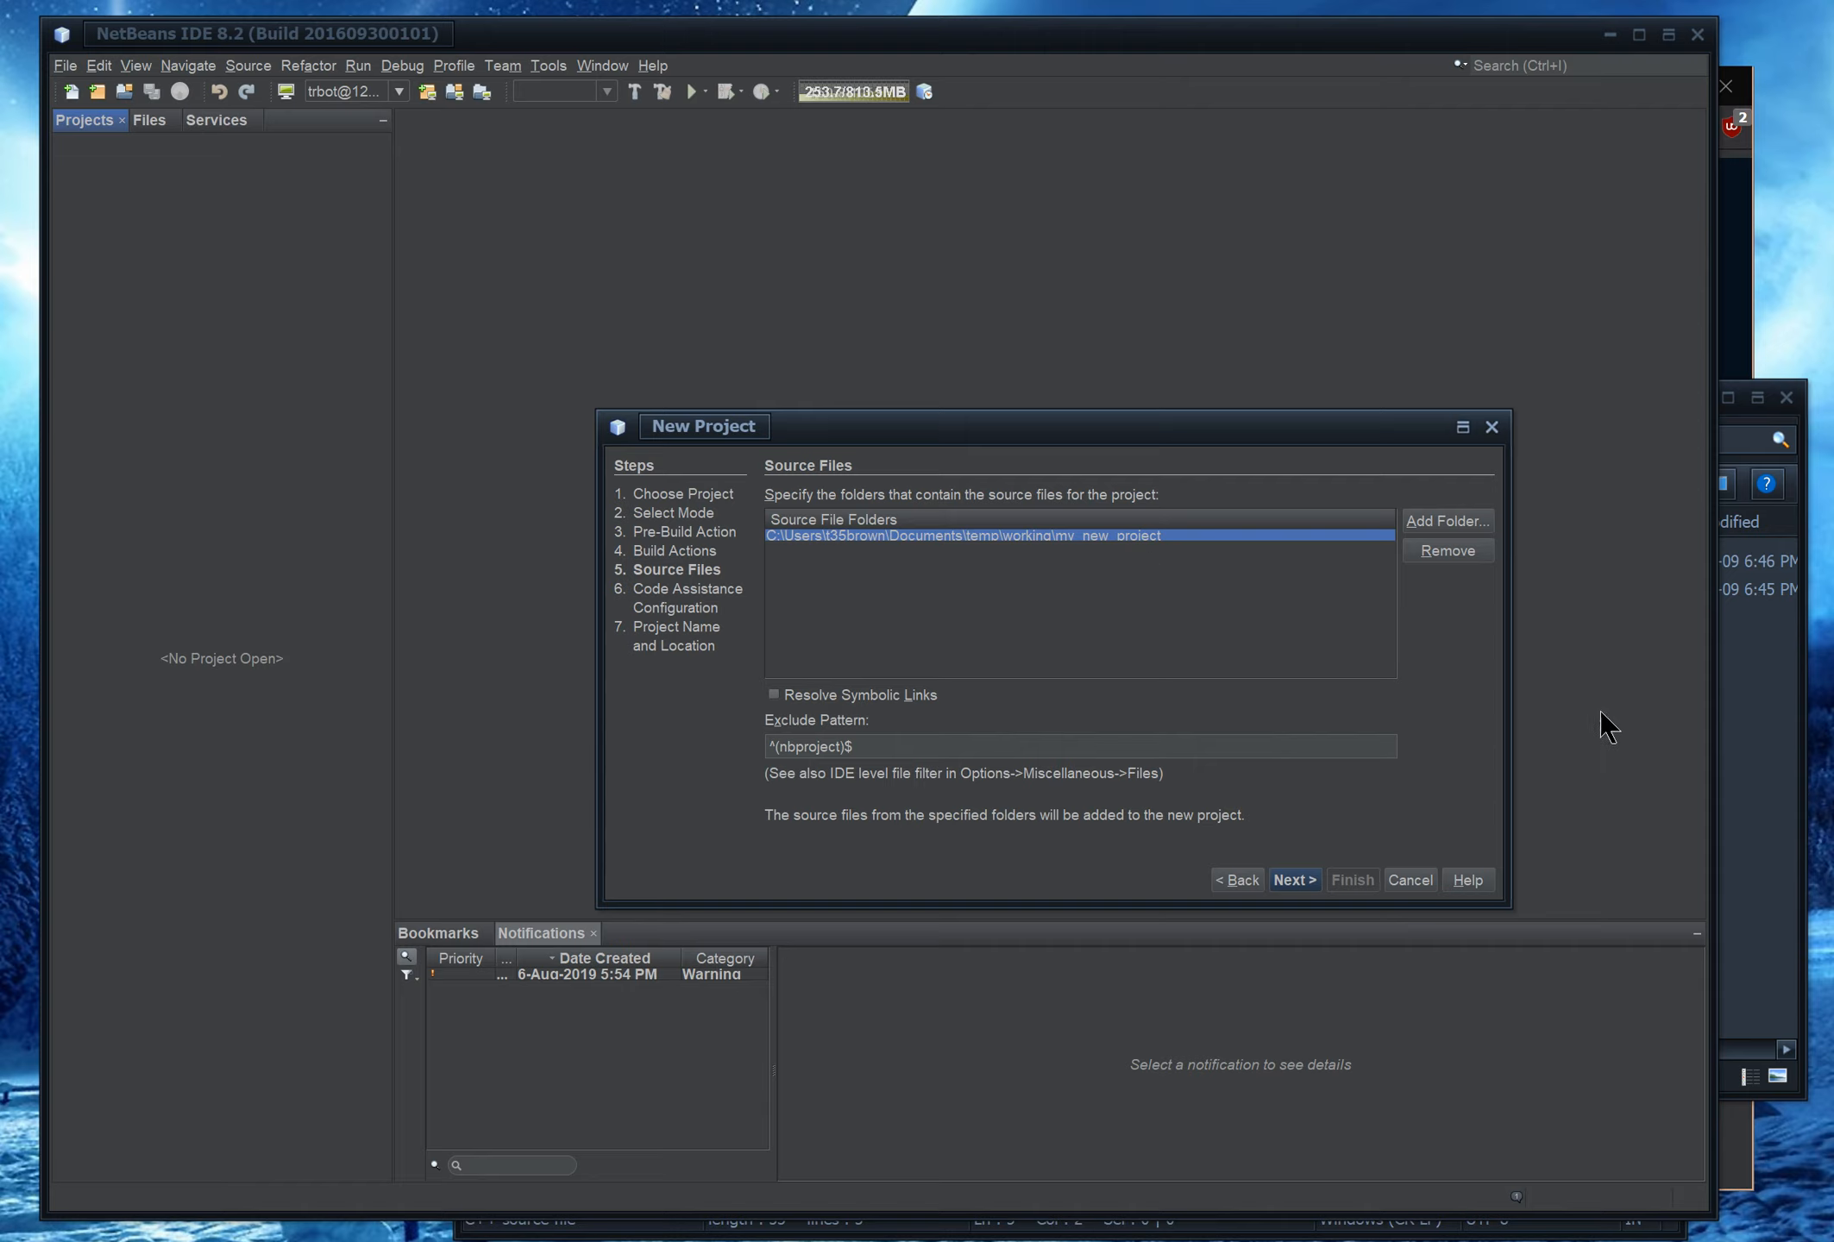
# Accept my_new_project as the source folder and continue to Project Name and Location with Automatic Configuration for code assistance
pyautogui.click(1741, 759)
pyautogui.click(919, 627)
pyautogui.click(1291, 881)
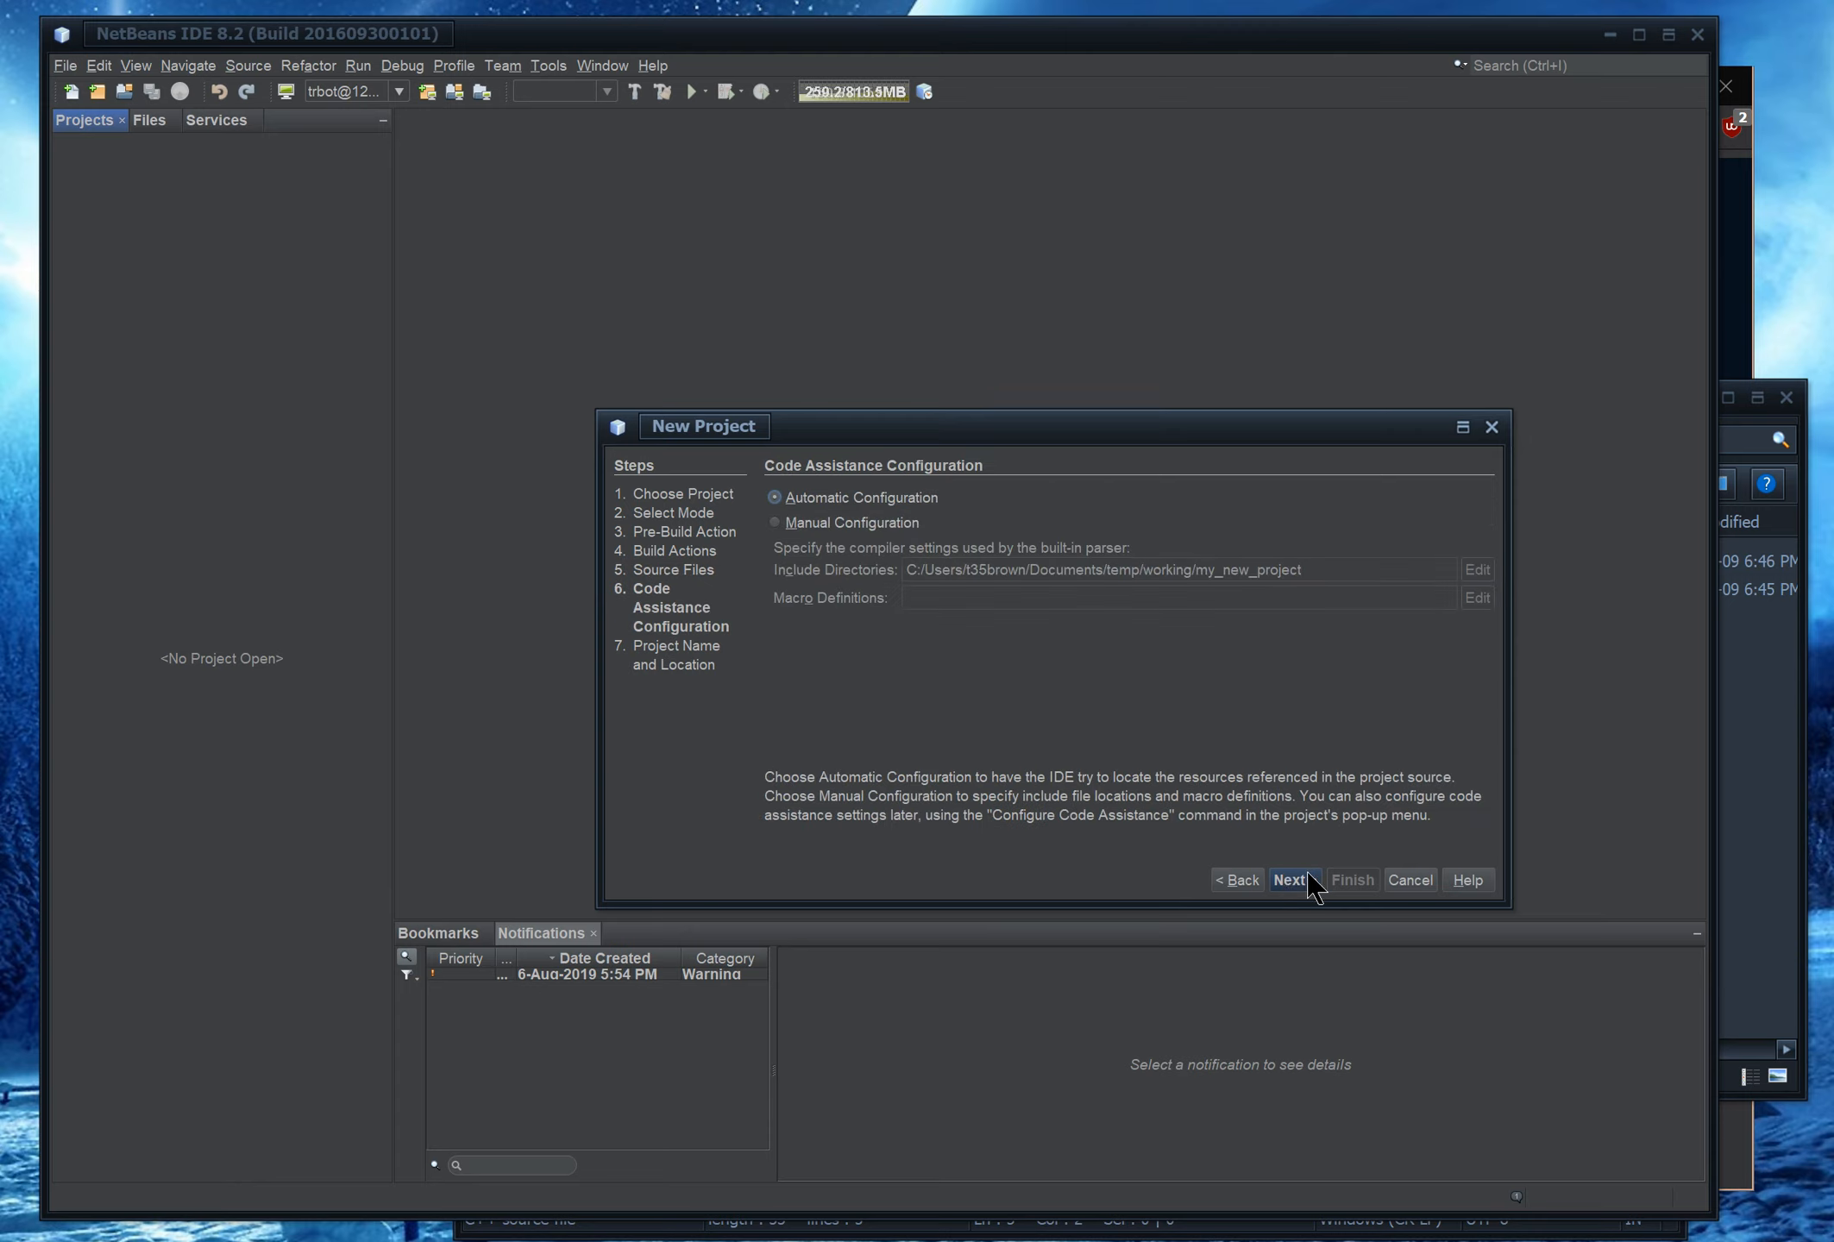
pyautogui.click(1294, 880)
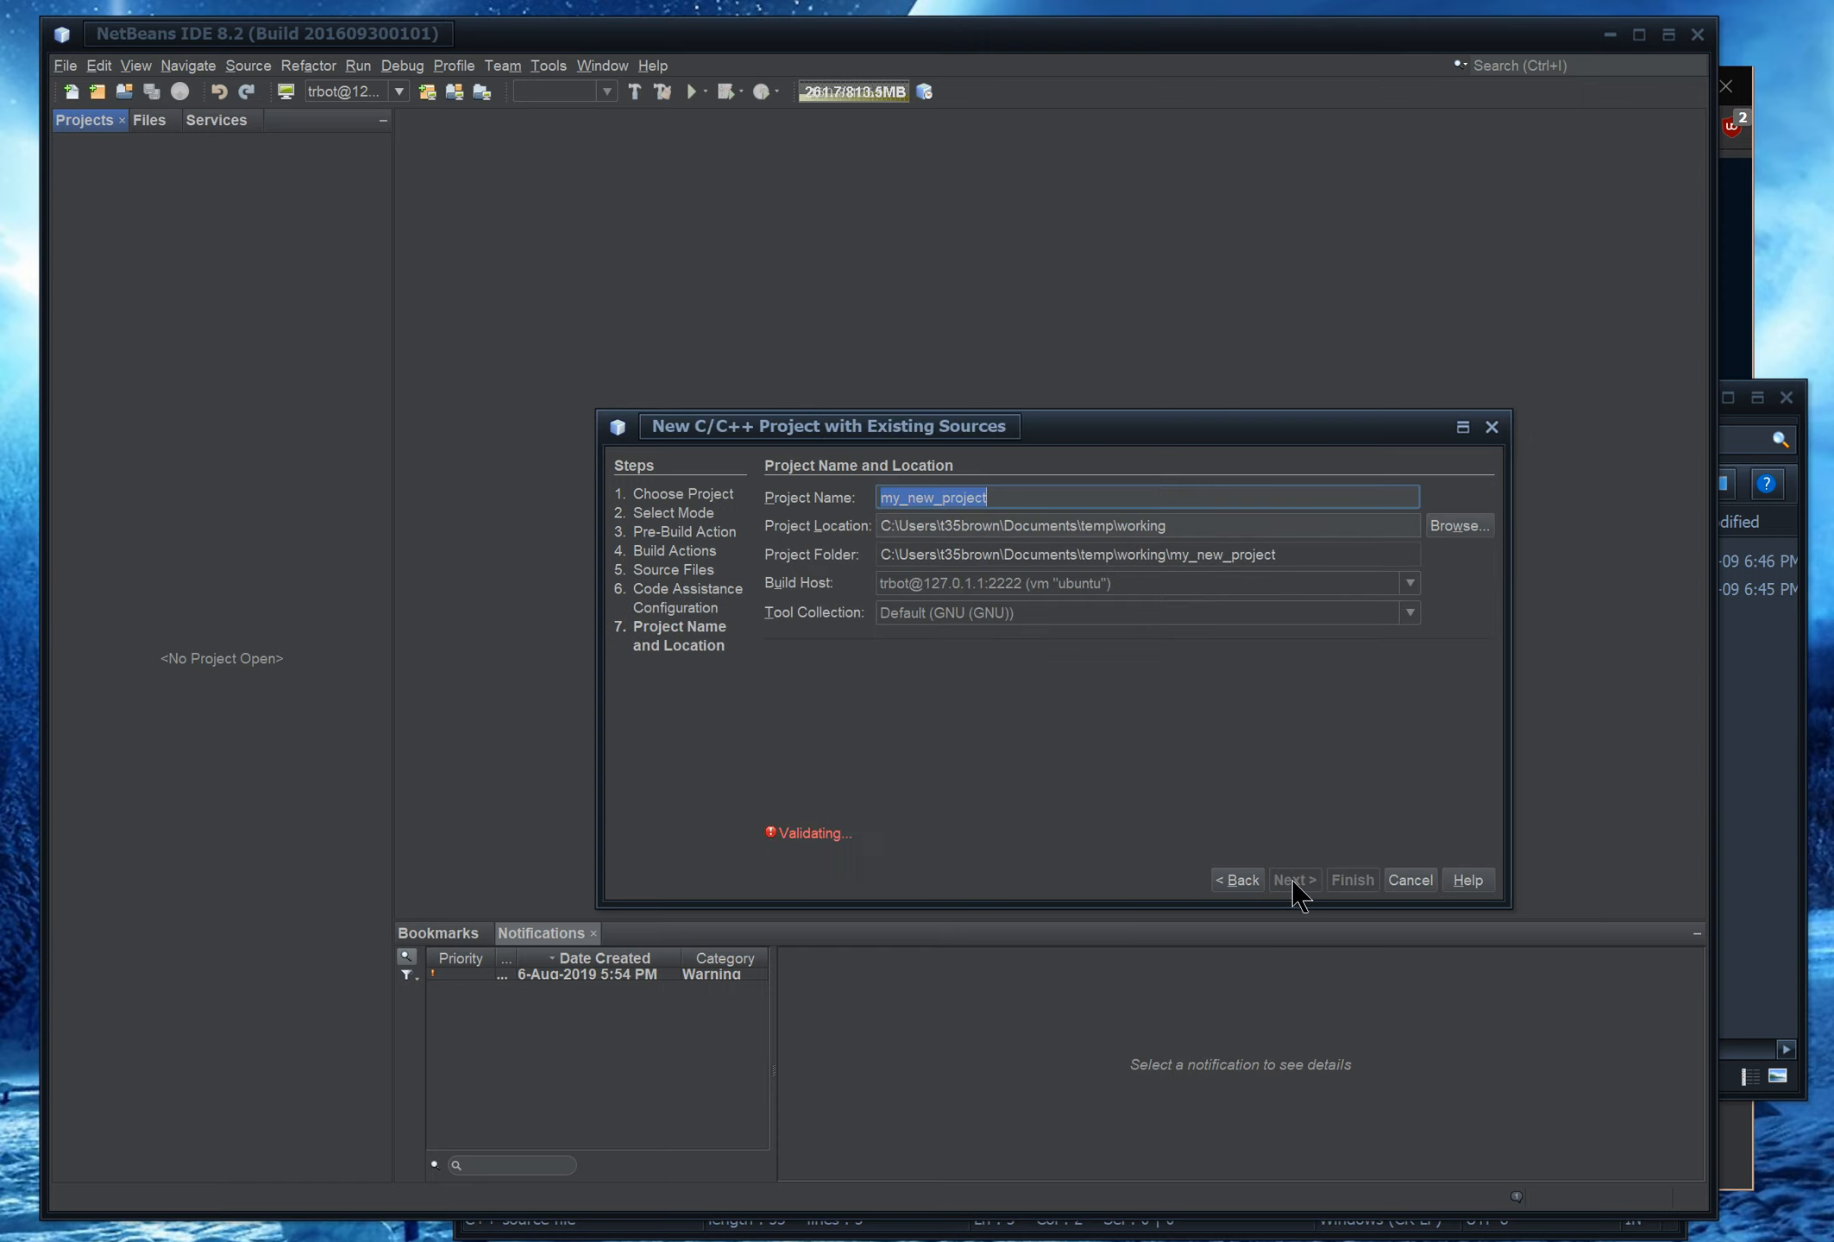
# Check the project folder against its contents in Explorer and finish creating the project as my_new_project
pyautogui.click(999, 494)
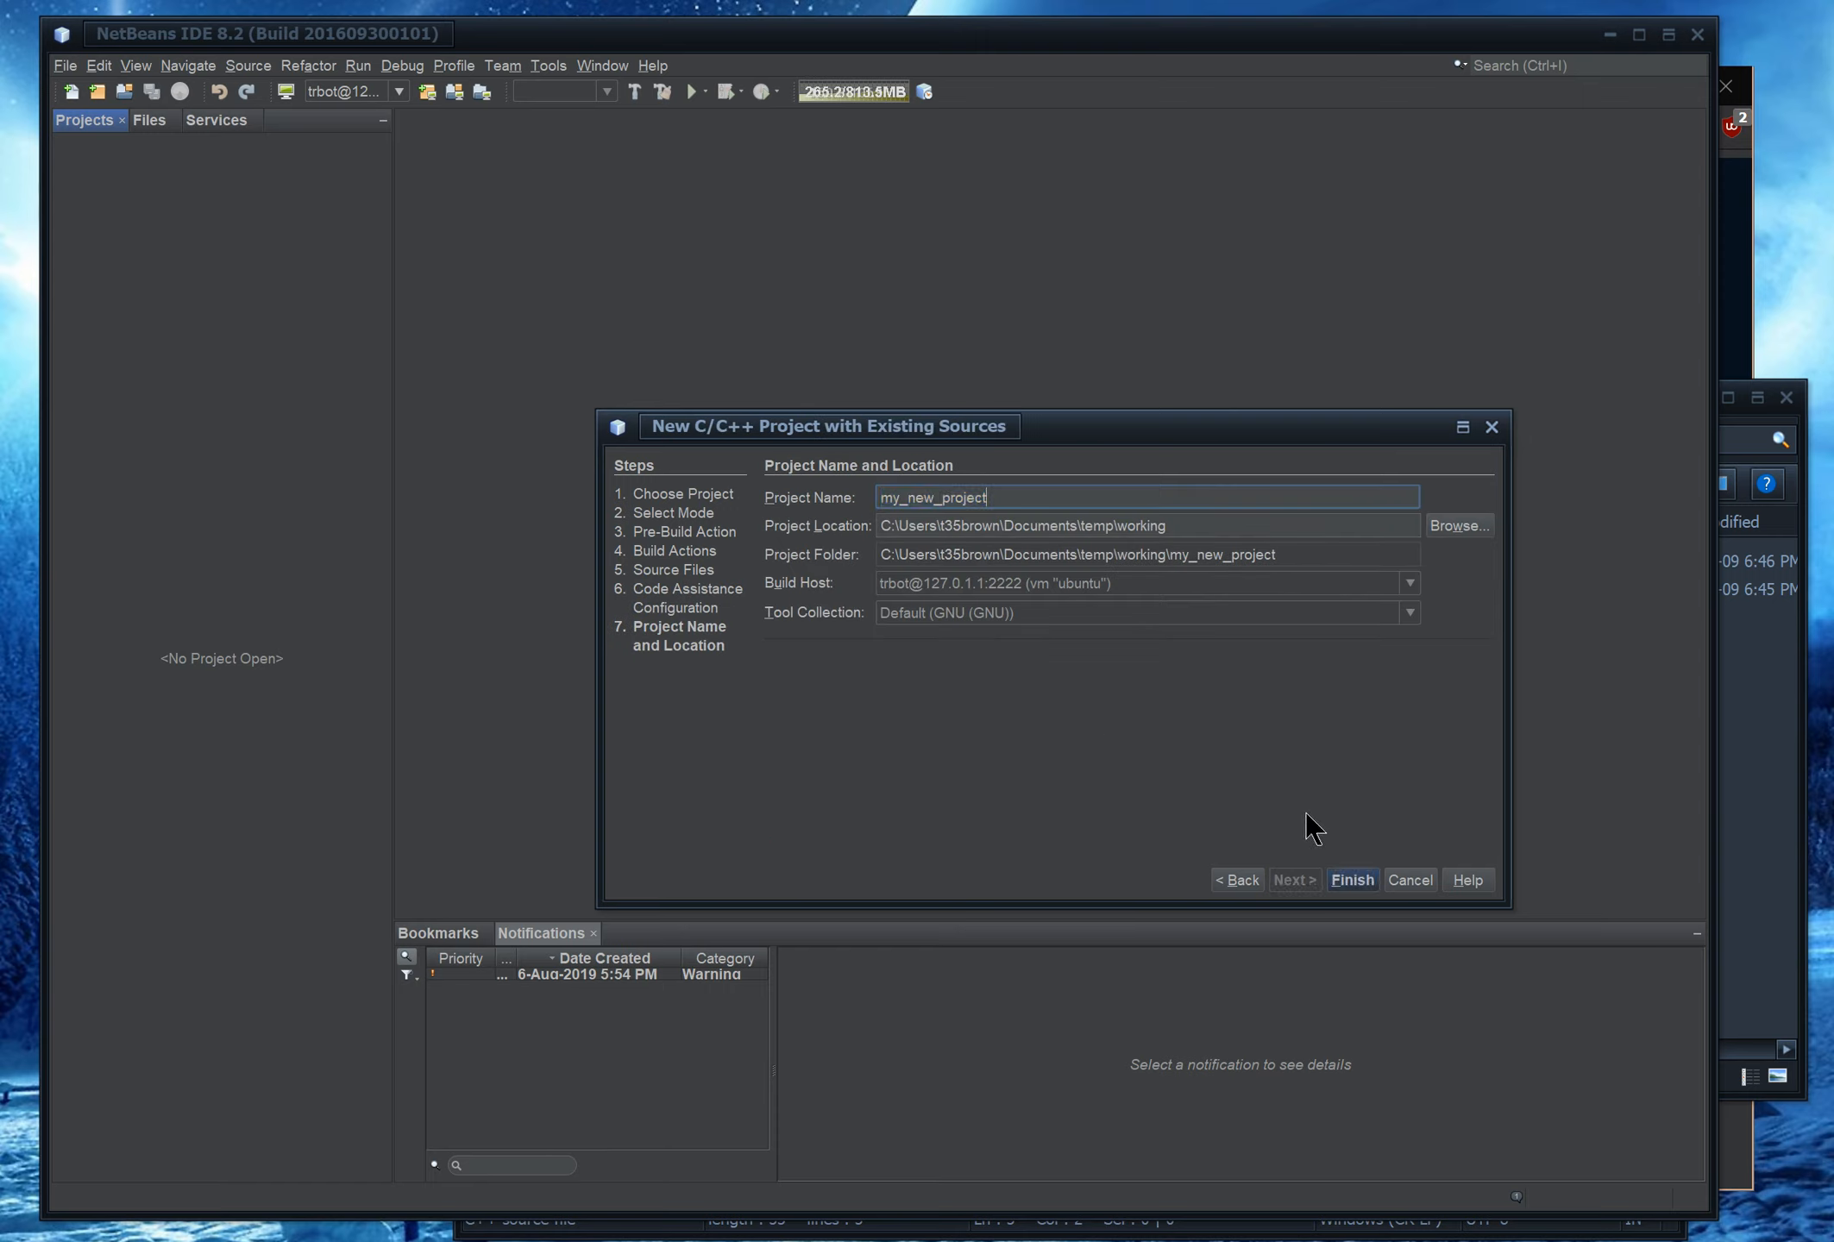
pyautogui.moveTo(1291, 555); pyautogui.dragTo(1171, 557)
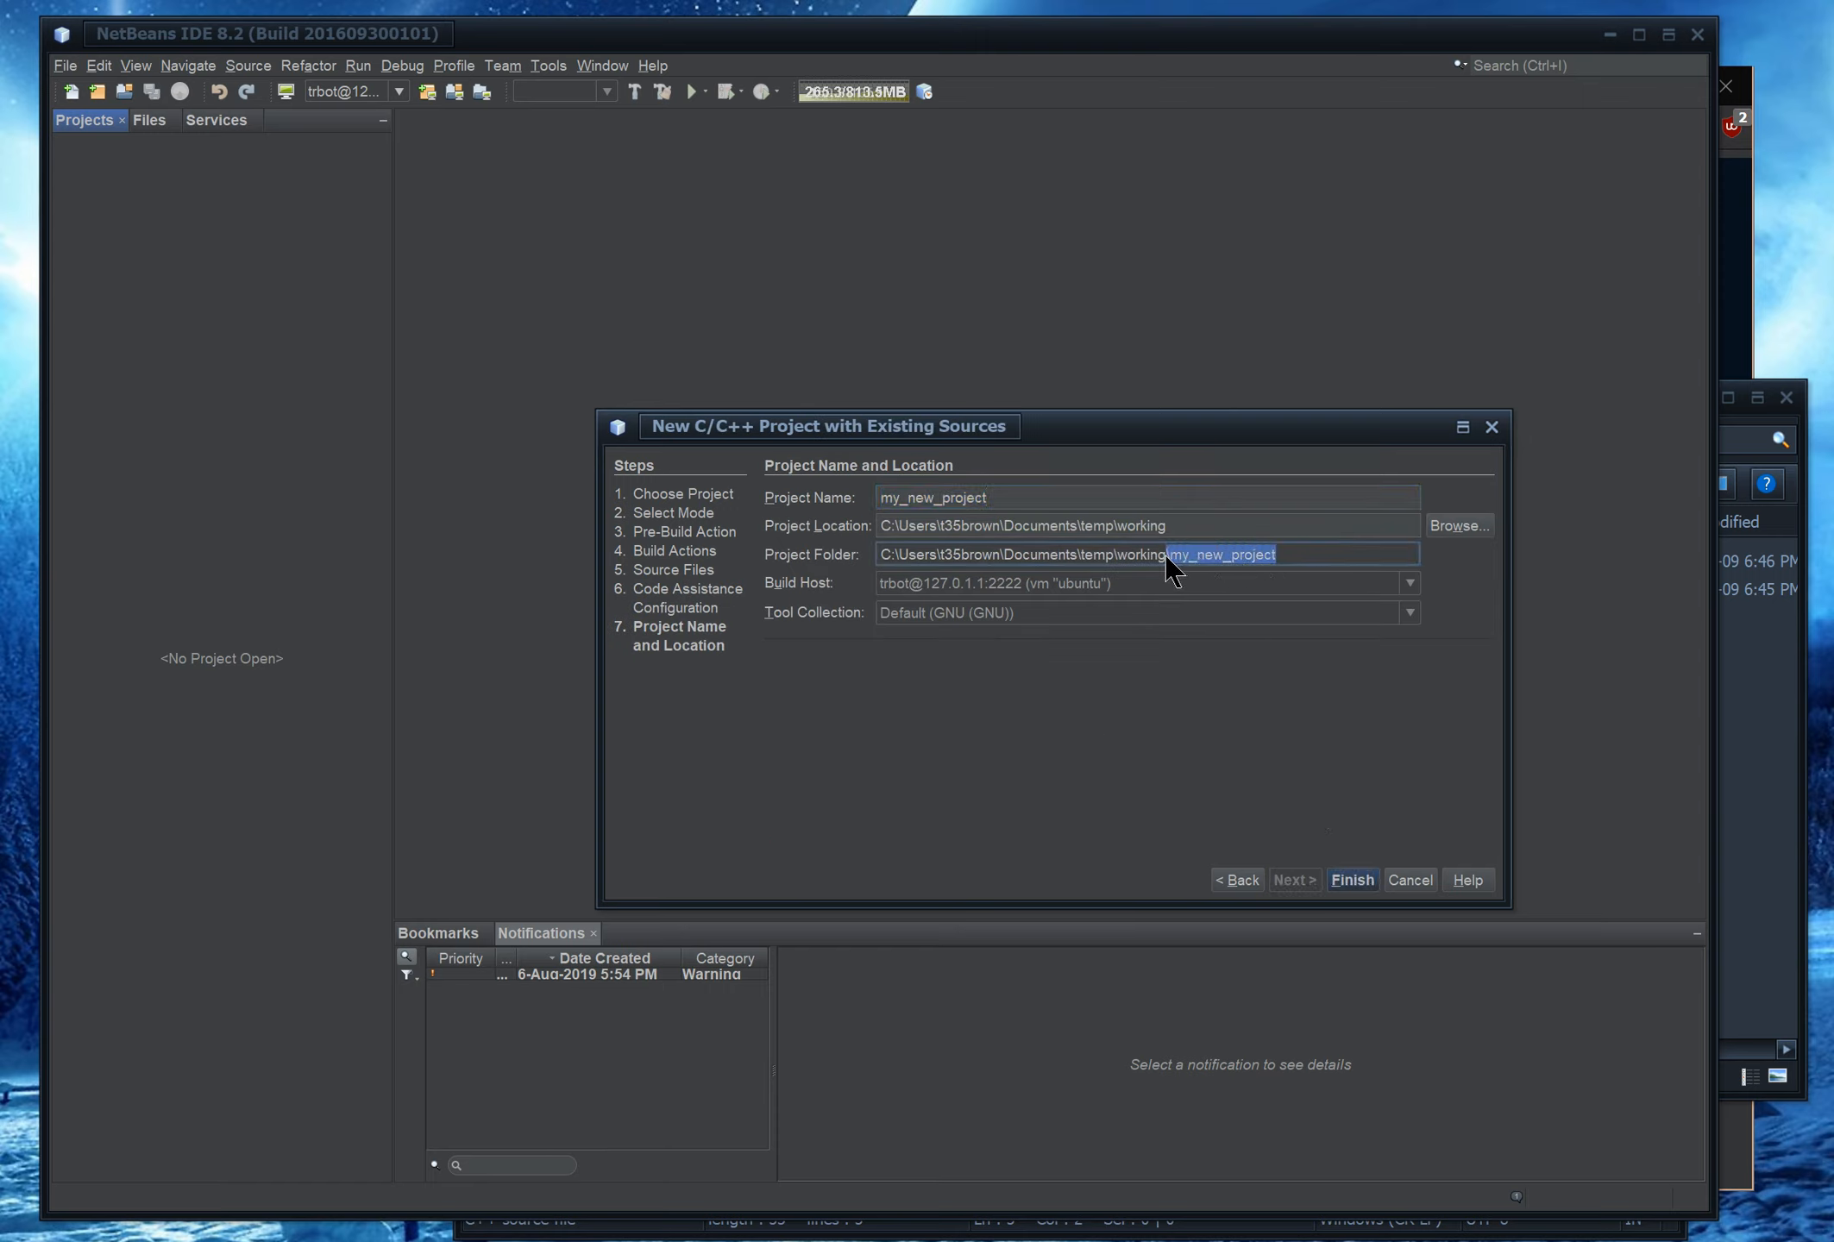
pyautogui.click(1733, 833)
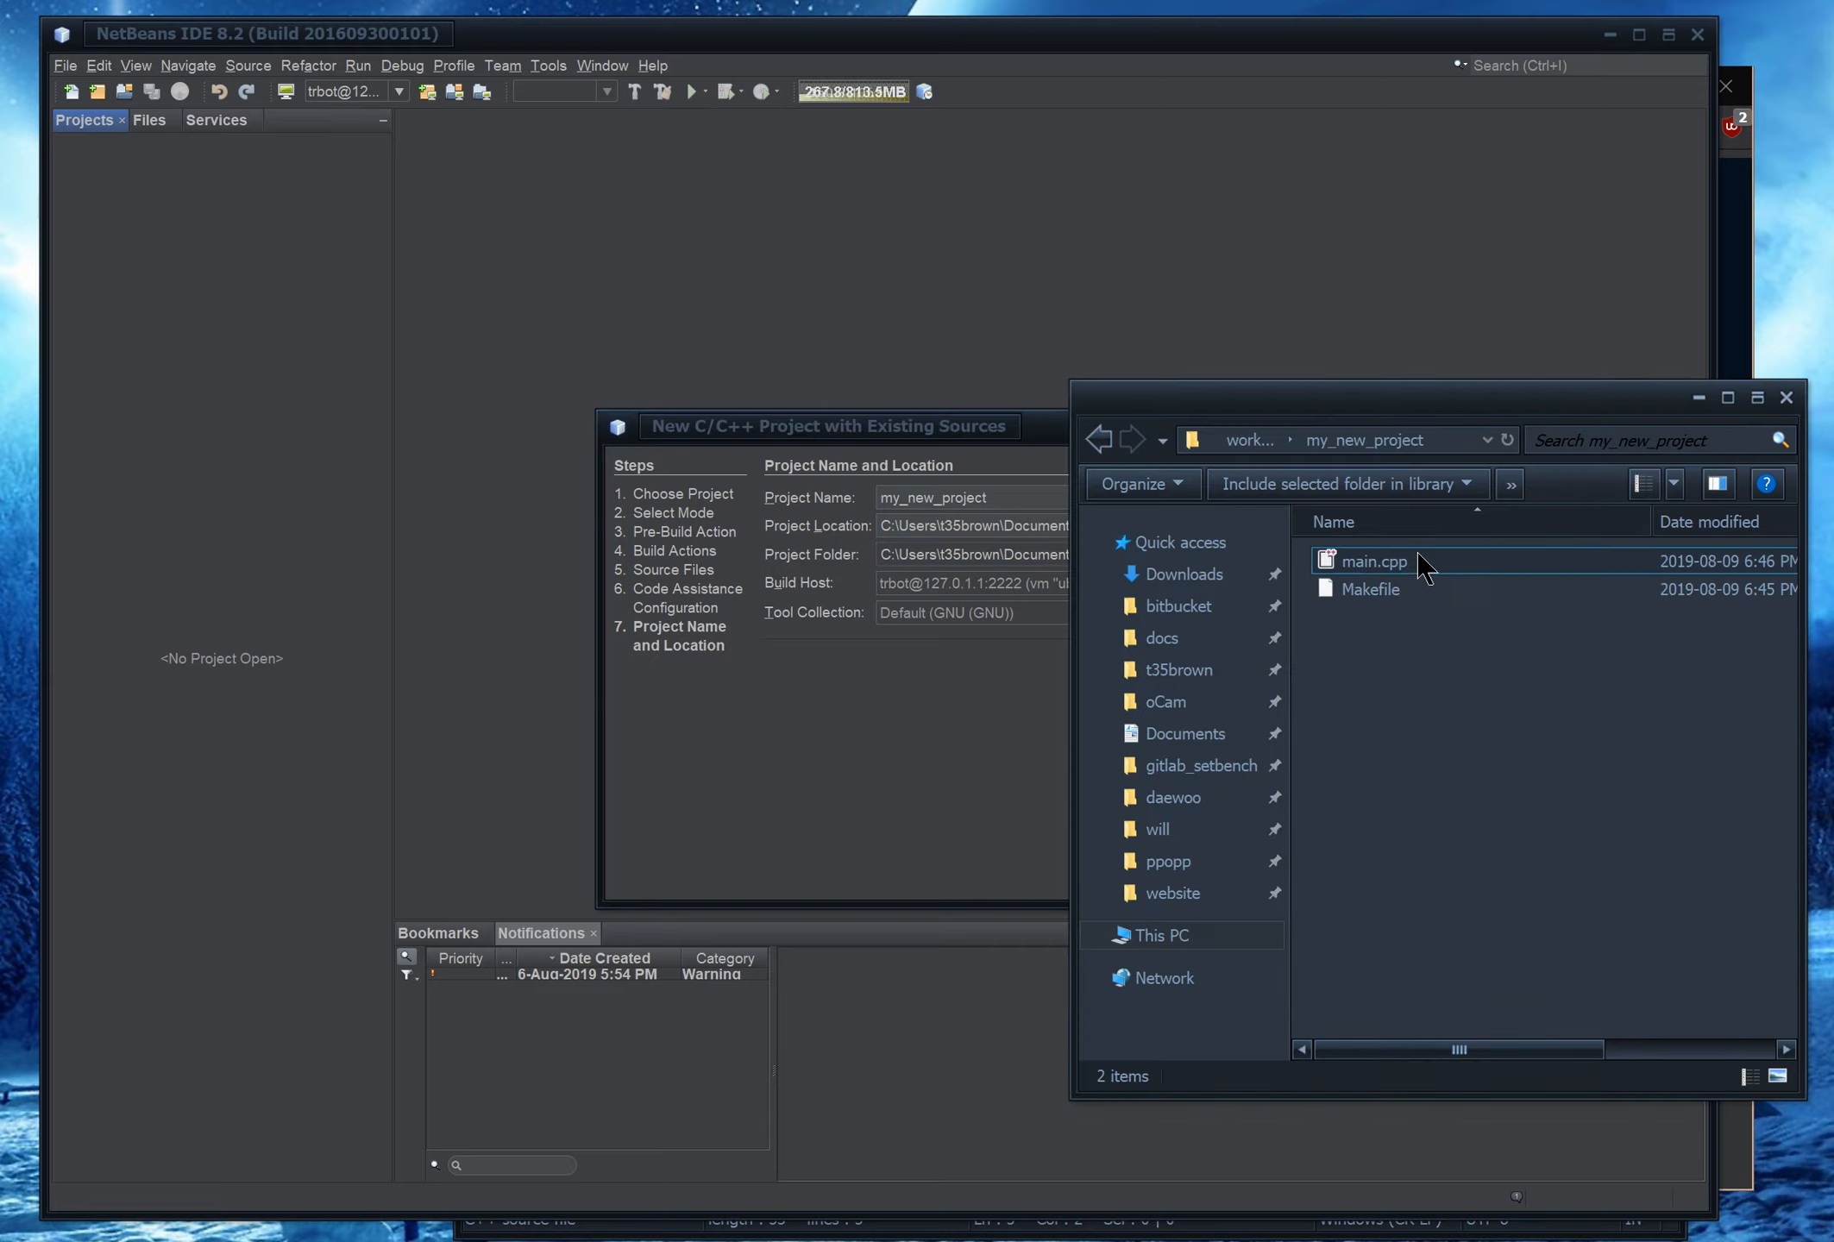
pyautogui.click(1019, 770)
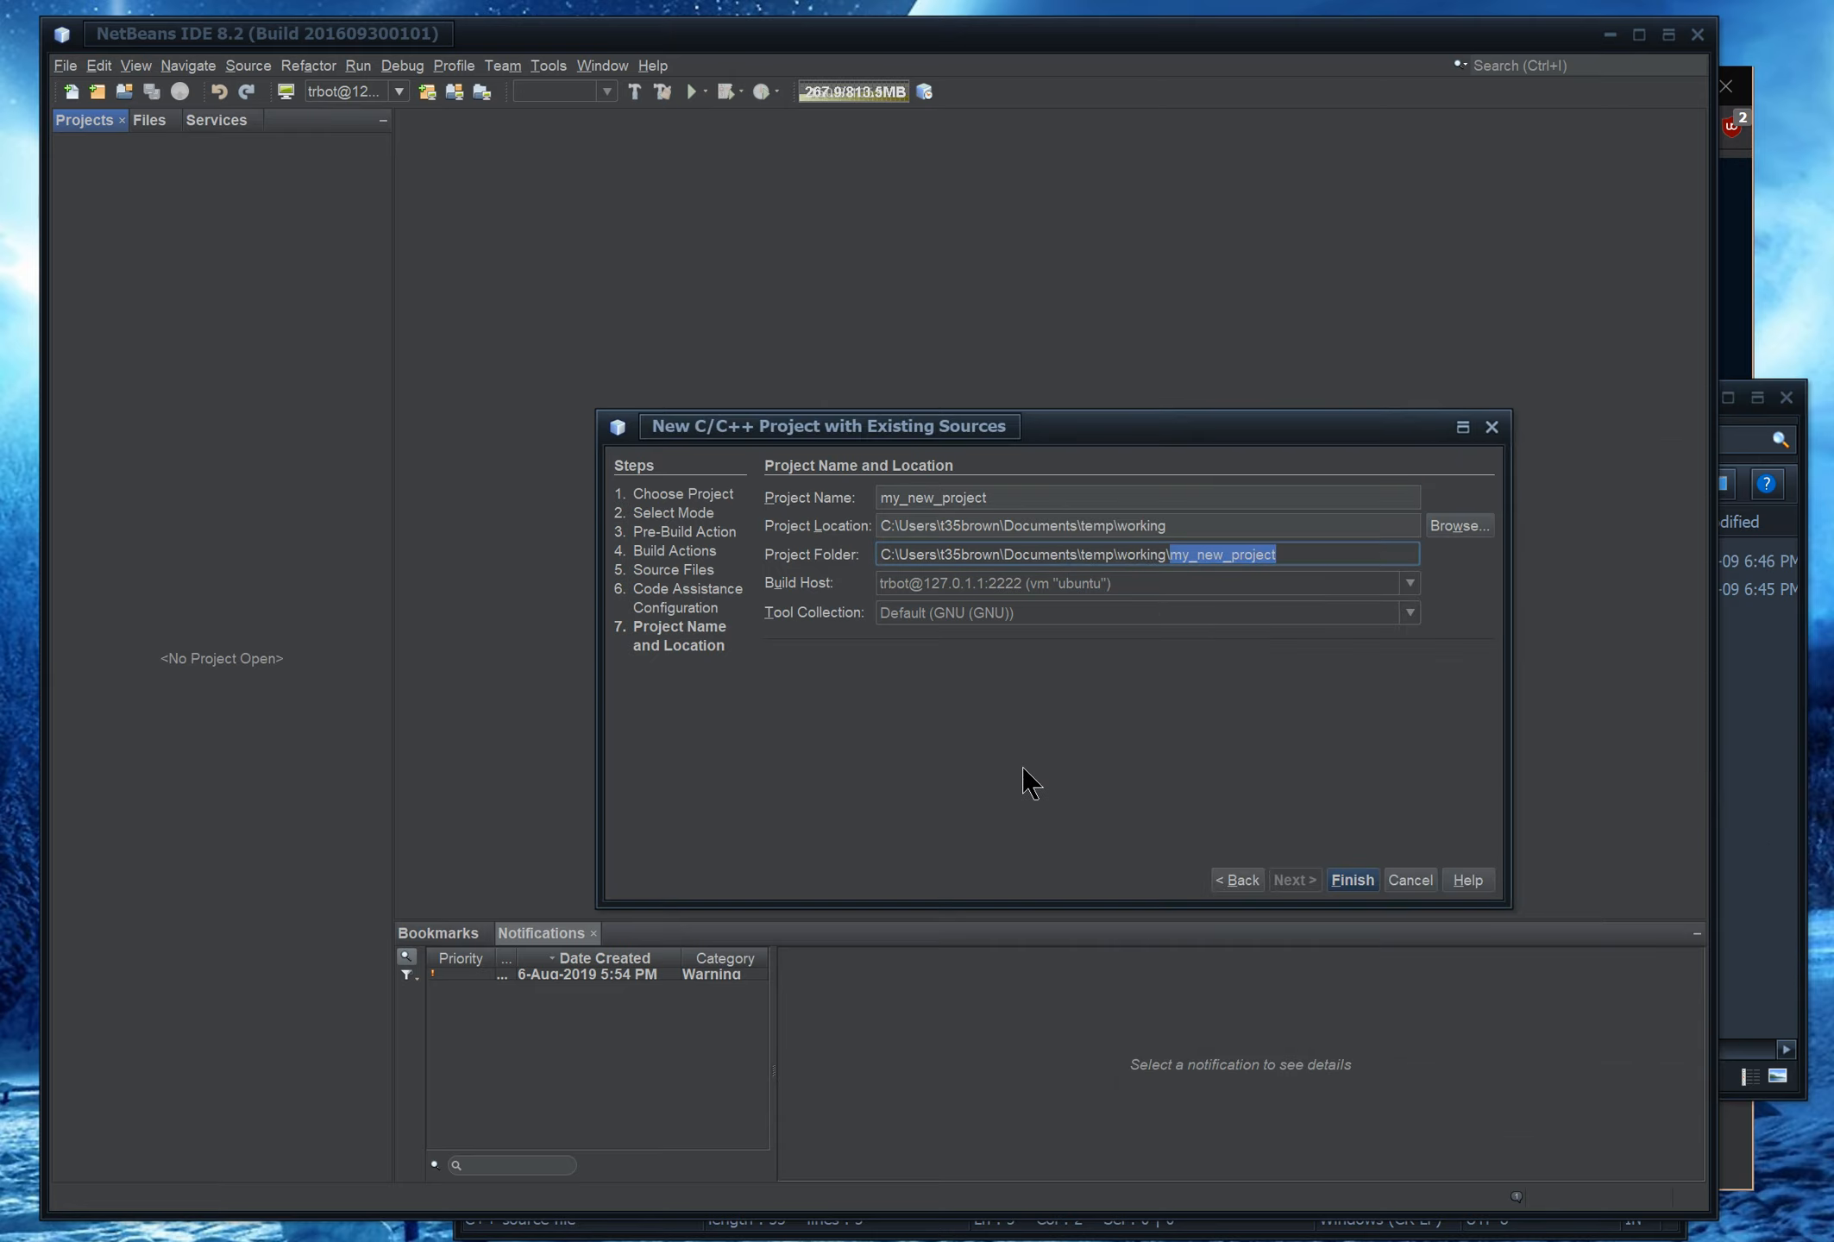
pyautogui.click(1345, 878)
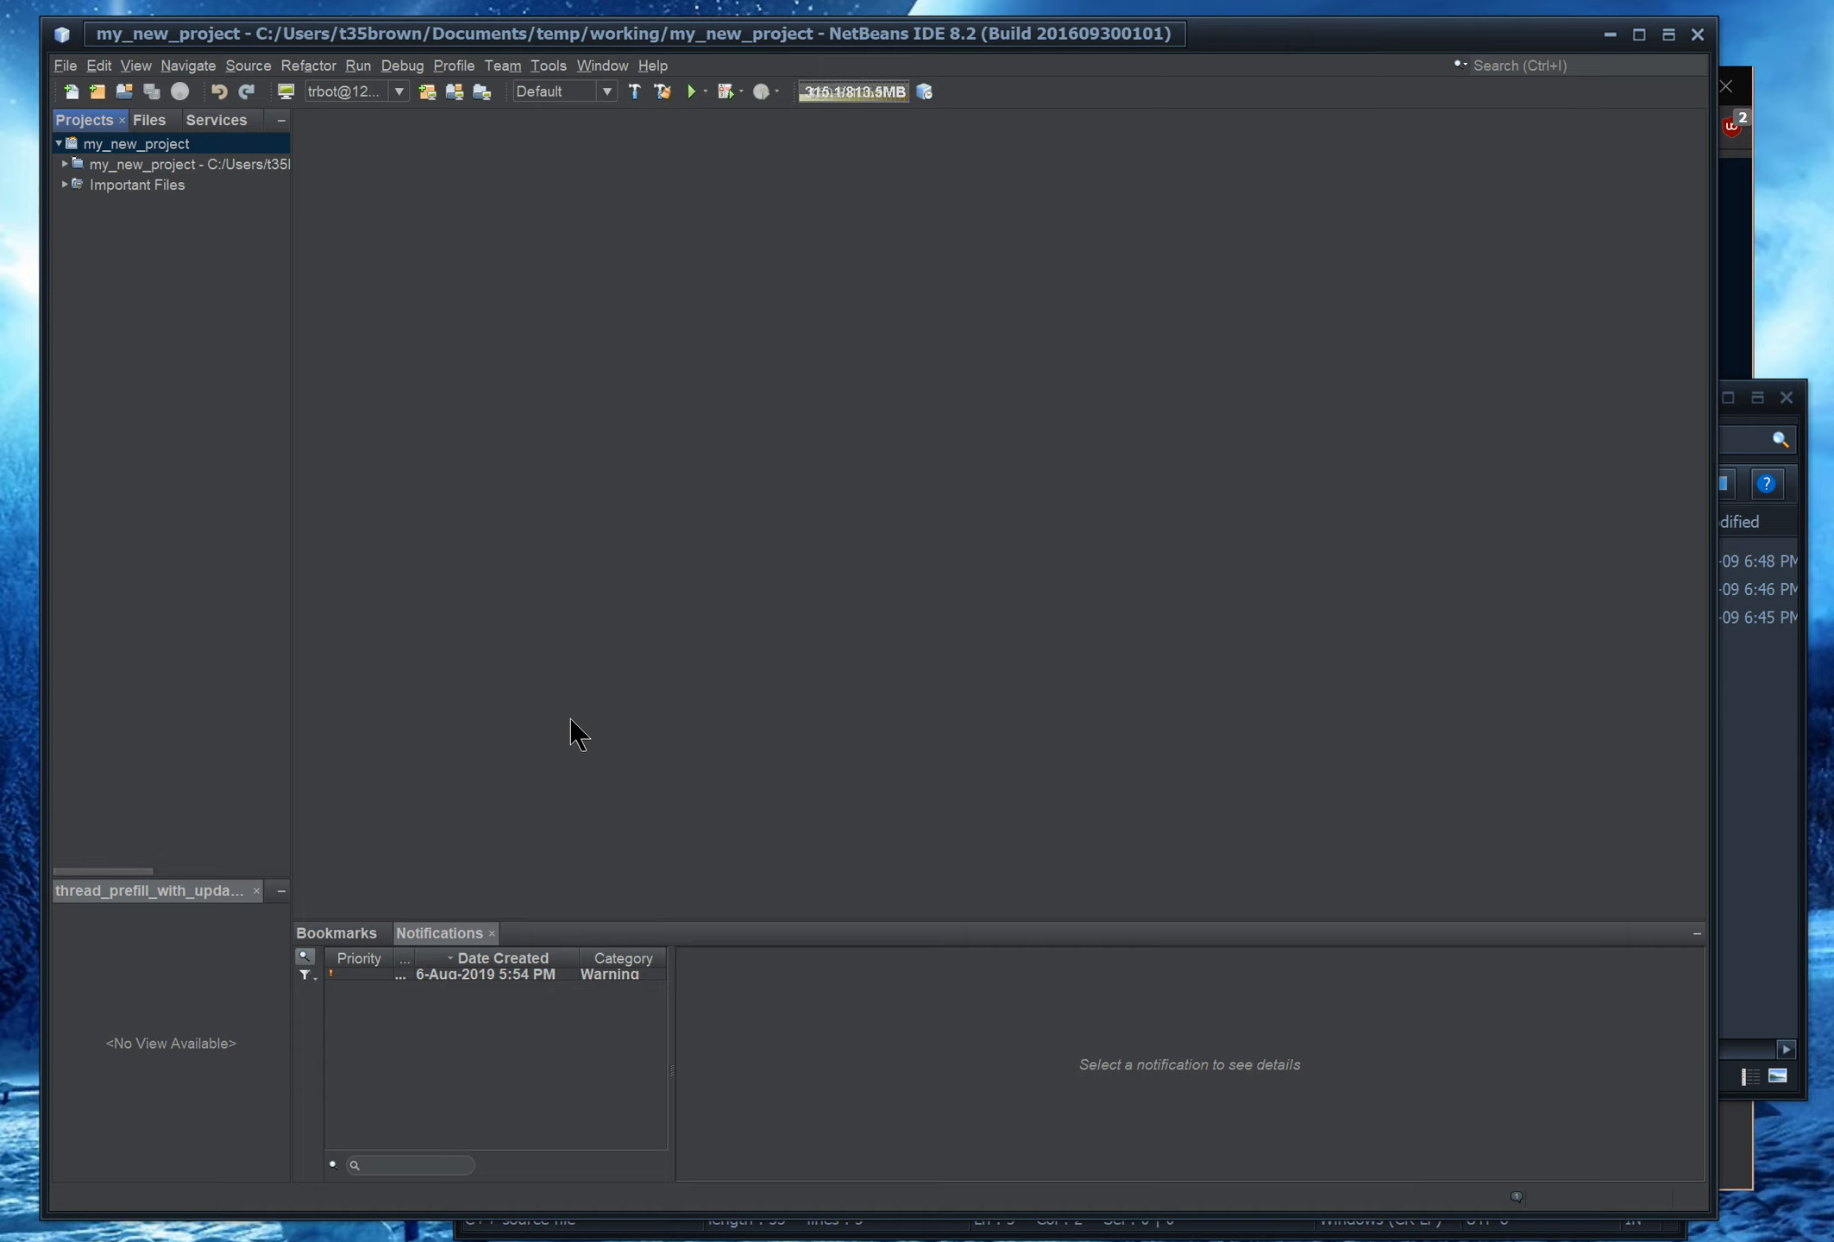
# Expand the project's source folder and examine the Clean and Build output for the executed echo commands
pyautogui.doubleClick(147, 170)
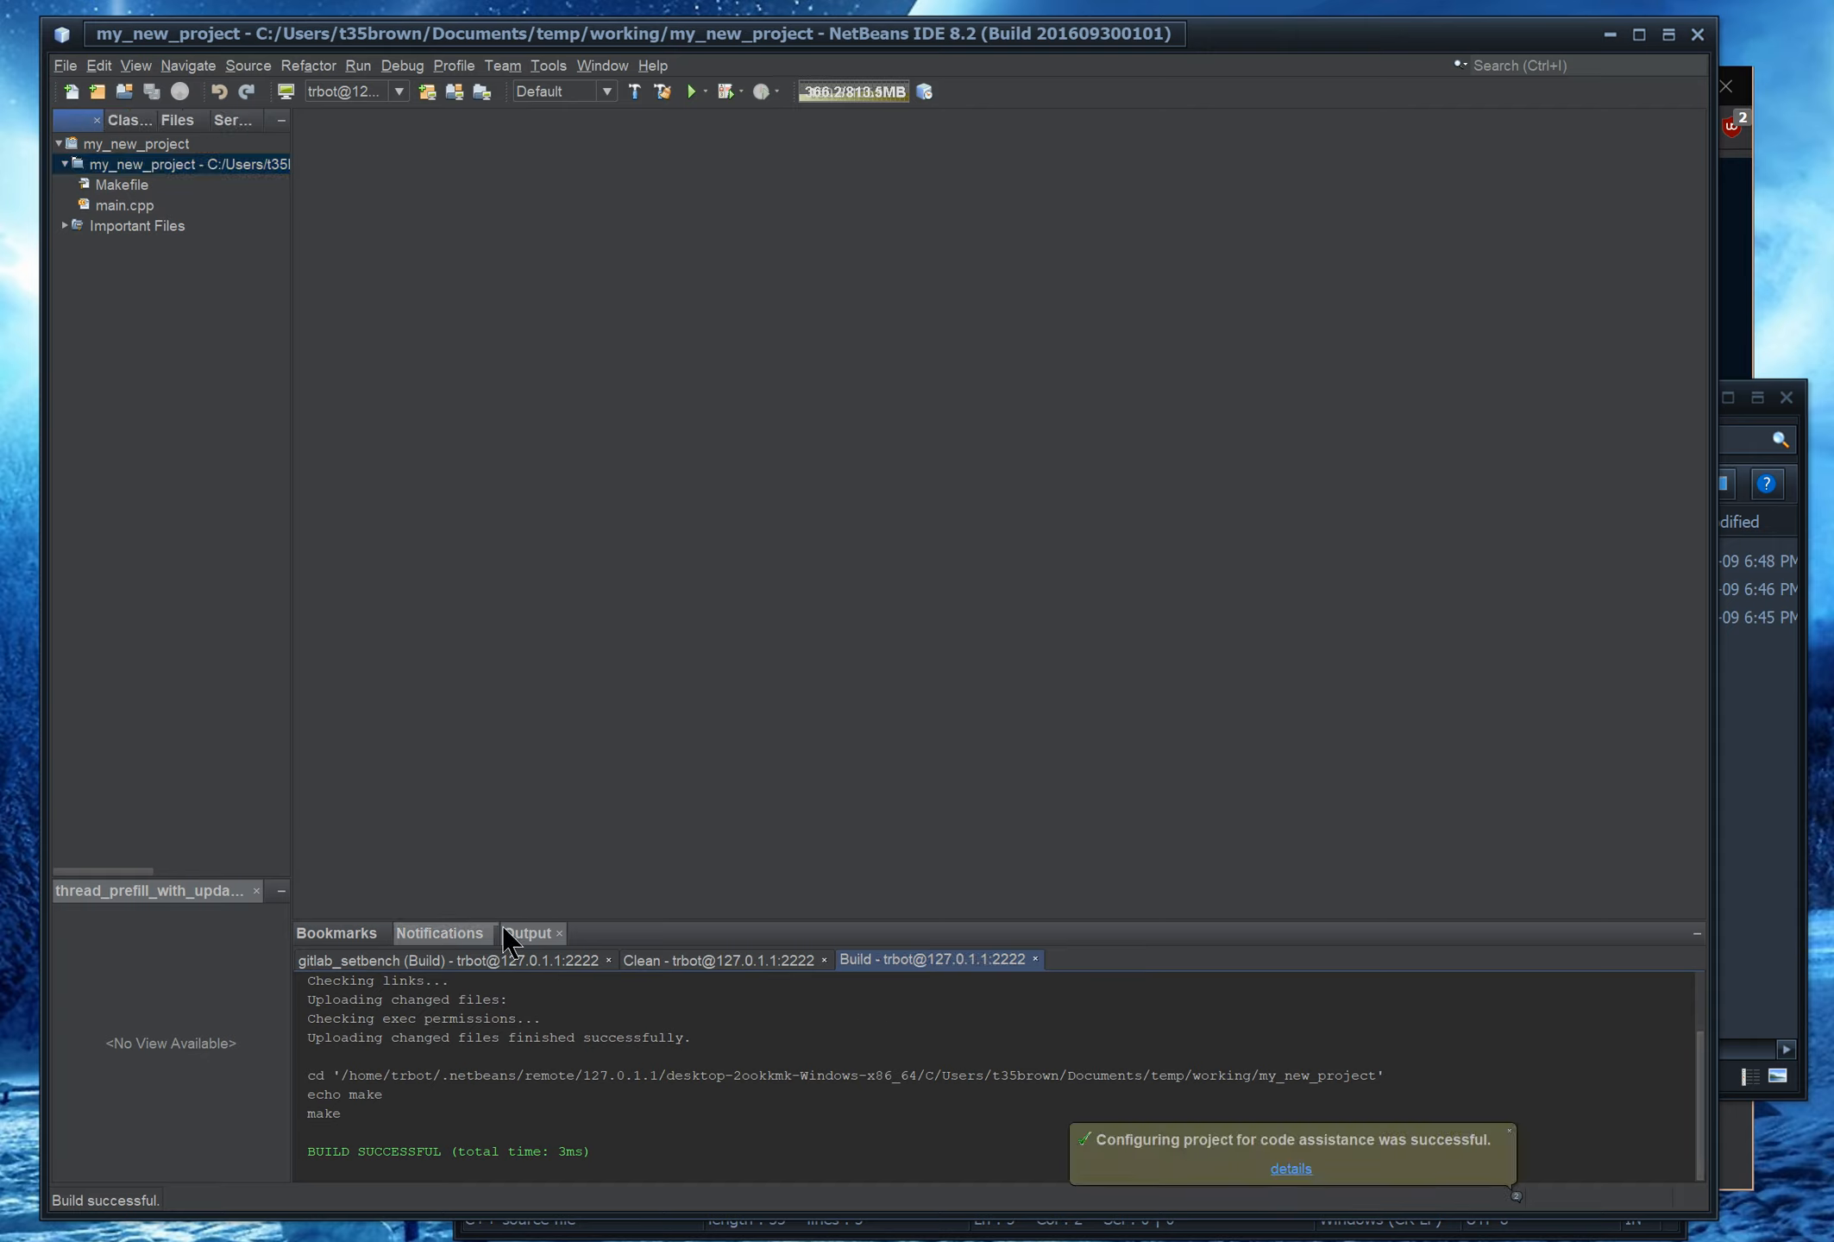
pyautogui.click(735, 962)
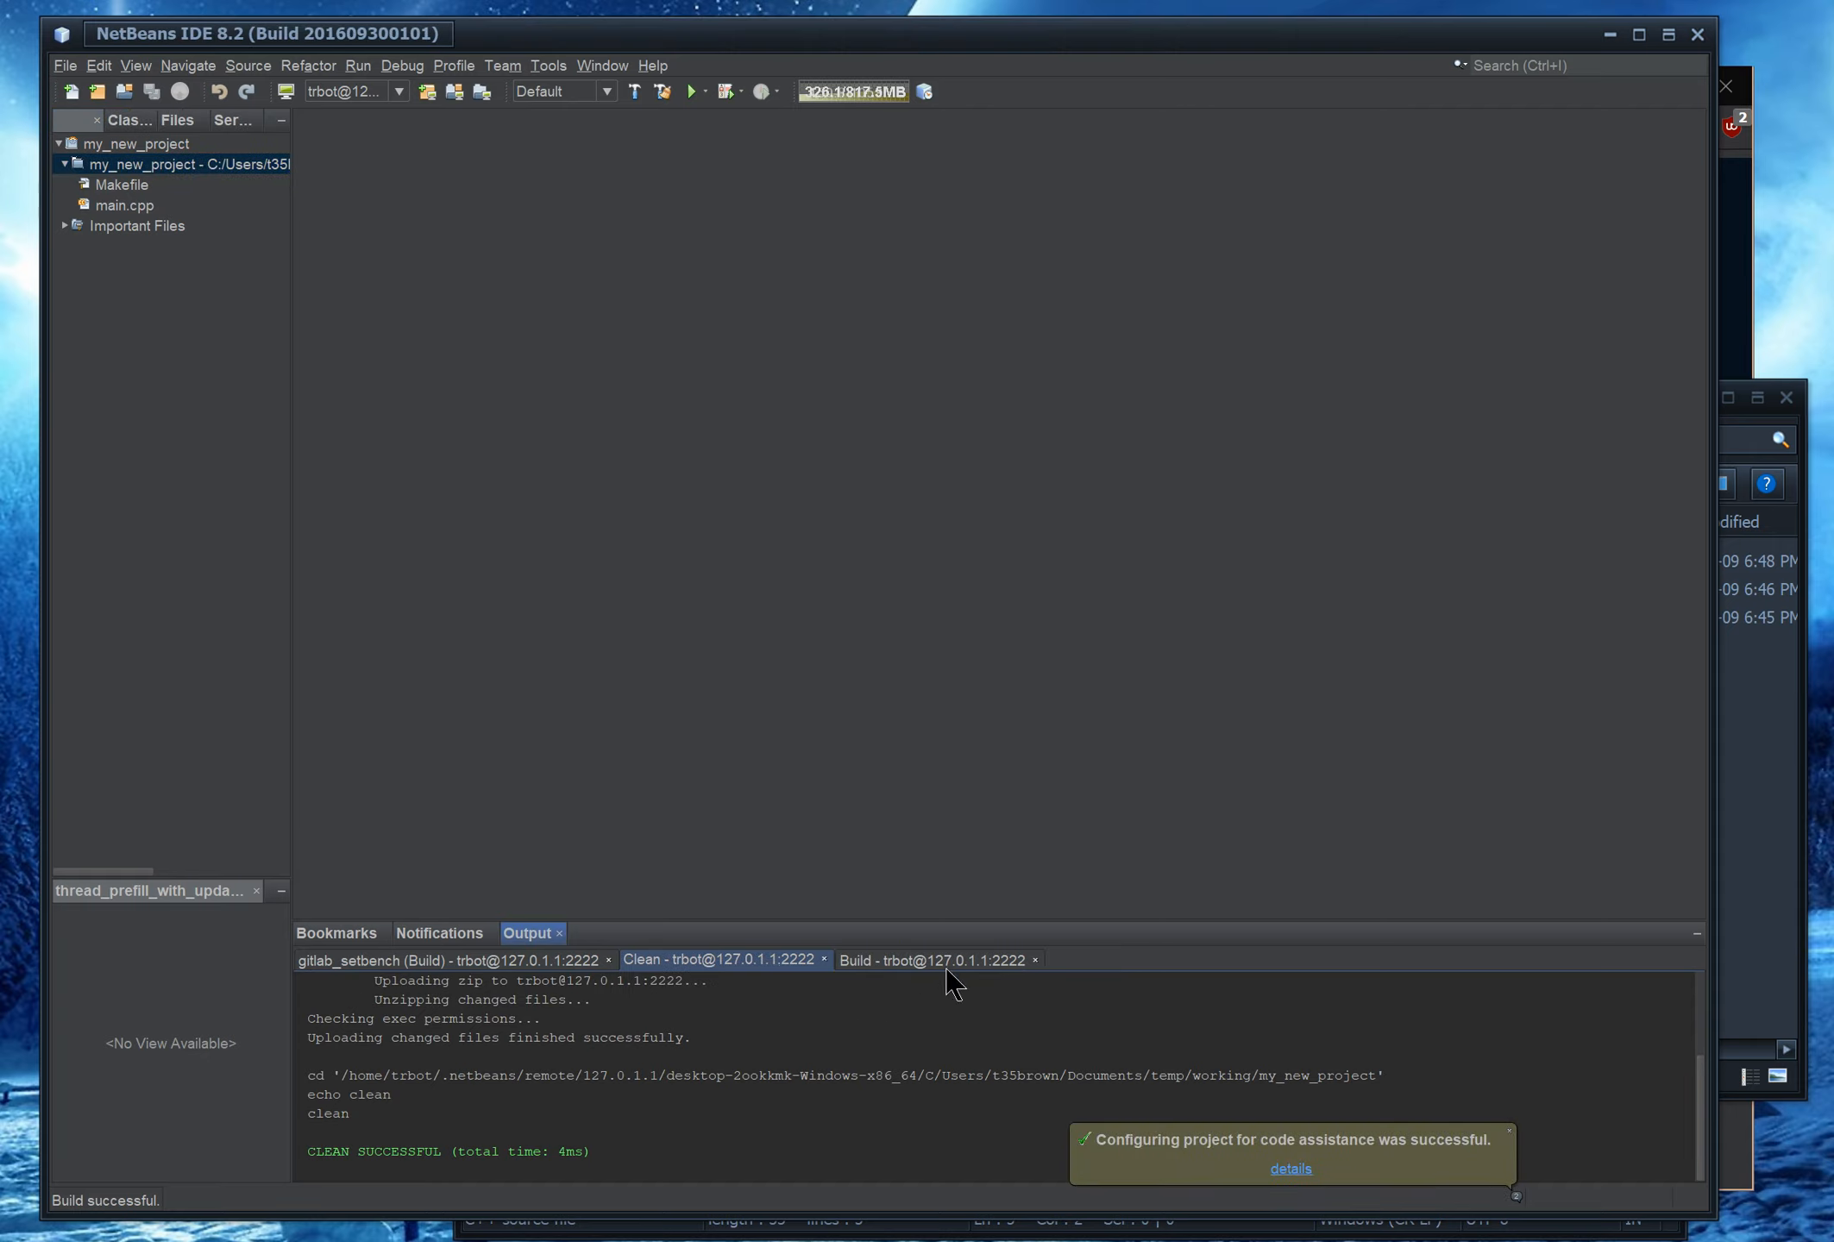
pyautogui.click(947, 966)
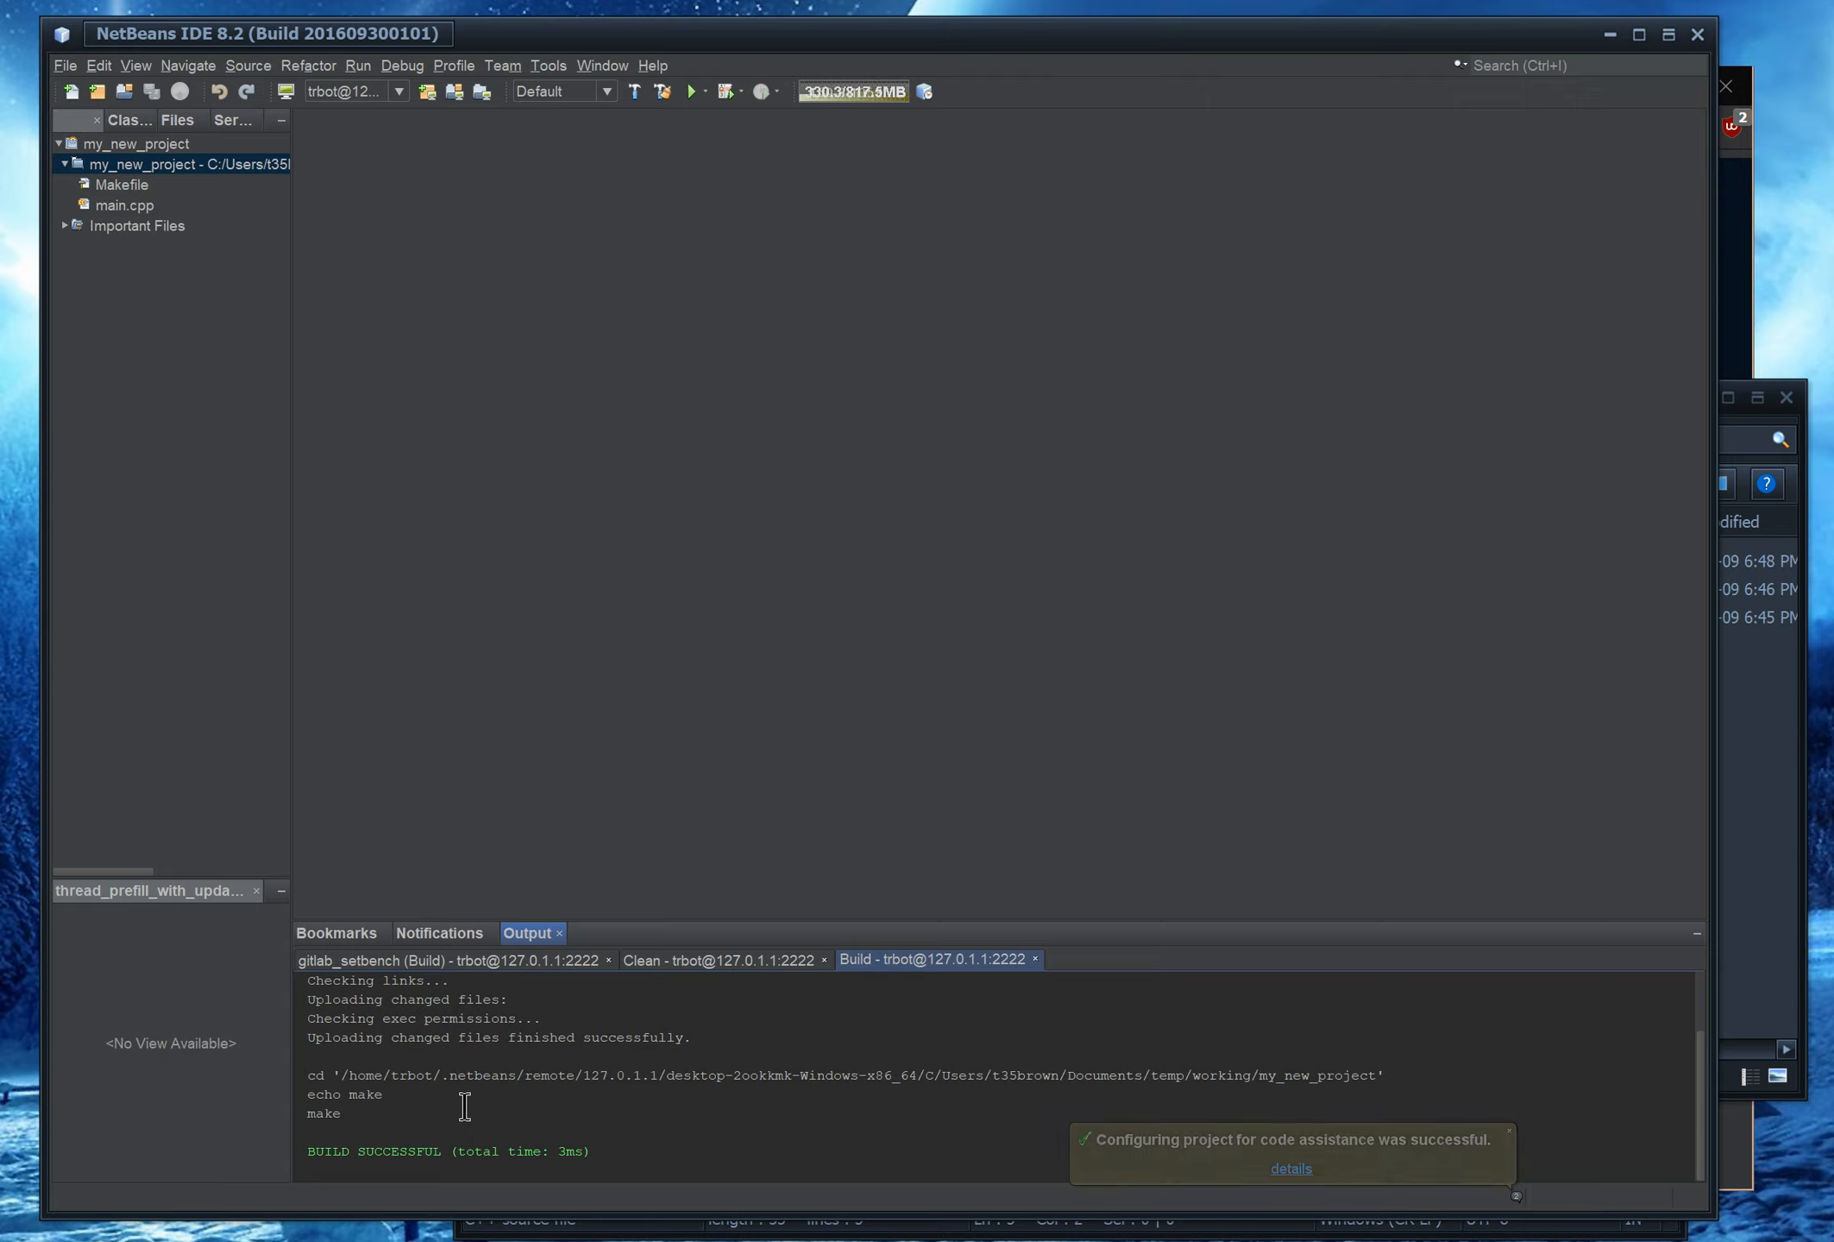
pyautogui.moveTo(404, 1094); pyautogui.dragTo(304, 1097)
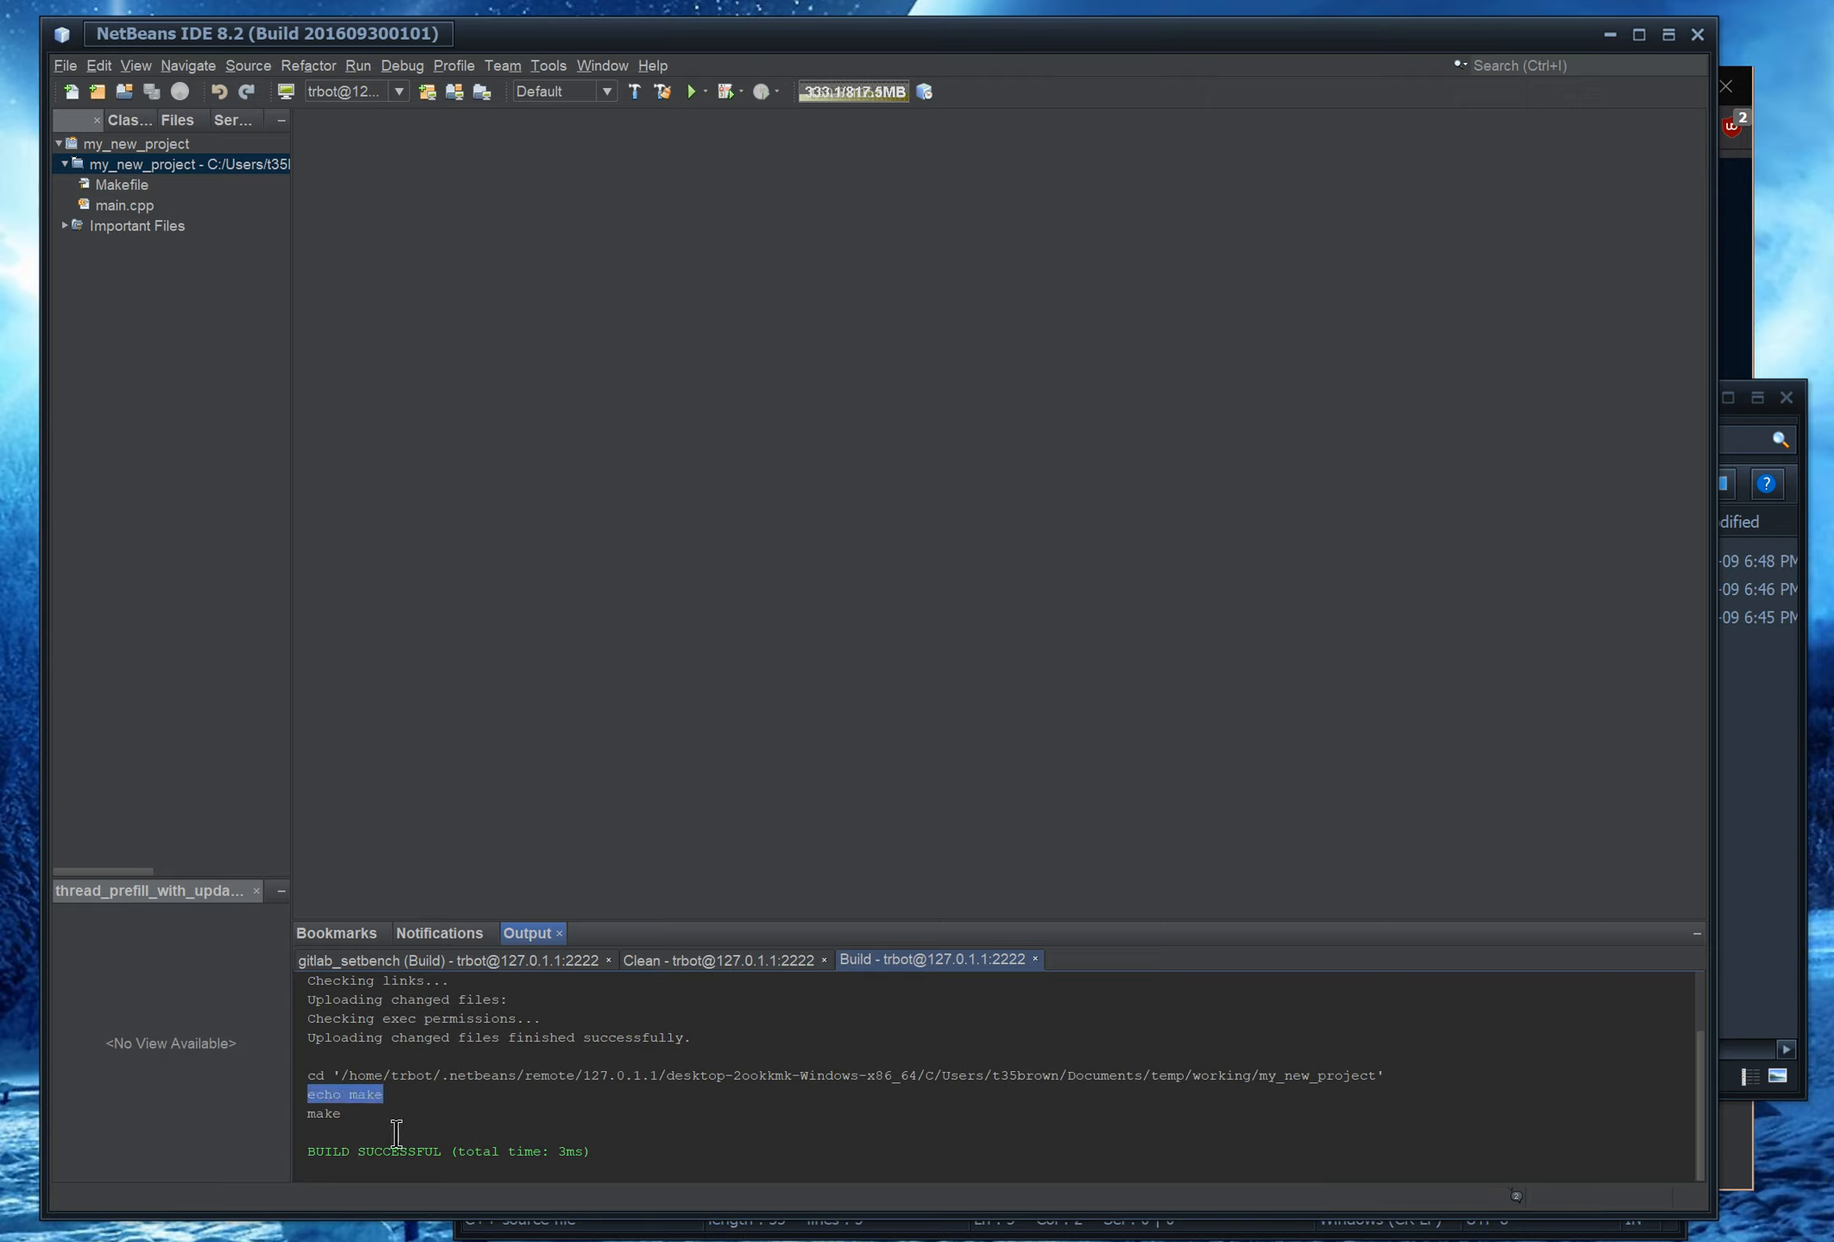
pyautogui.moveTo(726, 1159); pyautogui.dragTo(305, 1153)
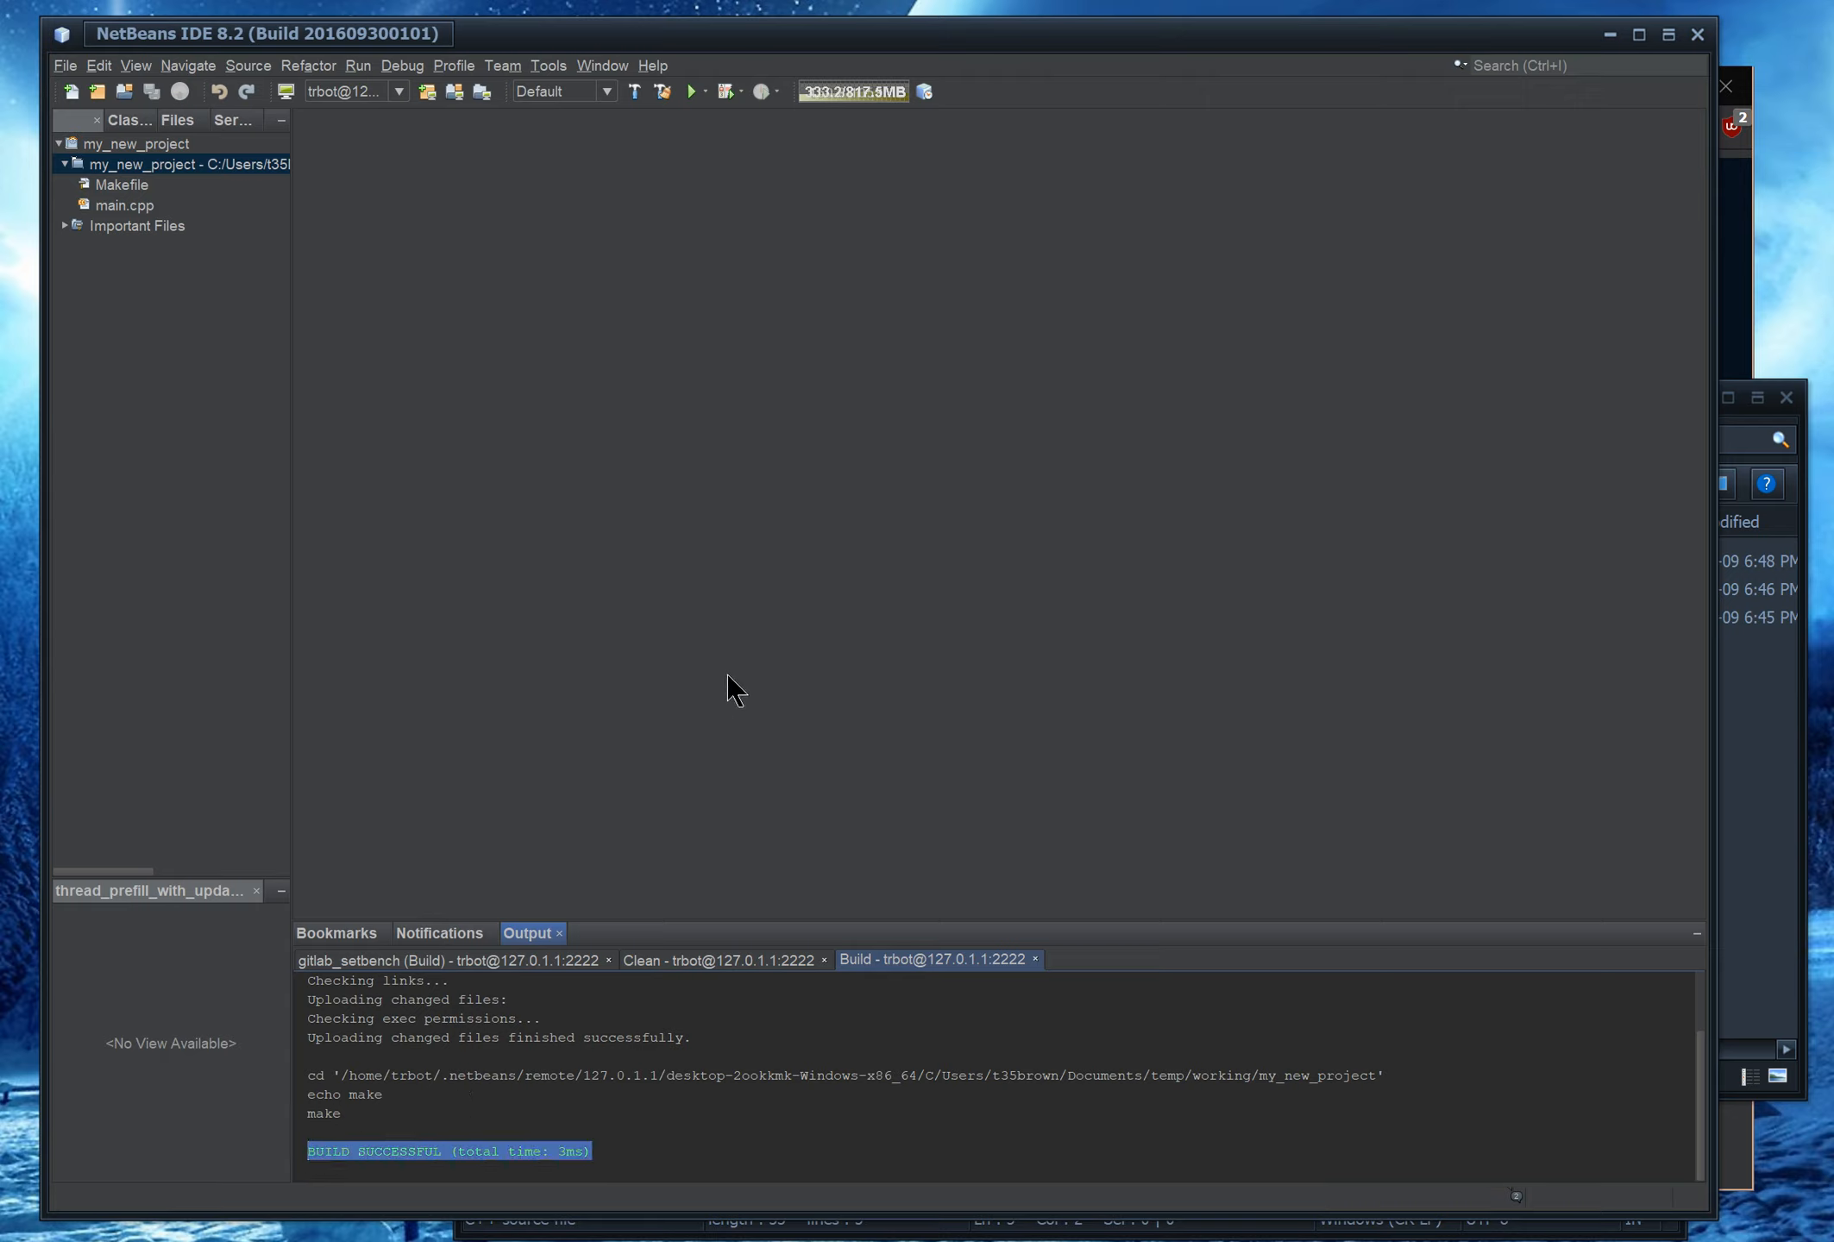
# Open main.cpp from the project, add an empty line after the closing brace and save the file
pyautogui.click(122, 185)
pyautogui.click(132, 204)
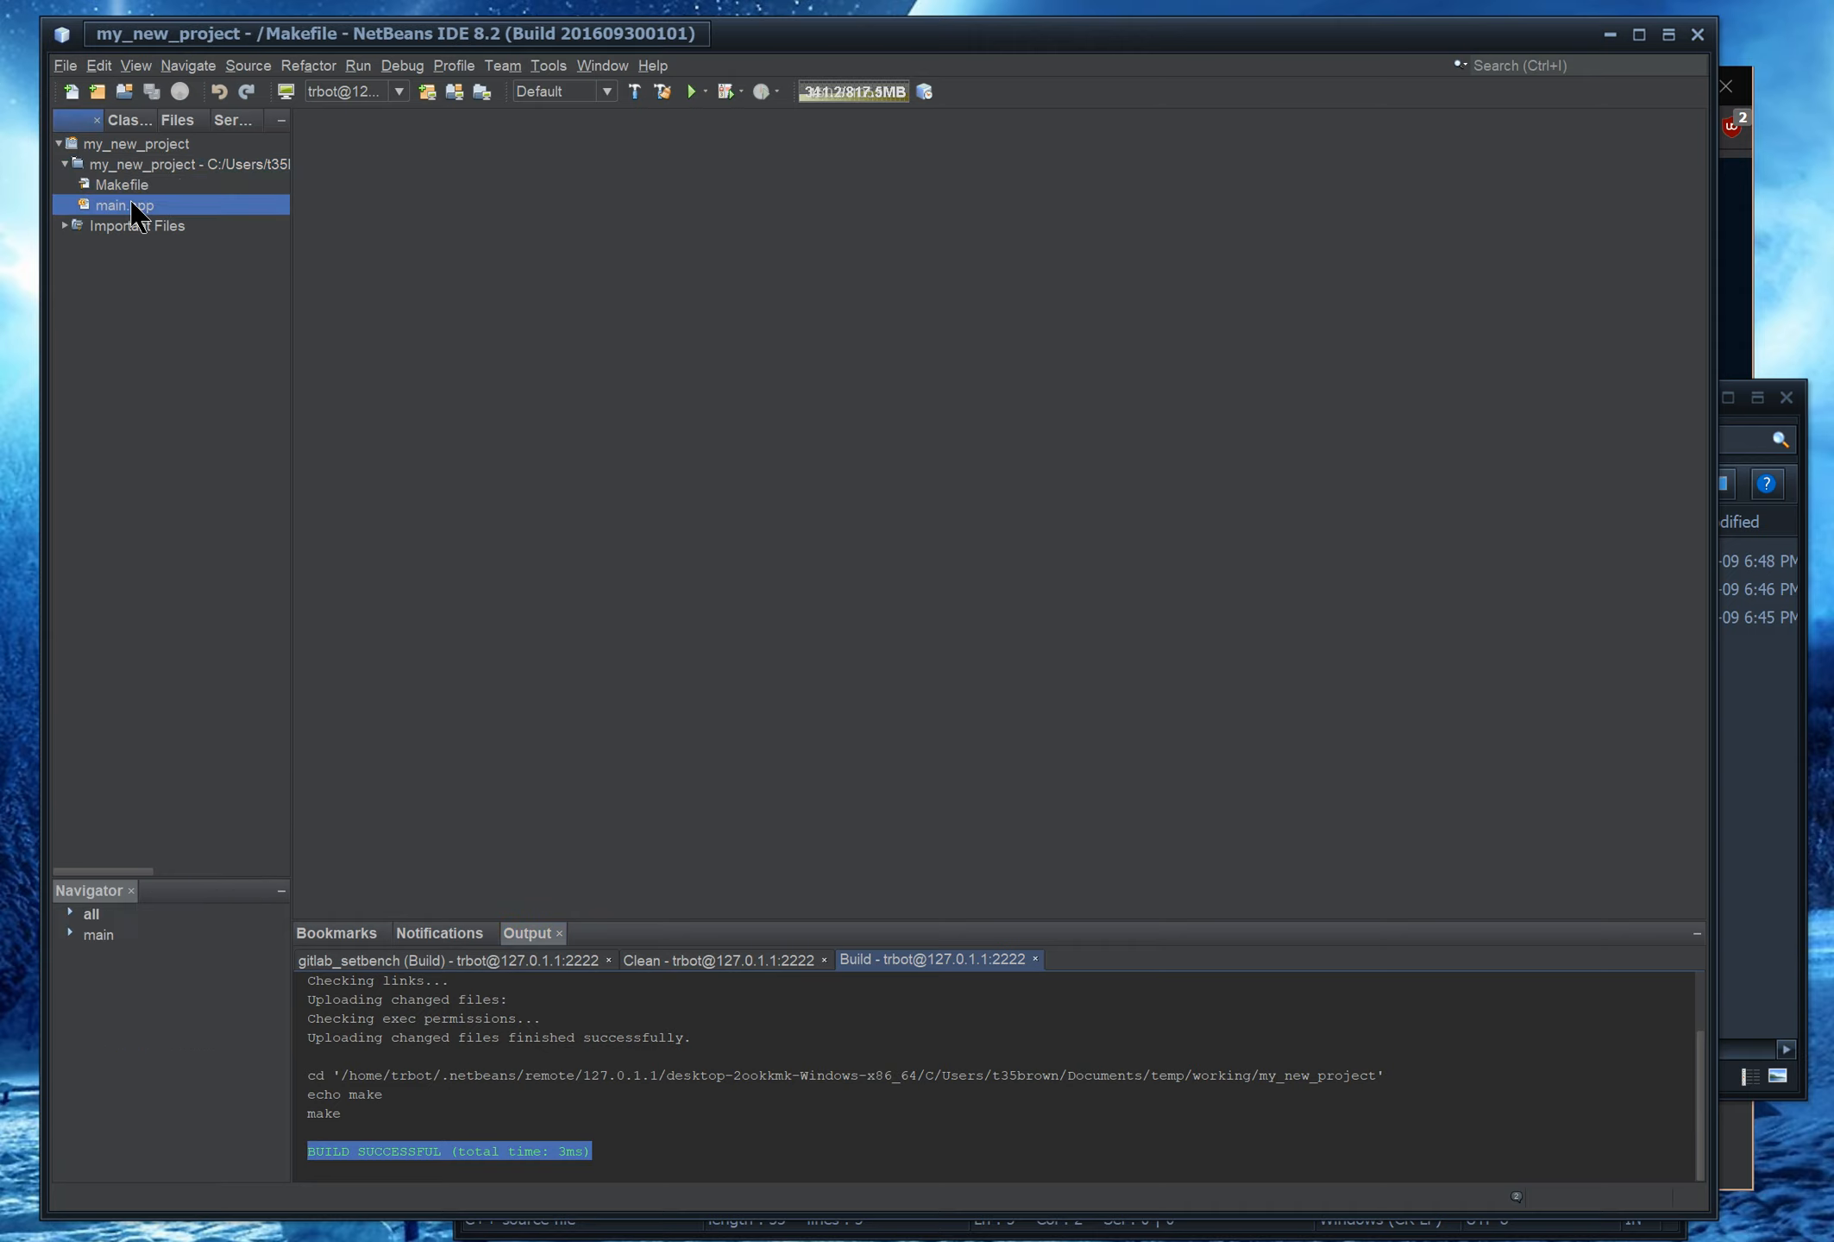
pyautogui.doubleClick(129, 206)
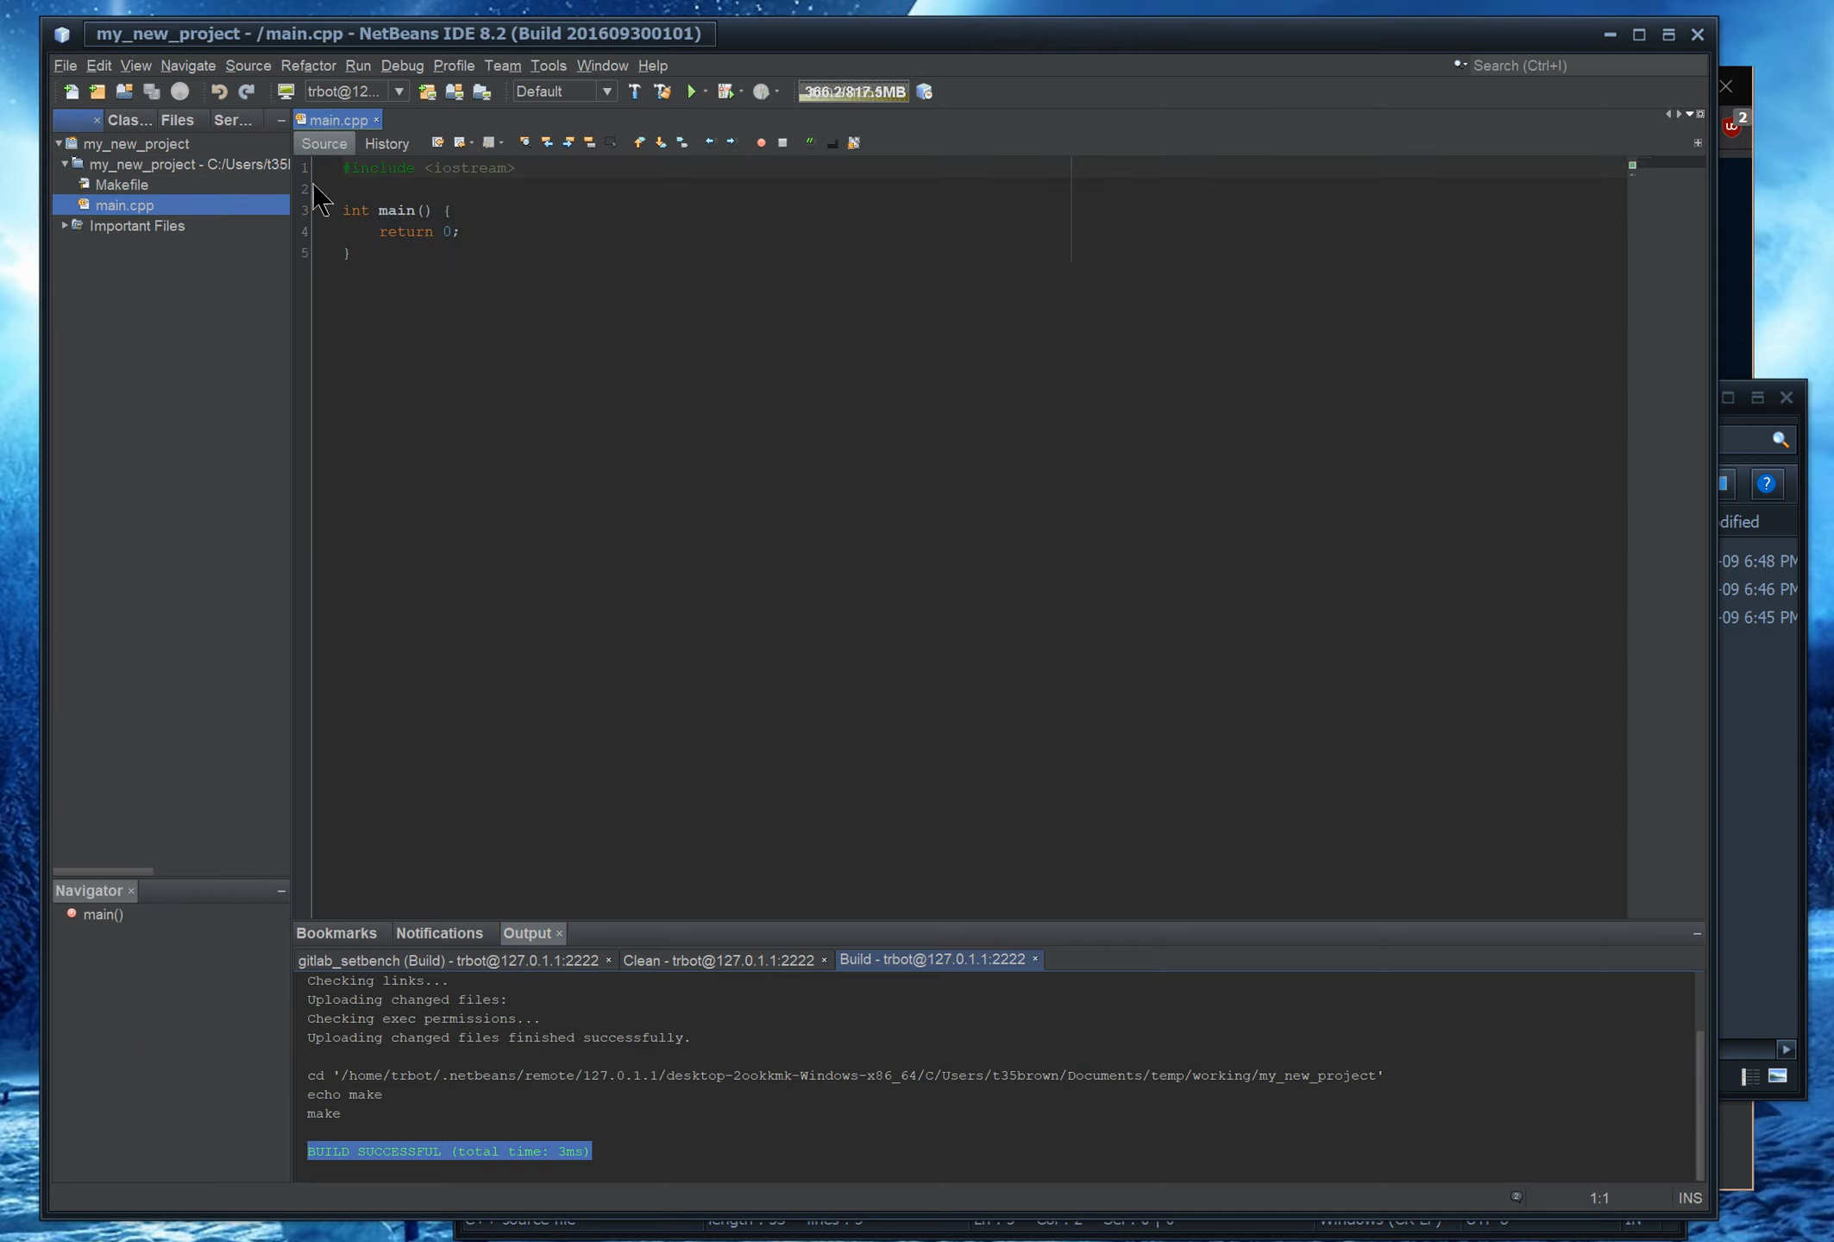
pyautogui.click(462, 292)
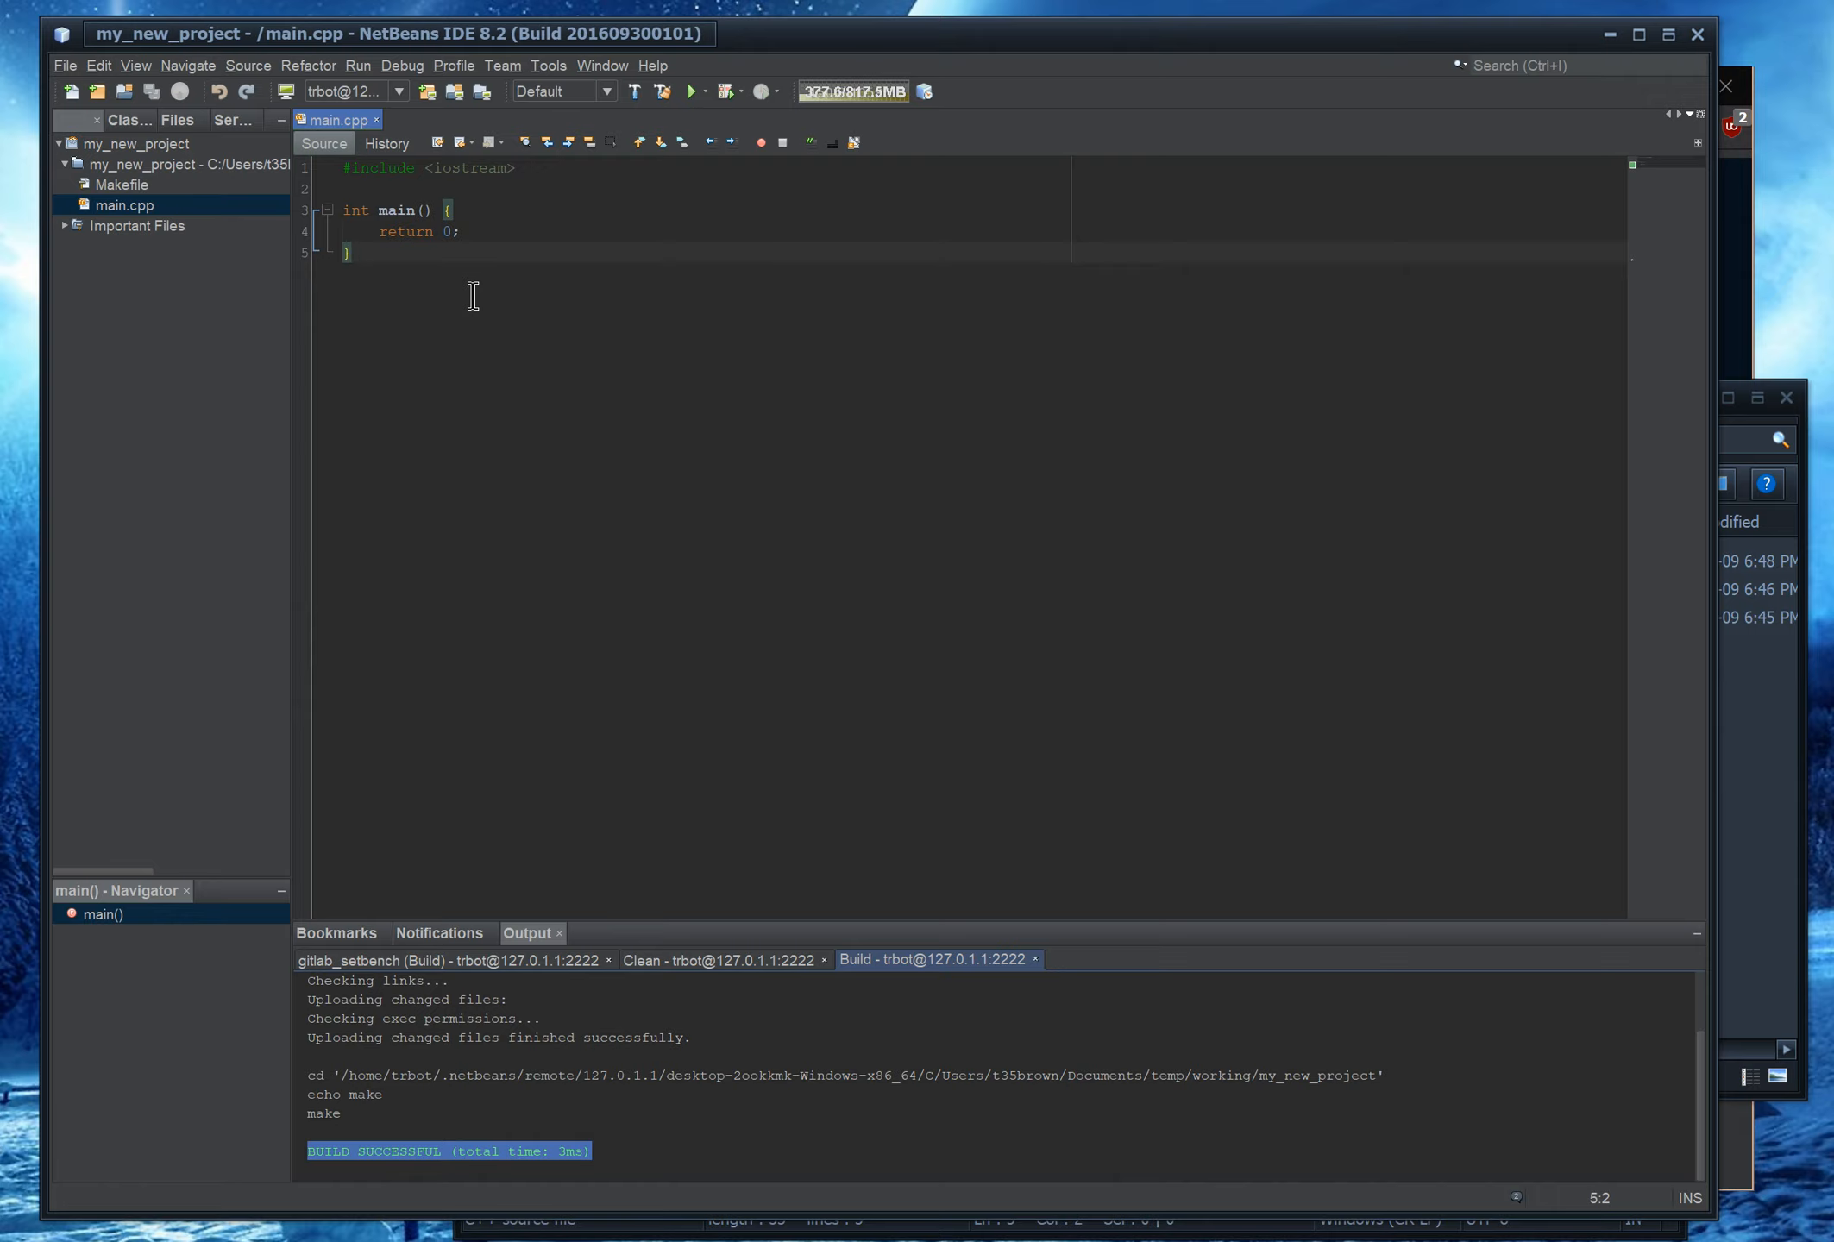
pyautogui.press('Return')
pyautogui.hotkey('ctrl', 's')
# Remove the jax.multicore host from the C/C++ Build Hosts listed under Services
pyautogui.click(230, 122)
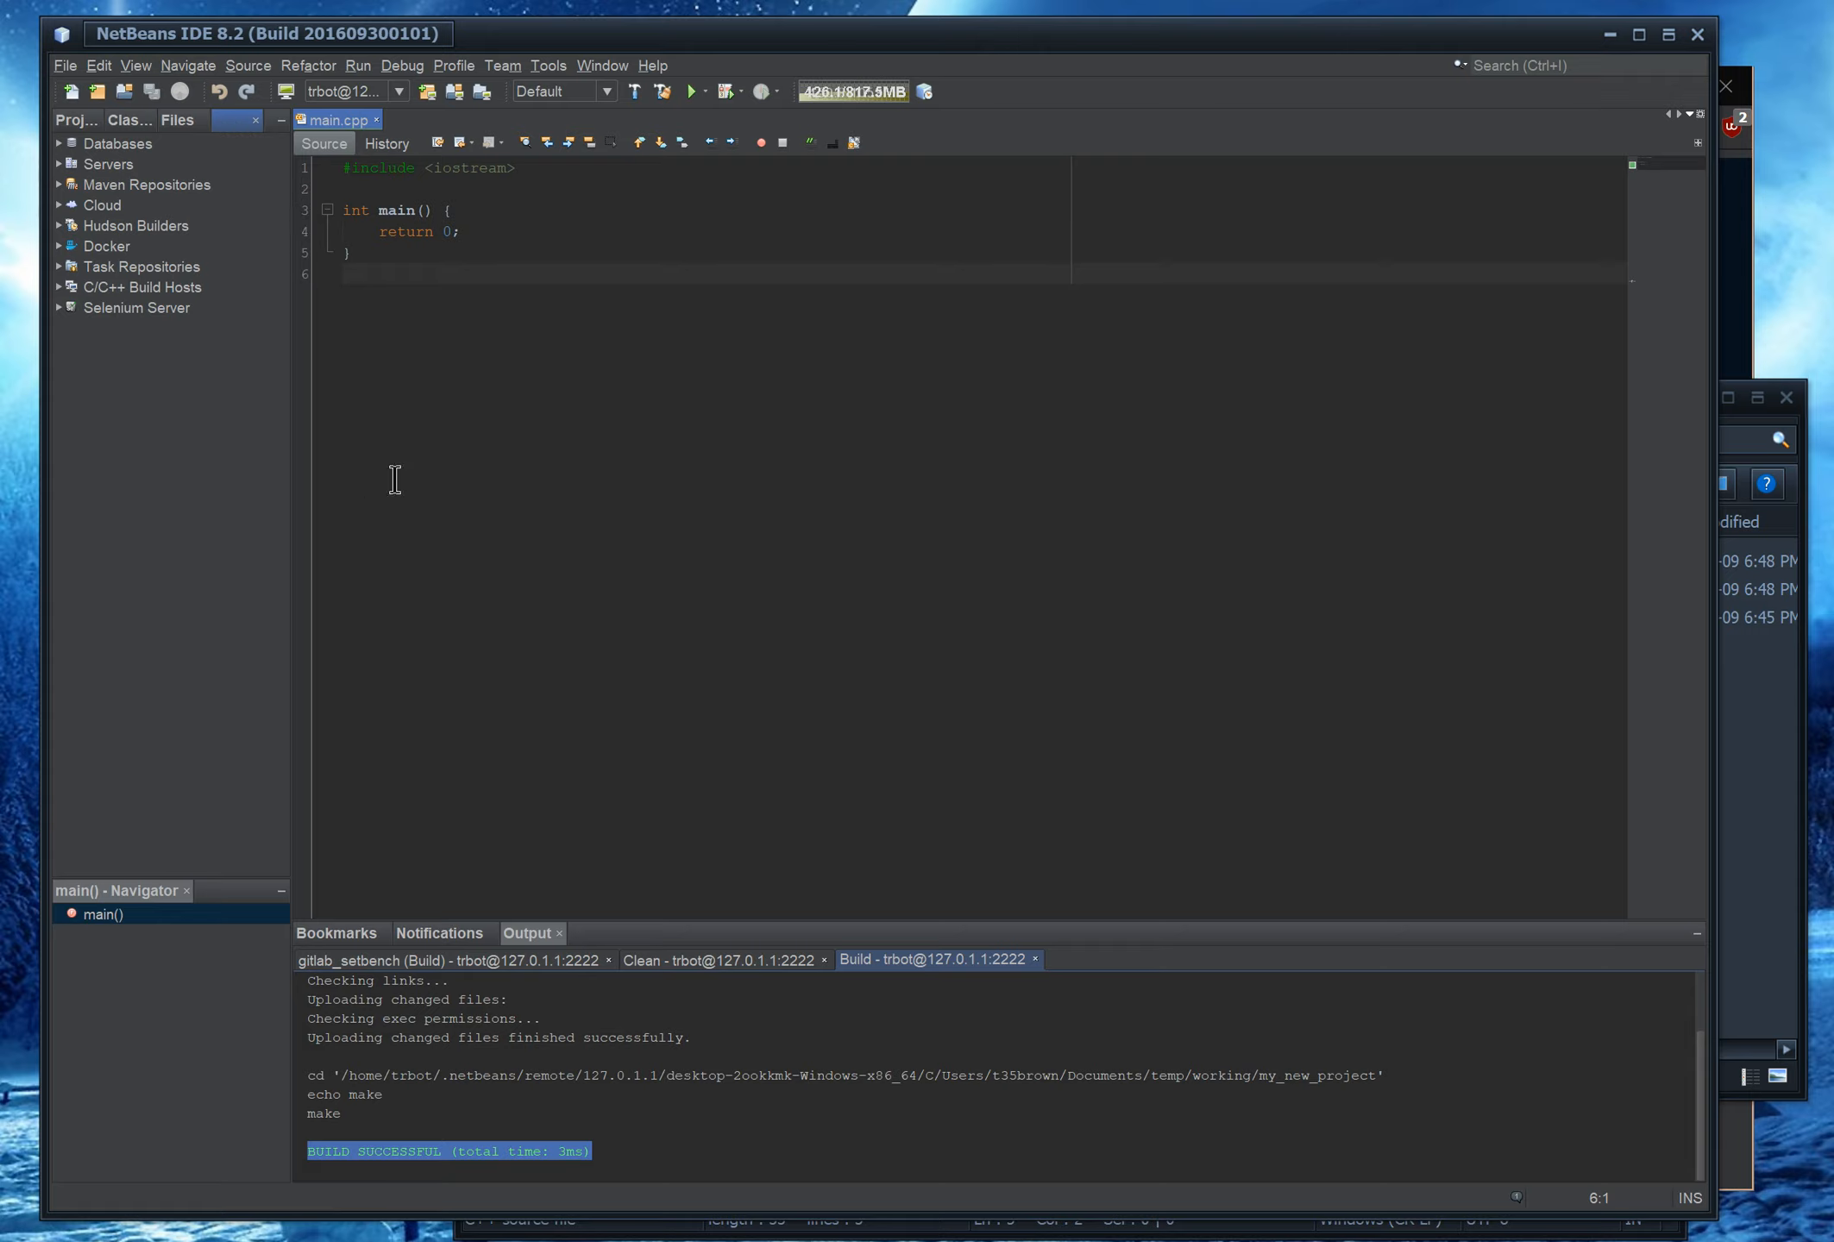
pyautogui.moveTo(295, 475); pyautogui.dragTo(376, 481)
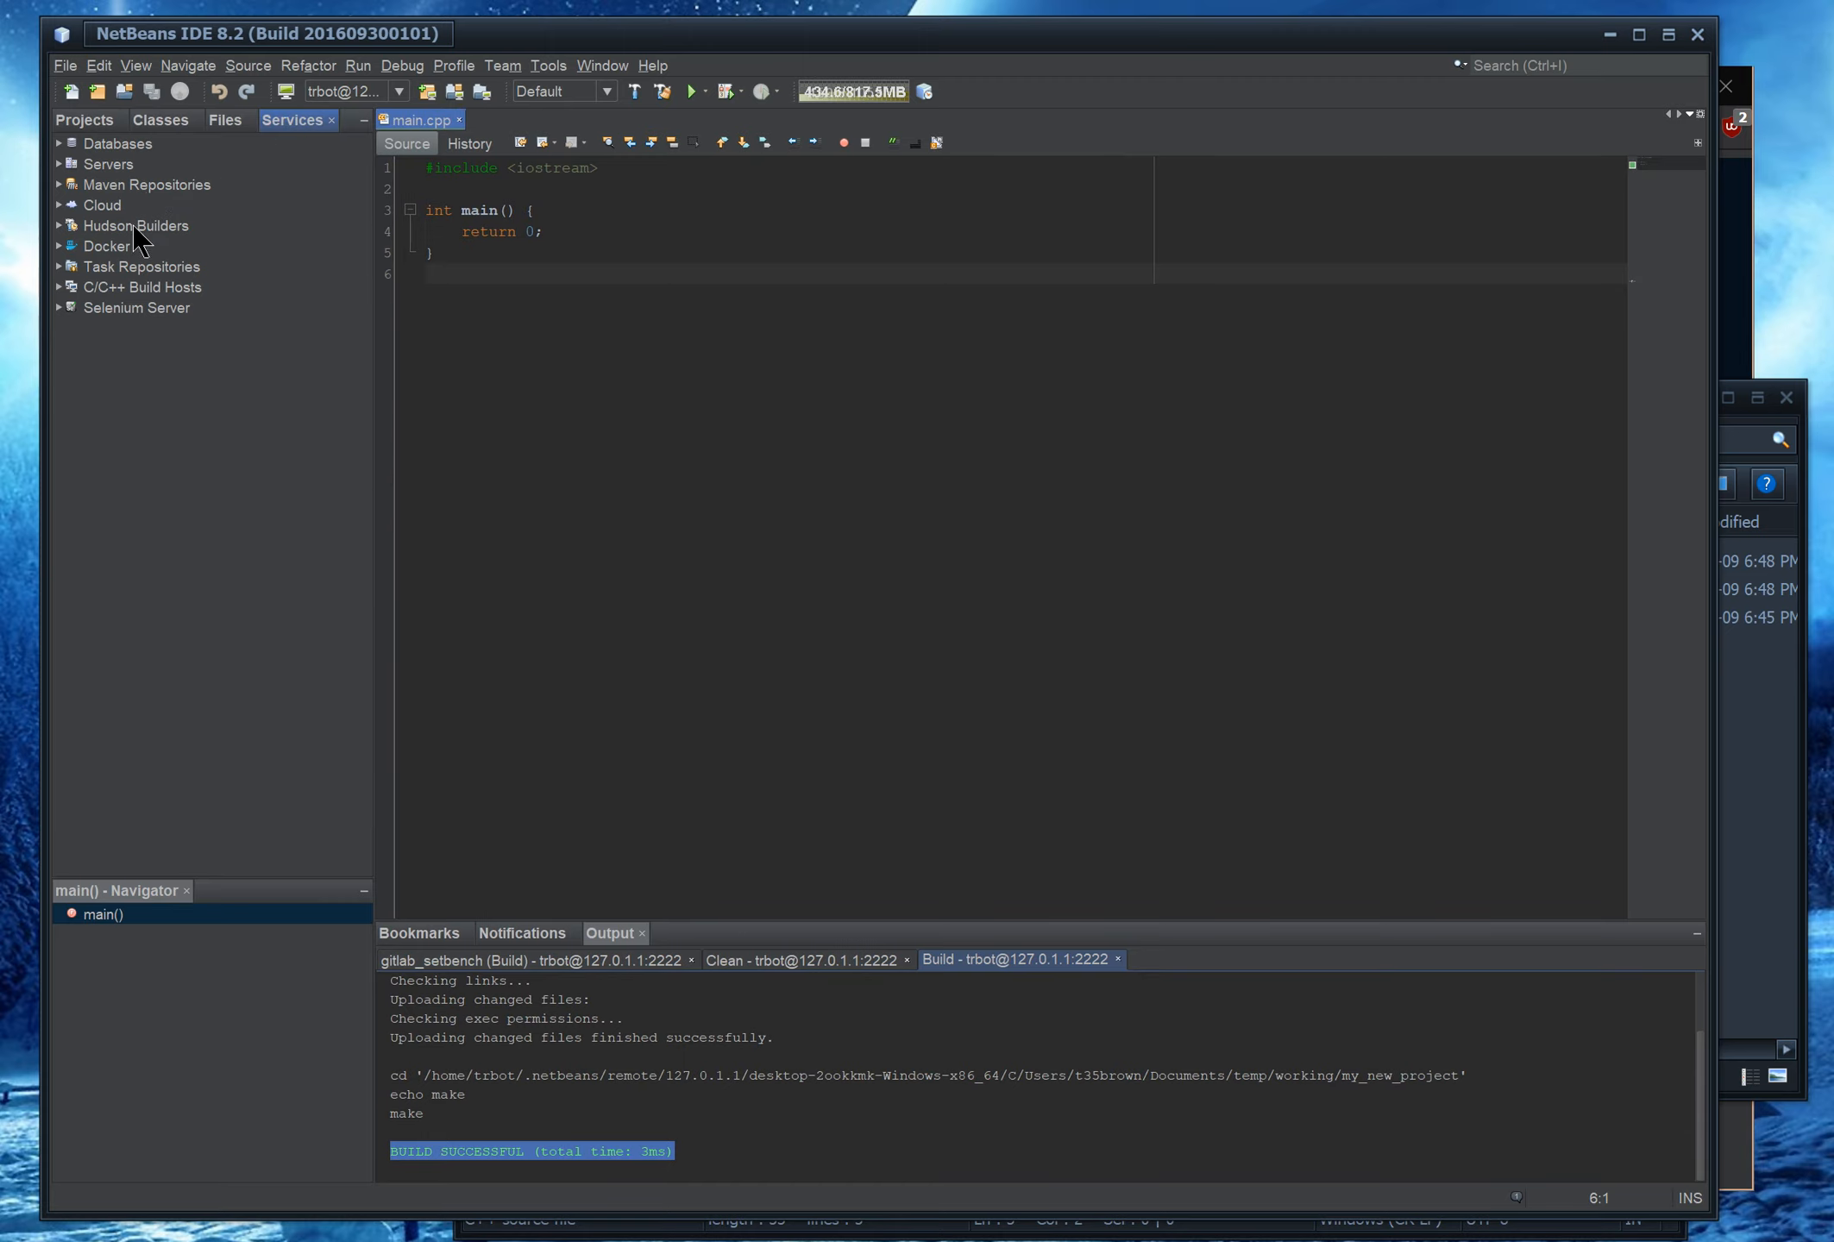
pyautogui.click(127, 288)
pyautogui.doubleClick(127, 290)
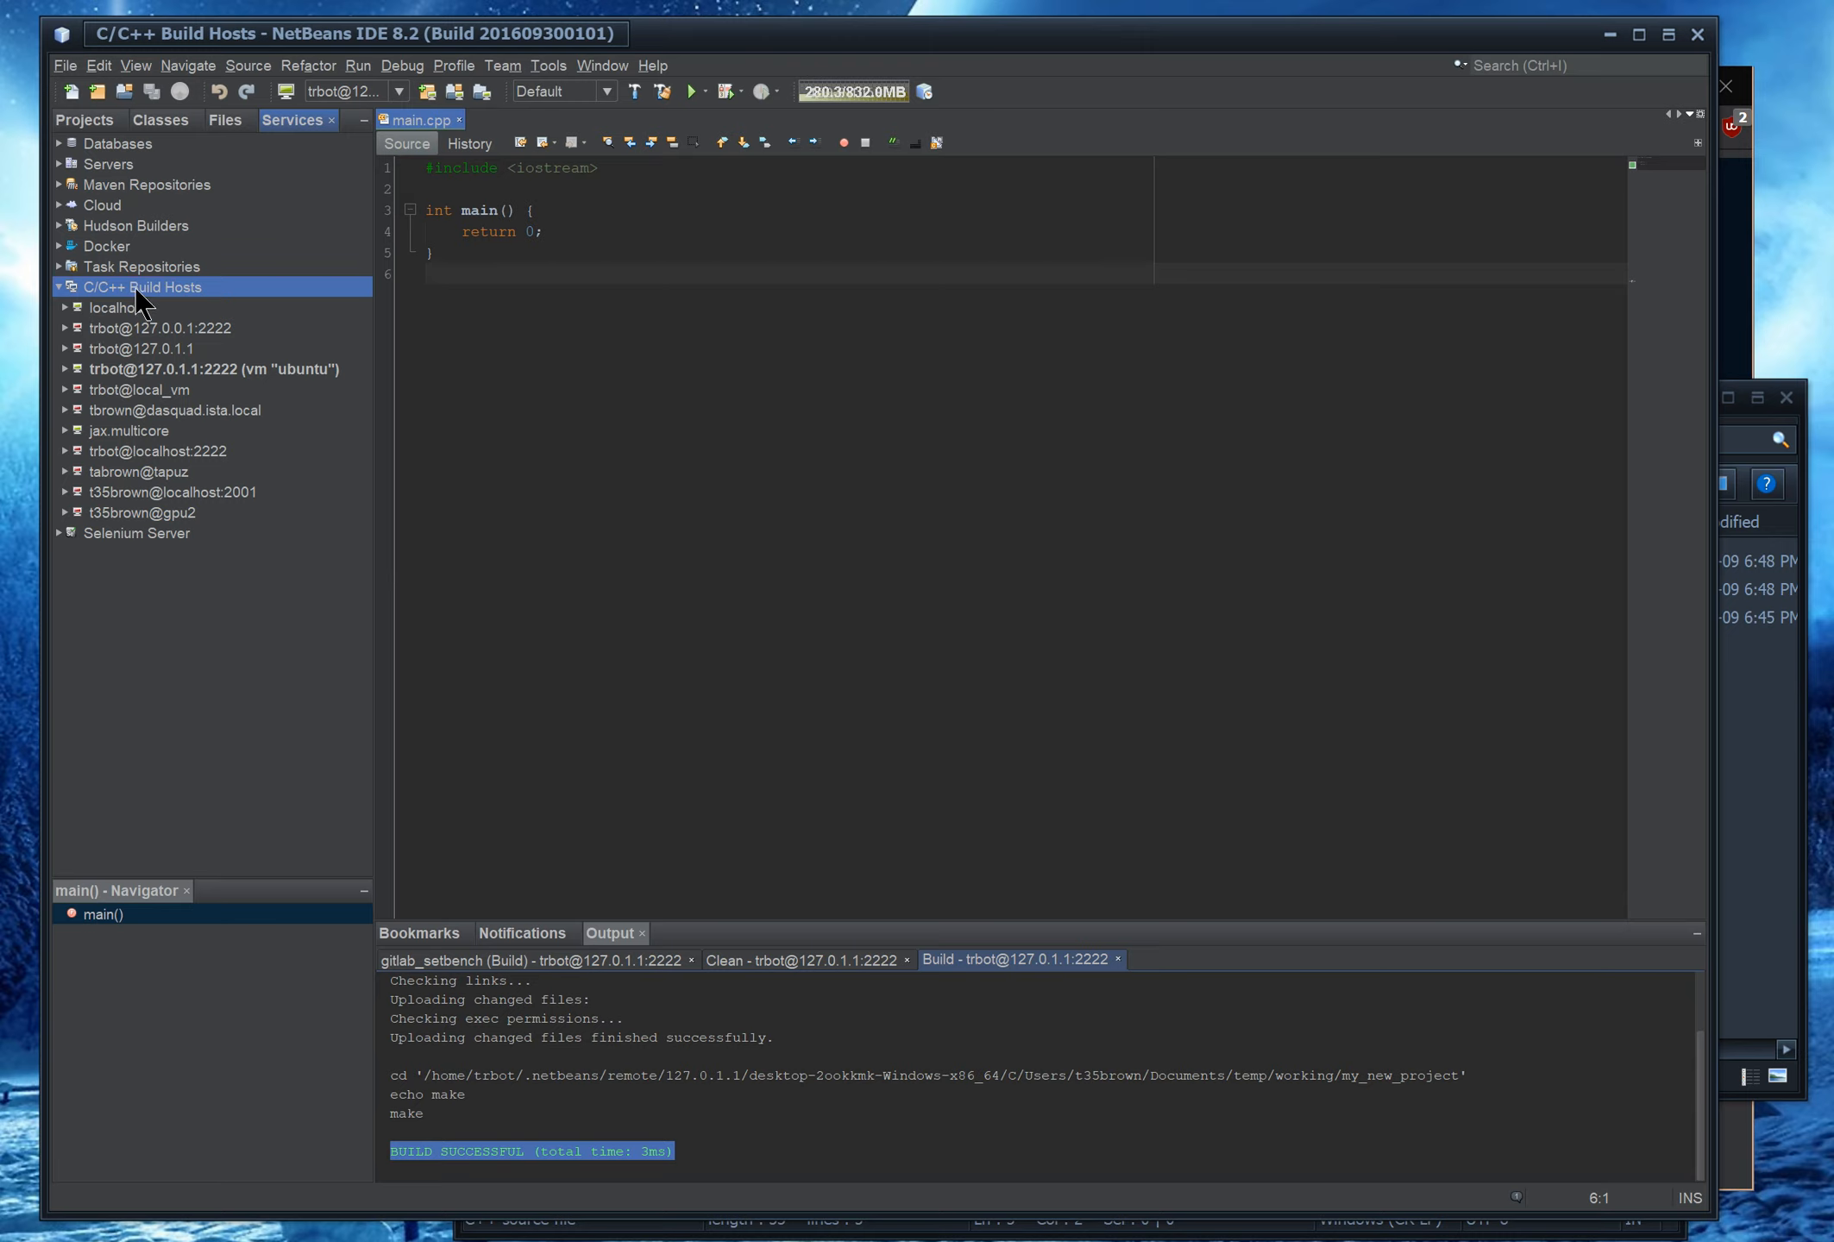
pyautogui.click(136, 432)
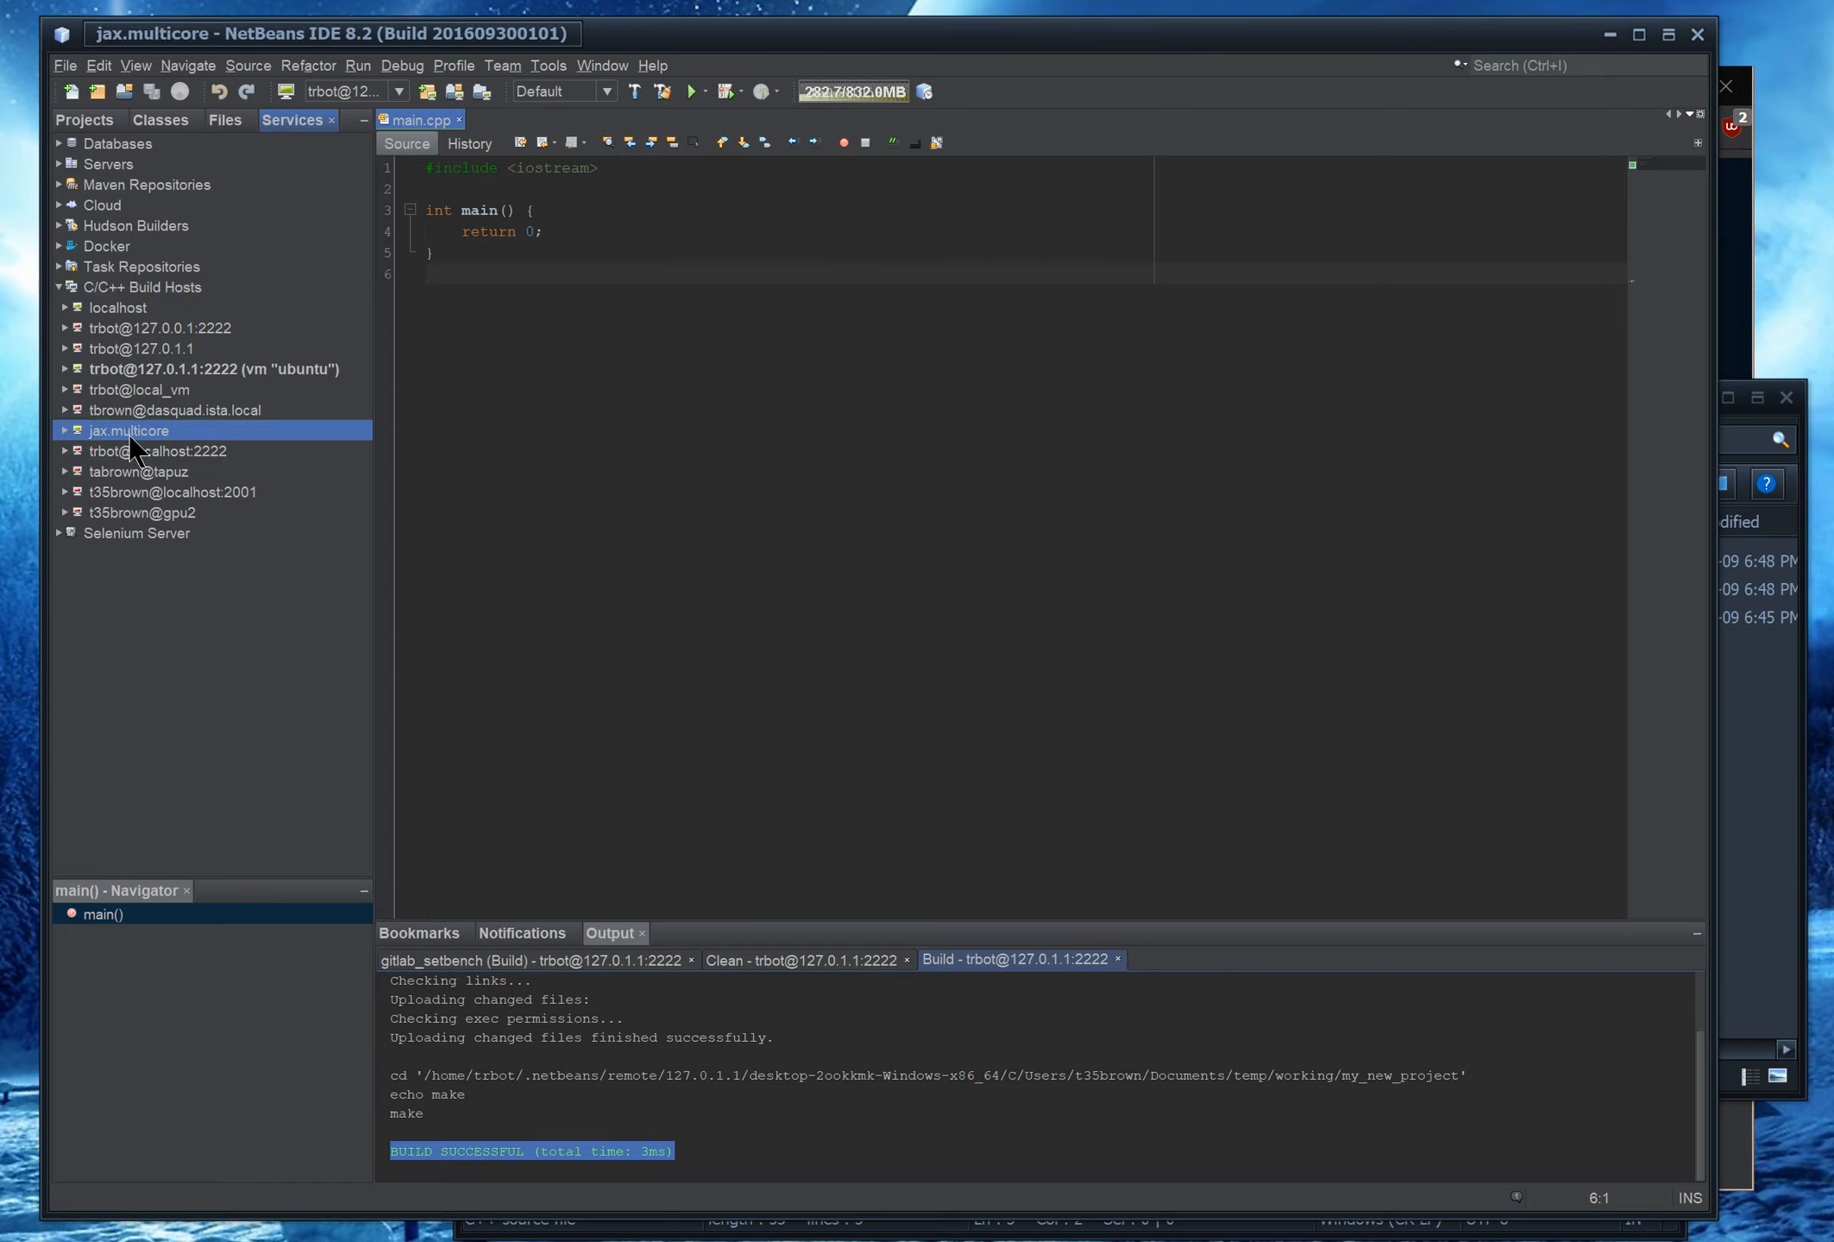
pyautogui.rightClick(130, 436)
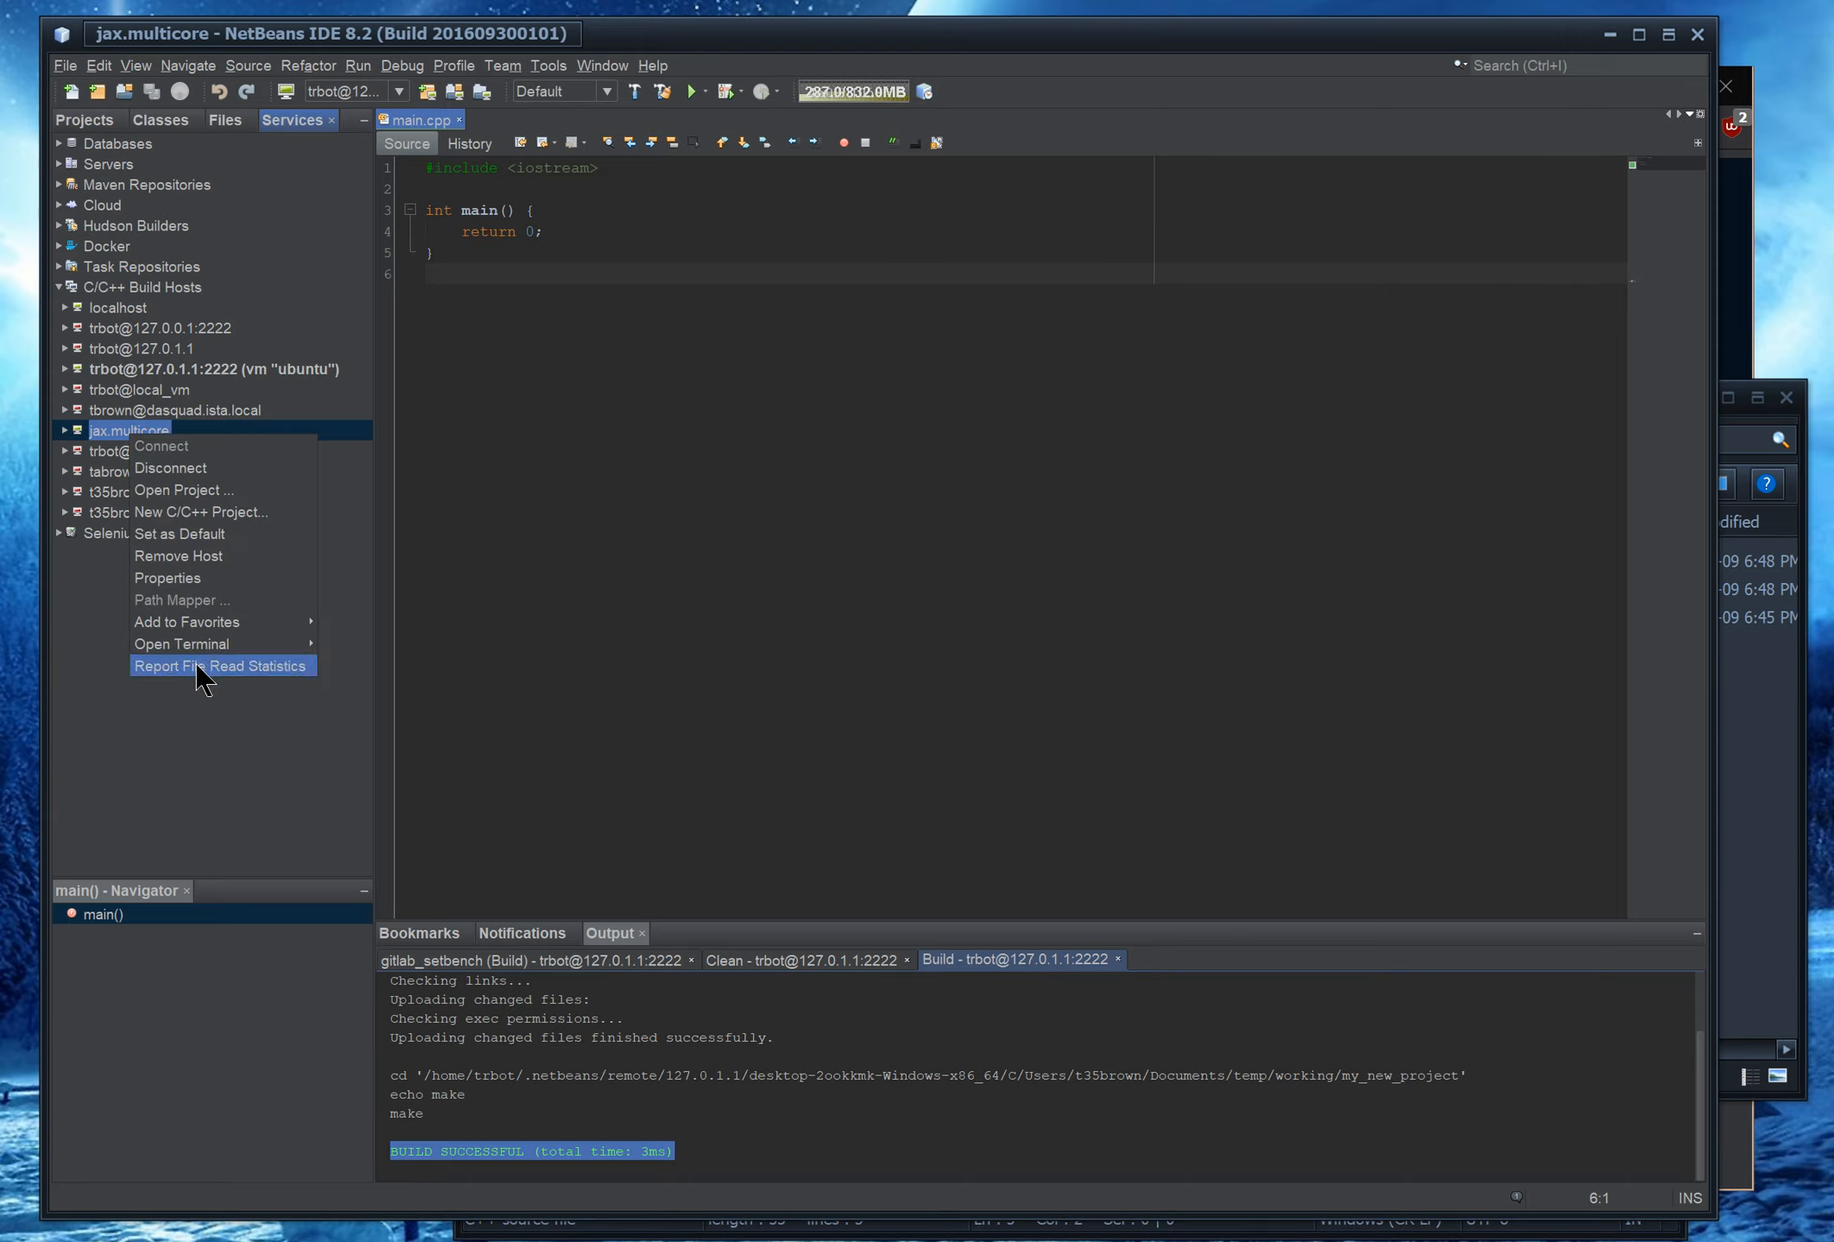
pyautogui.click(211, 557)
pyautogui.click(858, 654)
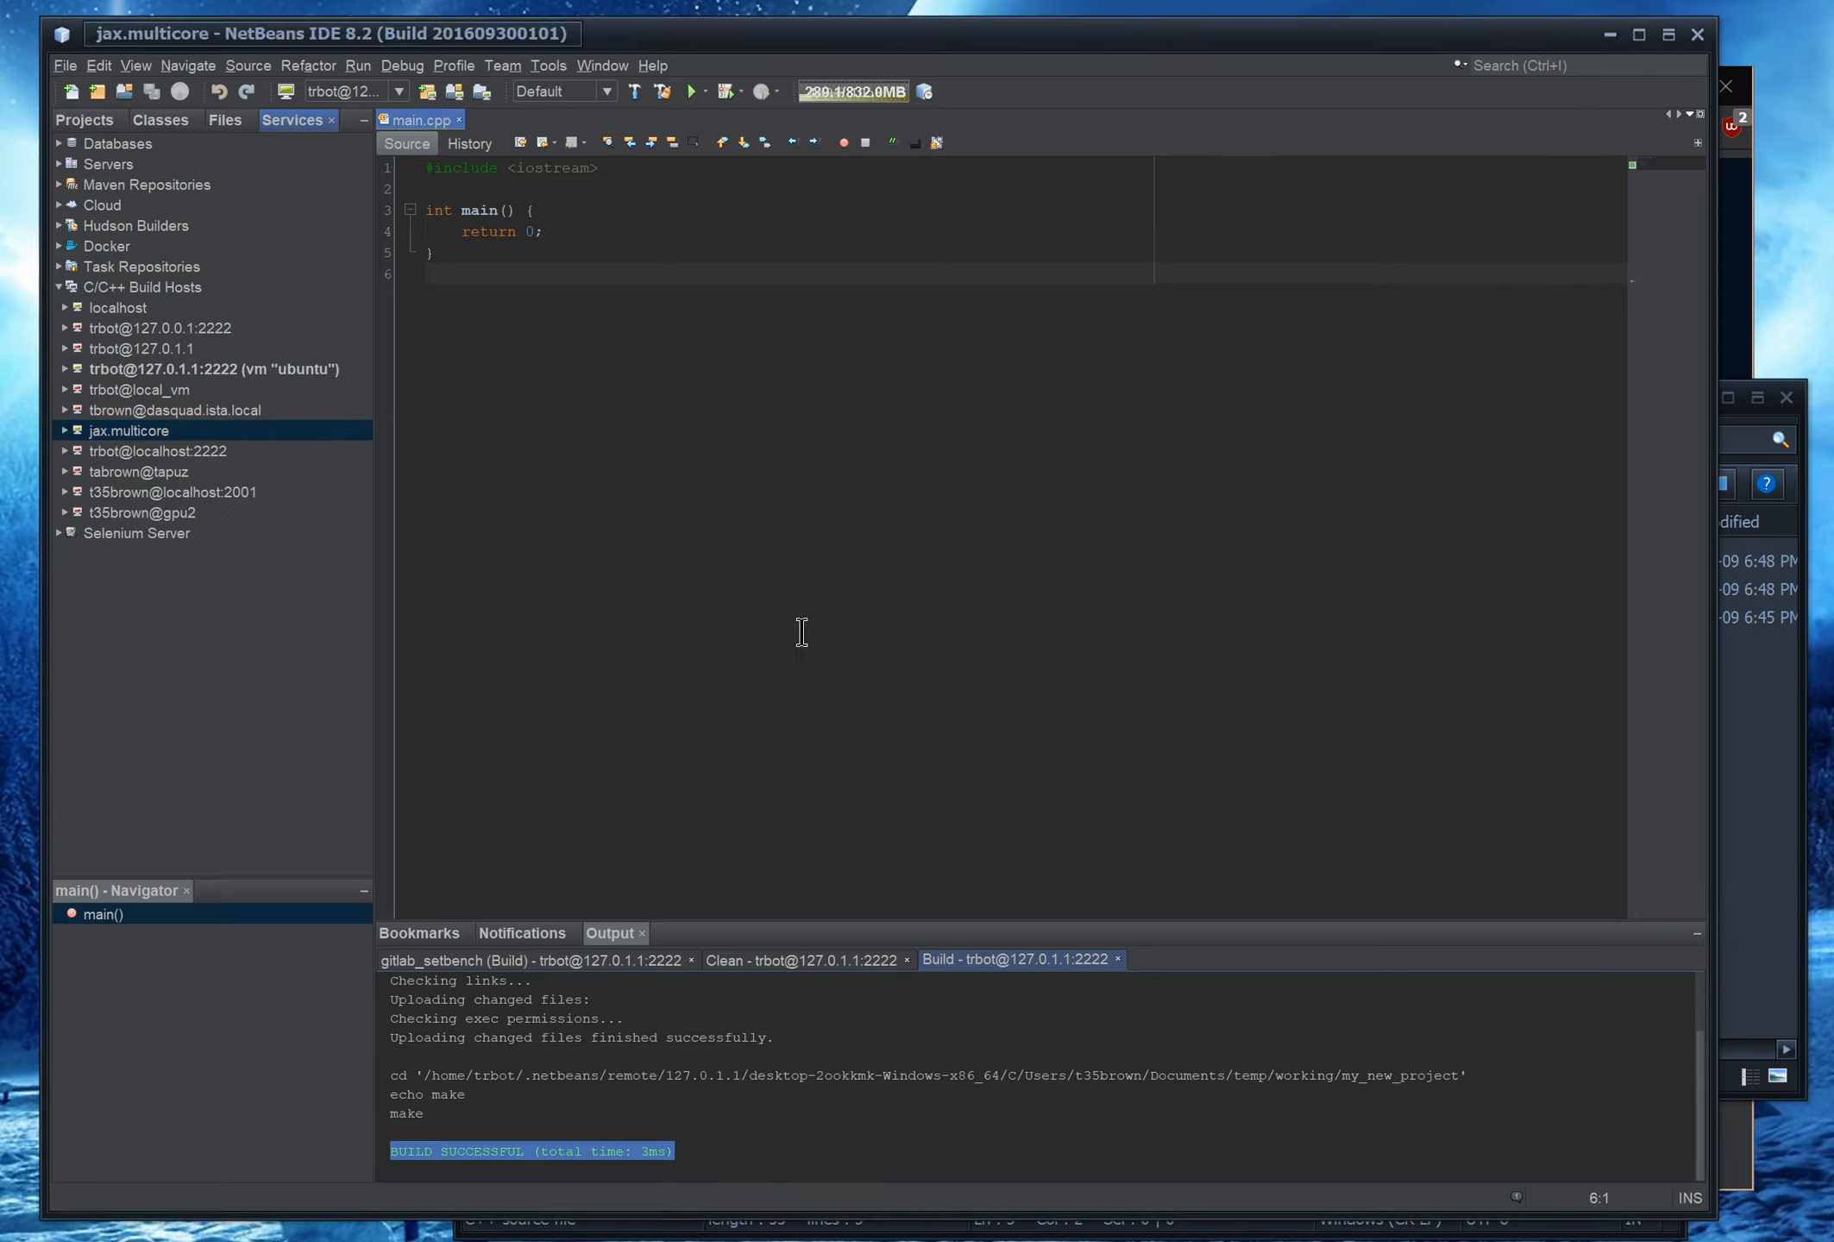
# Start adding a new C/C++ build host with hostname jax.multicore.cs.uwaterloo.ca on port 22 and continue to Setup Host
pyautogui.click(127, 288)
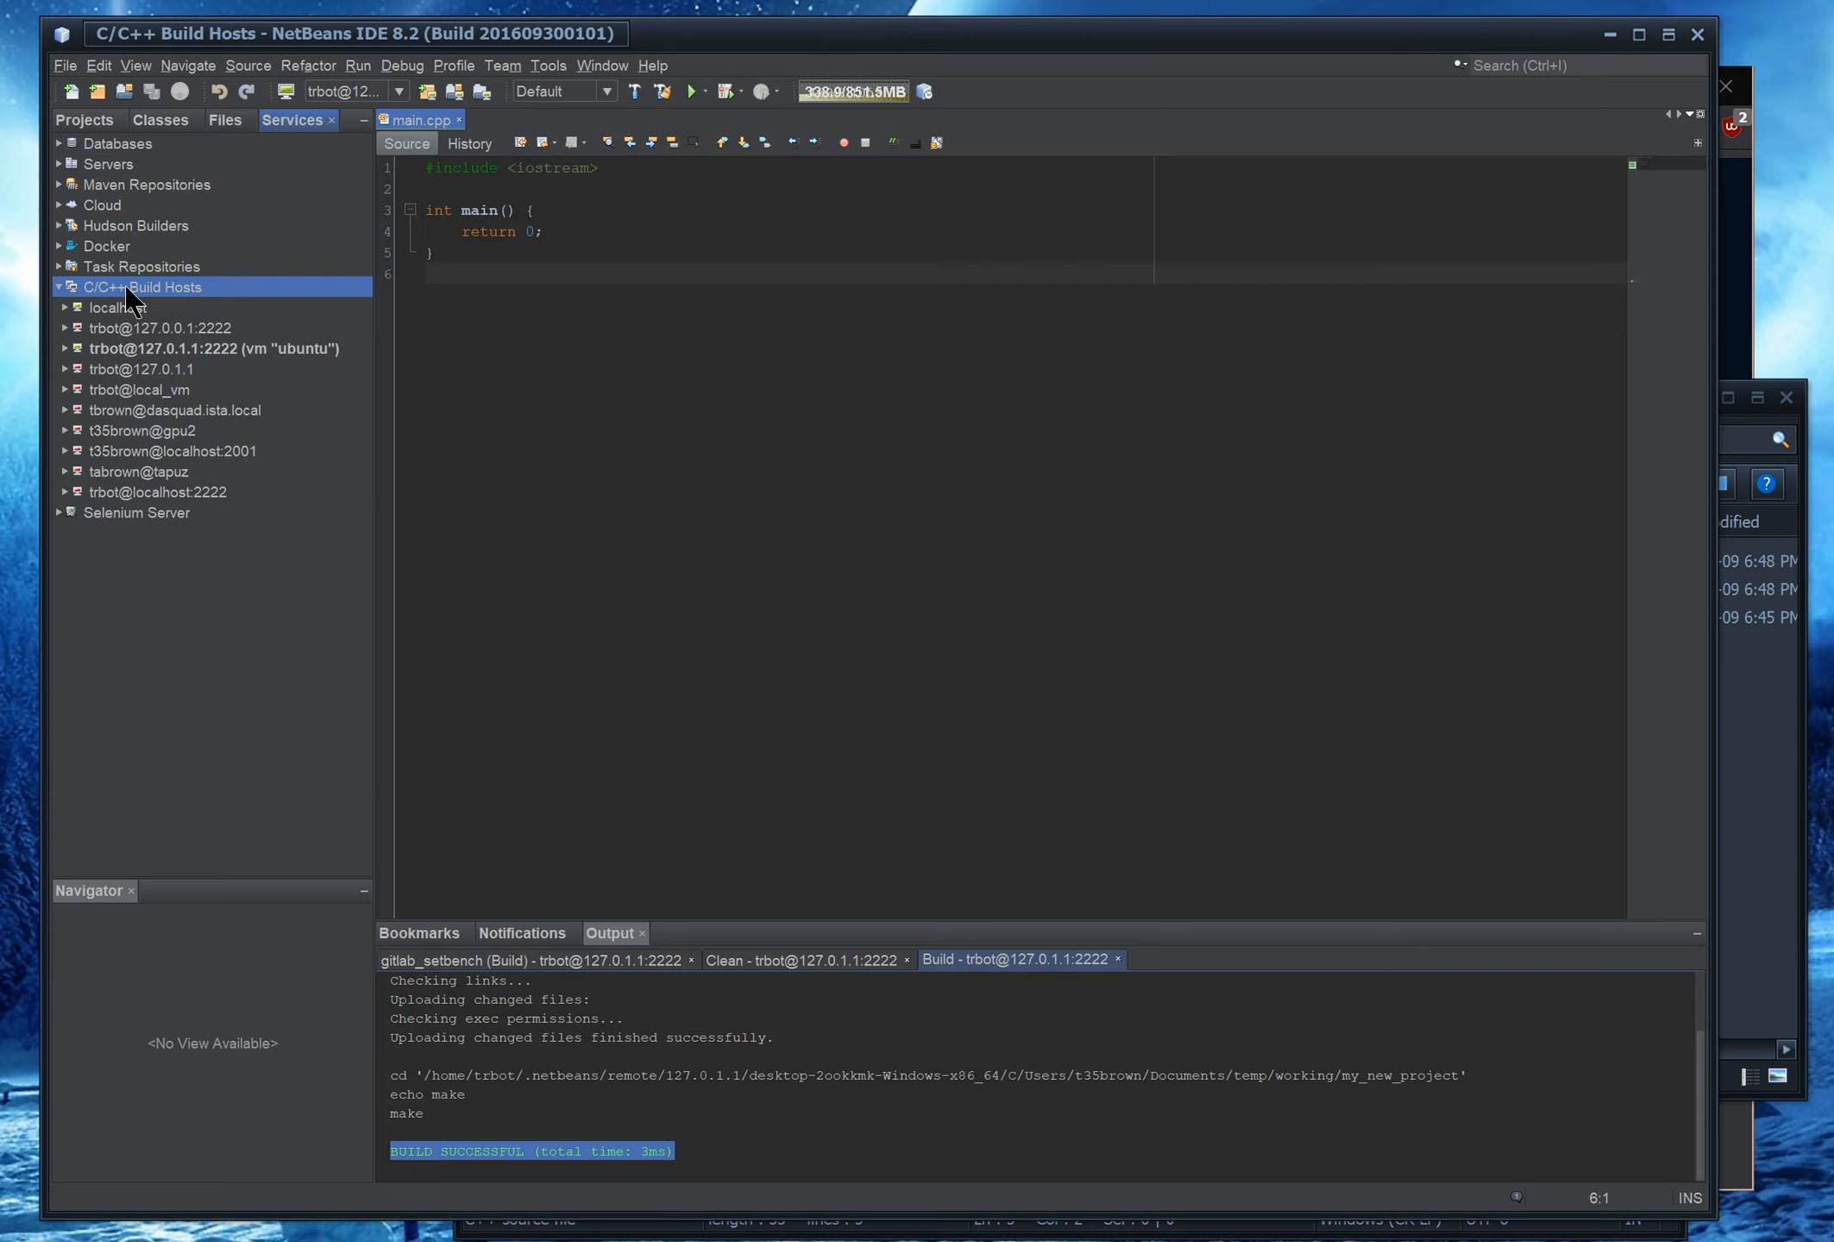
pyautogui.rightClick(126, 288)
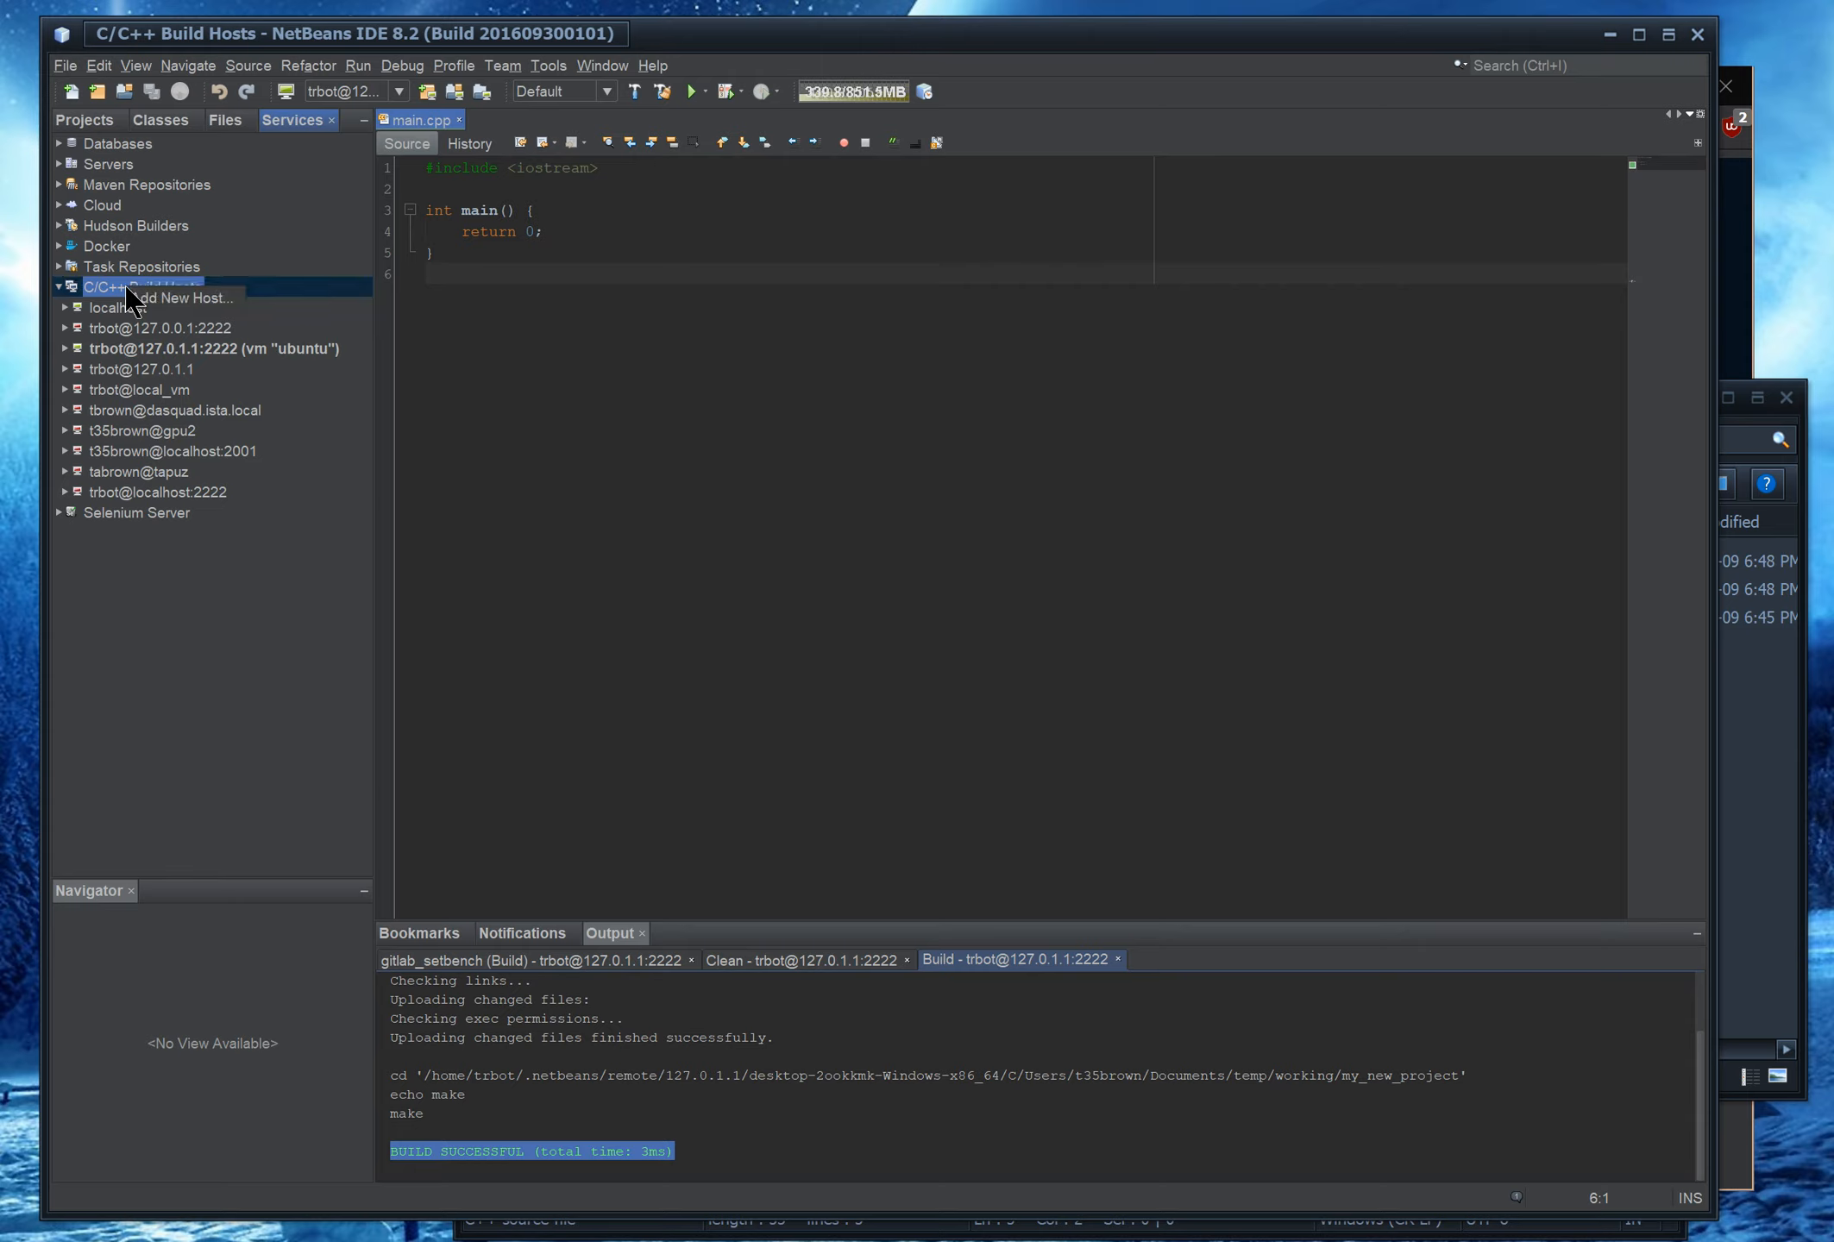
pyautogui.click(160, 301)
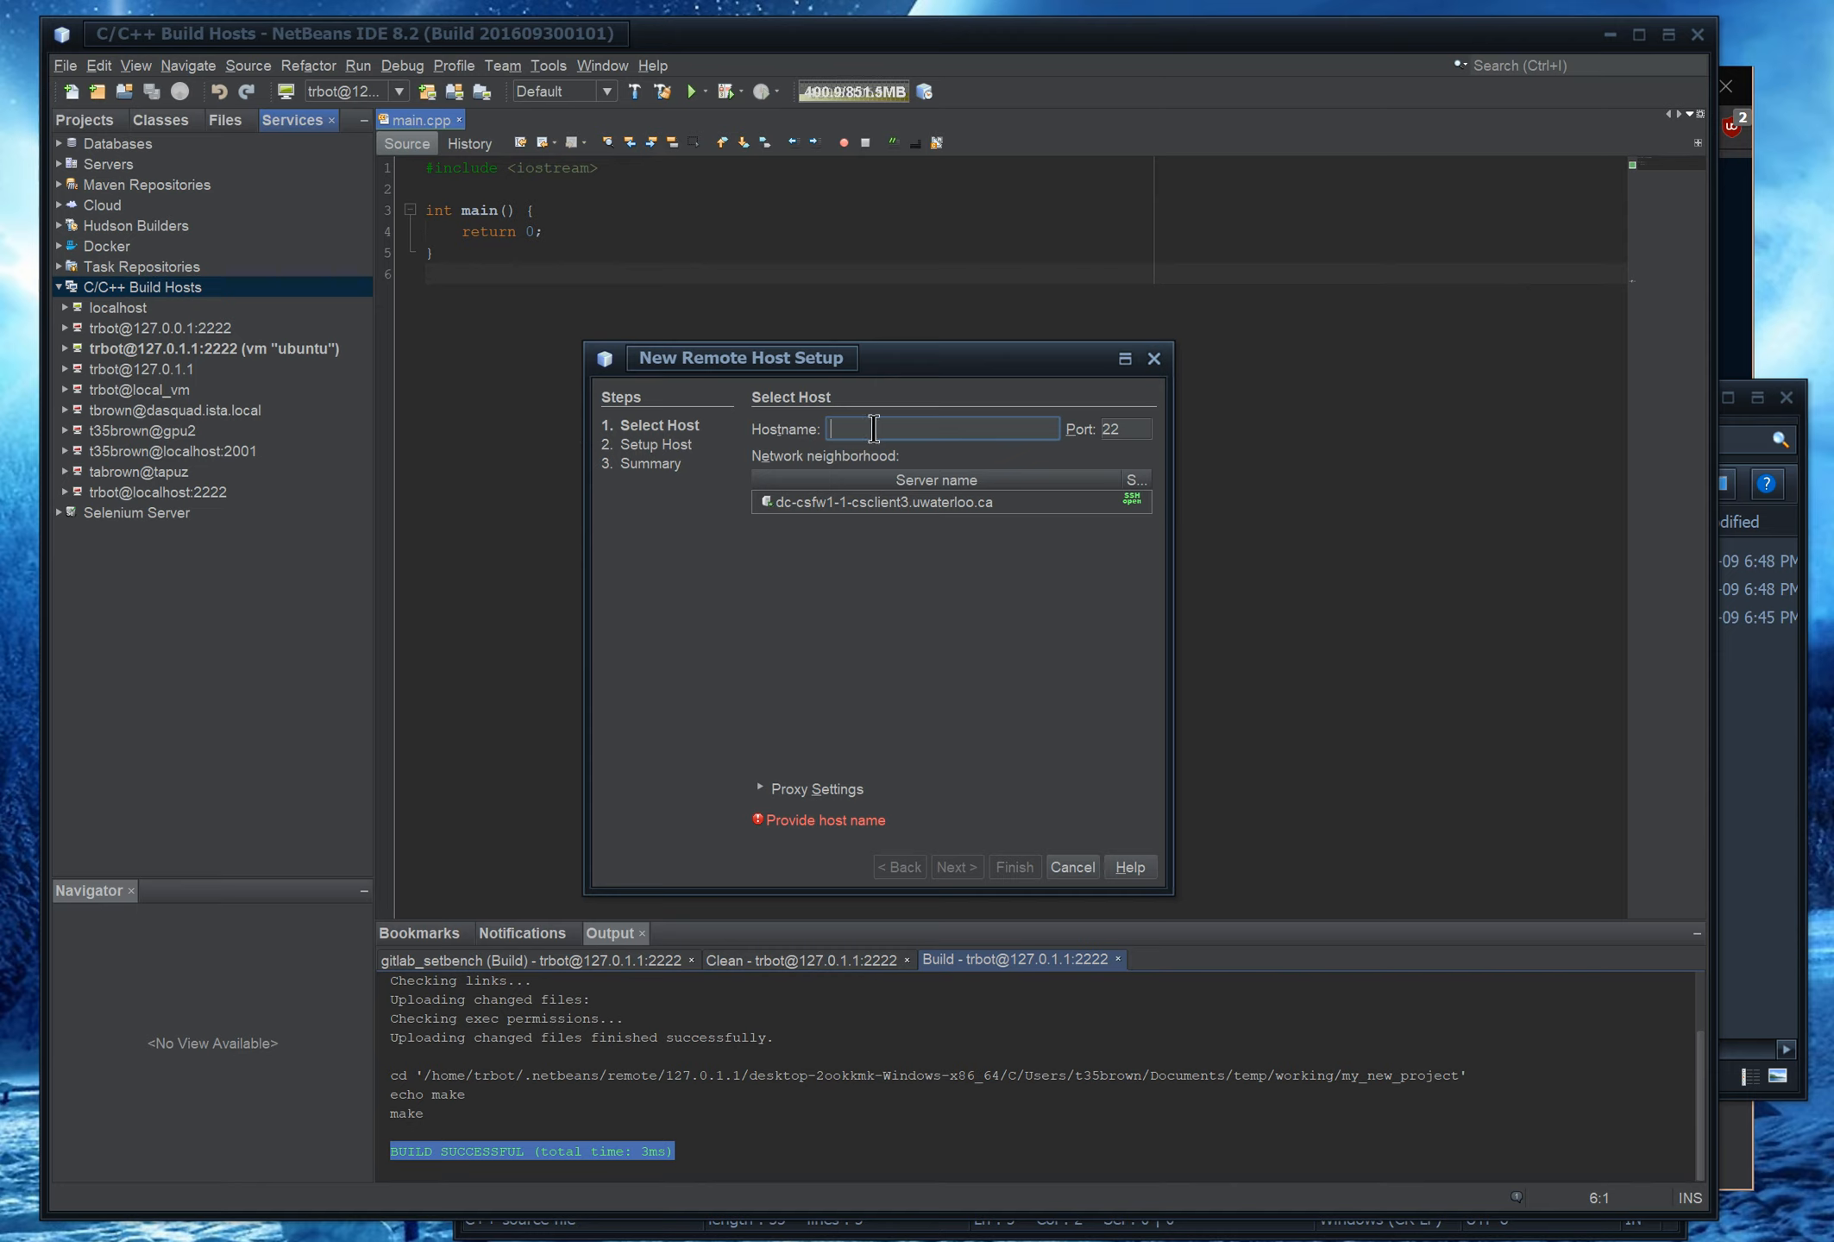
pyautogui.write('jax')
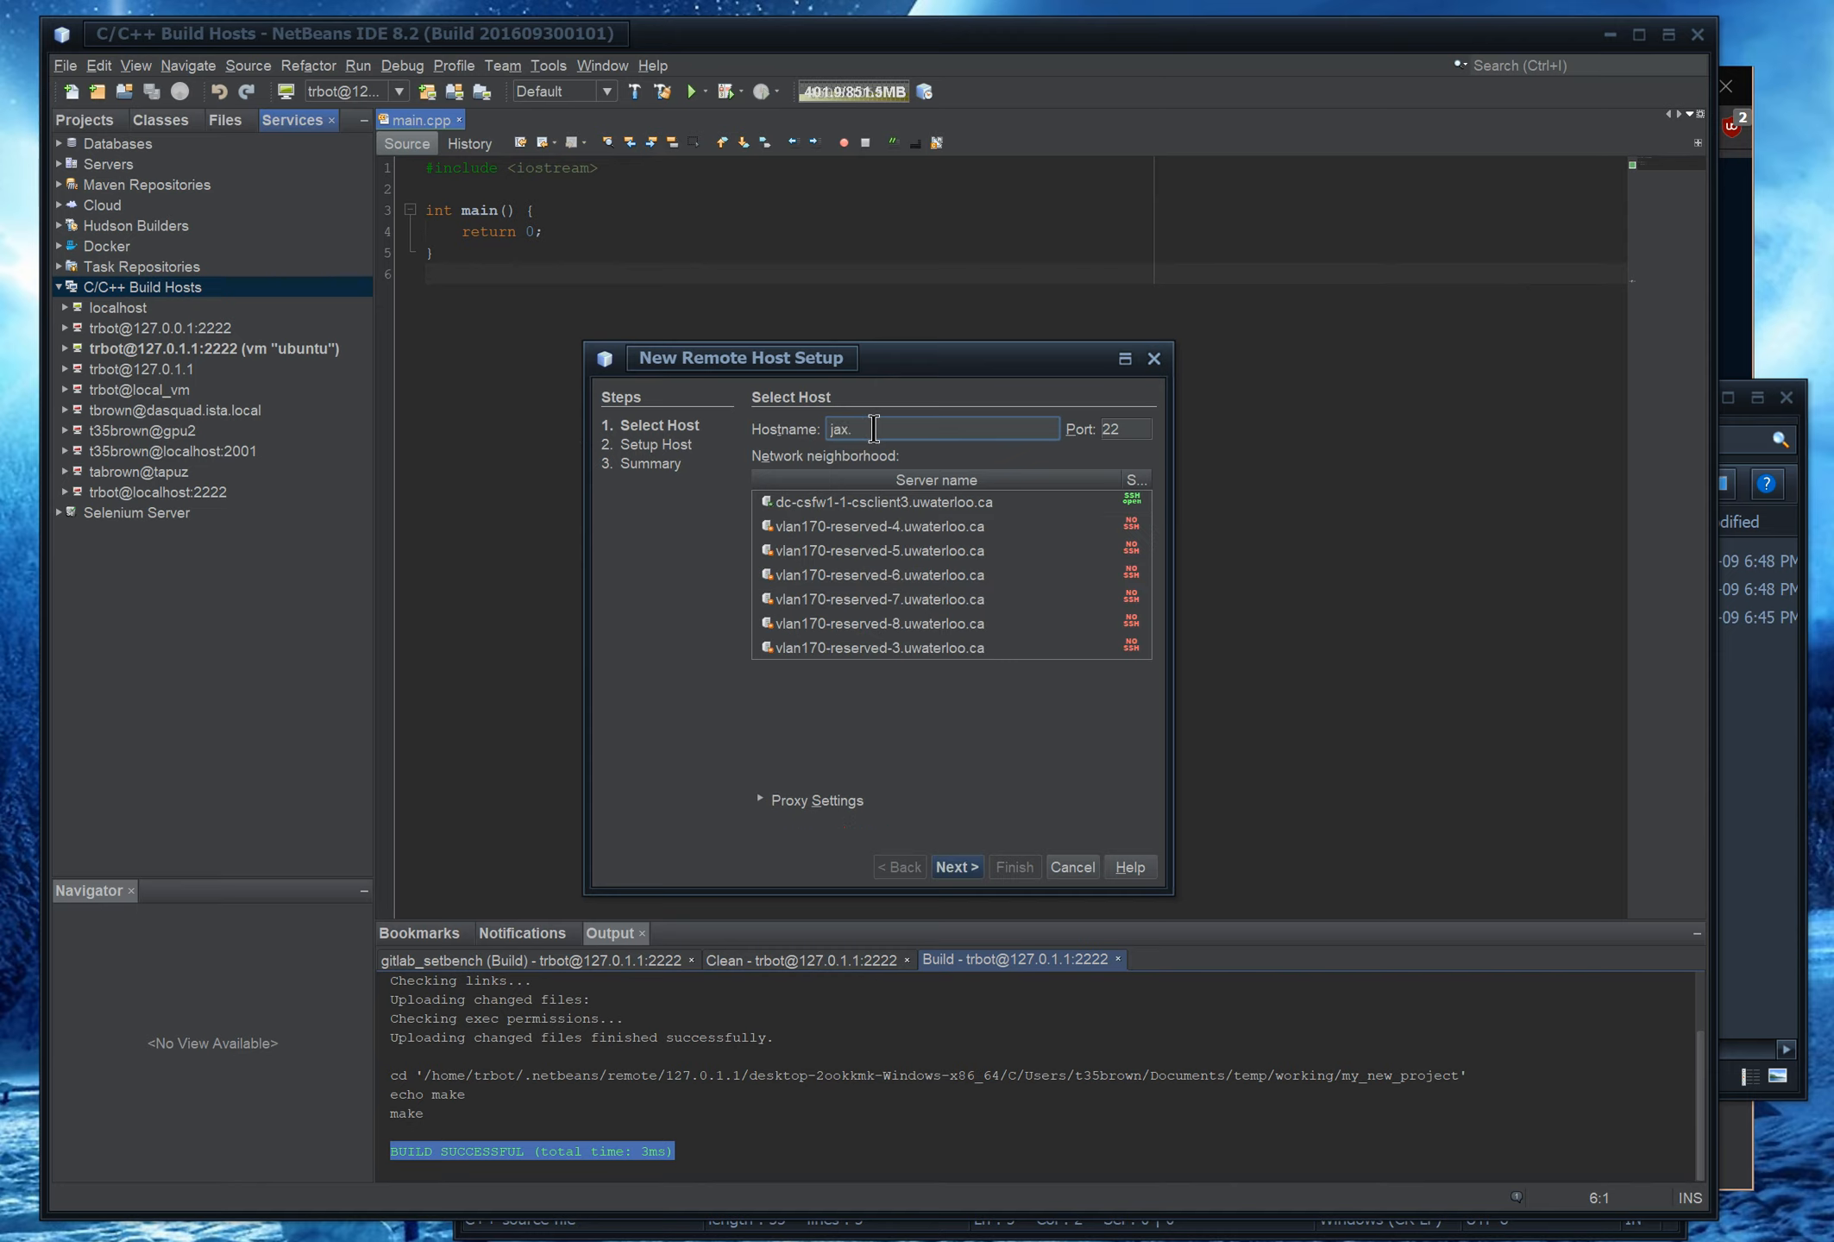
pyautogui.write('.multicore.cs.uwatre')
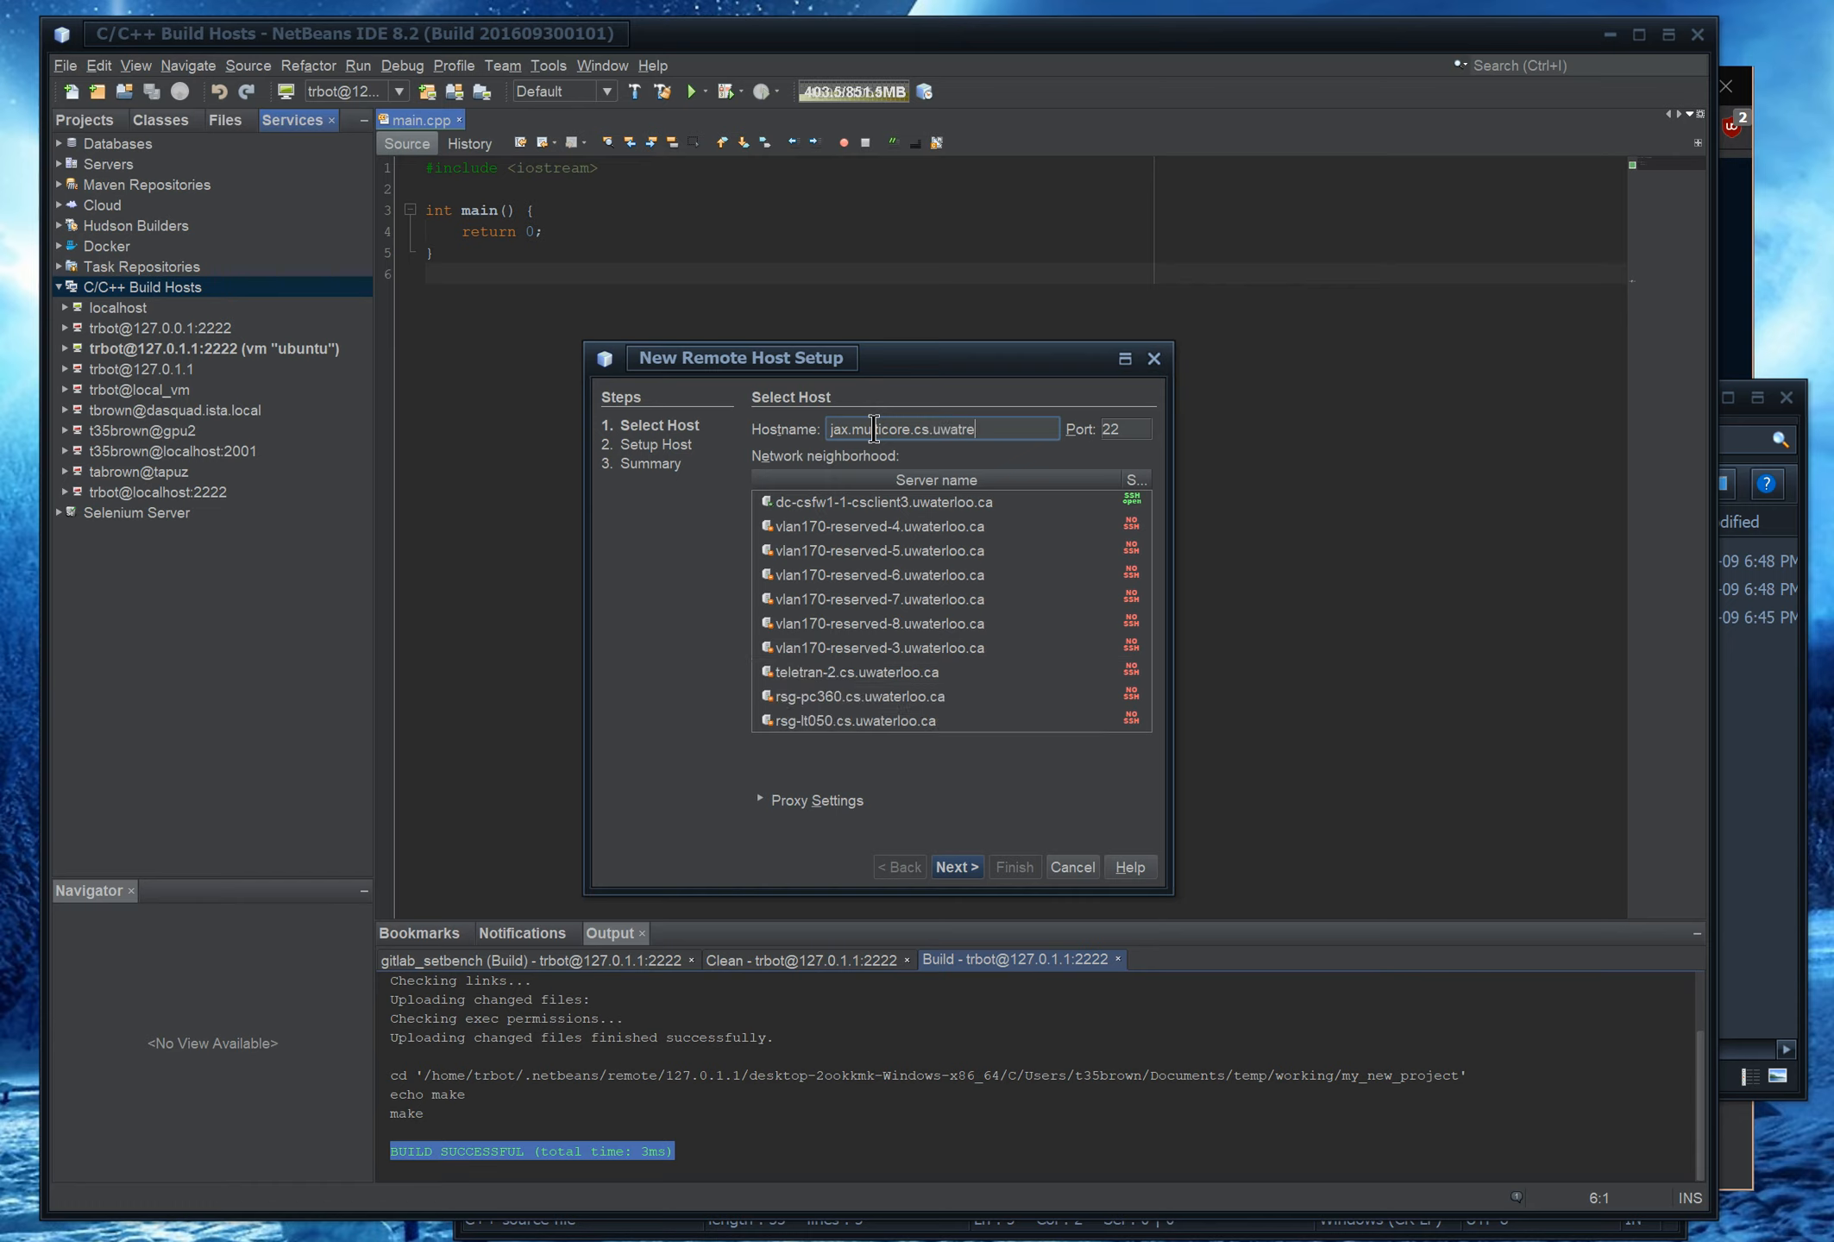
pyautogui.press('BackSpace')
pyautogui.press('BackSpace')
pyautogui.write('erloo.ca')
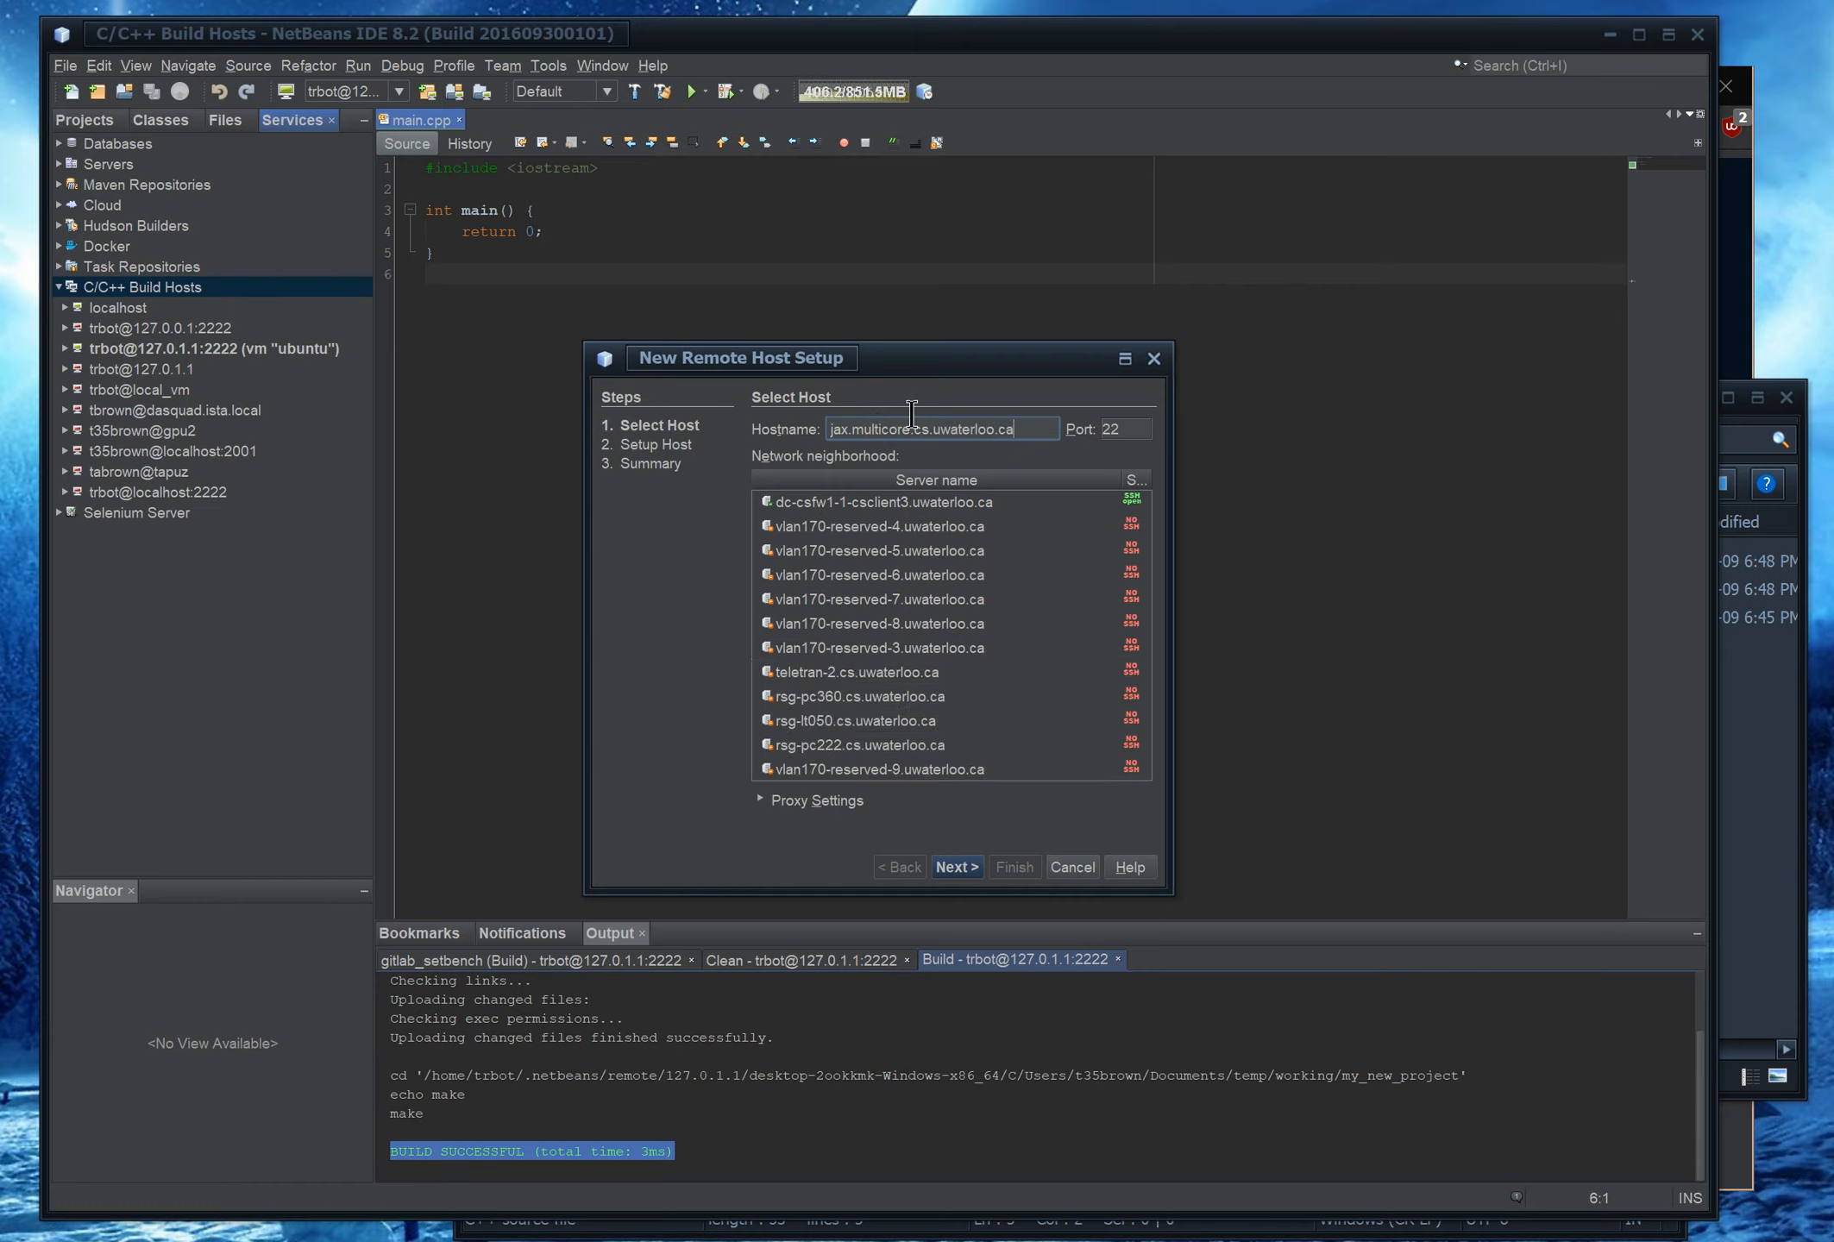
pyautogui.click(956, 868)
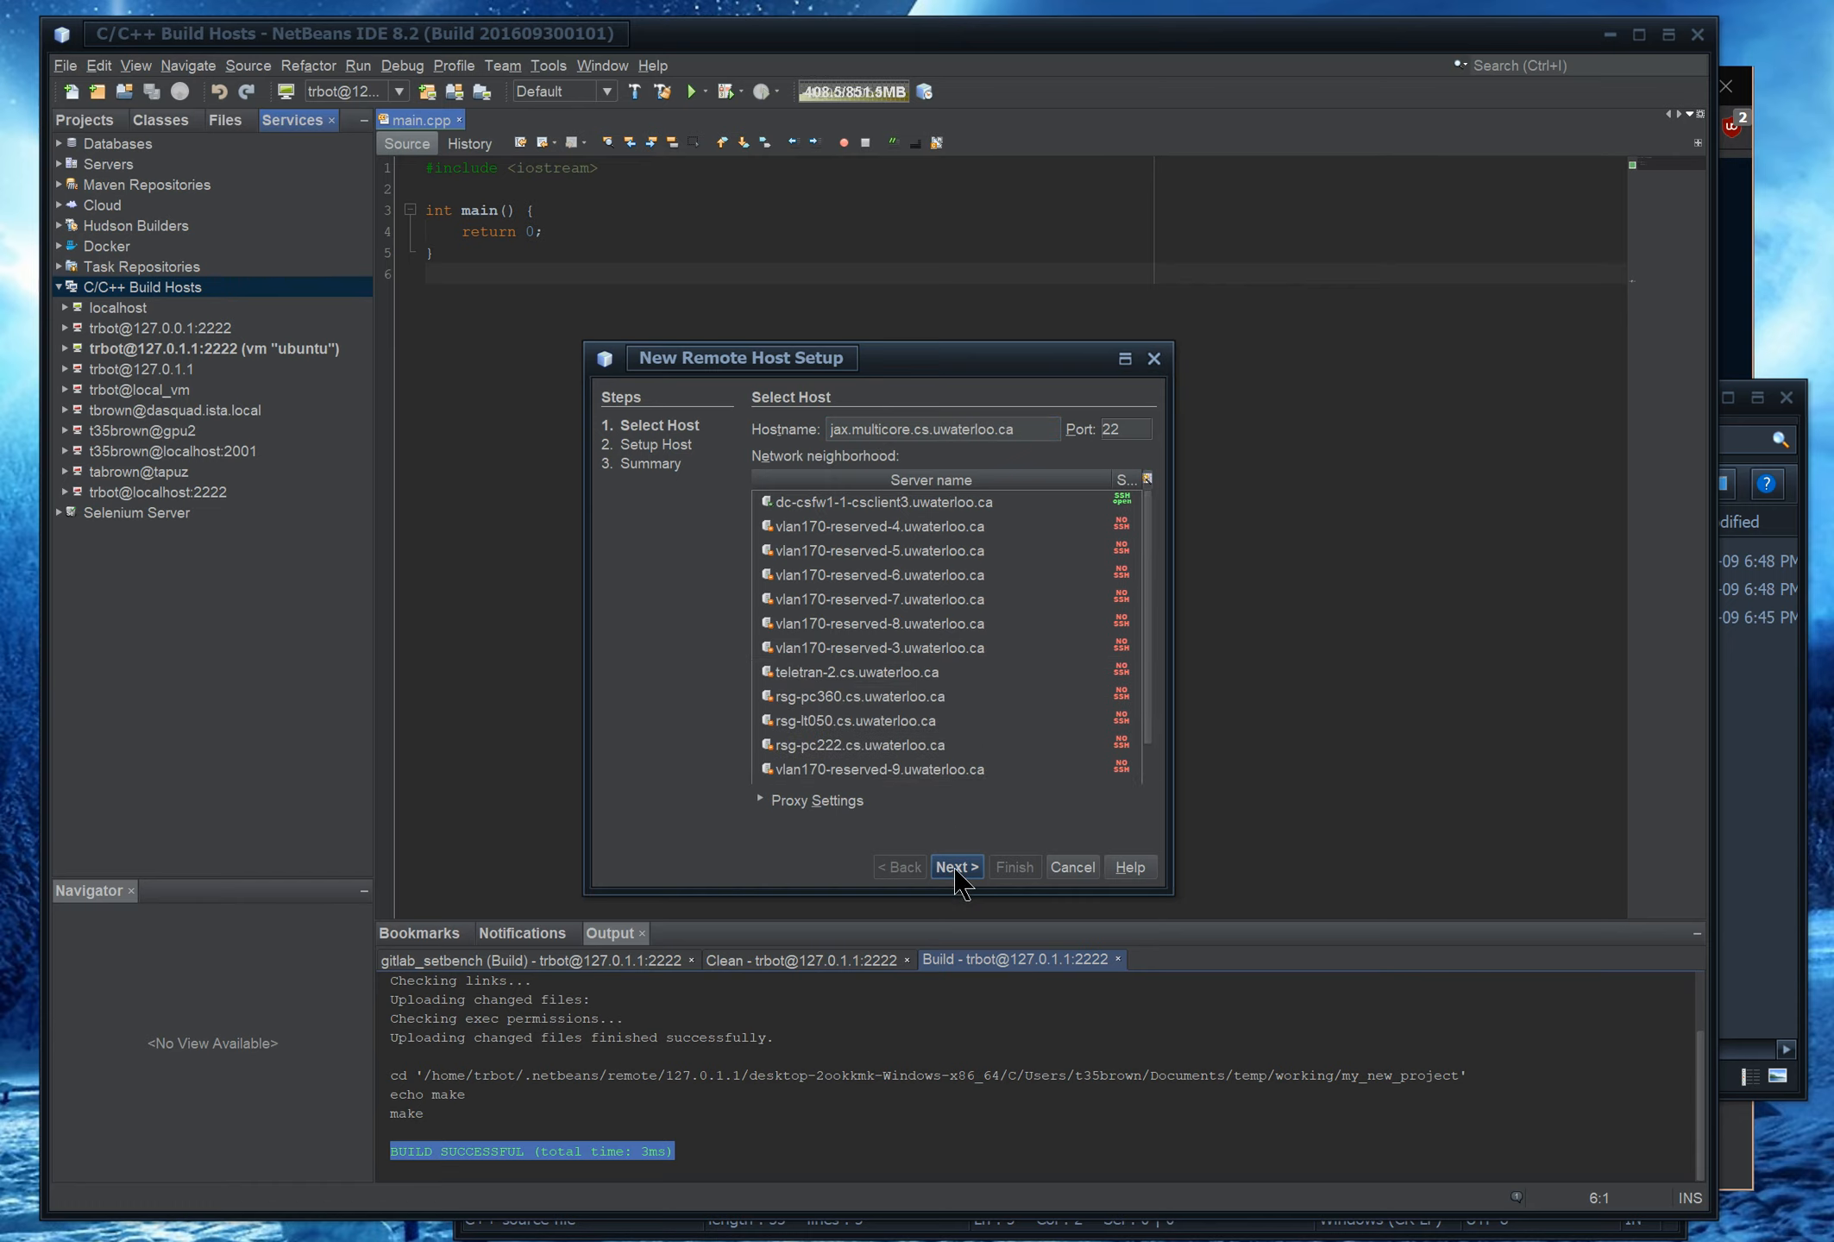
pyautogui.click(955, 868)
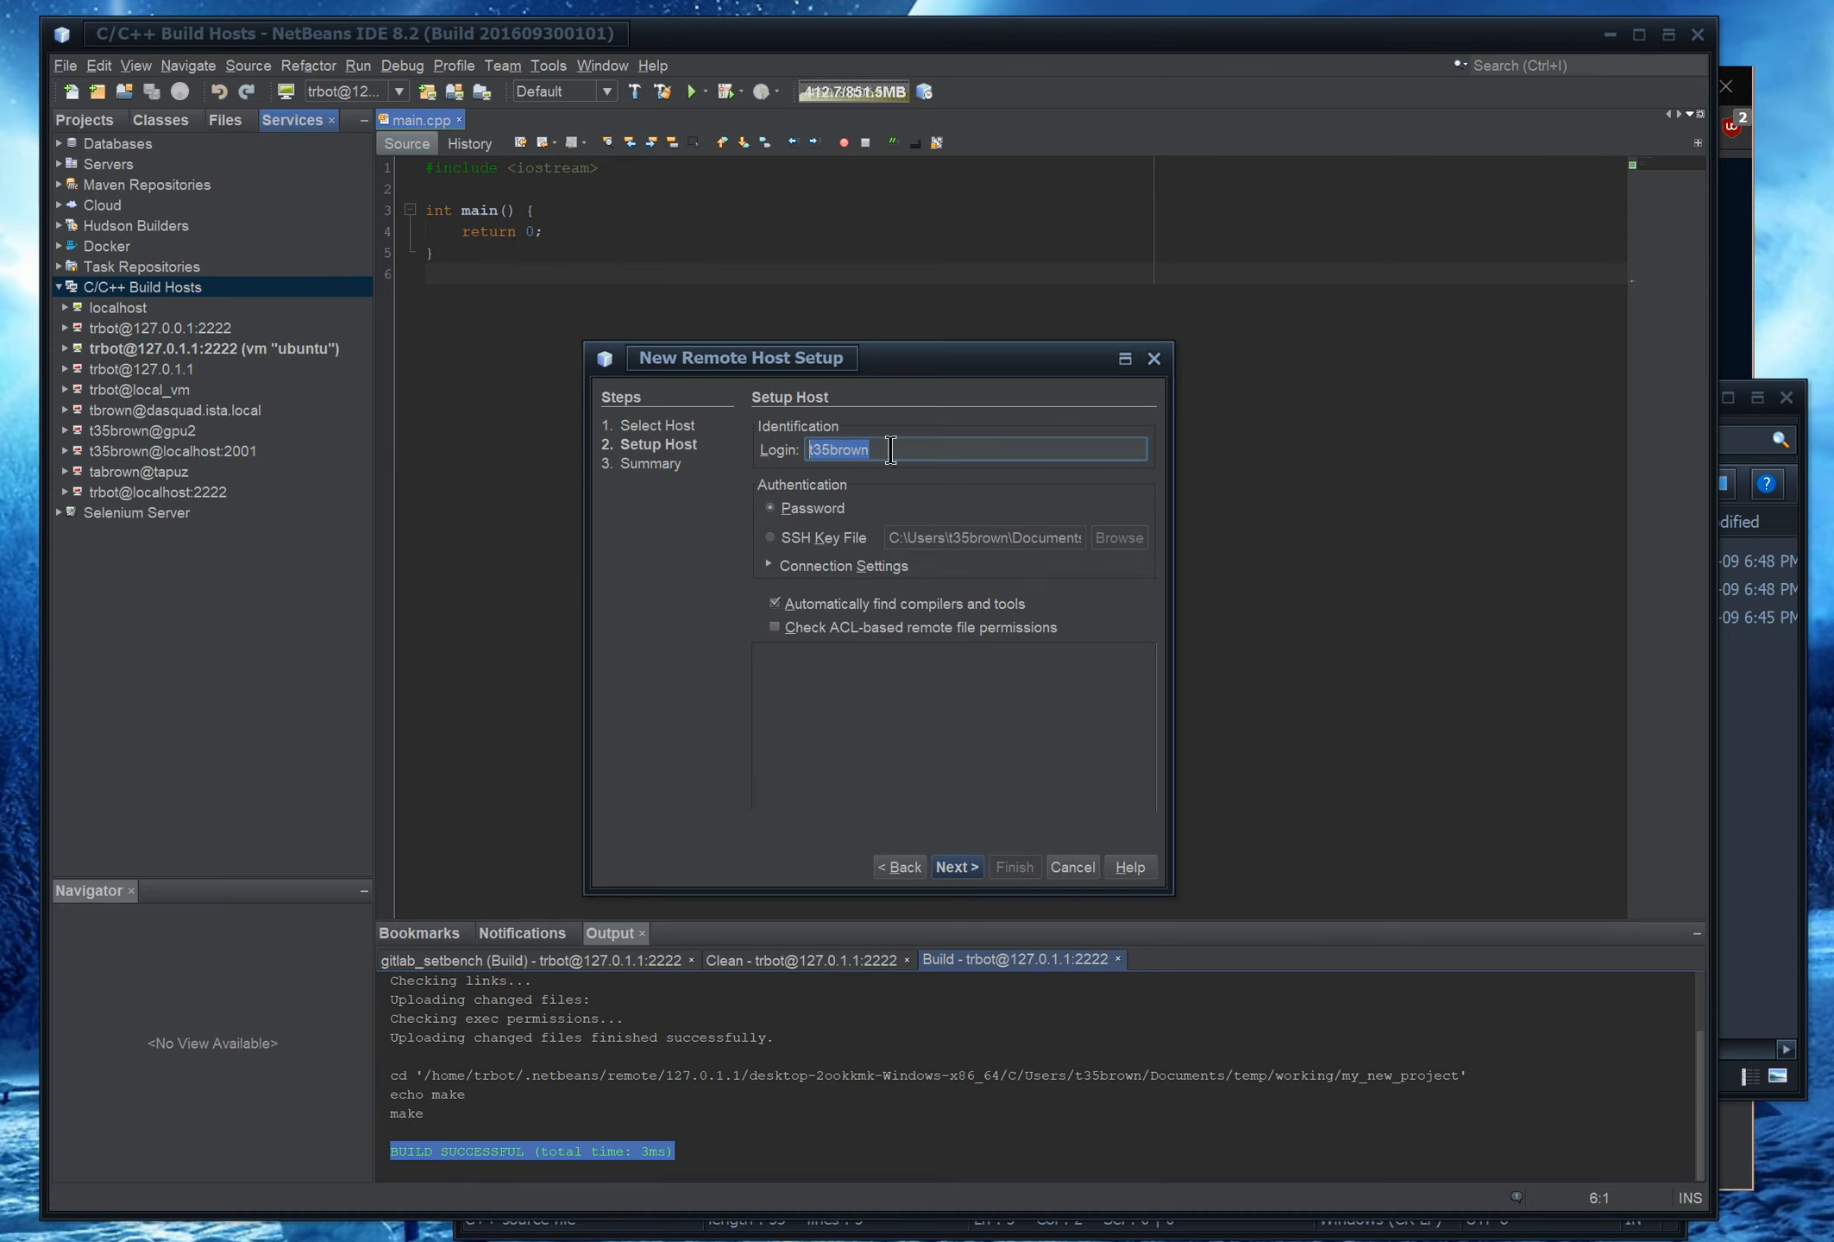
# Try to connect to the new host with password authentication, entering the account password
pyautogui.moveTo(912, 441); pyautogui.dragTo(736, 434)
pyautogui.click(825, 516)
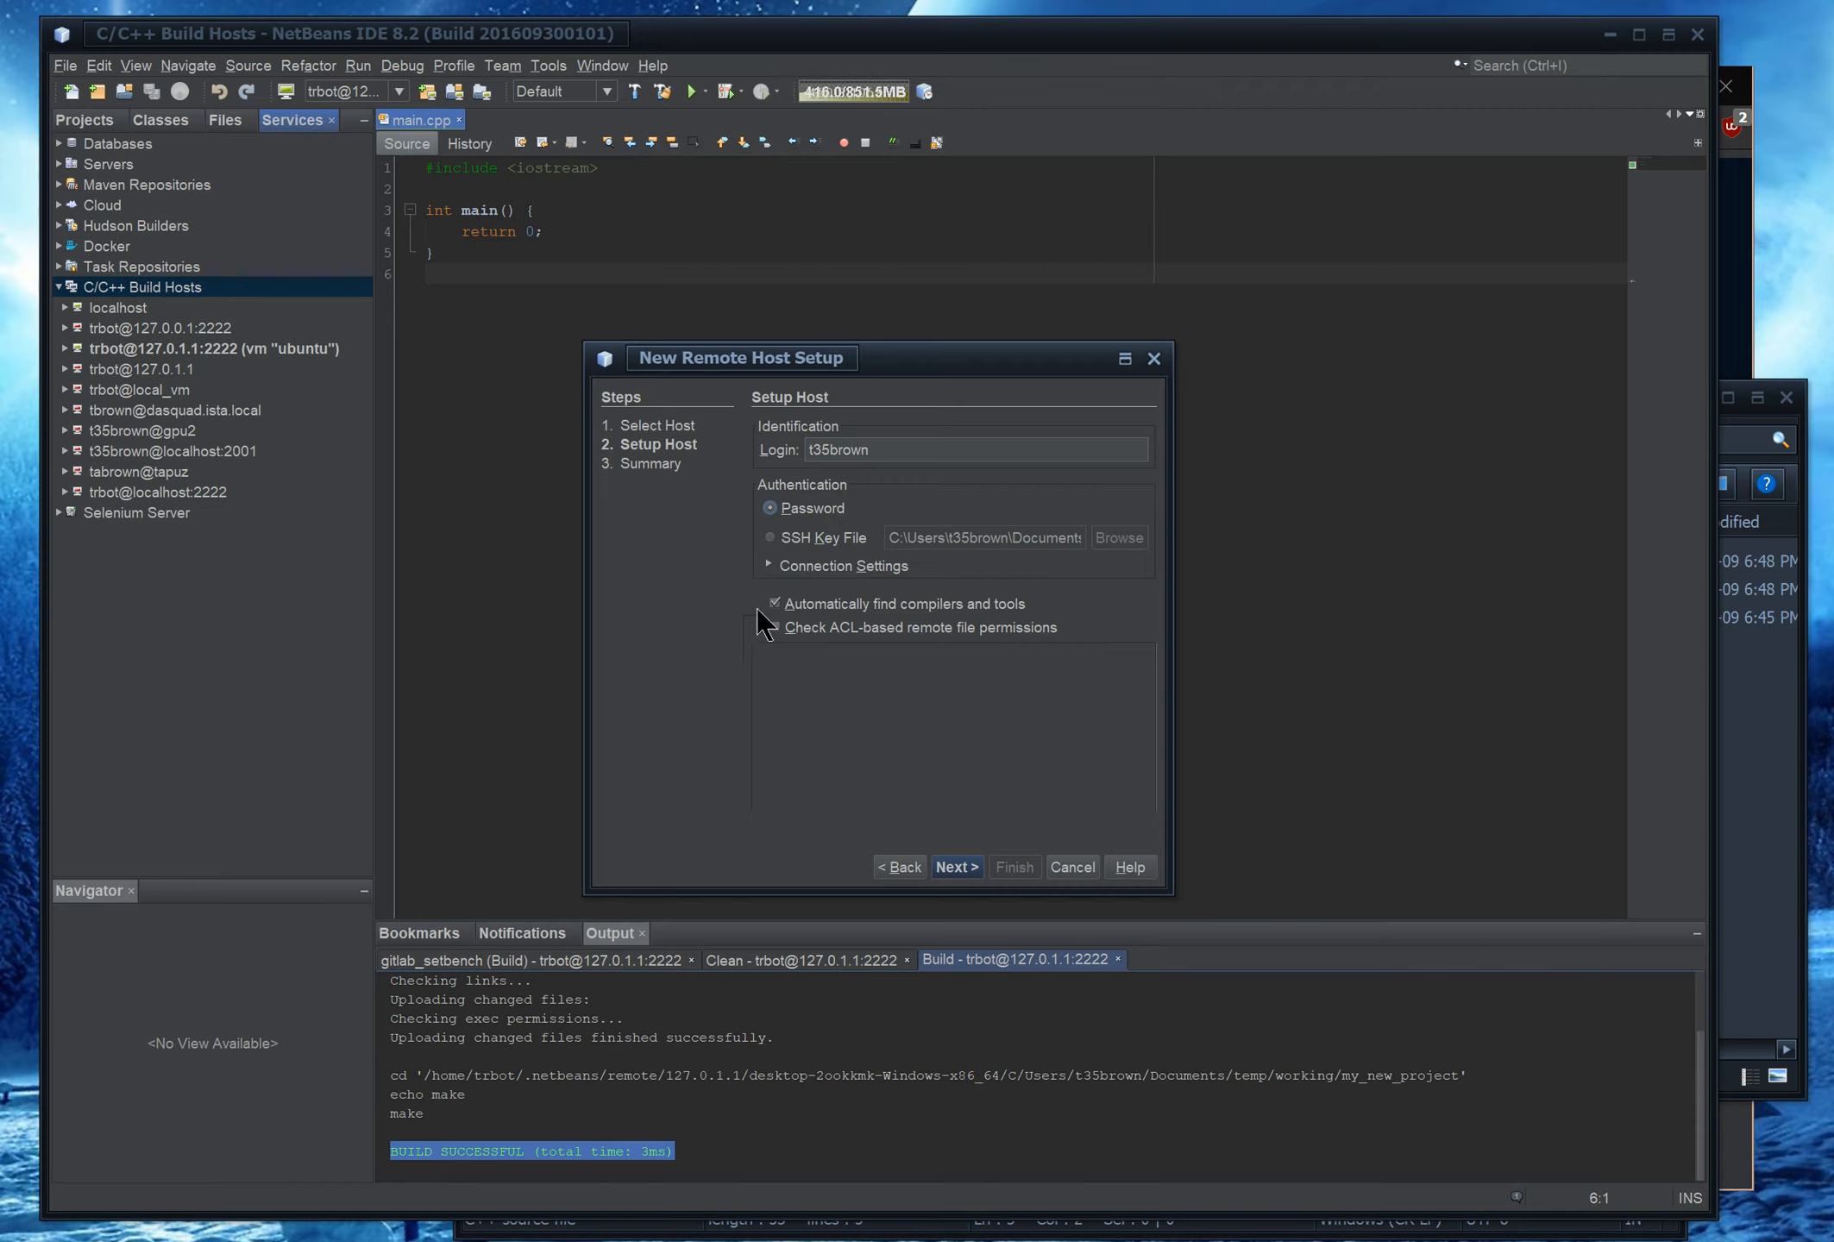
pyautogui.click(957, 868)
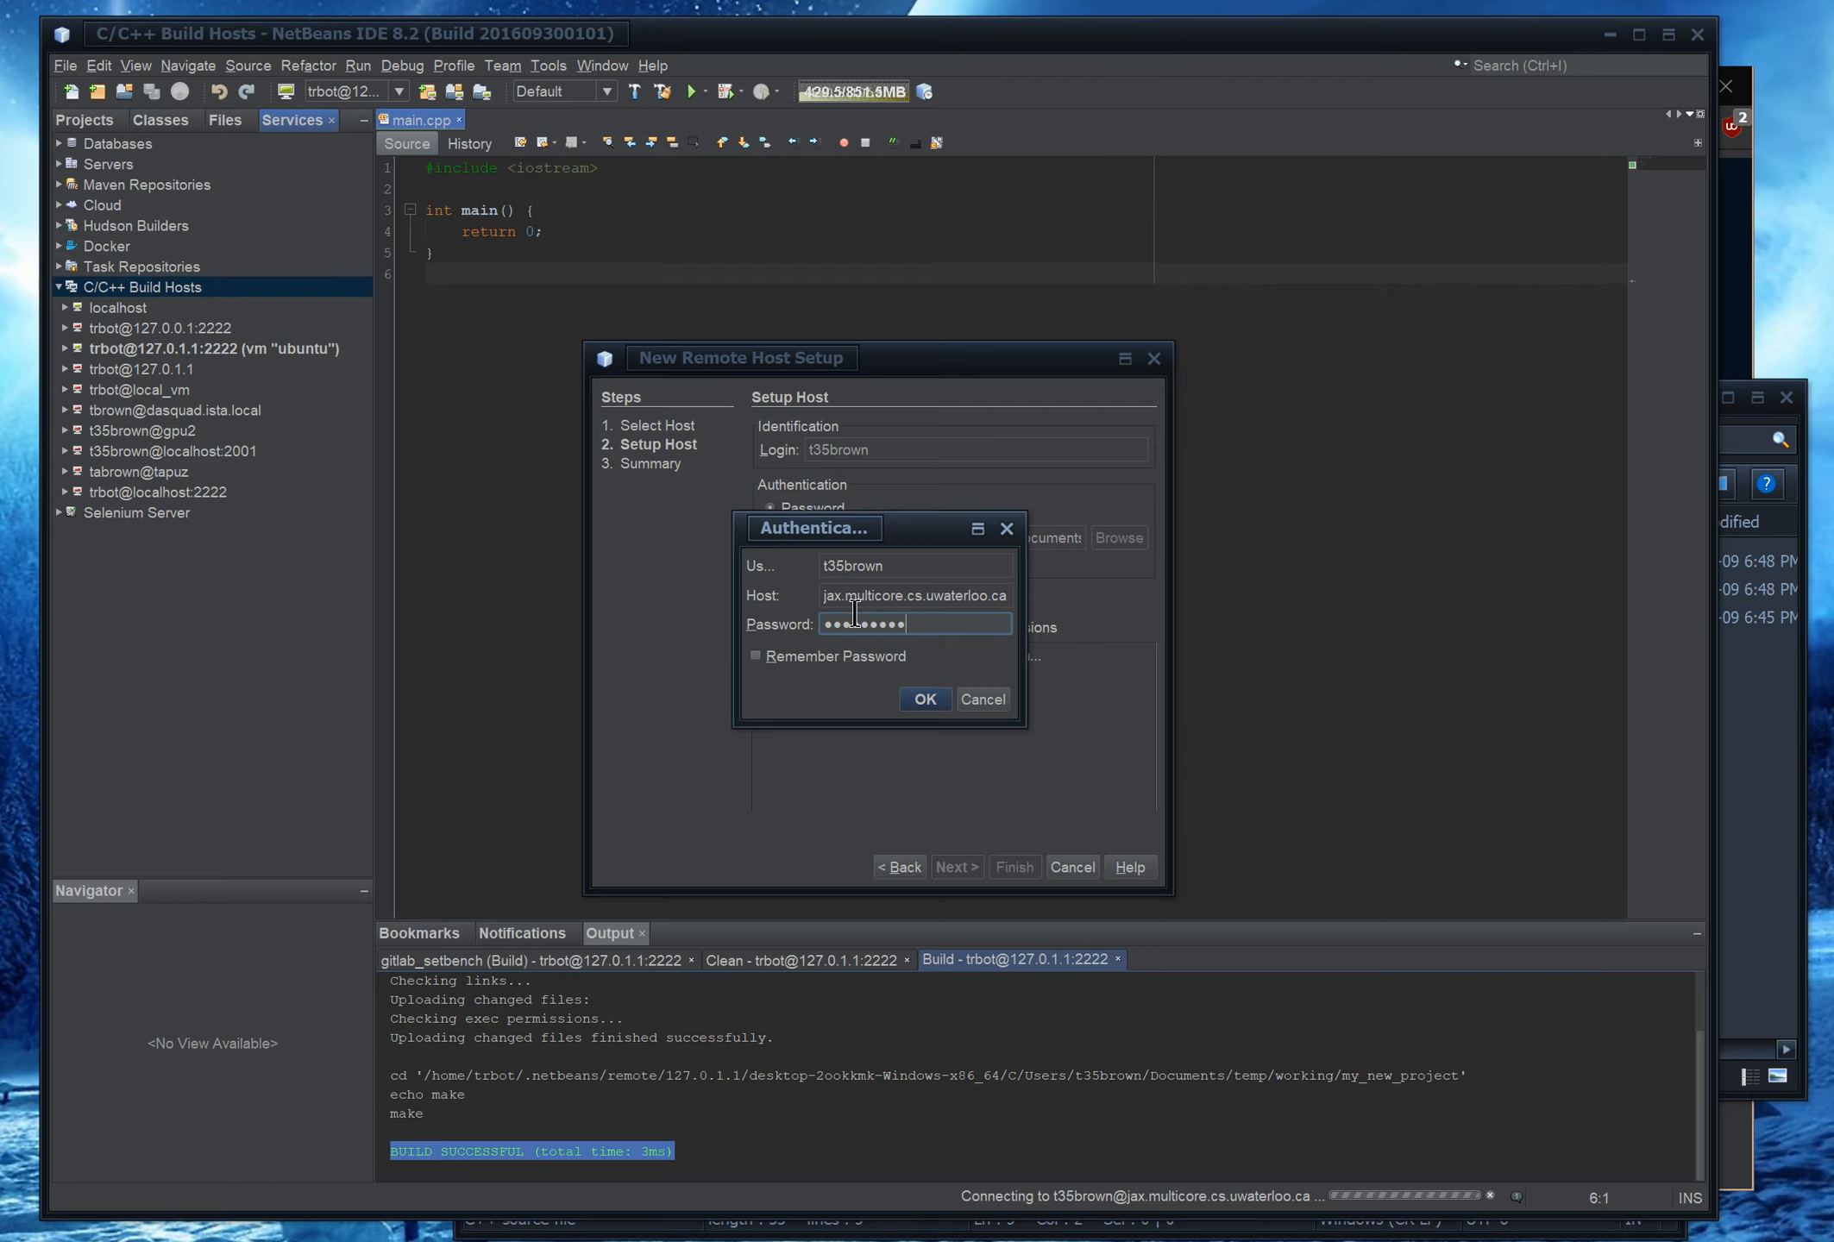
pyautogui.click(852, 659)
pyautogui.click(981, 700)
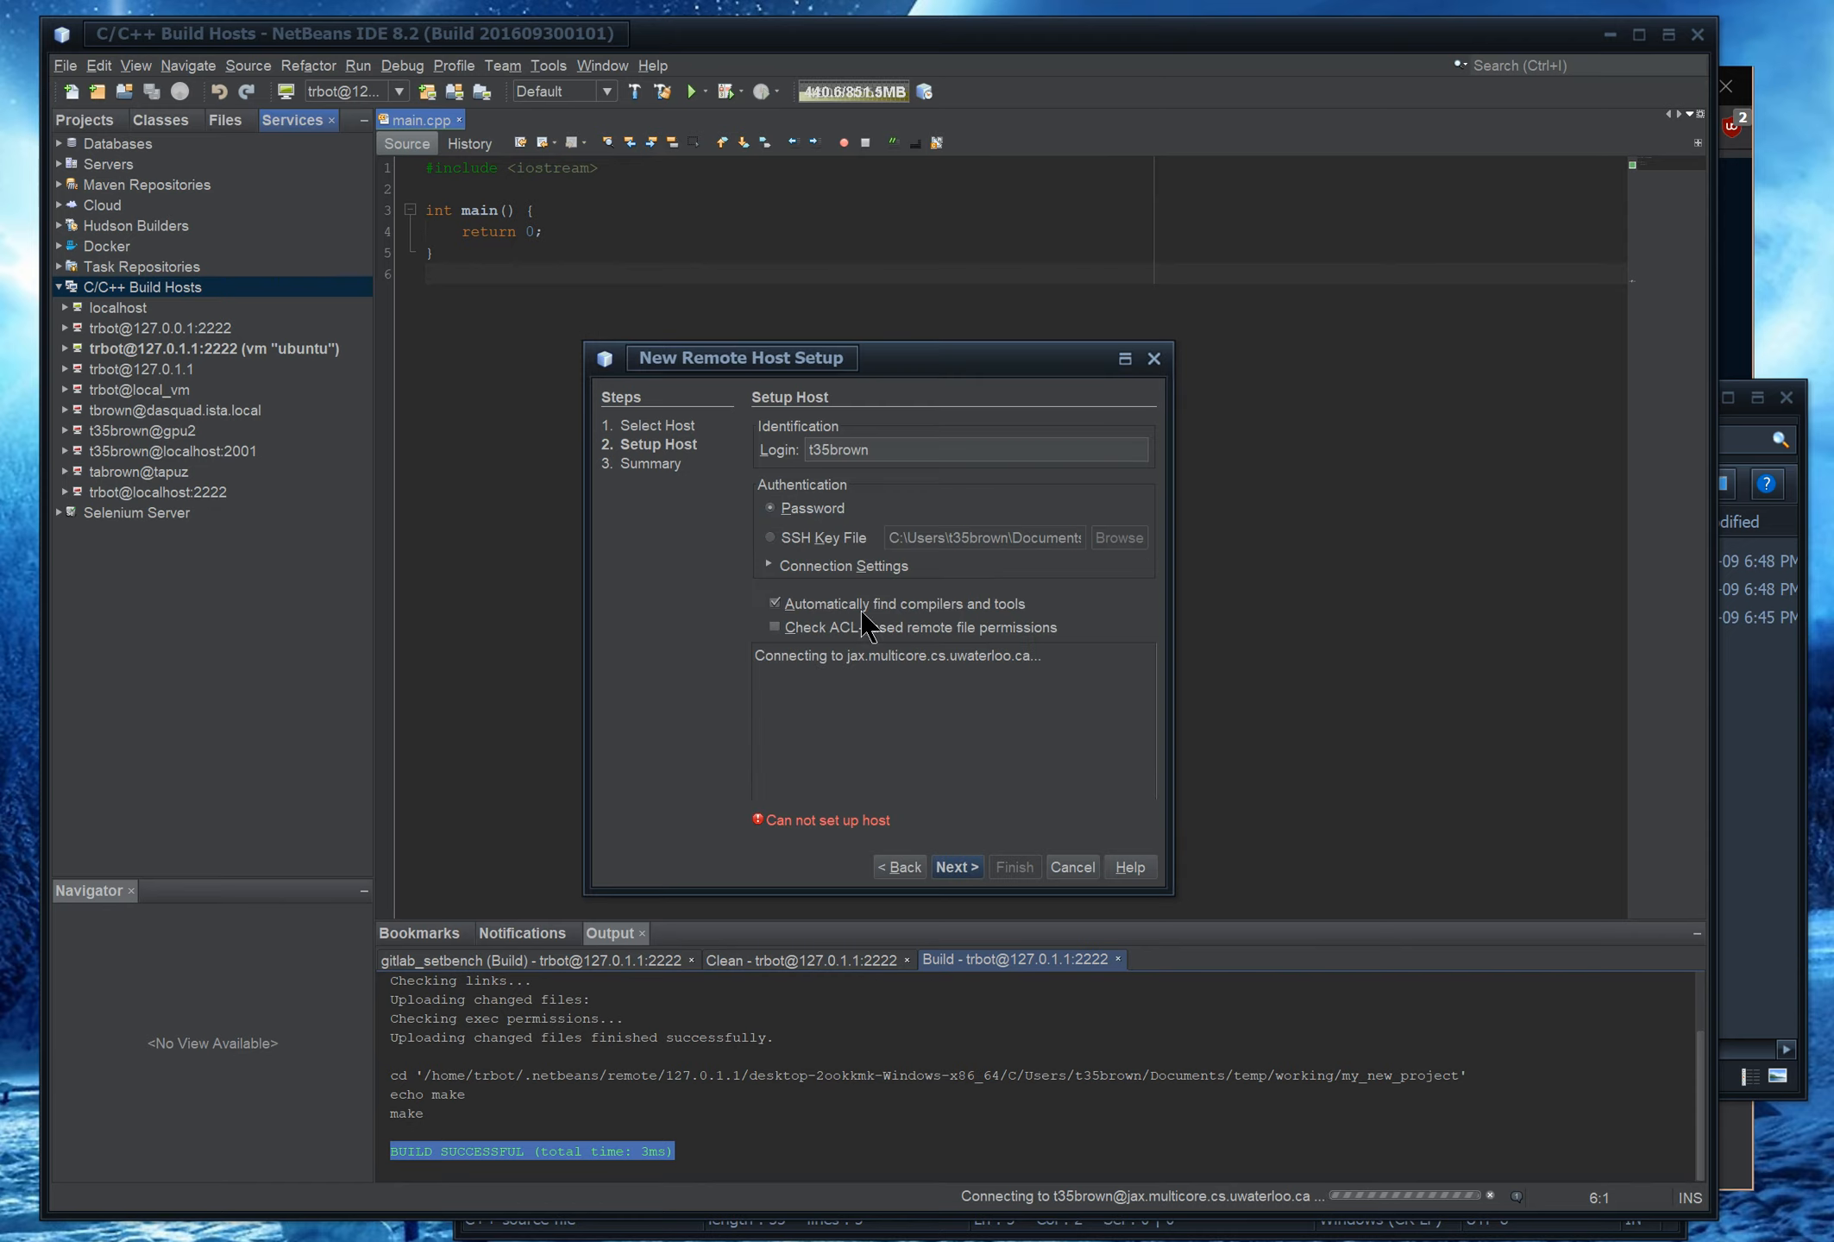
# Switch the new host's authentication to SSH Key File and connect to reach the setup summary
pyautogui.click(846, 538)
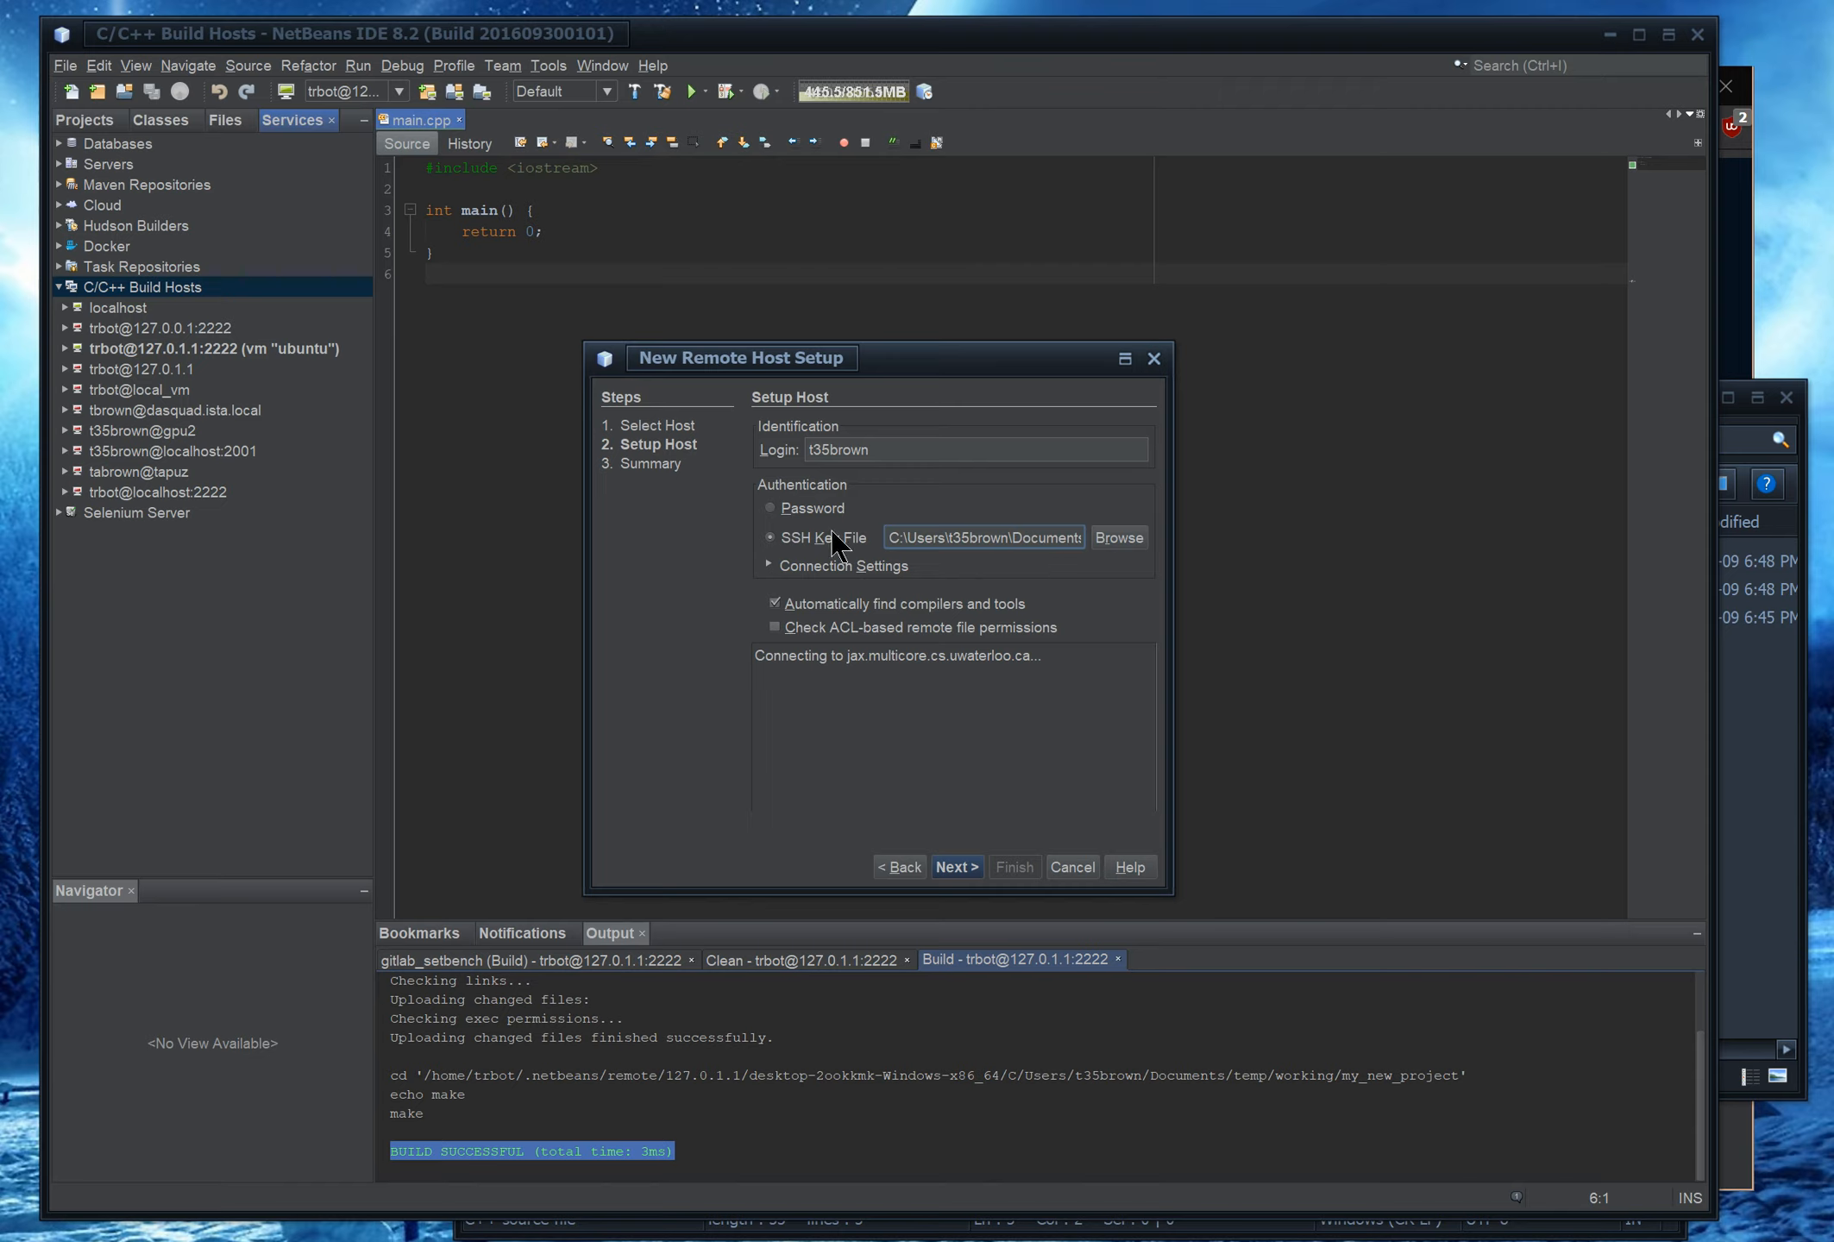
pyautogui.click(1113, 541)
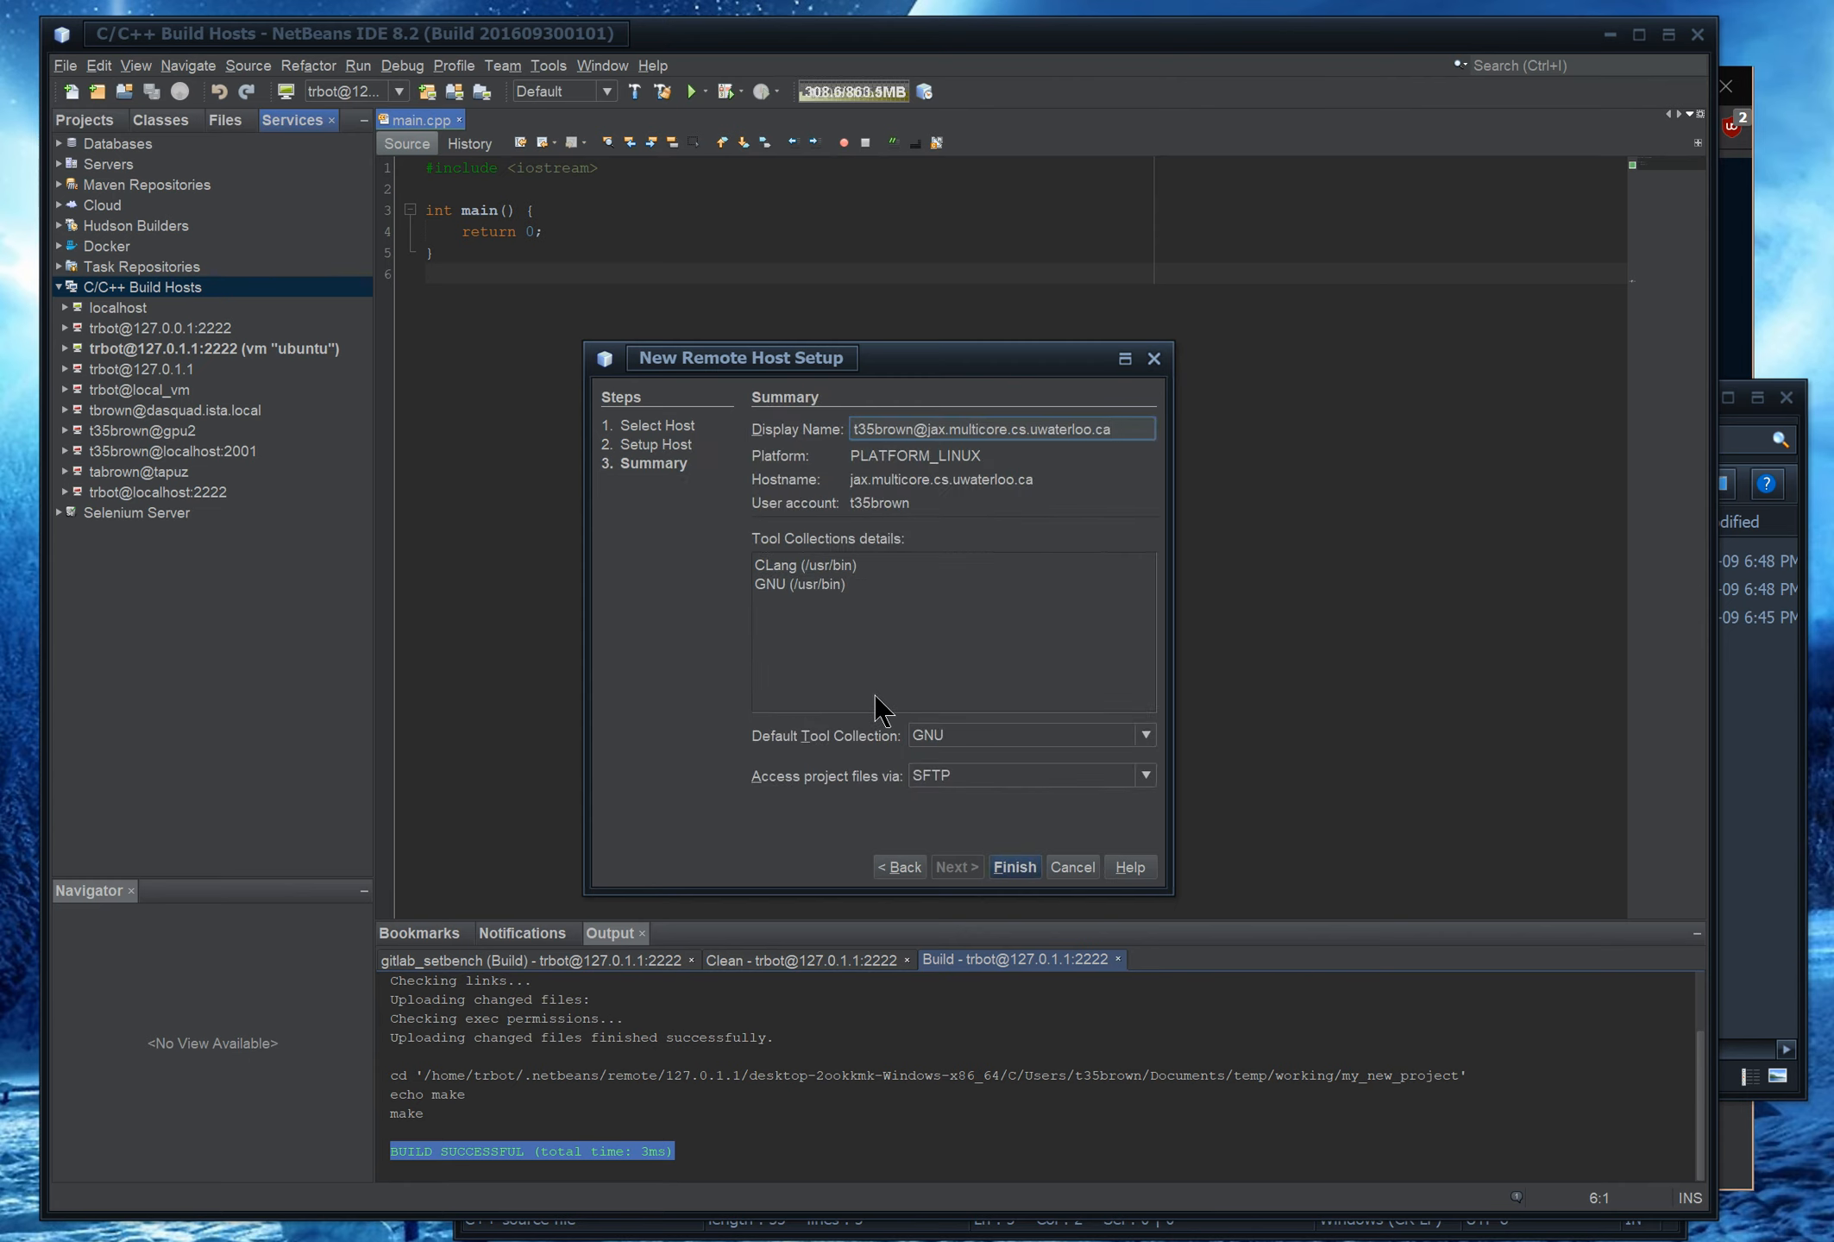
# Set the new build host's display name to jax.multicore in the setup summary
pyautogui.click(946, 742)
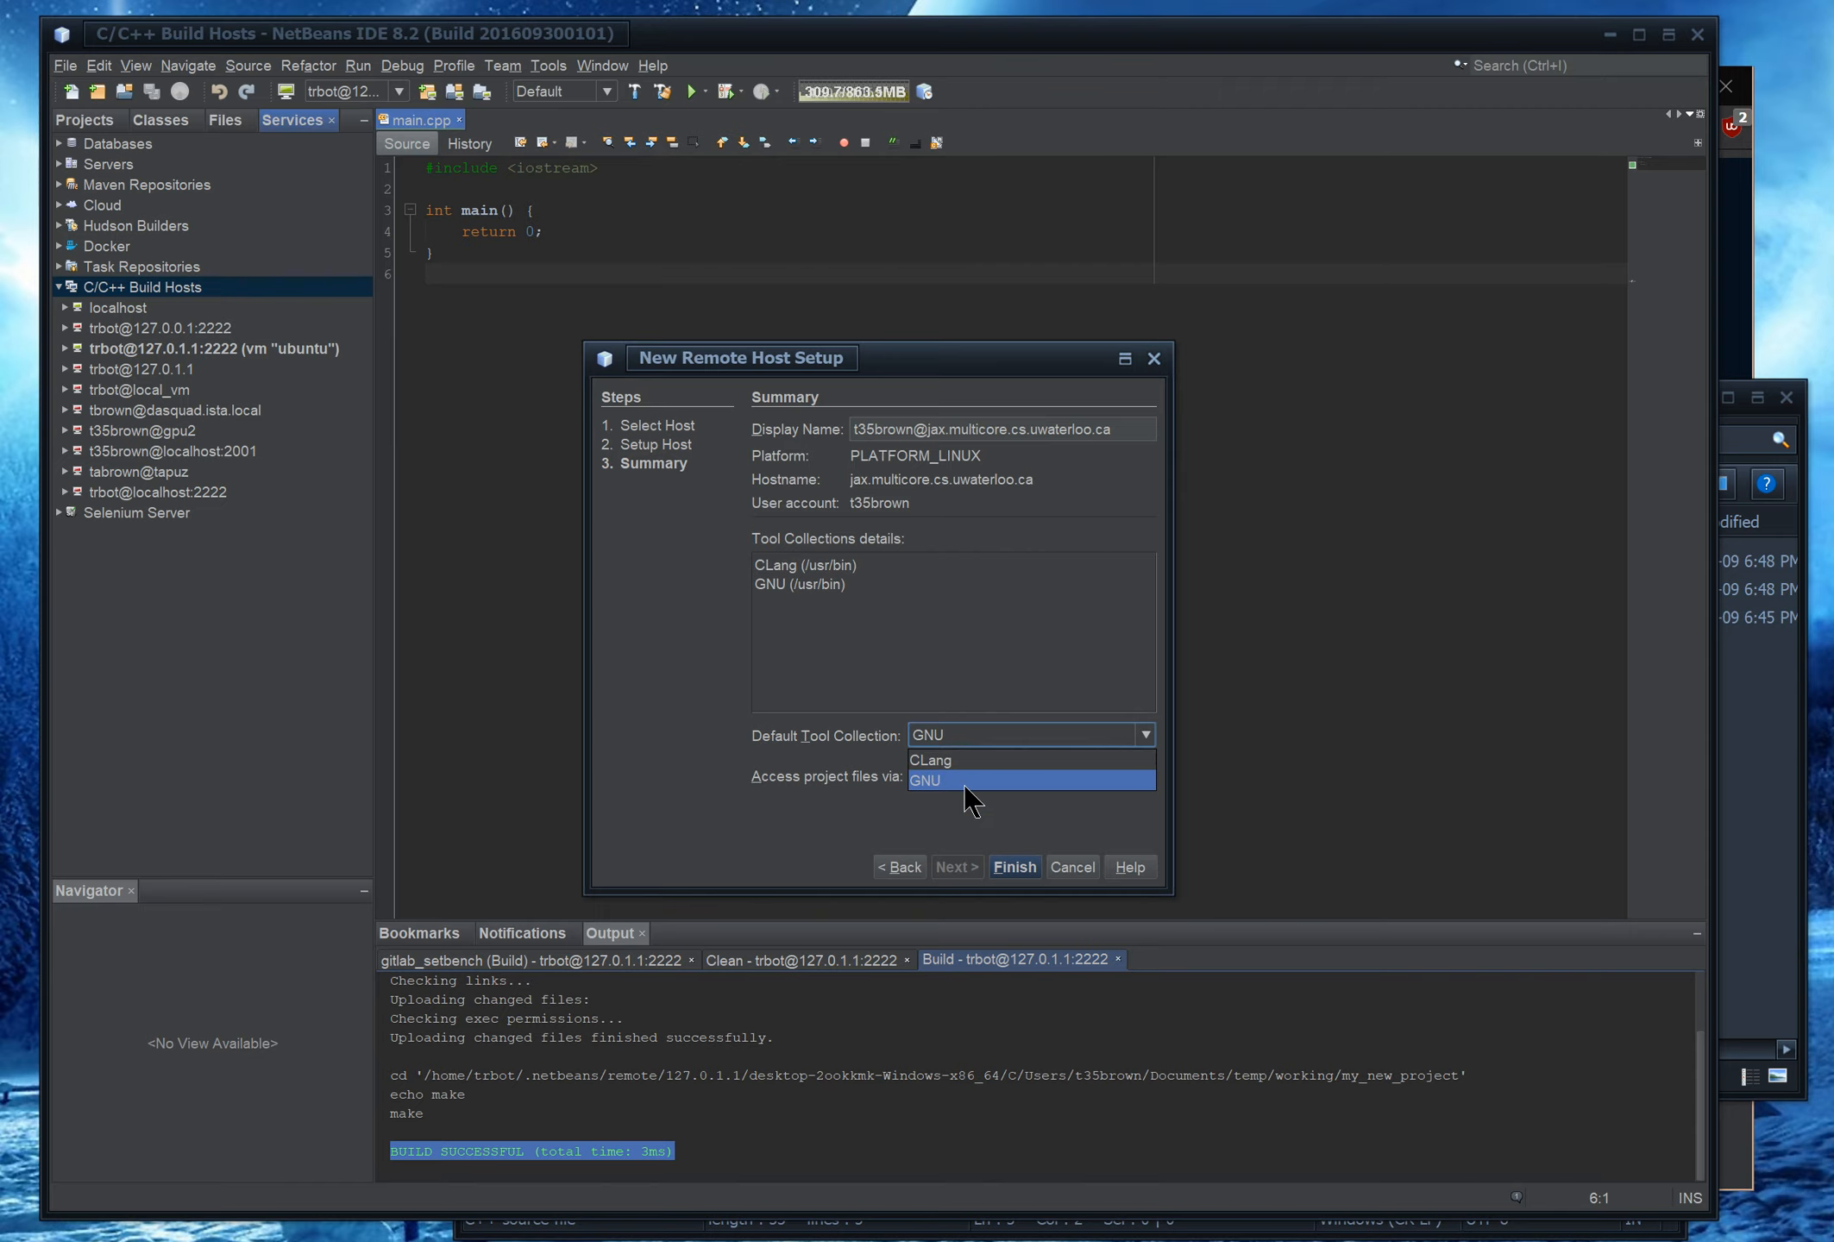
pyautogui.click(947, 640)
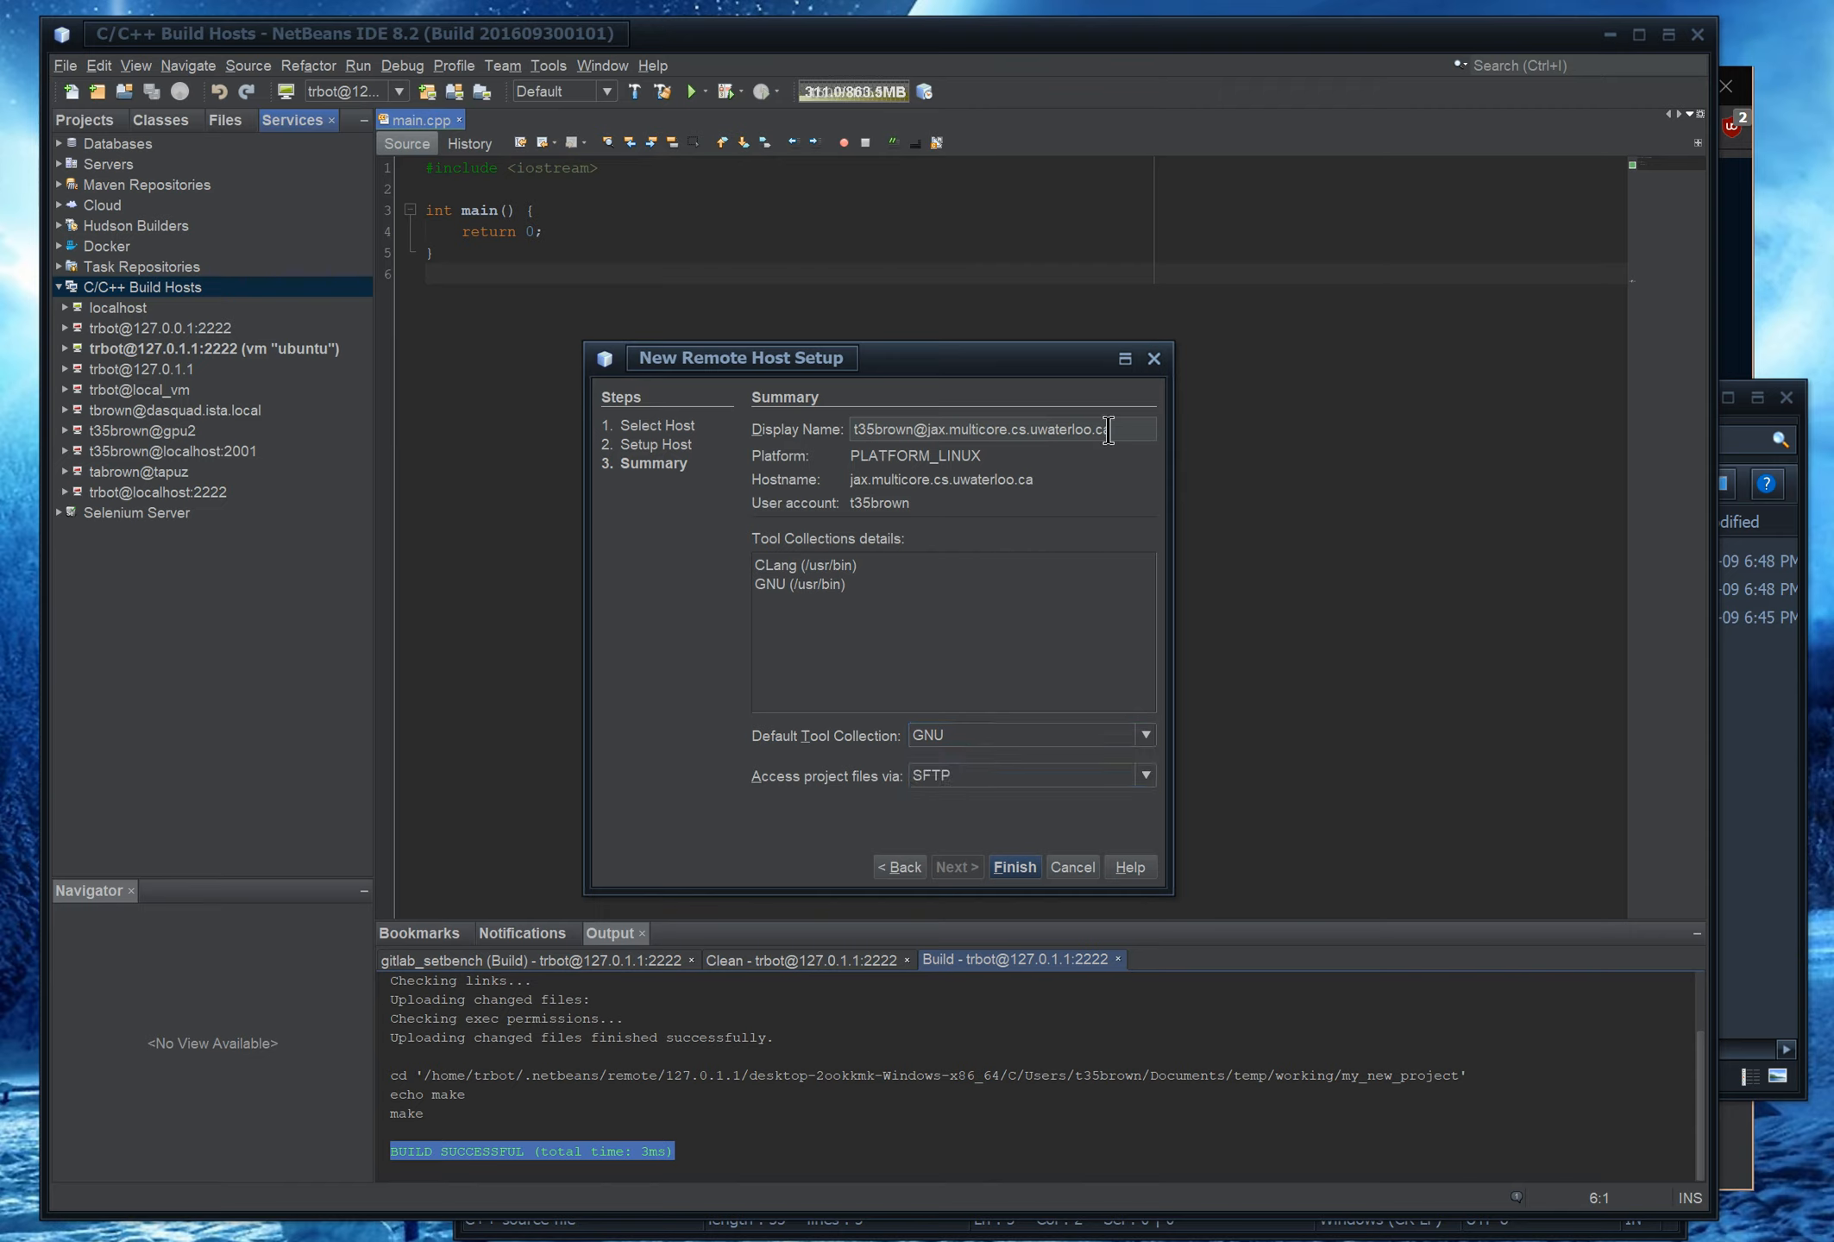
pyautogui.moveTo(1107, 430); pyautogui.dragTo(692, 445)
pyautogui.hotkey('ctrl', 'a')
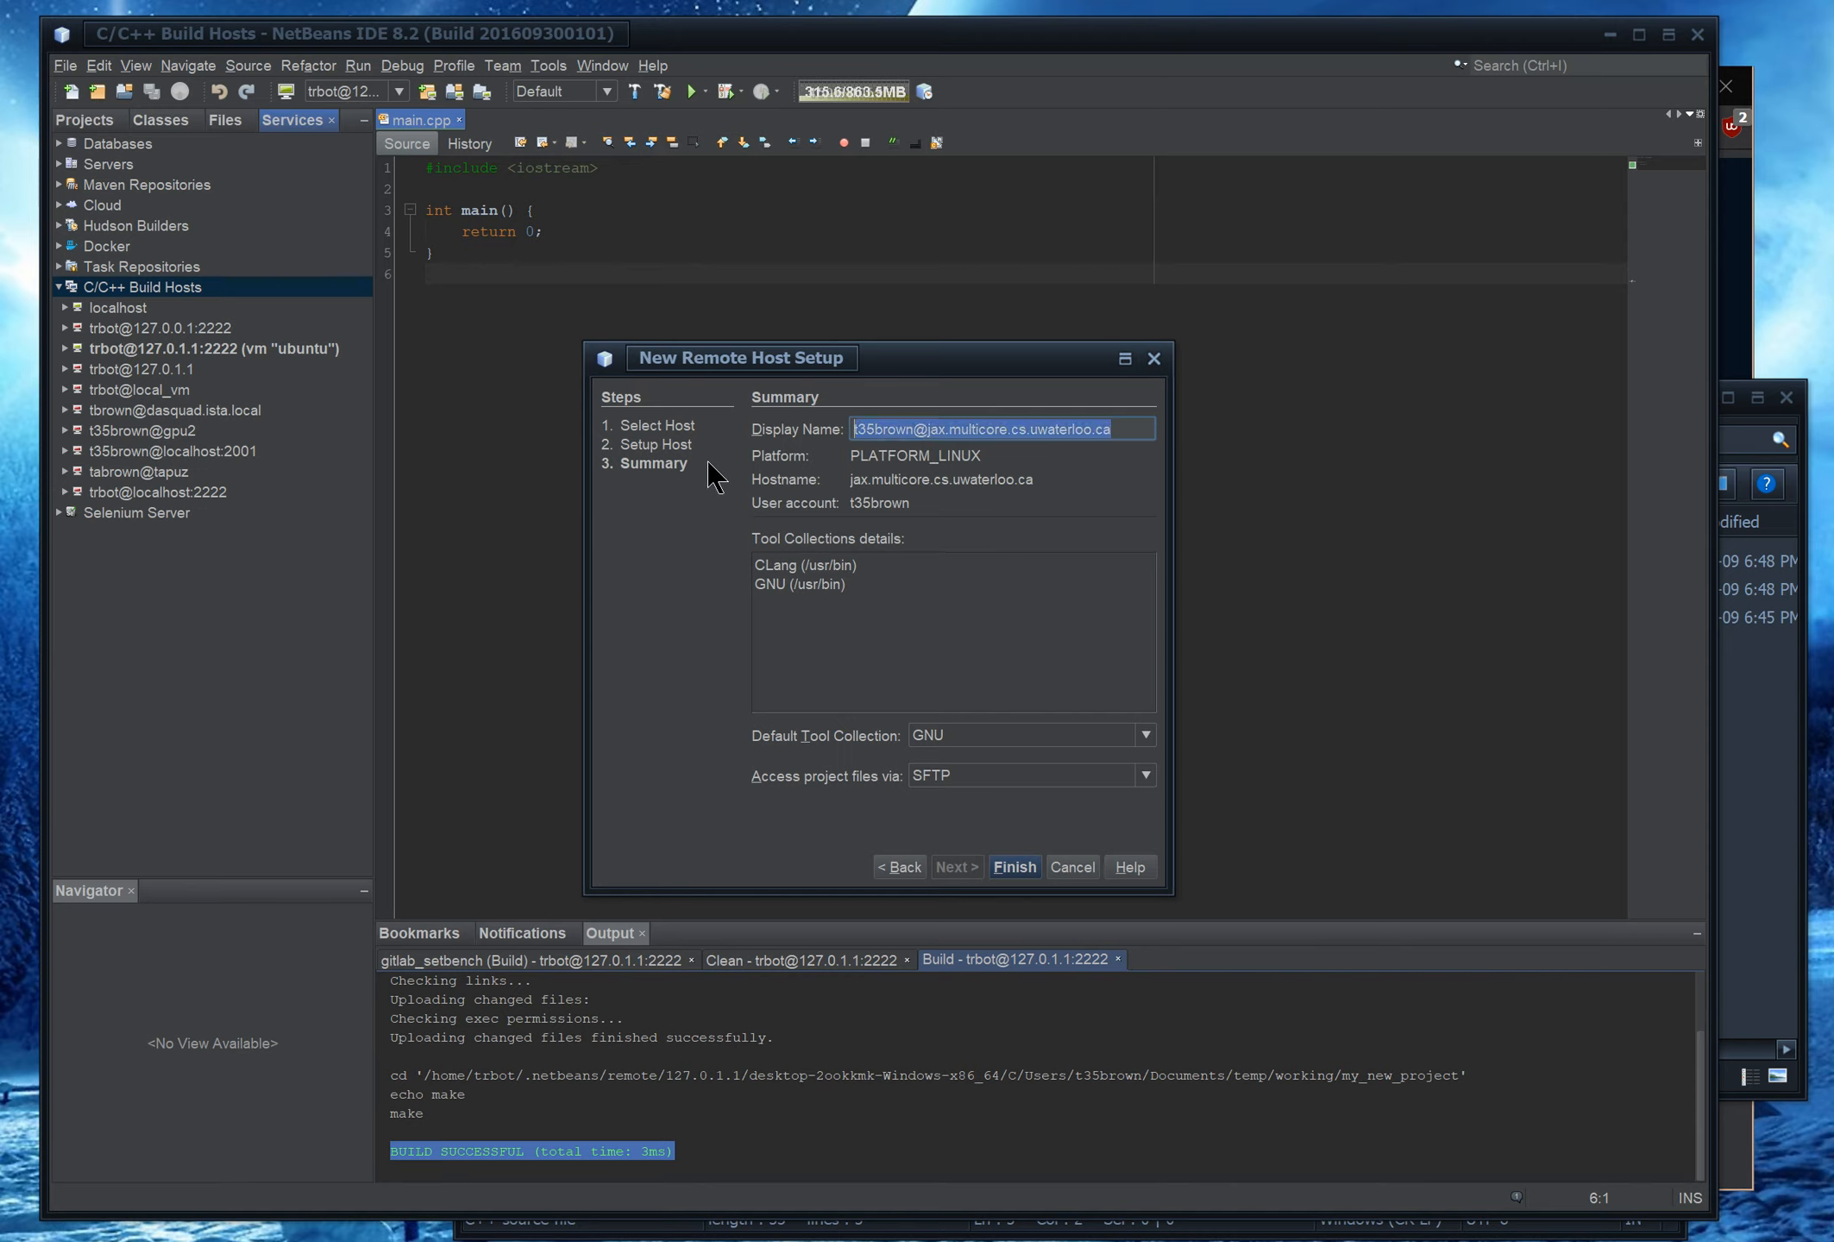
pyautogui.write('jax.multicore')
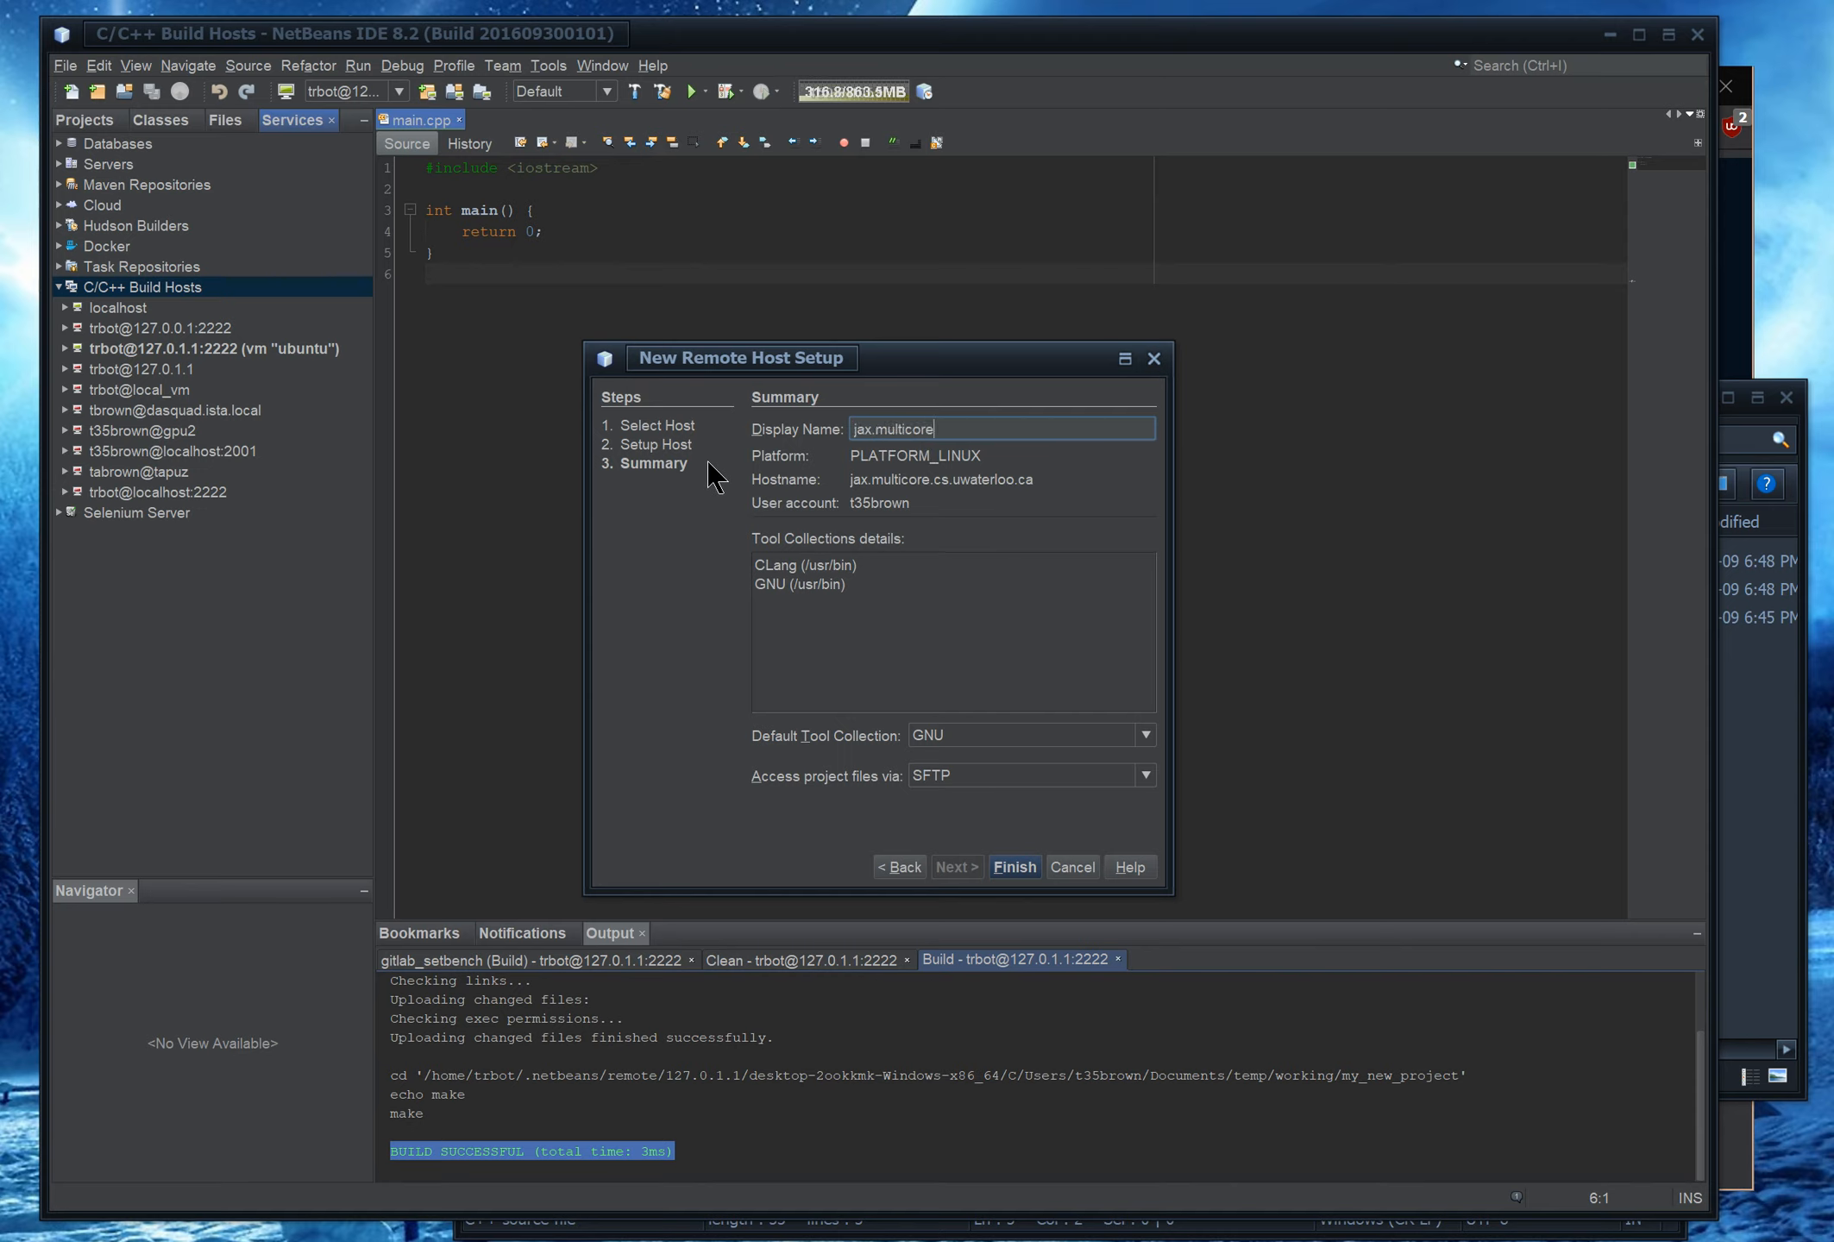
pyautogui.click(1035, 869)
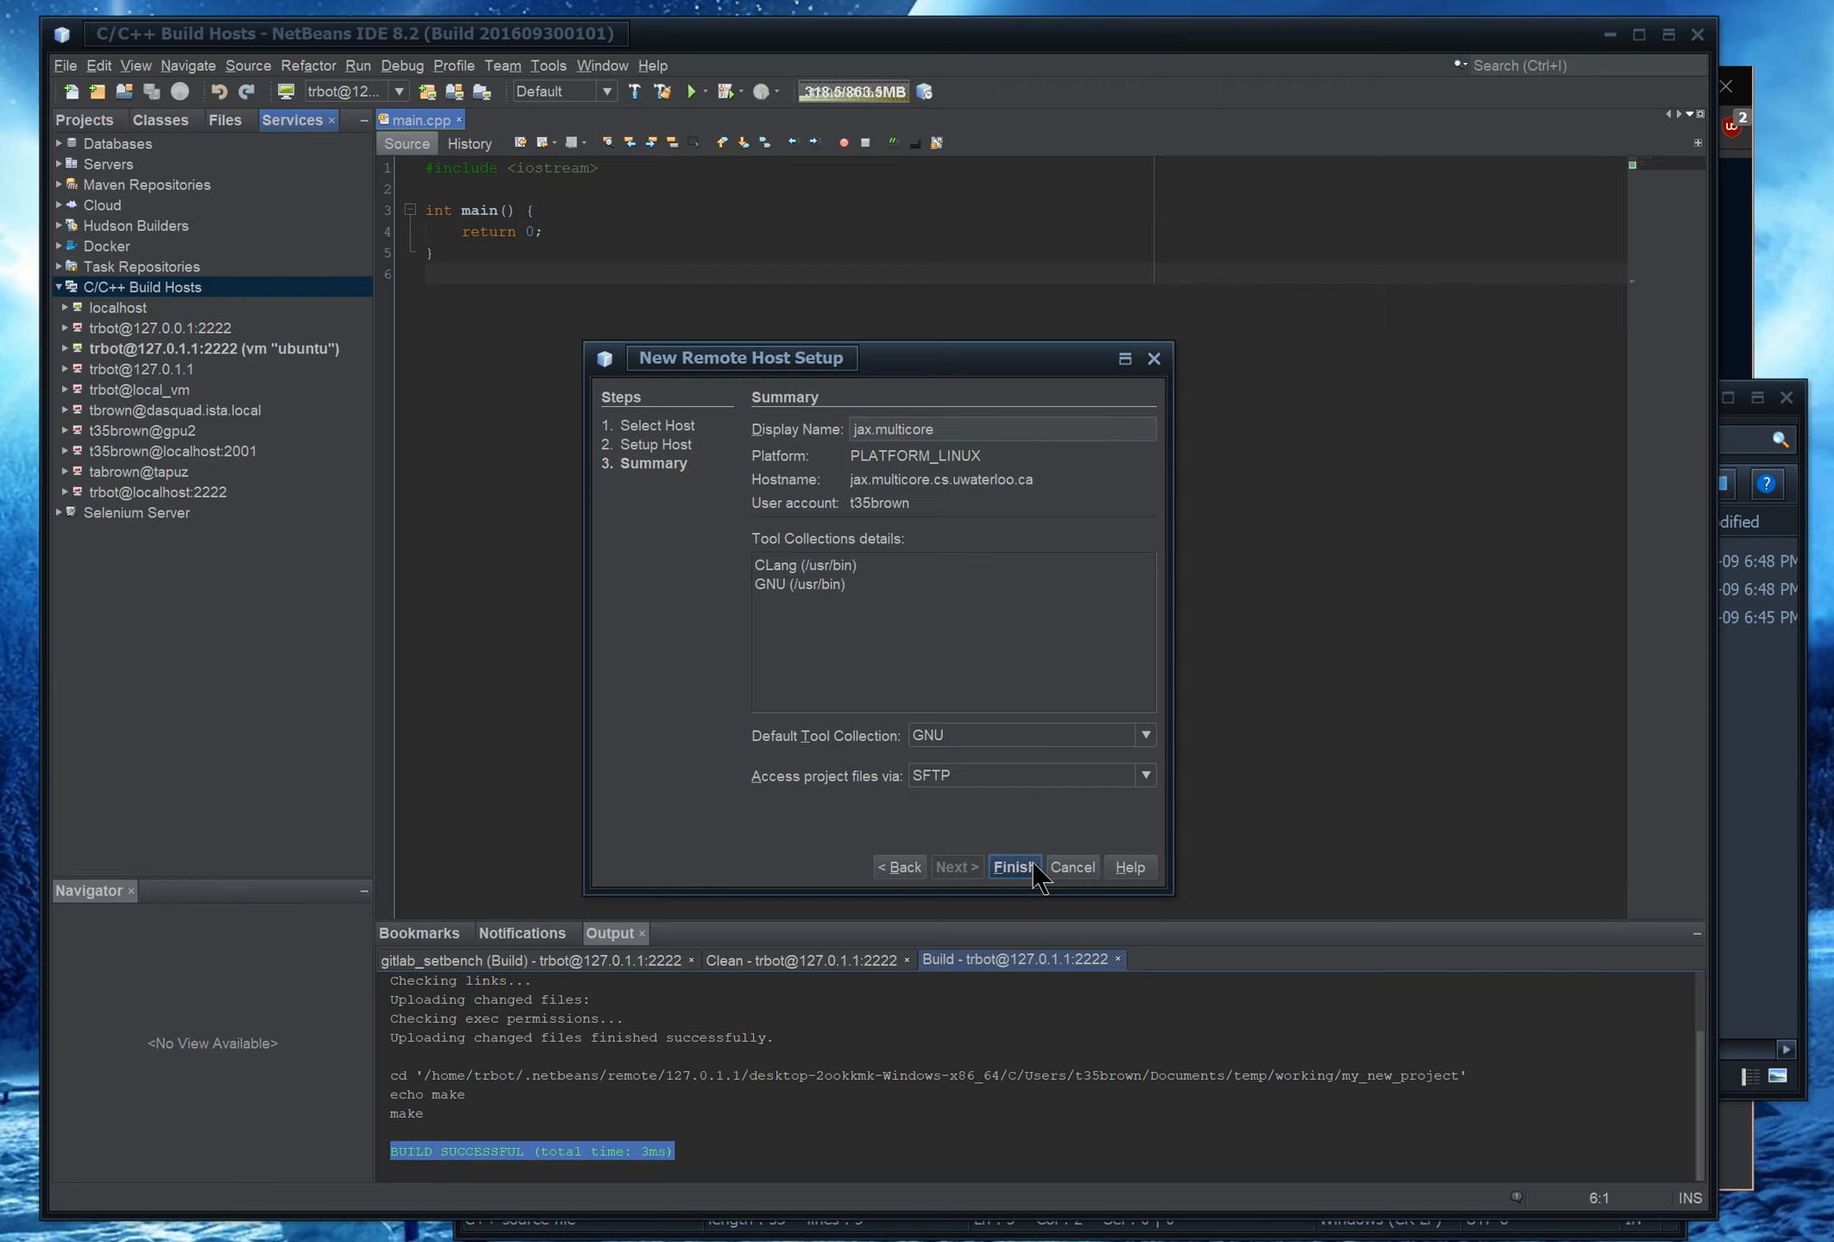
# Keep GNU as the default tool collection, choose SFTP for accessing project files and finish the host setup
pyautogui.click(985, 734)
pyautogui.click(984, 733)
pyautogui.click(971, 733)
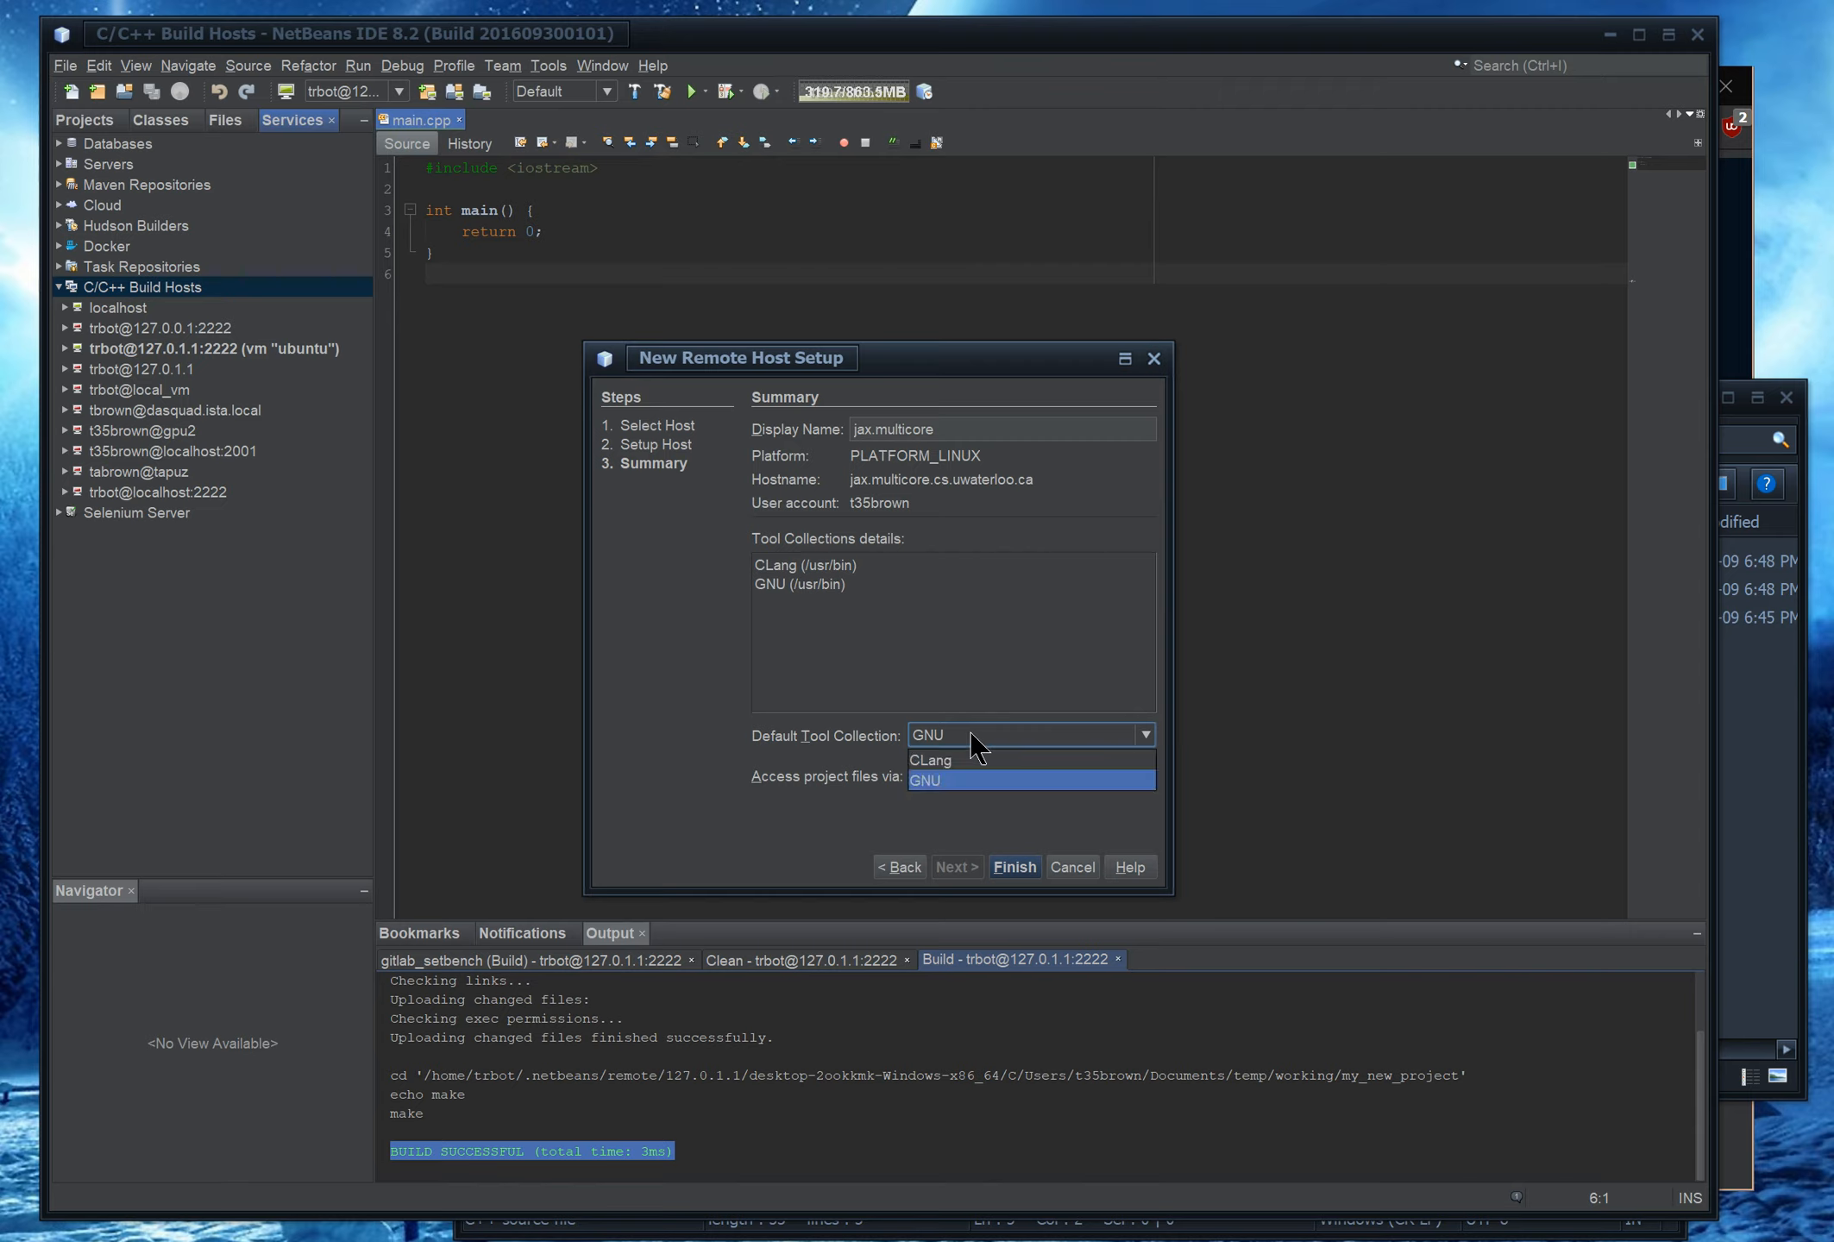
pyautogui.click(971, 733)
pyautogui.click(983, 775)
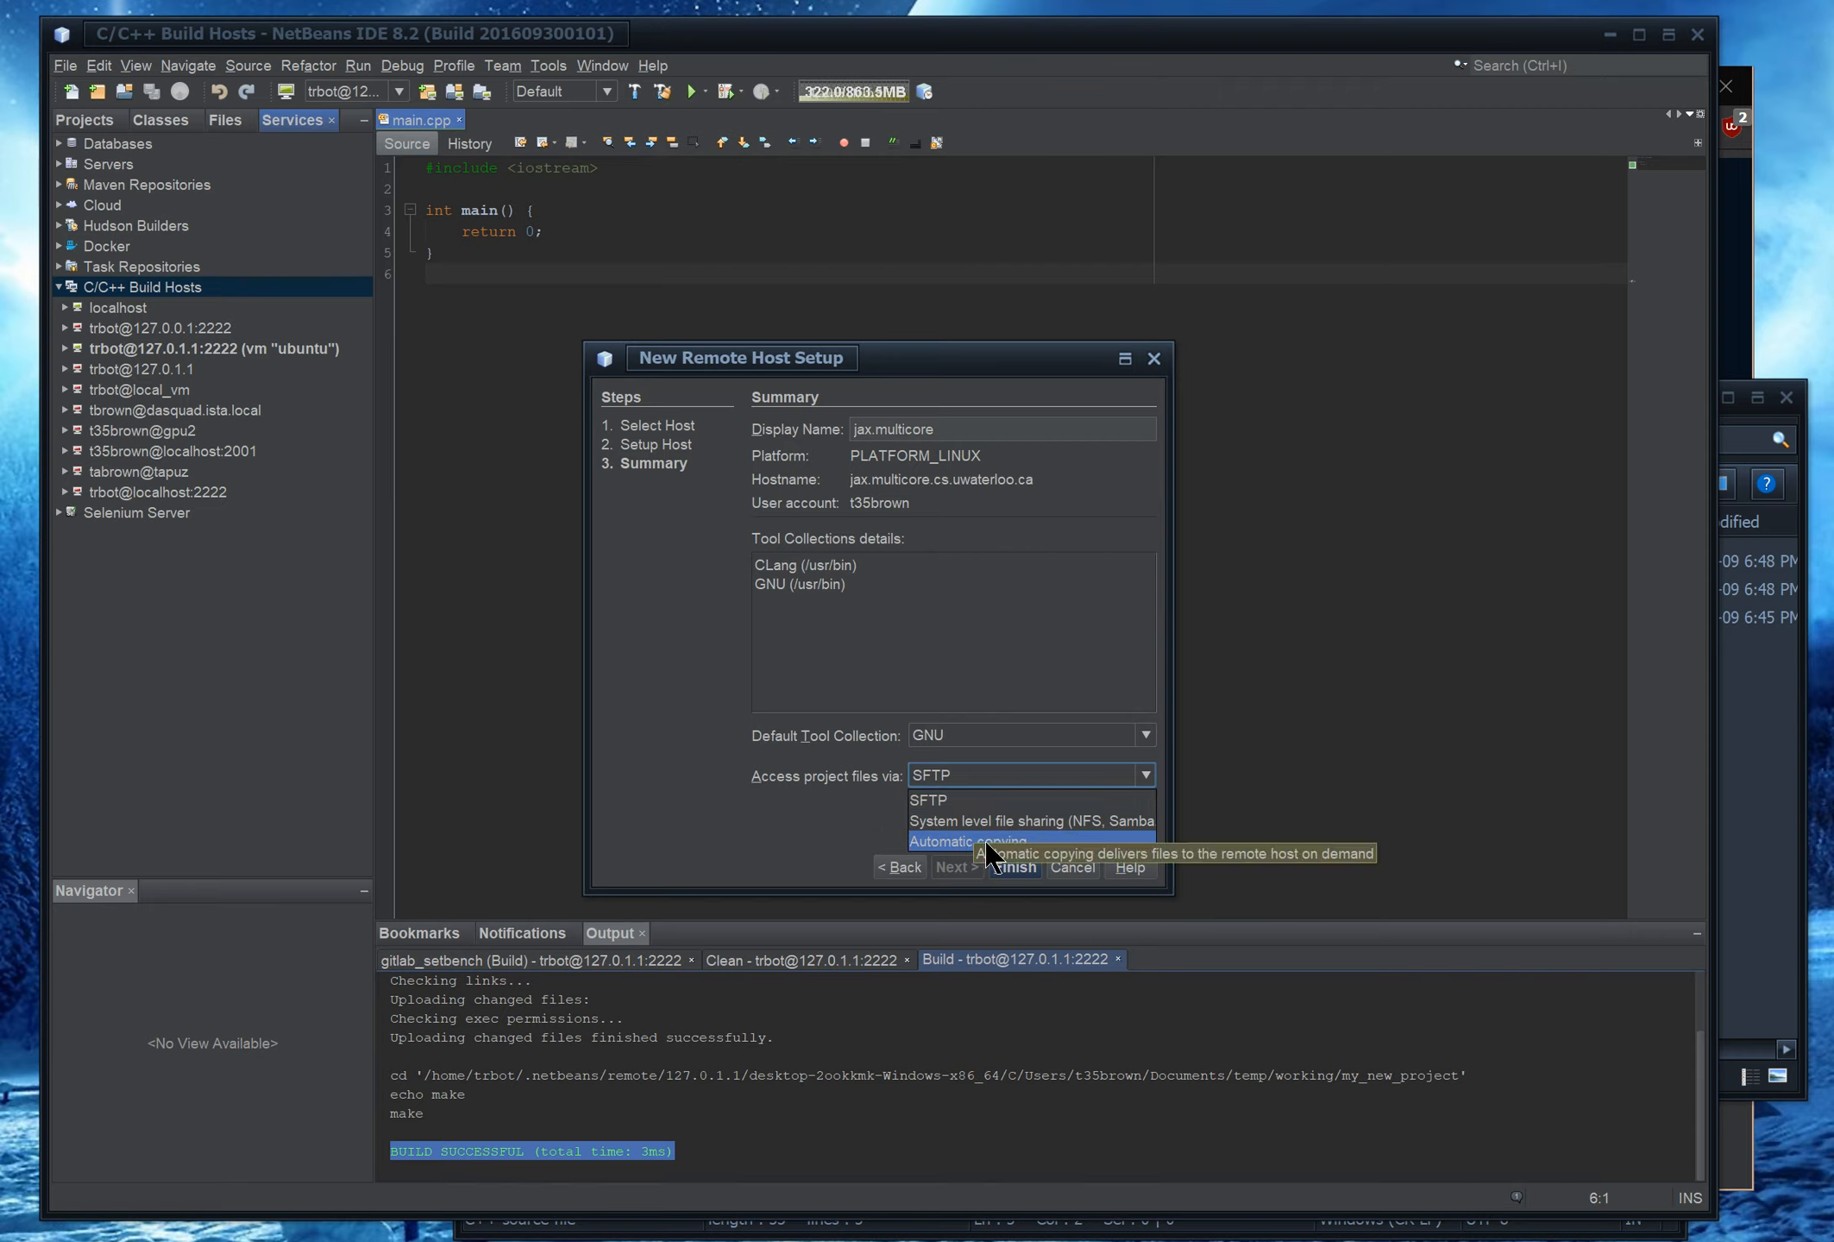
pyautogui.click(960, 806)
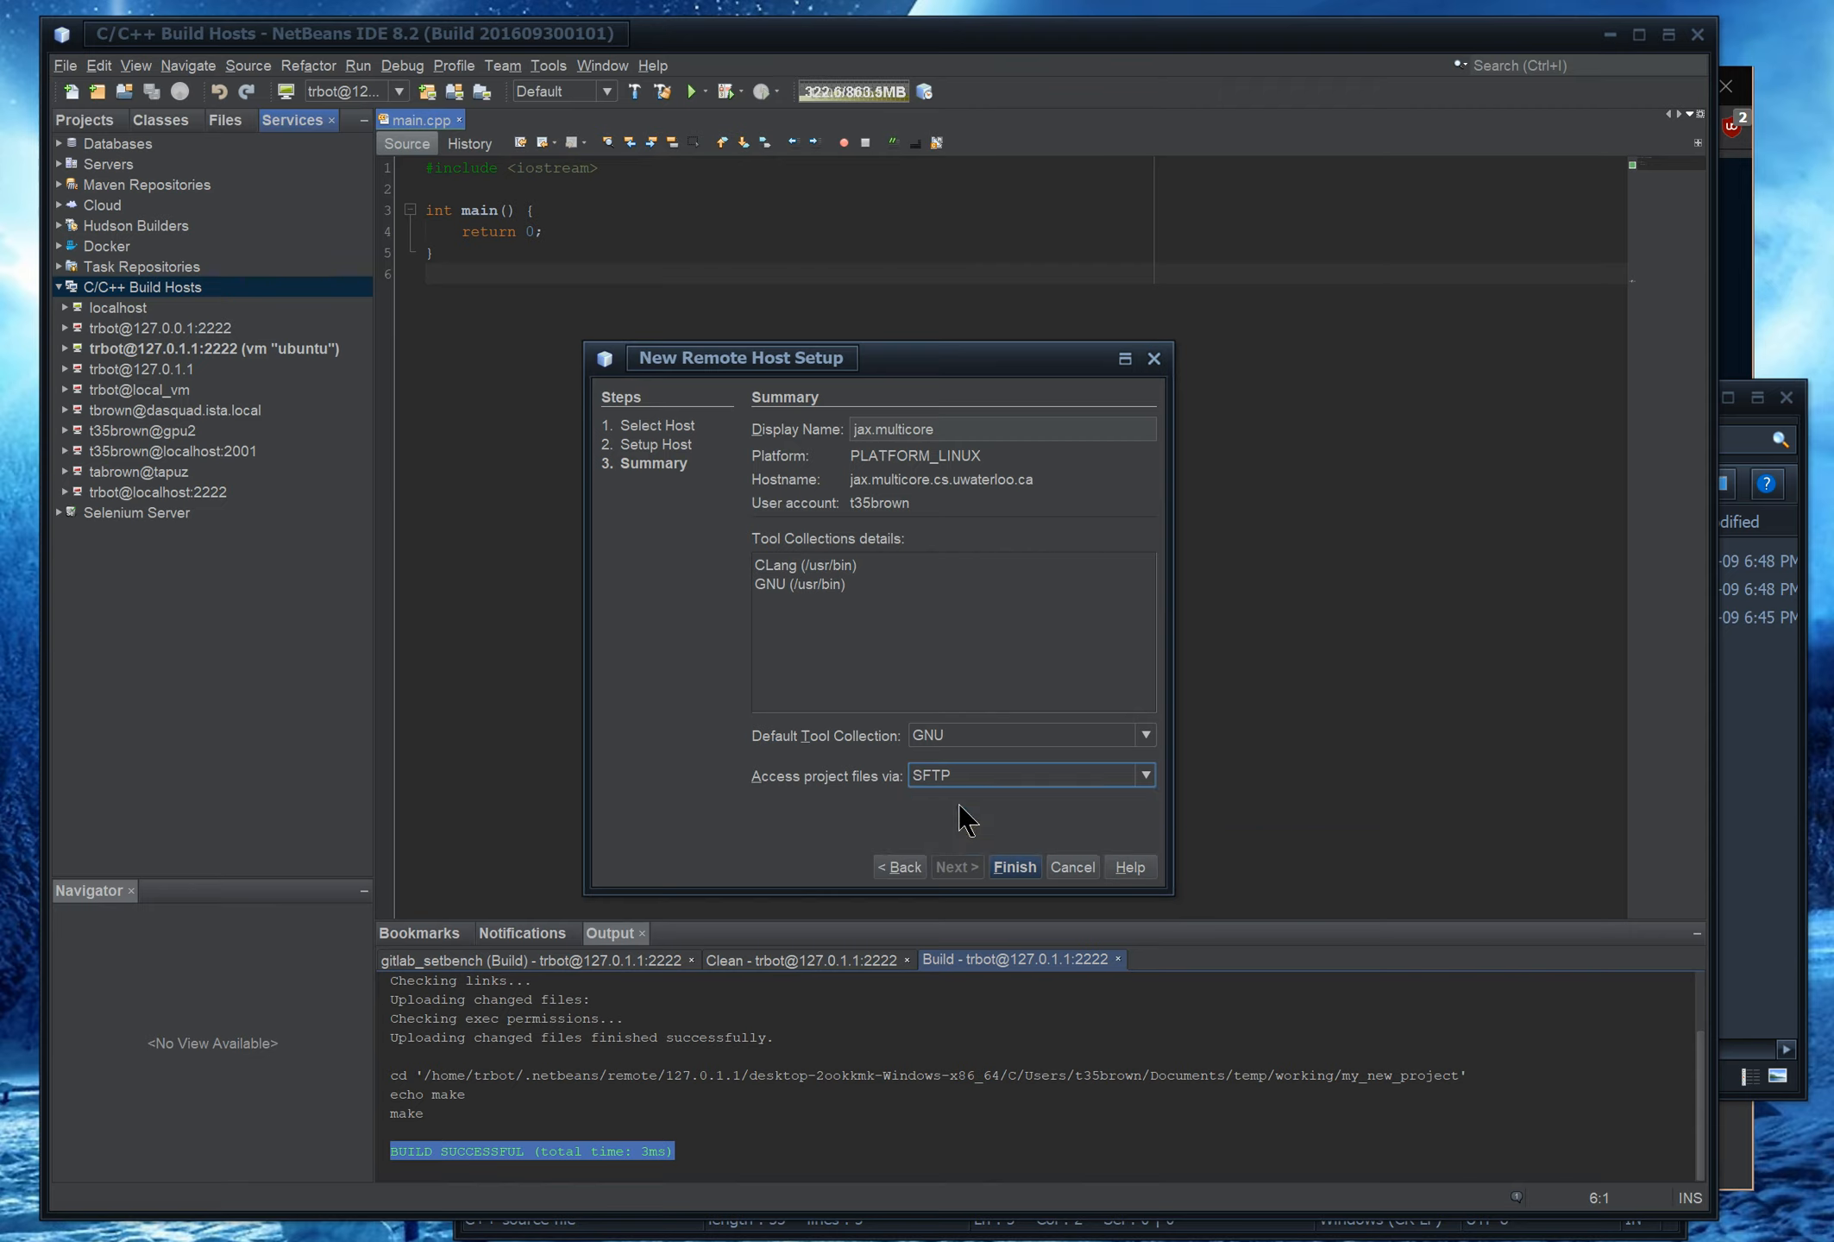
pyautogui.click(1006, 868)
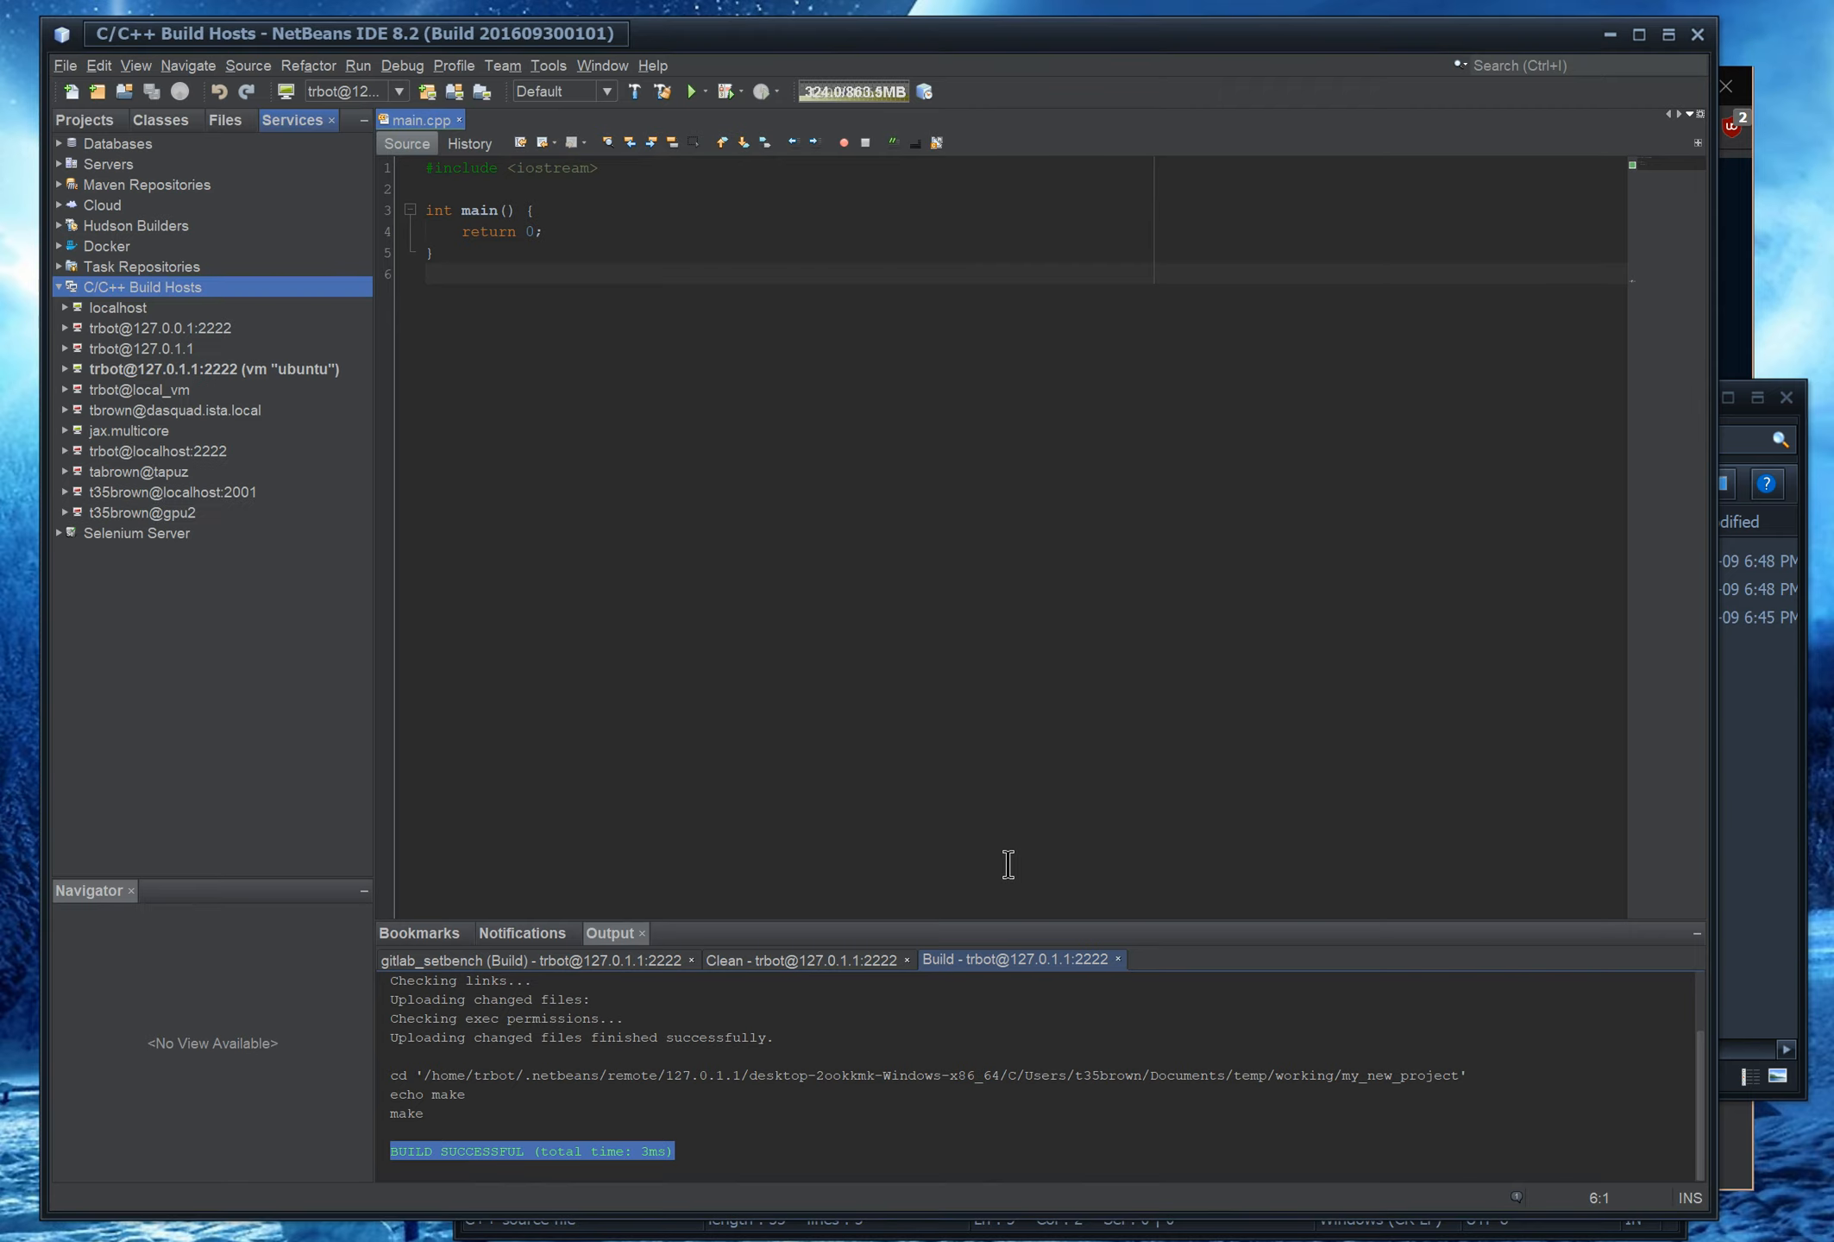
# Examine the actions available for the jax.multicore build host, such as Set as Default and Remove Host
pyautogui.rightClick(139, 431)
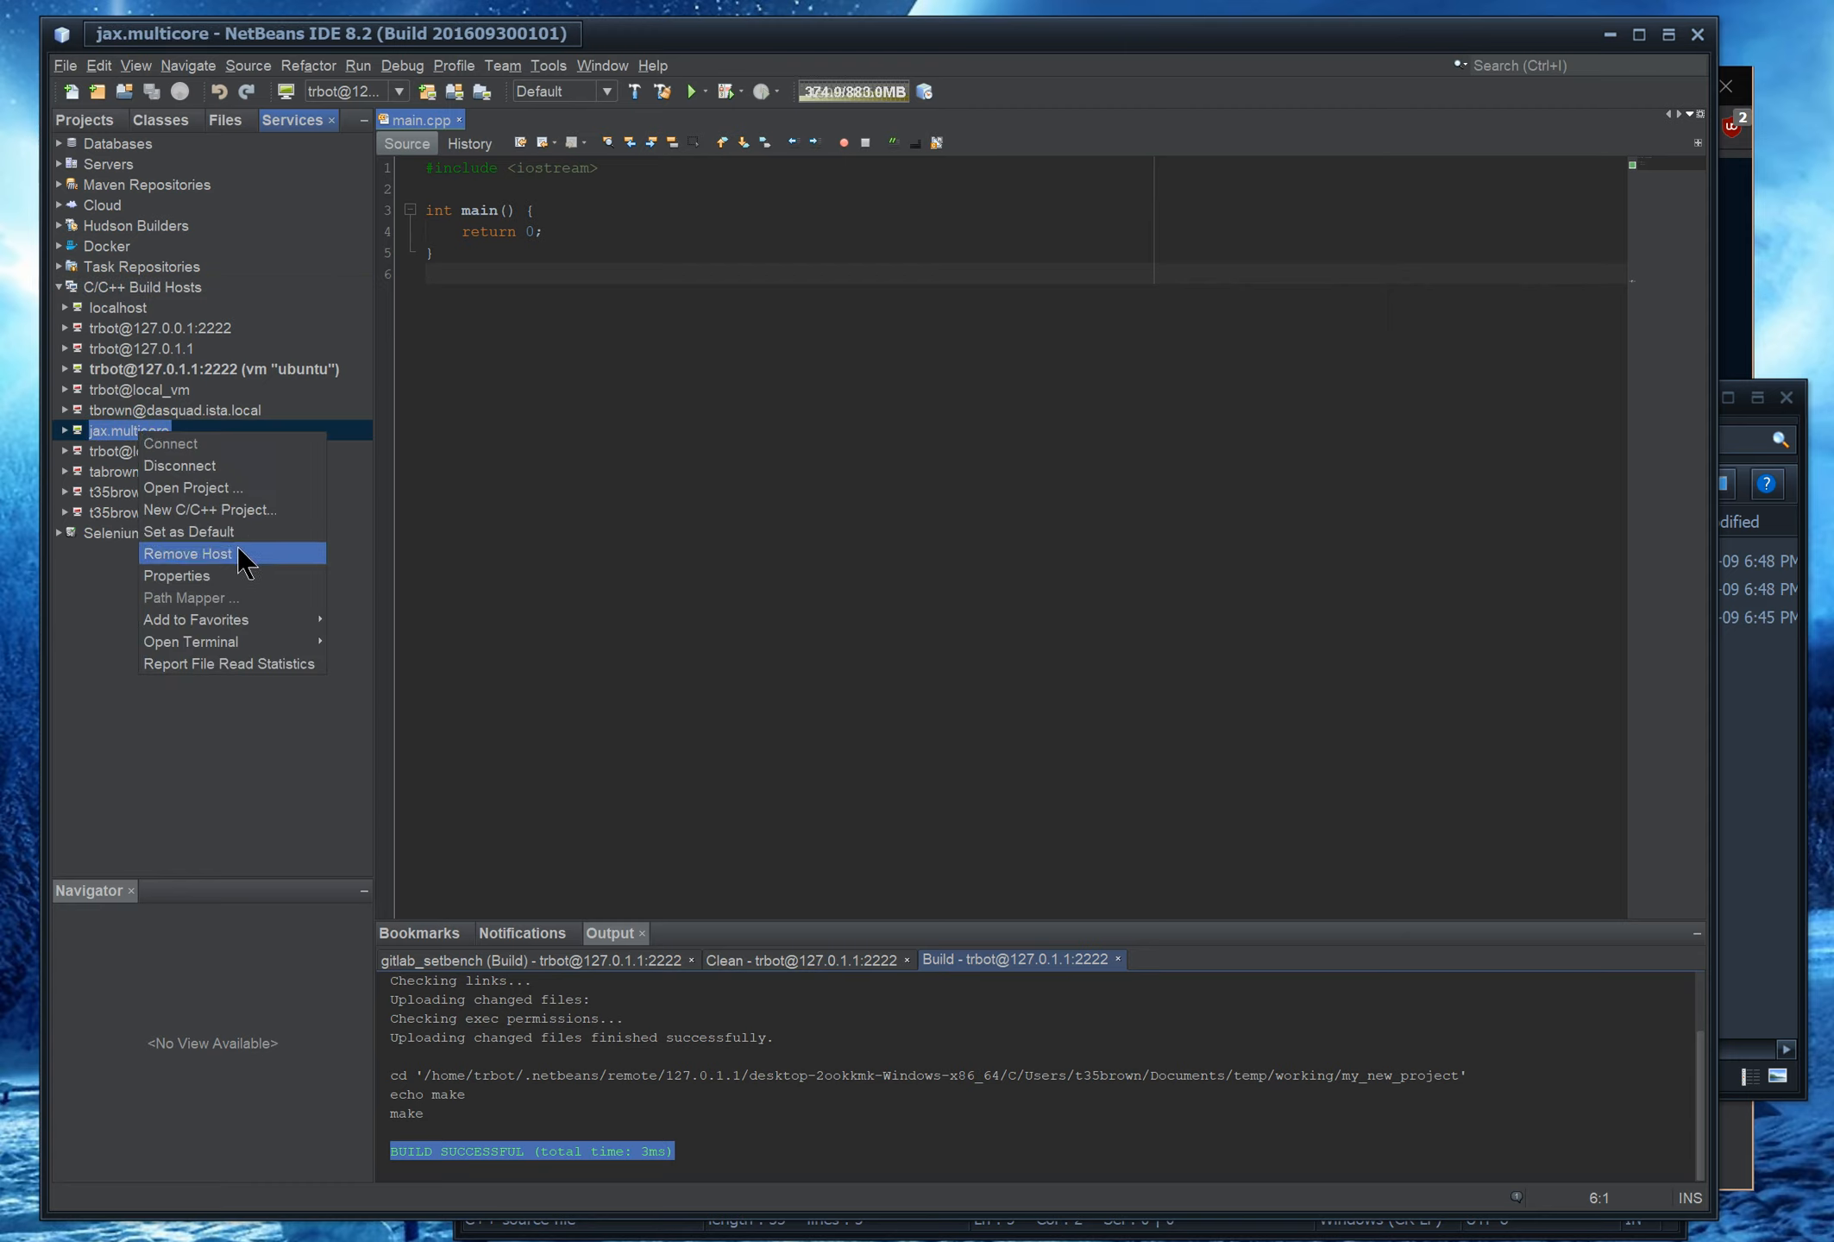
pyautogui.click(105, 433)
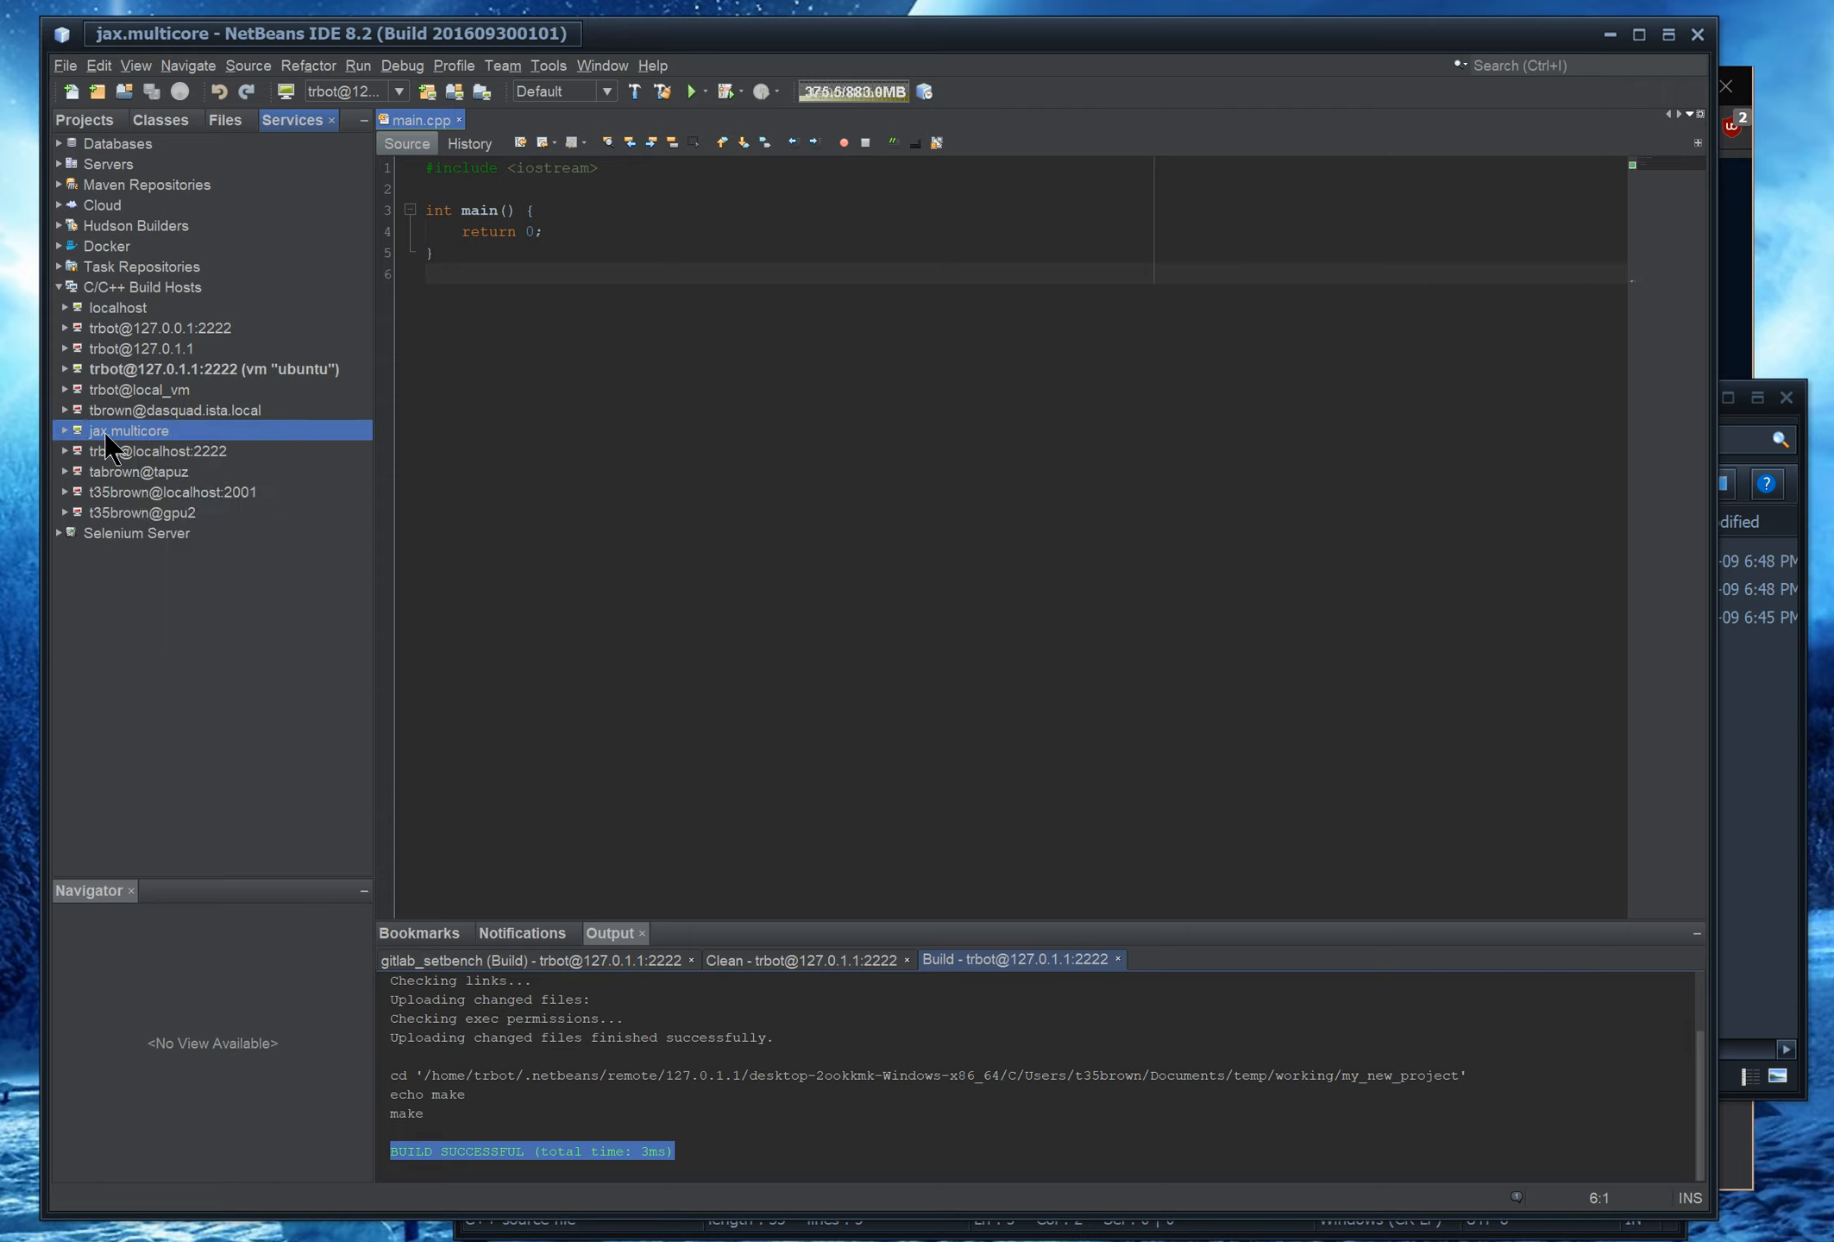
pyautogui.rightClick(105, 433)
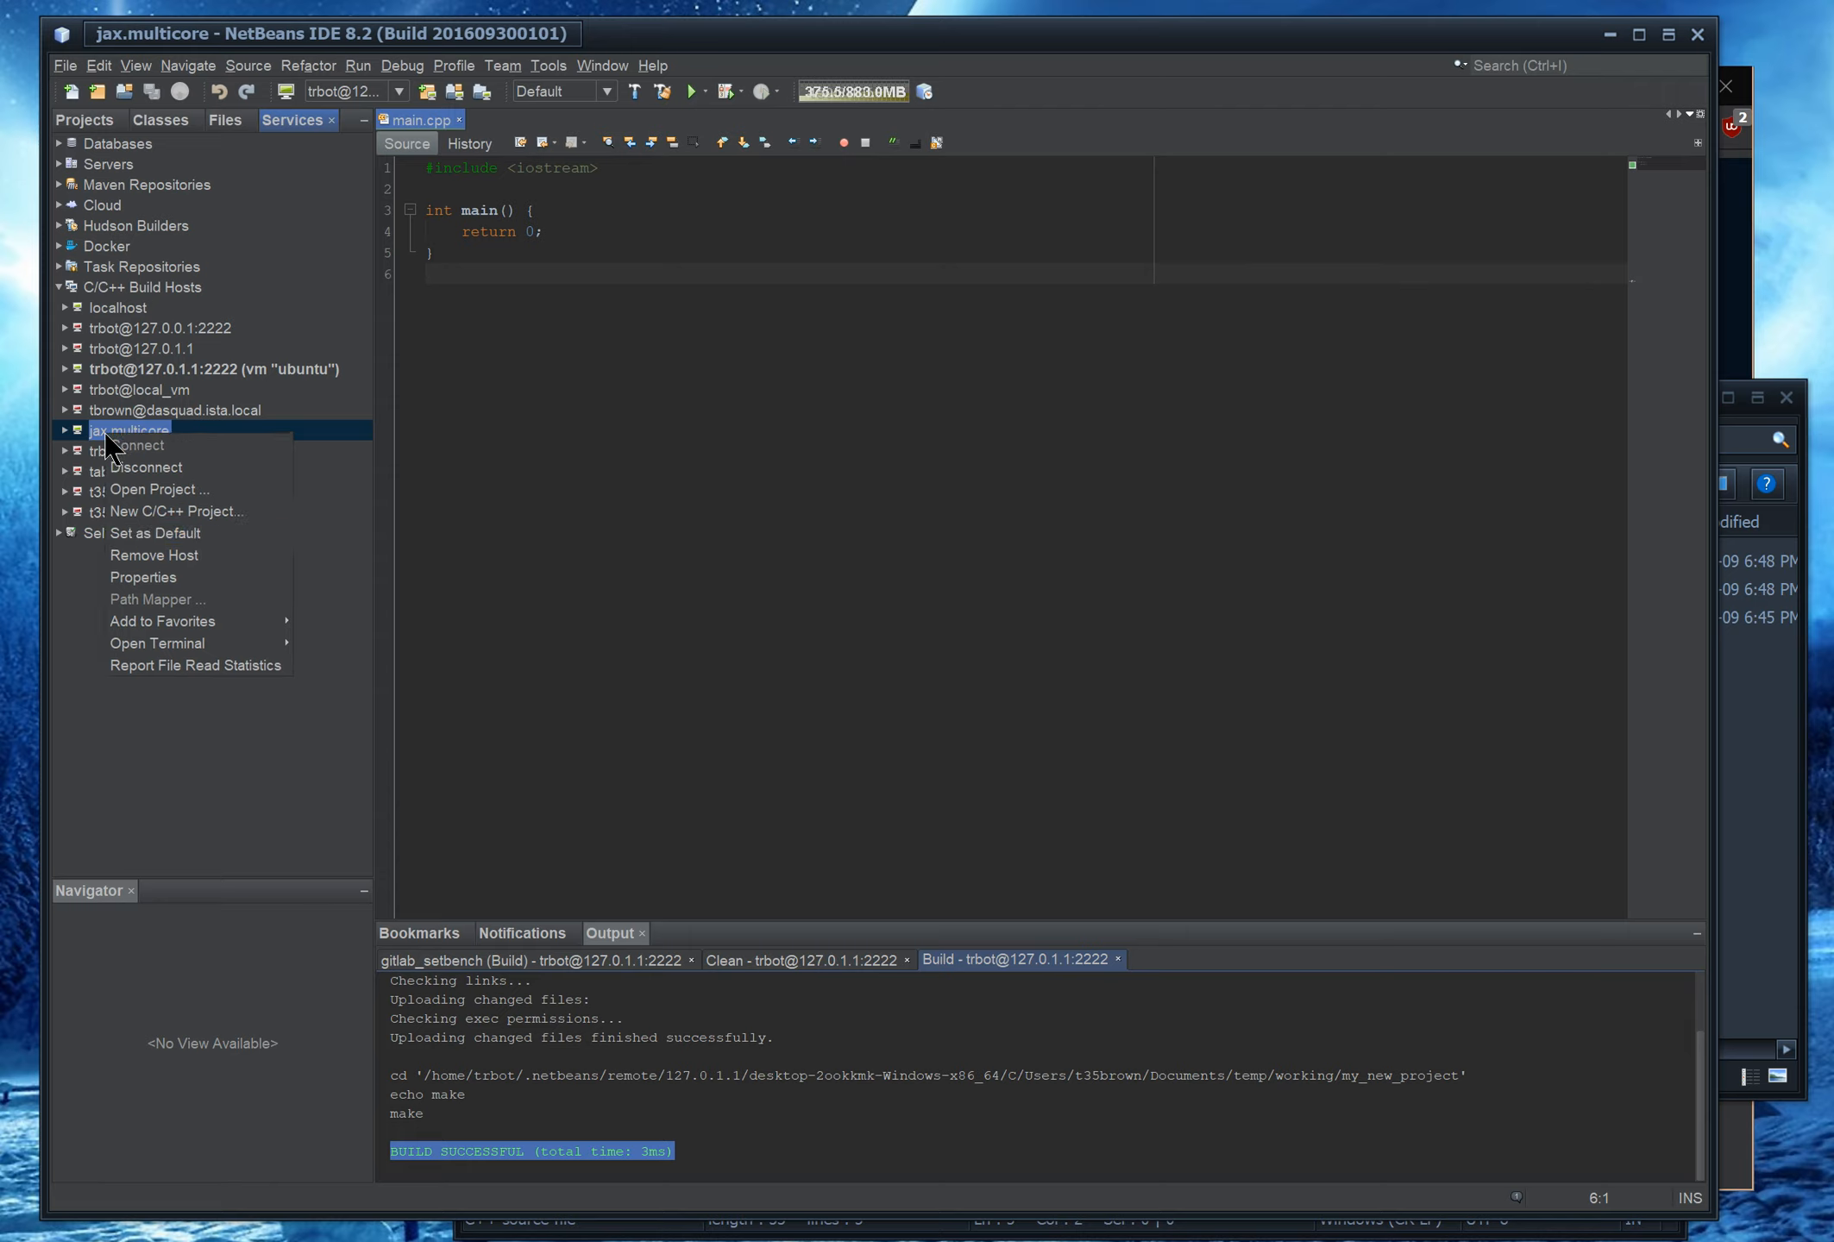
pyautogui.click(211, 533)
pyautogui.click(544, 491)
# Open the Build category in the project properties of my_new_project
pyautogui.click(84, 120)
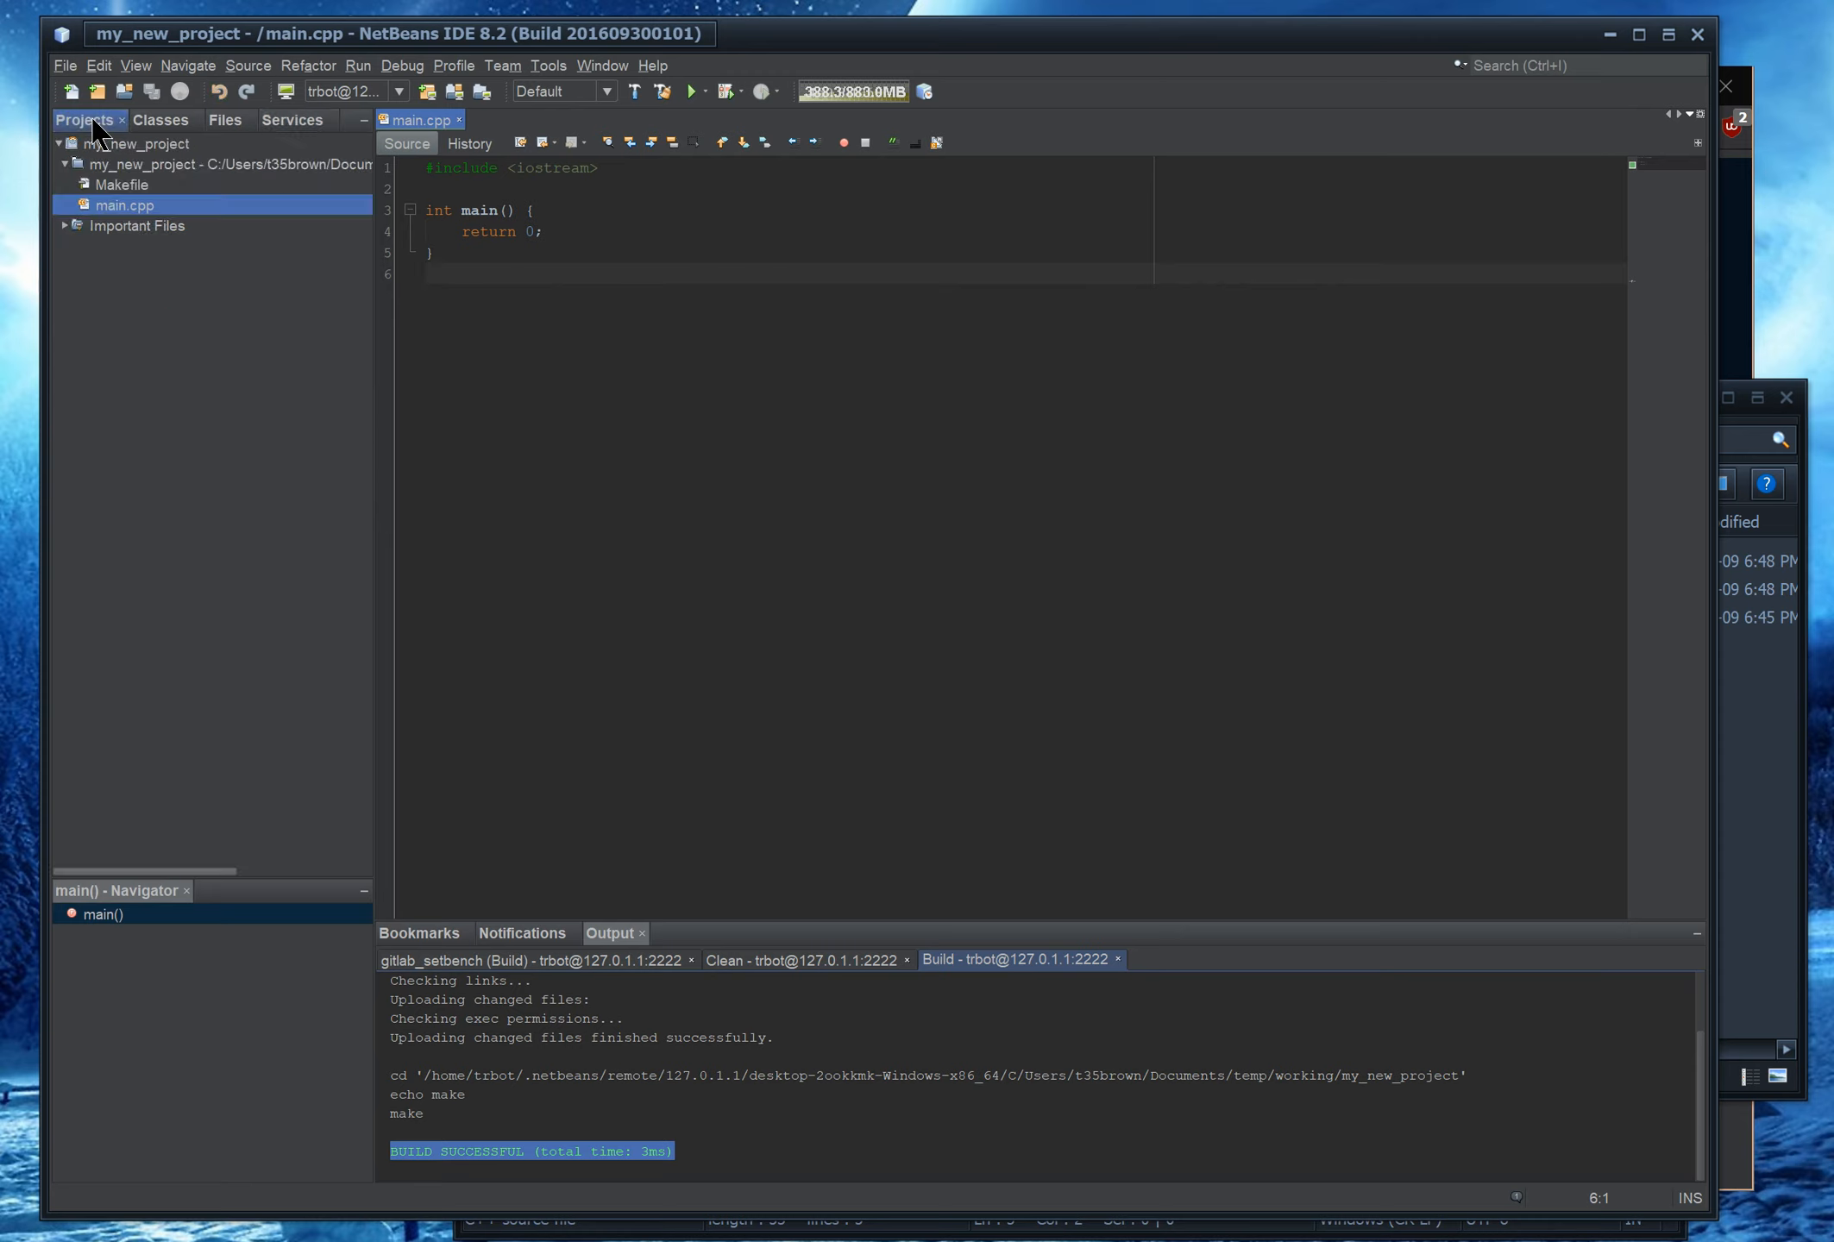
pyautogui.click(111, 146)
pyautogui.rightClick(112, 147)
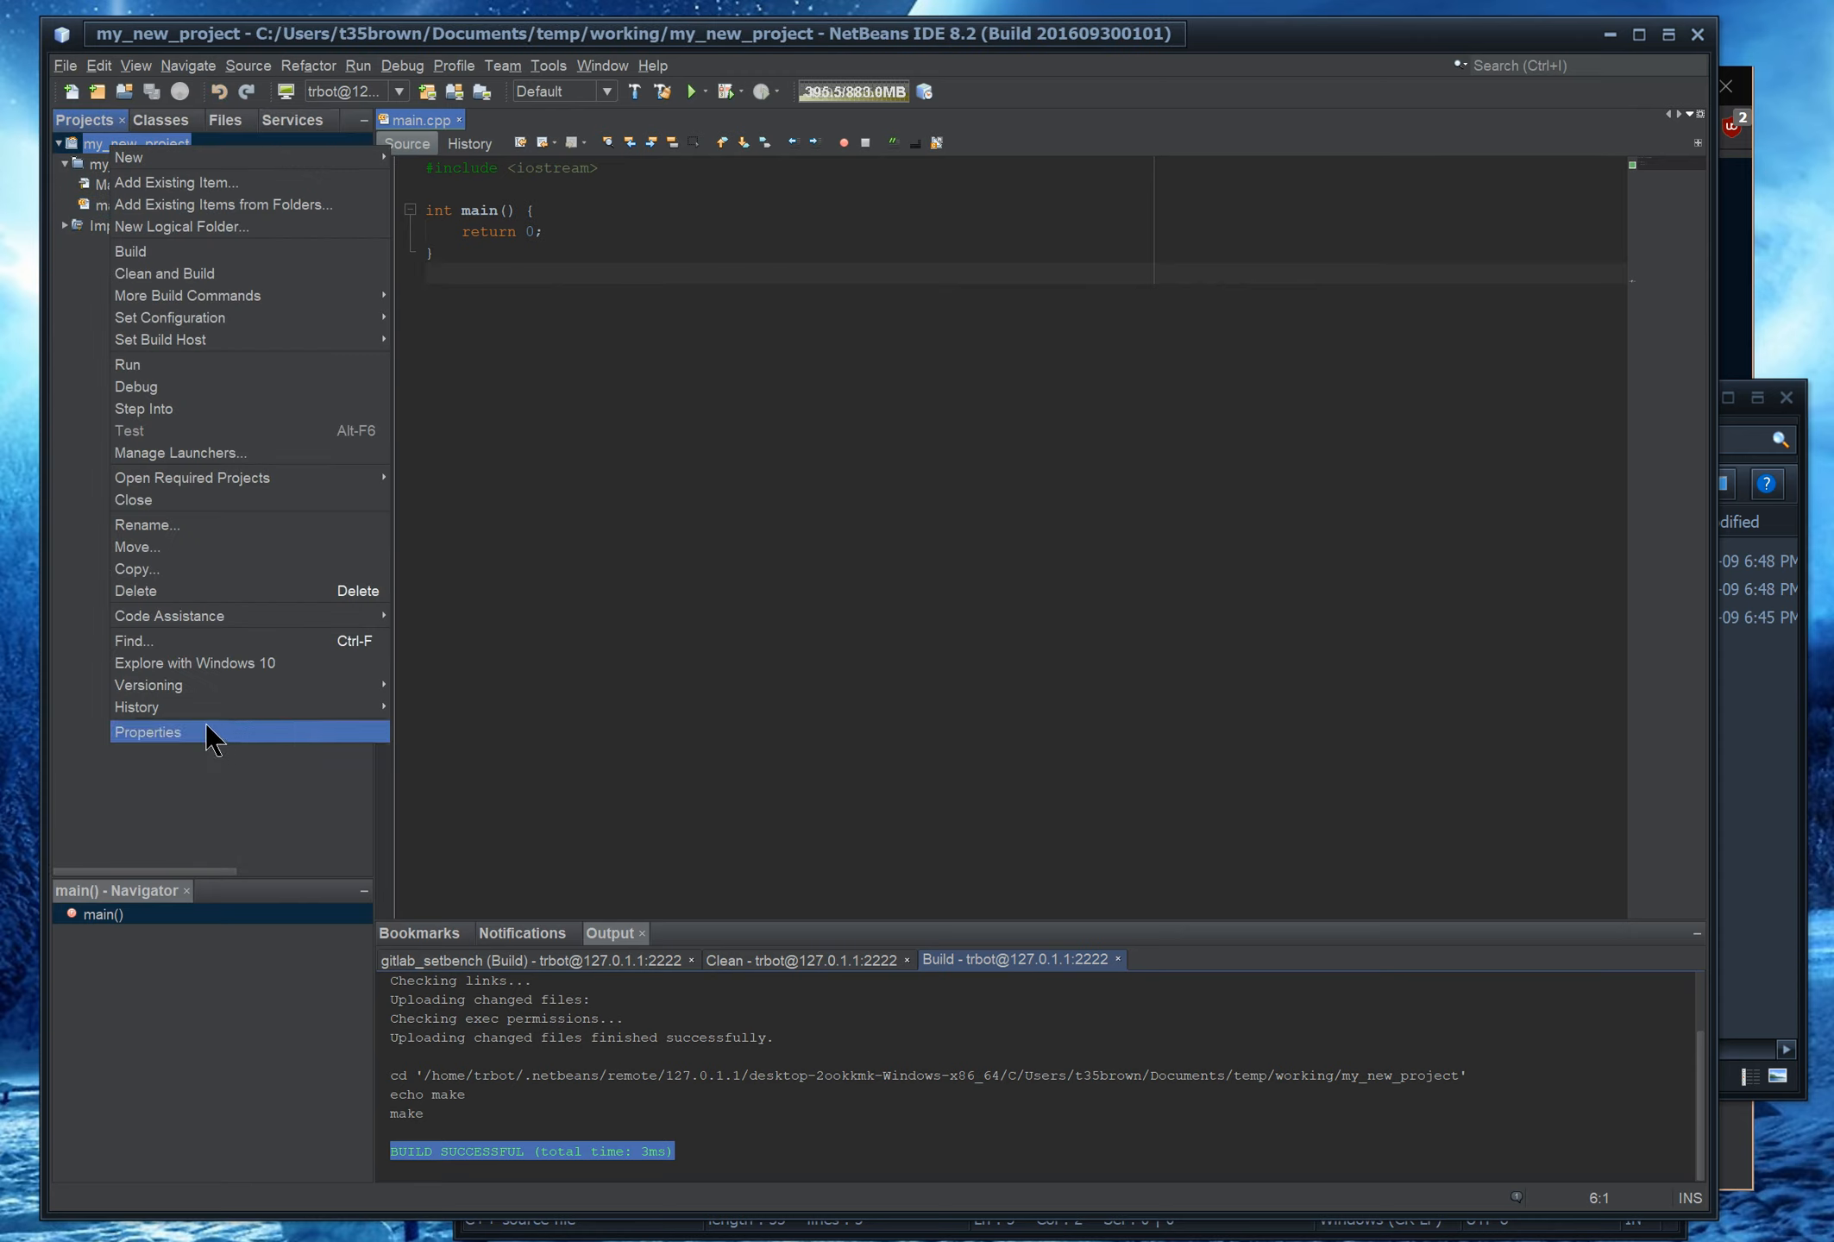
pyautogui.click(203, 811)
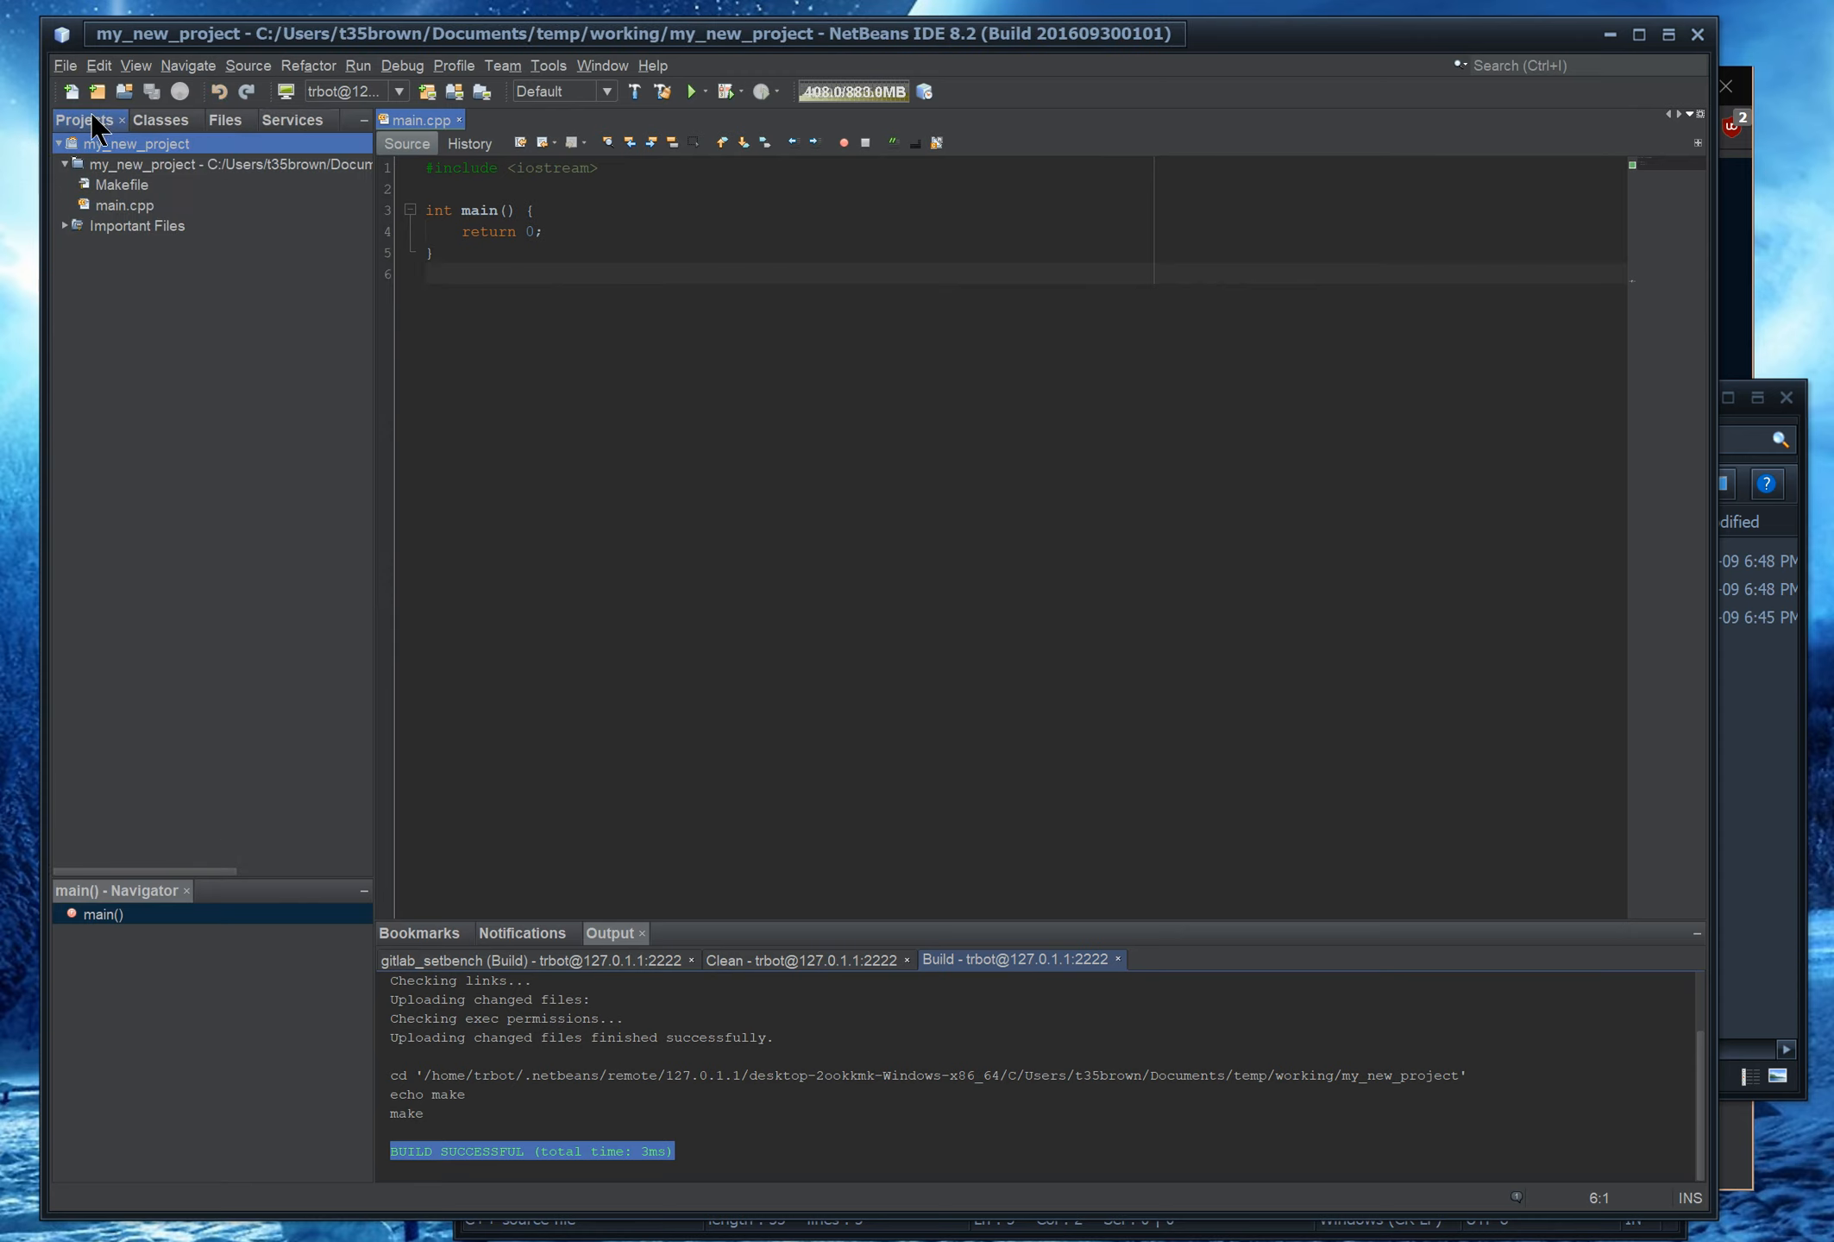
pyautogui.rightClick(105, 155)
pyautogui.click(162, 738)
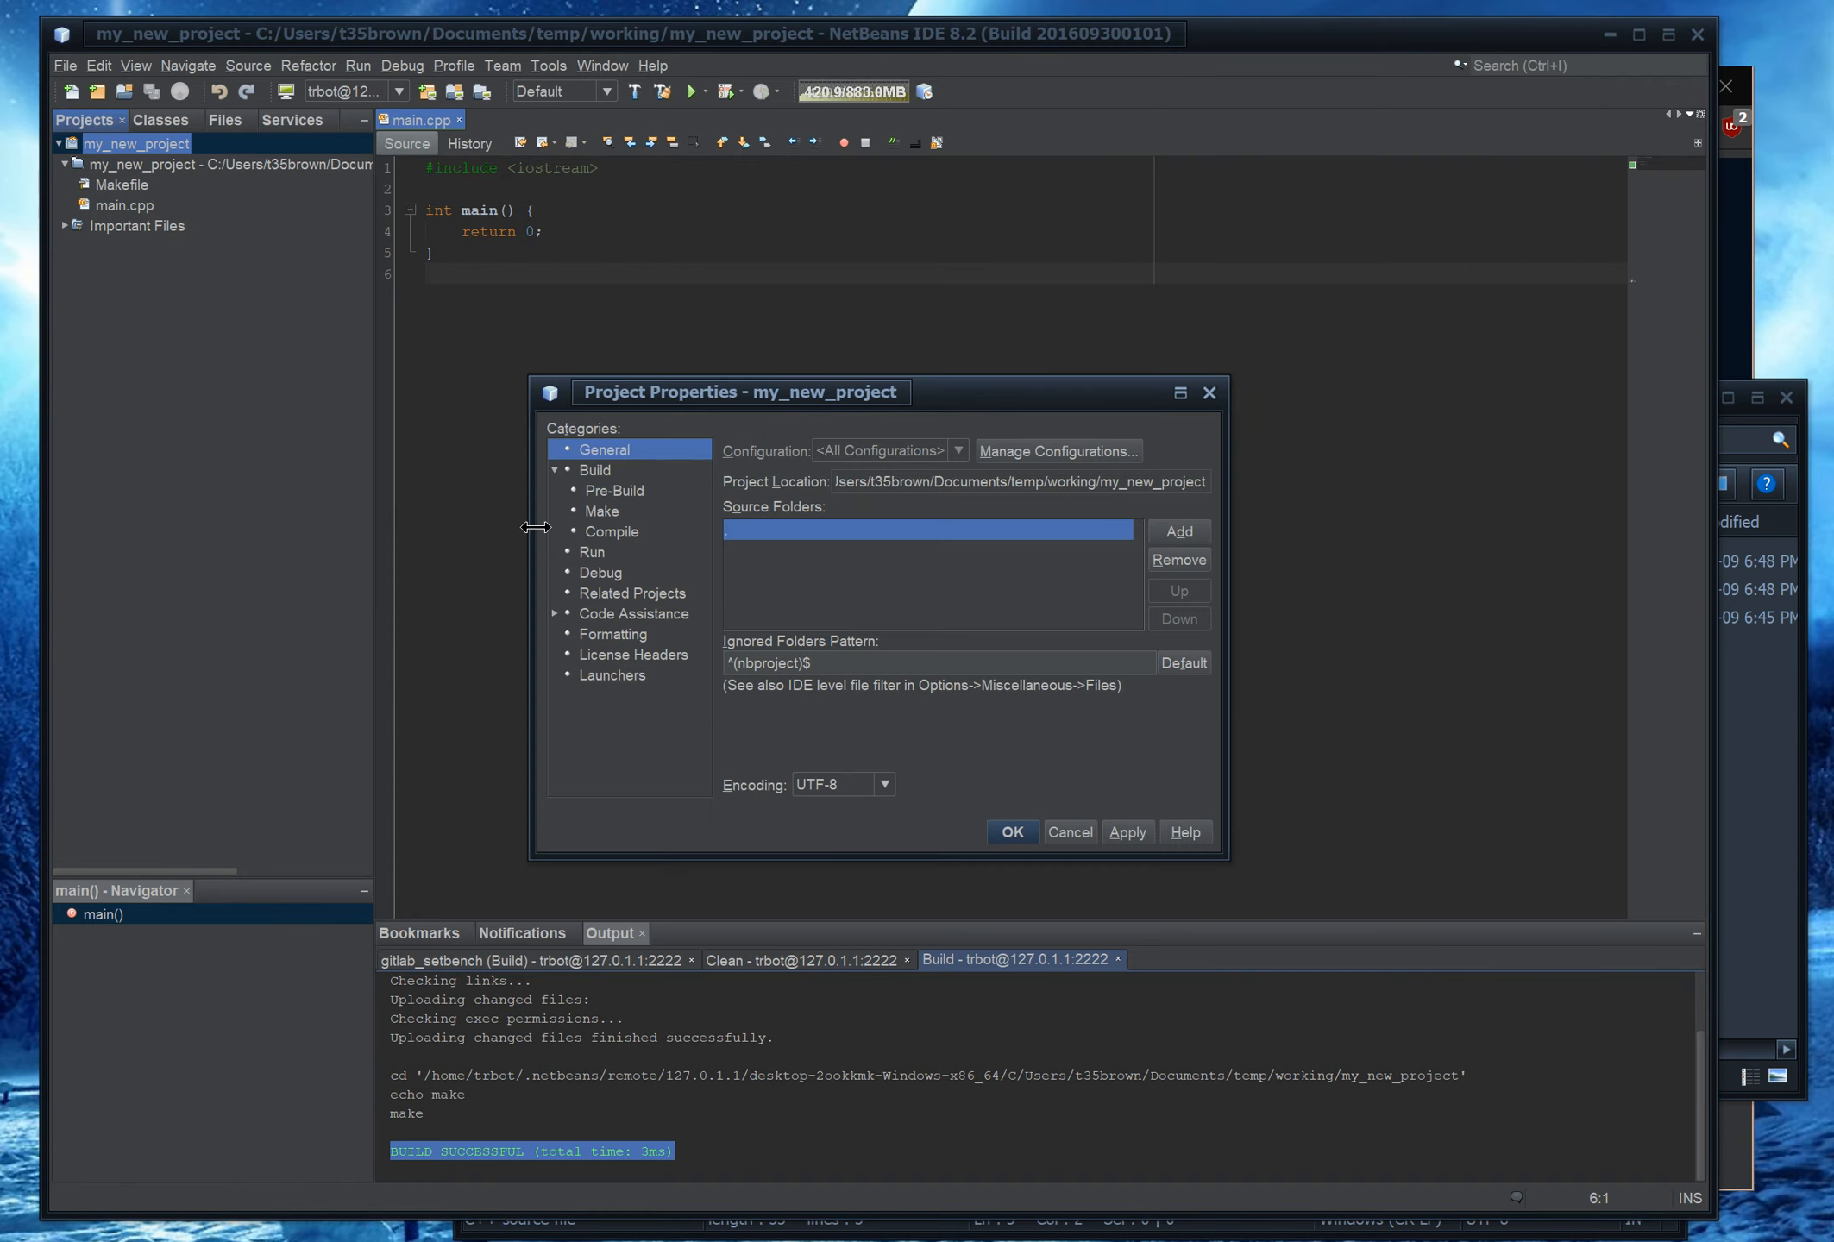
pyautogui.click(597, 474)
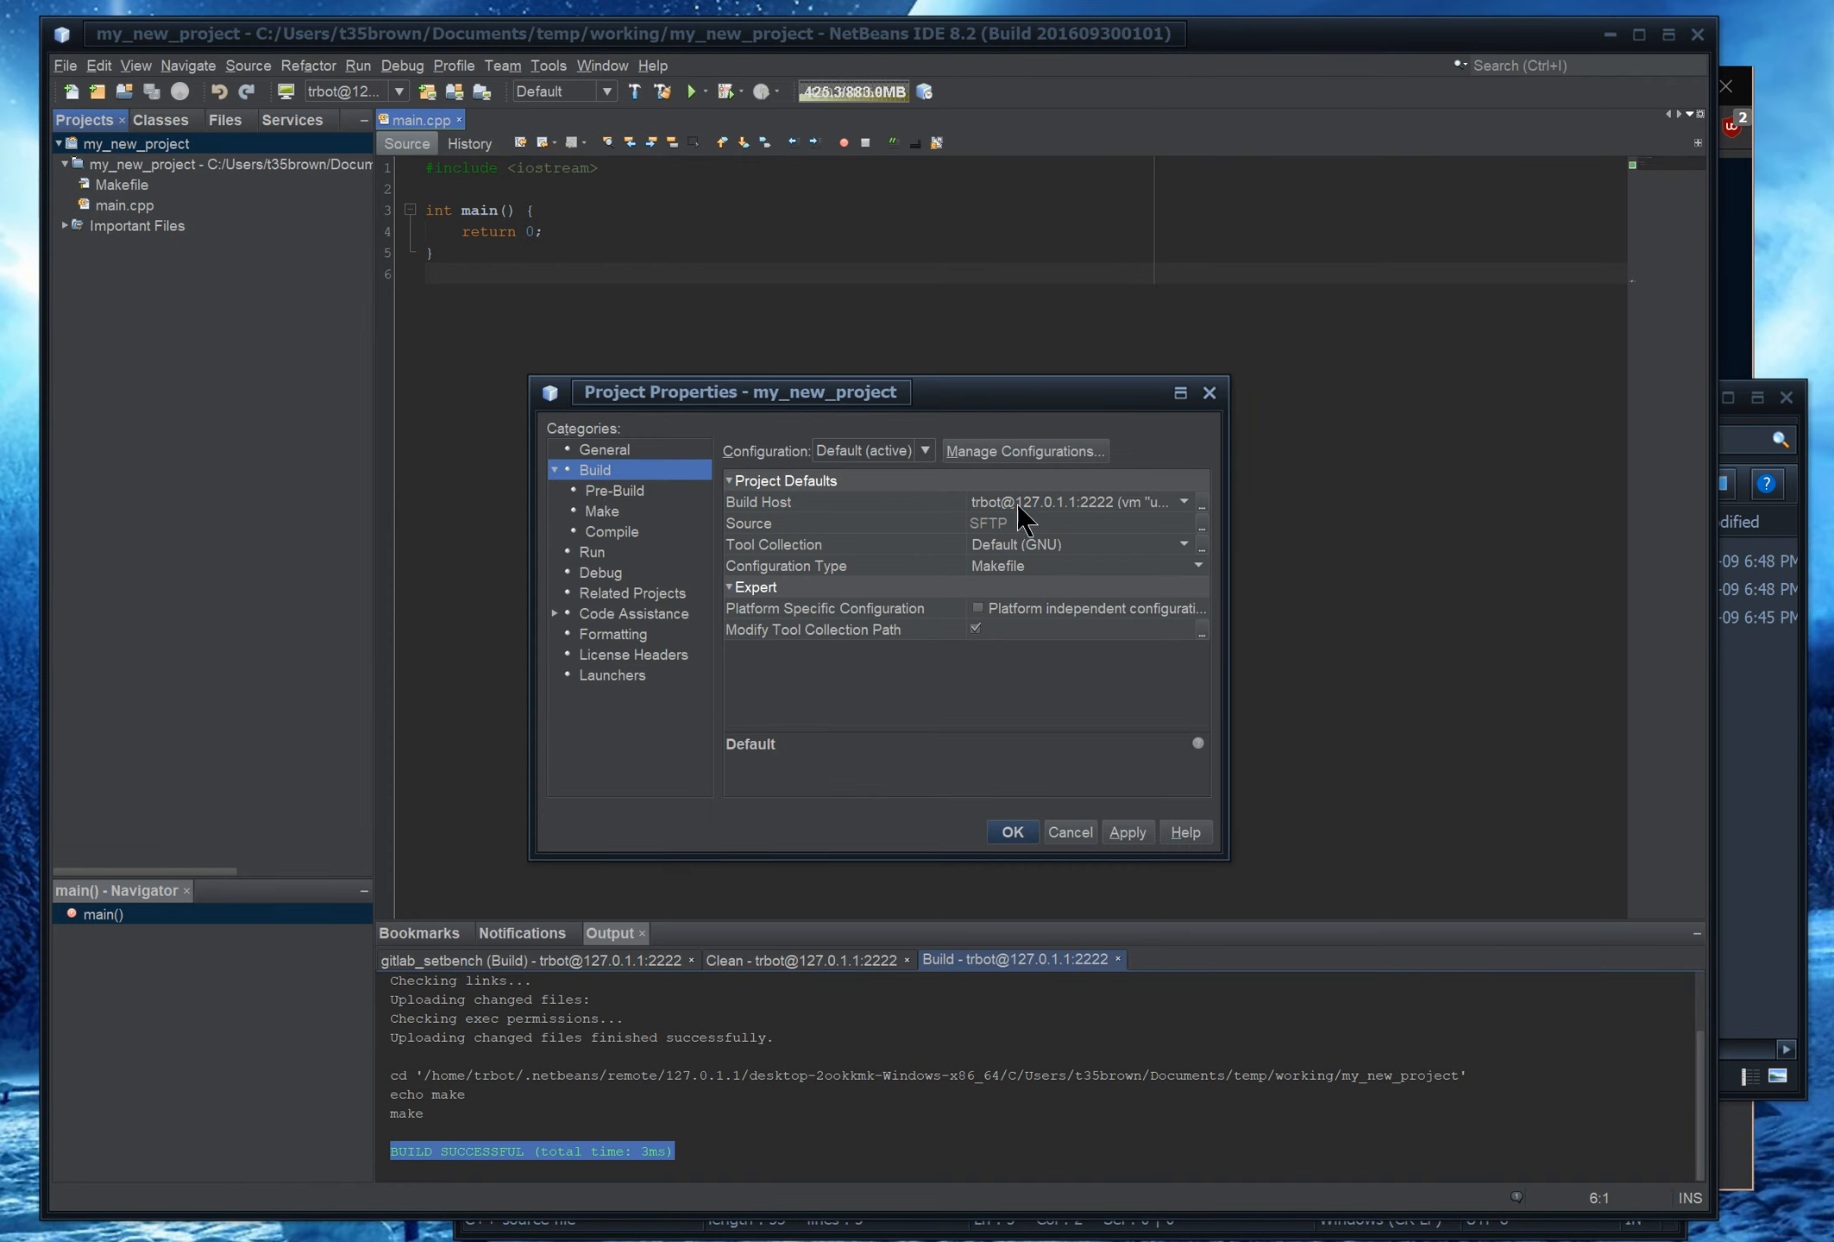
# Set the project's build host to jax.multicore and its tool collection to Default (GNU)
pyautogui.click(865, 503)
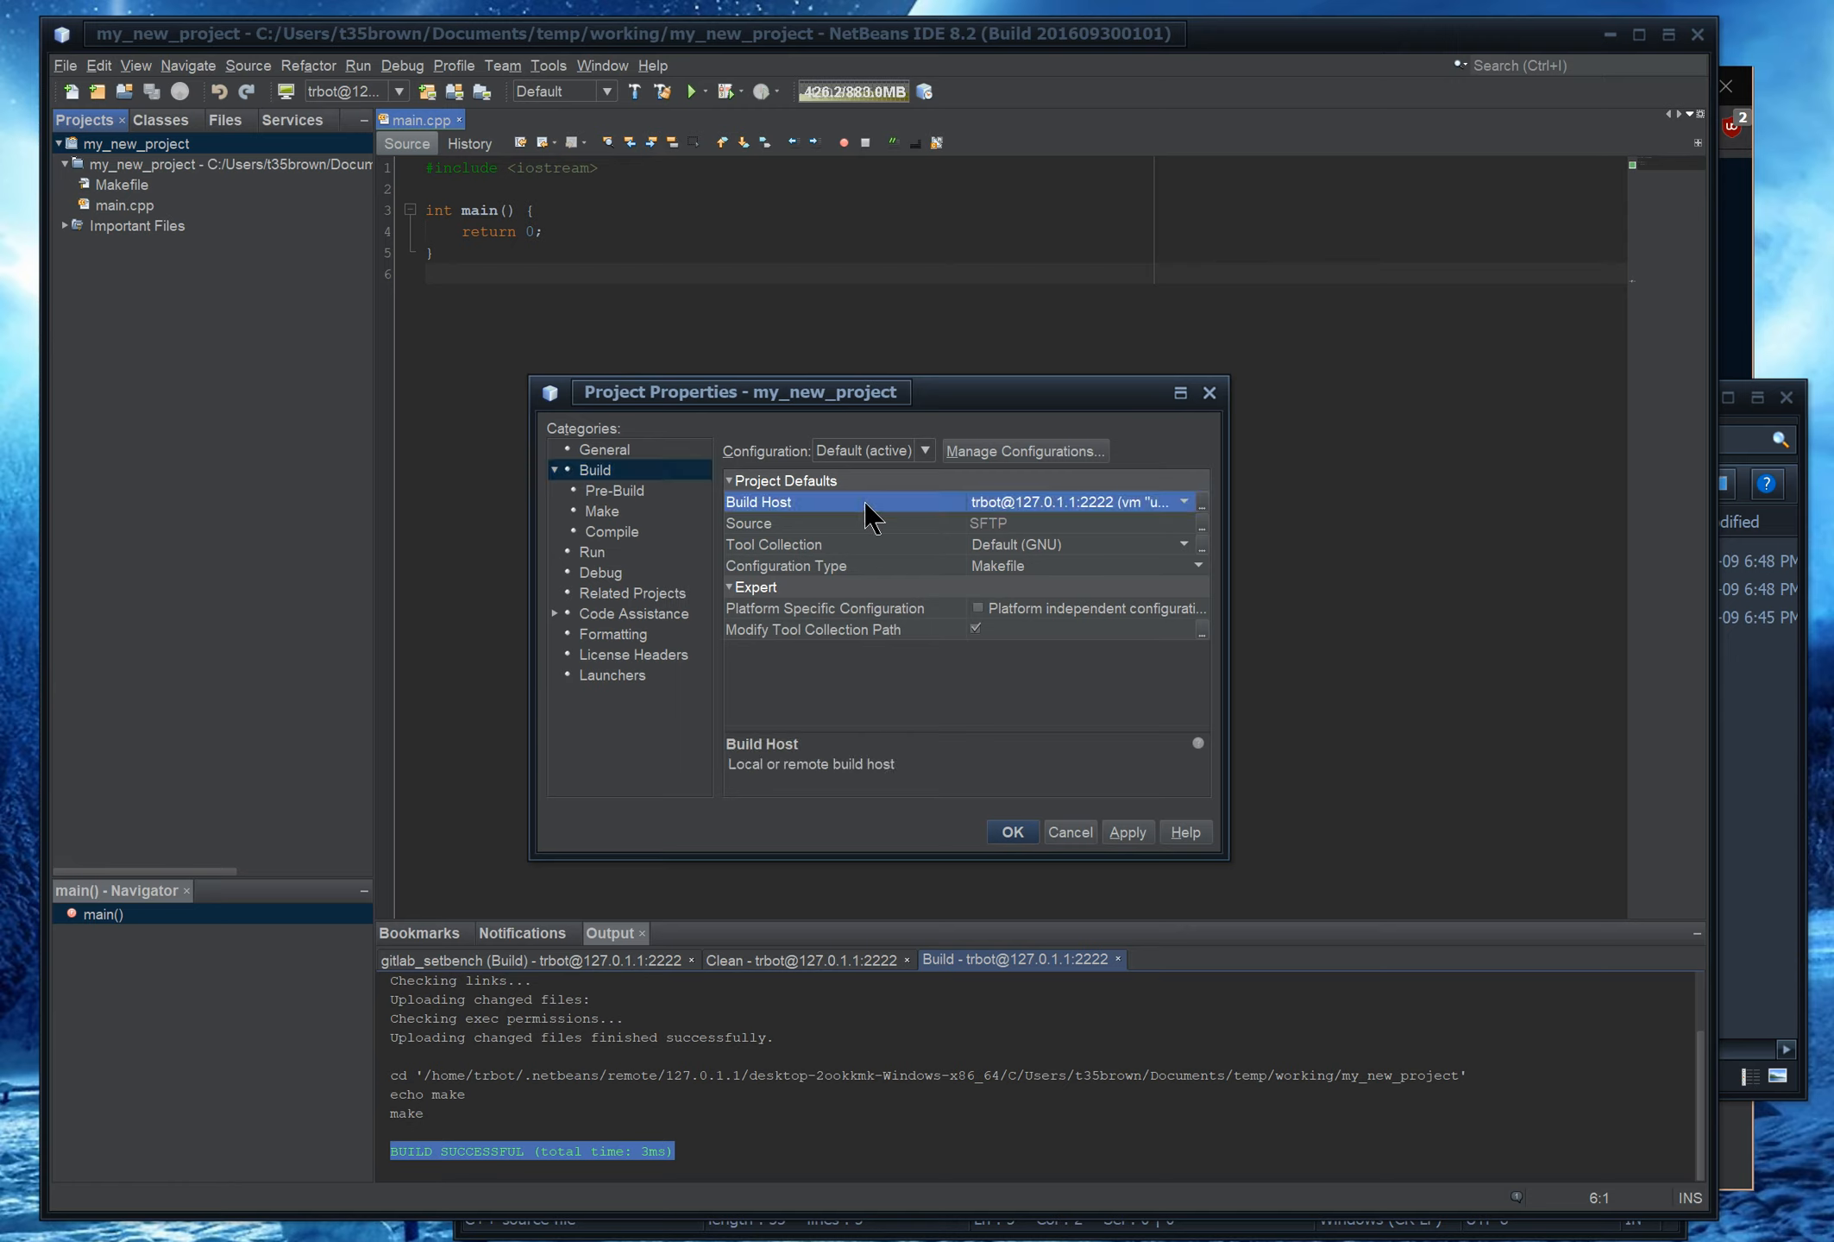
pyautogui.click(1182, 501)
pyautogui.click(1024, 647)
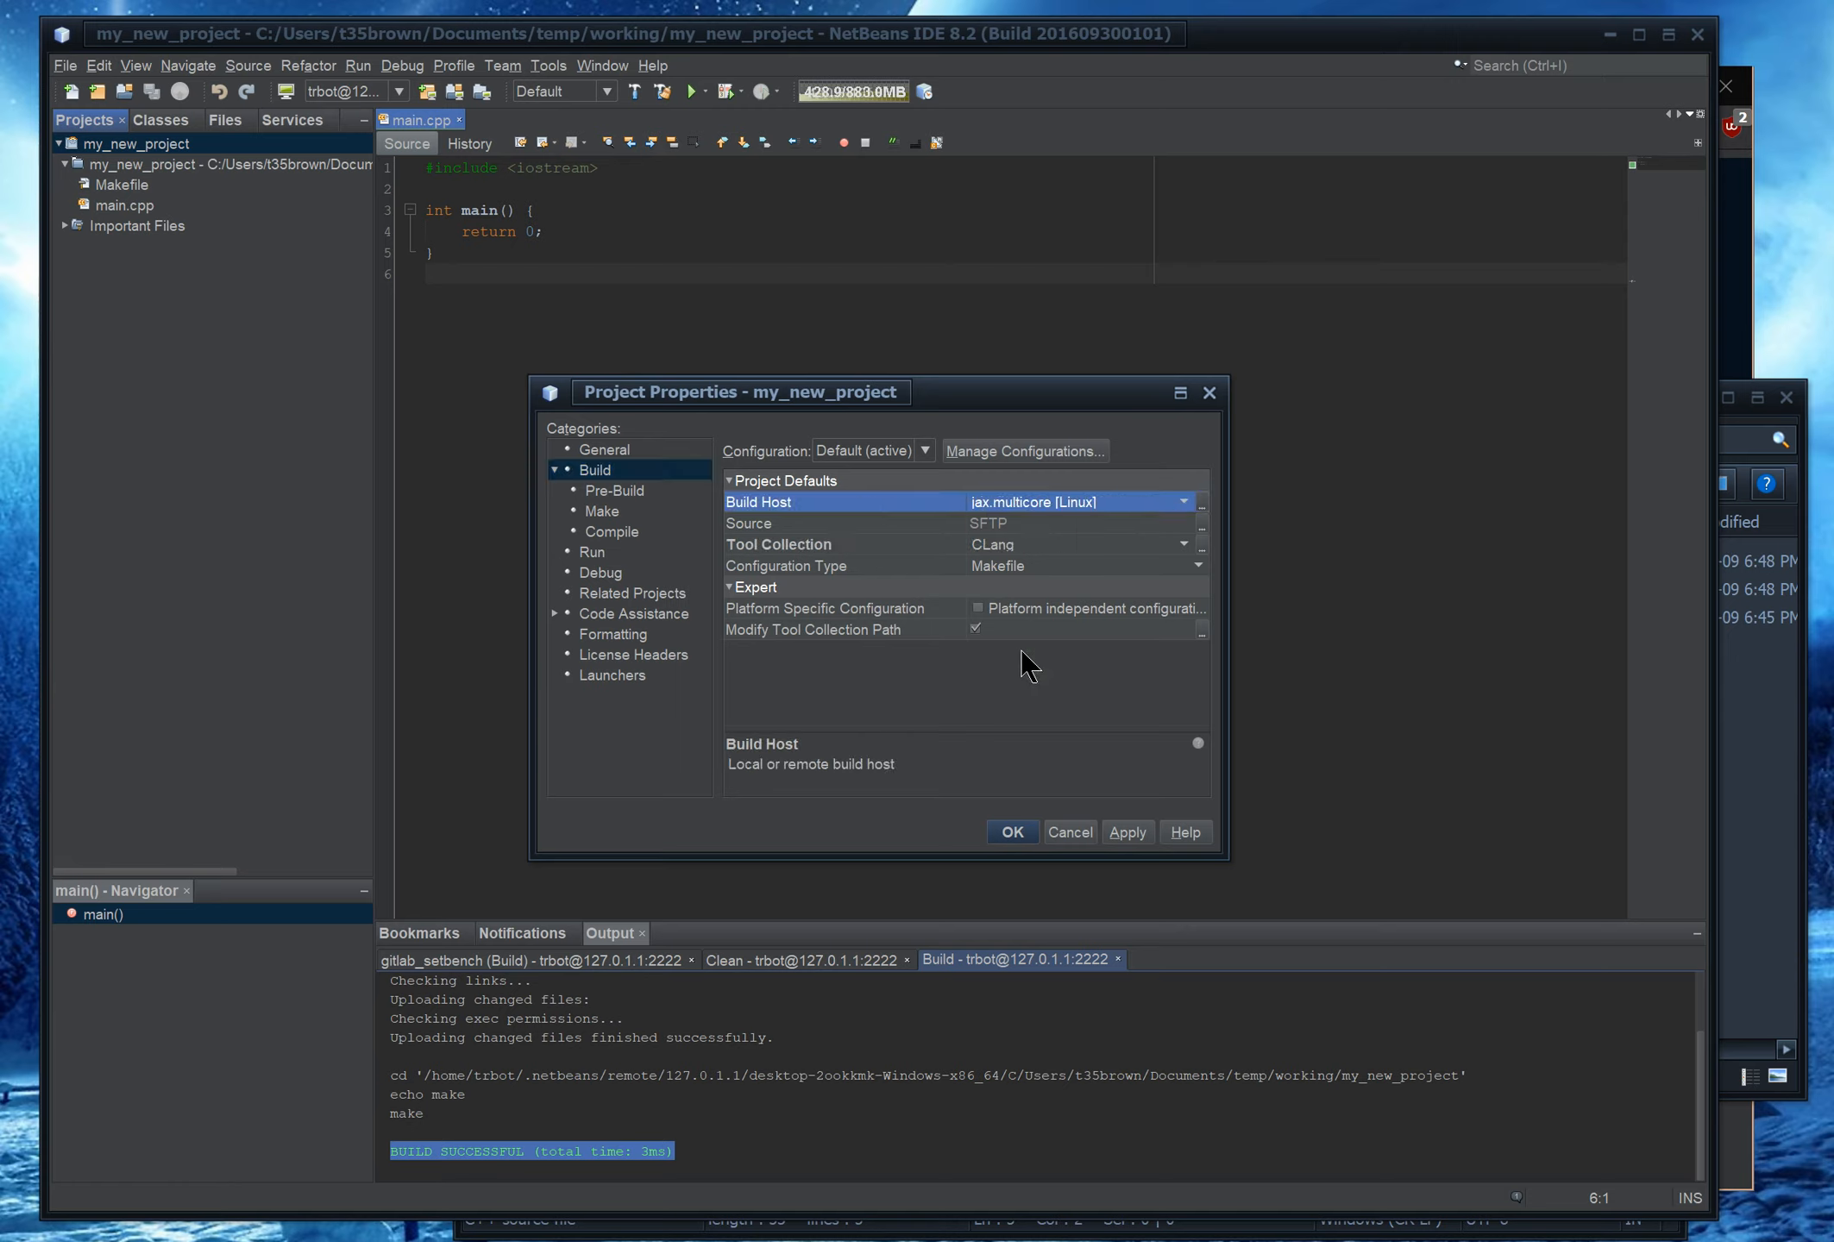
pyautogui.click(1017, 545)
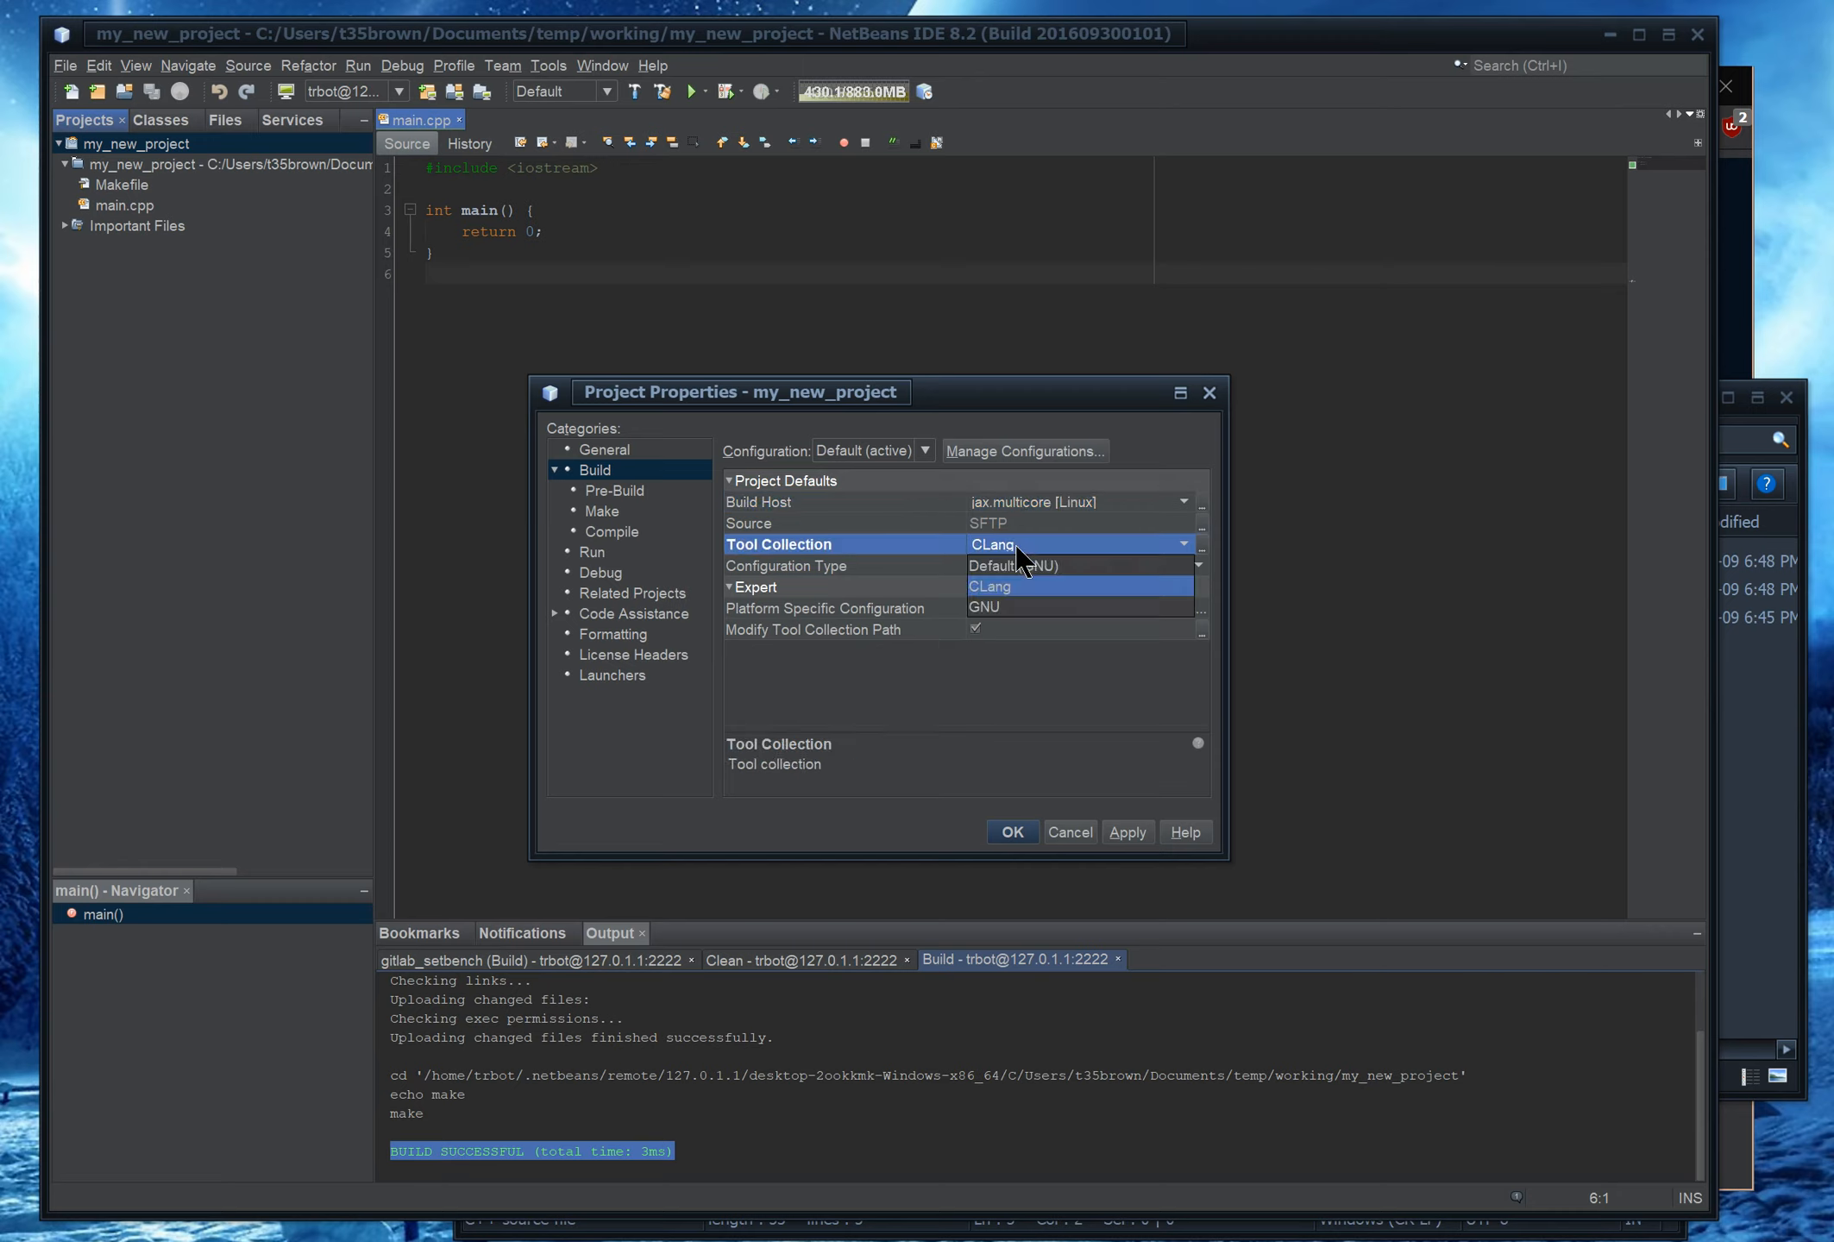
pyautogui.click(1026, 565)
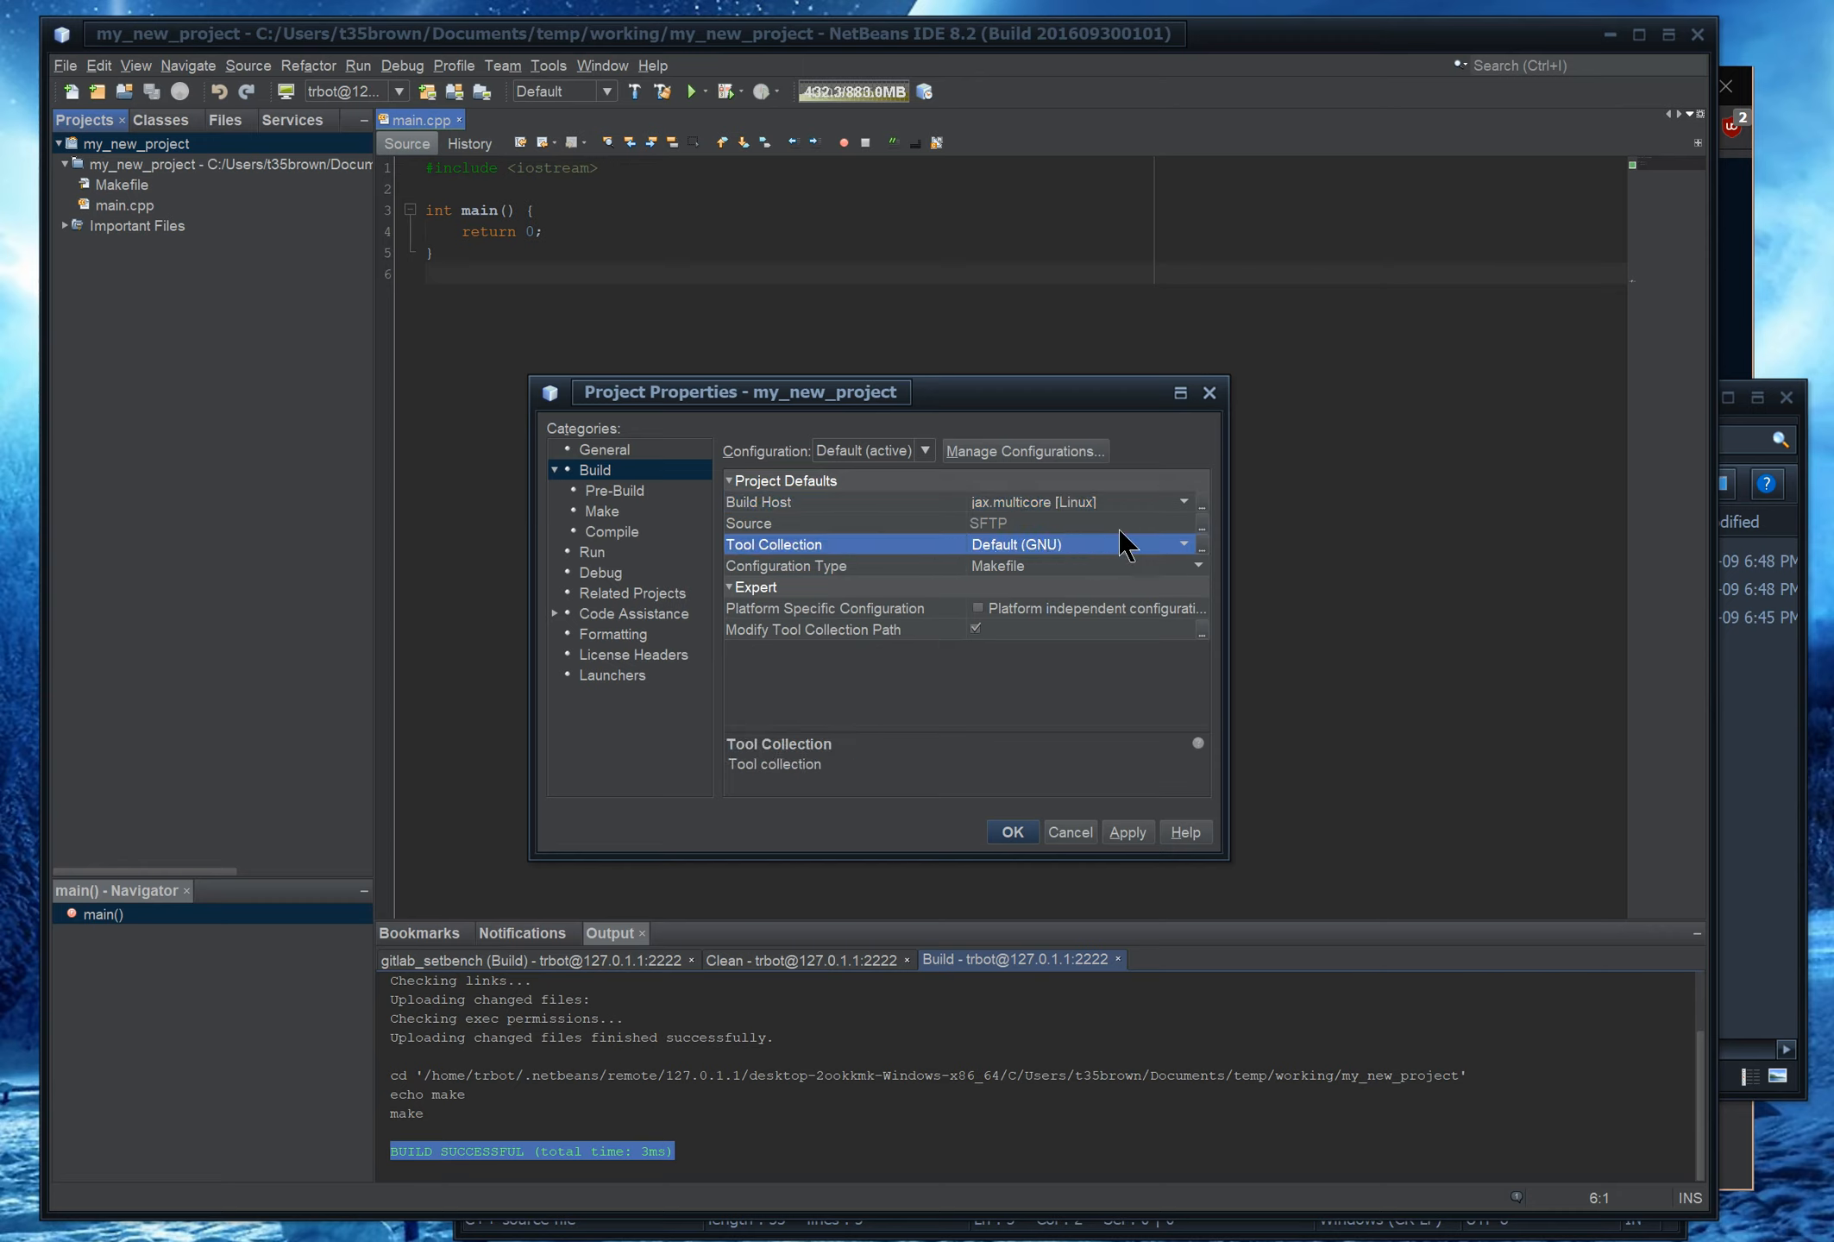
# Set the Build Command in the project's Make settings to make and accept the project properties
pyautogui.click(602, 511)
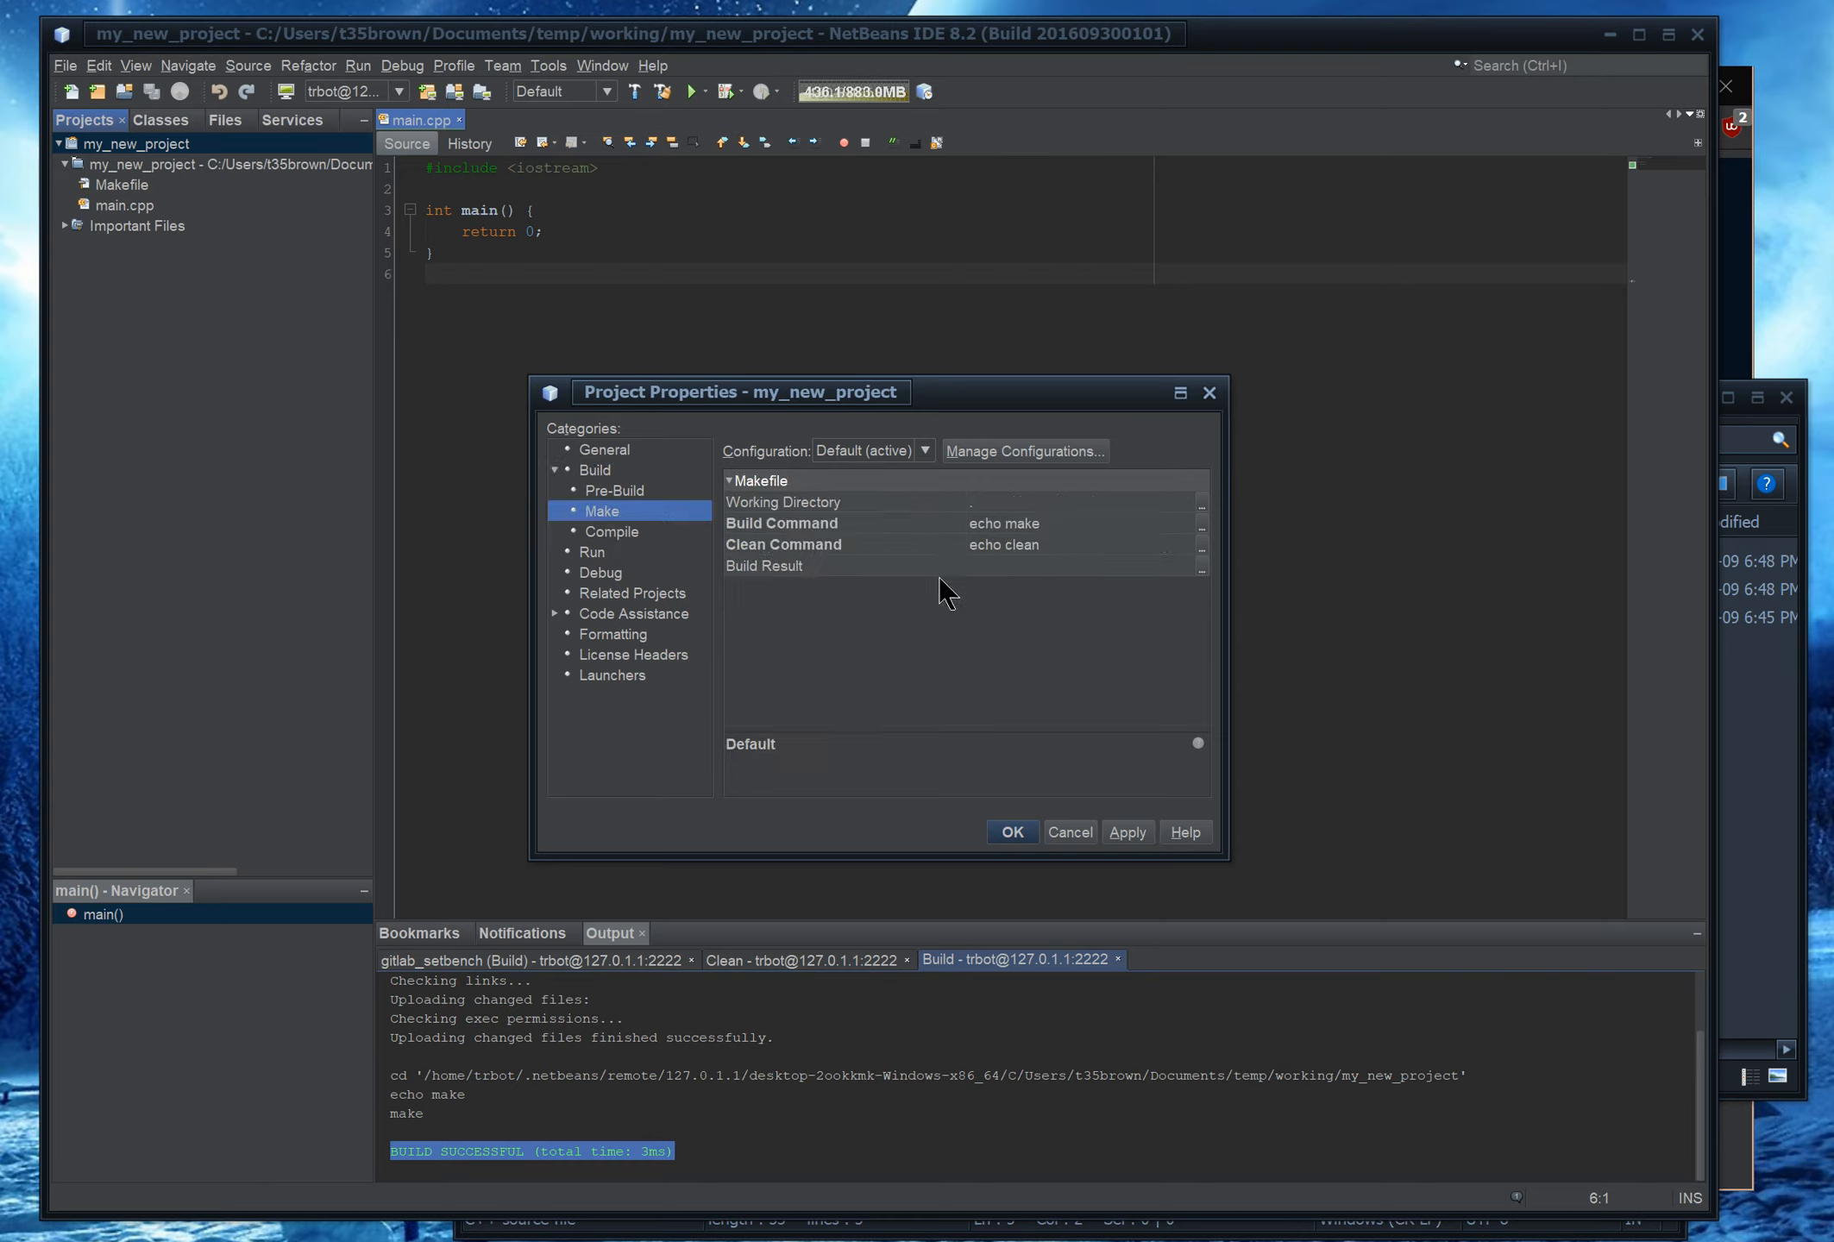
pyautogui.click(1064, 552)
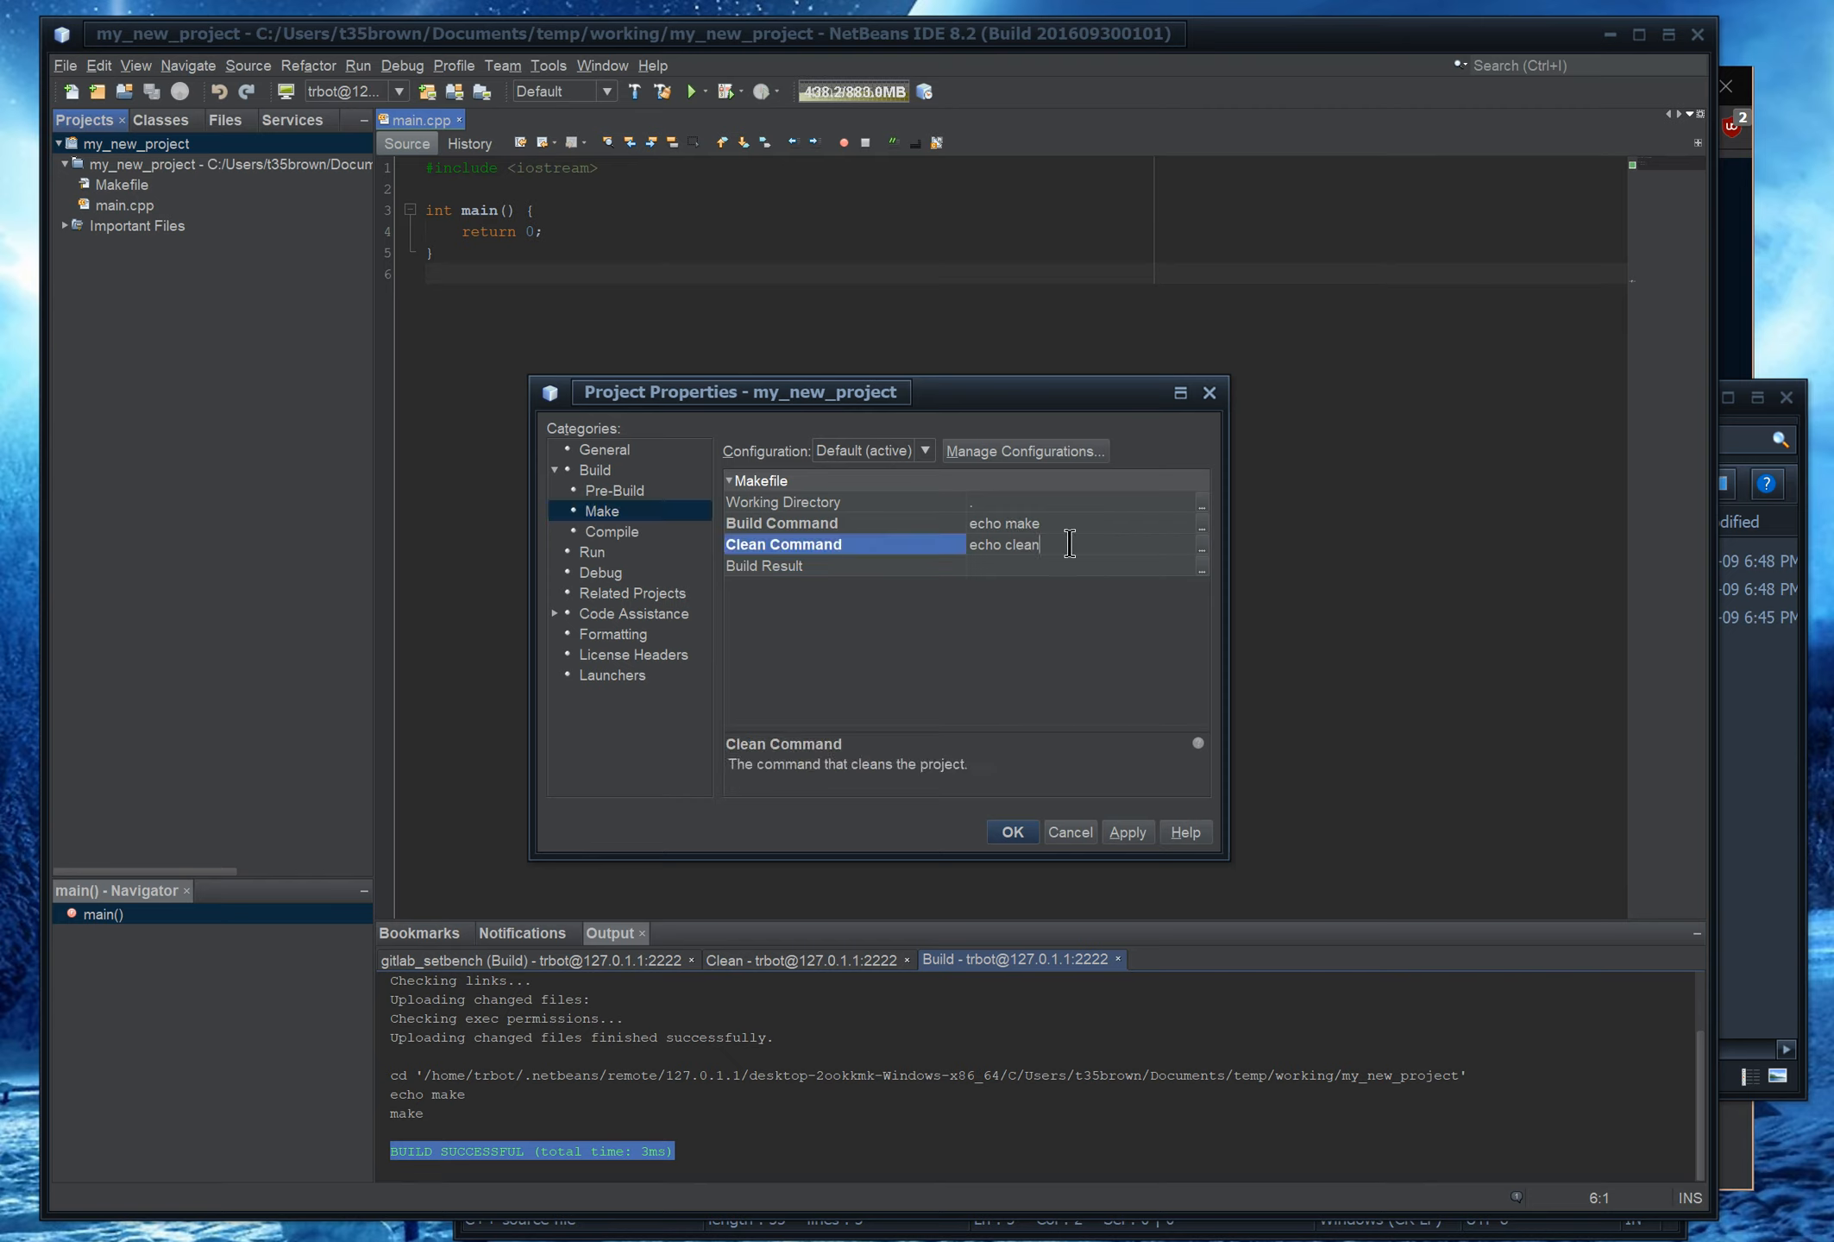
pyautogui.moveTo(1066, 545); pyautogui.dragTo(957, 546)
pyautogui.click(1065, 525)
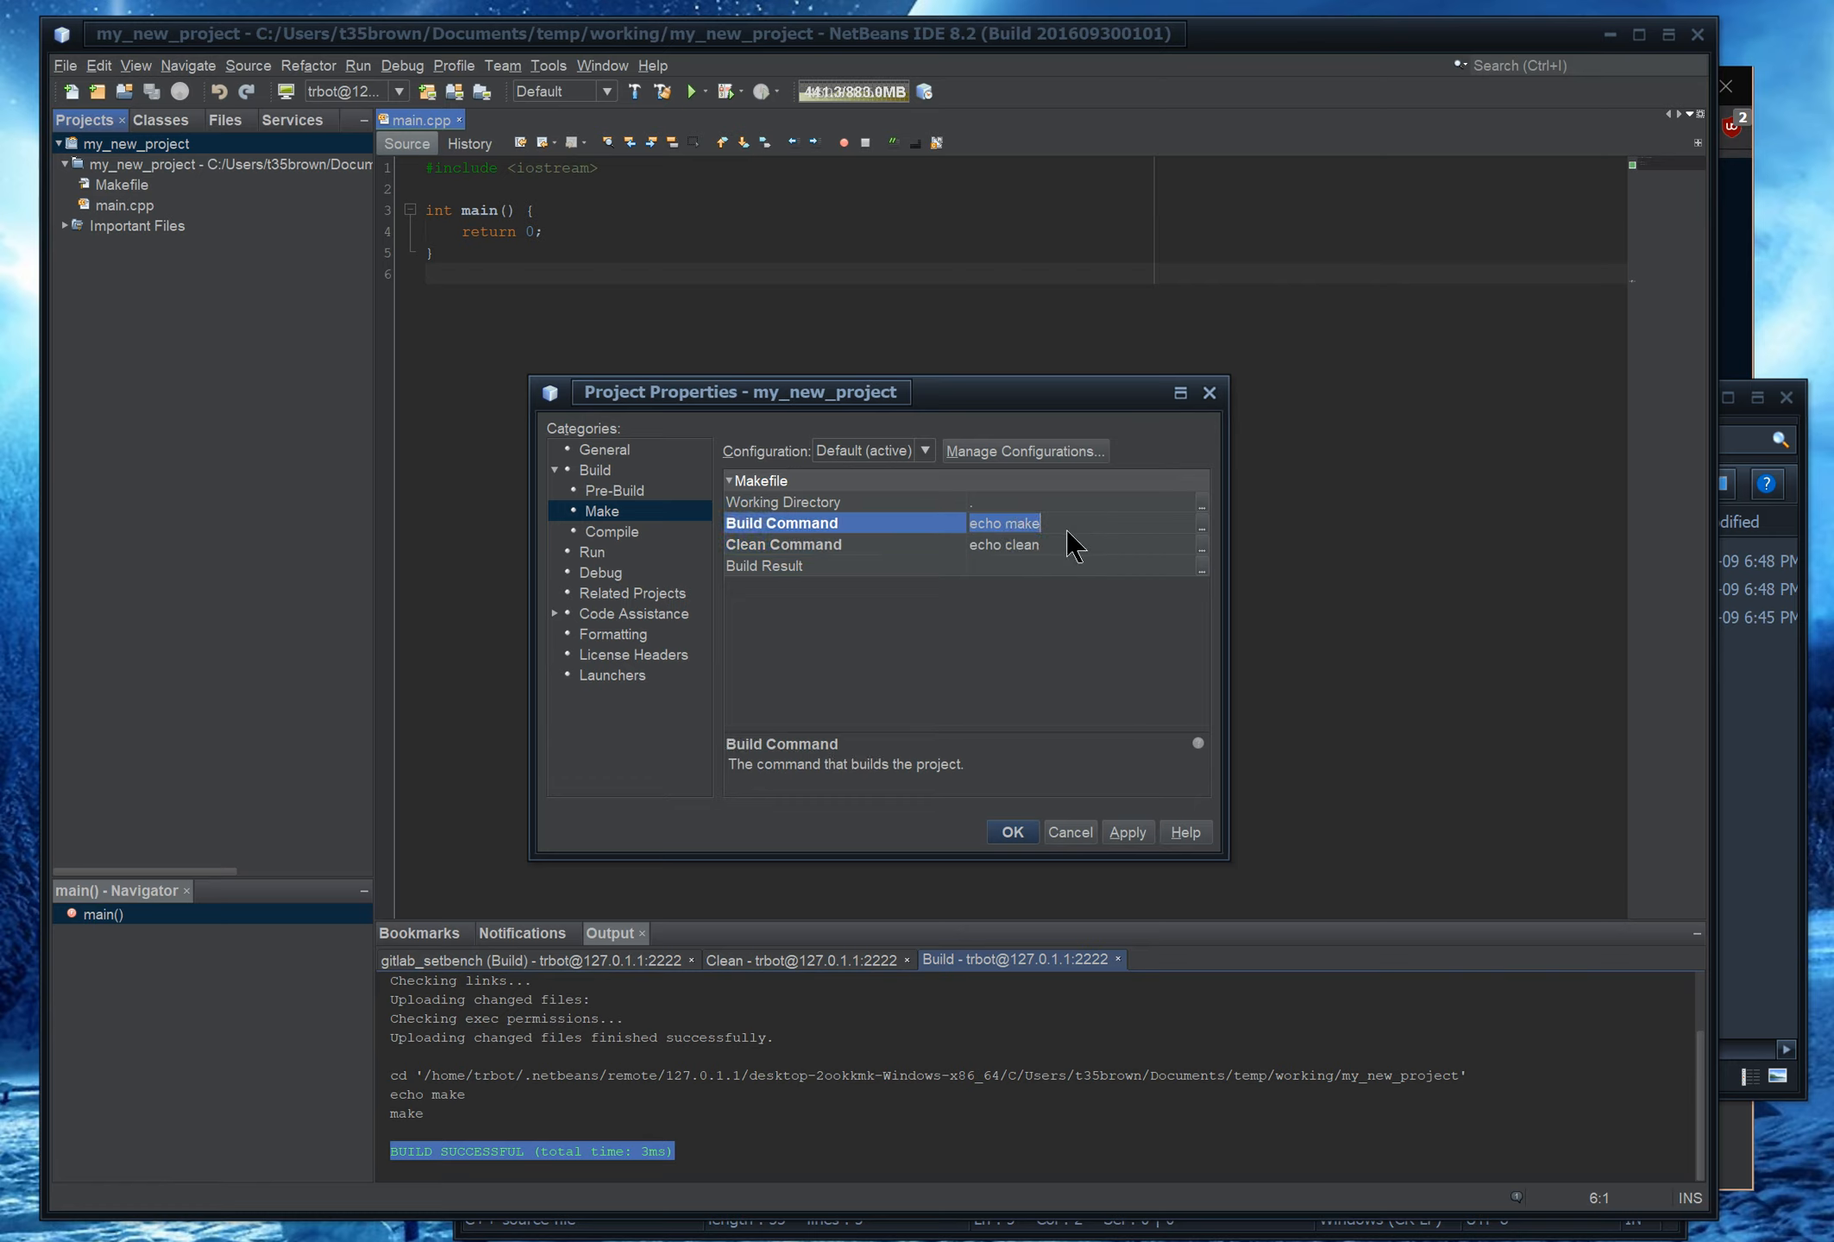
pyautogui.write('make')
pyautogui.click(991, 503)
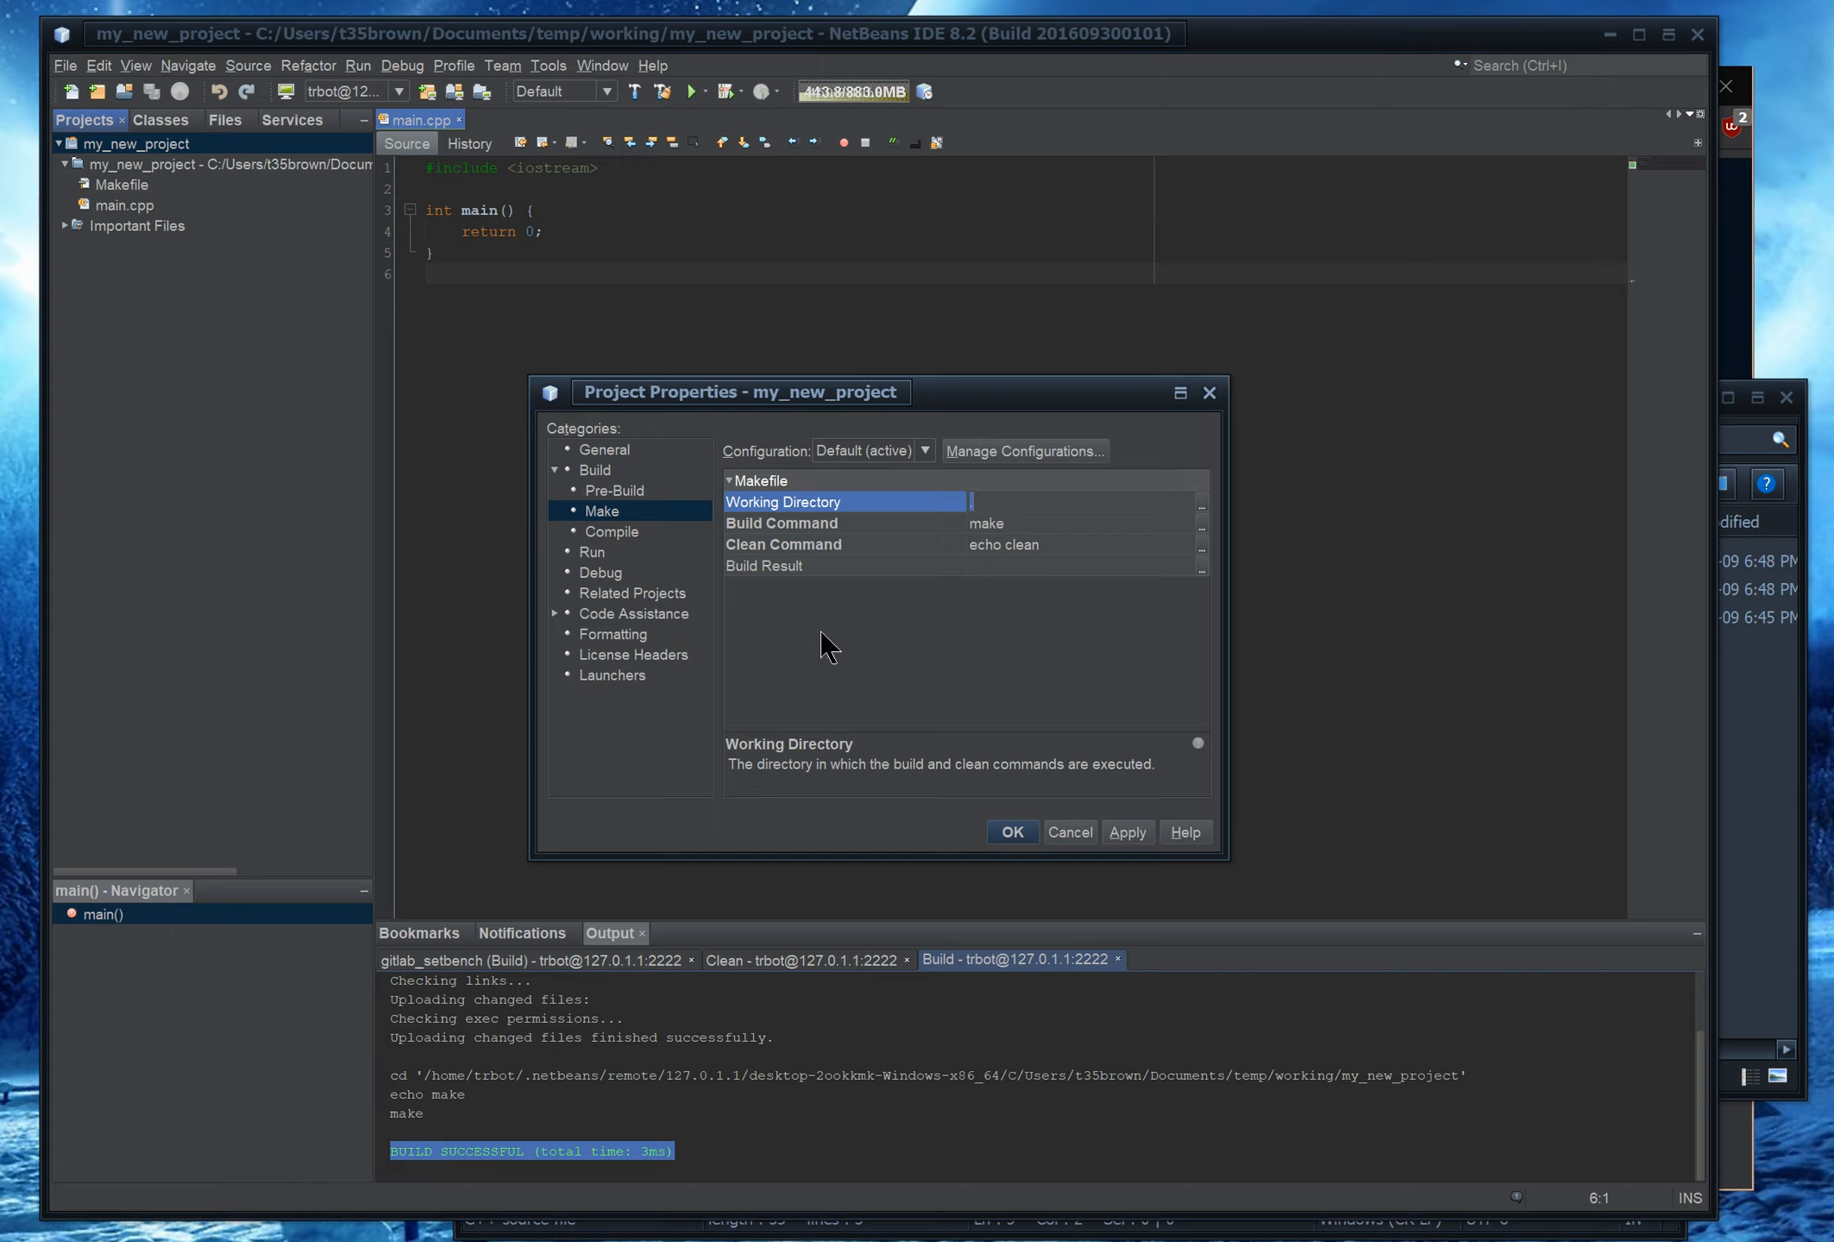
pyautogui.click(1012, 832)
# Build my_new_project on the jax.multicore host and show the output of that build
pyautogui.click(970, 745)
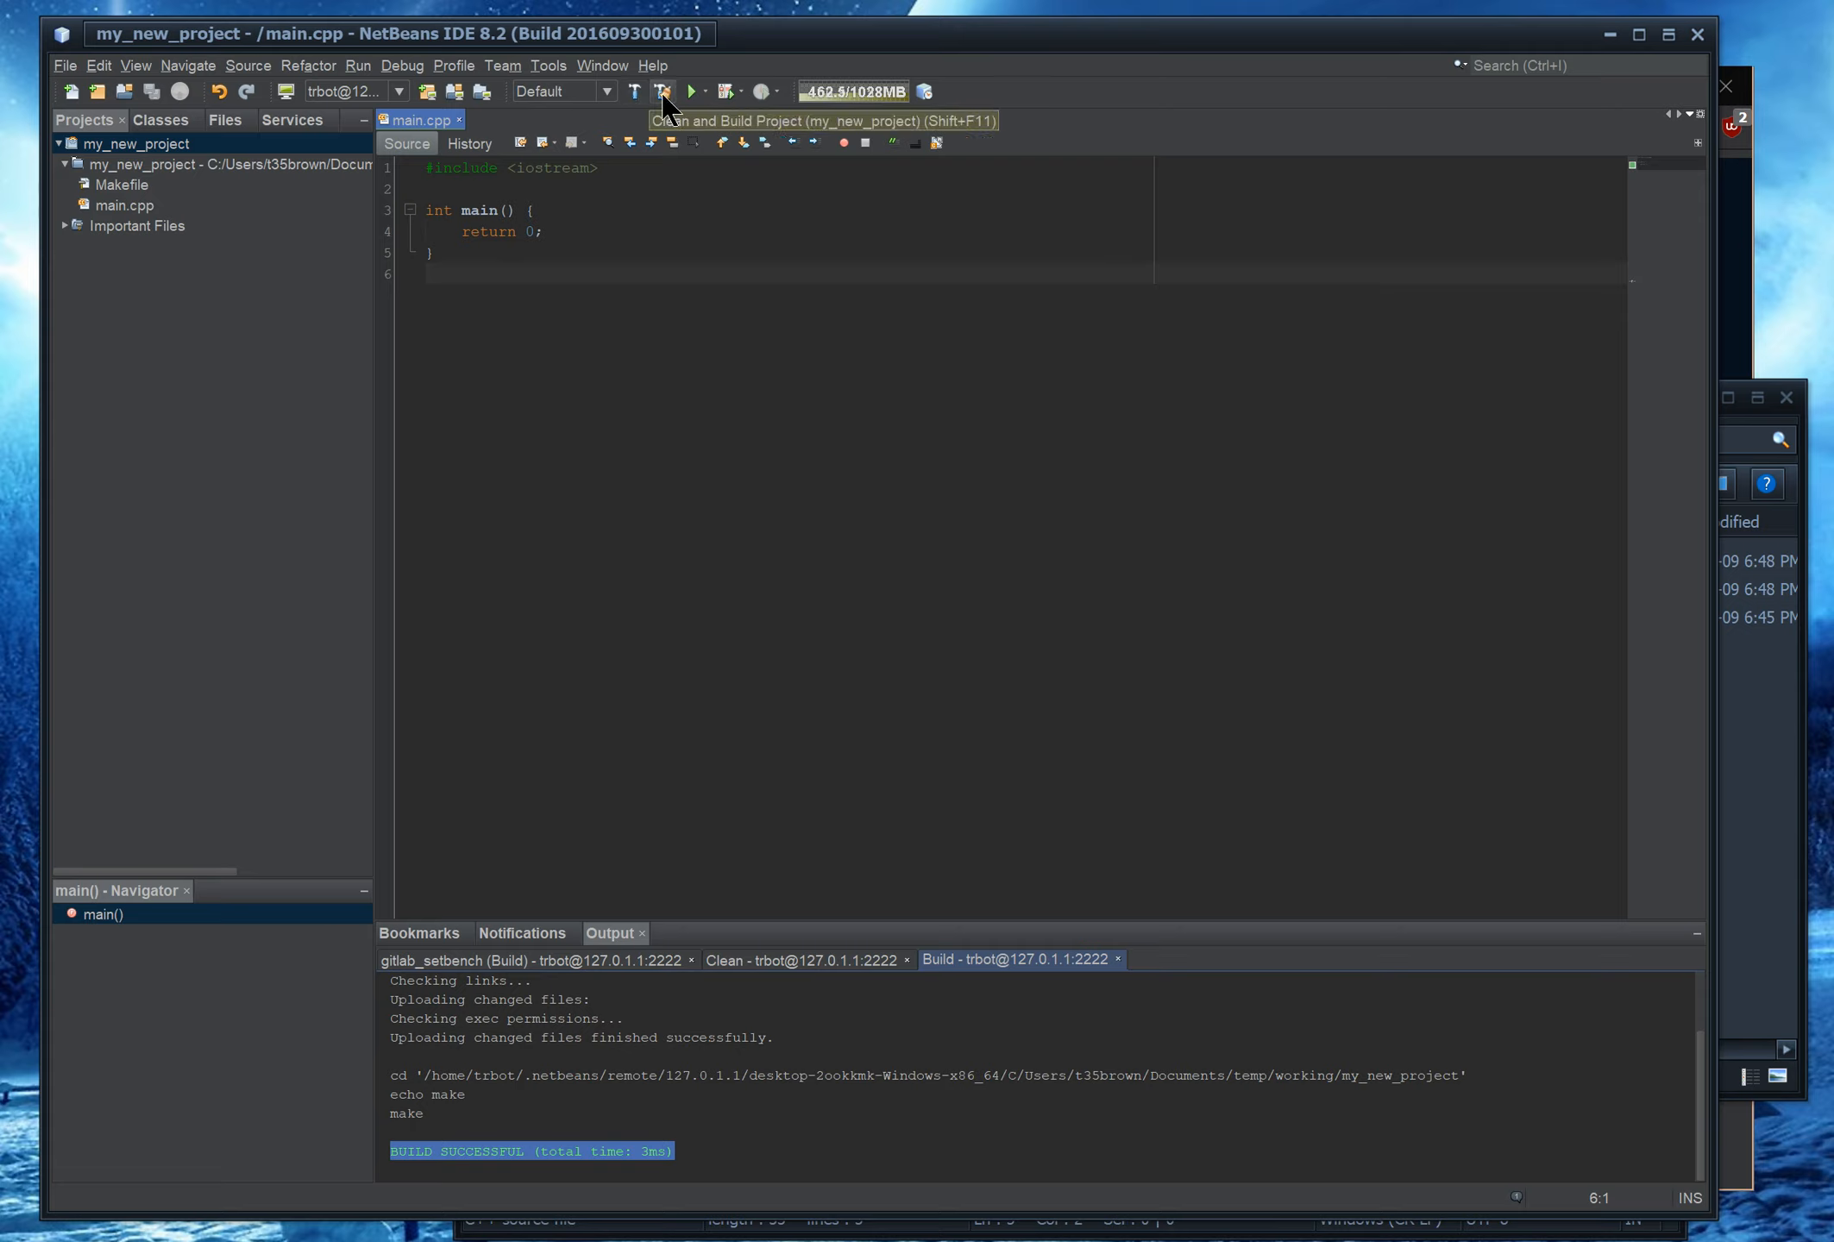
pyautogui.press('F11')
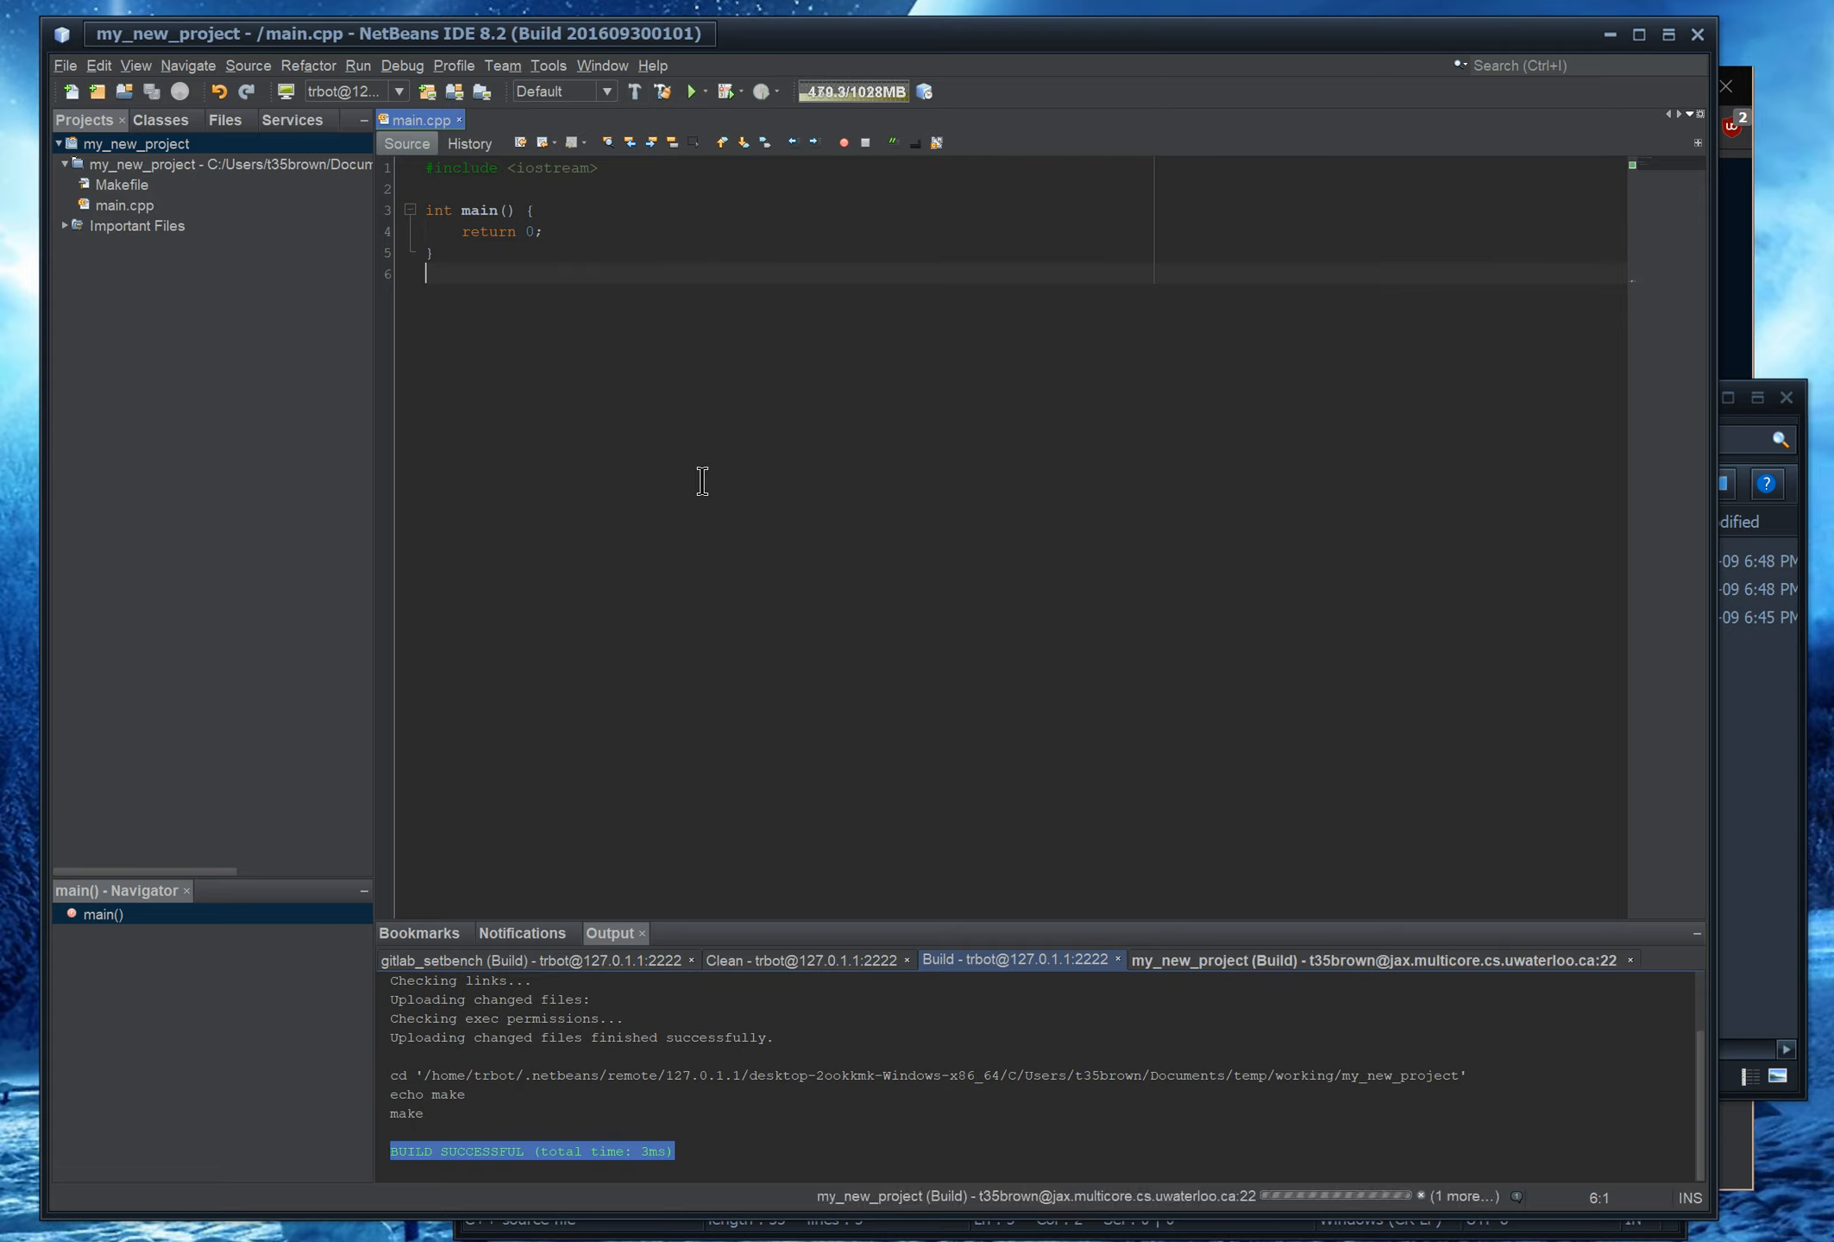
pyautogui.click(1268, 960)
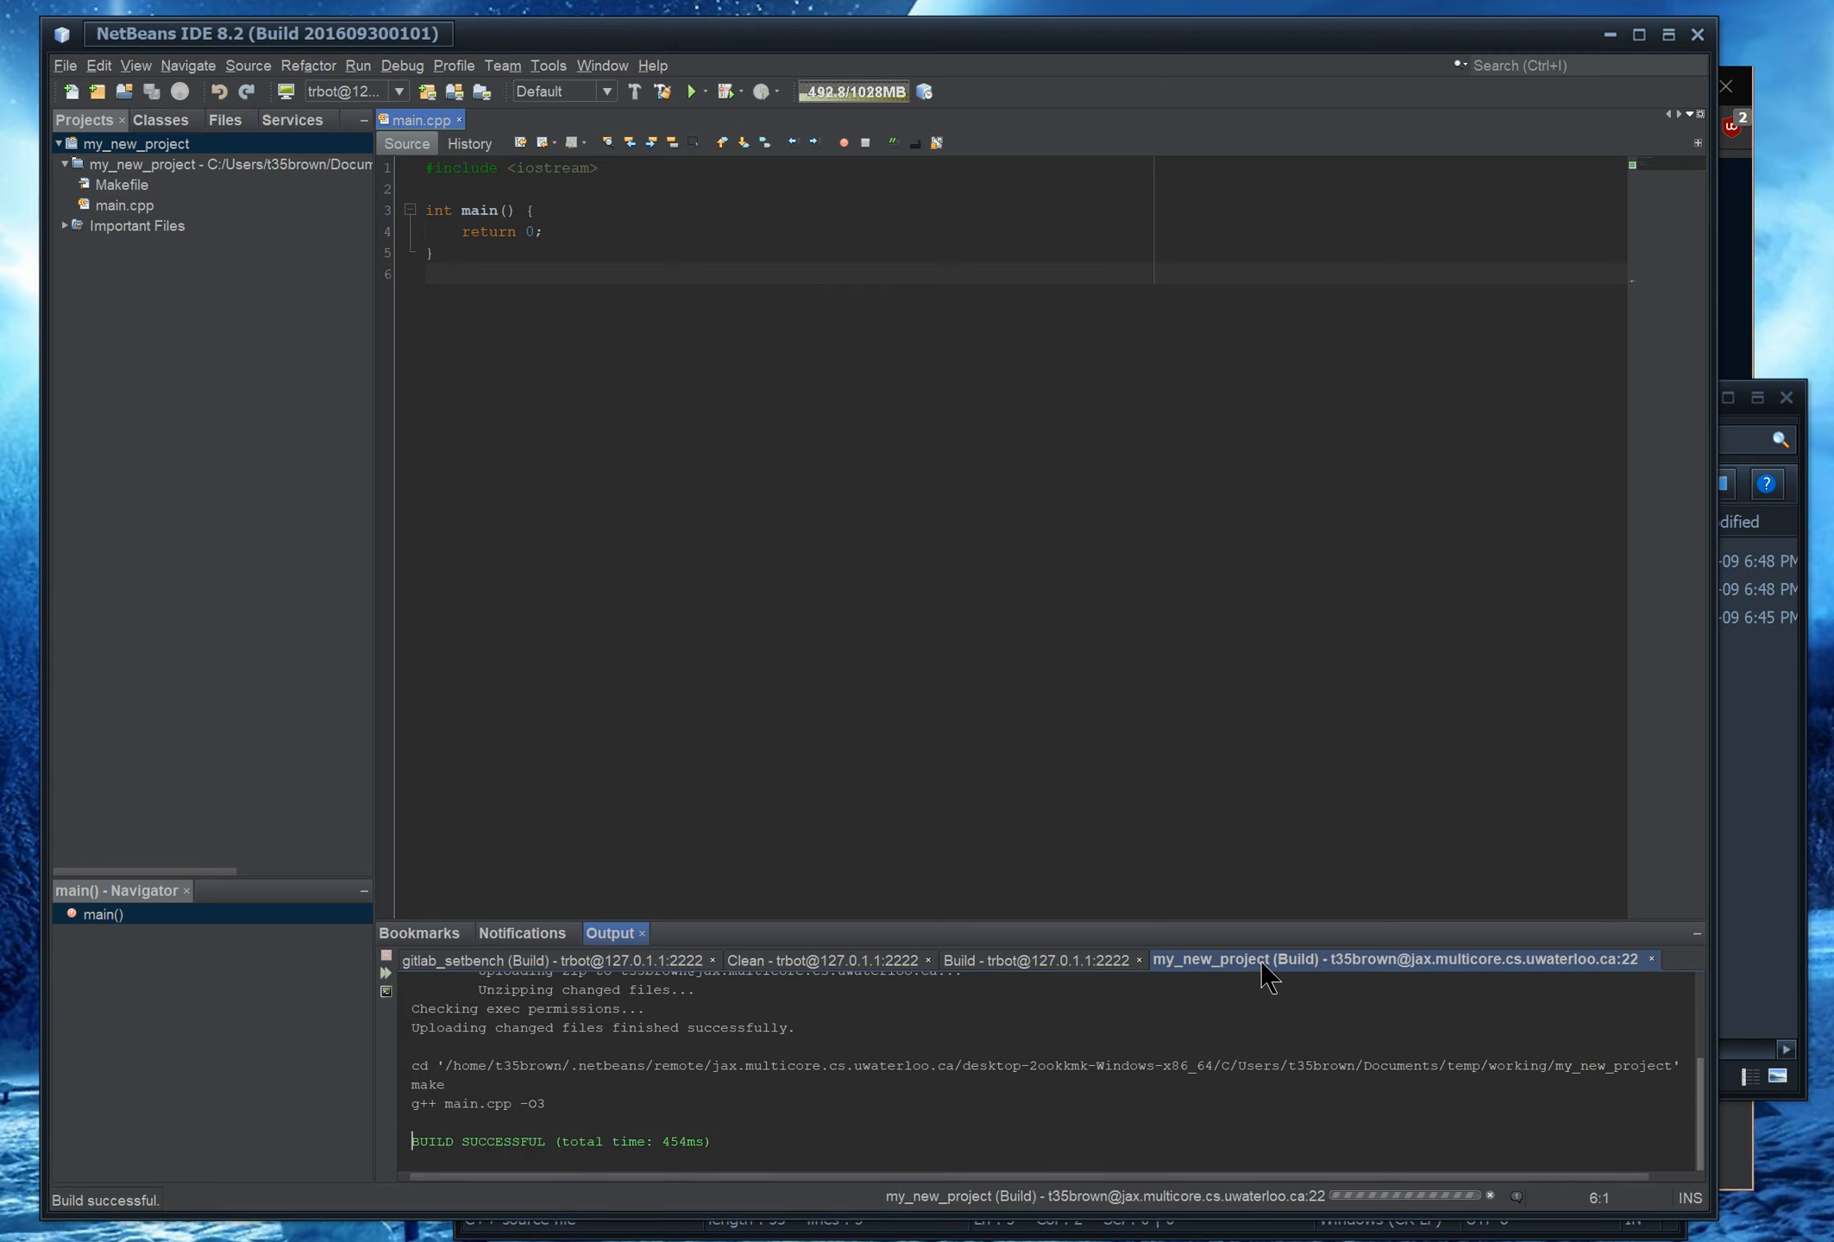
# Examine the remote path the project files are copied to in the build output, including its .netbeans, remote and hostname folders
pyautogui.scroll(5, 796, 1071)
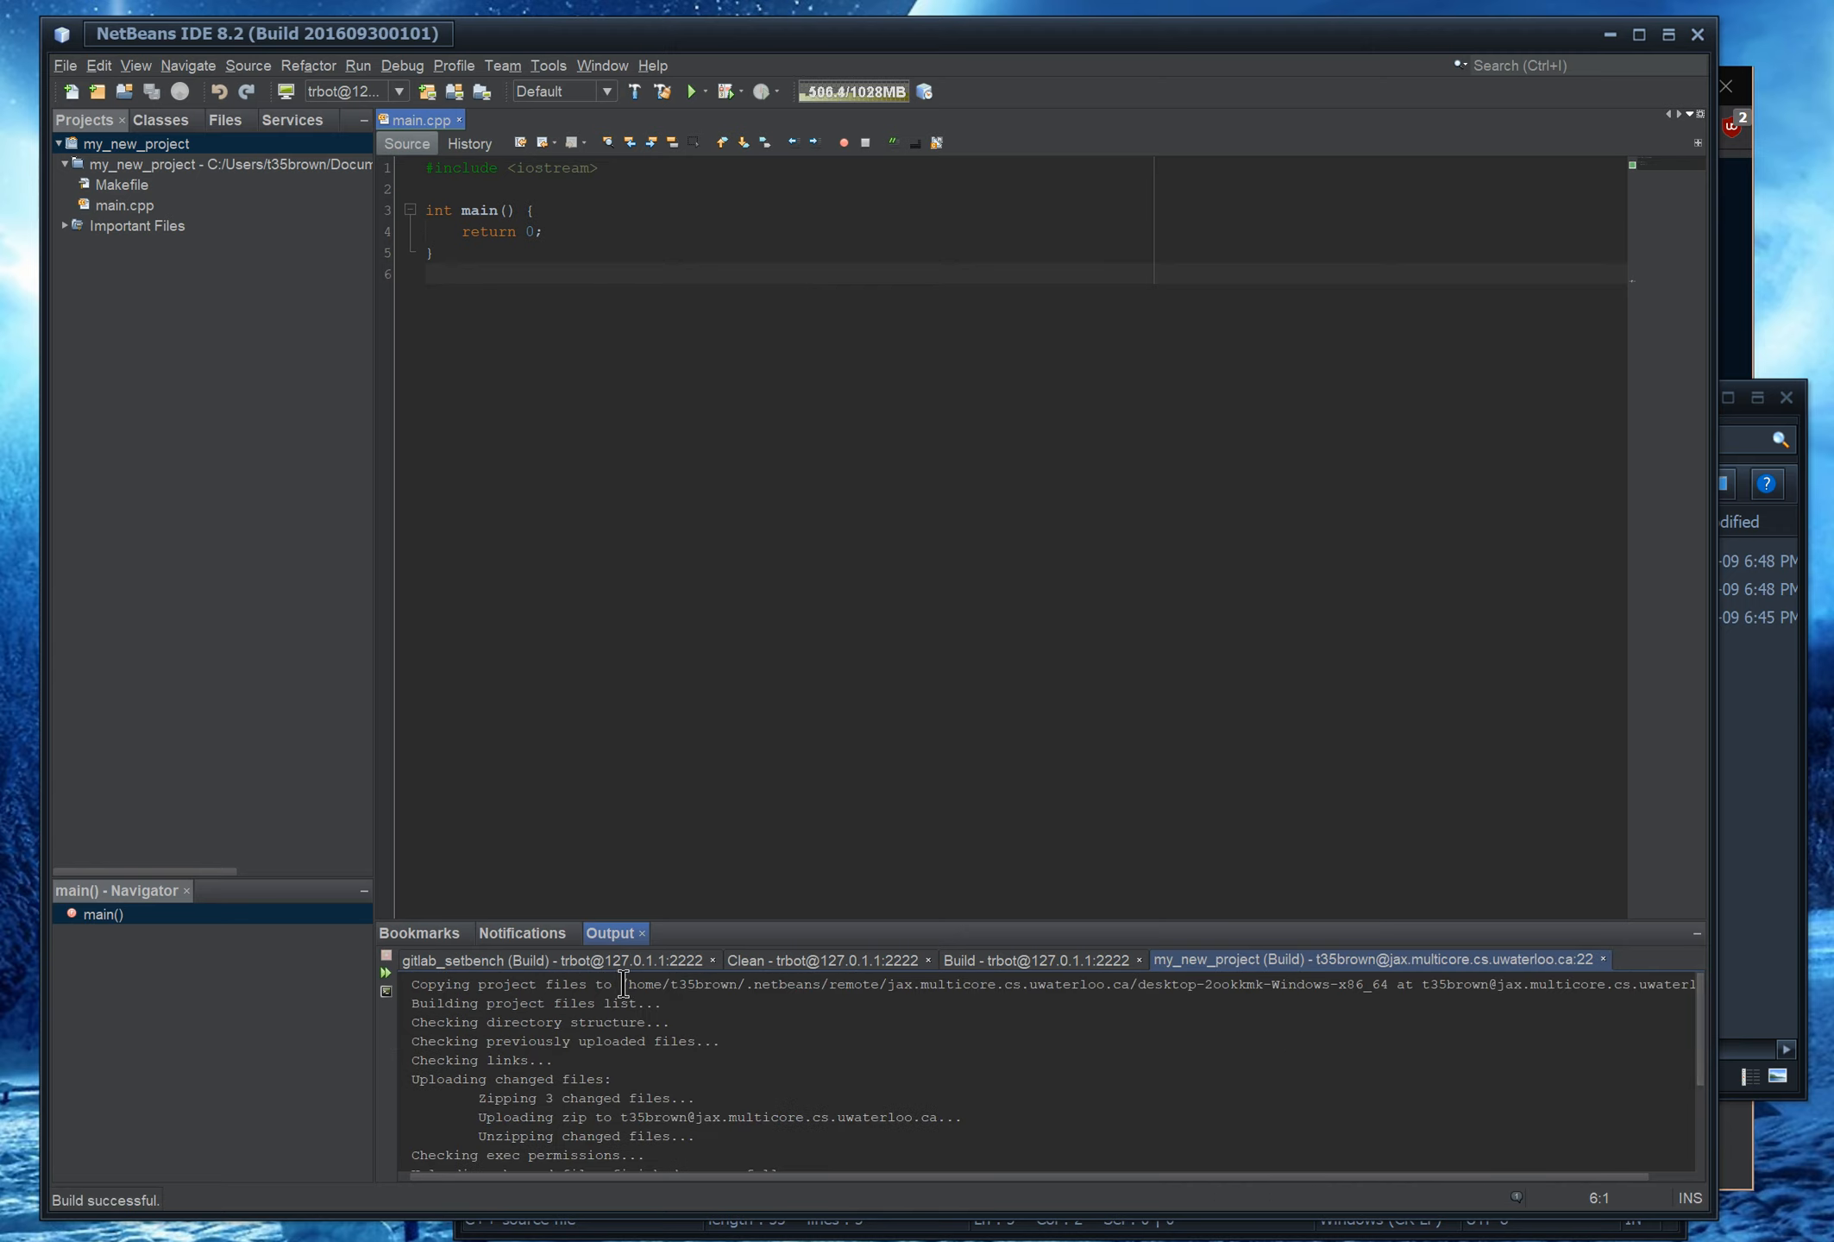
pyautogui.moveTo(623, 983); pyautogui.dragTo(1390, 994)
pyautogui.hscroll(2, 1475, 1176)
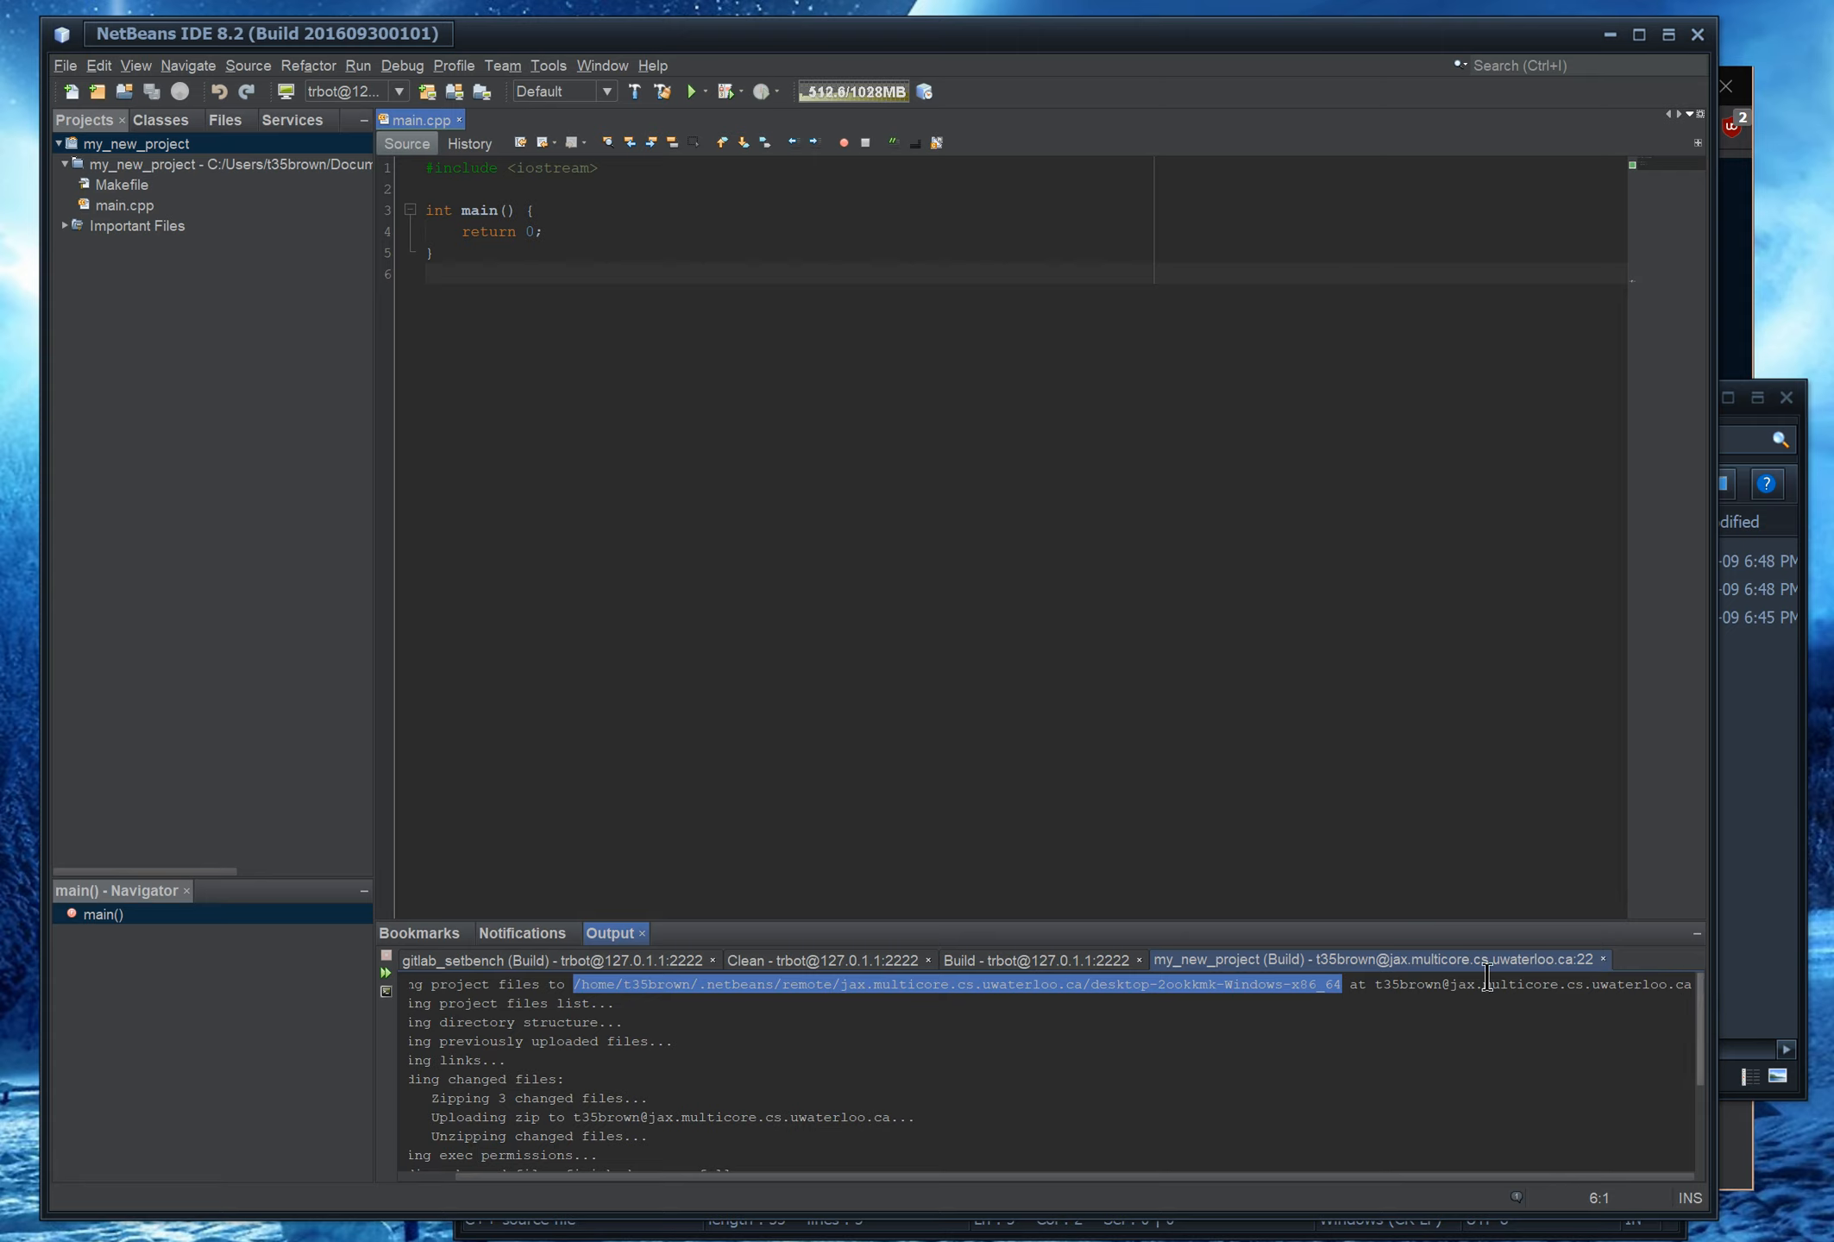
pyautogui.hscroll(-2, 917, 1180)
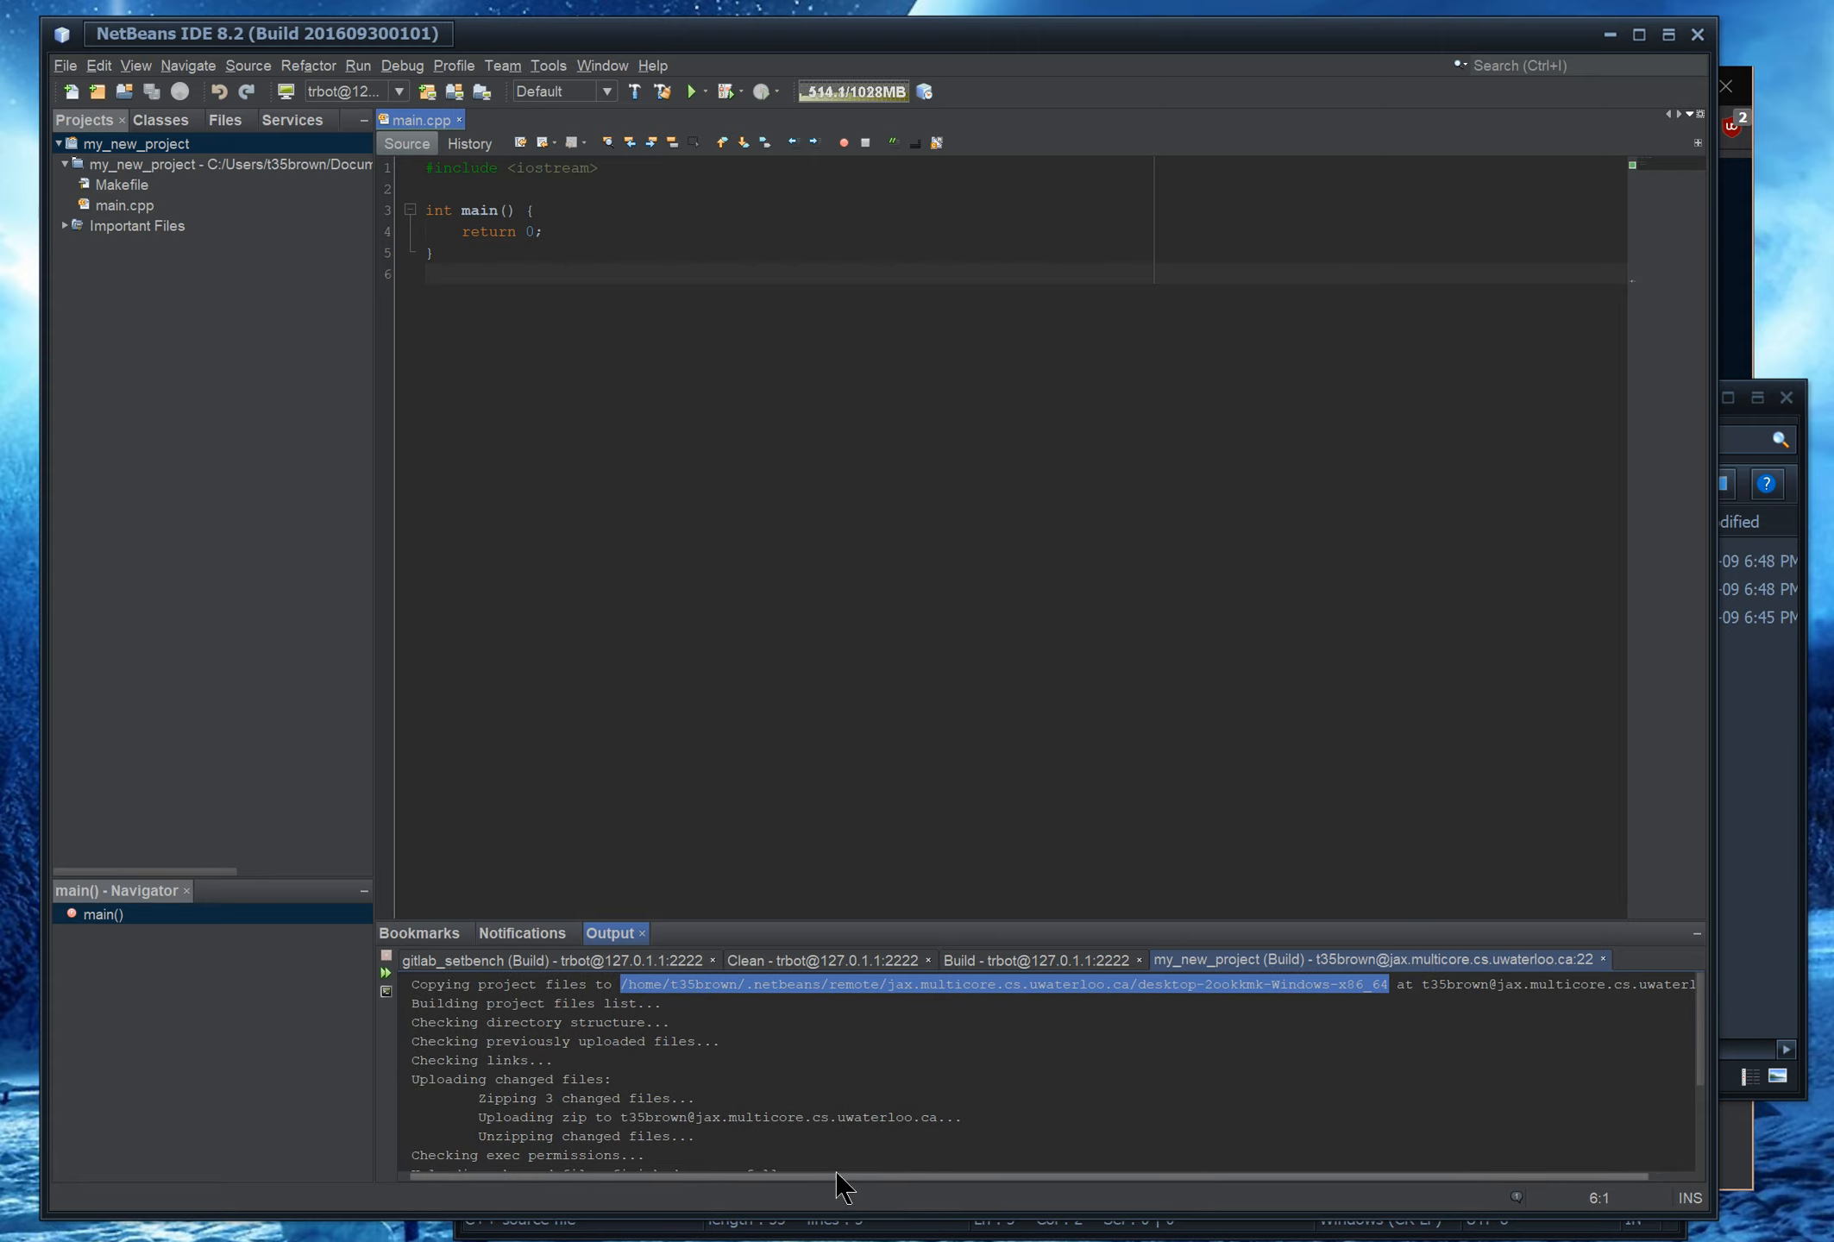
pyautogui.moveTo(621, 984); pyautogui.dragTo(820, 985)
pyautogui.doubleClick(795, 986)
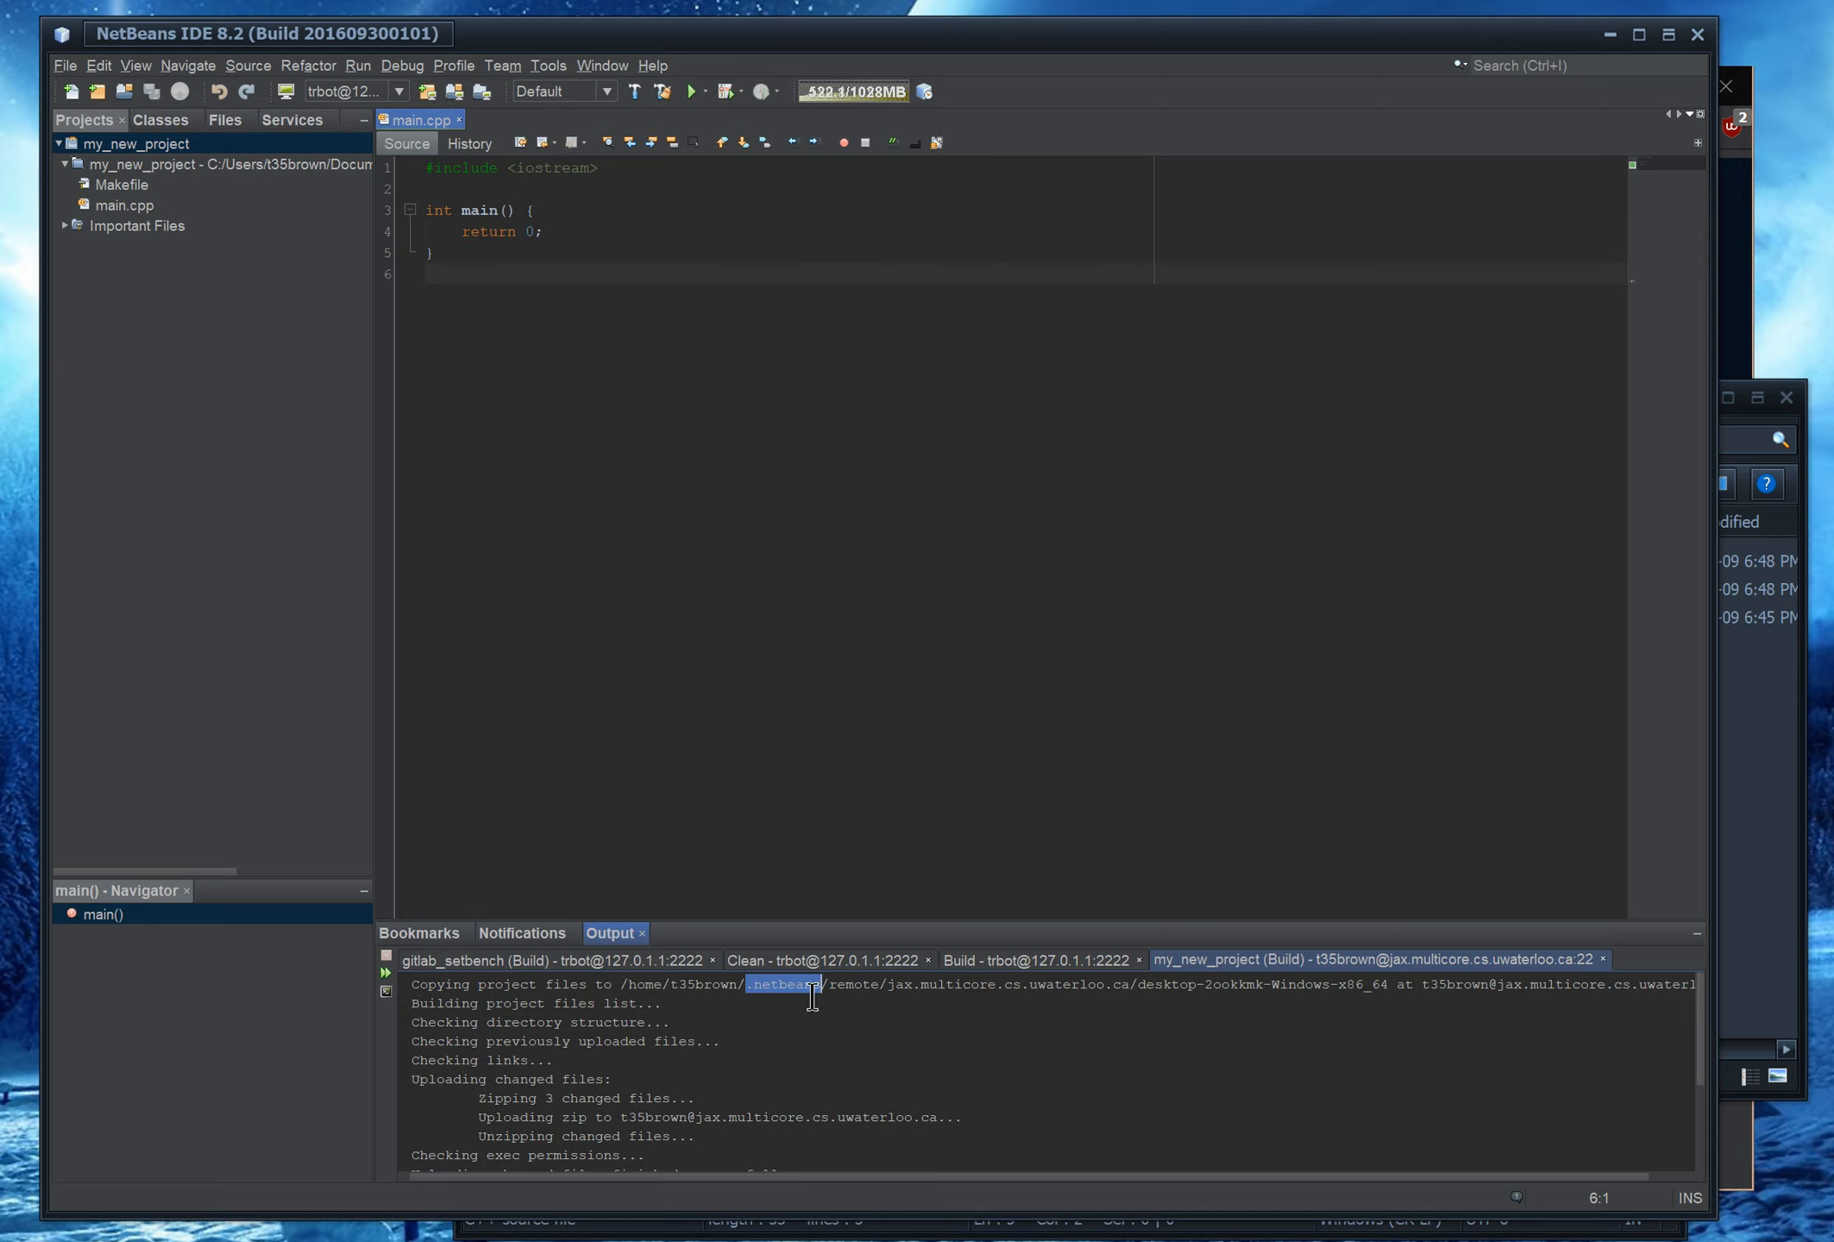
pyautogui.moveTo(829, 984); pyautogui.dragTo(888, 984)
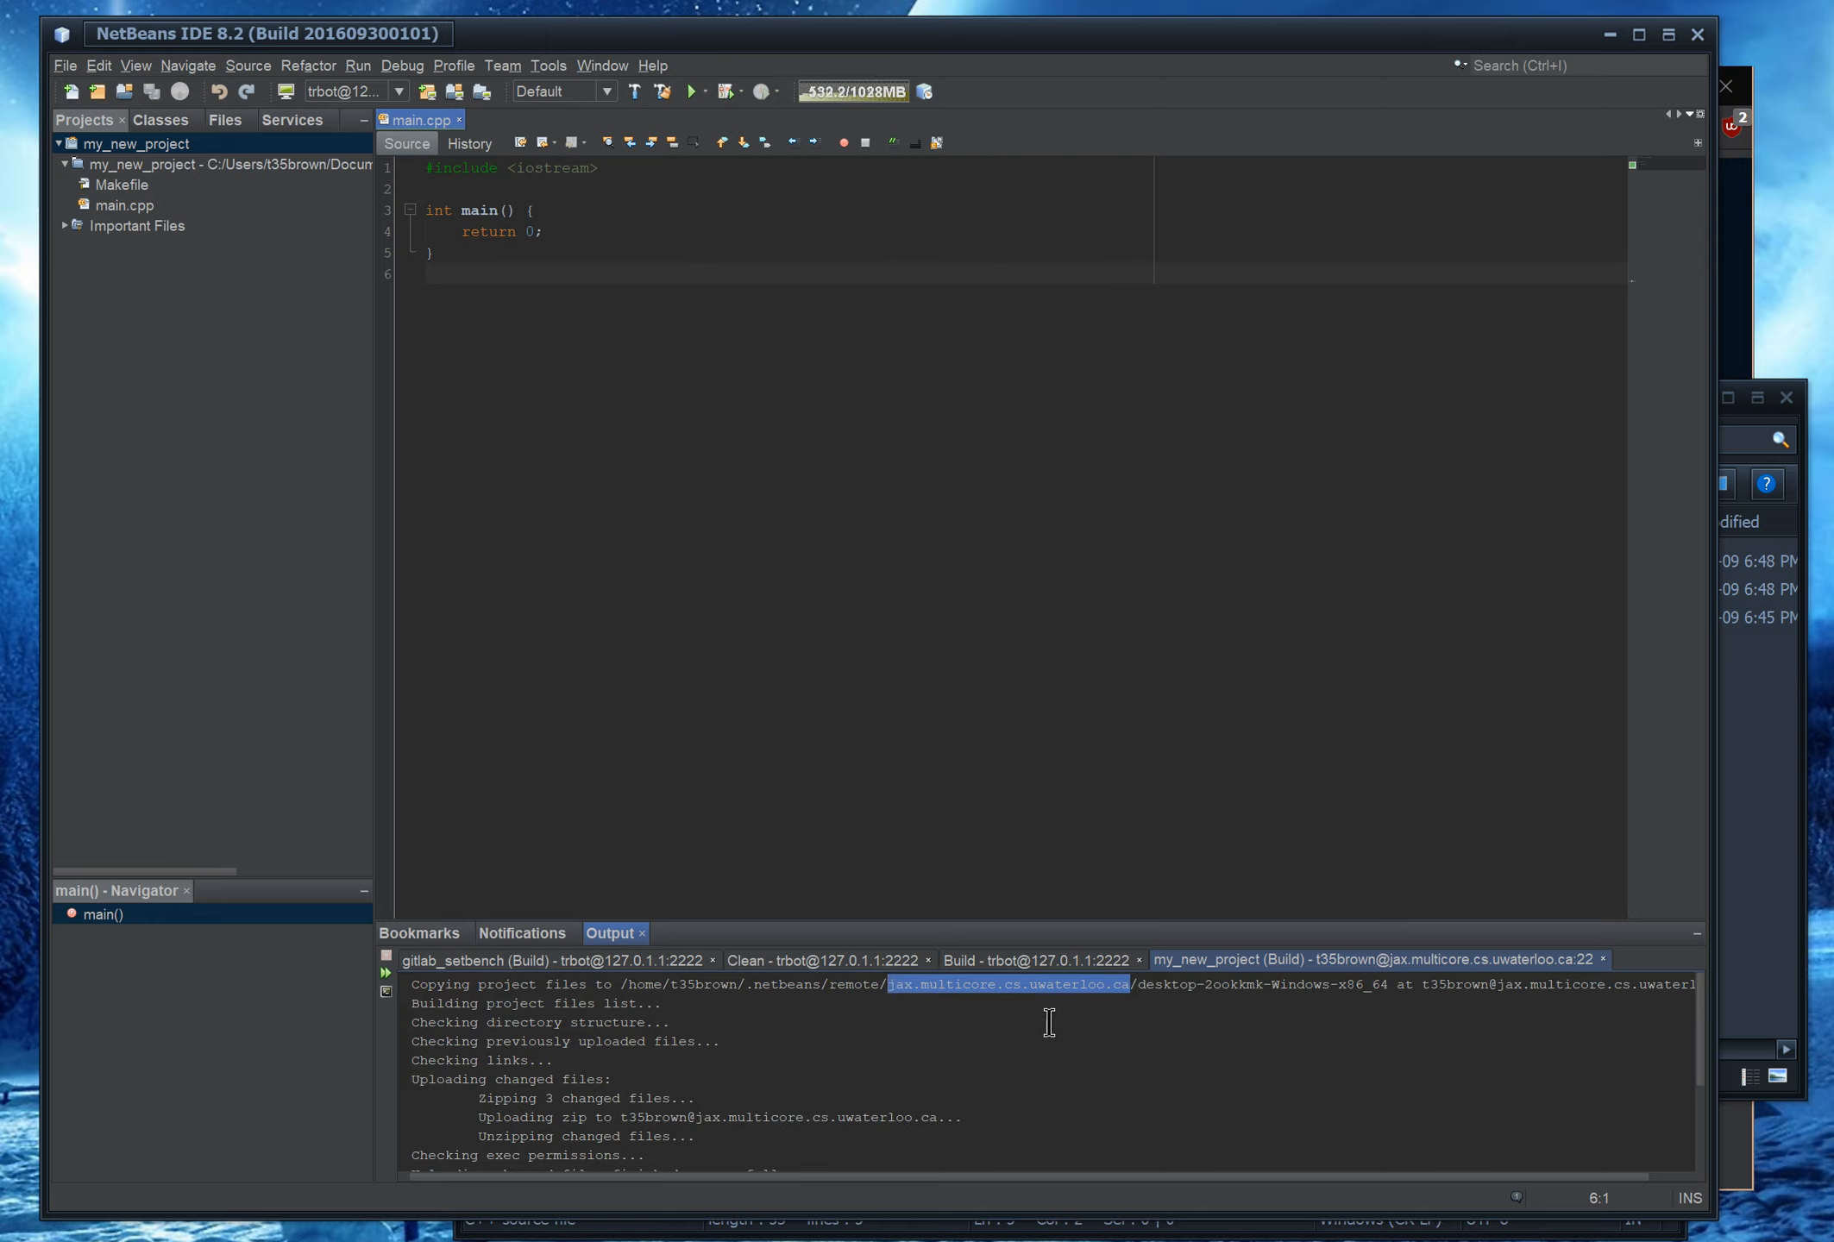
# Examine the home directory, hostname and desktop machine folder segments of the remote copy path in the build output
pyautogui.moveTo(1137, 984); pyautogui.dragTo(1389, 984)
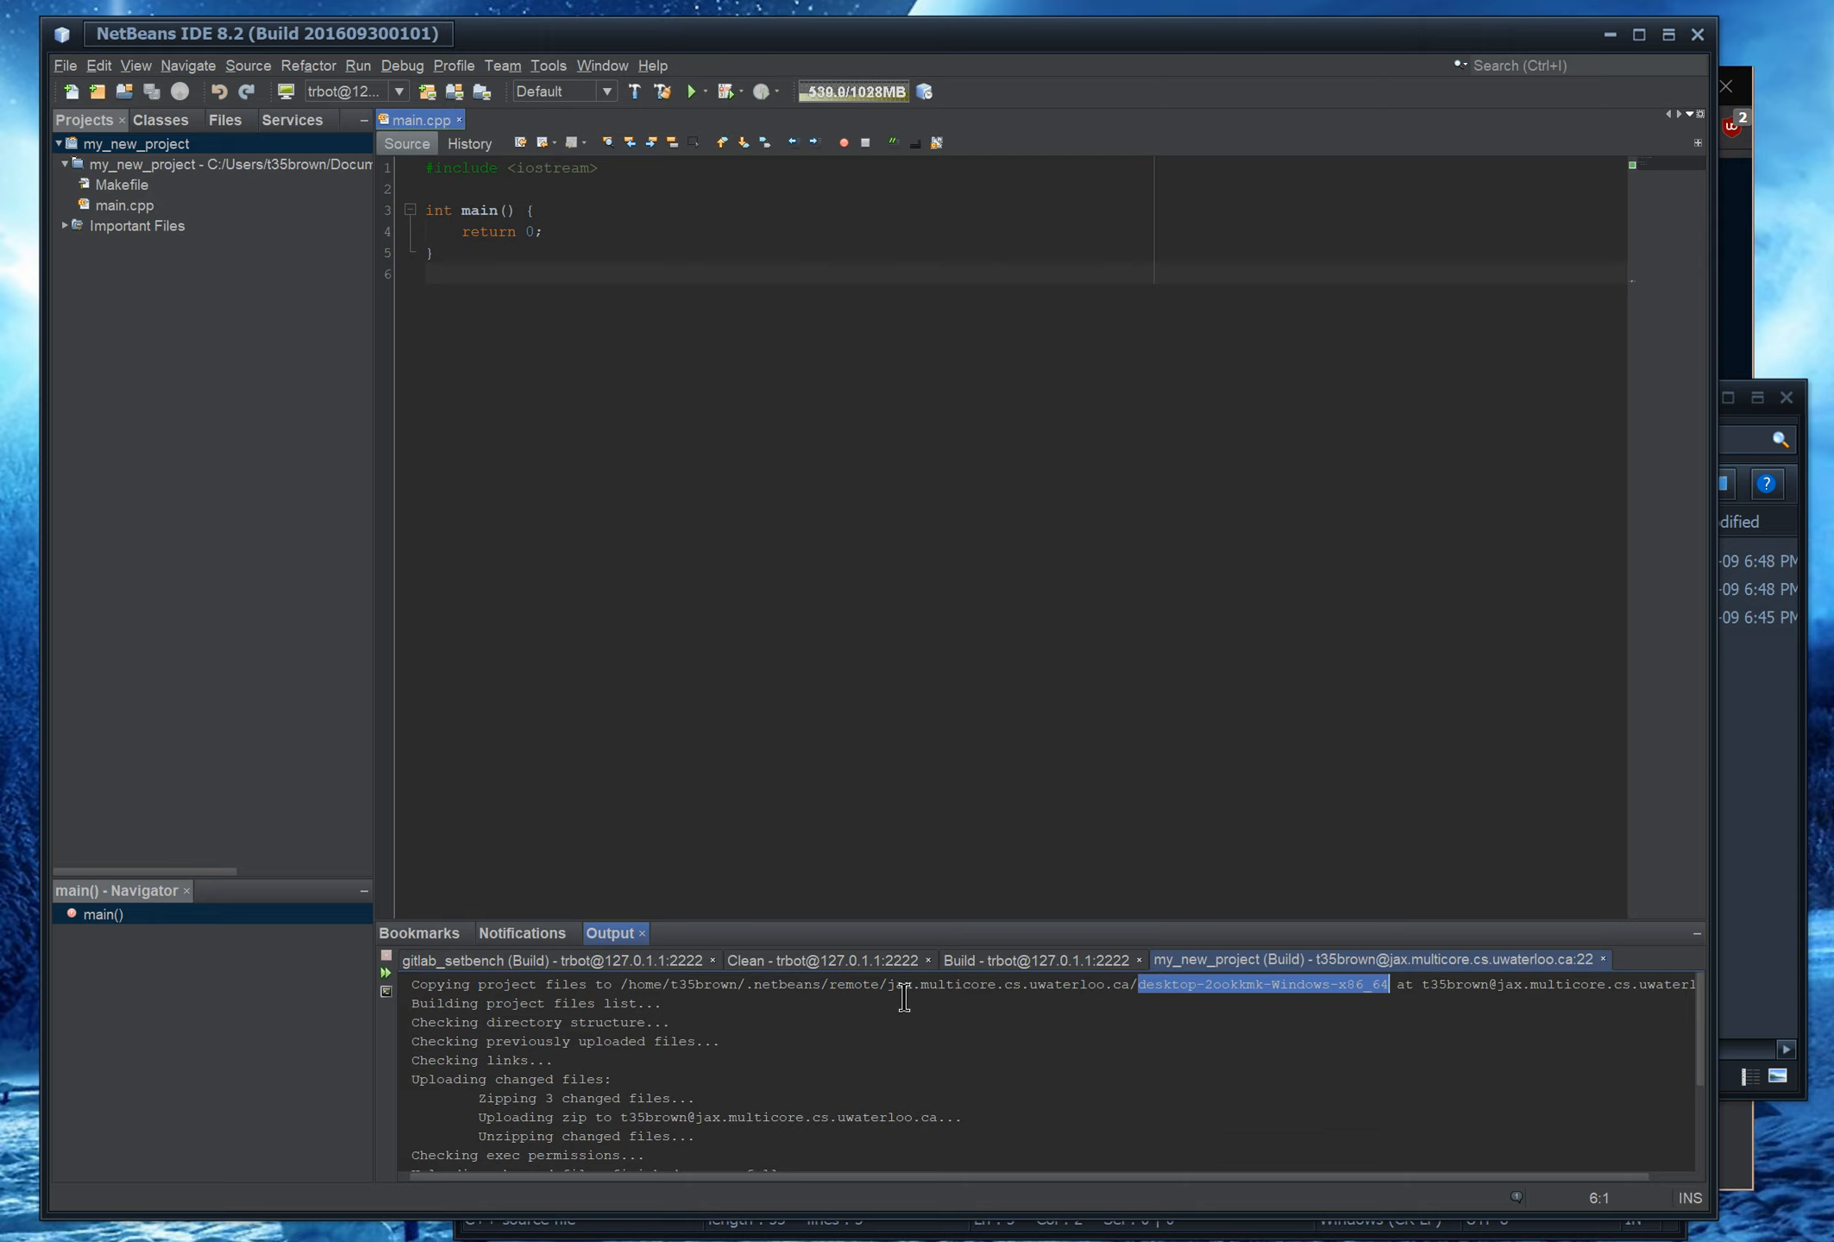
pyautogui.moveTo(904, 984); pyautogui.dragTo(1130, 984)
pyautogui.click(1206, 986)
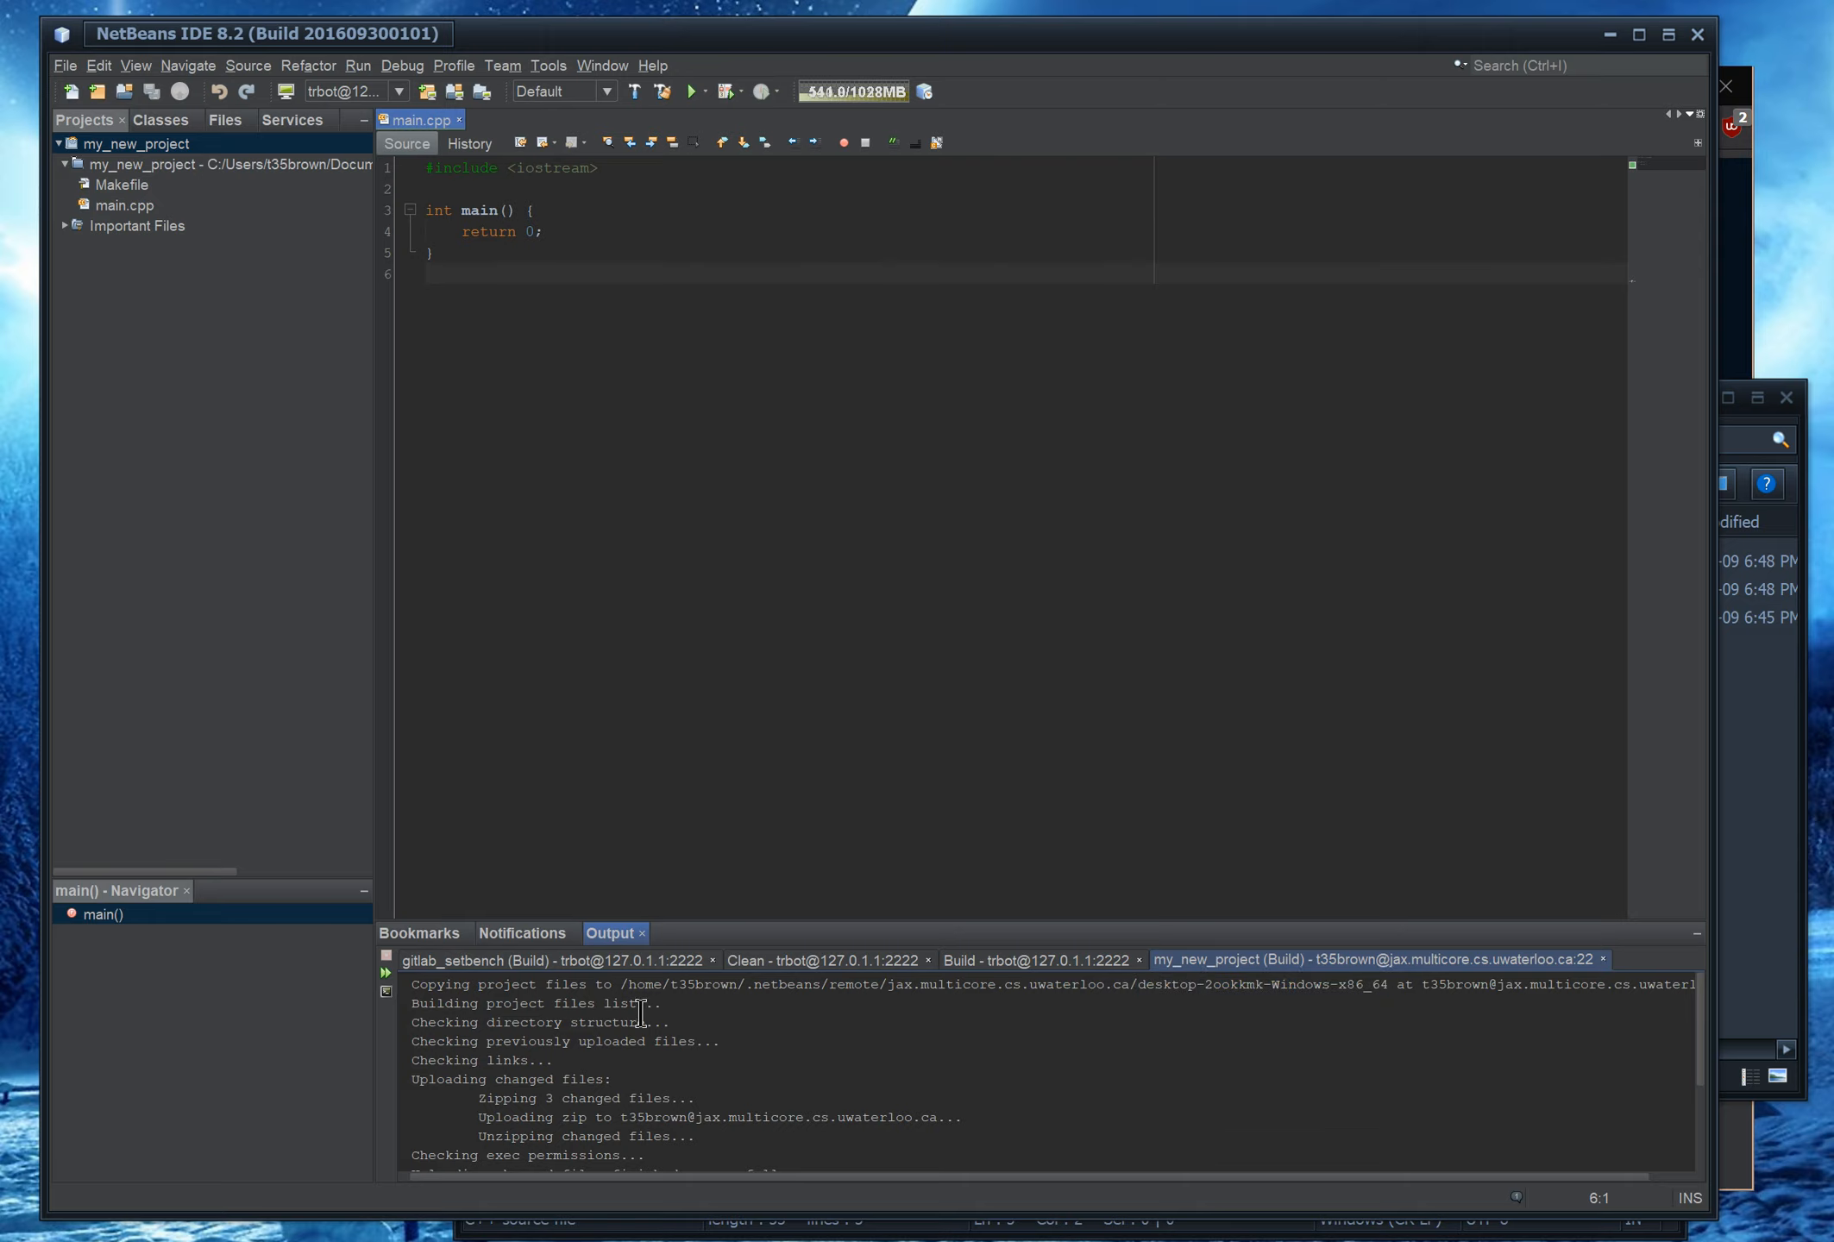
pyautogui.moveTo(620, 985); pyautogui.dragTo(747, 984)
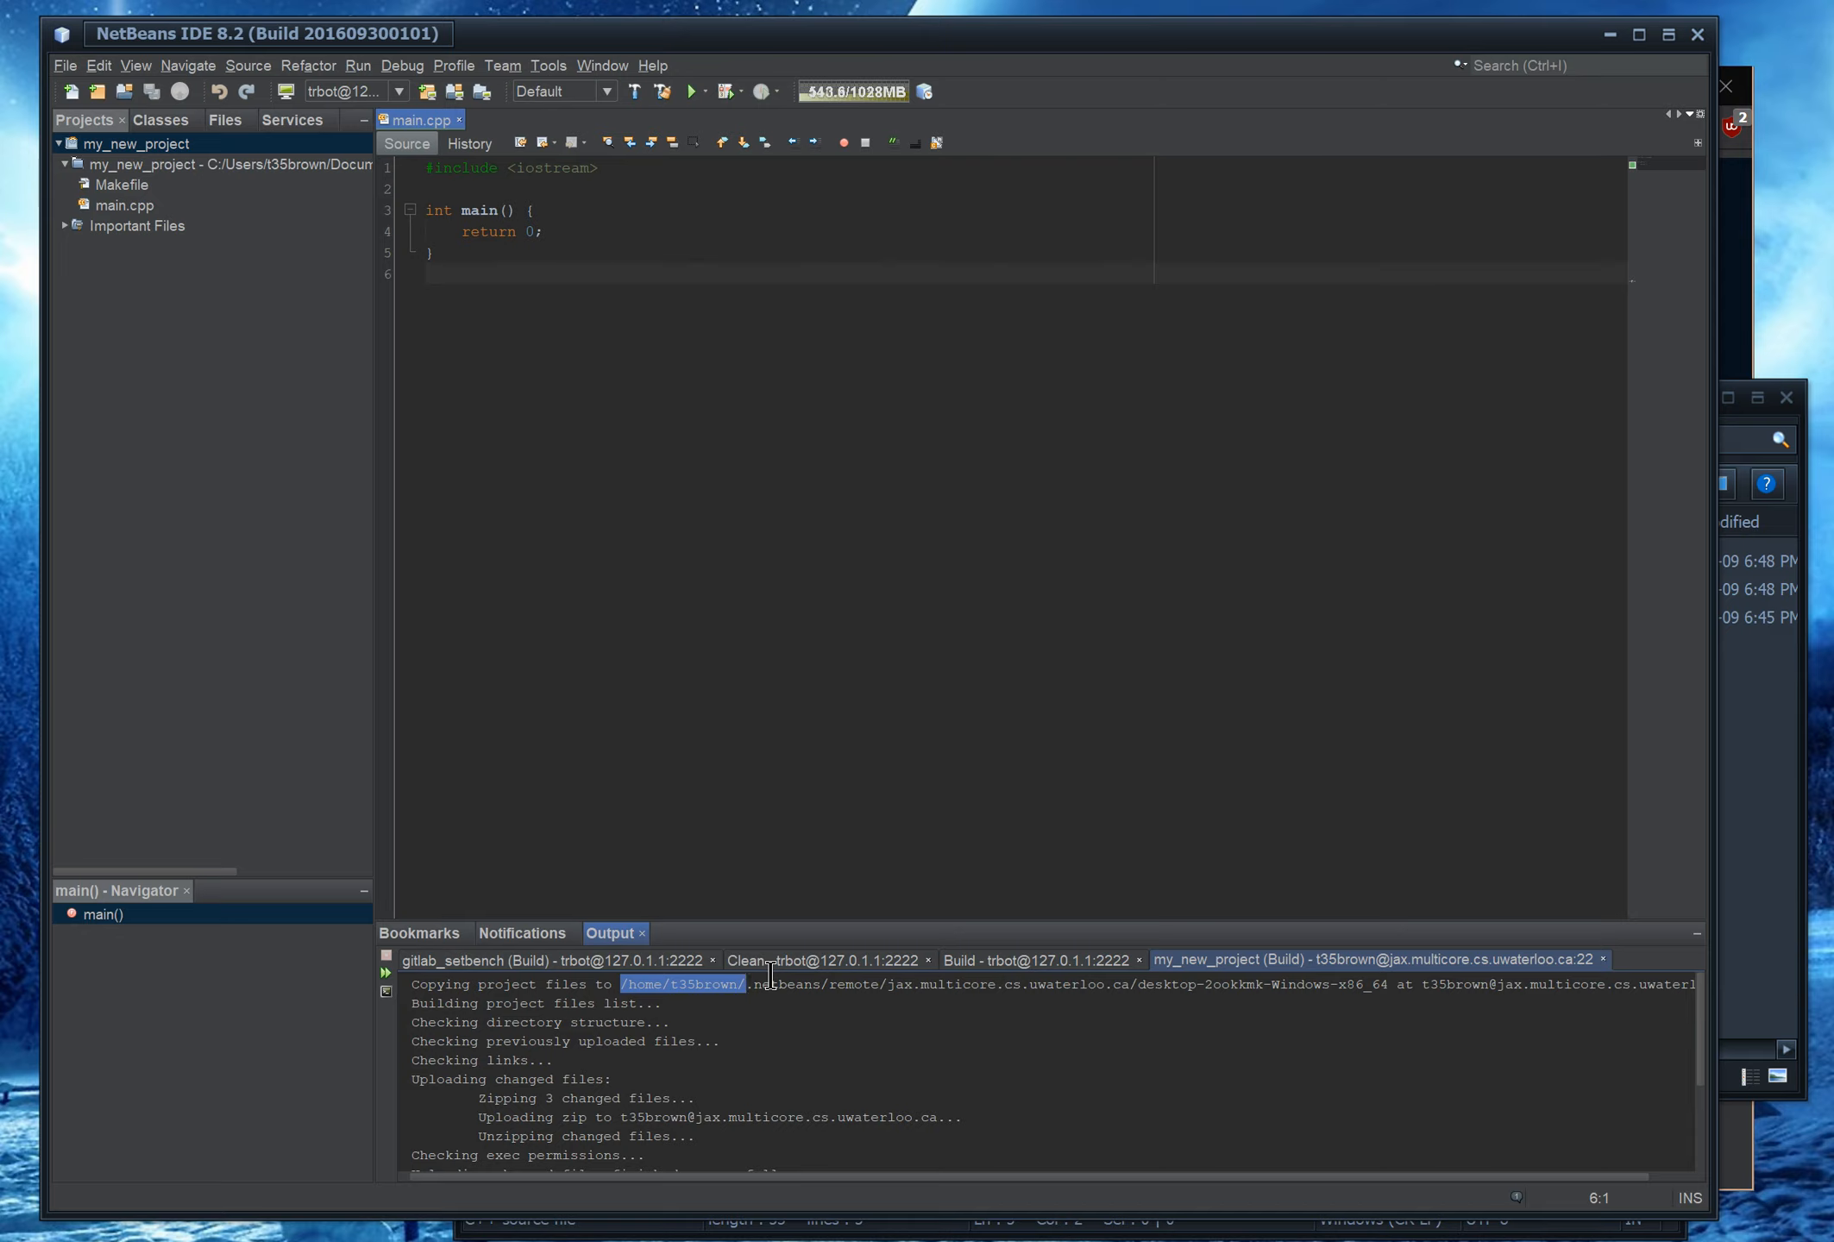
pyautogui.moveTo(760, 985); pyautogui.dragTo(1388, 985)
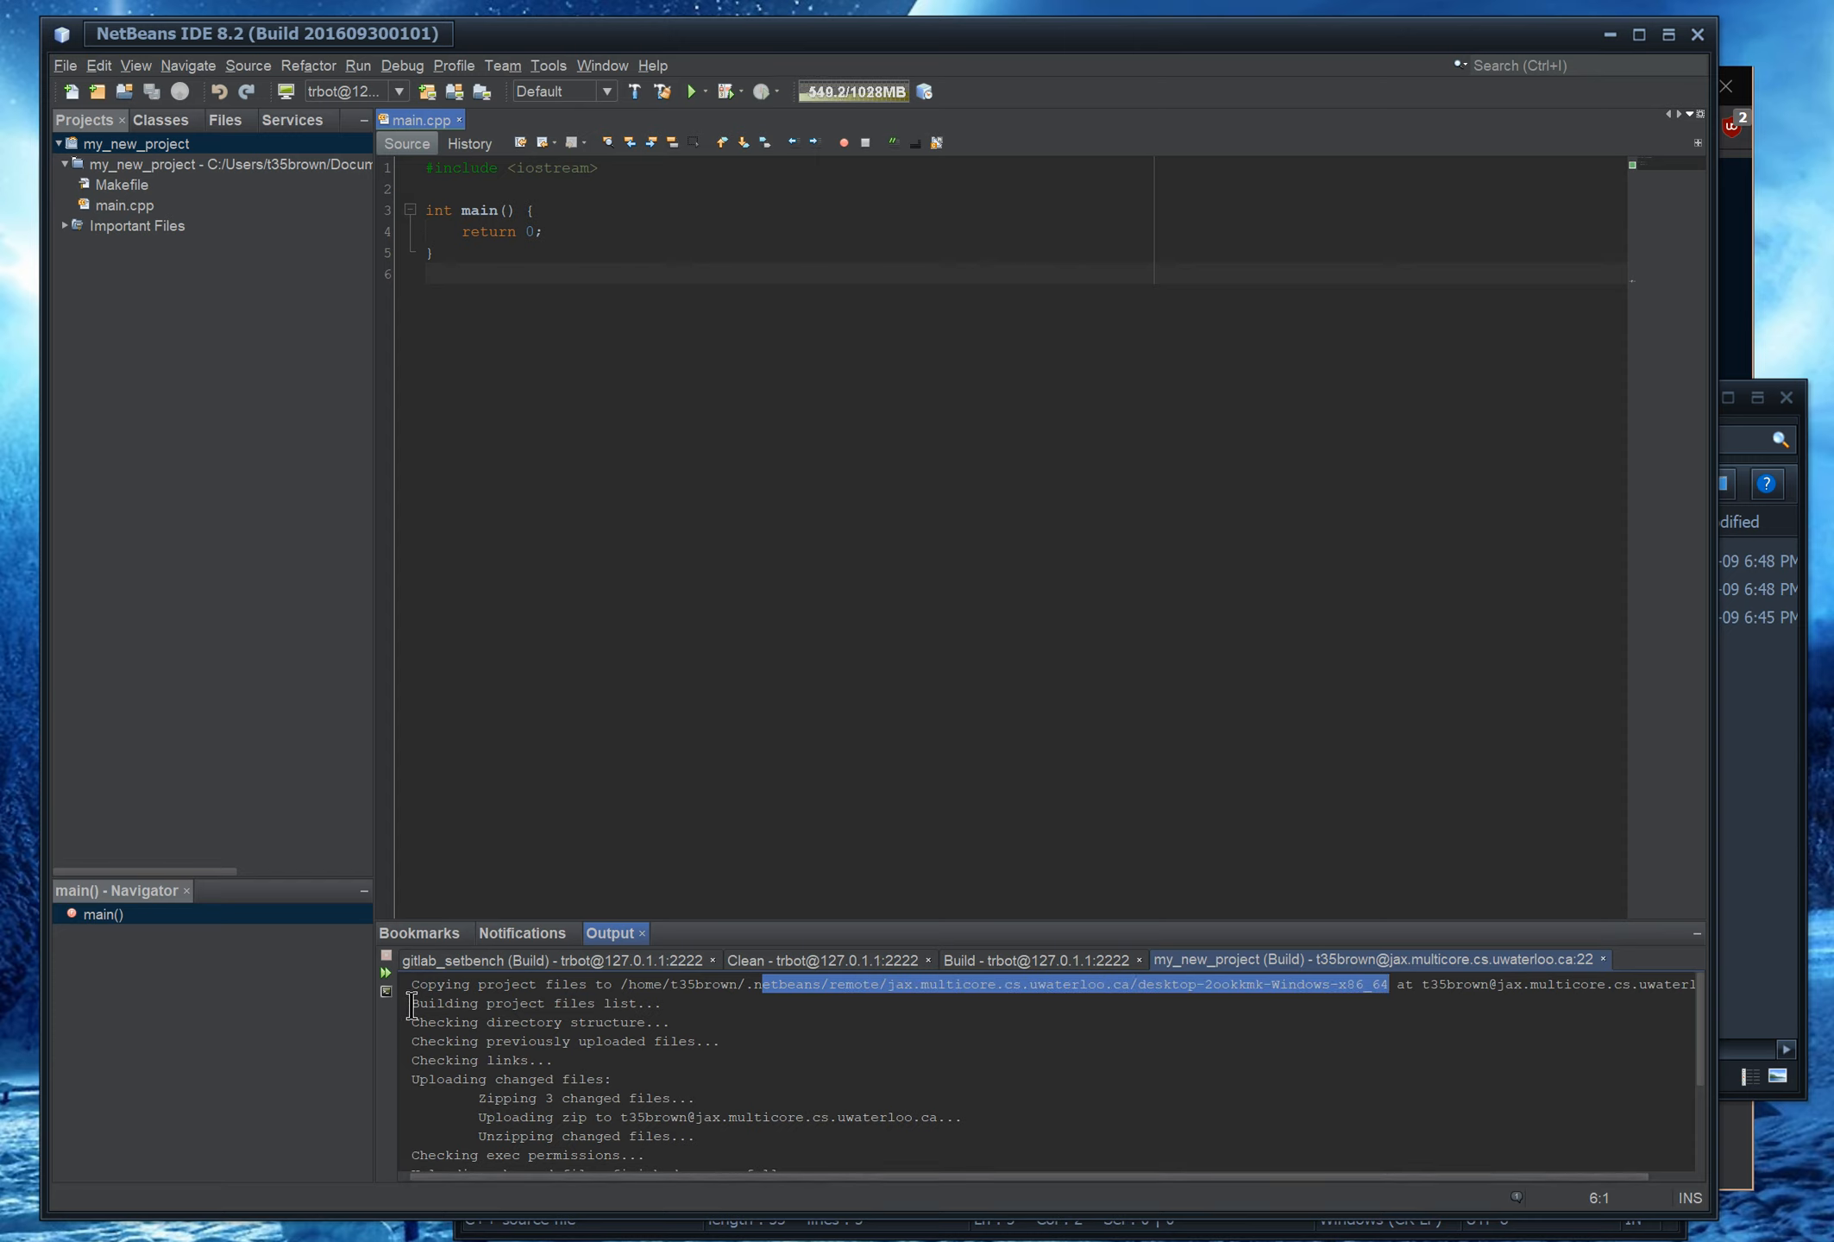
# Examine the project file and previous upload checks in the build output and the nbproject folder in File Explorer
pyautogui.moveTo(412, 1003); pyautogui.dragTo(762, 1042)
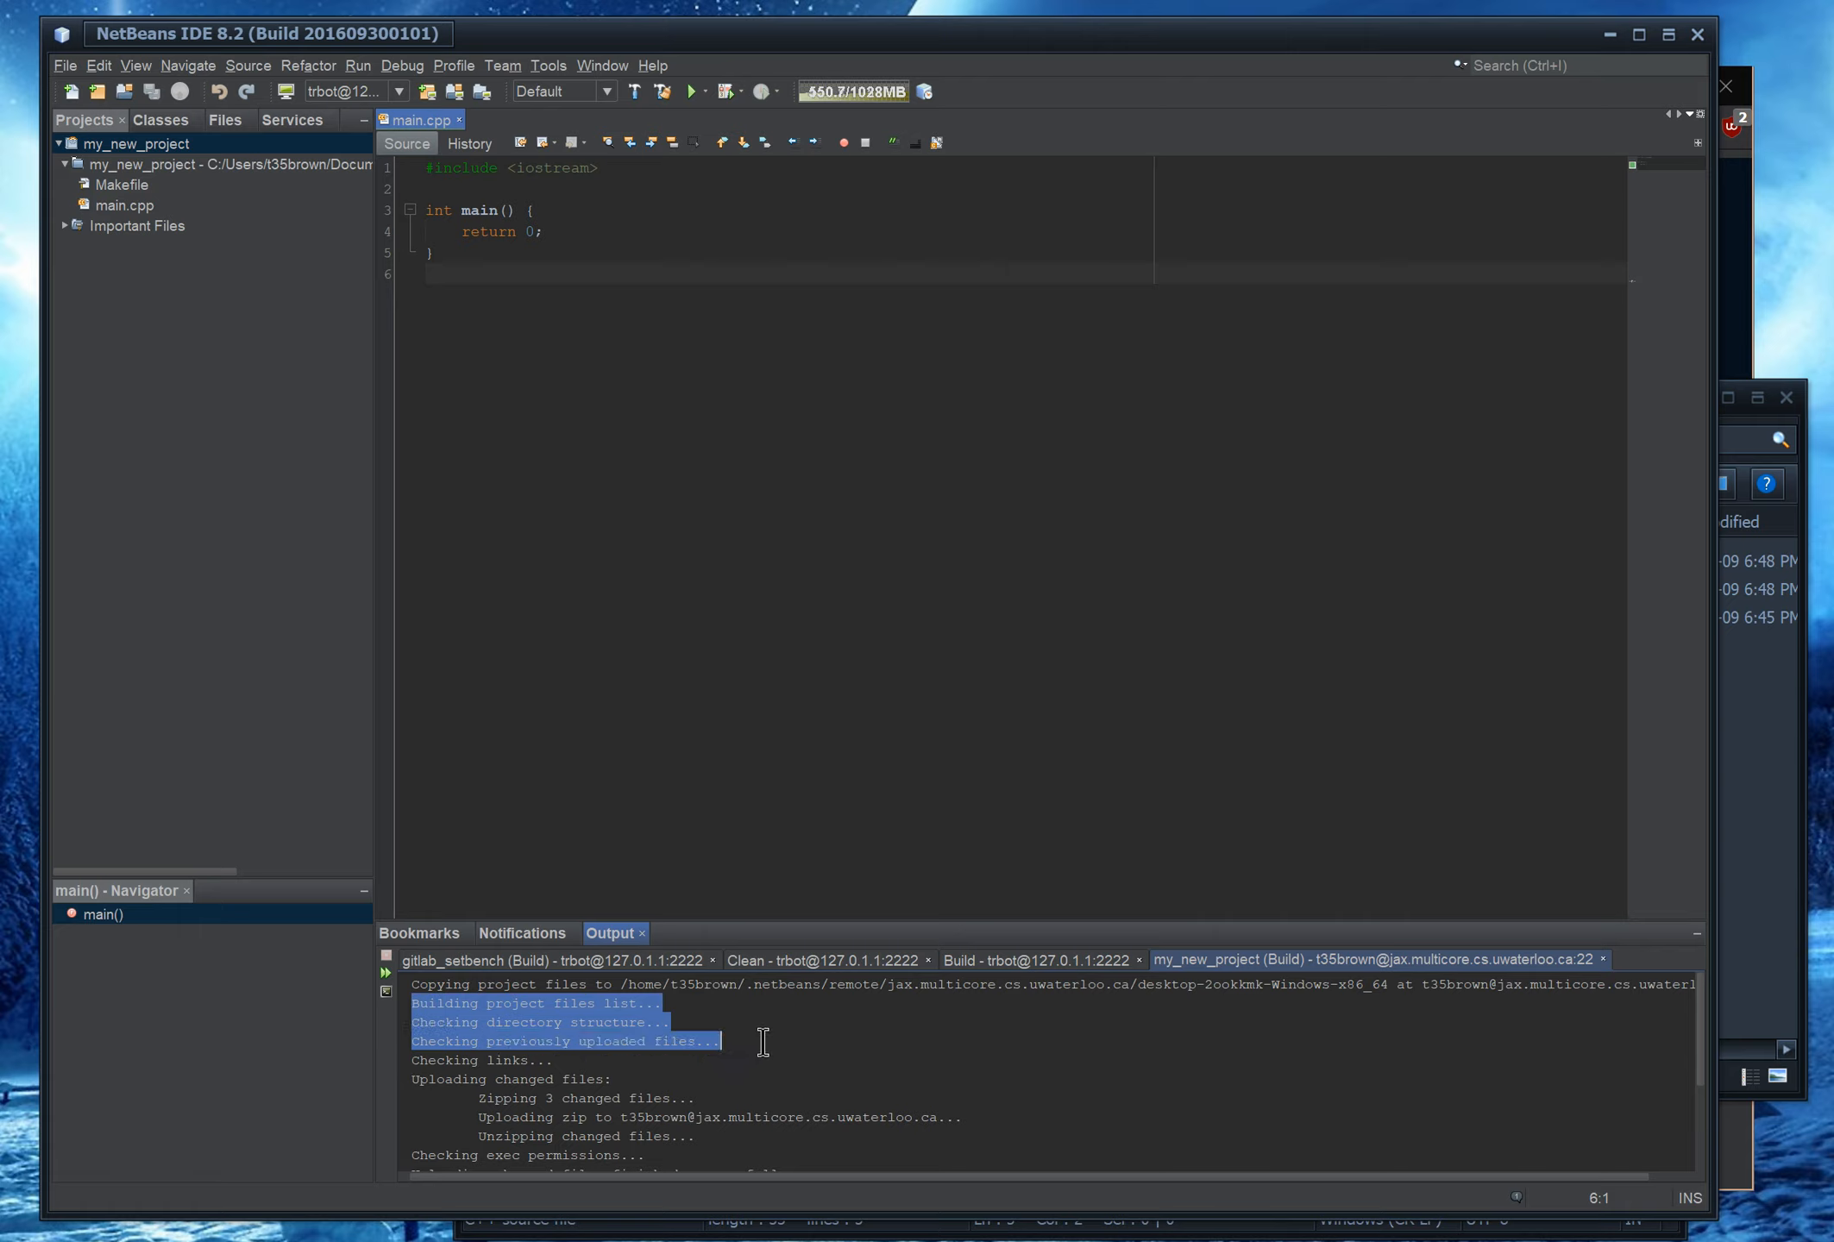
pyautogui.click(764, 1042)
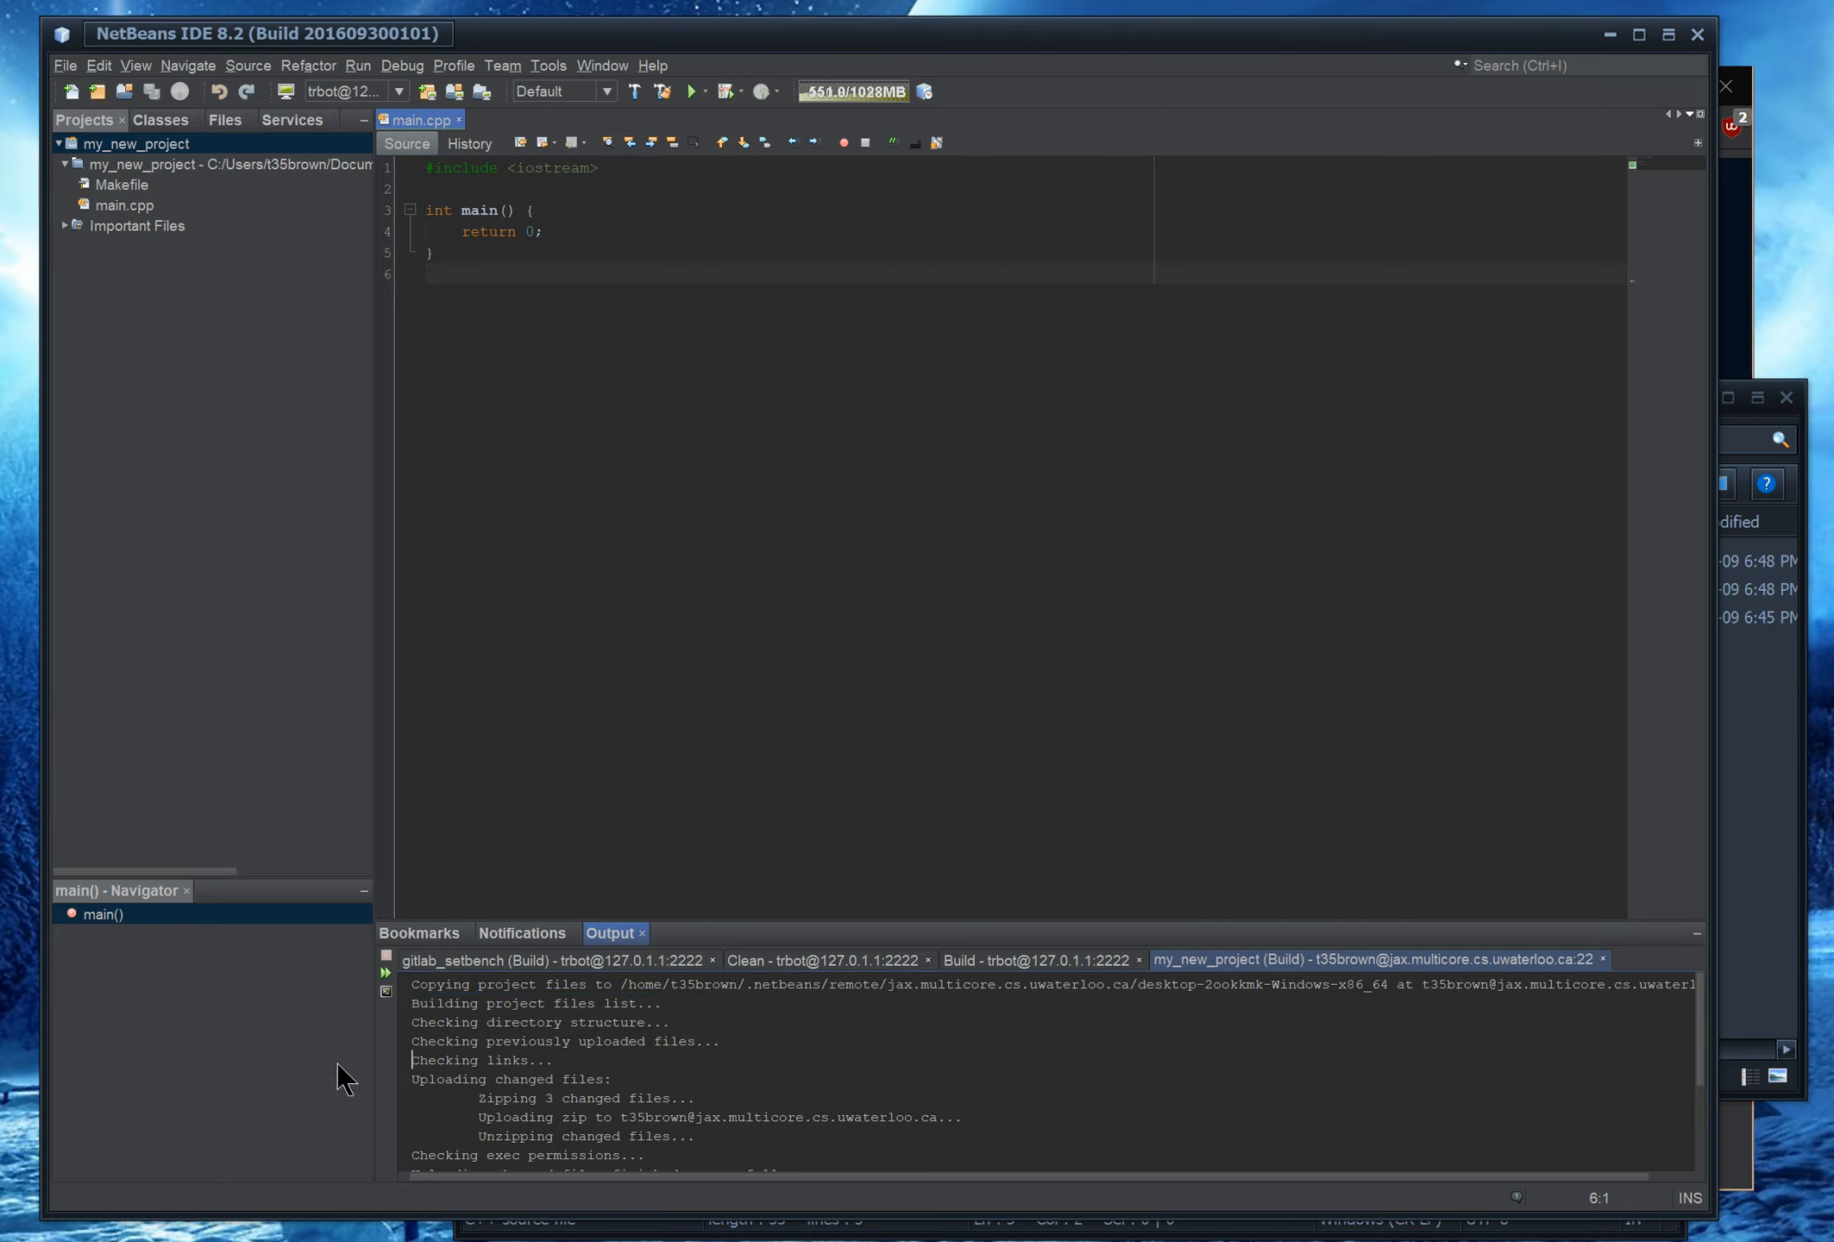
pyautogui.hotkey('shift', 'Up')
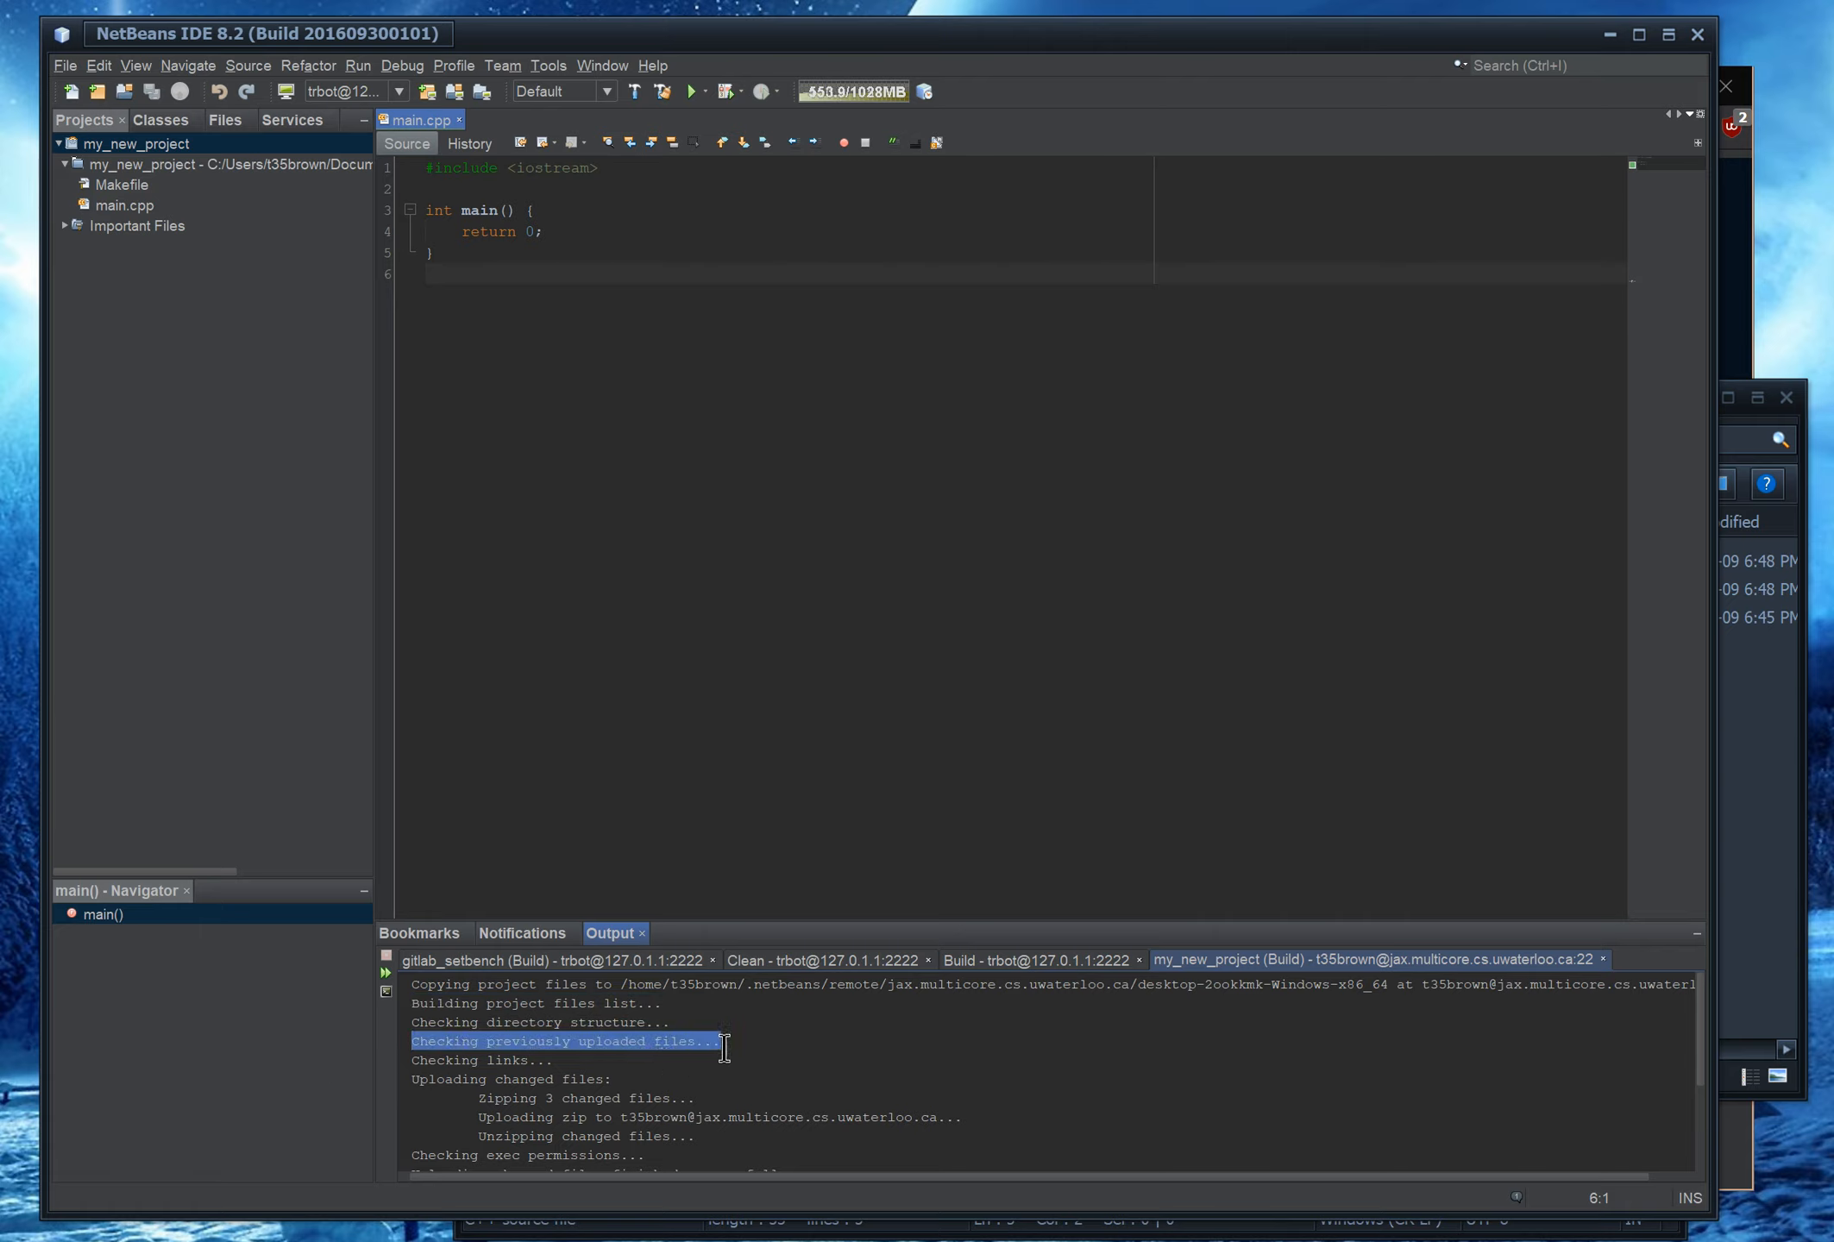
pyautogui.moveTo(724, 1047); pyautogui.dragTo(406, 1041)
pyautogui.moveTo(788, 1039); pyautogui.dragTo(406, 1046)
pyautogui.click(1781, 719)
pyautogui.click(1389, 567)
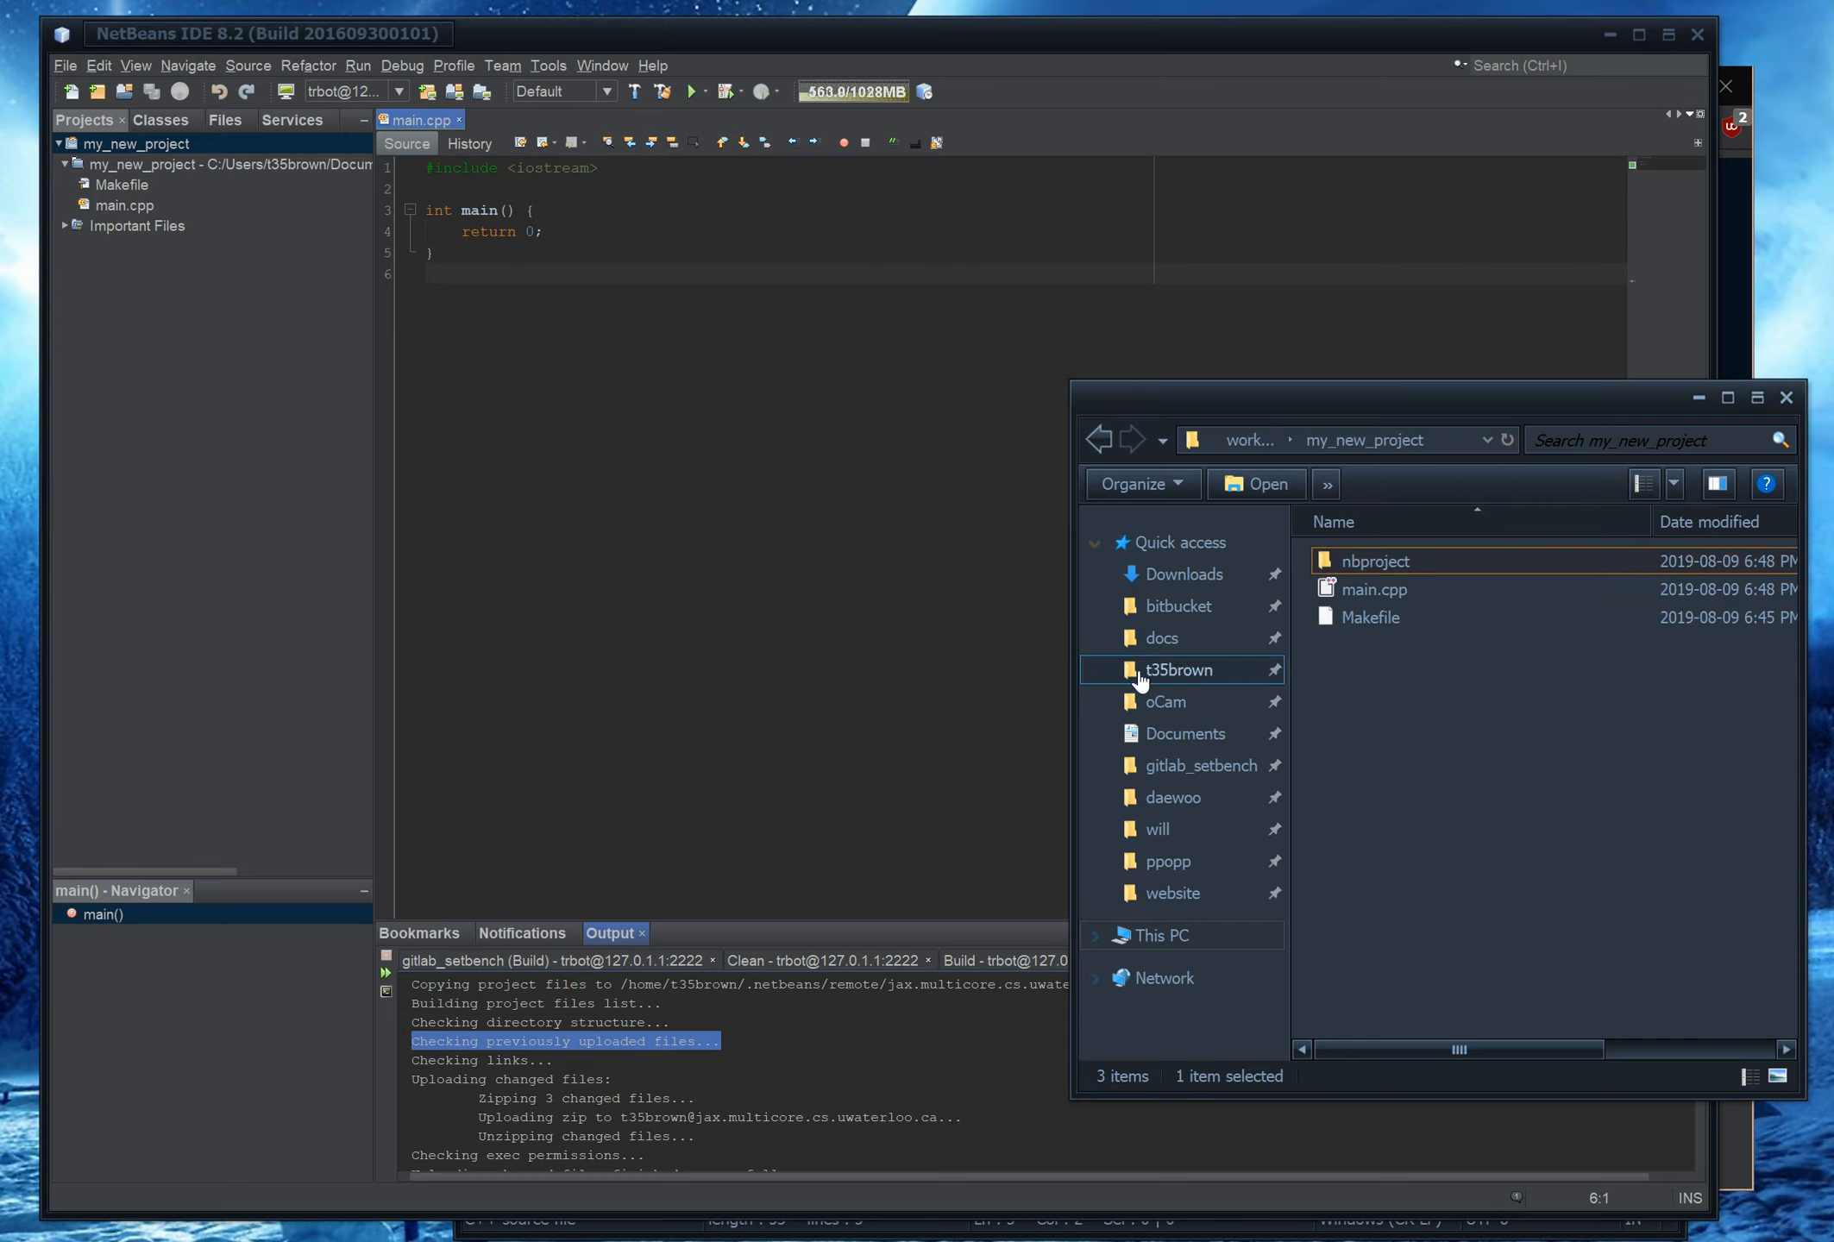
pyautogui.click(65, 65)
pyautogui.click(82, 90)
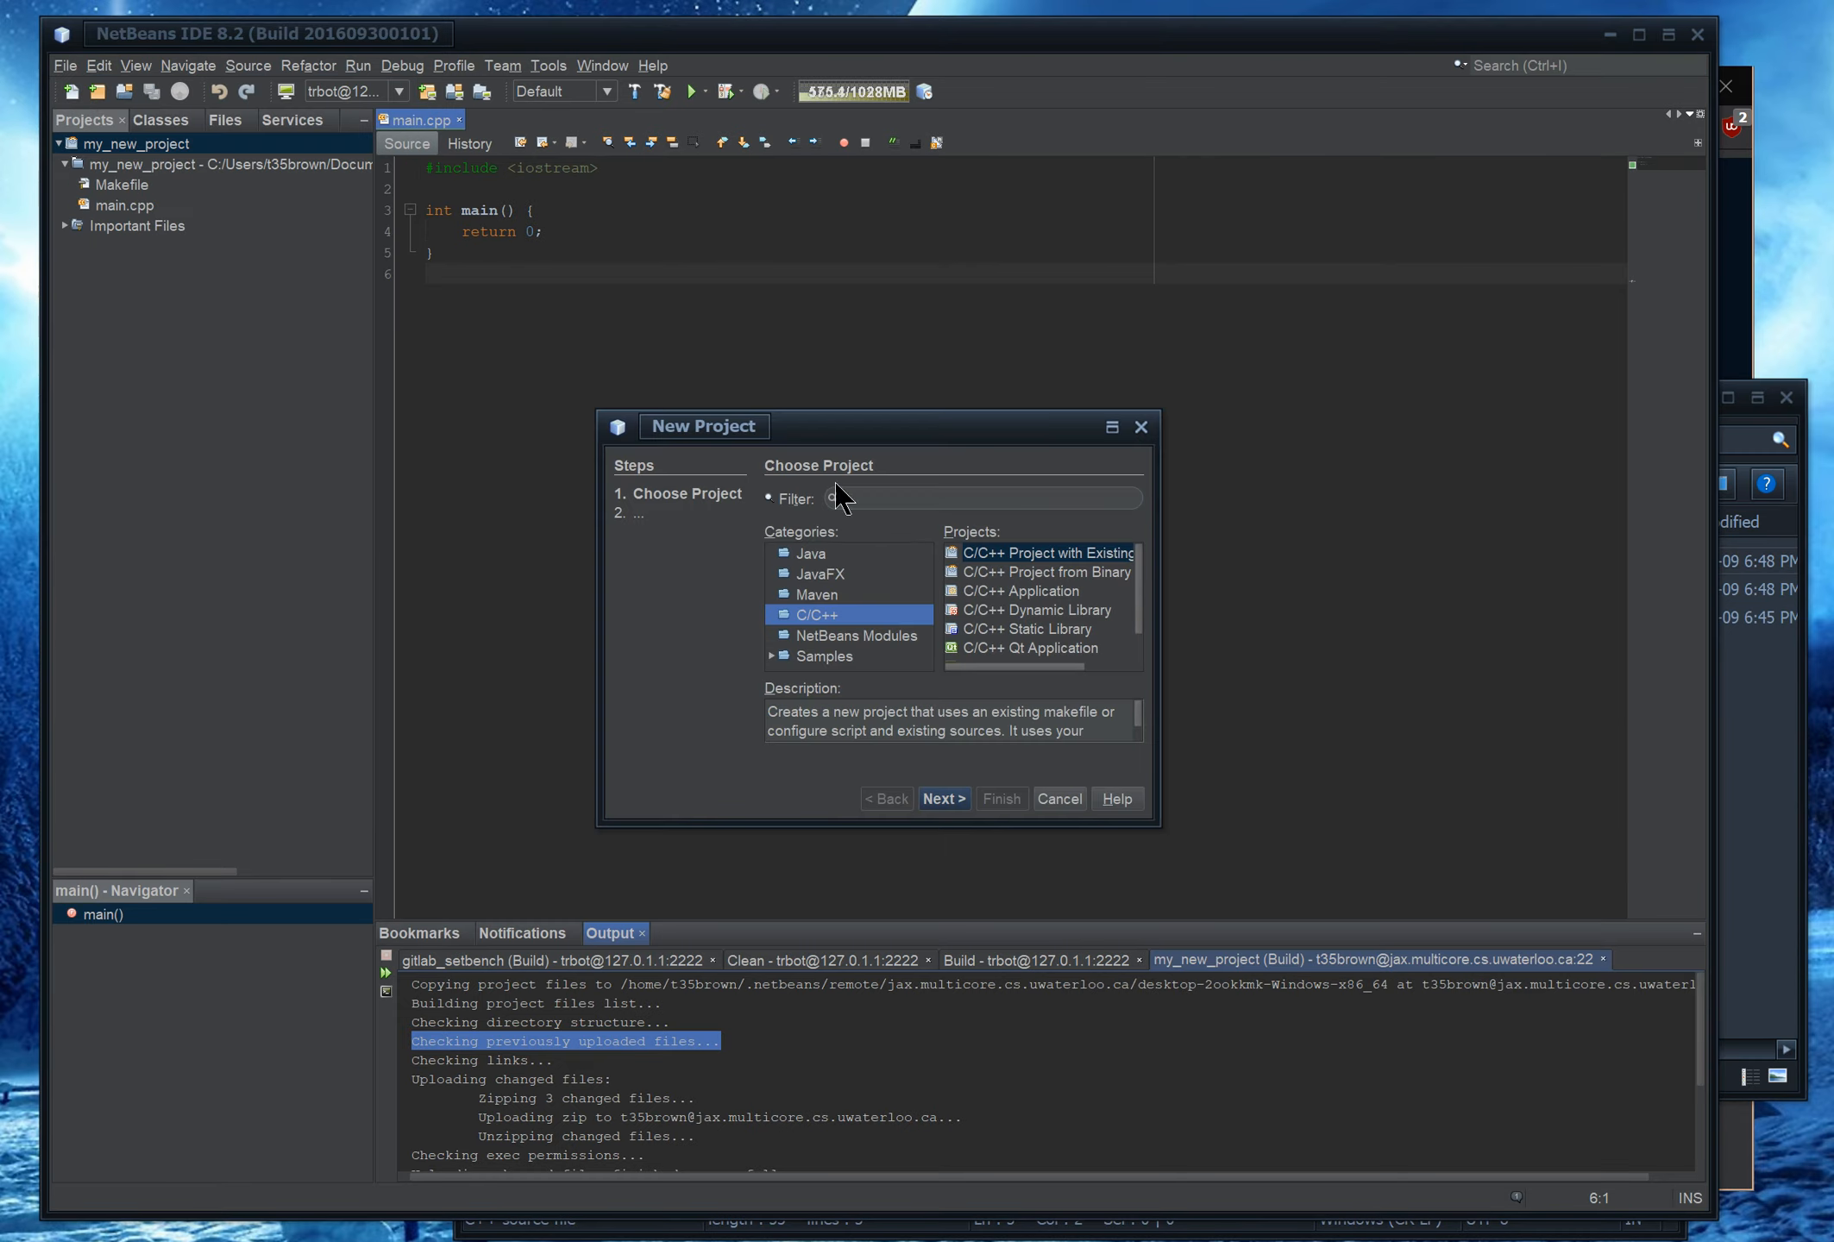
pyautogui.click(1013, 558)
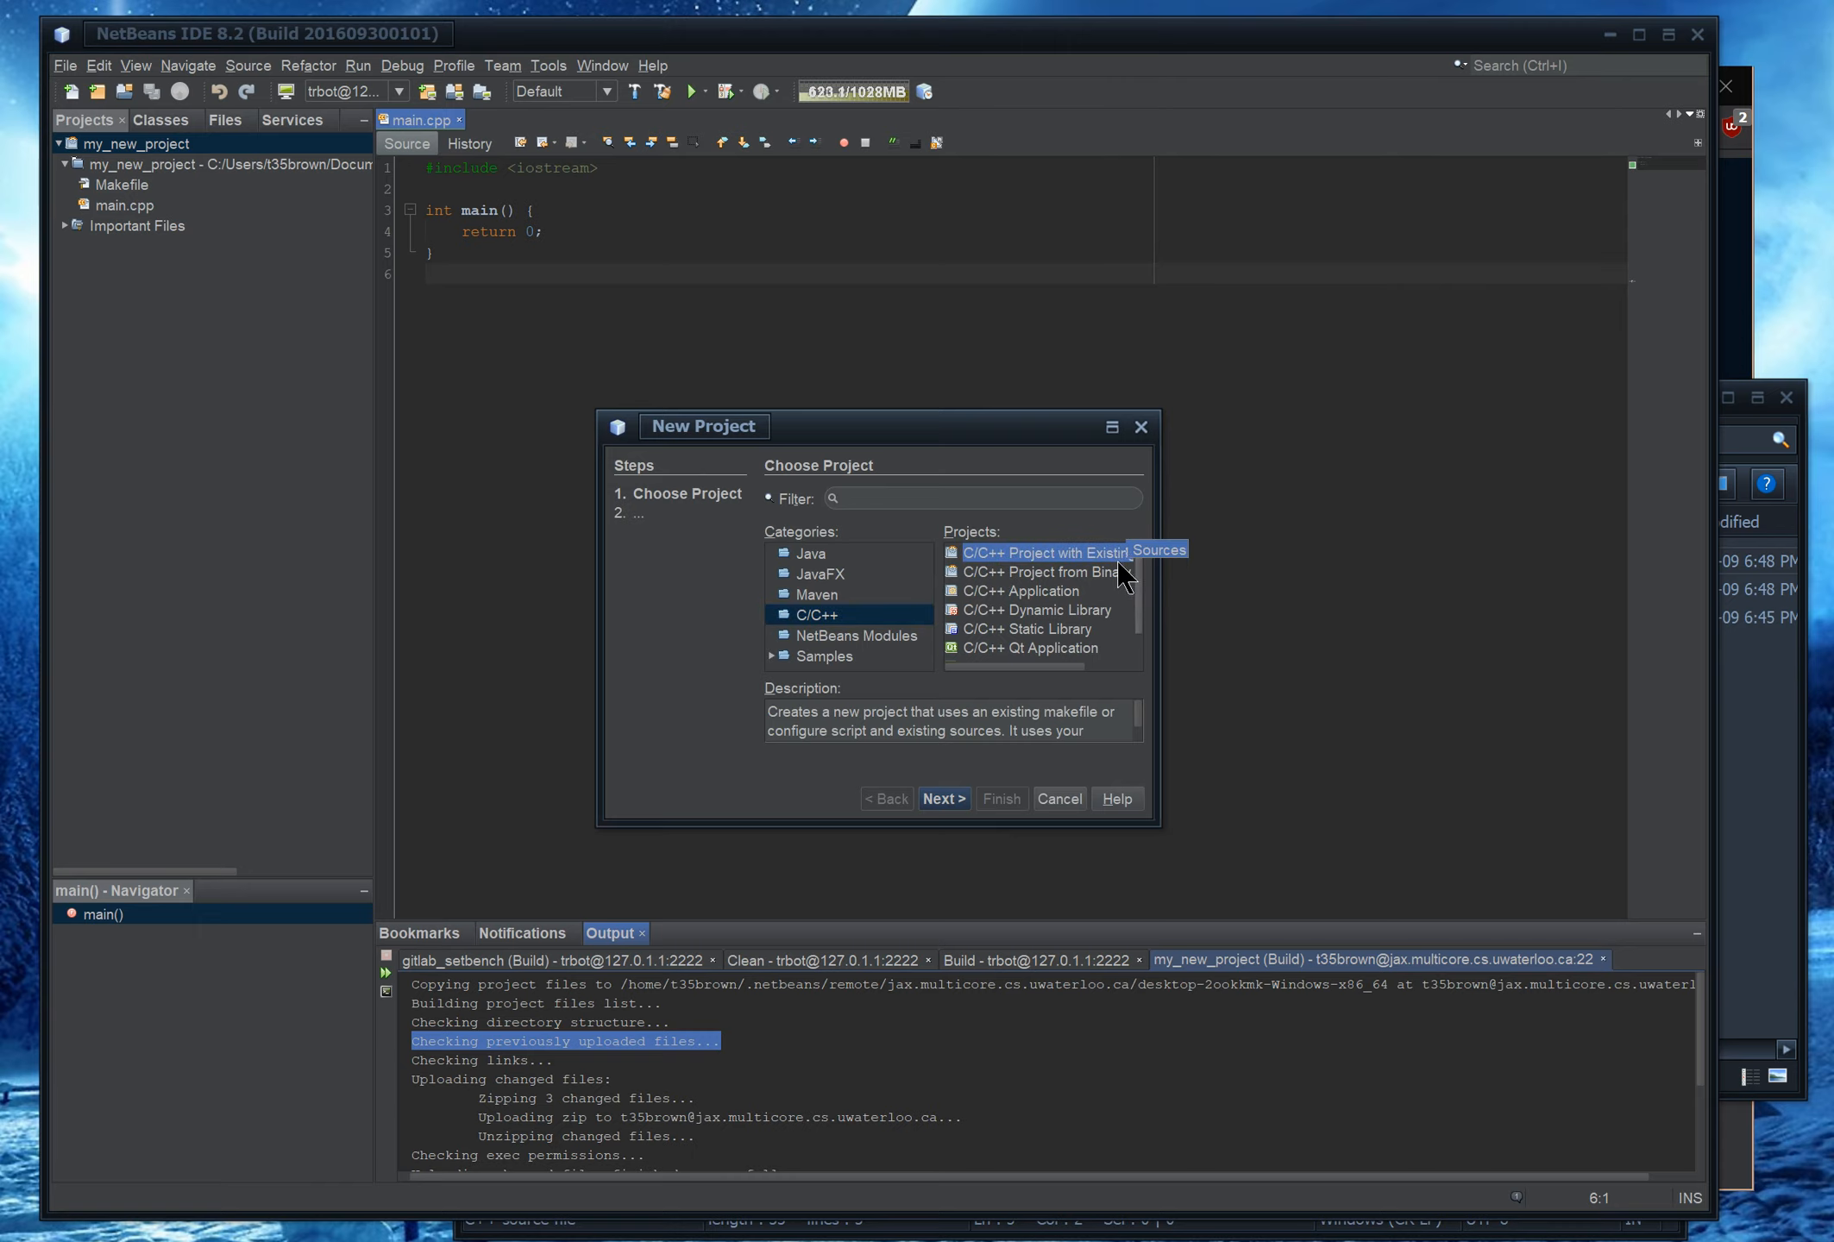
pyautogui.click(1061, 799)
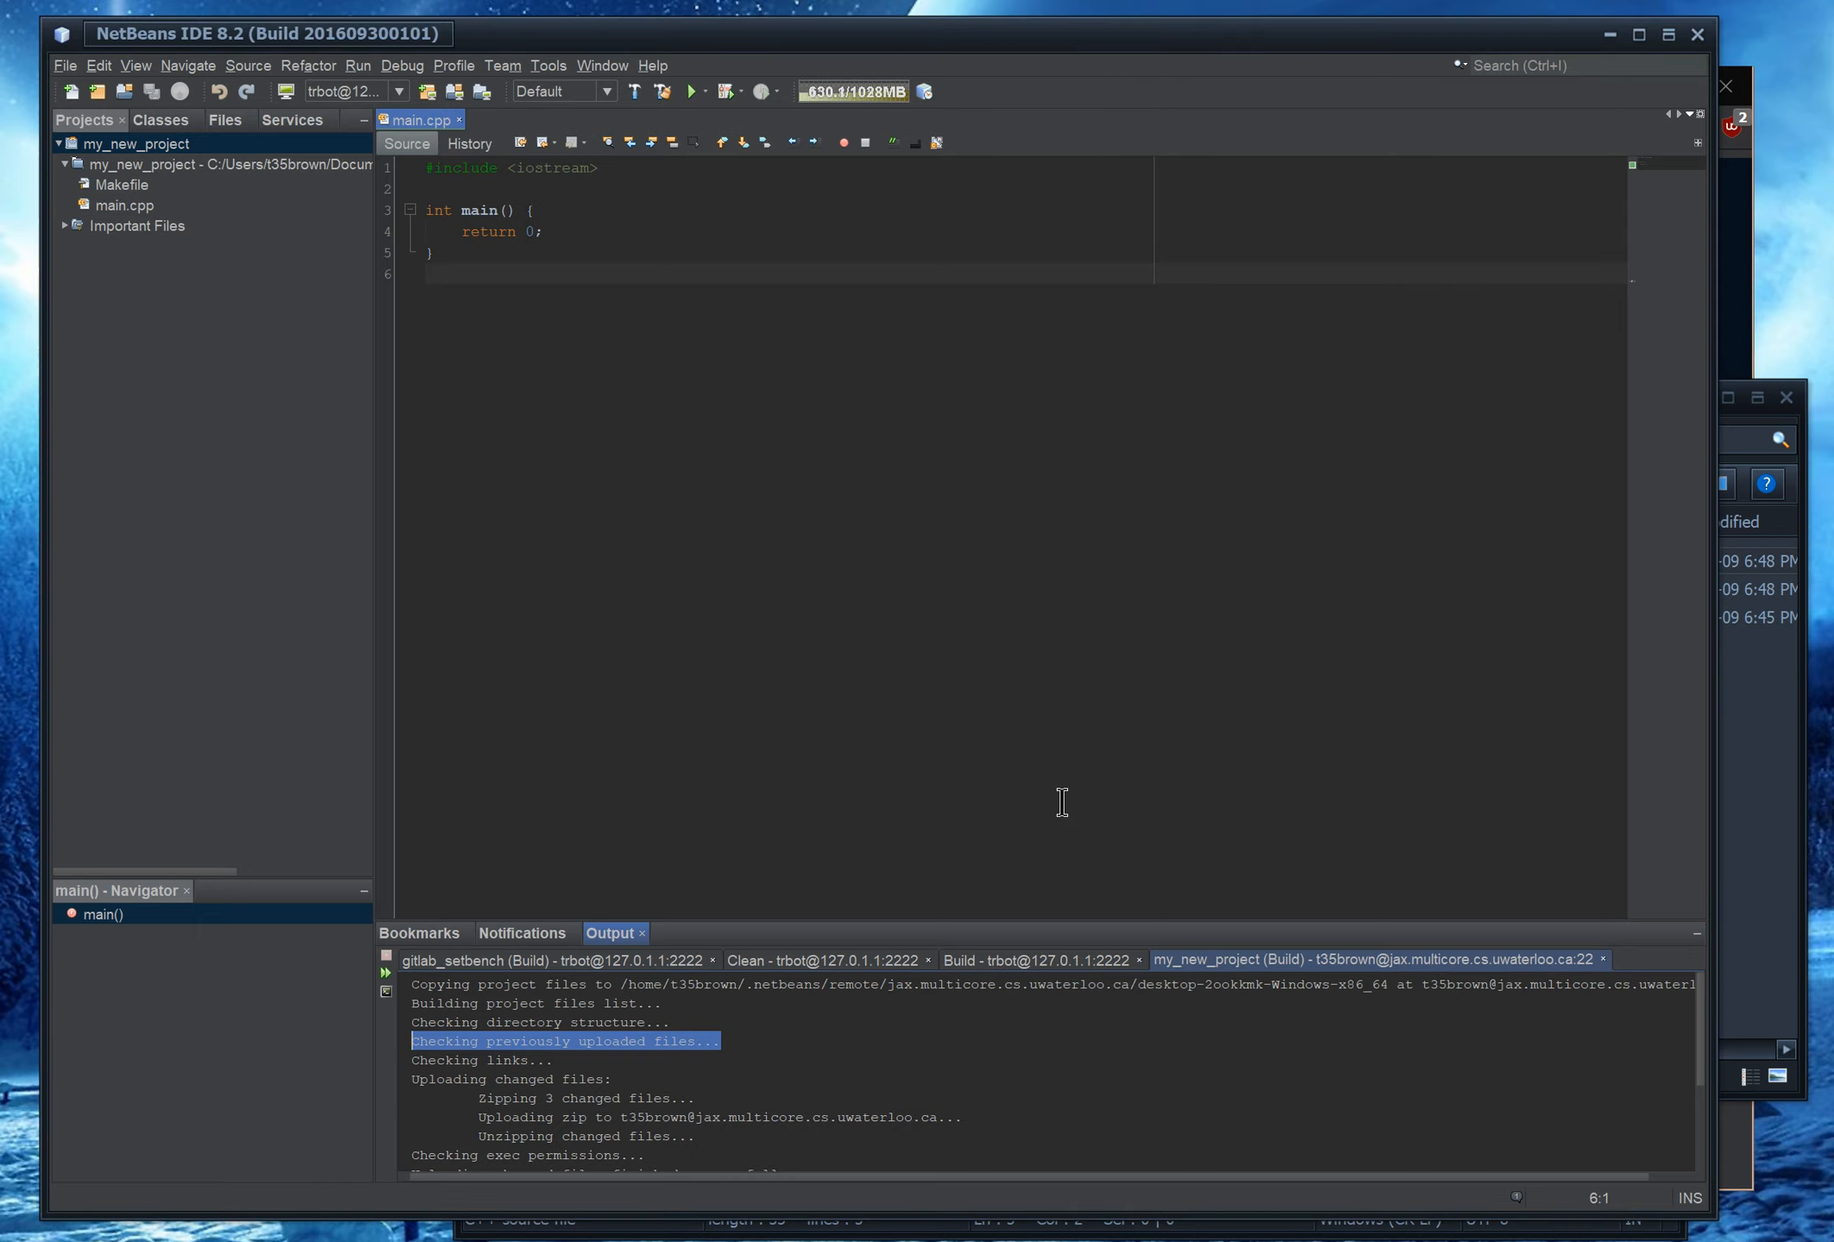
# Examine how the build output reports zipping, uploading and unzipping the changed files and checking exec permissions
pyautogui.click(776, 1040)
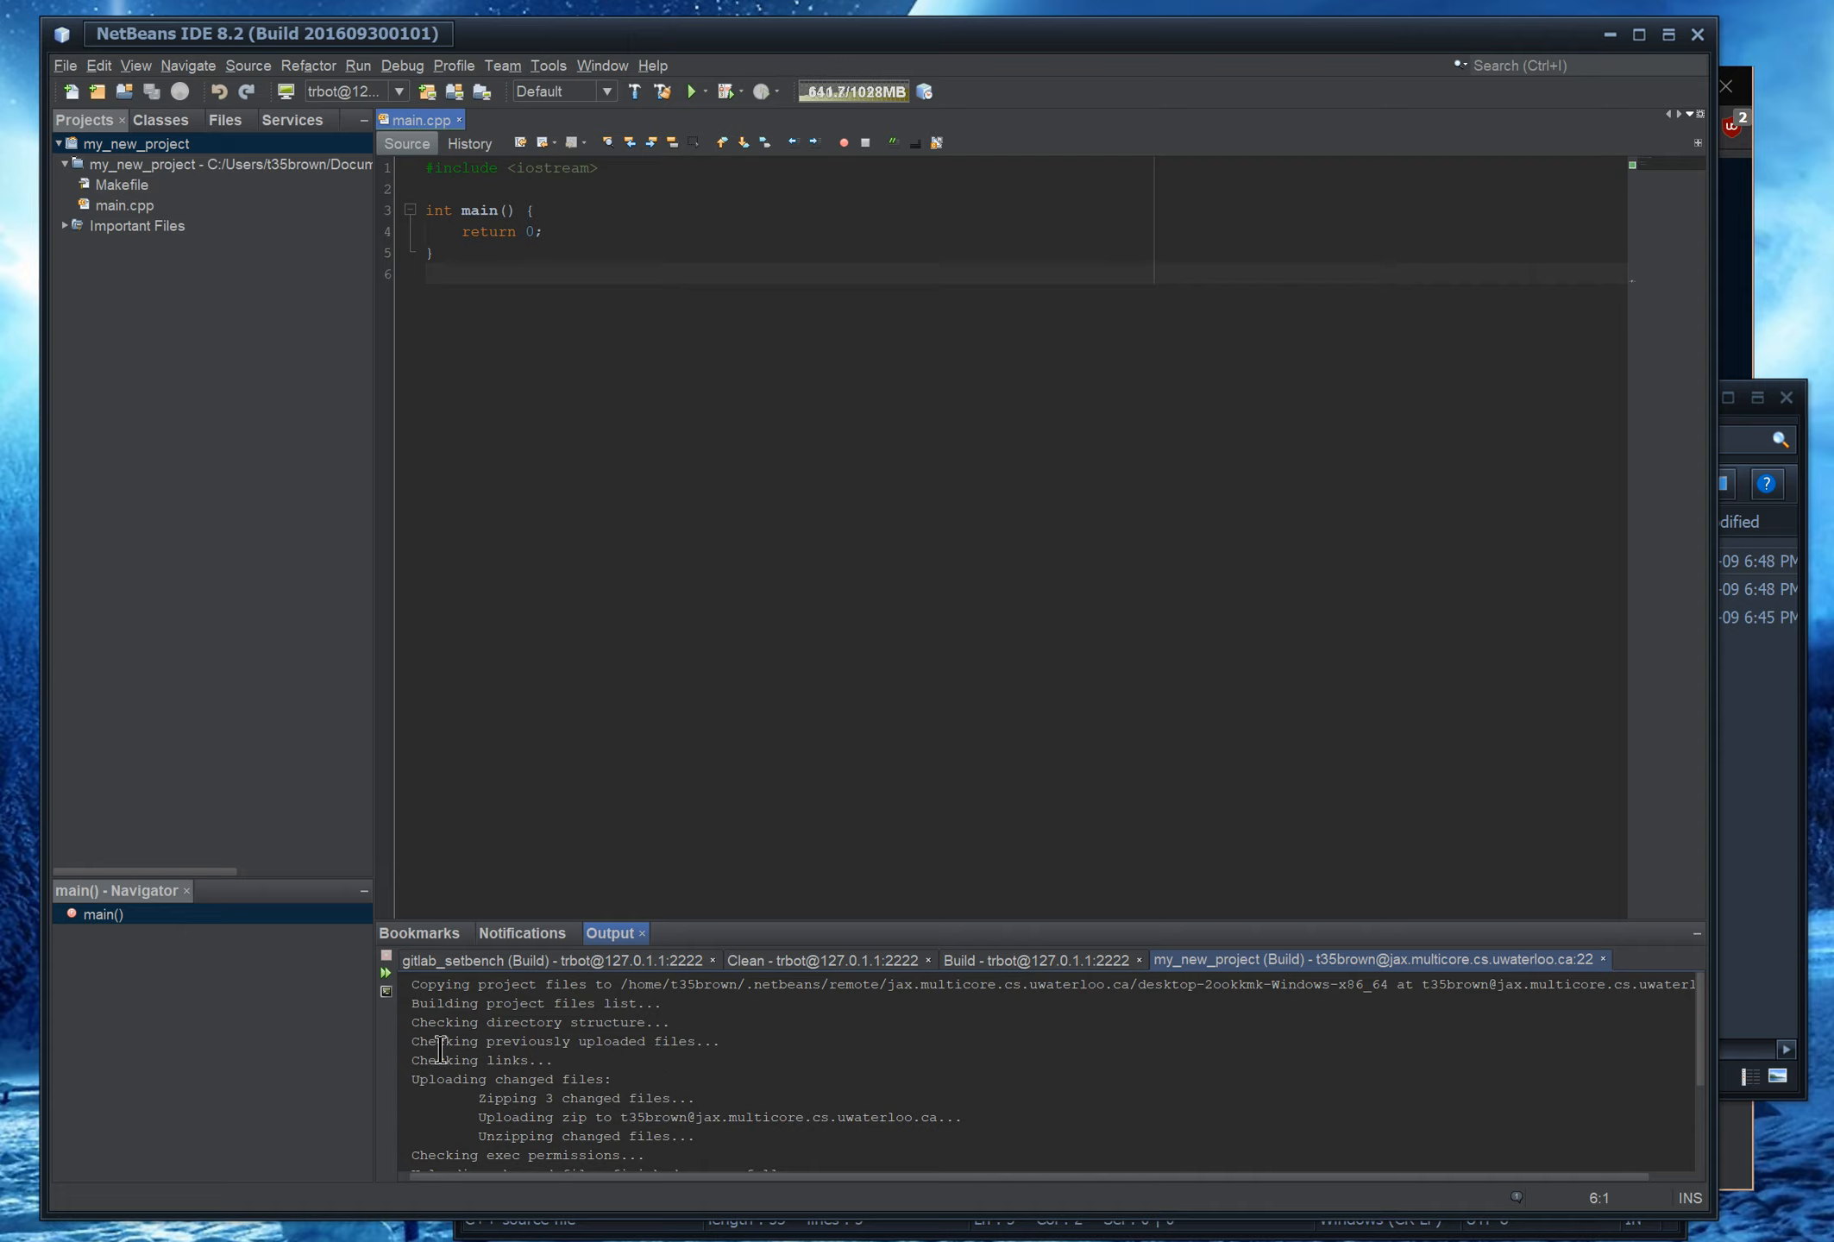
pyautogui.moveTo(412, 1079); pyautogui.dragTo(1059, 1117)
pyautogui.moveTo(720, 1041); pyautogui.dragTo(1018, 1137)
pyautogui.click(690, 1076)
pyautogui.click(878, 1061)
pyautogui.scroll(-2, 992, 1112)
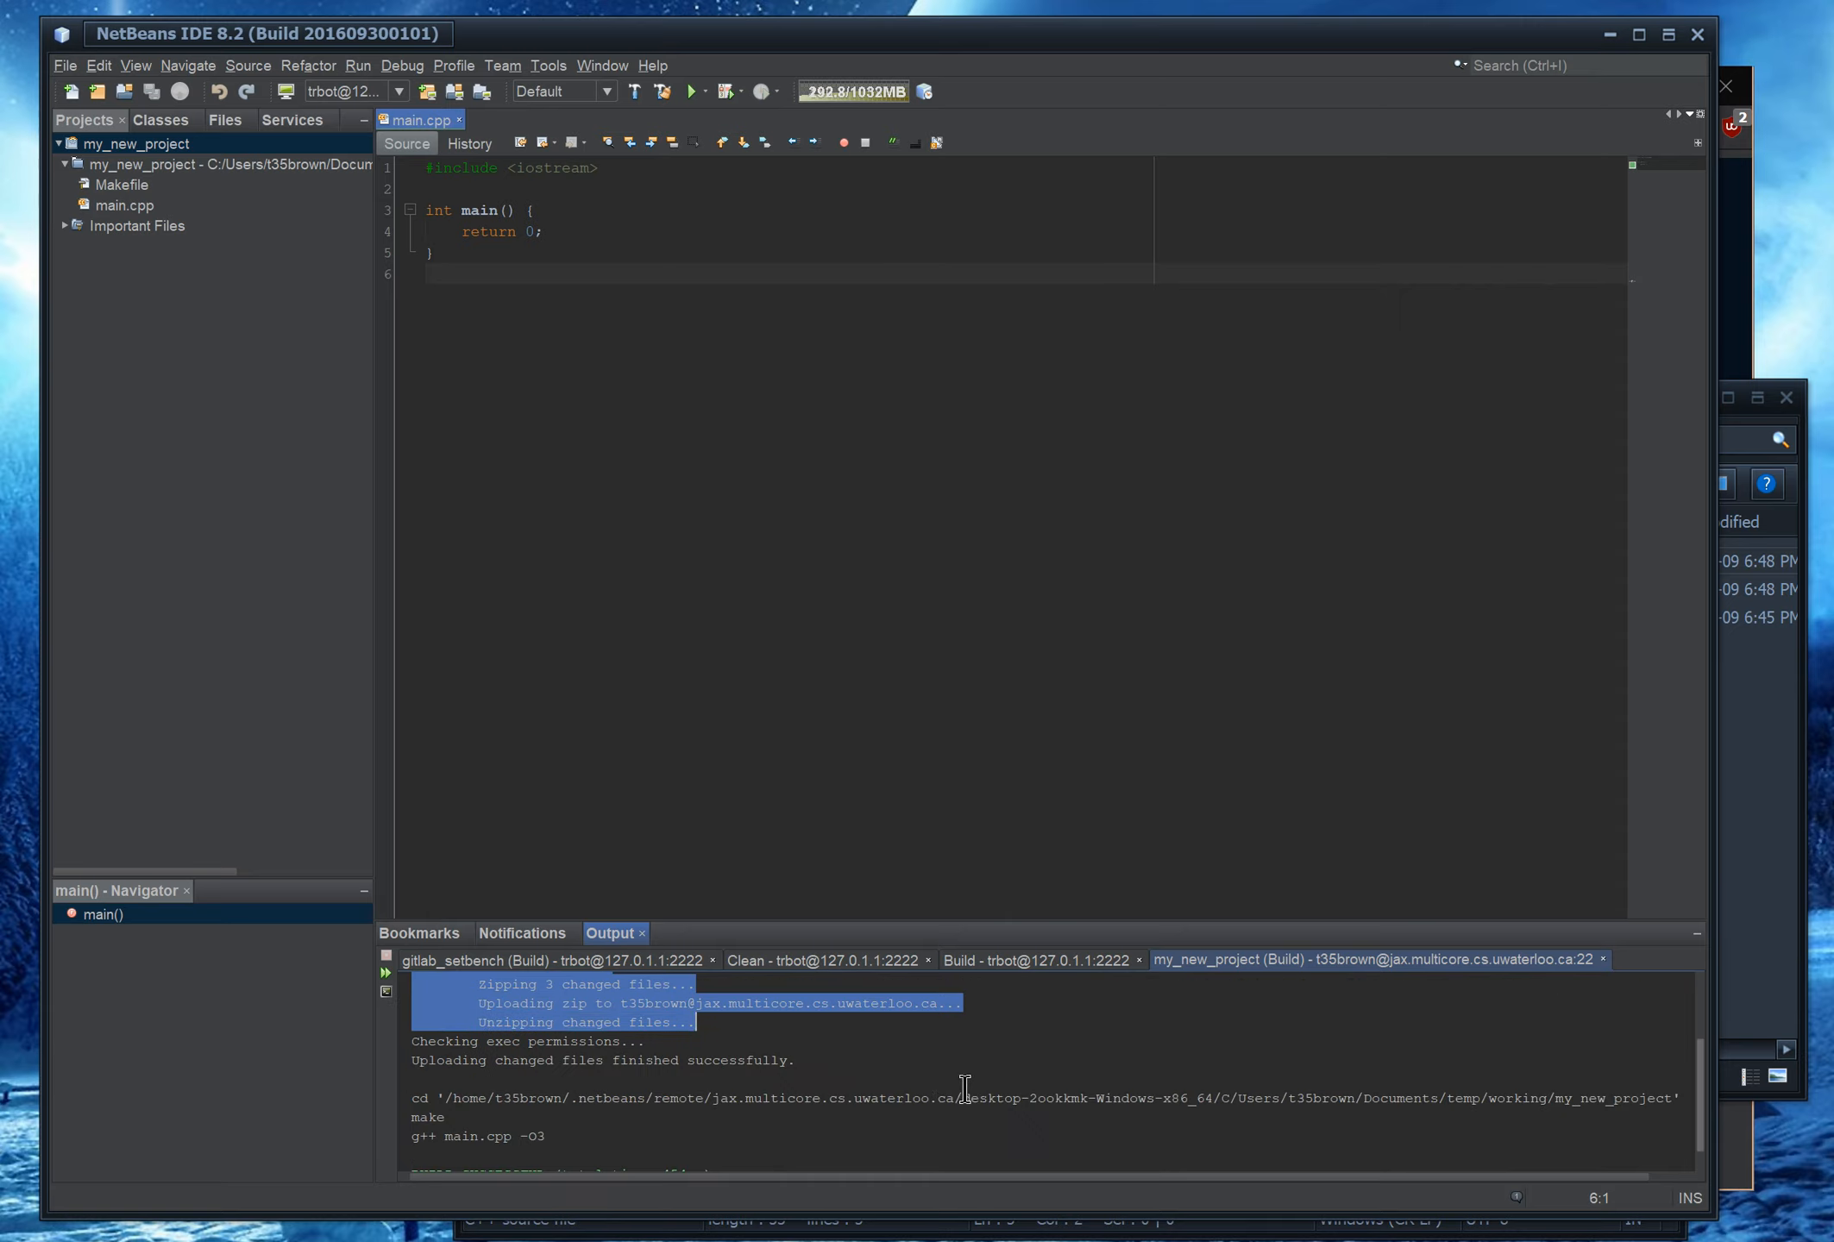
pyautogui.click(662, 1035)
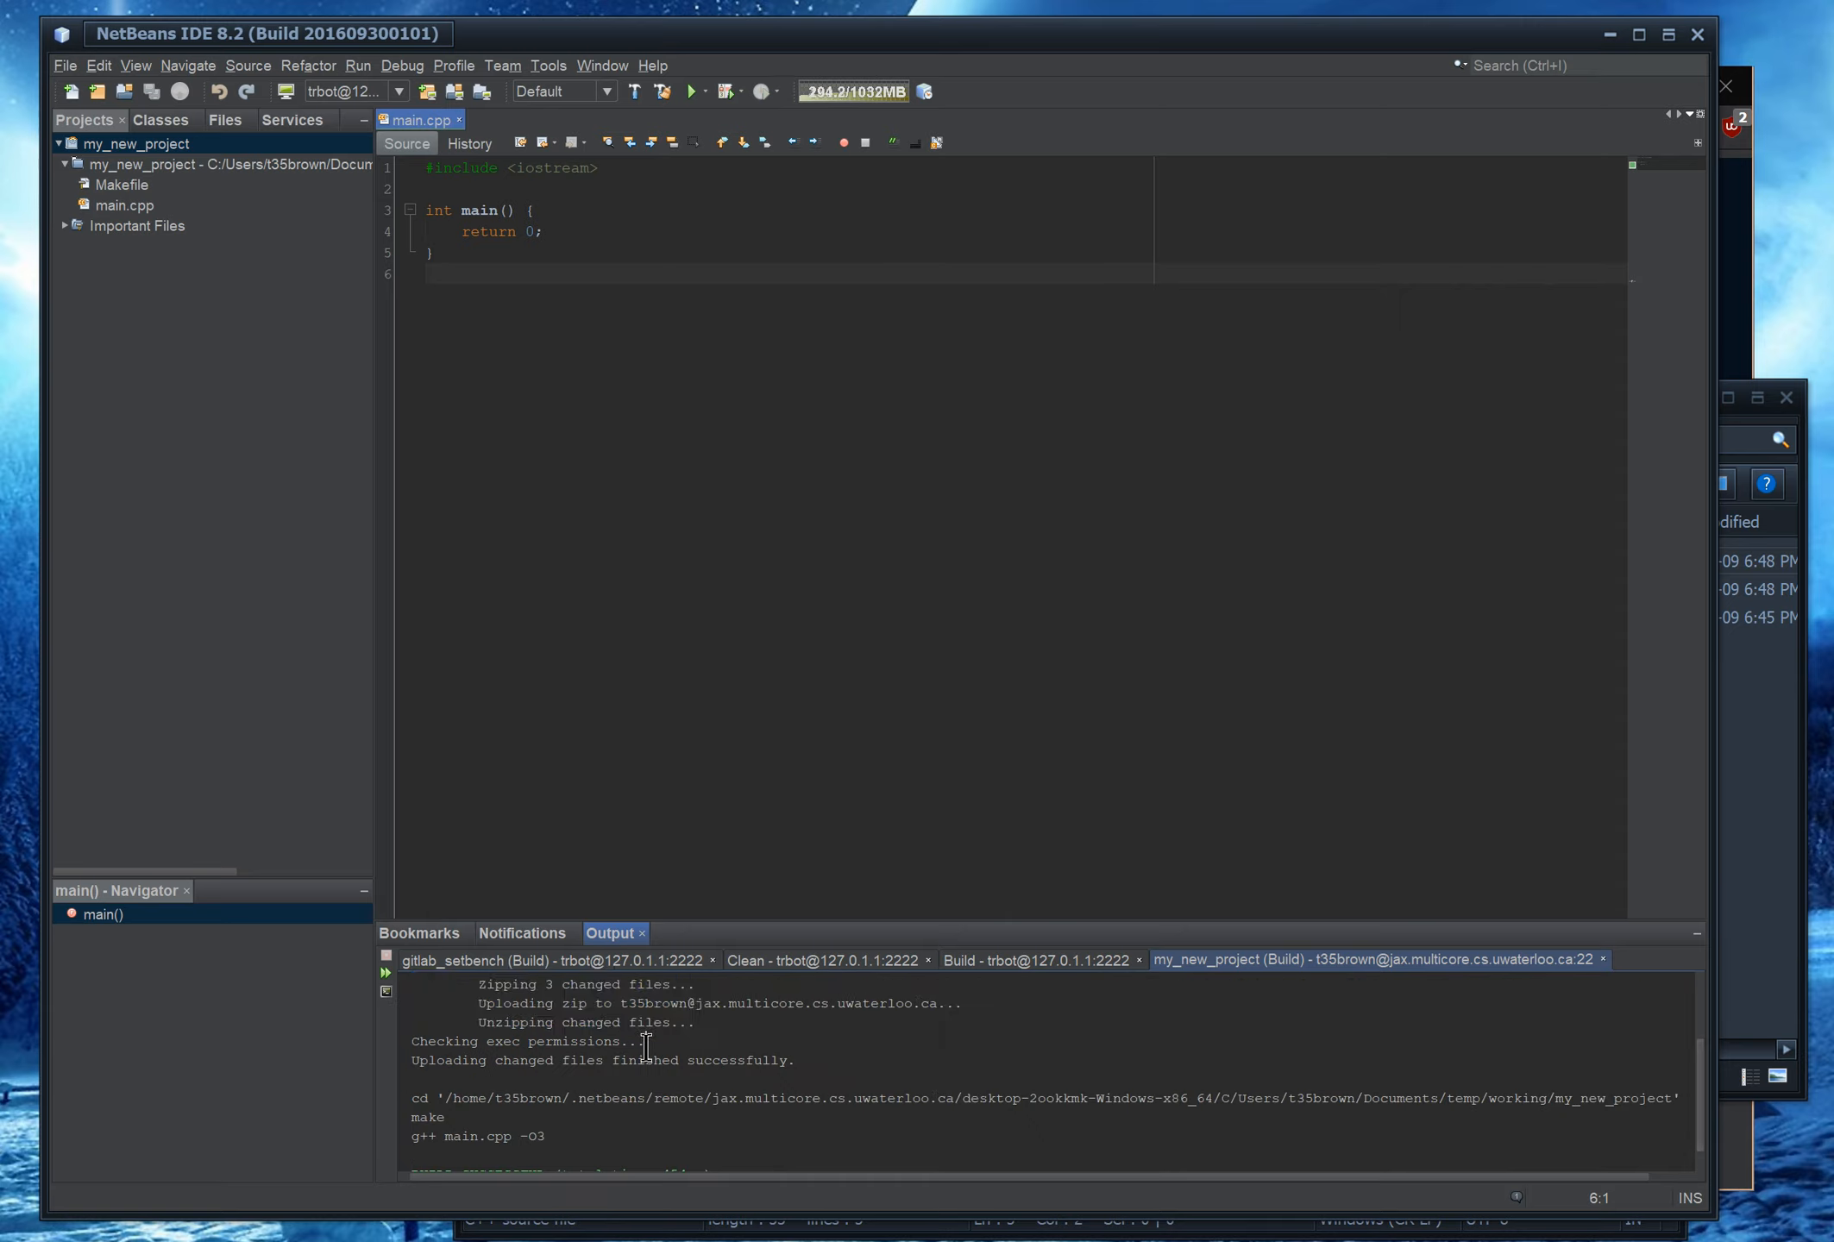
pyautogui.moveTo(683, 1041); pyautogui.dragTo(406, 1035)
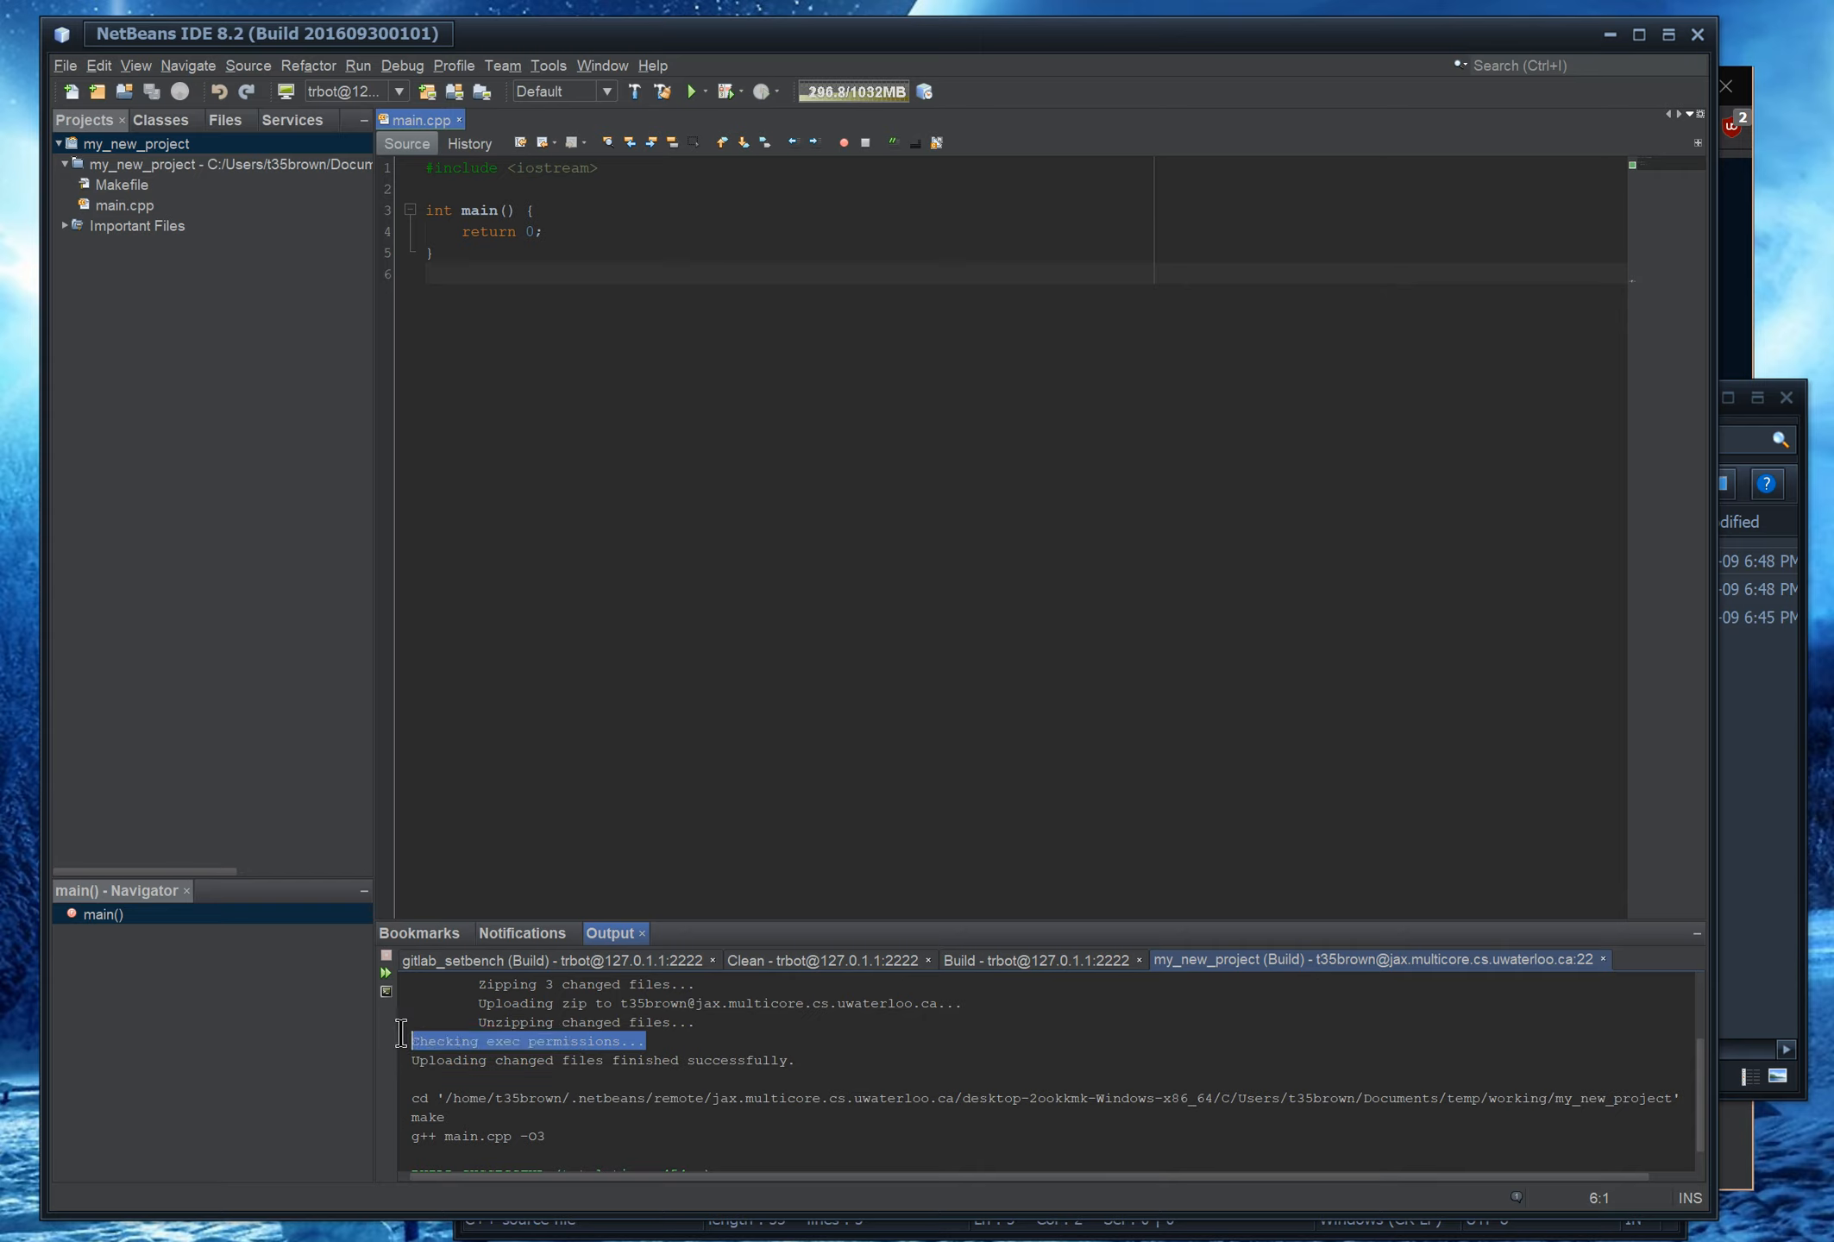
pyautogui.click(804, 1068)
pyautogui.moveTo(804, 1069); pyautogui.dragTo(391, 1060)
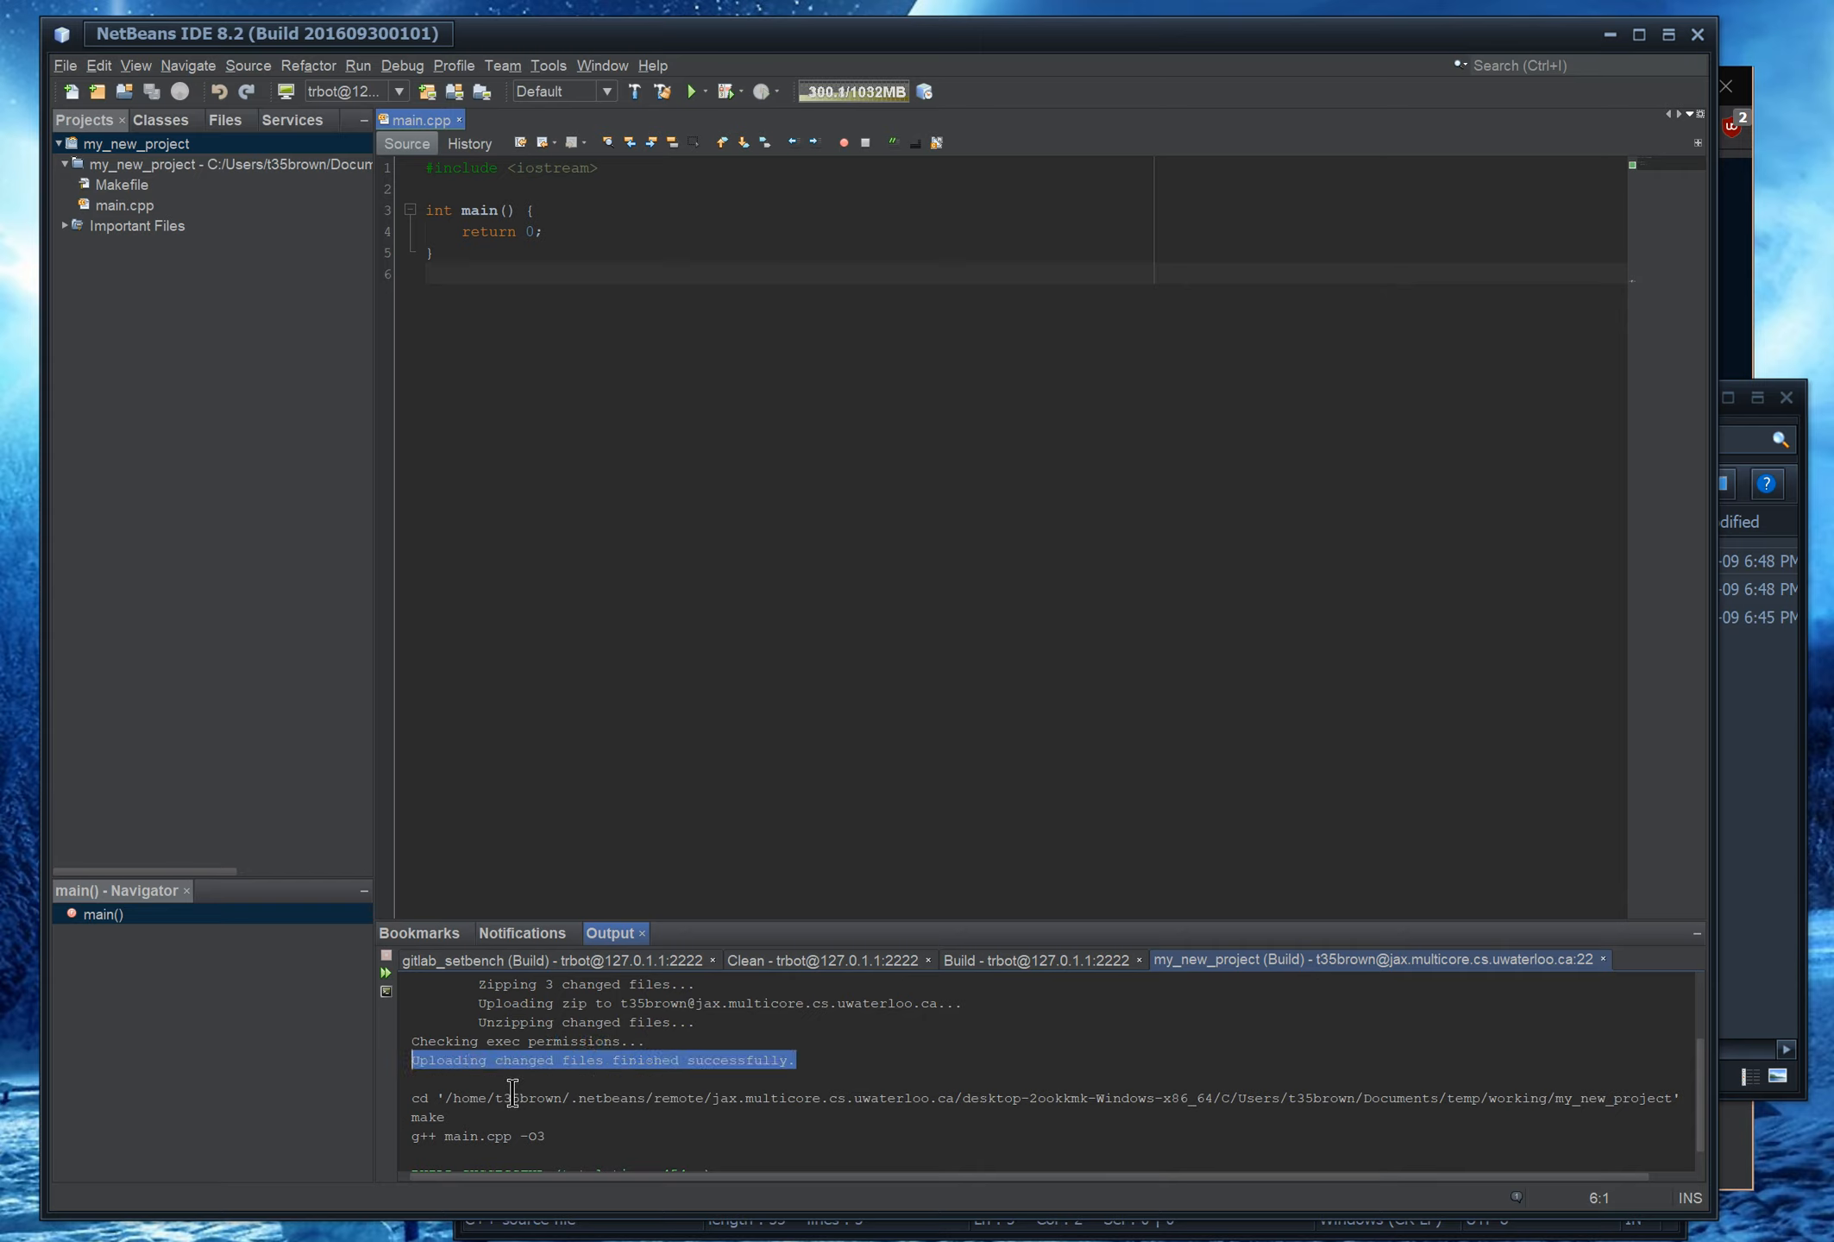
pyautogui.click(431, 1080)
pyautogui.scroll(-1, 431, 1082)
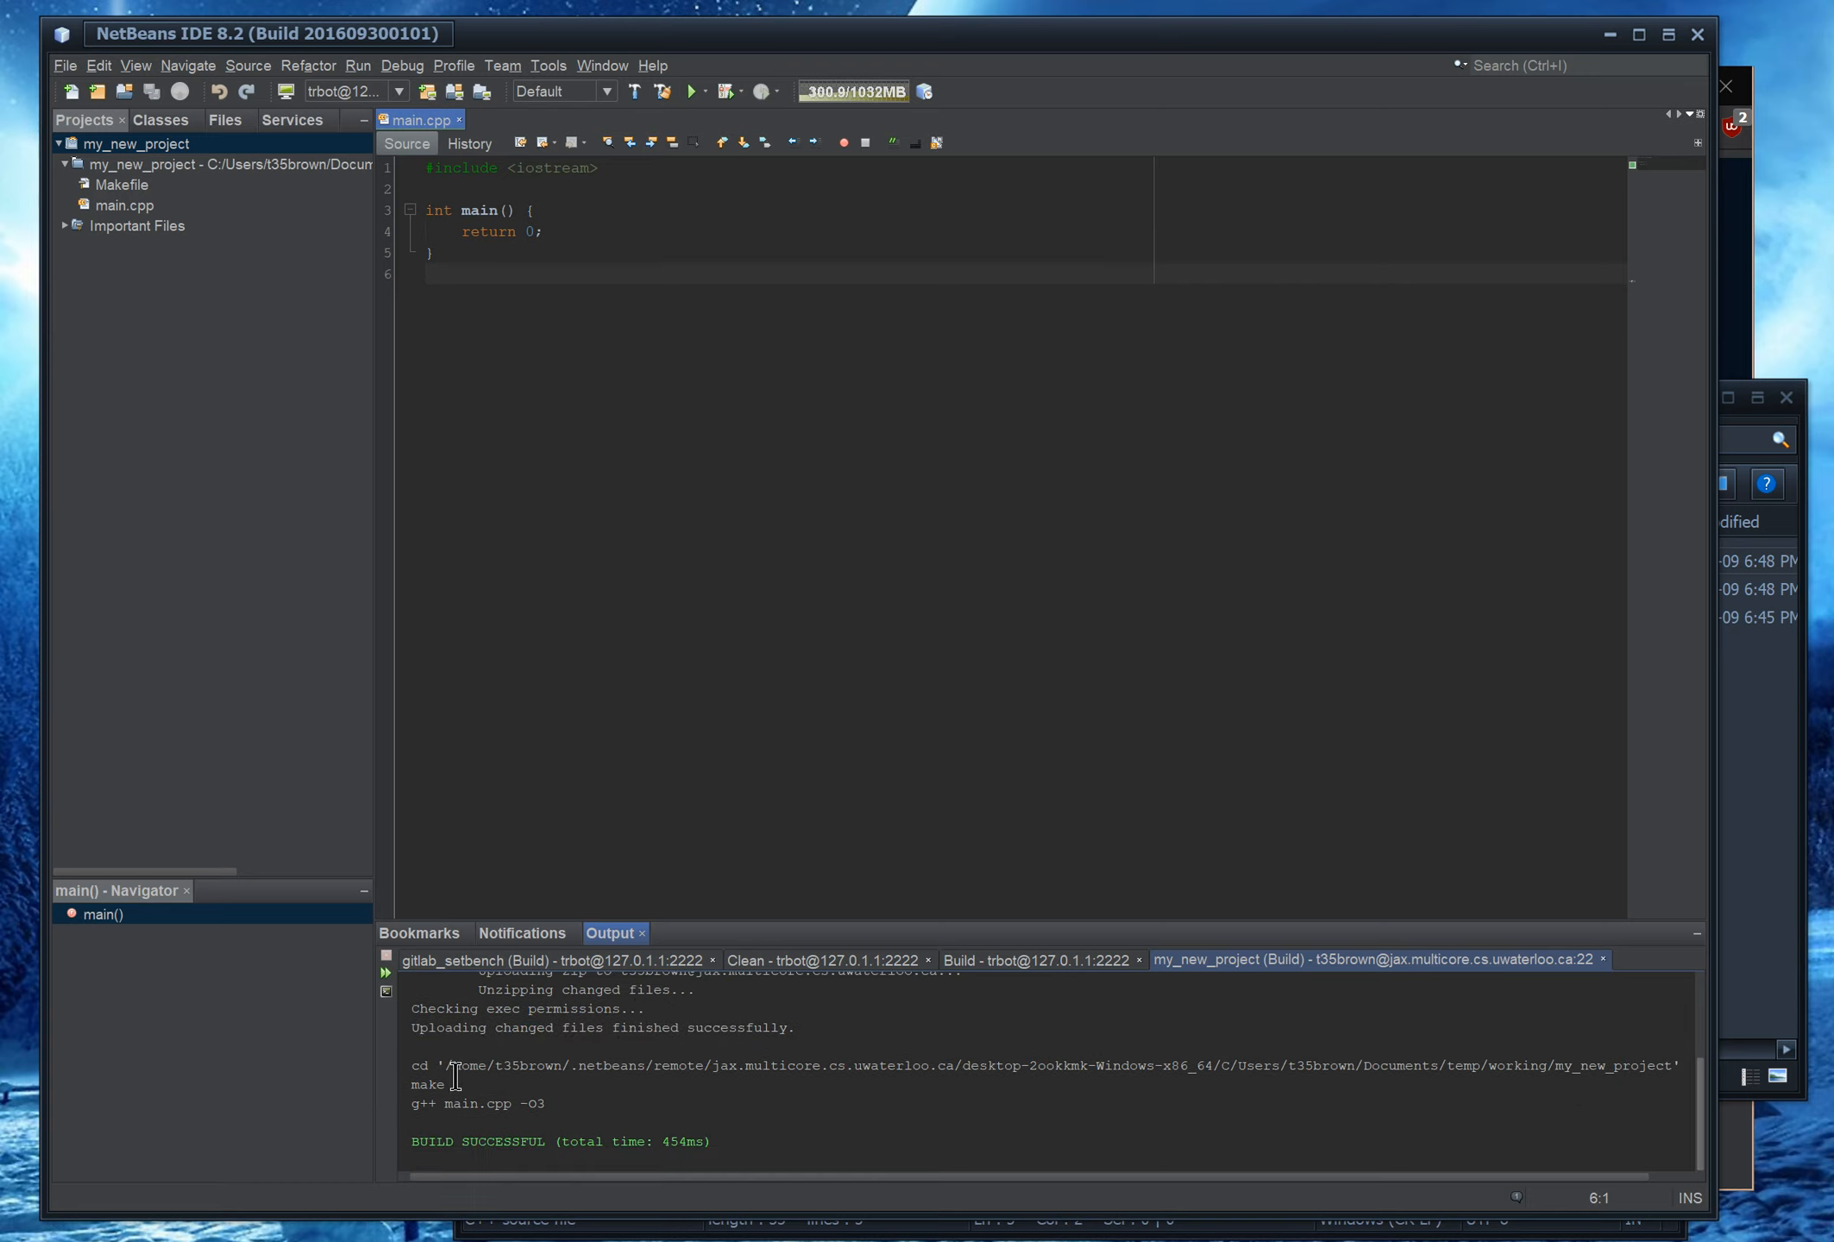
# Examine the remote cd, make and g++ command lines and the build result at the end of the output
pyautogui.moveTo(412, 1066); pyautogui.dragTo(1698, 1059)
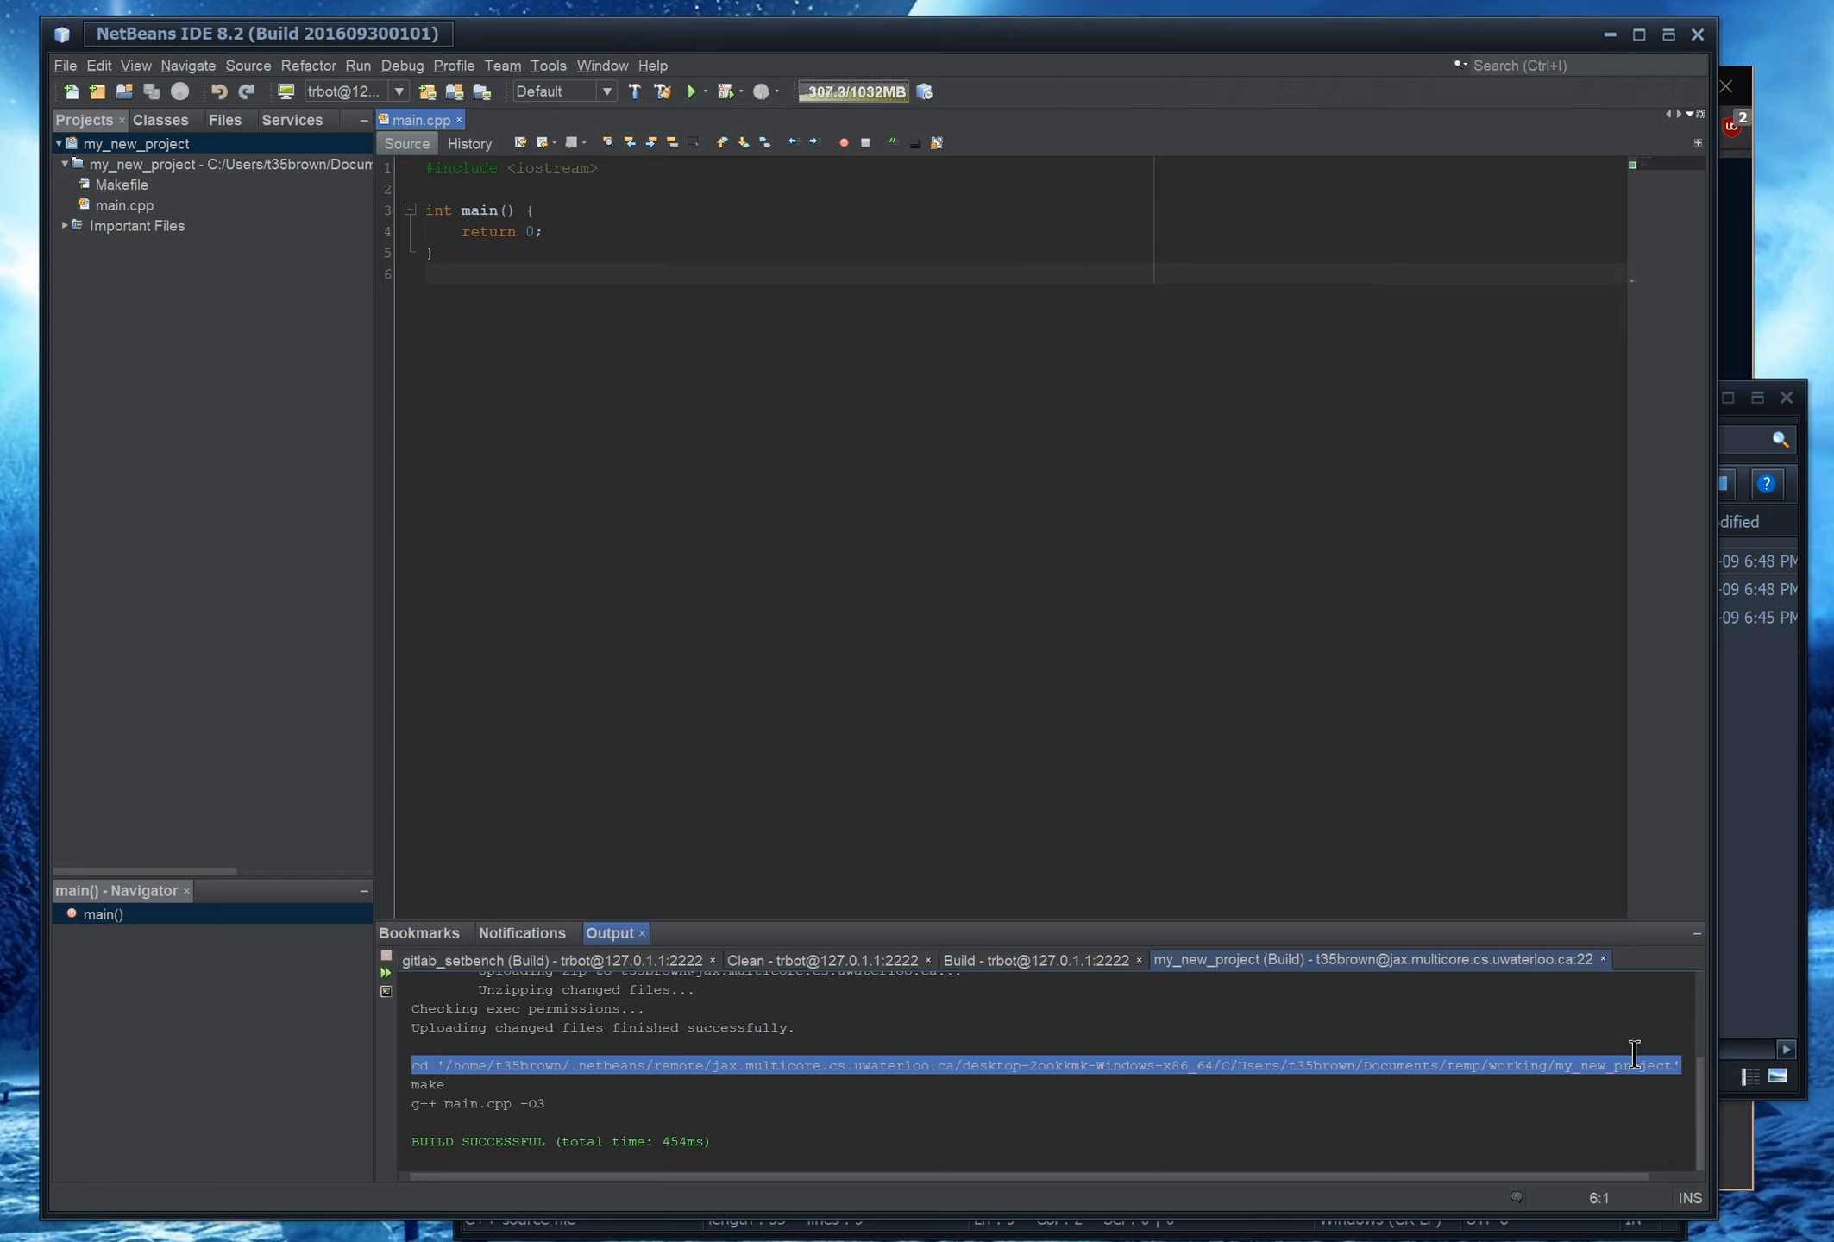
pyautogui.click(897, 1096)
pyautogui.moveTo(414, 1067); pyautogui.dragTo(1687, 1078)
pyautogui.click(1679, 1075)
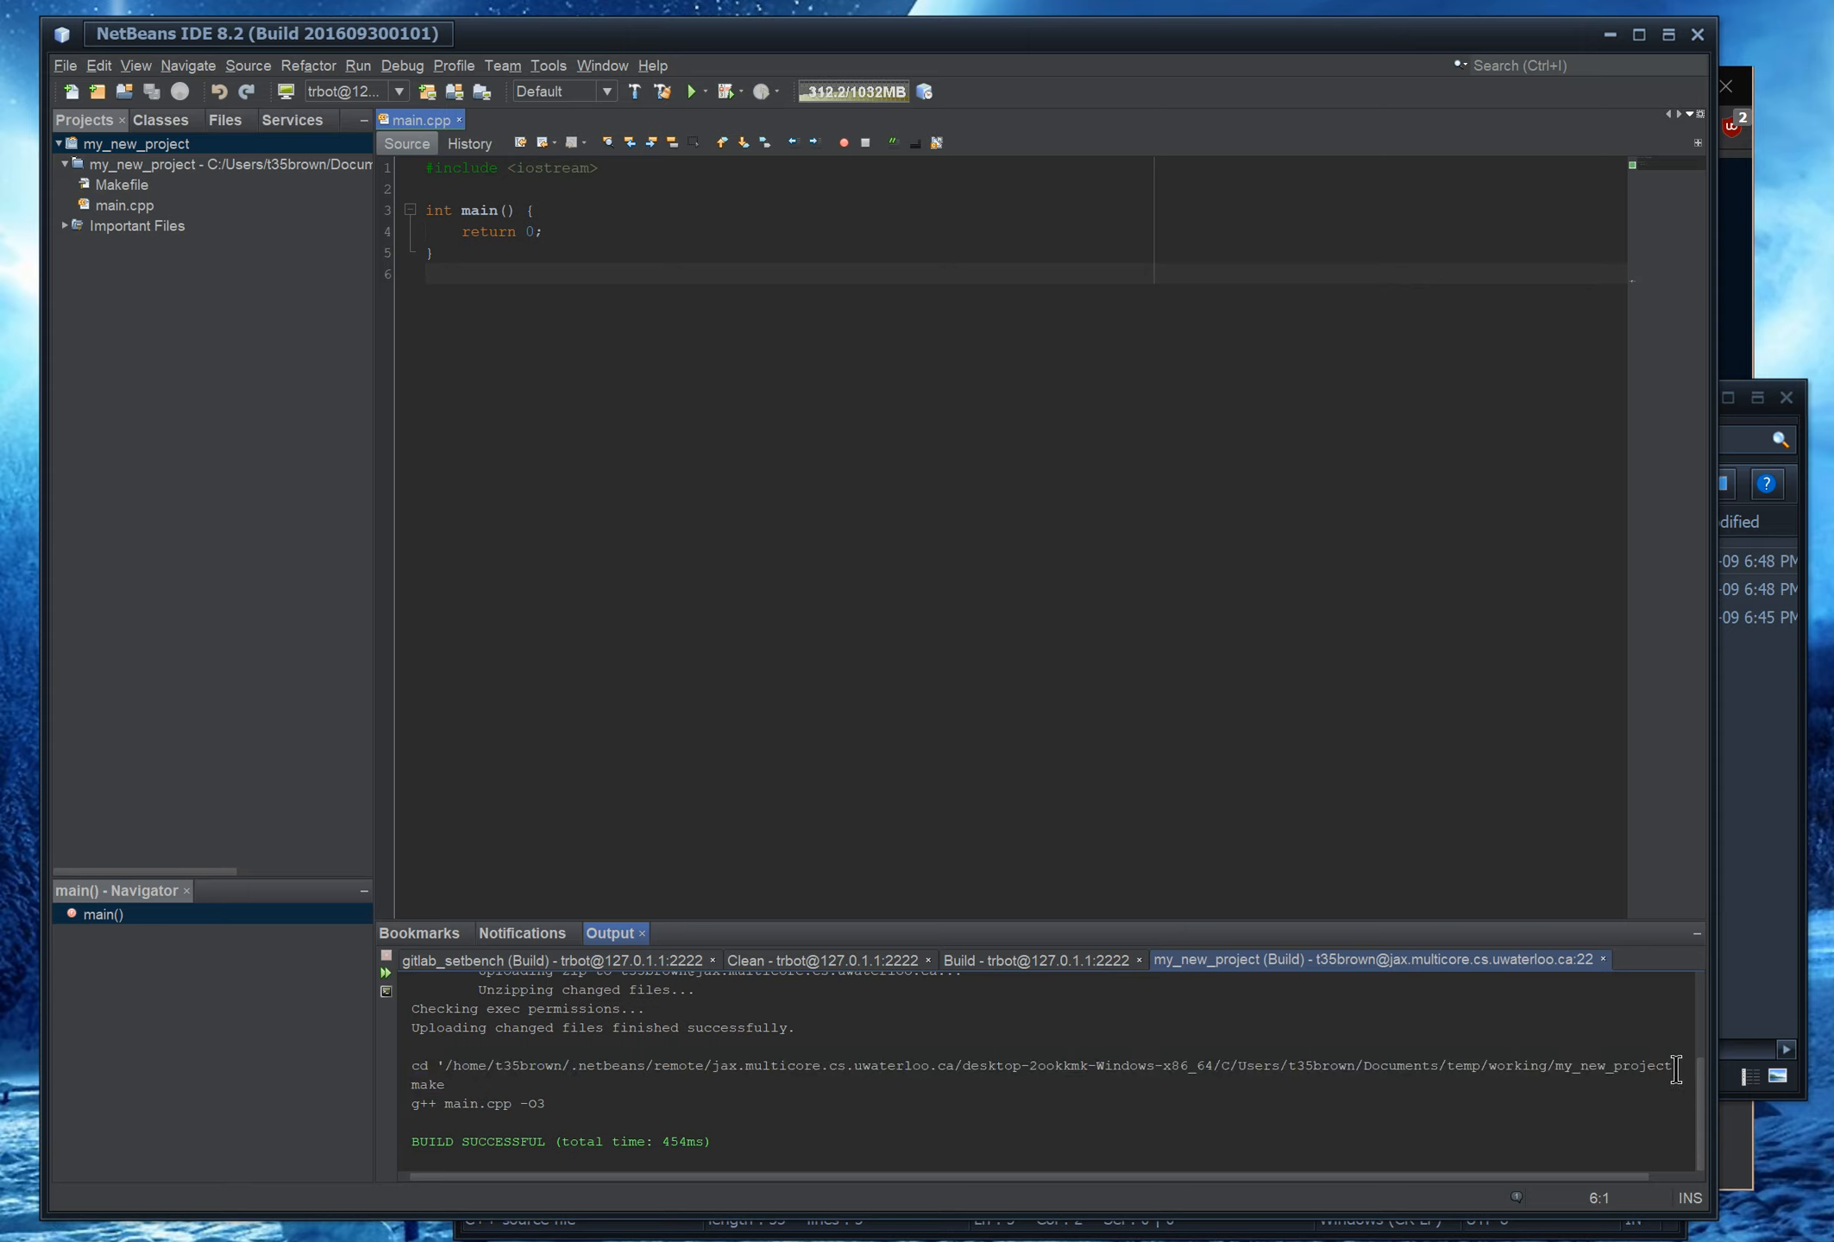
pyautogui.moveTo(466, 1084); pyautogui.dragTo(353, 1085)
pyautogui.moveTo(573, 1103); pyautogui.dragTo(397, 1084)
pyautogui.moveTo(573, 1103); pyautogui.dragTo(376, 1113)
pyautogui.moveTo(577, 1110); pyautogui.dragTo(379, 1102)
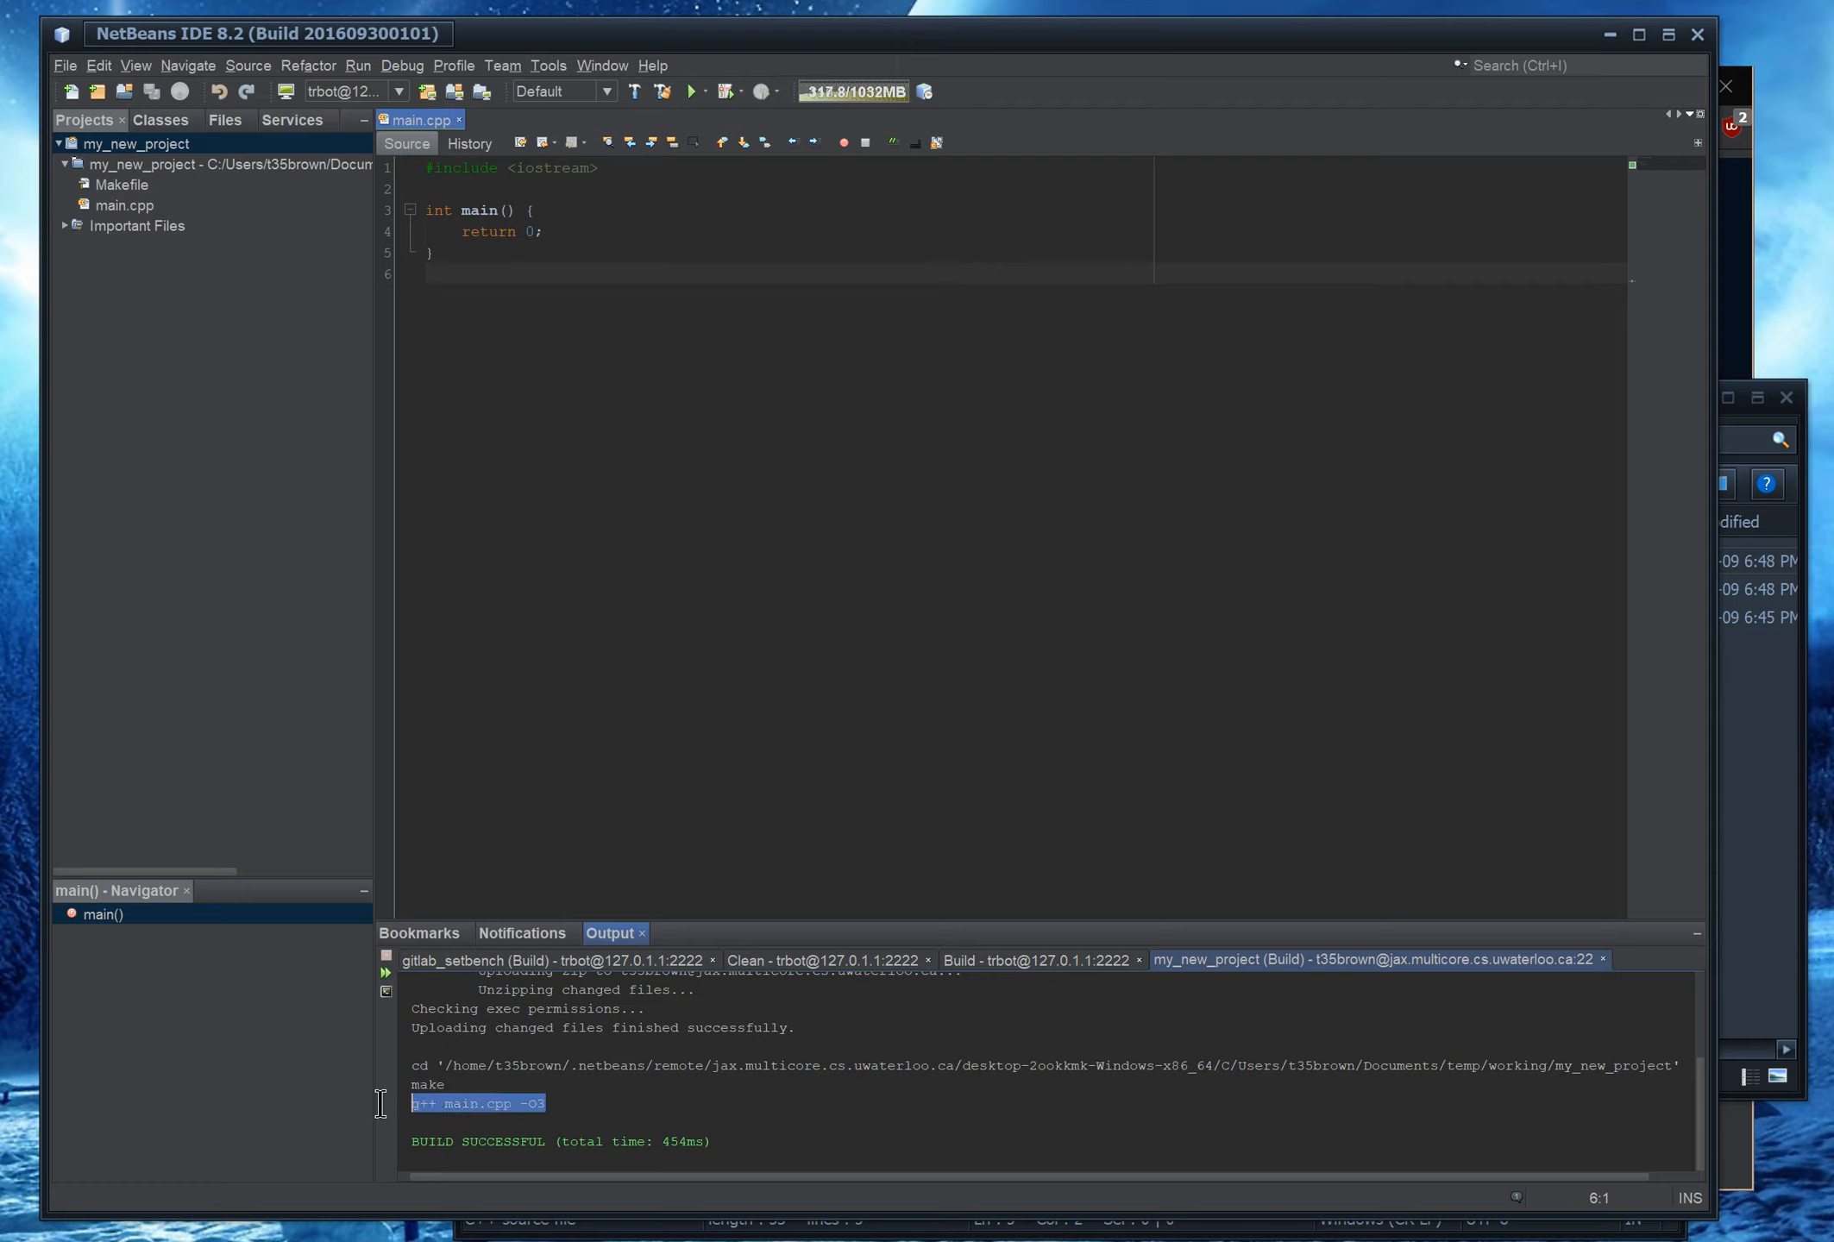
pyautogui.click(564, 1125)
pyautogui.click(708, 1144)
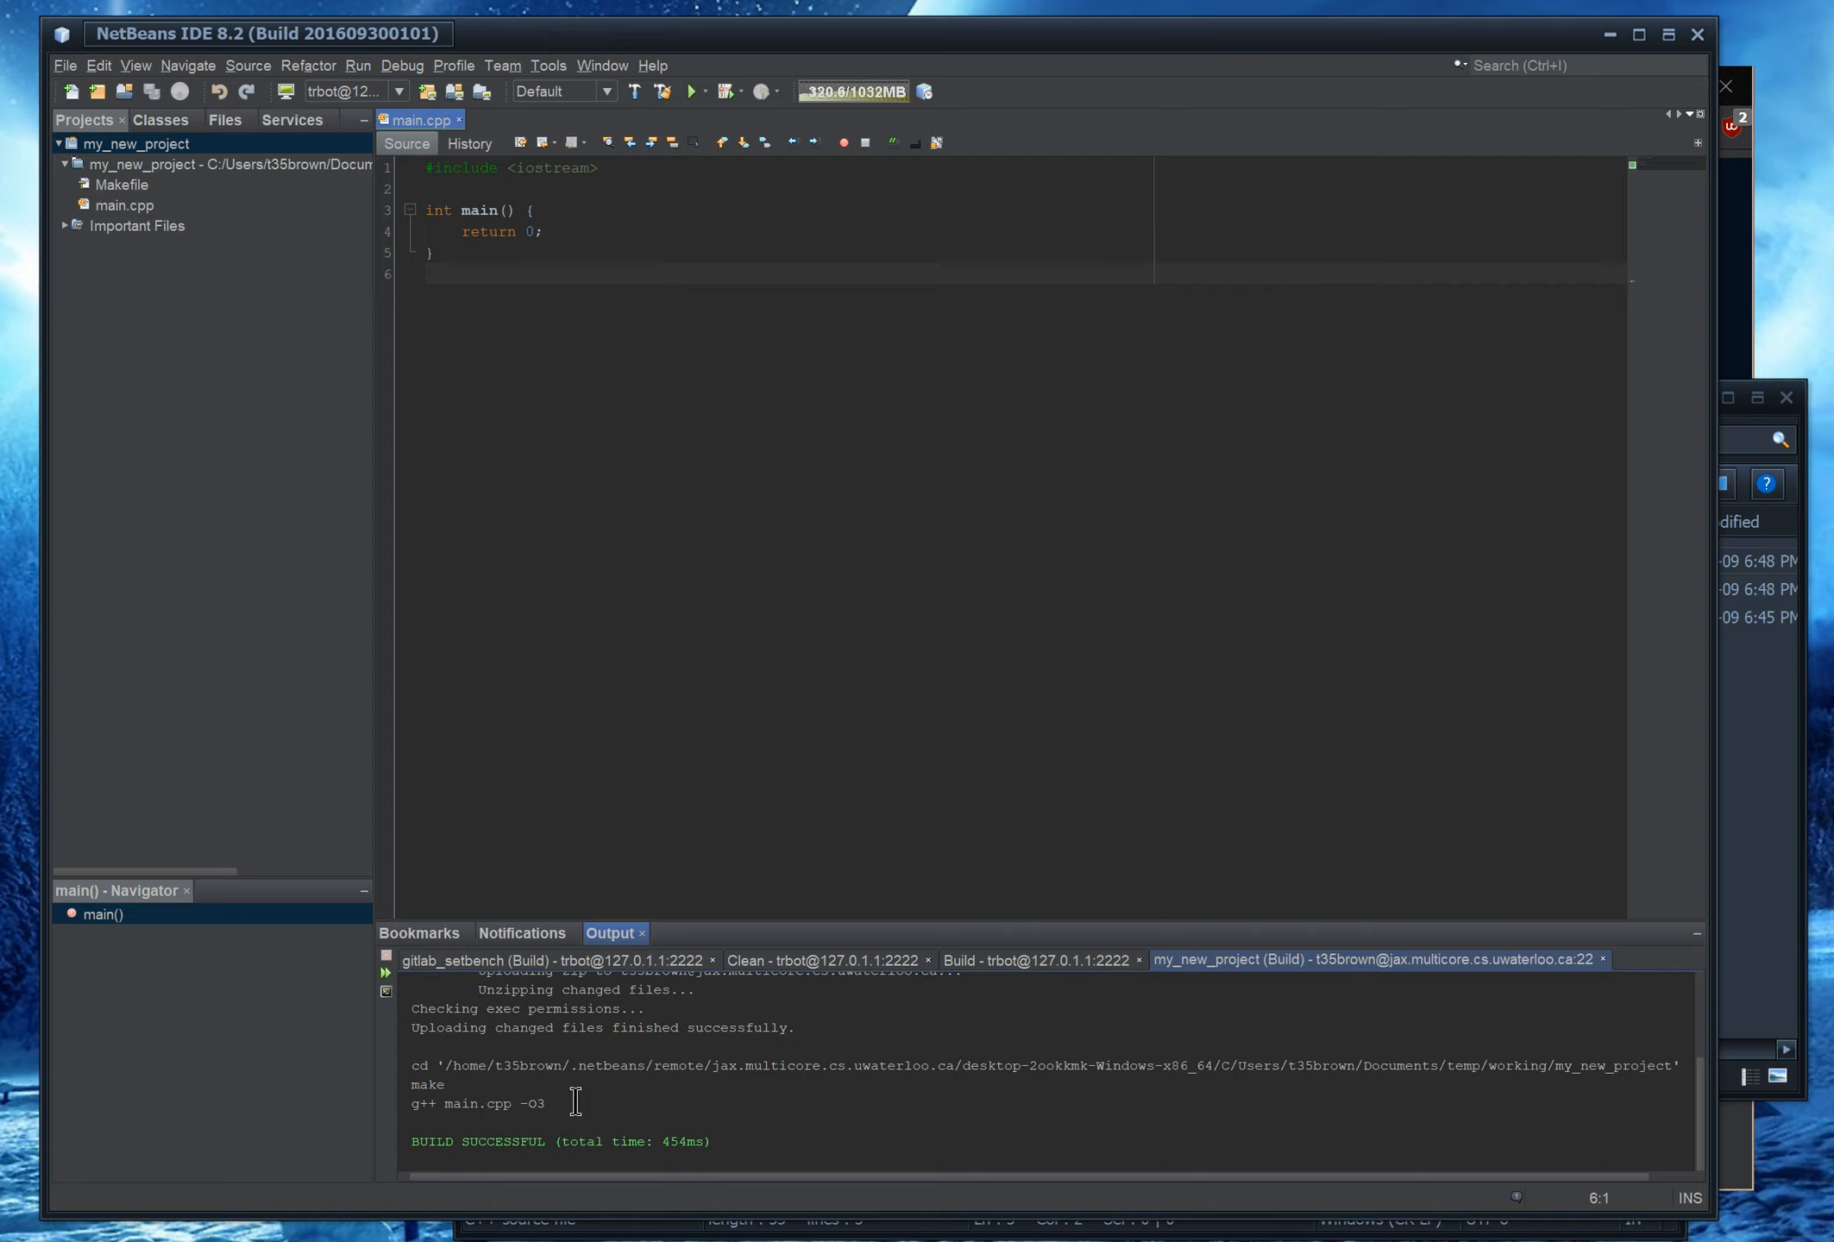
pyautogui.moveTo(744, 1155); pyautogui.dragTo(244, 834)
pyautogui.click(670, 1134)
pyautogui.scroll(-3, 725, 1132)
# Add the line using namespace std; below the iostream include in main.cpp
pyautogui.click(624, 210)
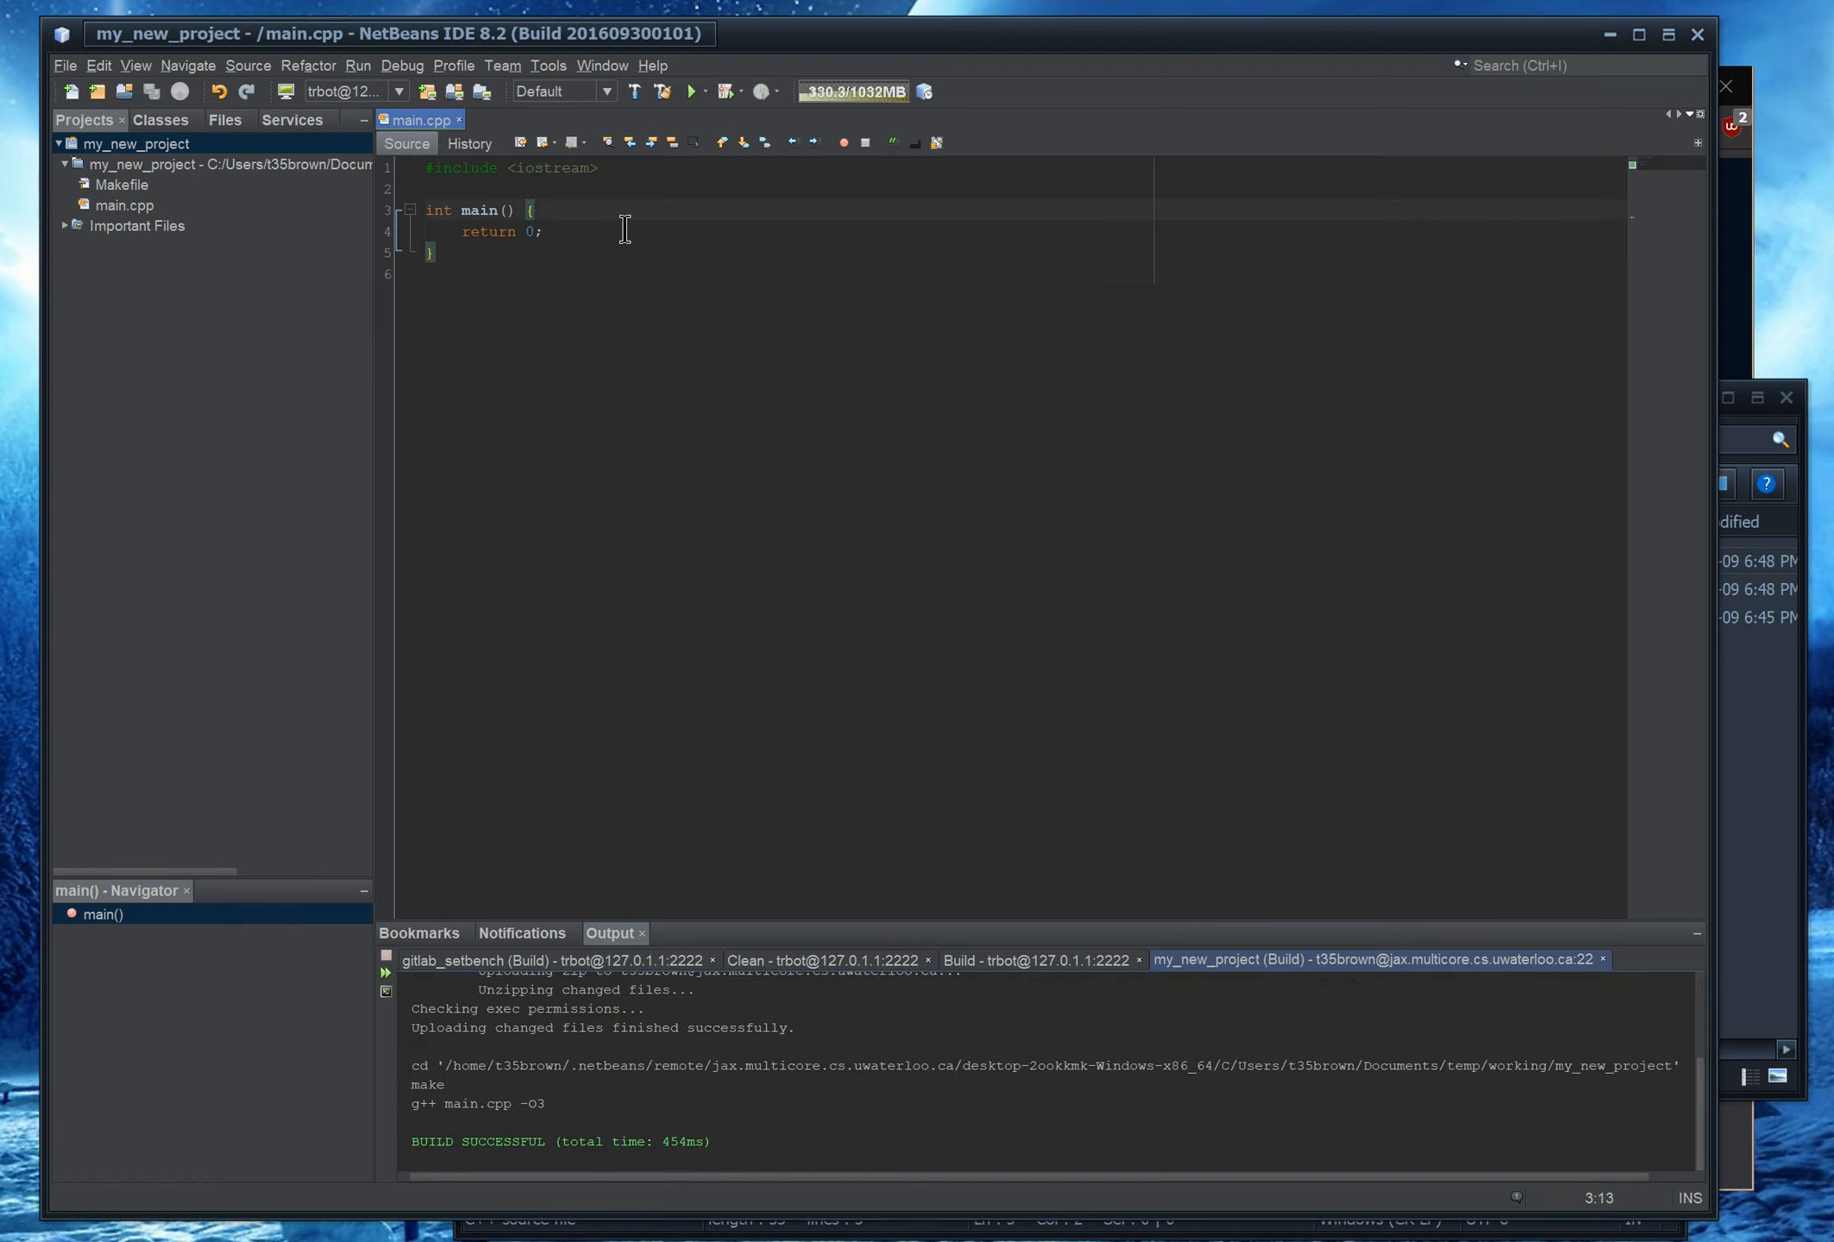
pyautogui.press('Up')
pyautogui.press('Return')
pyautogui.press('Up')
pyautogui.write('iu')
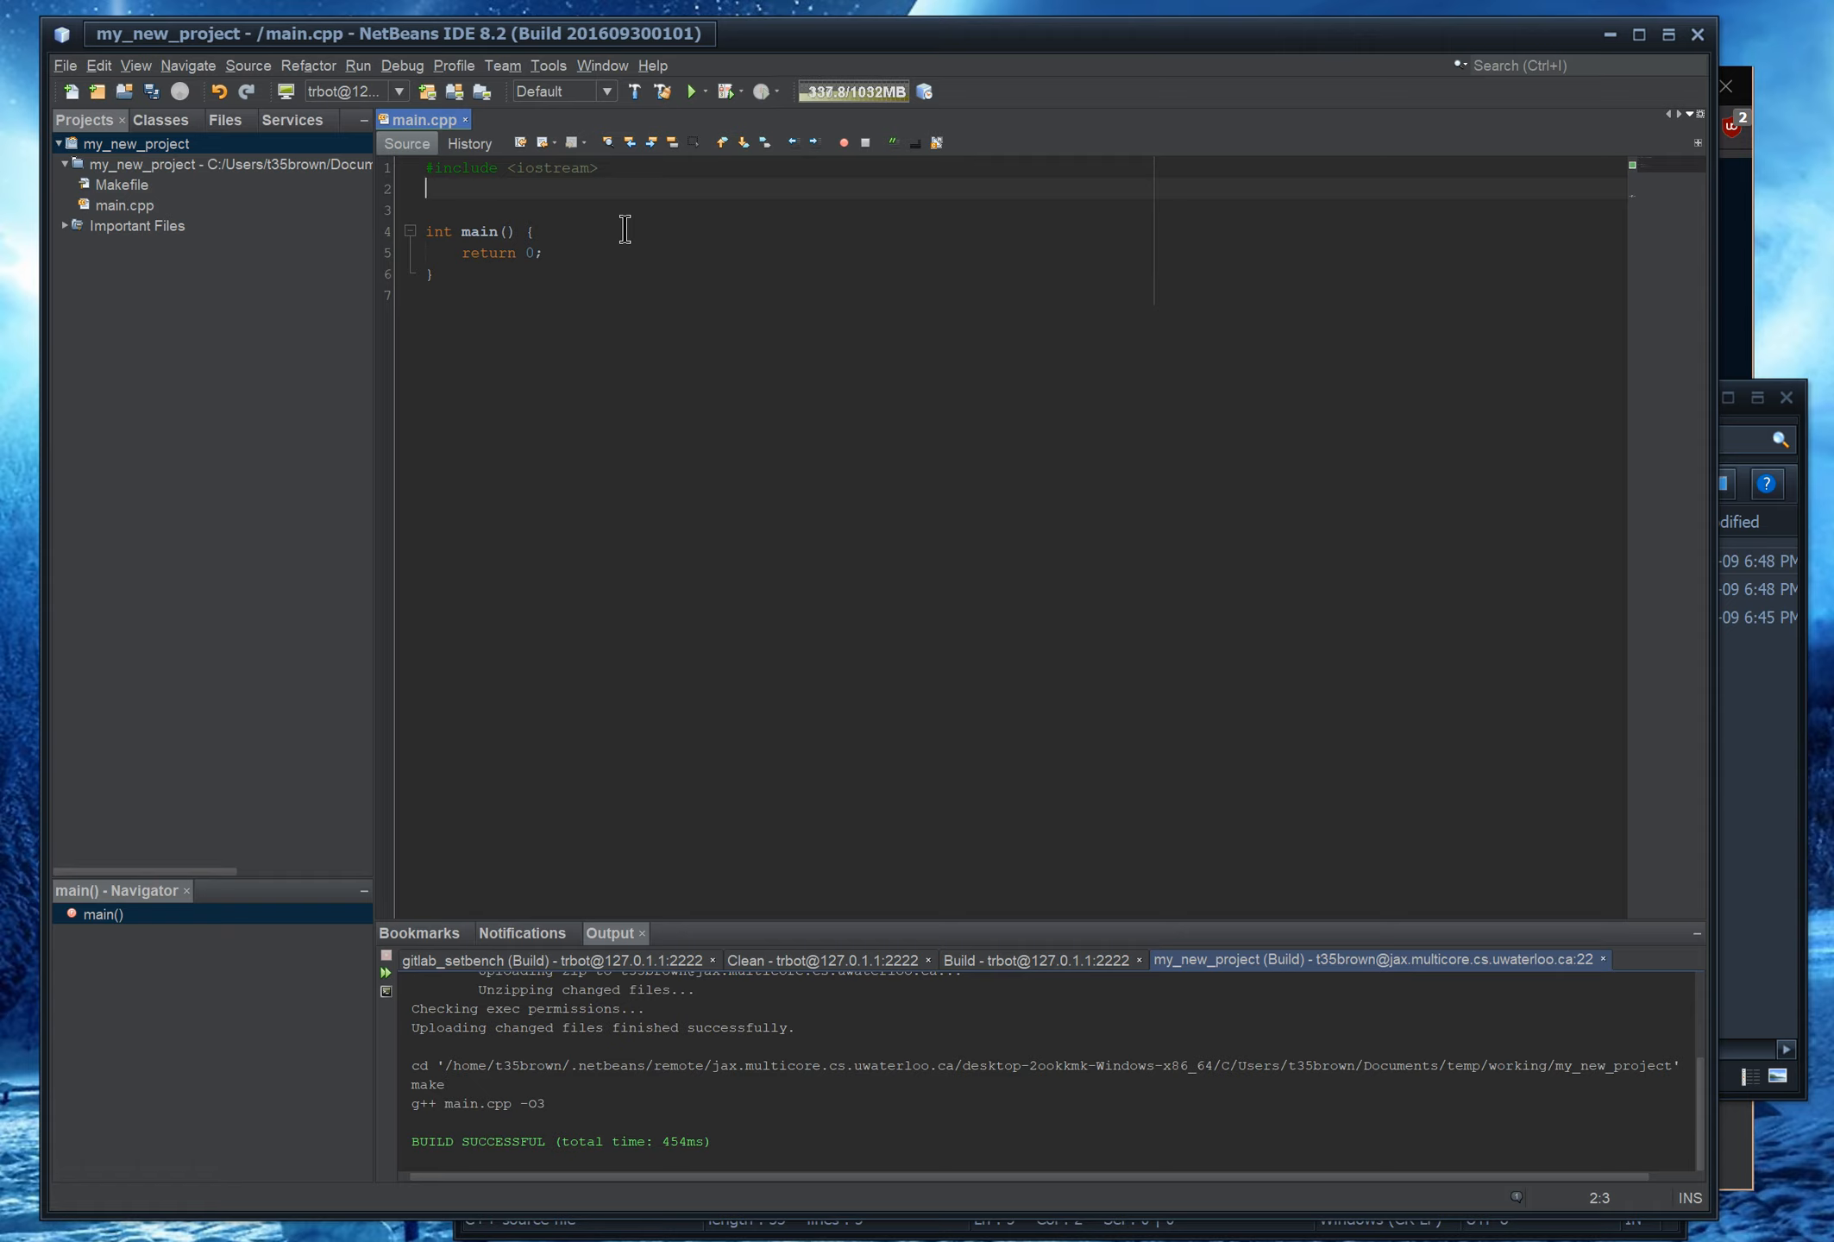
pyautogui.write('space std;')
# Insert cout<<"Hello world"<<endl; before the return statement in main() and save main.cpp
pyautogui.click(625, 228)
pyautogui.press('Return')
pyautogui.write('cout<<"Hello world"<<endl;')
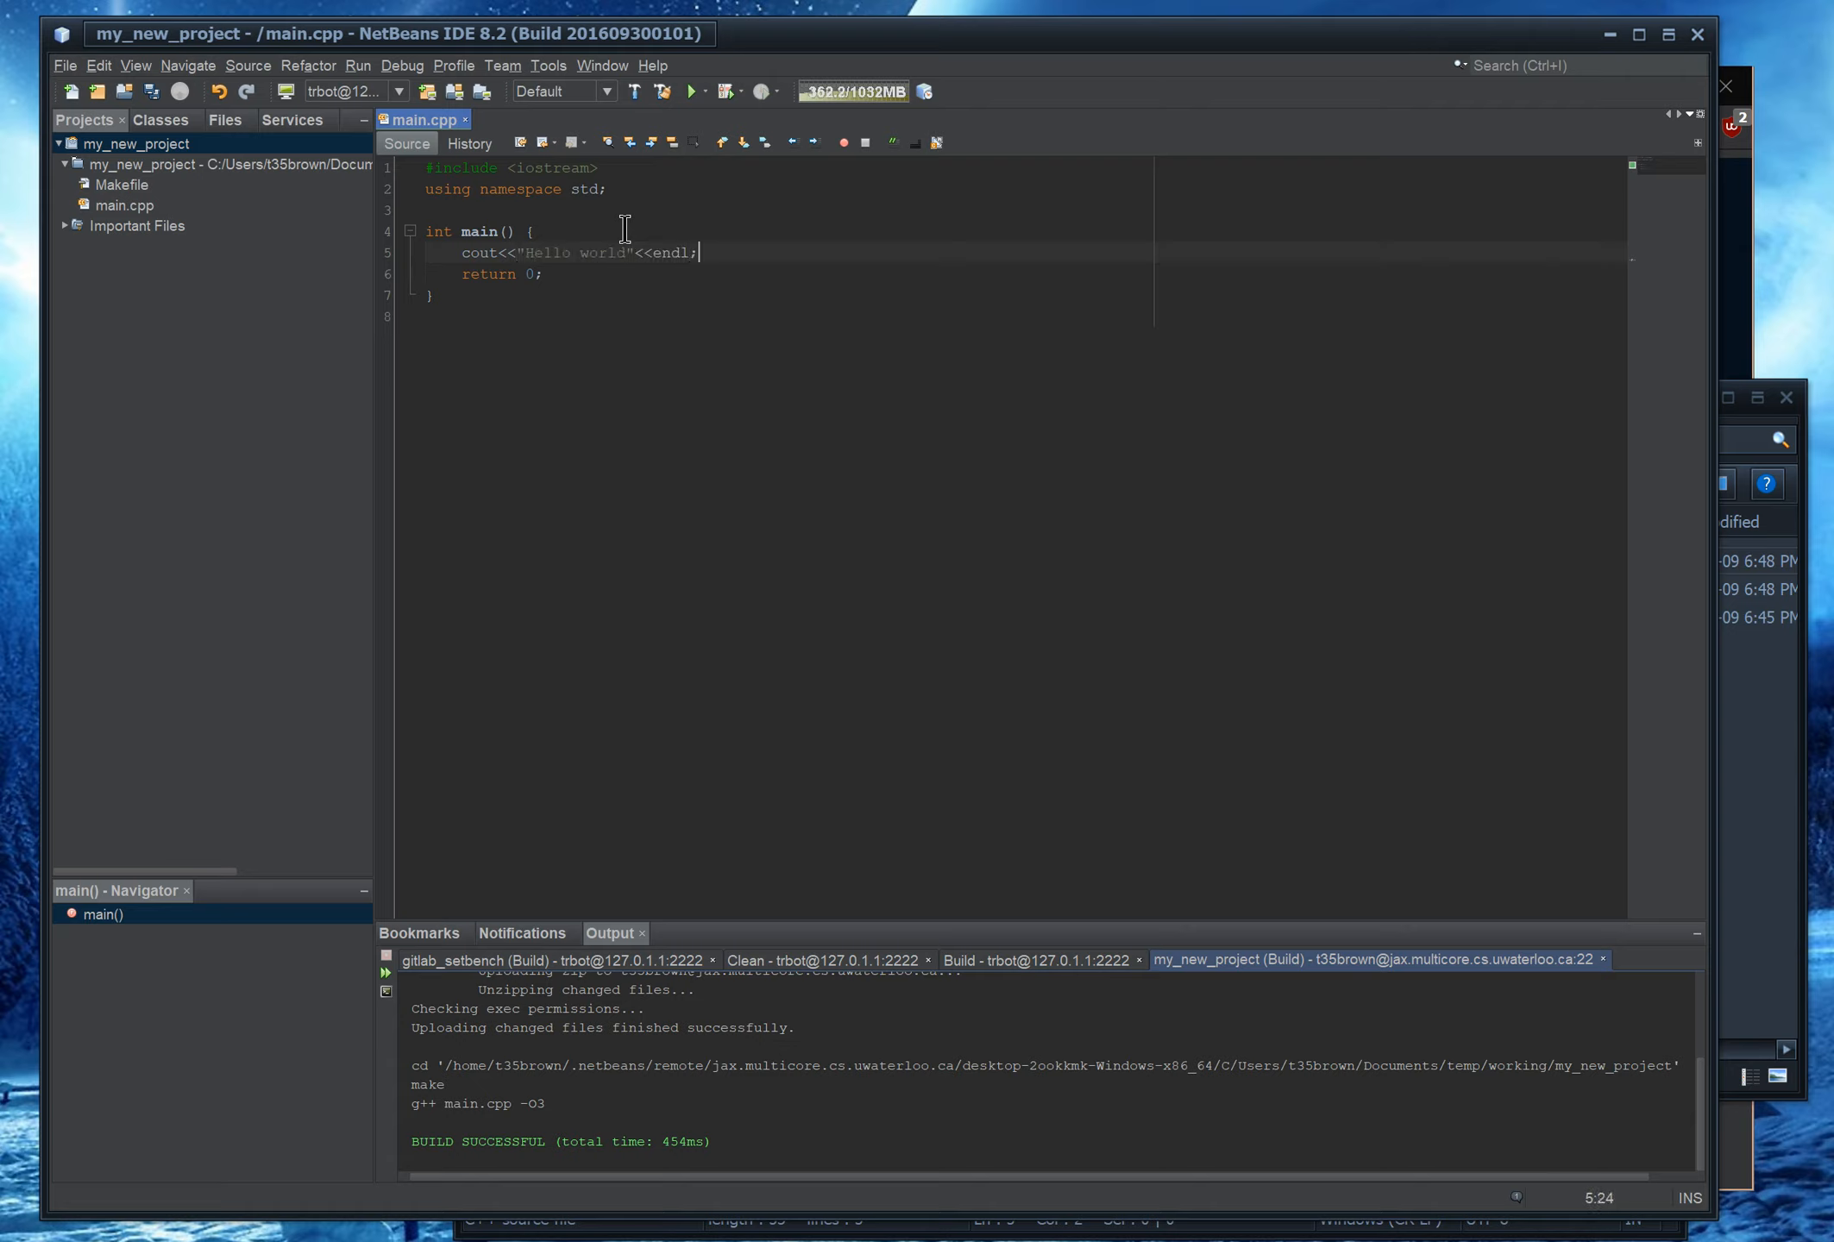
pyautogui.hotkey('ctrl', 's')
# Rebuild my_new_project on the jax.multicore host and examine the changed-file upload and make lines in its output
pyautogui.press('F11')
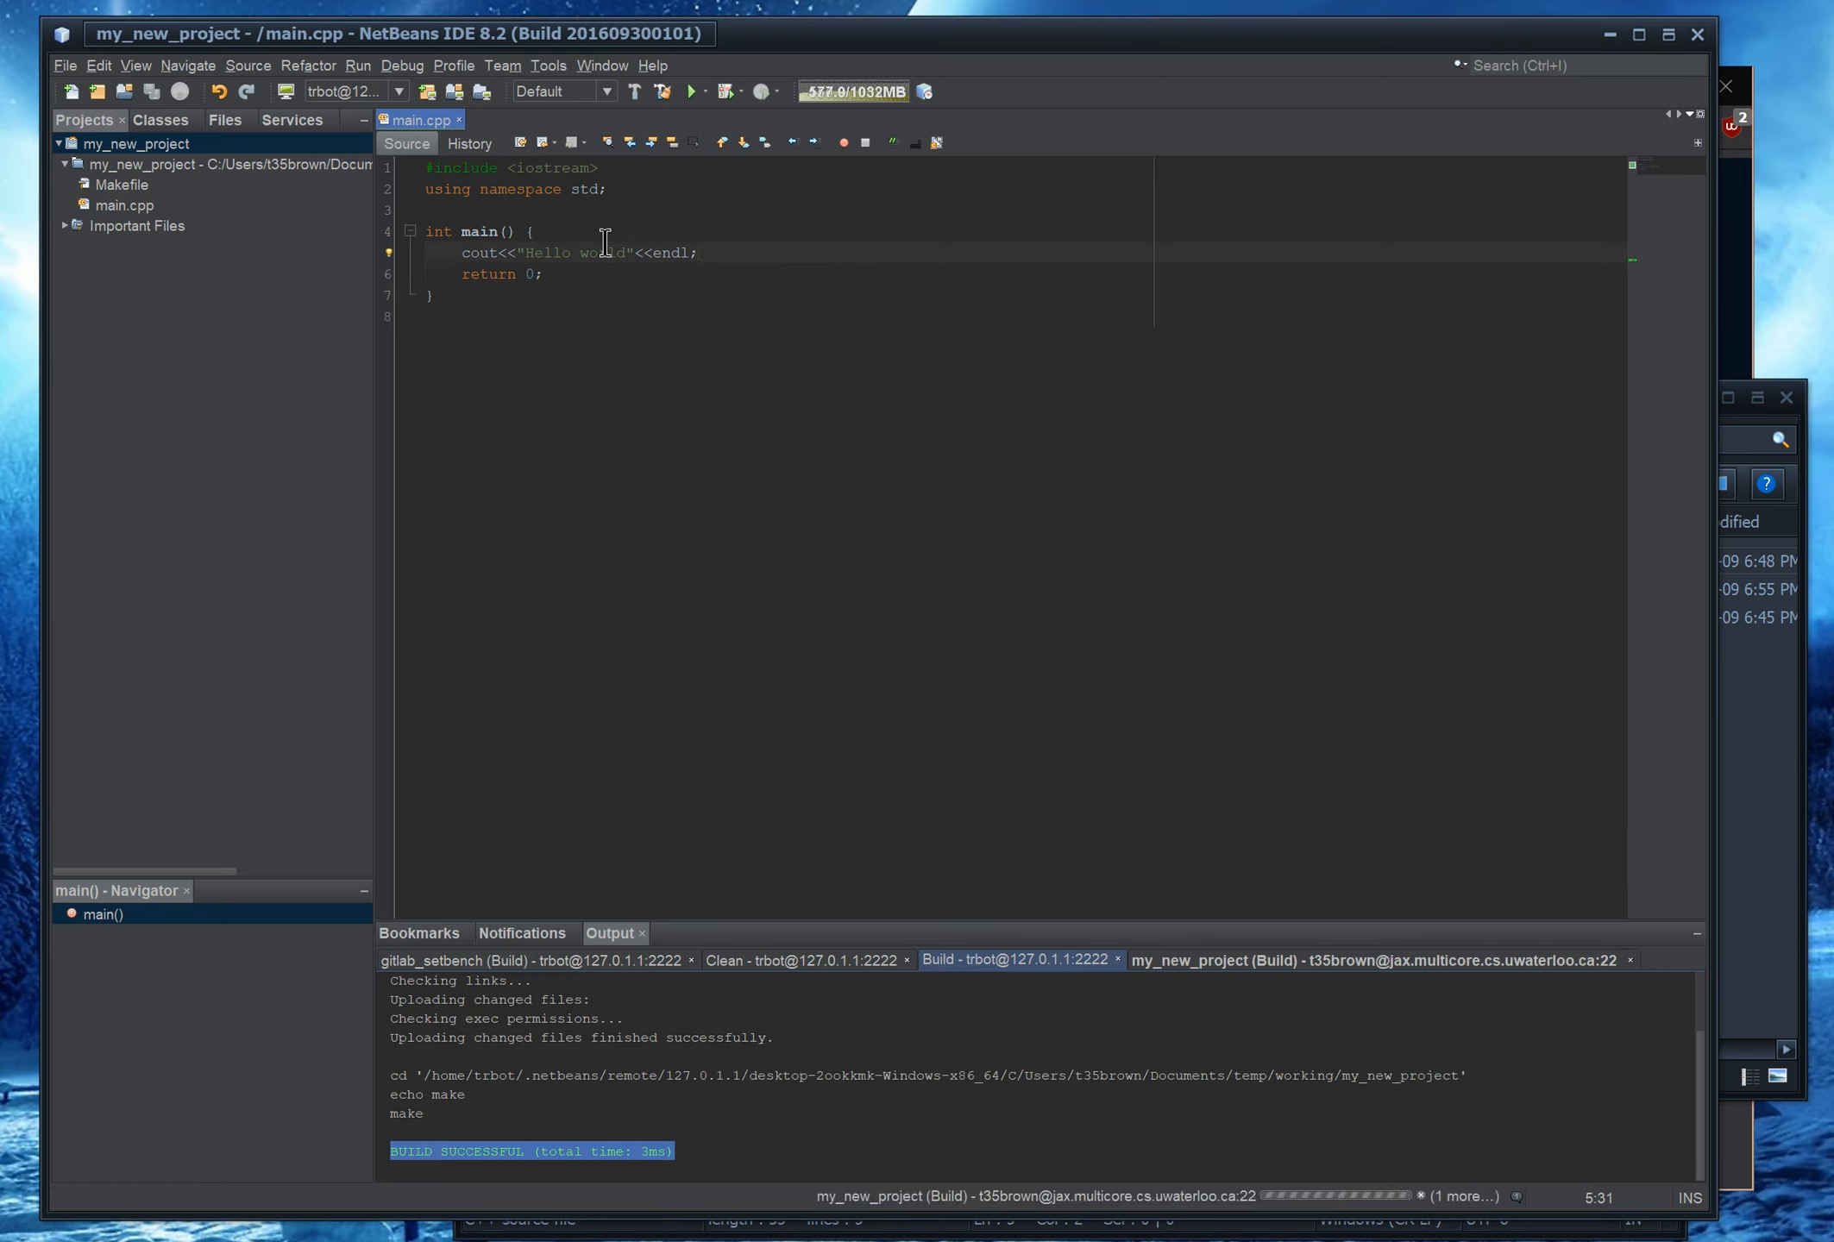
pyautogui.click(1242, 963)
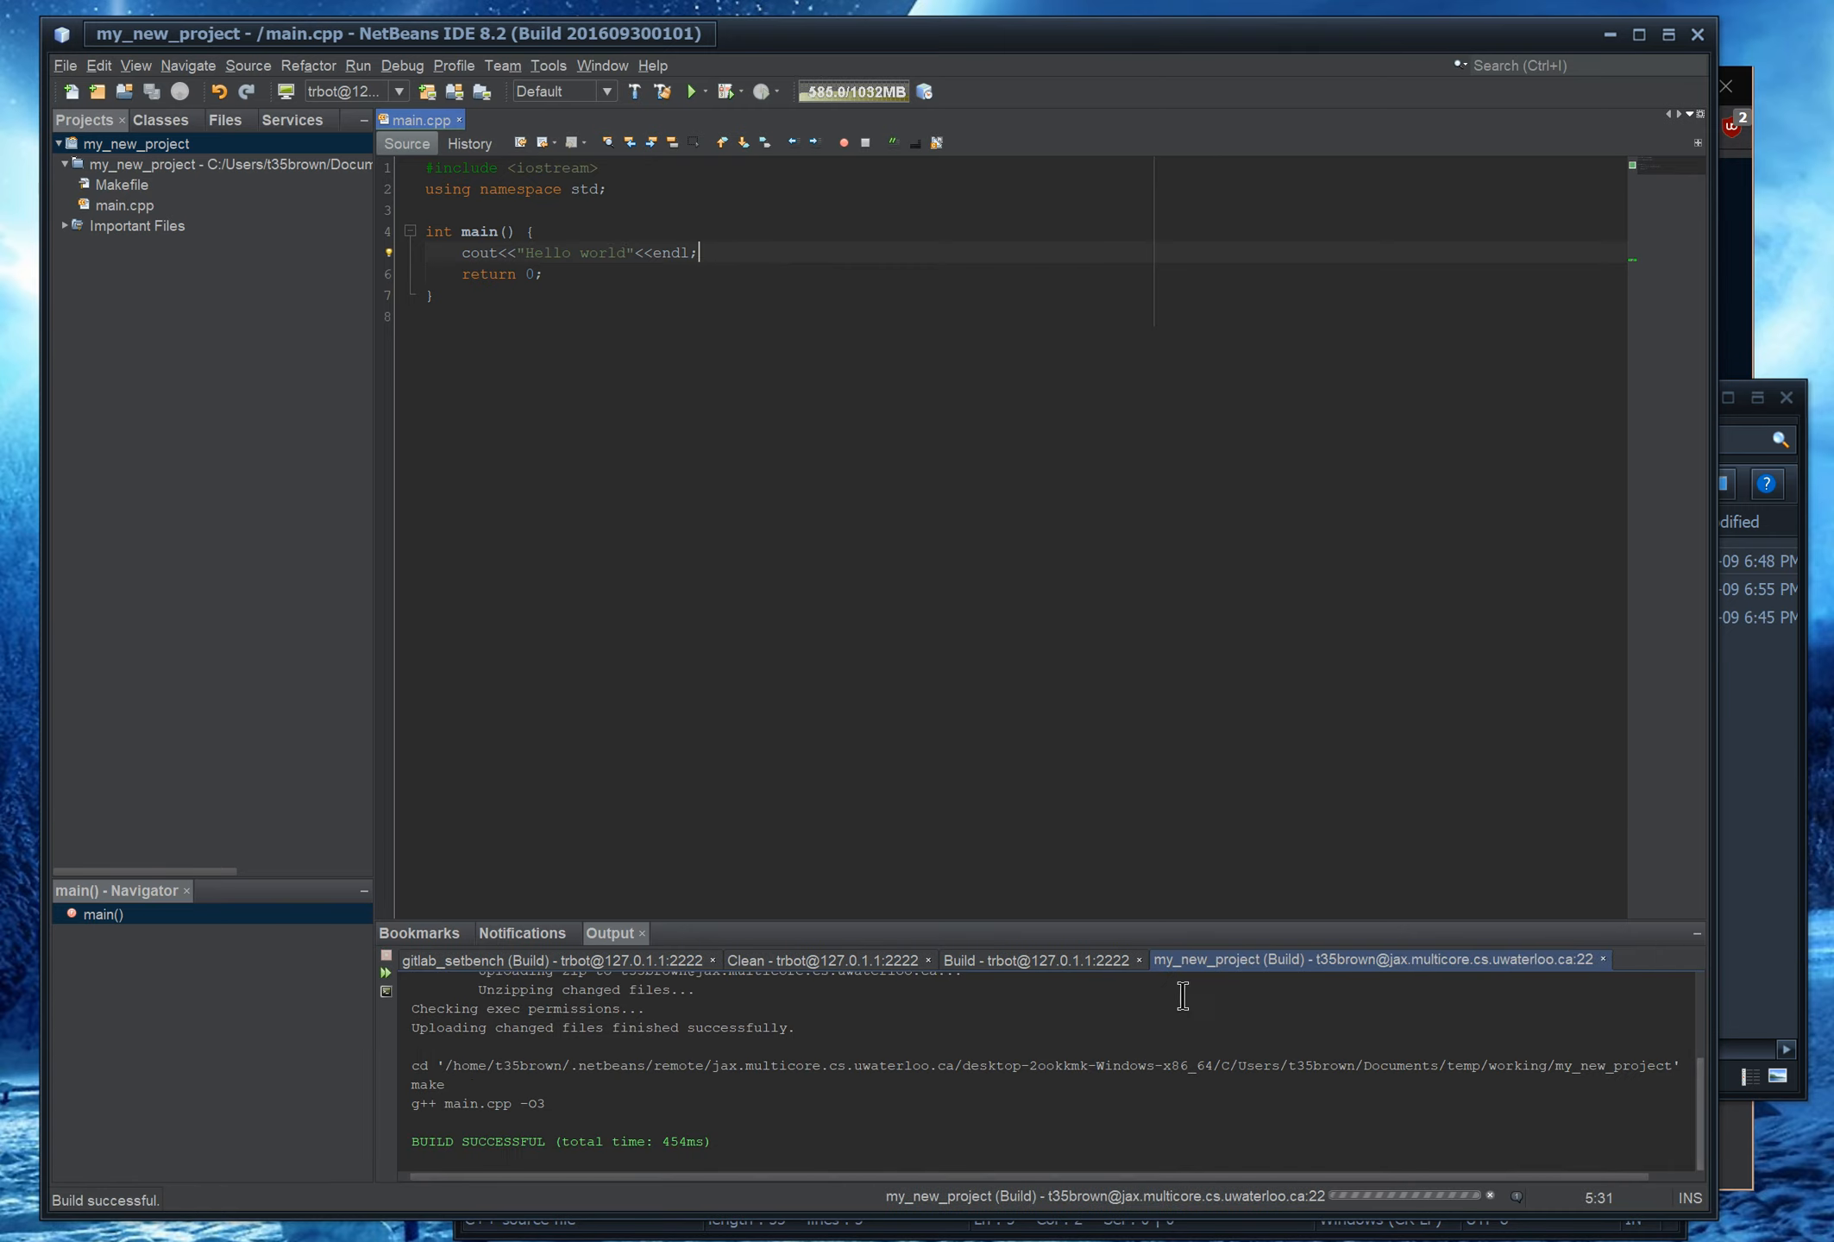
pyautogui.scroll(2, 642, 1045)
pyautogui.moveTo(506, 1065); pyautogui.dragTo(692, 1065)
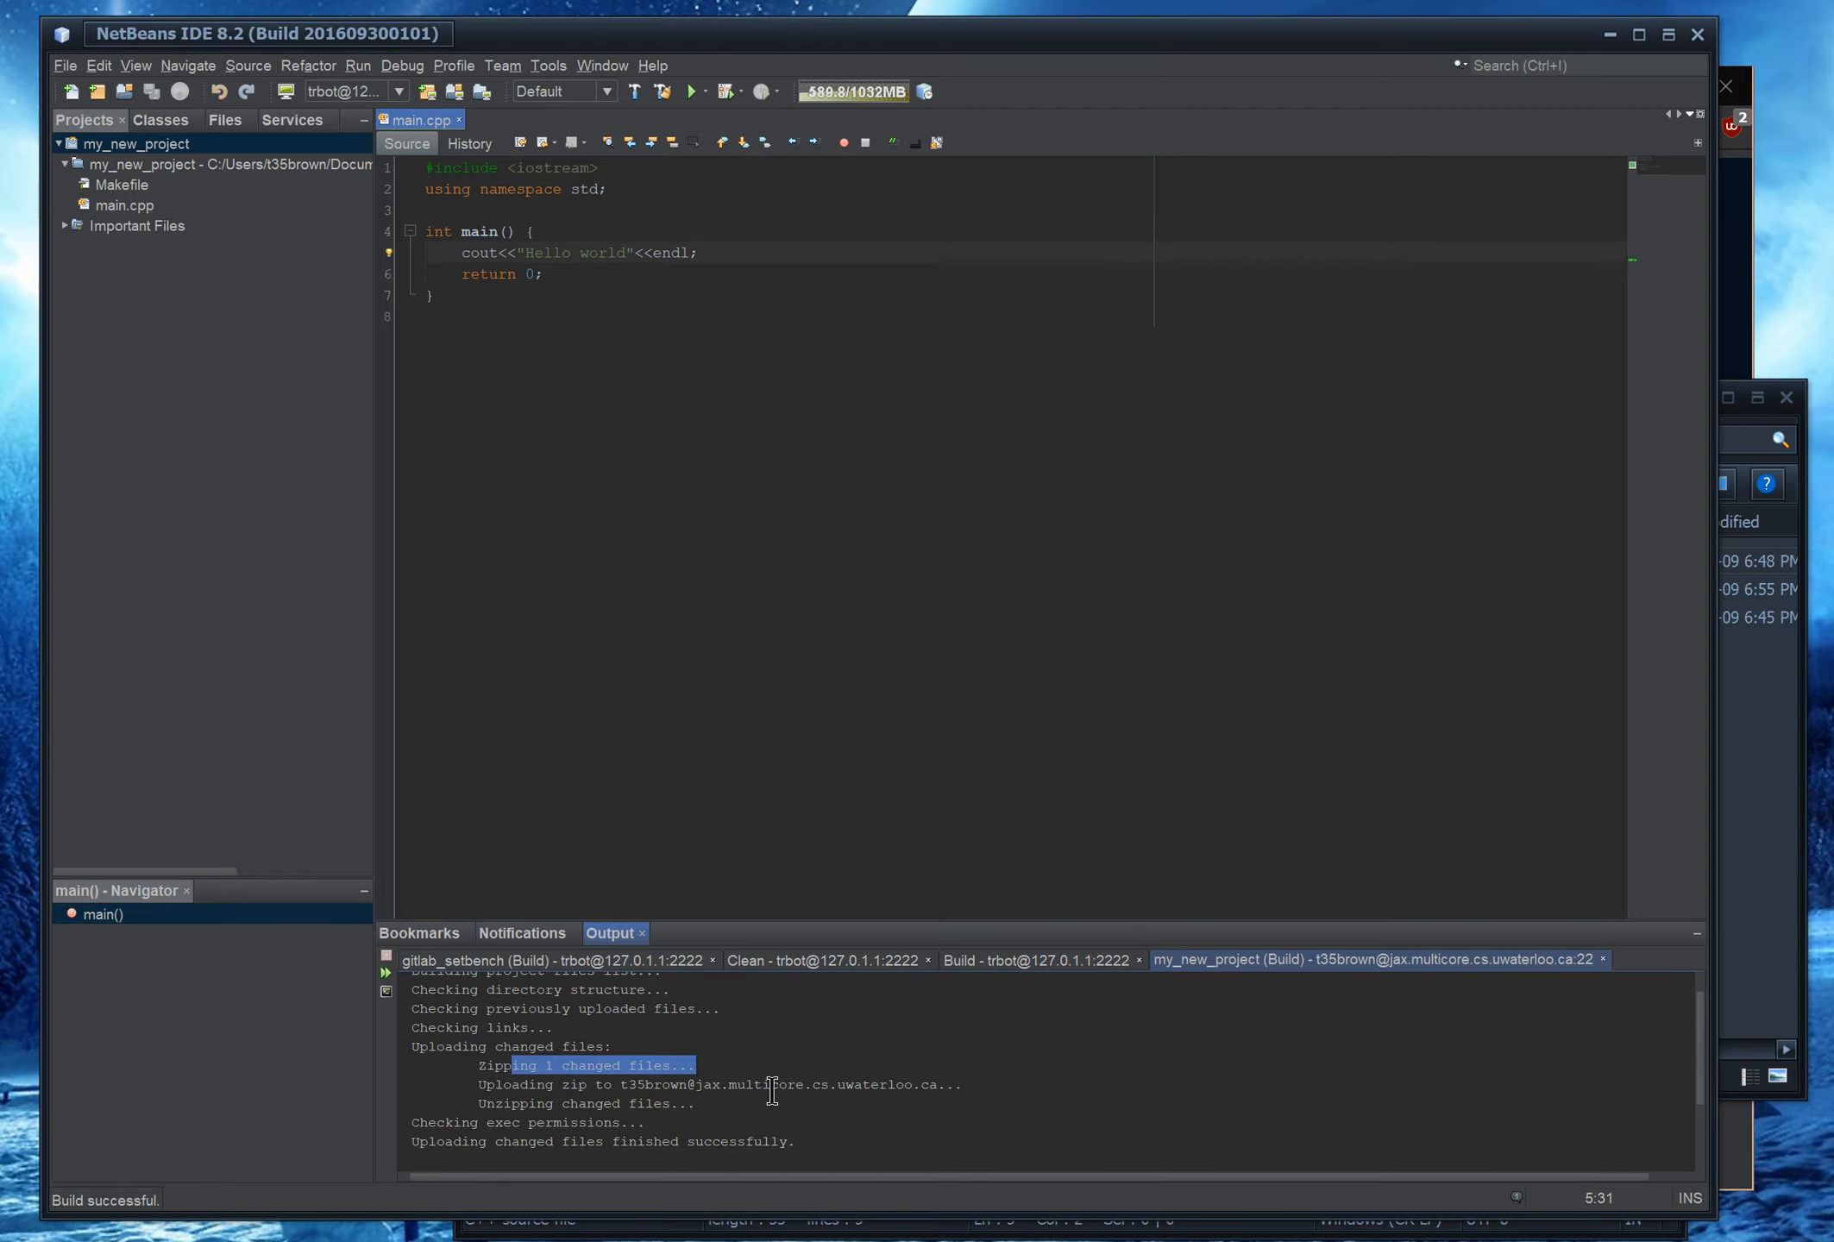
pyautogui.scroll(-2, 759, 1090)
pyautogui.moveTo(416, 1046); pyautogui.dragTo(850, 1157)
pyautogui.click(844, 1156)
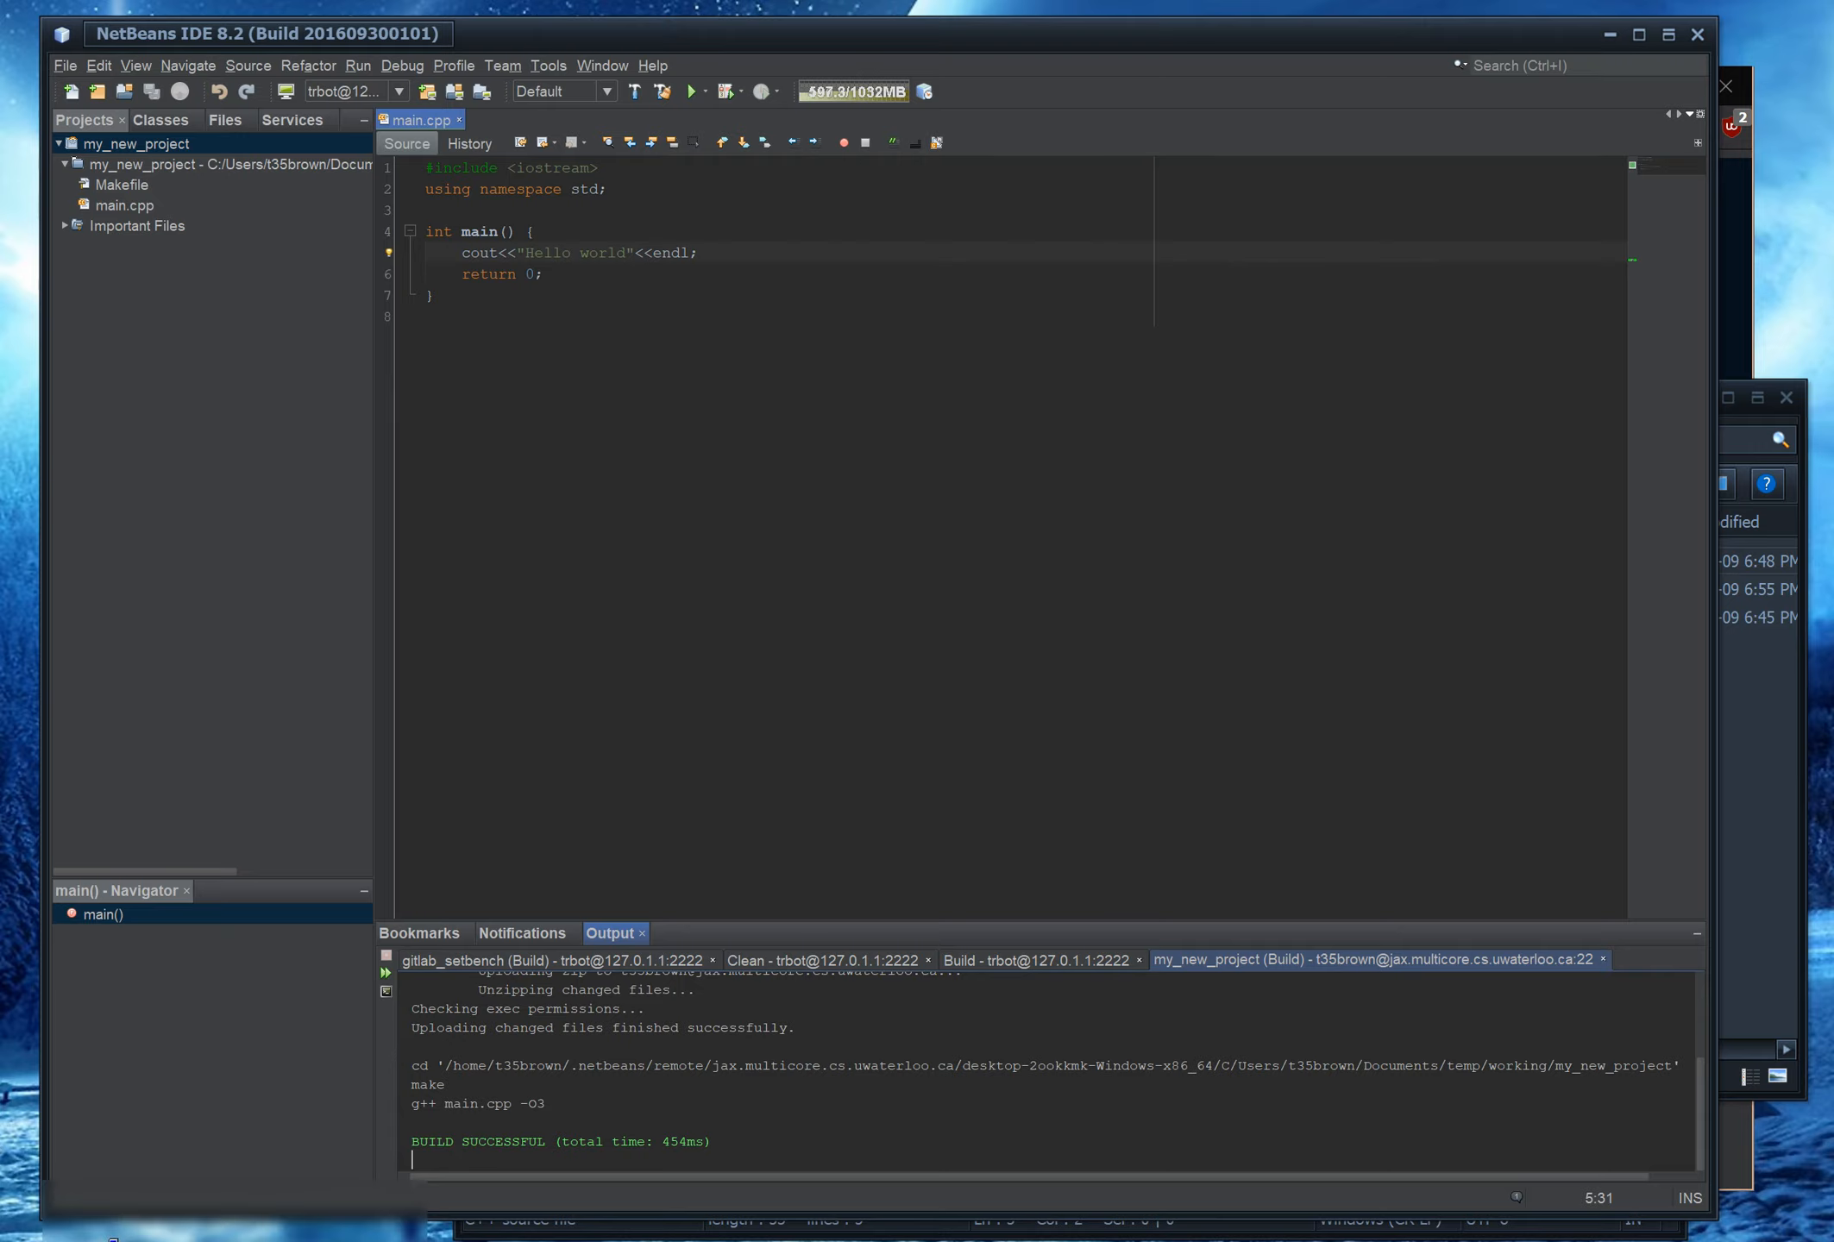
# Open the saved jax session in PuTTY and move its terminal window fully into view
pyautogui.rightClick(113, 1240)
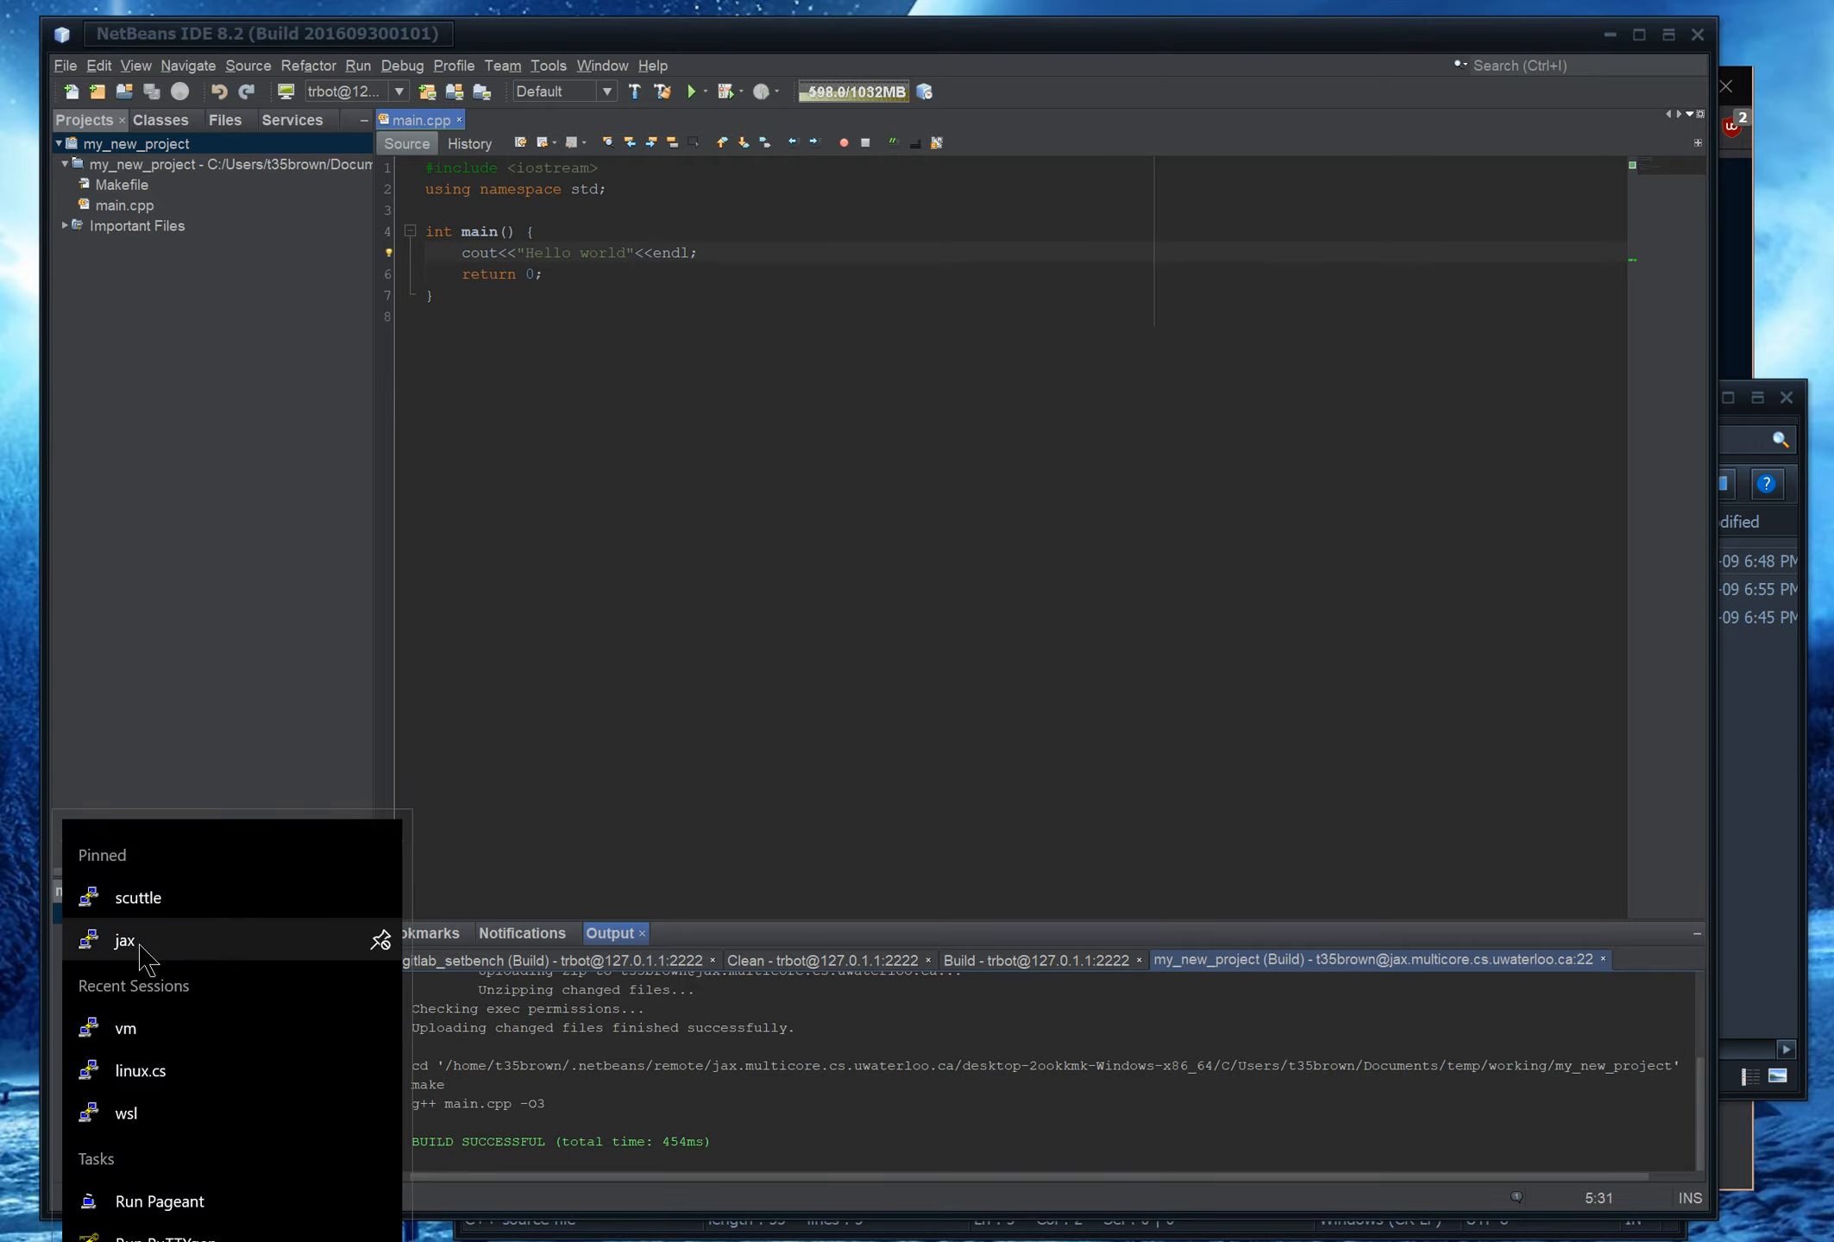
pyautogui.click(125, 940)
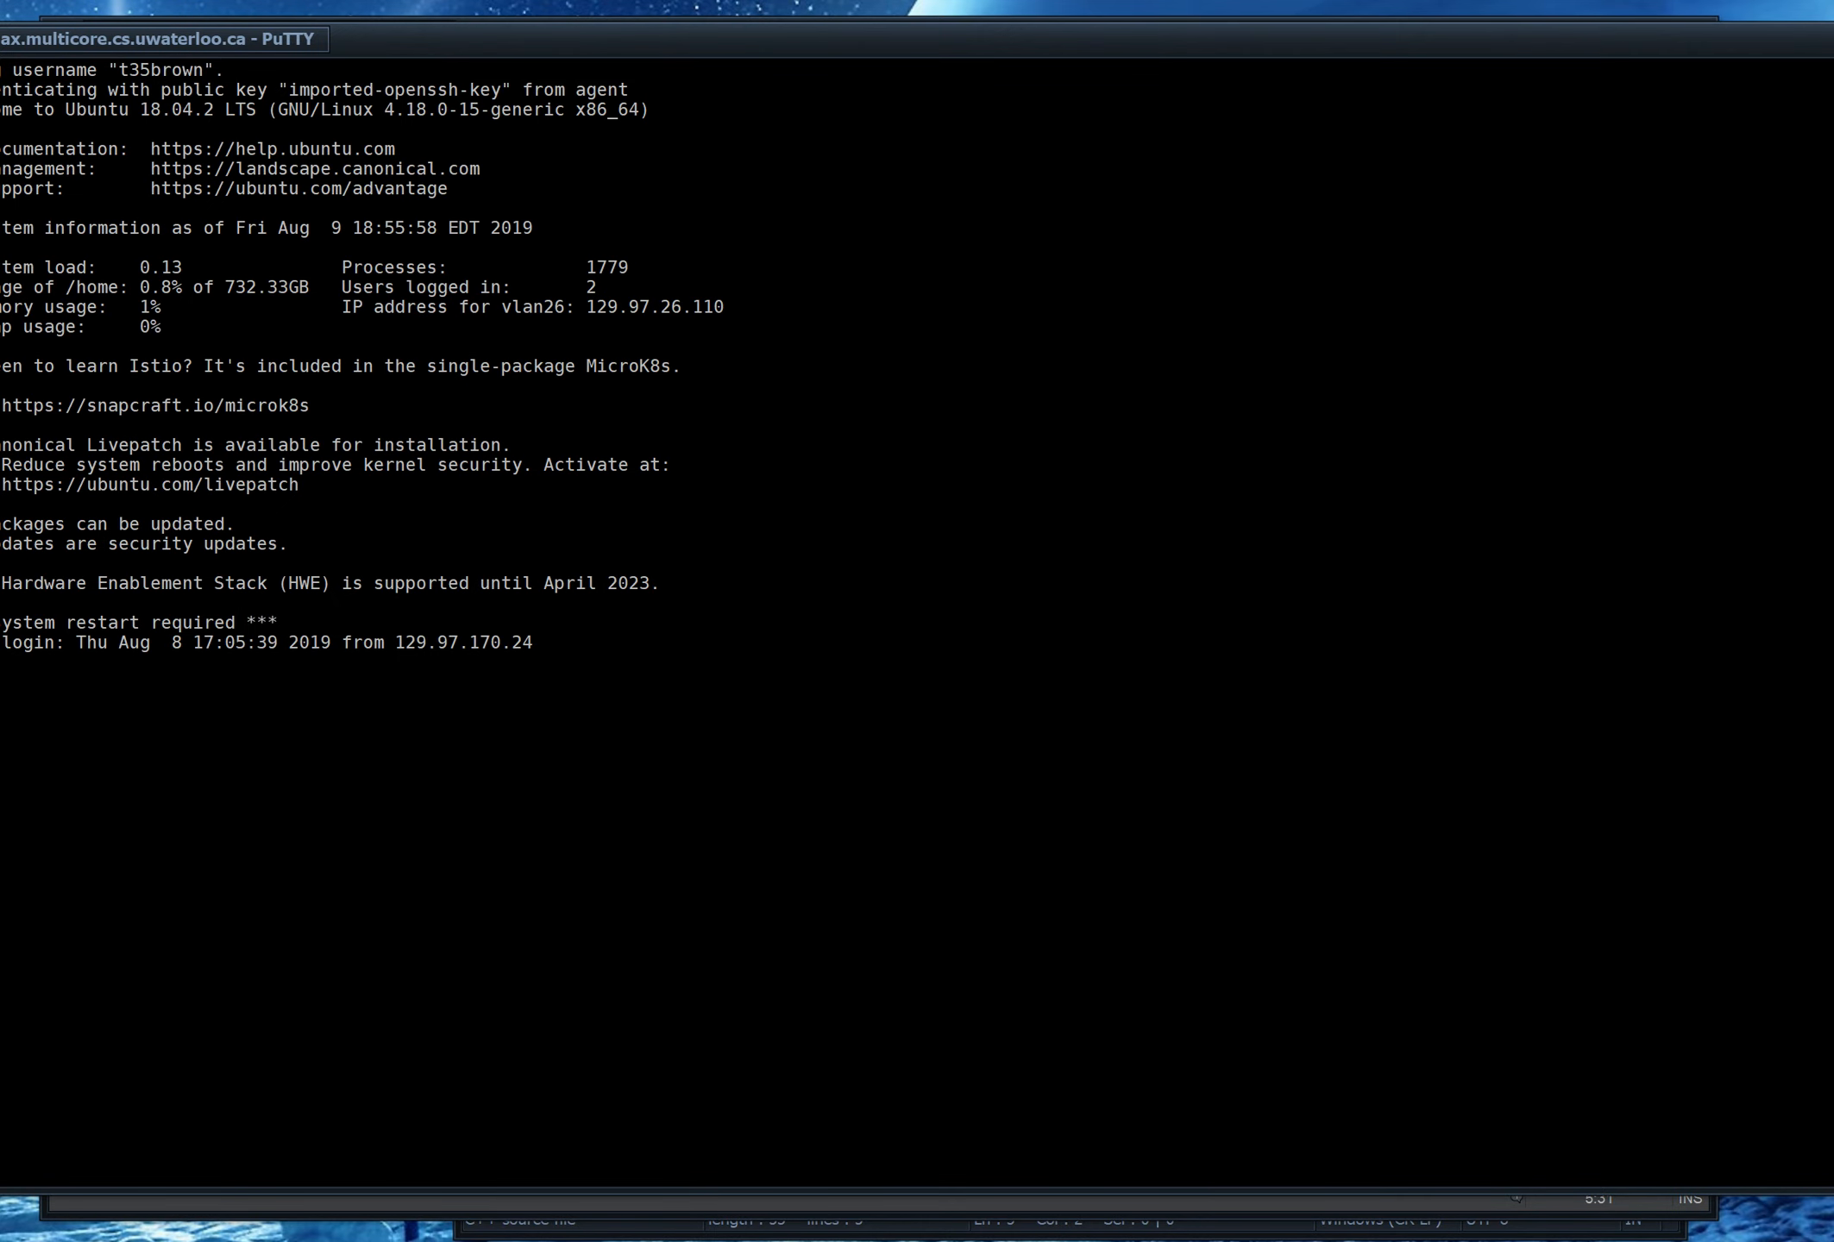
pyautogui.moveTo(149, 37); pyautogui.dragTo(512, 109)
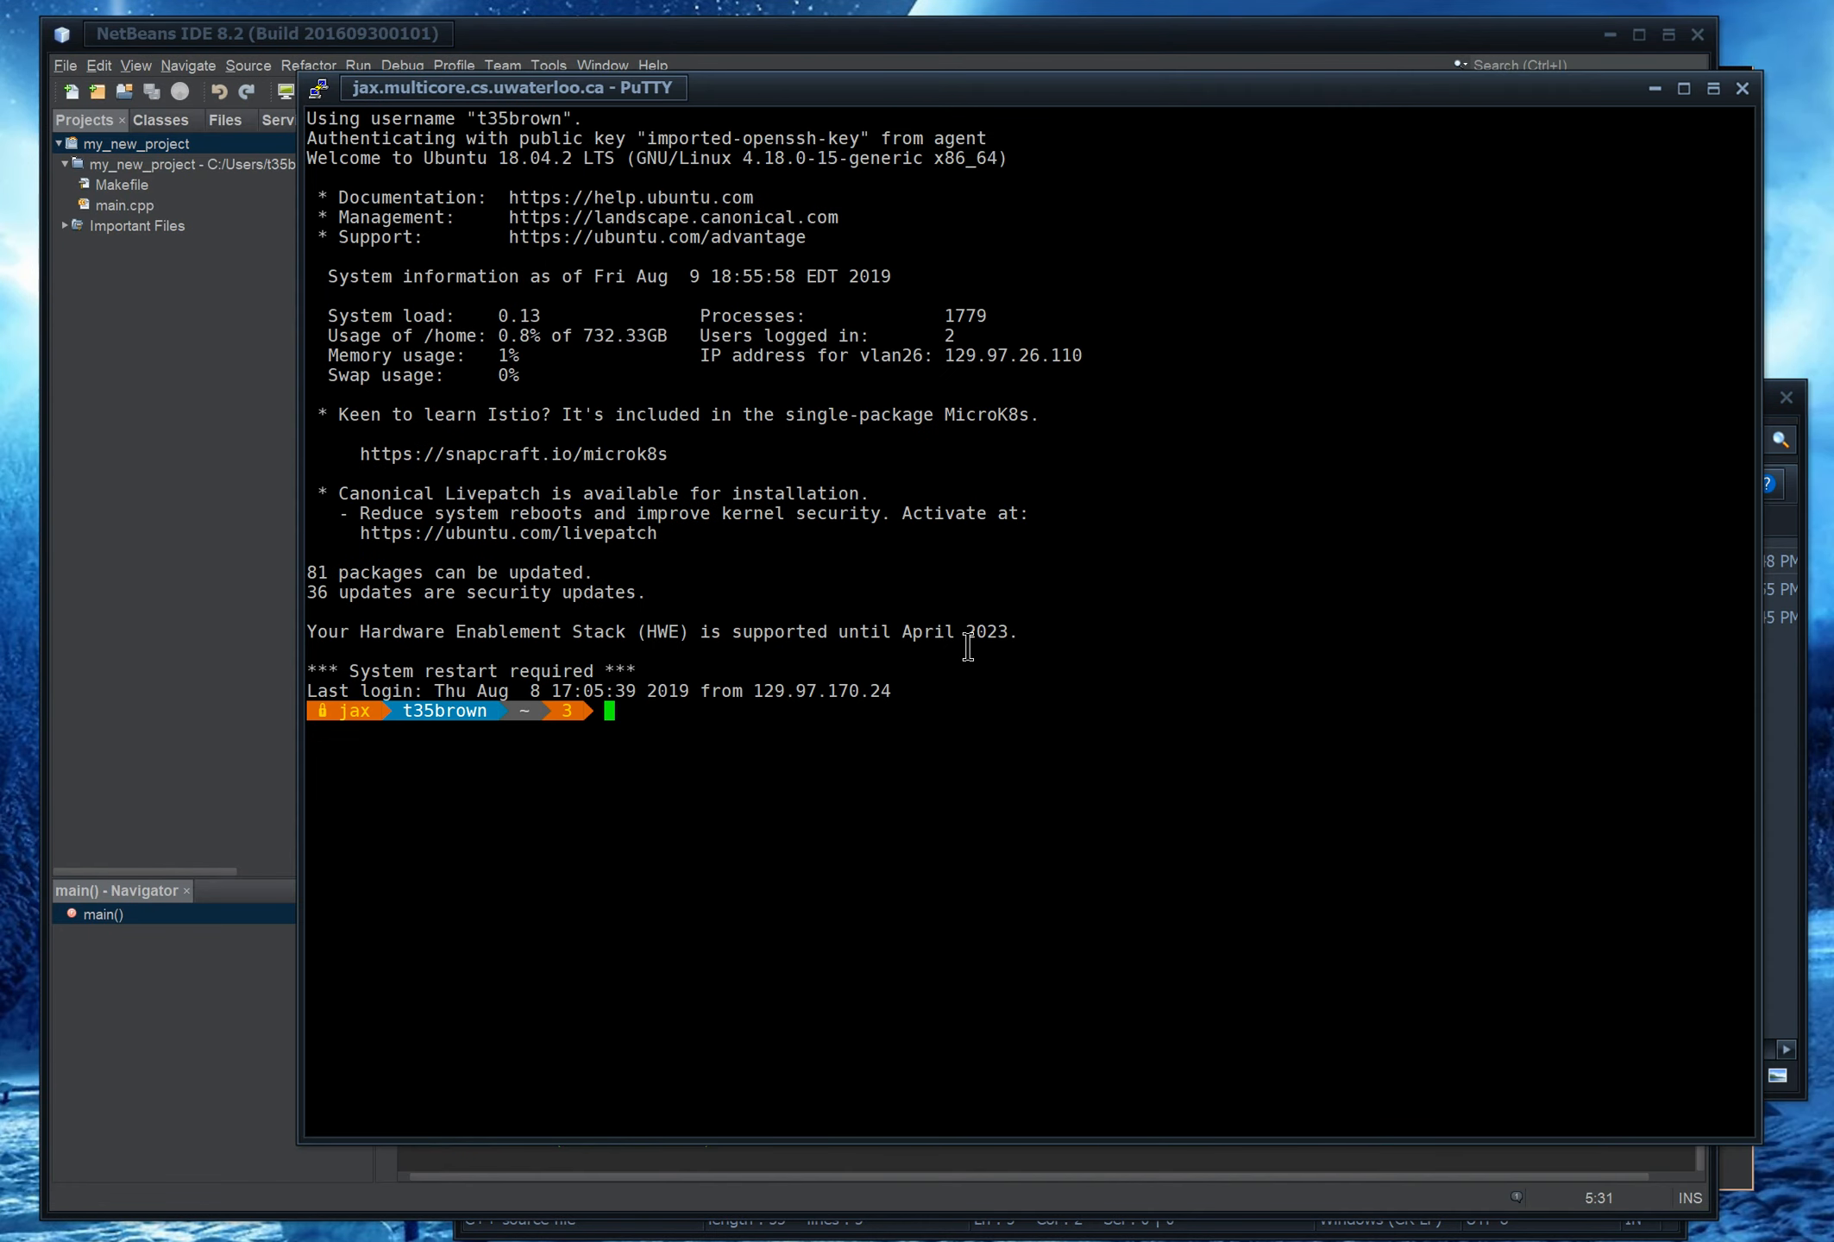
# Following the remote path in the NetBeans build output, begin a cd command in PuTTY from .netbeans/remote through the desktop-2ookkmk-Windows-x86_64 folder to the user's Documents folder
pyautogui.click(289, 584)
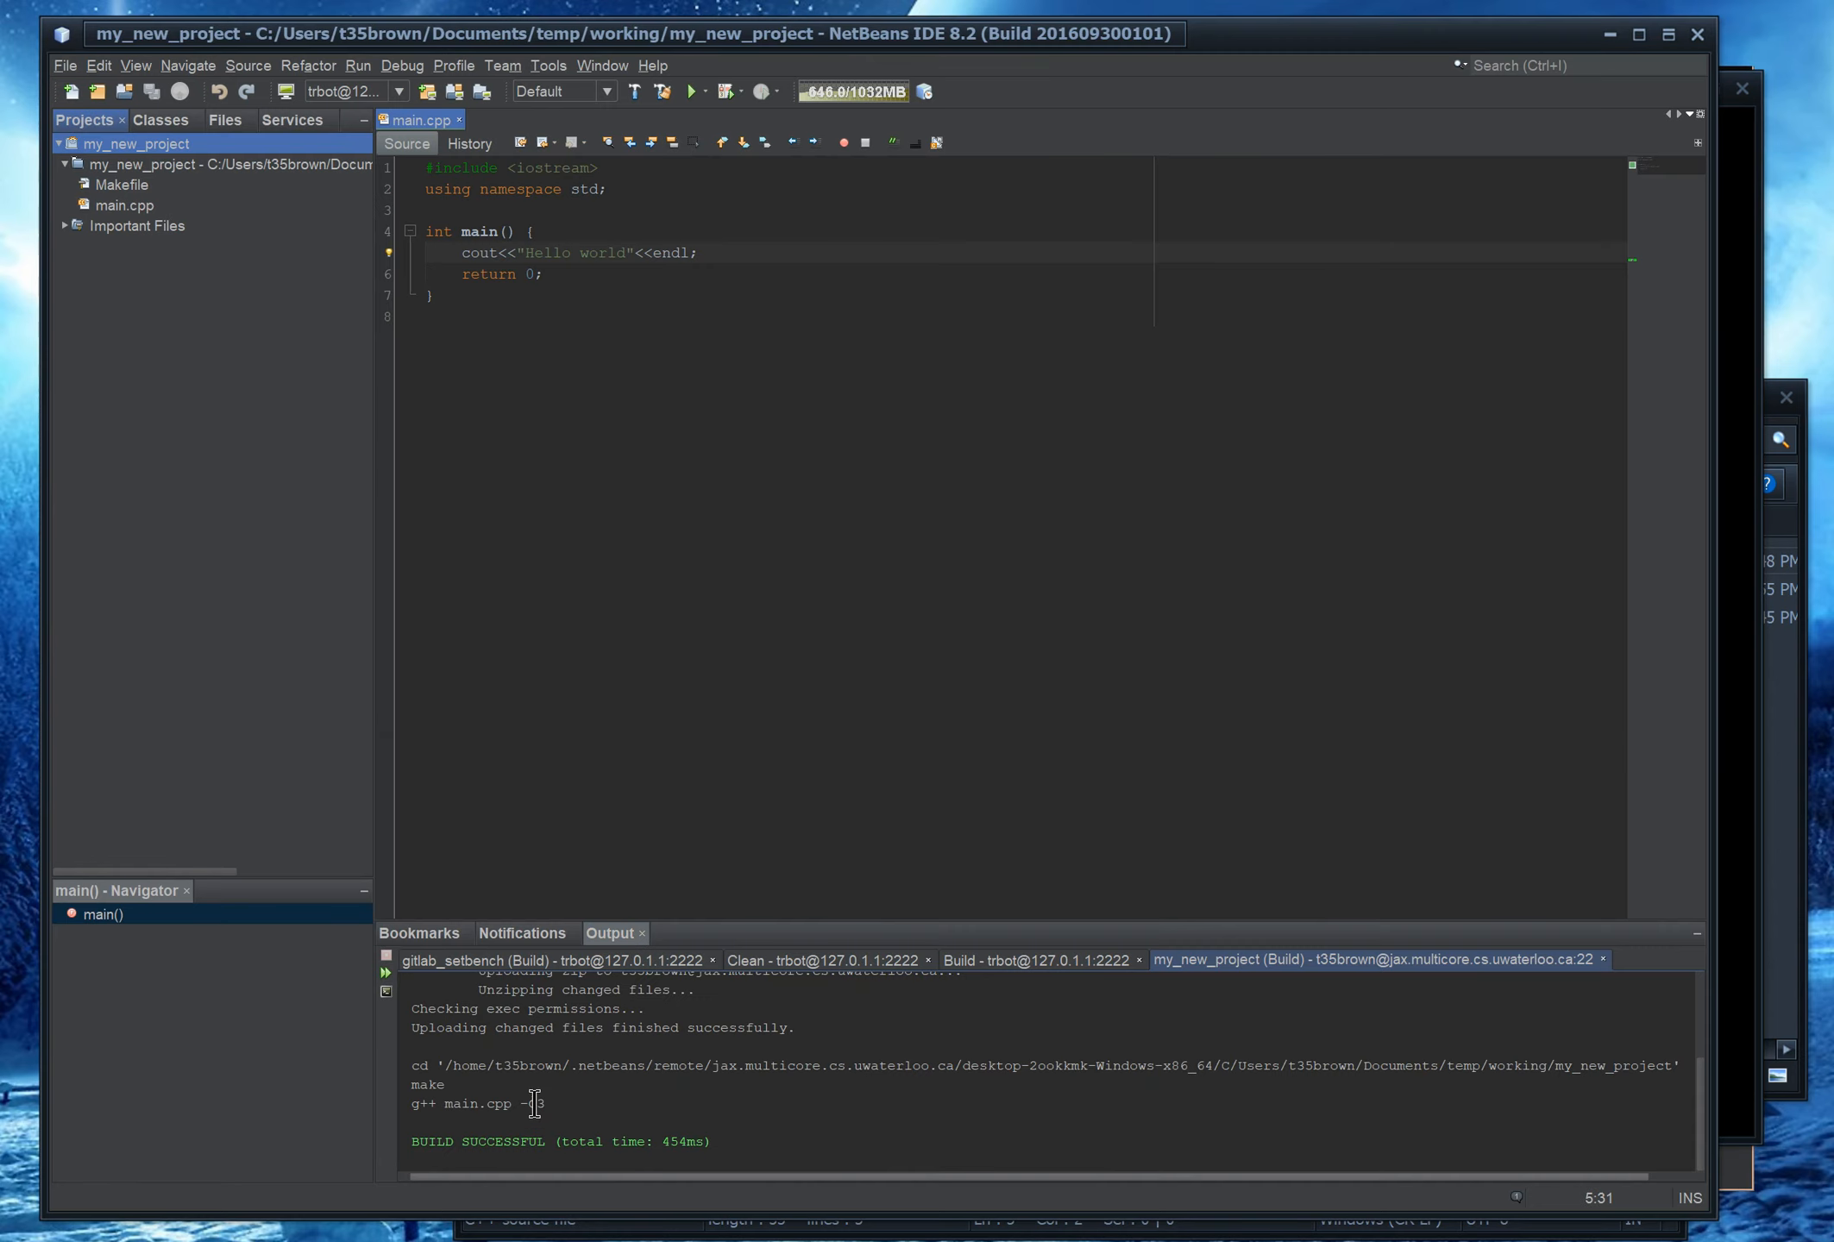
pyautogui.moveTo(570, 1066); pyautogui.dragTo(644, 1066)
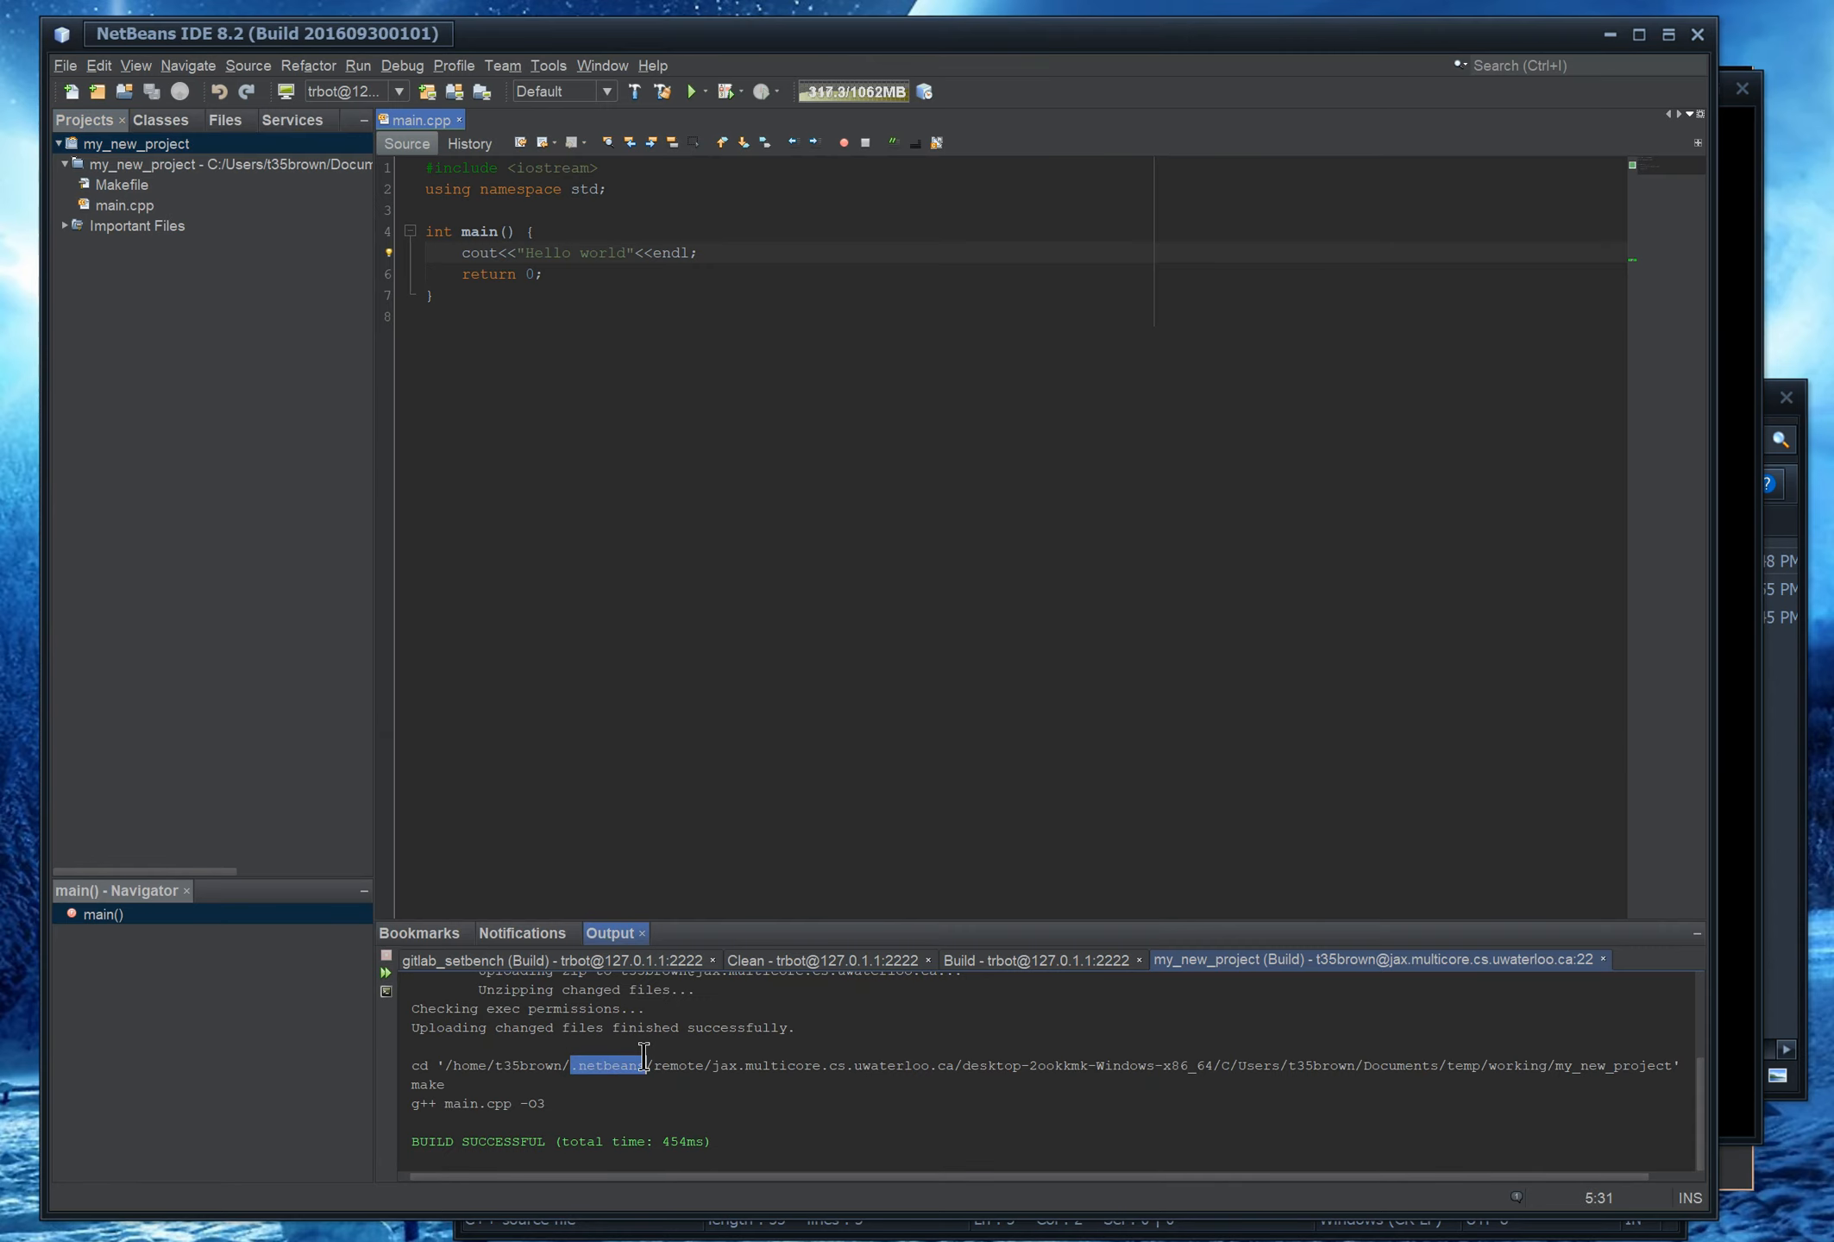
pyautogui.hotkey('alt', 'Tab')
pyautogui.write('cd .')
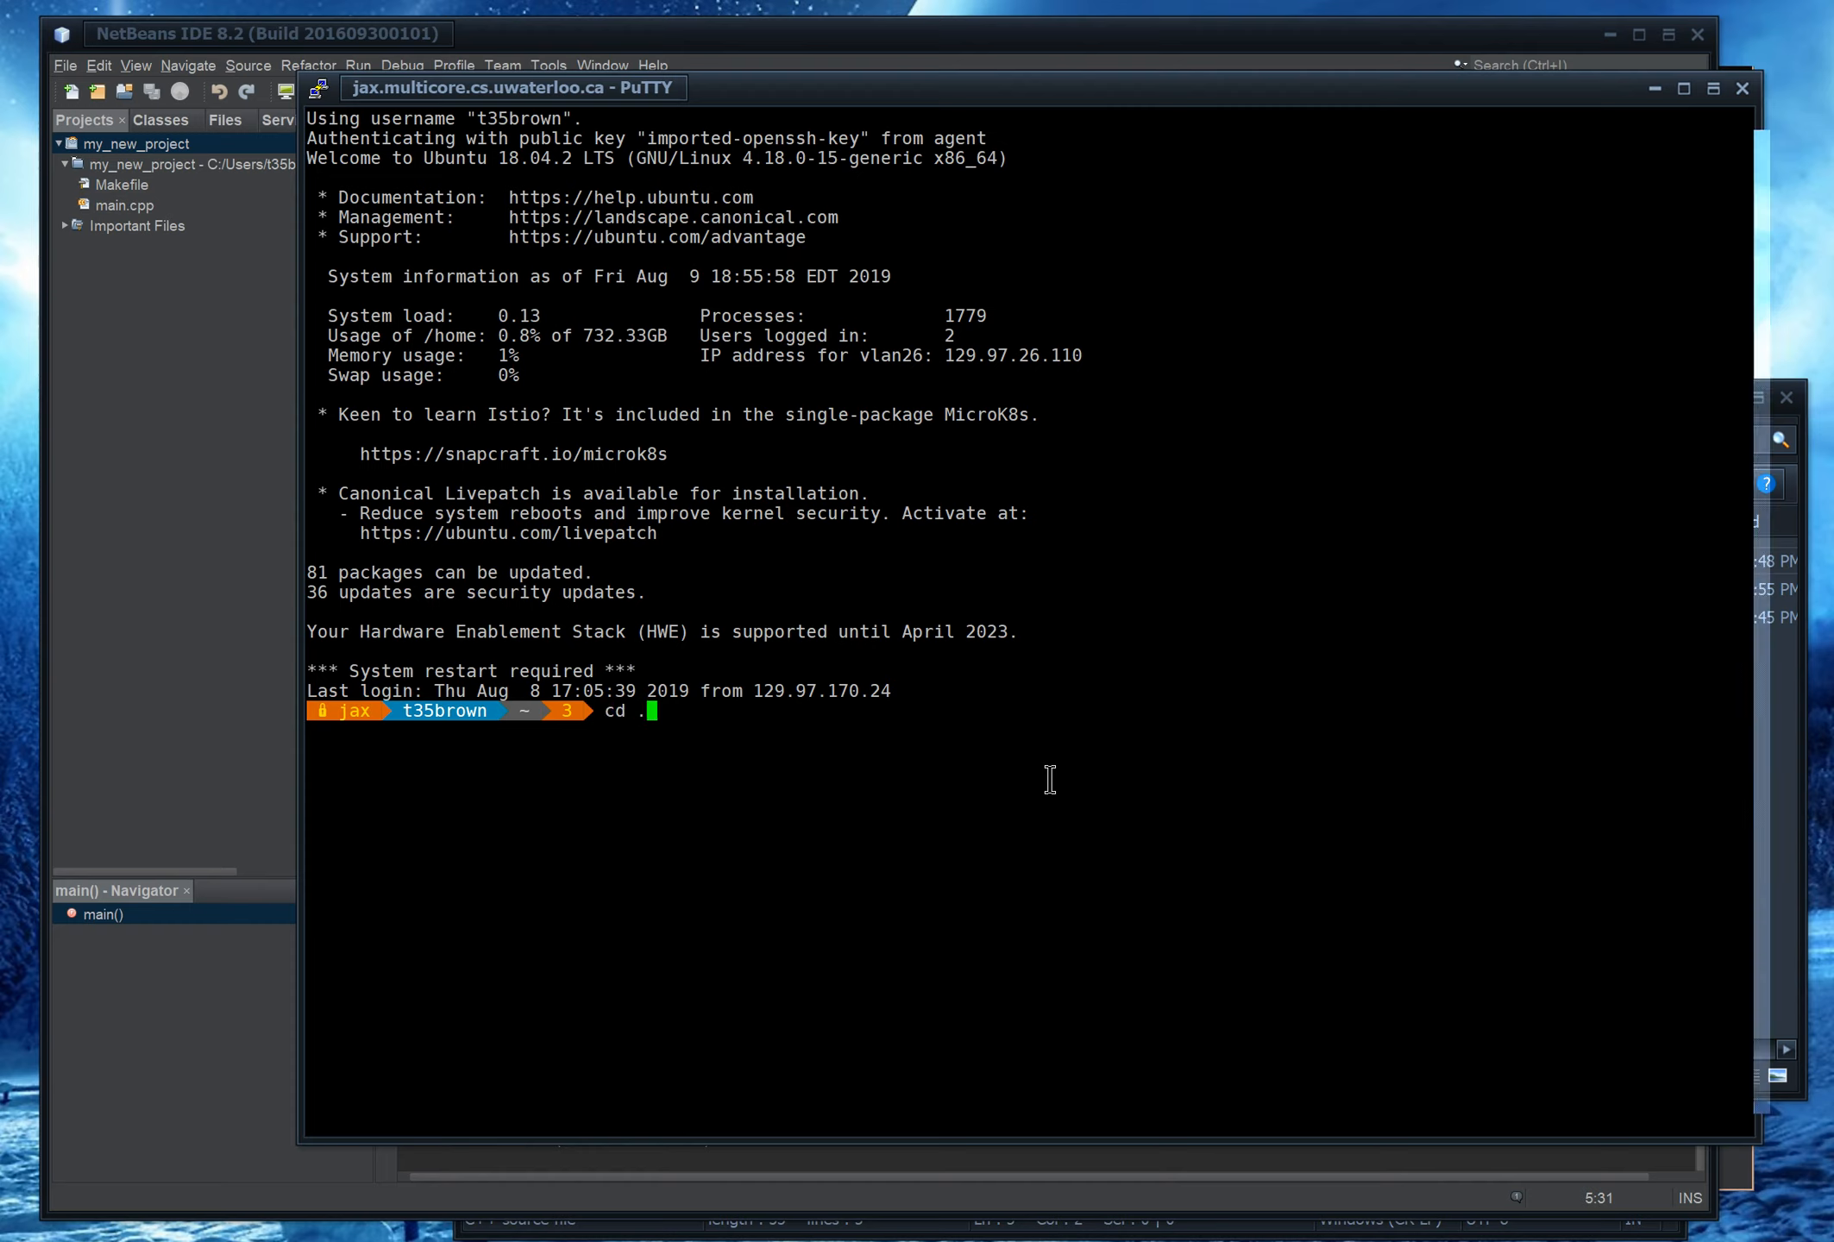
pyautogui.write('n')
pyautogui.press('Tab')
pyautogui.write('r')
pyautogui.press('Tab')
pyautogui.write('j')
pyautogui.press('Tab')
pyautogui.write('d')
pyautogui.press('Tab')
pyautogui.press('Tab')
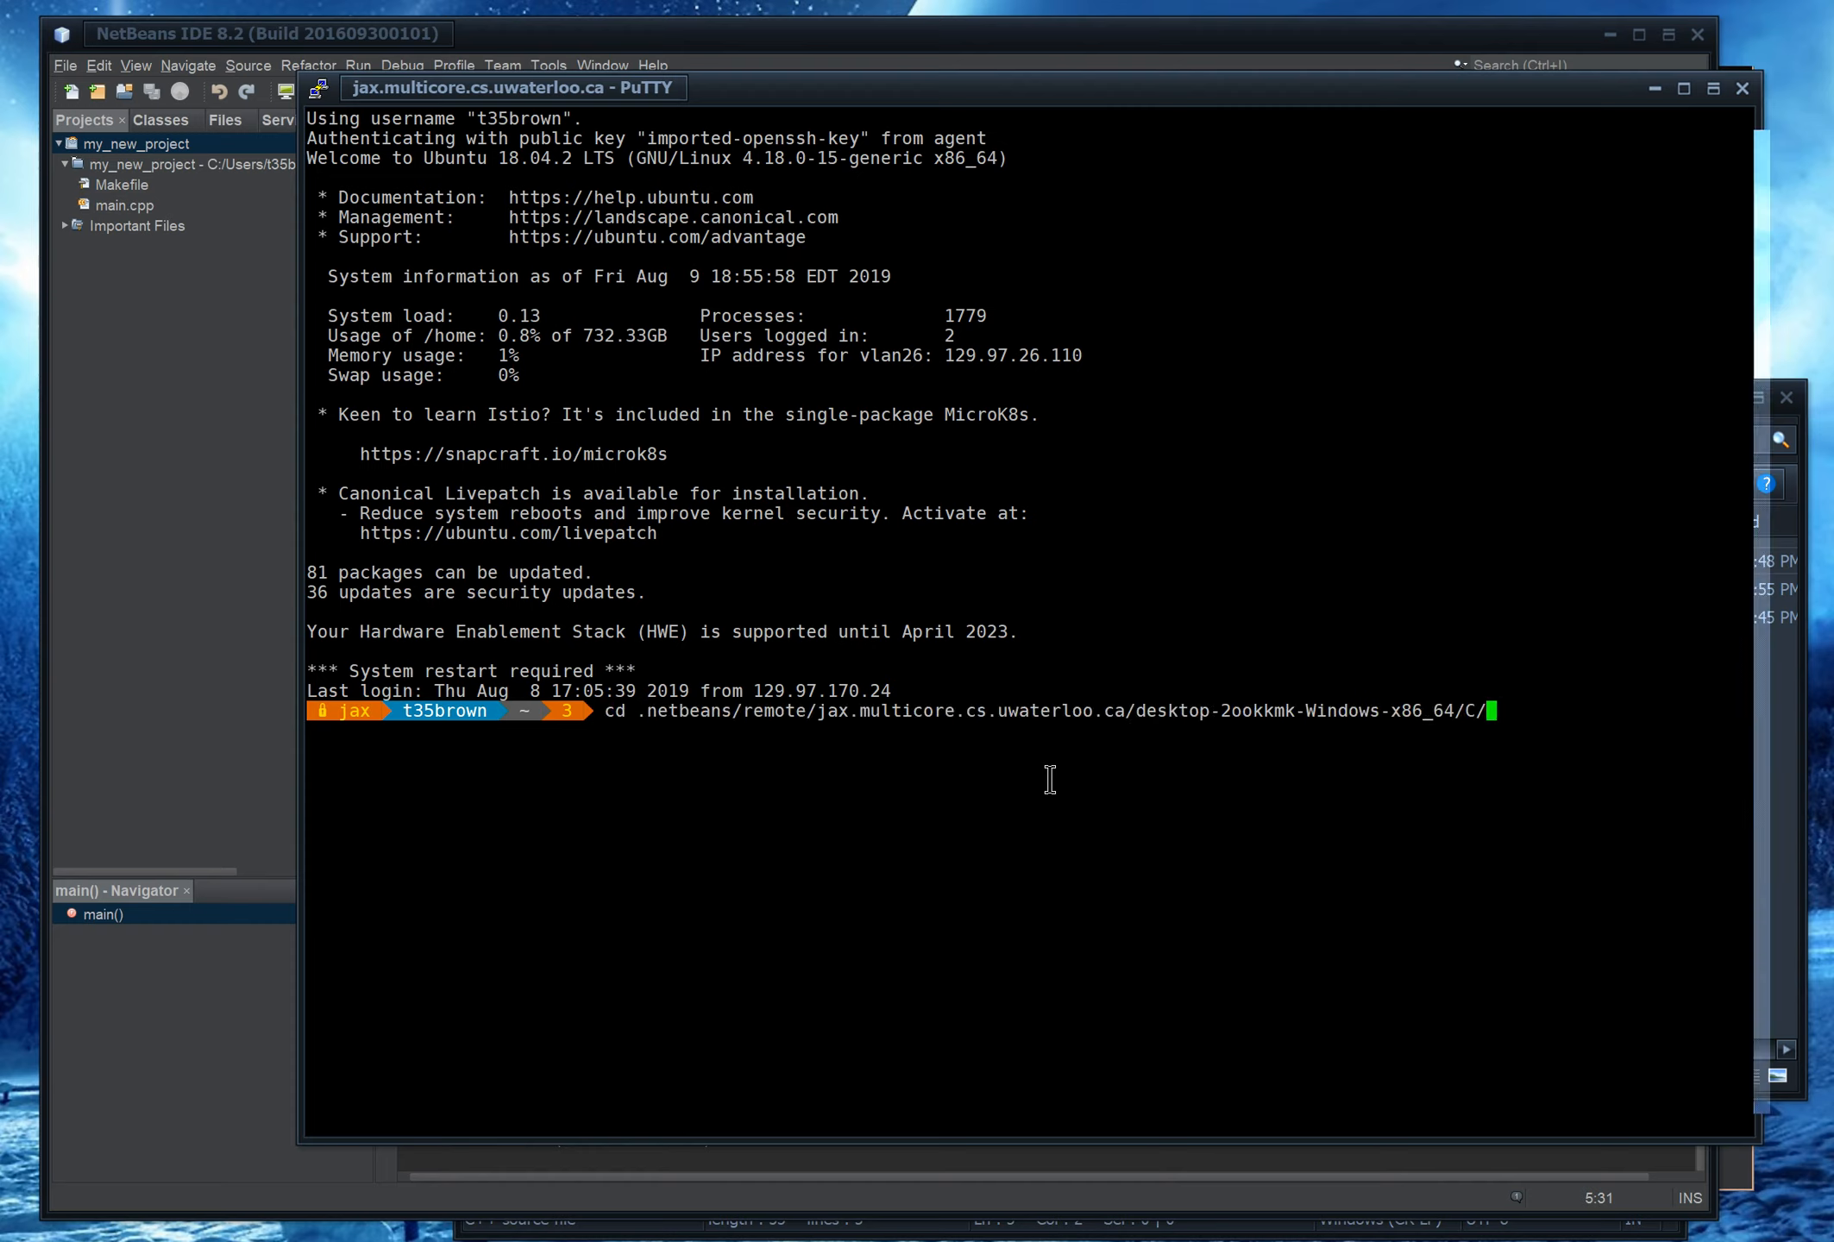
pyautogui.press('Tab')
pyautogui.press('Tab')
pyautogui.press('Tab')
pyautogui.press('Tab')
pyautogui.press('Tab')
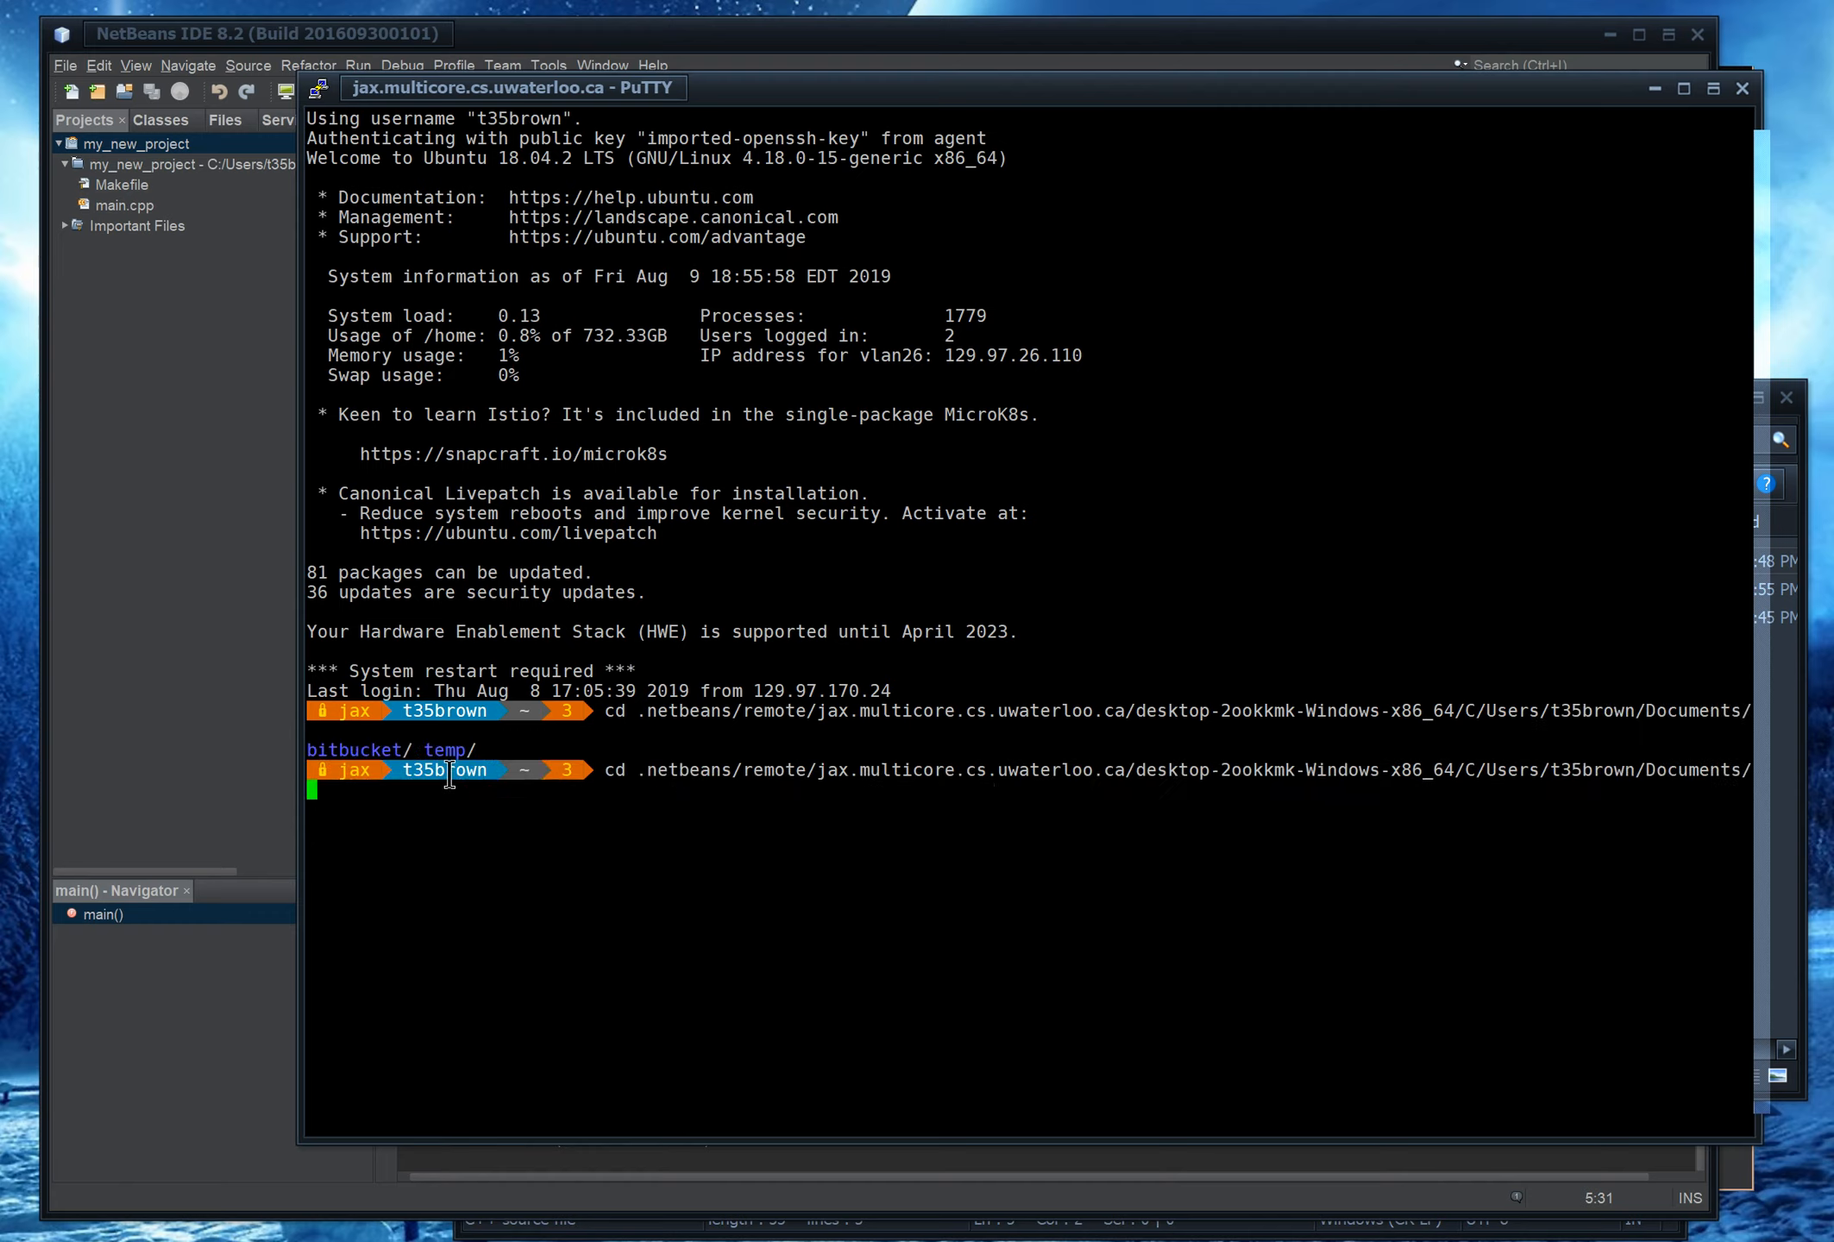
pyautogui.write('bi')
pyautogui.press('Tab')
pyautogui.press('Tab')
pyautogui.press('Tab')
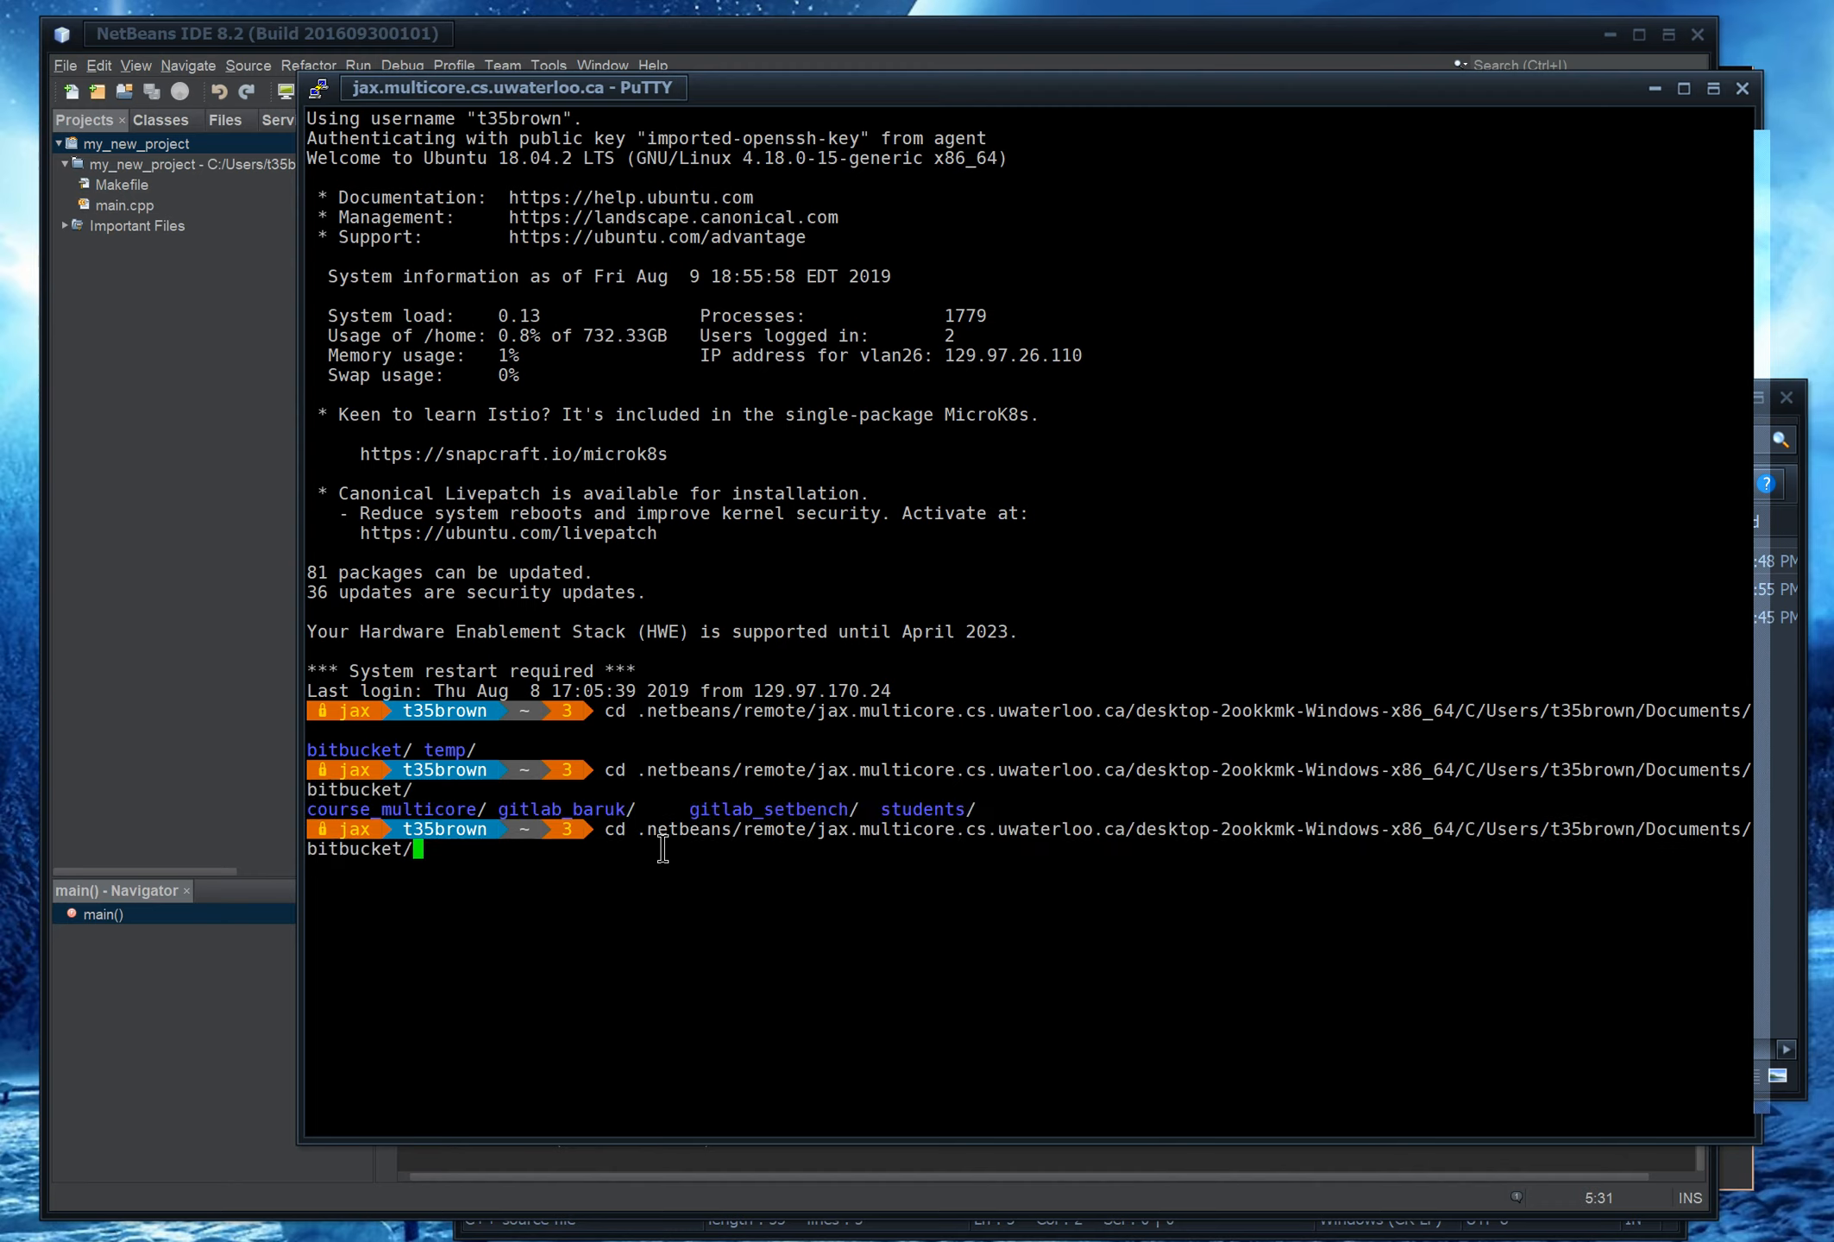
pyautogui.press('BackSpace')
pyautogui.press('BackSpace')
pyautogui.press('BackSpace')
pyautogui.press('BackSpace')
pyautogui.press('BackSpace')
pyautogui.press('BackSpace')
pyautogui.press('BackSpace')
pyautogui.press('BackSpace')
pyautogui.press('BackSpace')
pyautogui.press('BackSpace')
# Complete the cd path with temp/working/my_new_project/, without its nbproject/private subfolders, and change into that directory
pyautogui.write('te')
pyautogui.press('Tab')
pyautogui.press('Tab')
pyautogui.press('Tab')
pyautogui.press('Tab')
pyautogui.press('Tab')
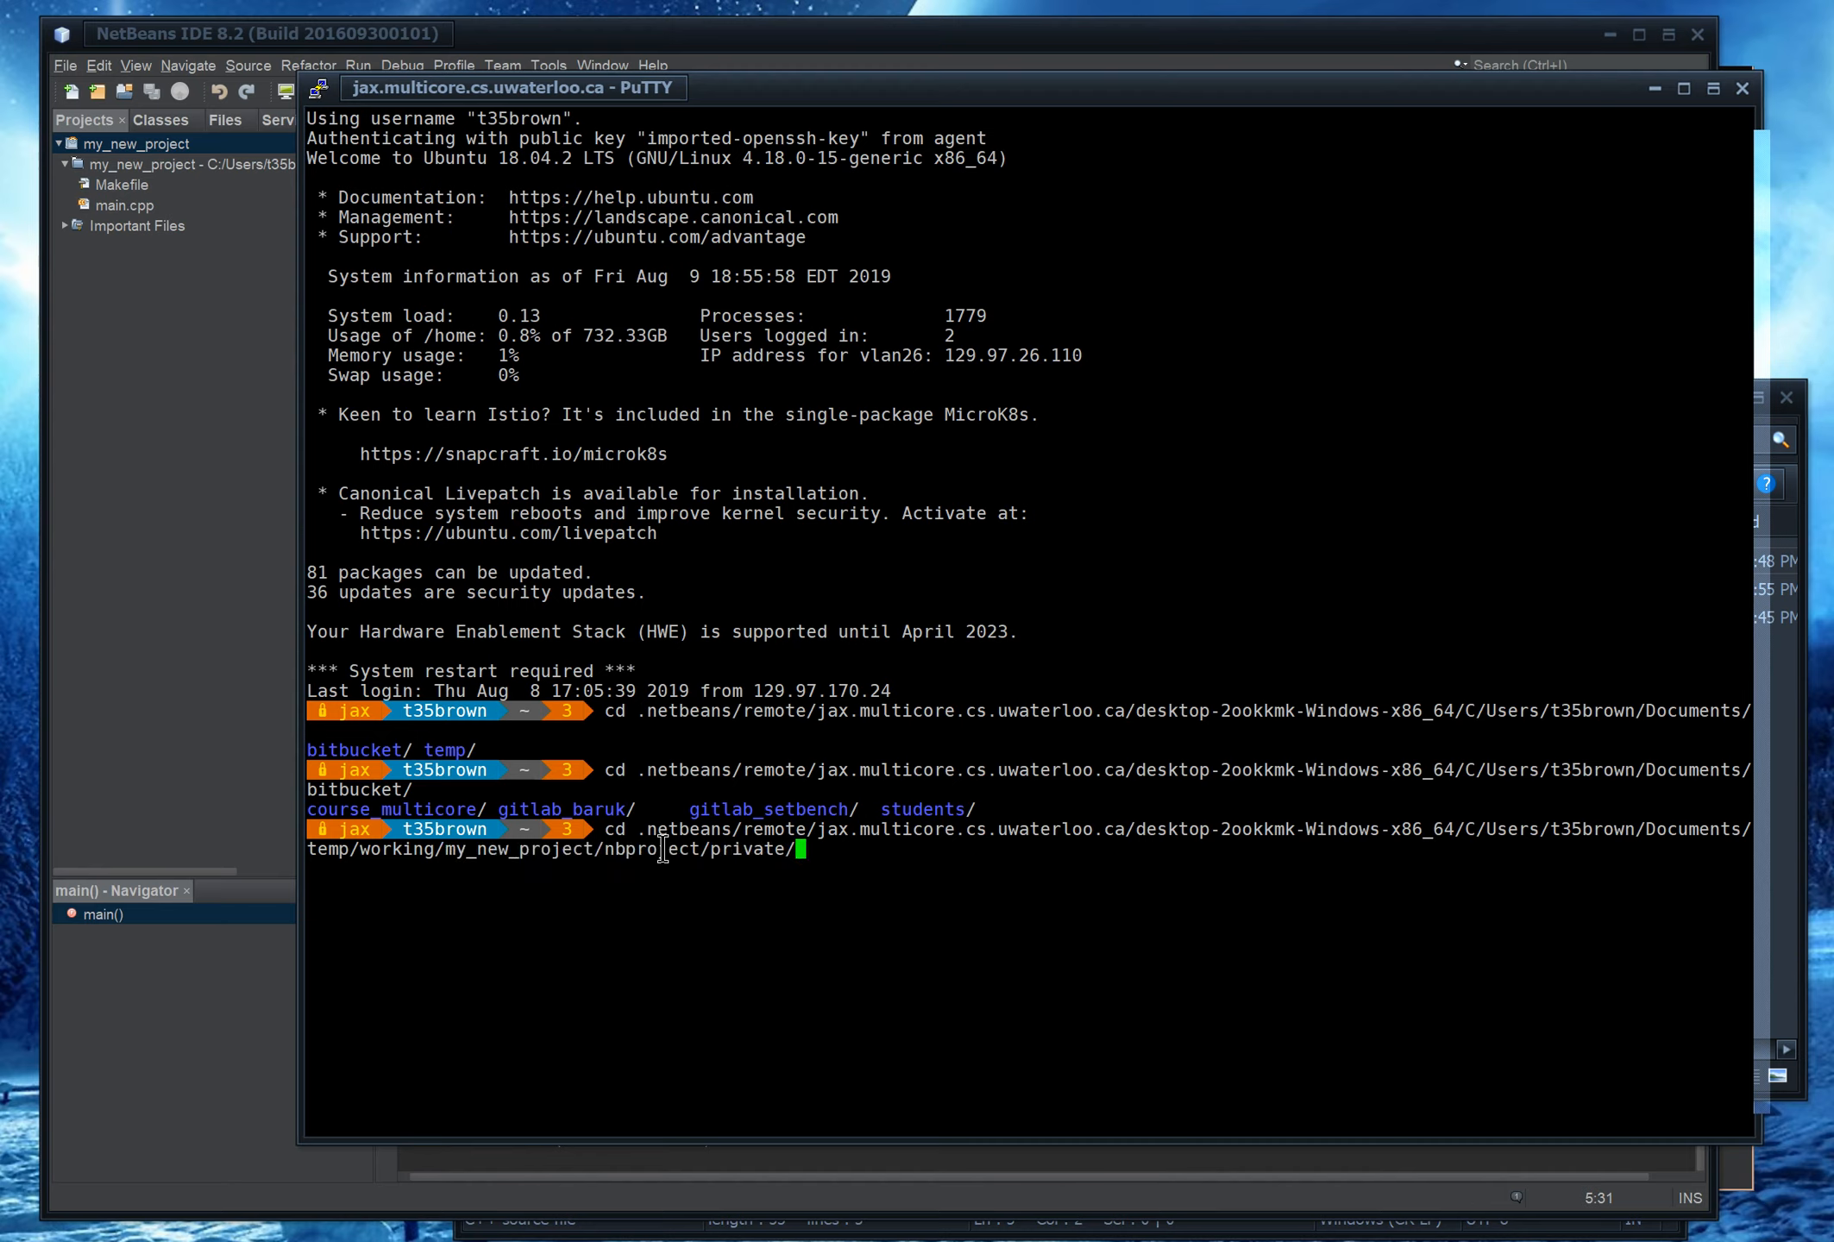
pyautogui.moveTo(595, 850); pyautogui.dragTo(787, 850)
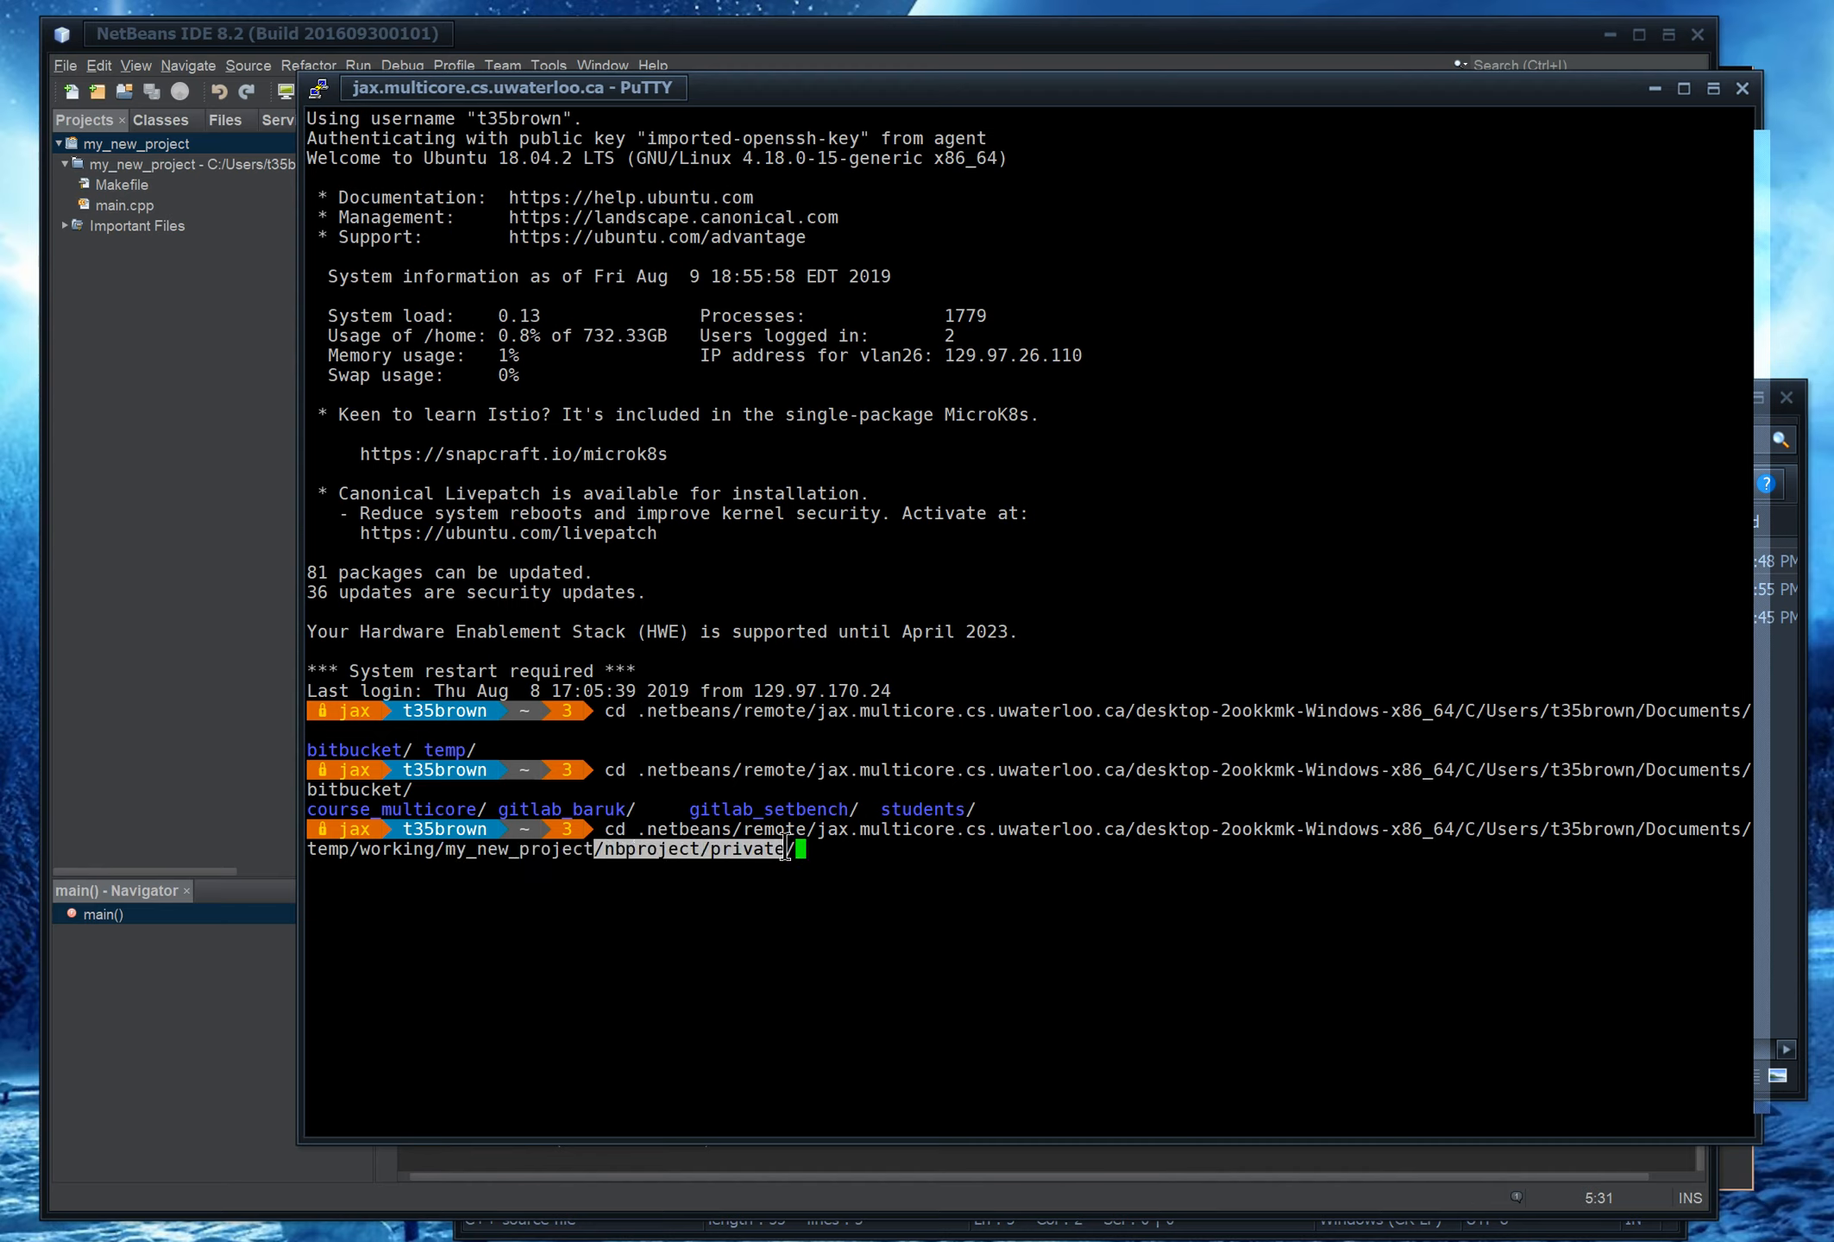
pyautogui.press('BackSpace')
pyautogui.press('BackSpace')
pyautogui.press('BackSpace')
pyautogui.press('BackSpace')
pyautogui.press('BackSpace')
pyautogui.press('BackSpace')
pyautogui.press('BackSpace')
pyautogui.press('BackSpace')
pyautogui.press('BackSpace')
pyautogui.press('BackSpace')
pyautogui.press('BackSpace')
pyautogui.press('BackSpace')
pyautogui.press('BackSpace')
pyautogui.press('BackSpace')
pyautogui.press('BackSpace')
pyautogui.press('BackSpace')
pyautogui.press('BackSpace')
pyautogui.press('BackSpace')
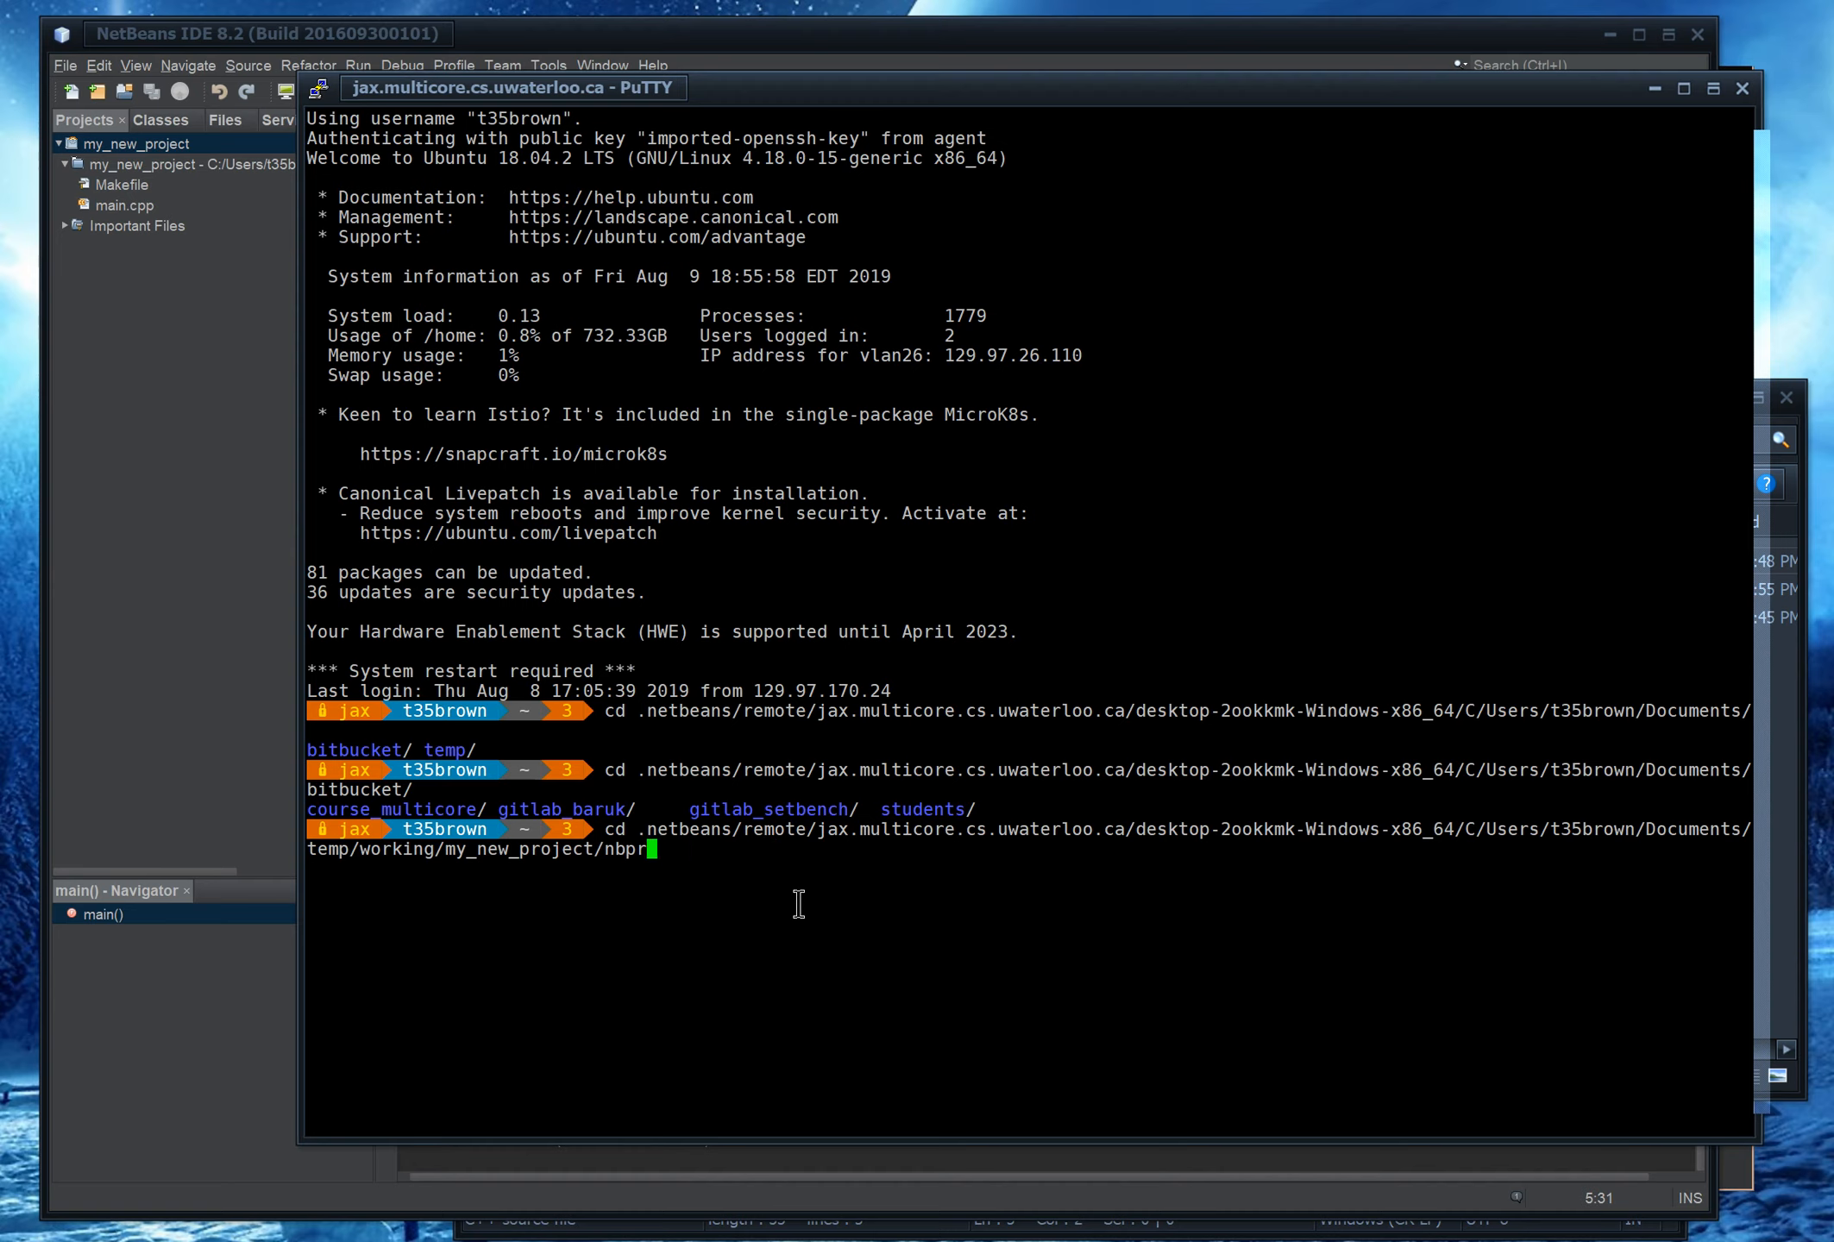
pyautogui.press('Return')
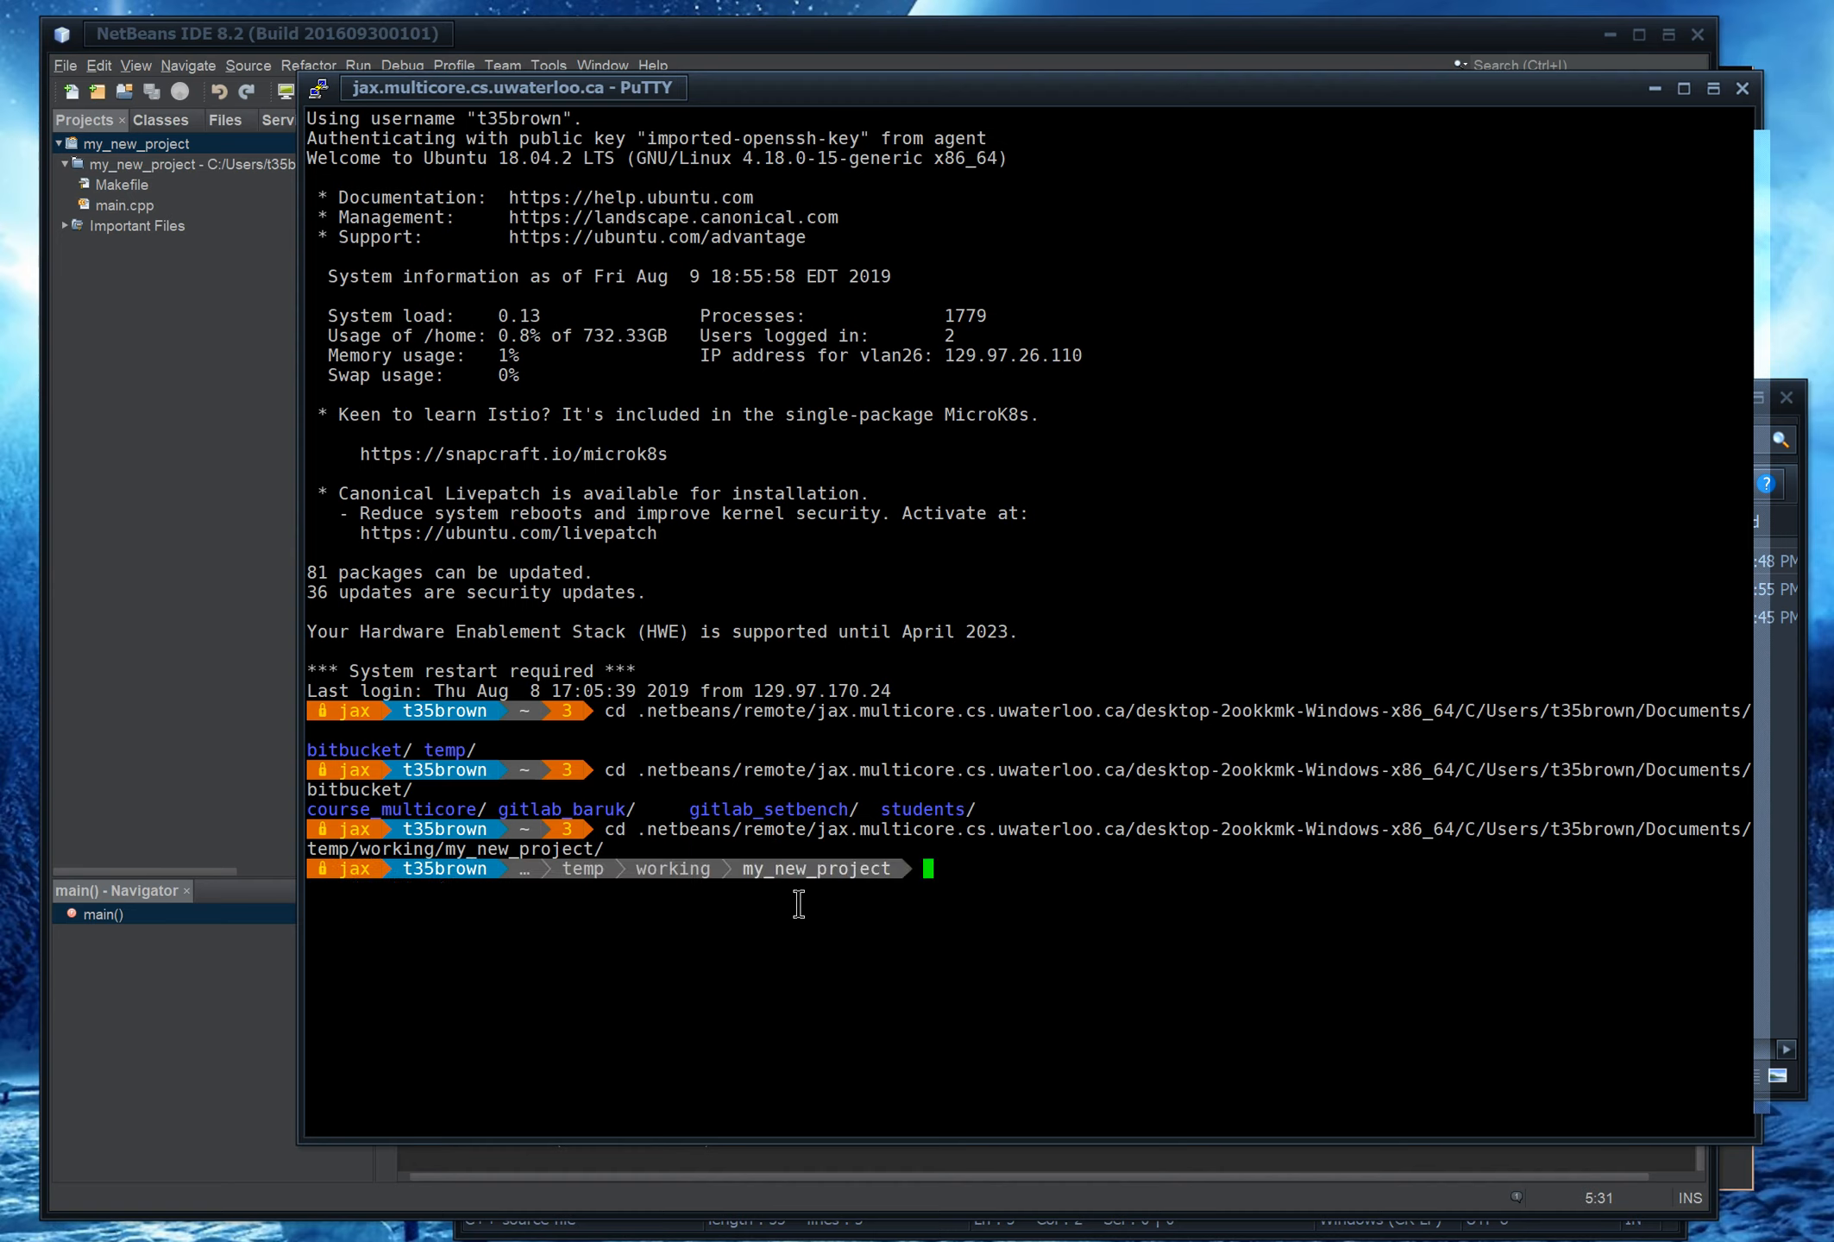
# List the remote my_new_project directory with l and run the compiled program with ./a.out
pyautogui.write('l')
pyautogui.press('Return')
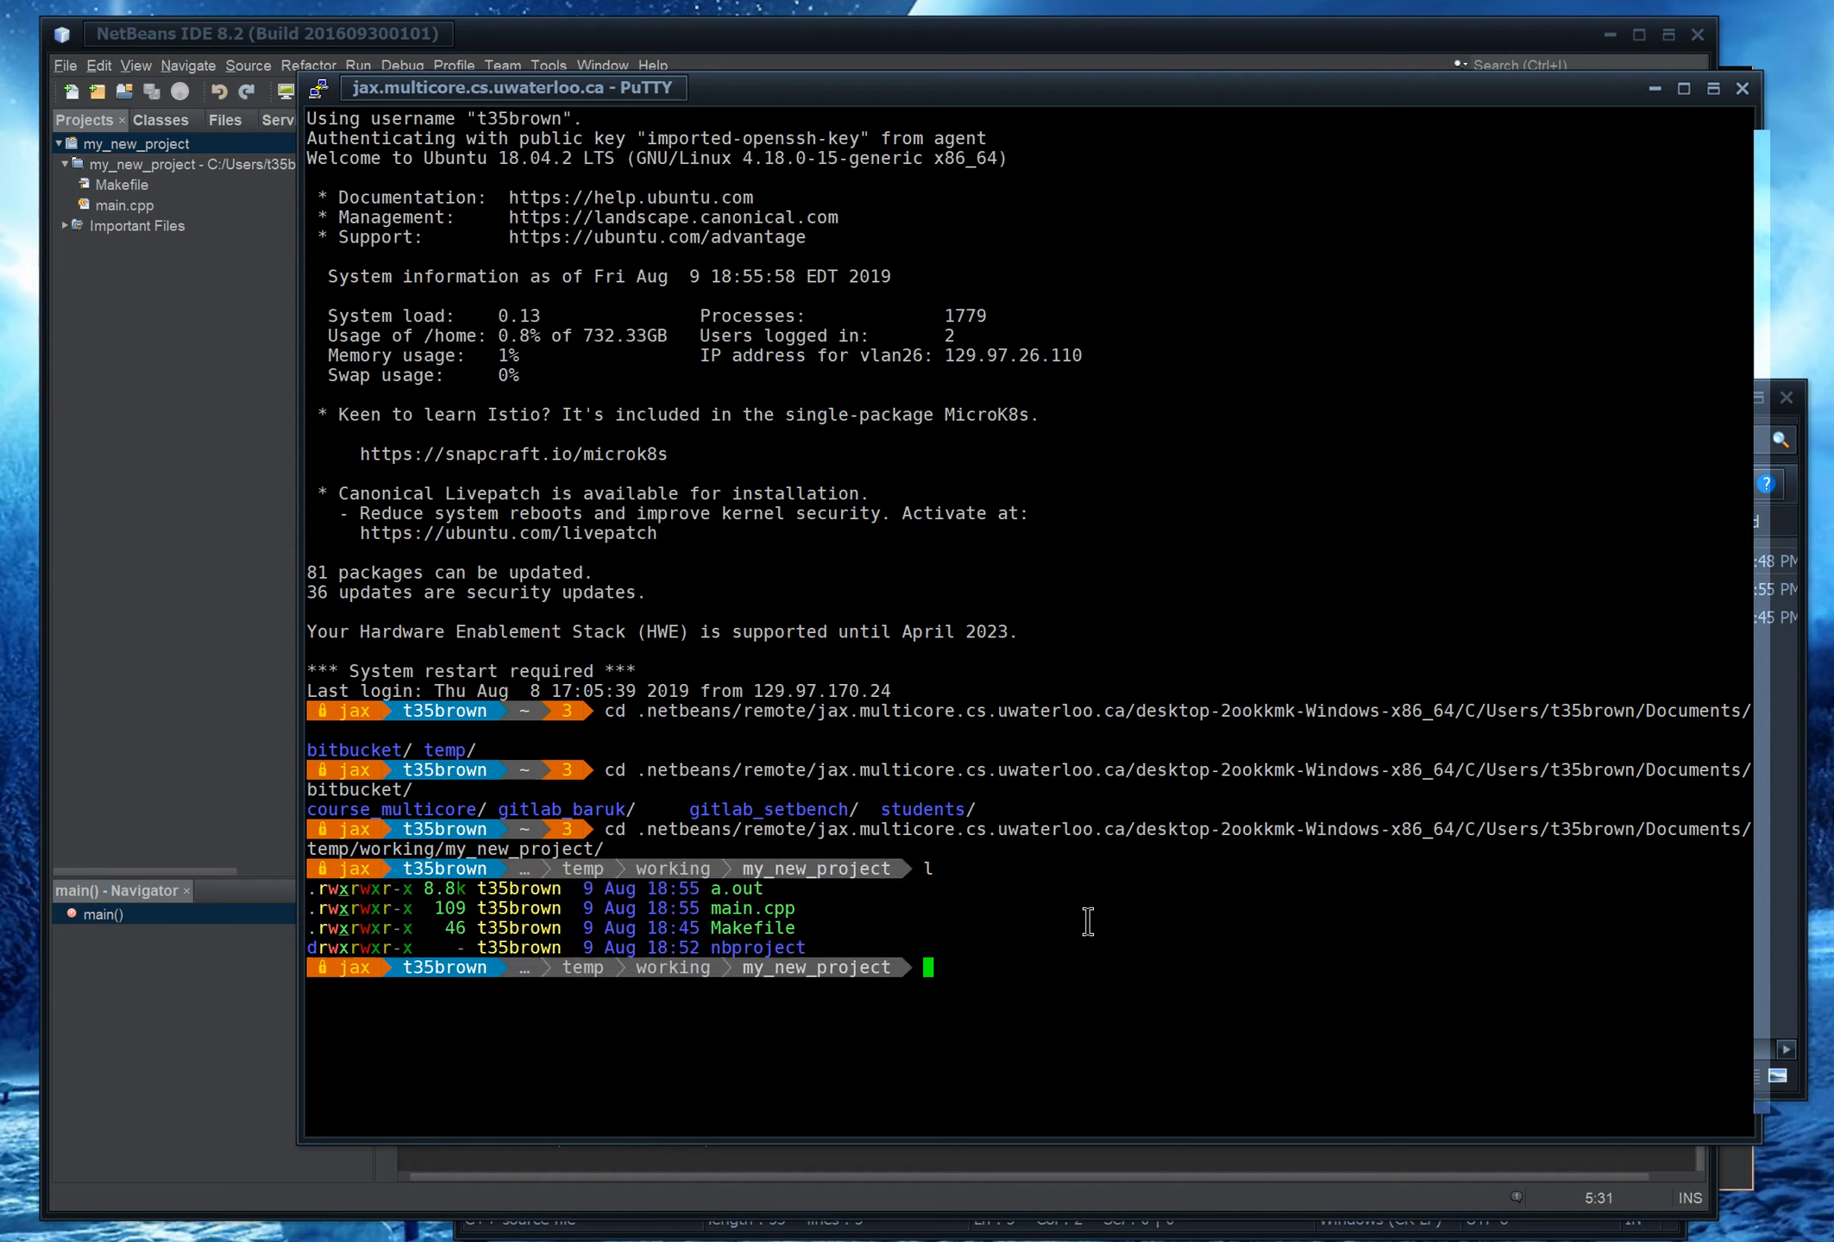
pyautogui.write('./a.out')
pyautogui.press('Return')
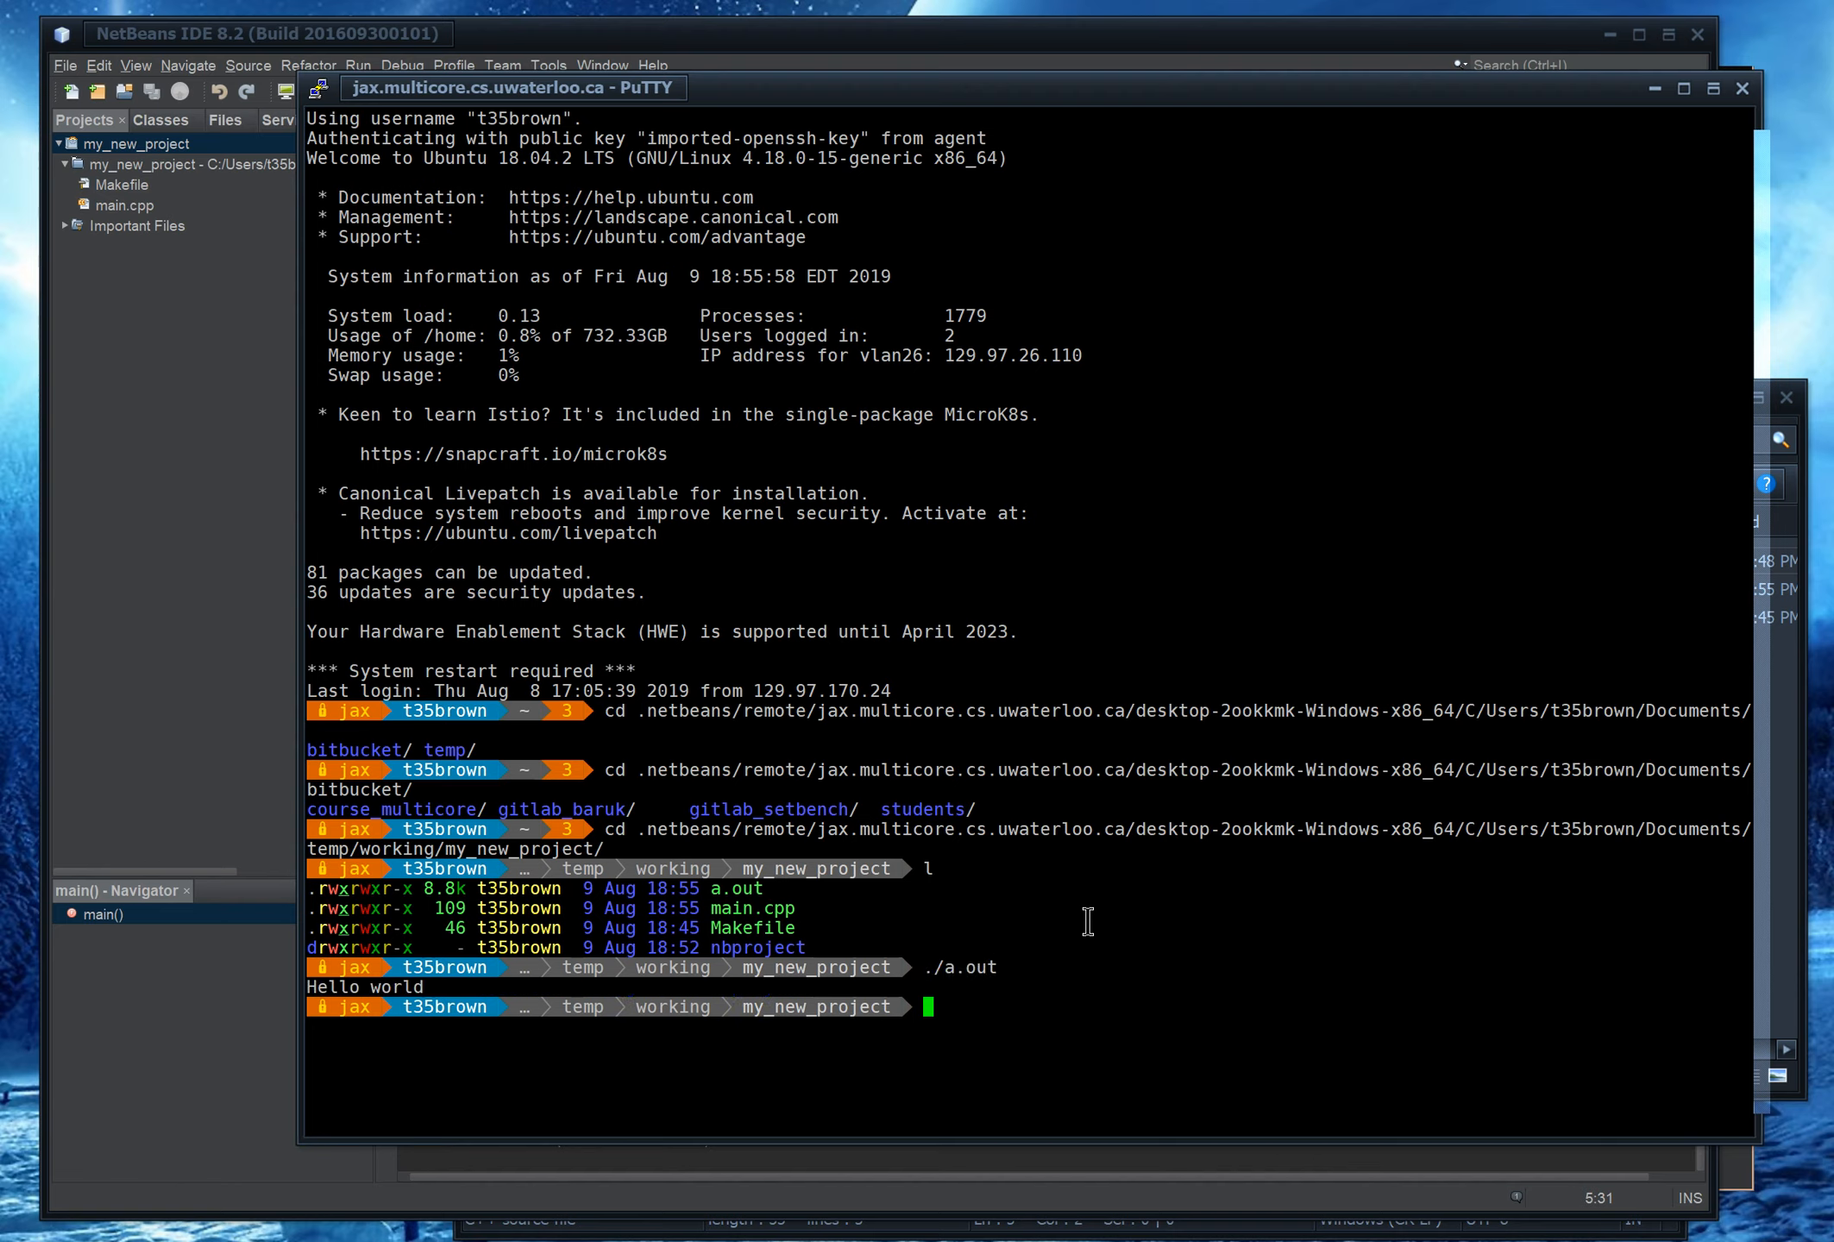
# Switch to NetBeans, open its built-in terminal in the remote my_new_project folder, and compare its prompt with the PuTTY prompt
pyautogui.click(267, 1027)
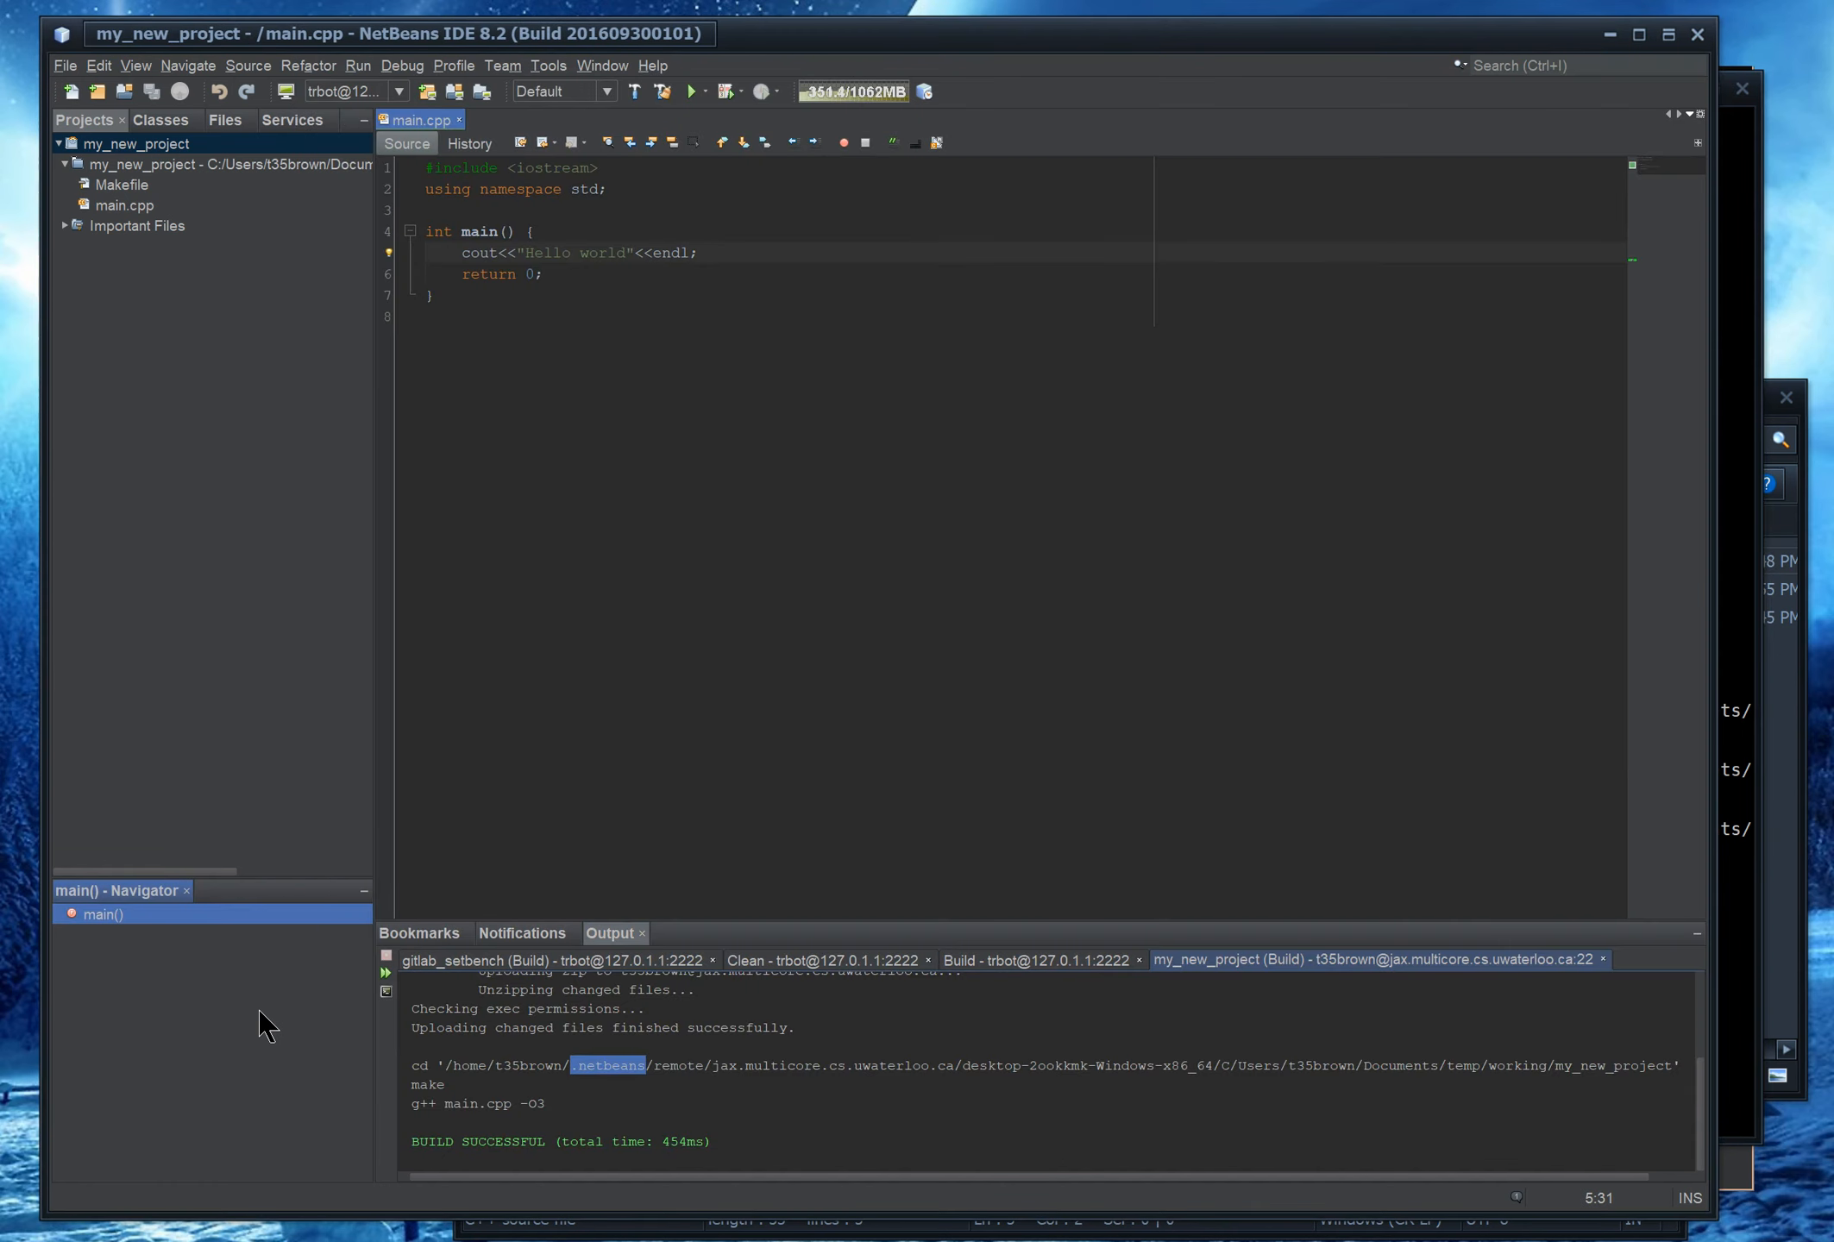
pyautogui.click(385, 992)
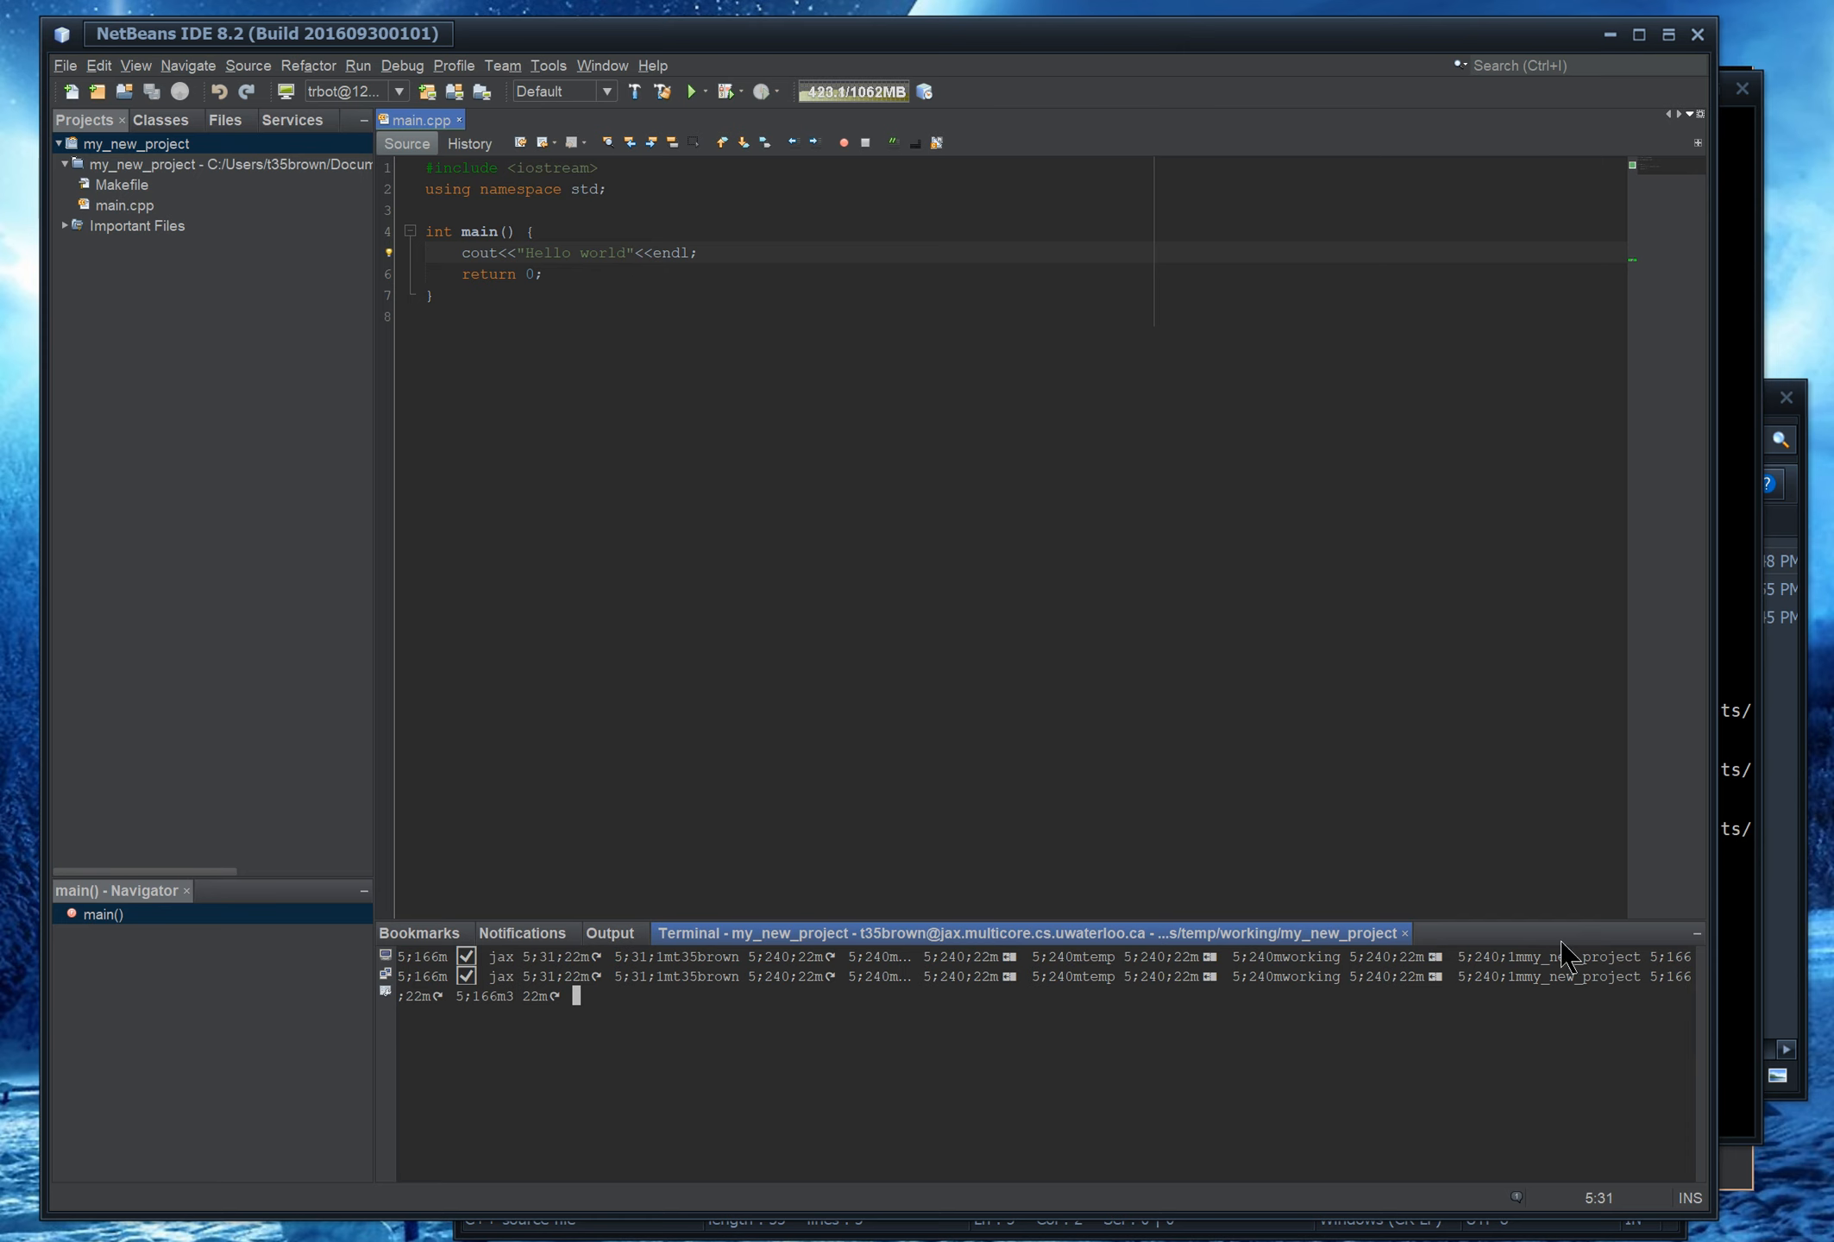
pyautogui.click(1755, 906)
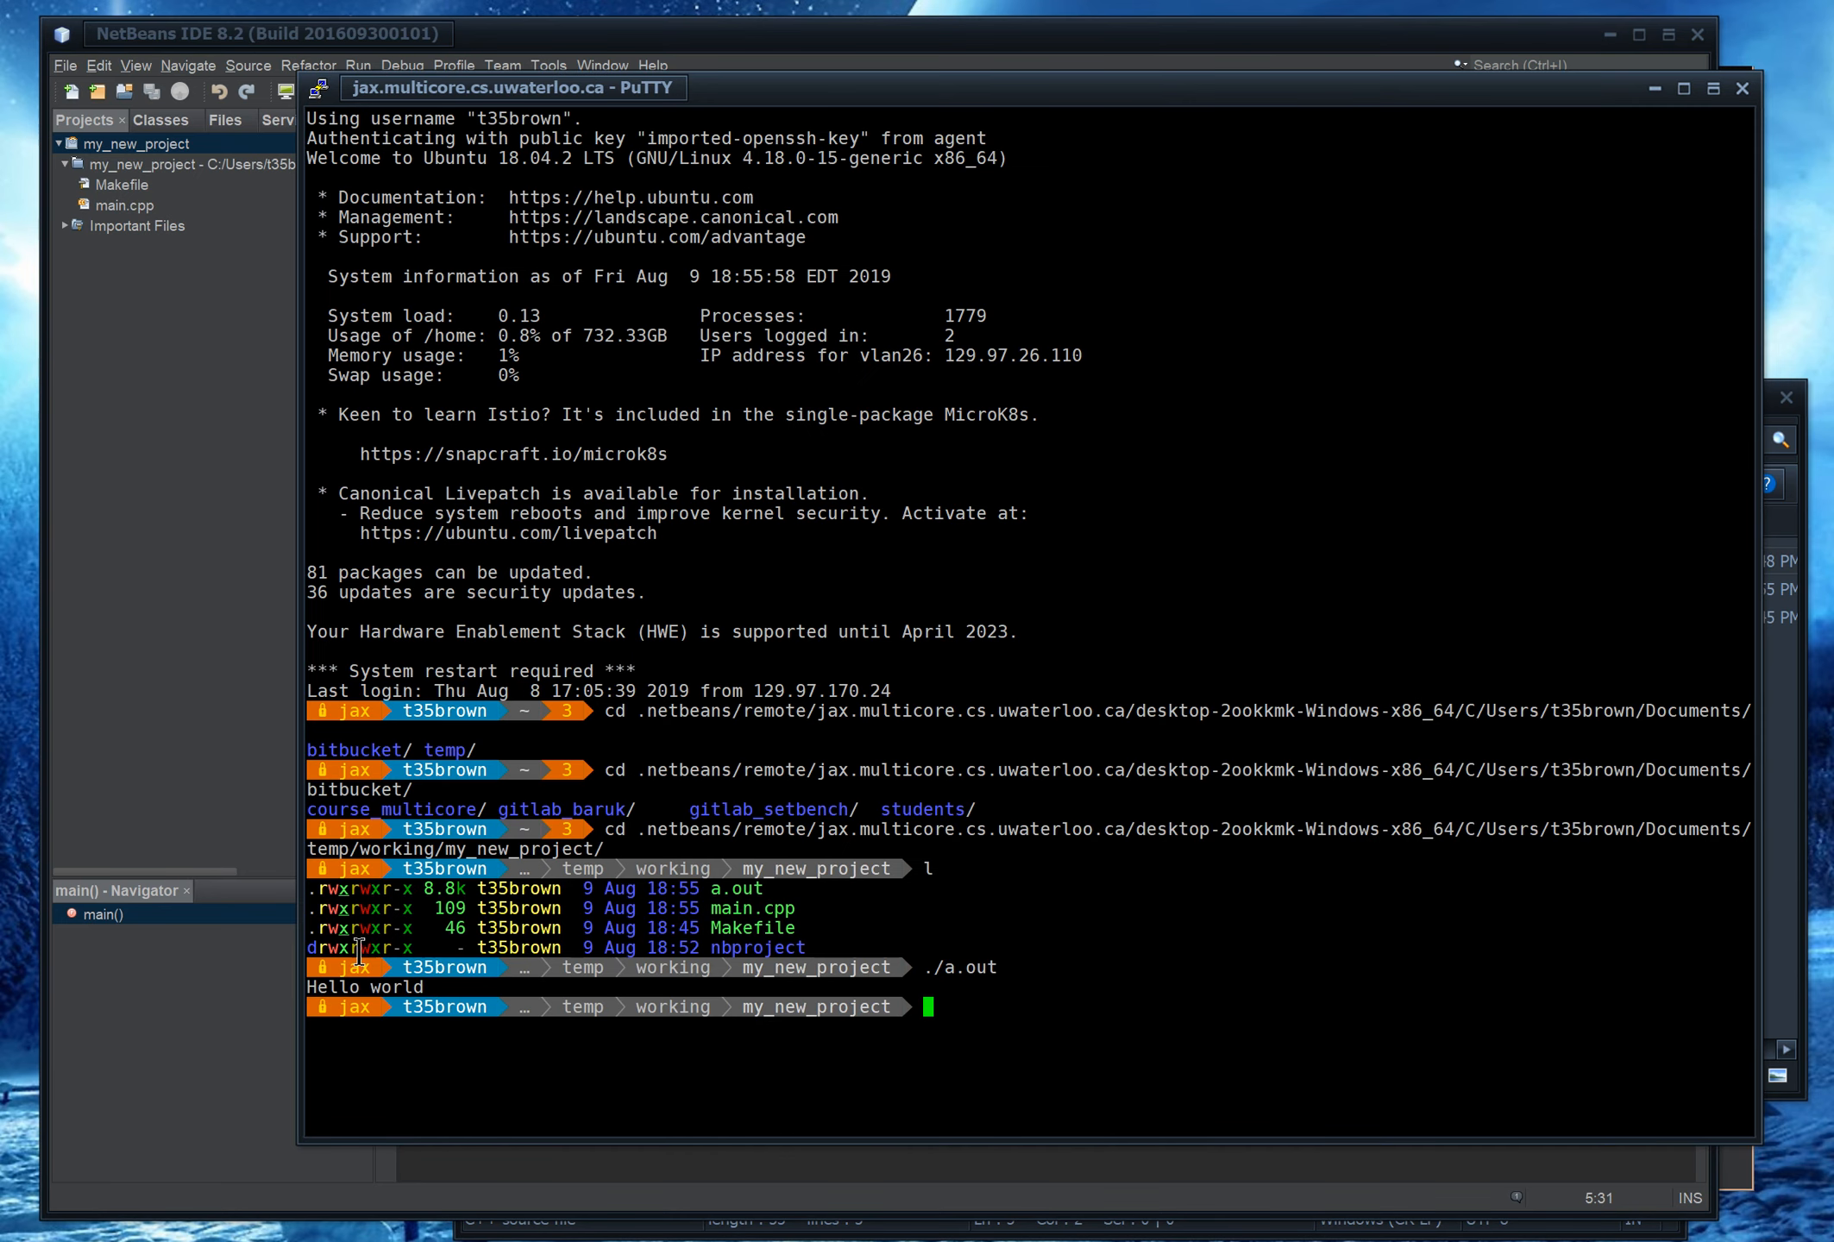
pyautogui.doubleClick(981, 946)
pyautogui.click(184, 1086)
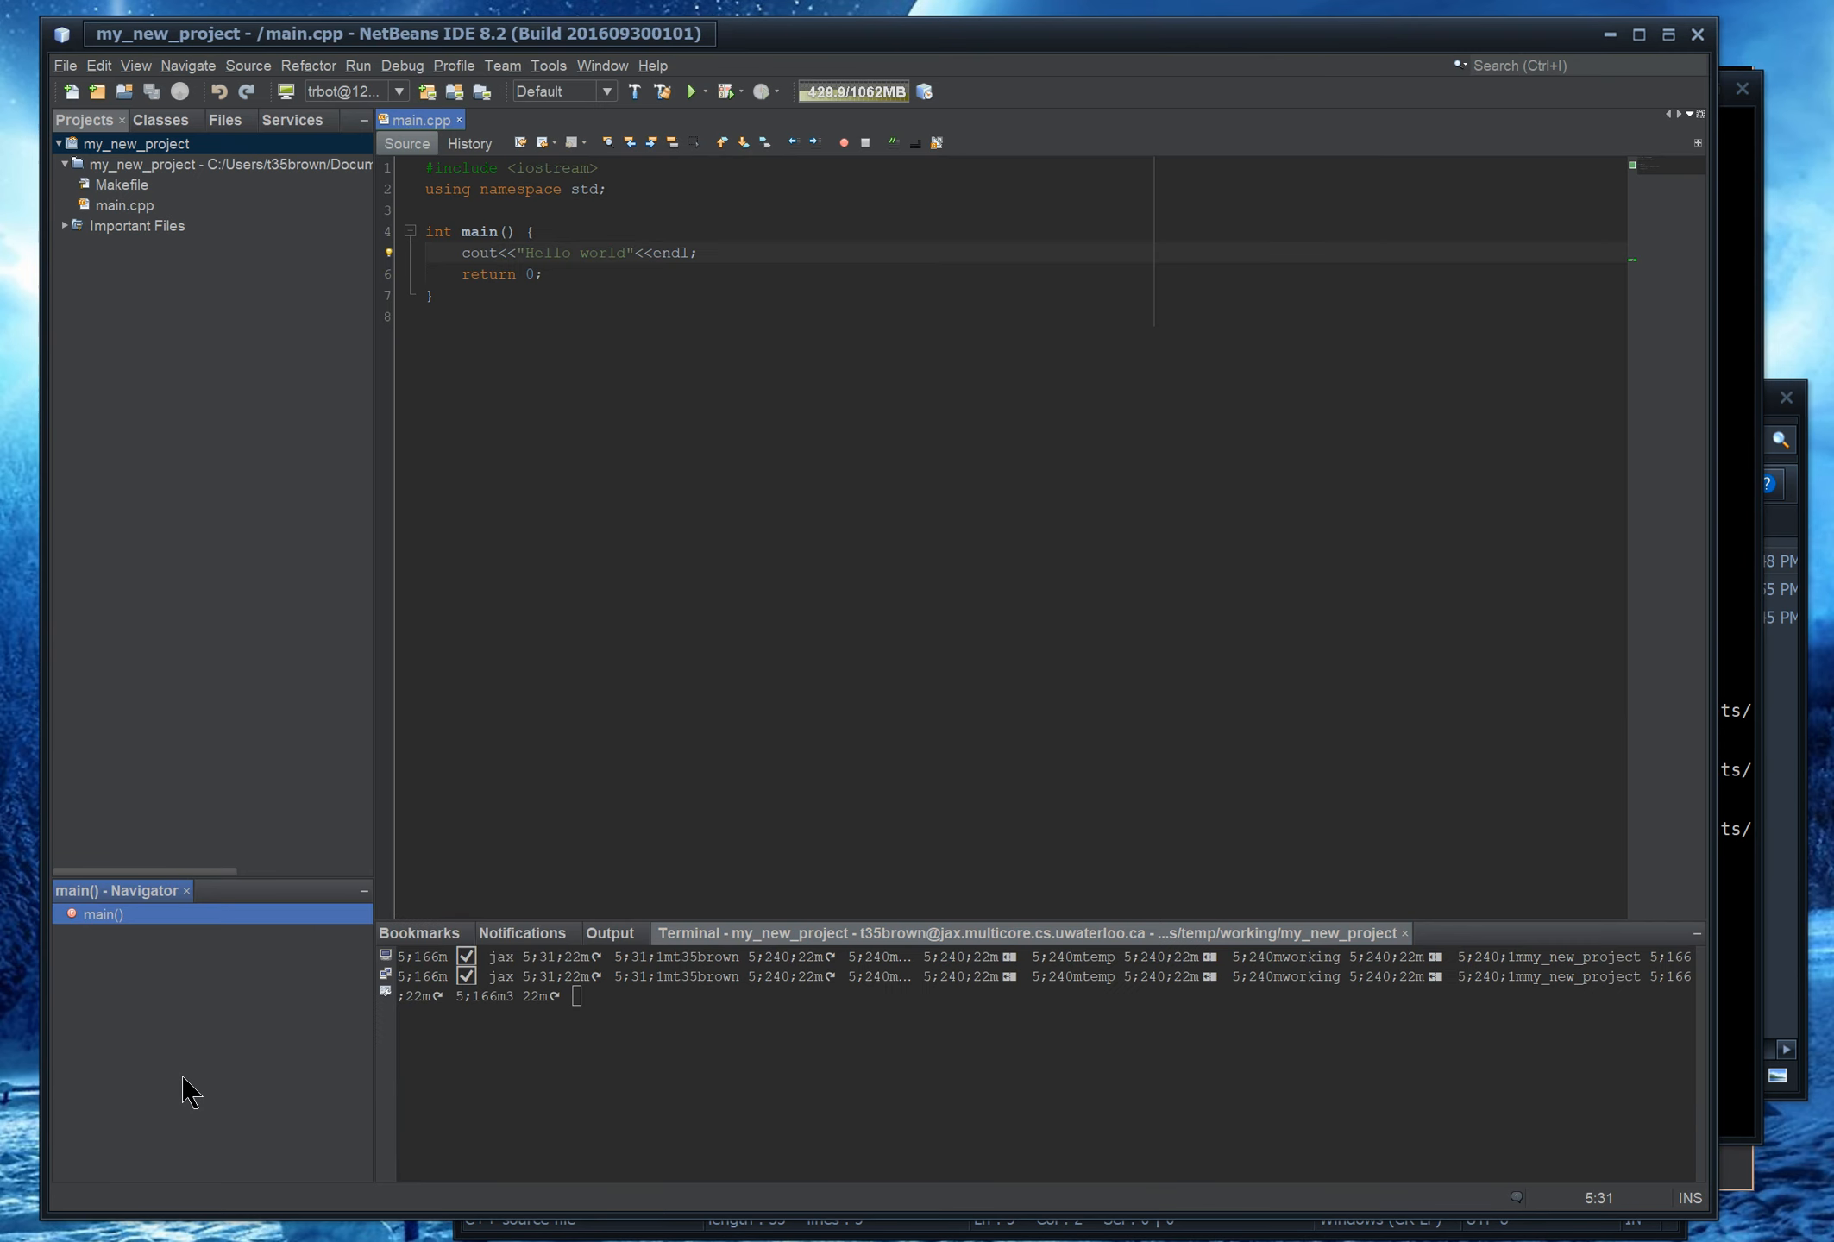
pyautogui.moveTo(403, 957); pyautogui.dragTo(573, 1001)
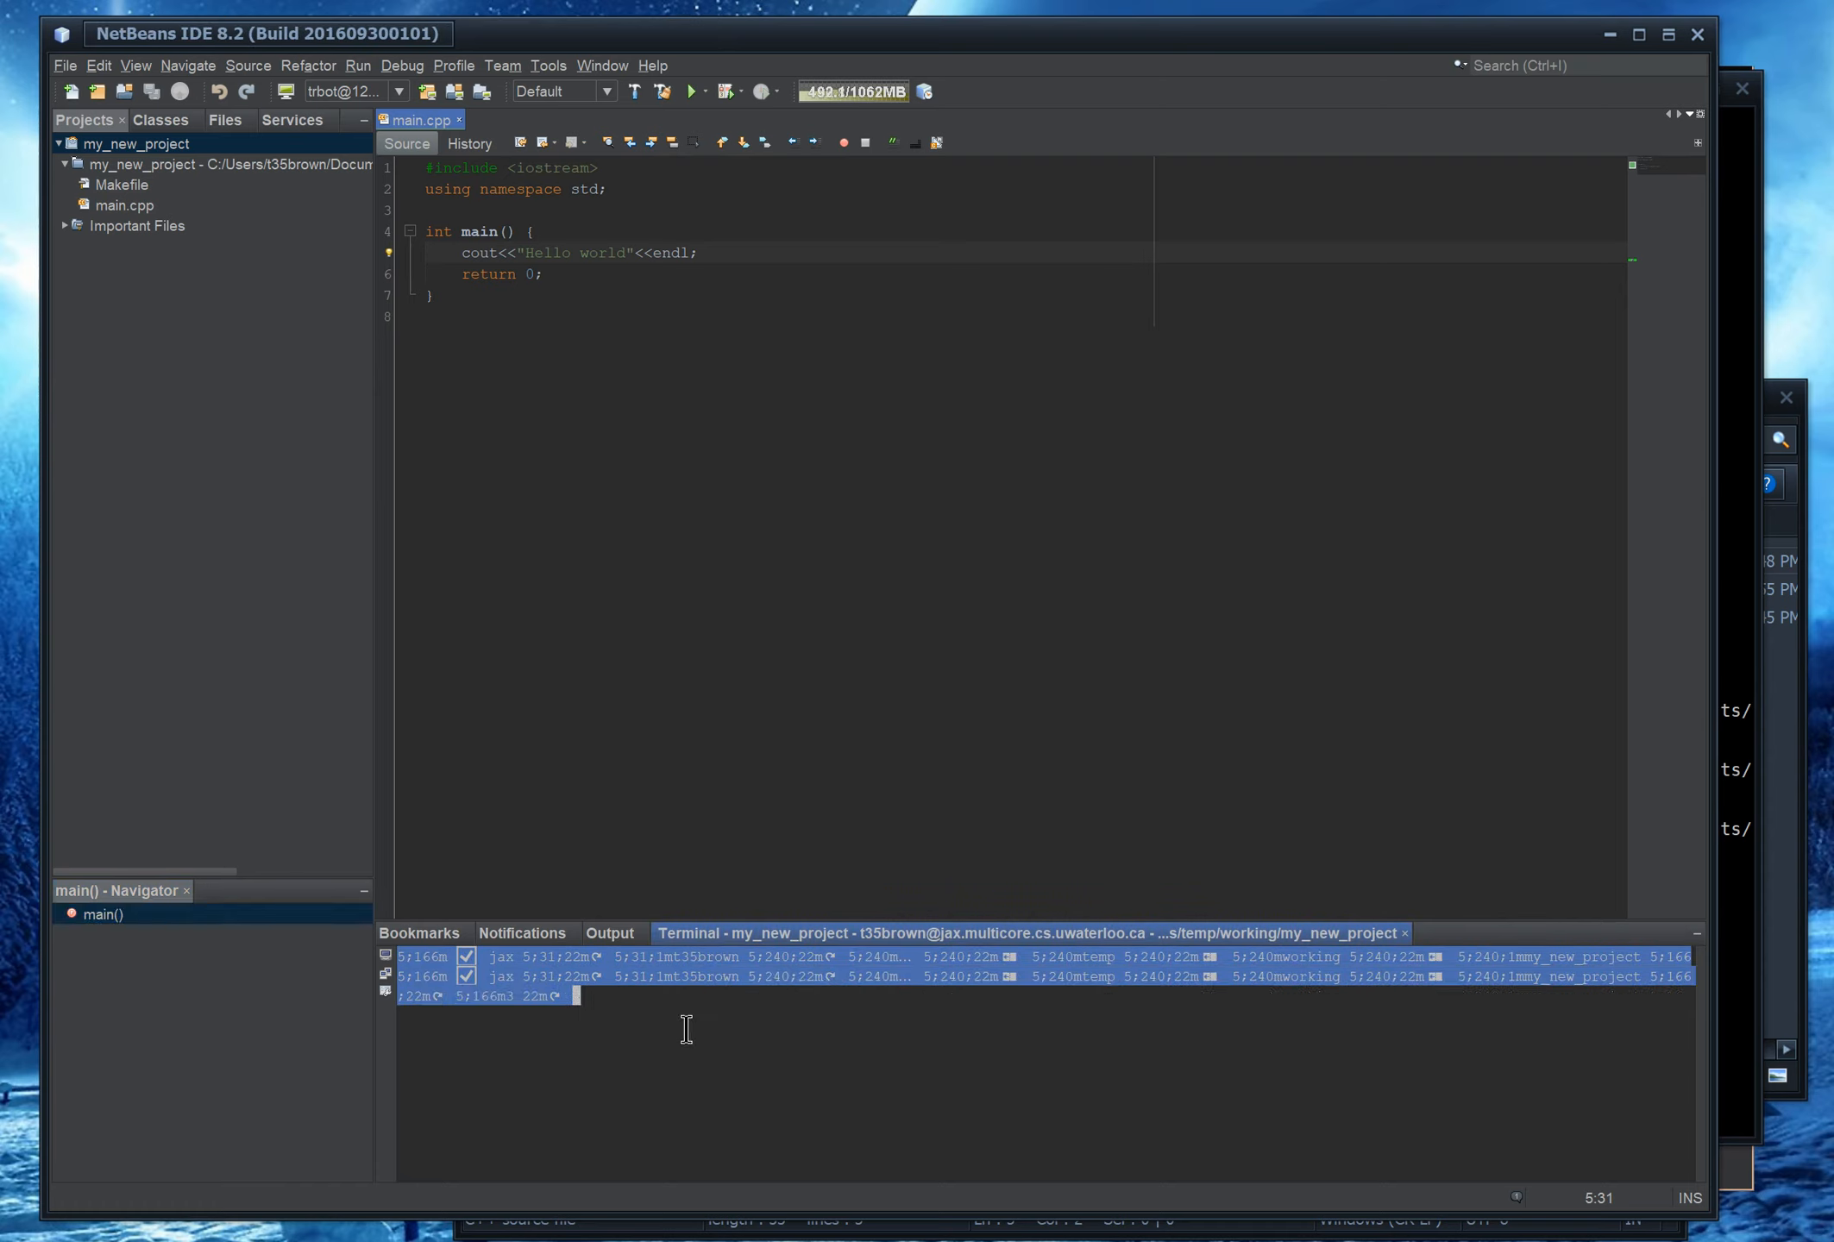
pyautogui.click(685, 1029)
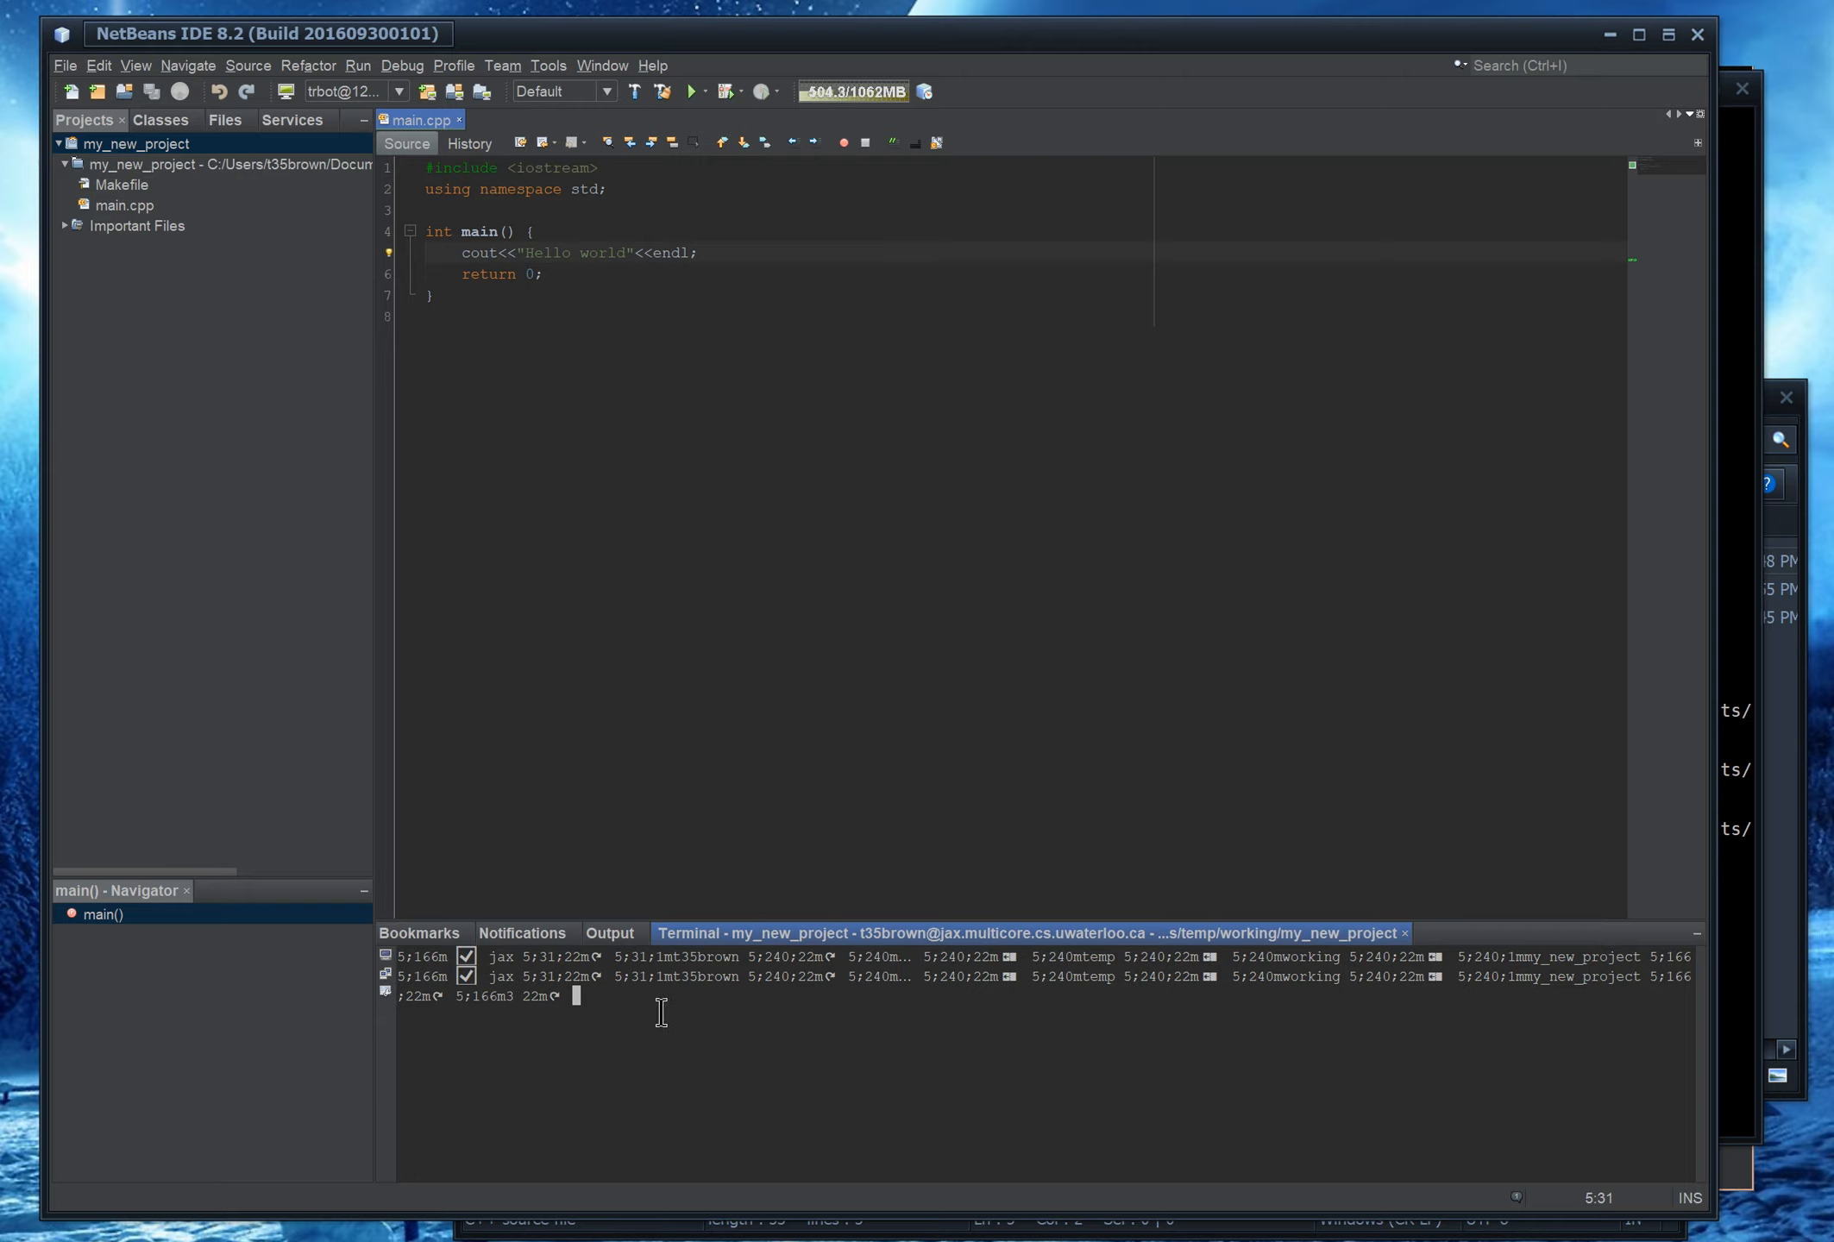
# Get a fresh prompt in the NetBeans terminal, list the project directory with l, and run ./a.out
pyautogui.hotkey('ctrl', 'c')
pyautogui.hotkey('ctrl', 'c')
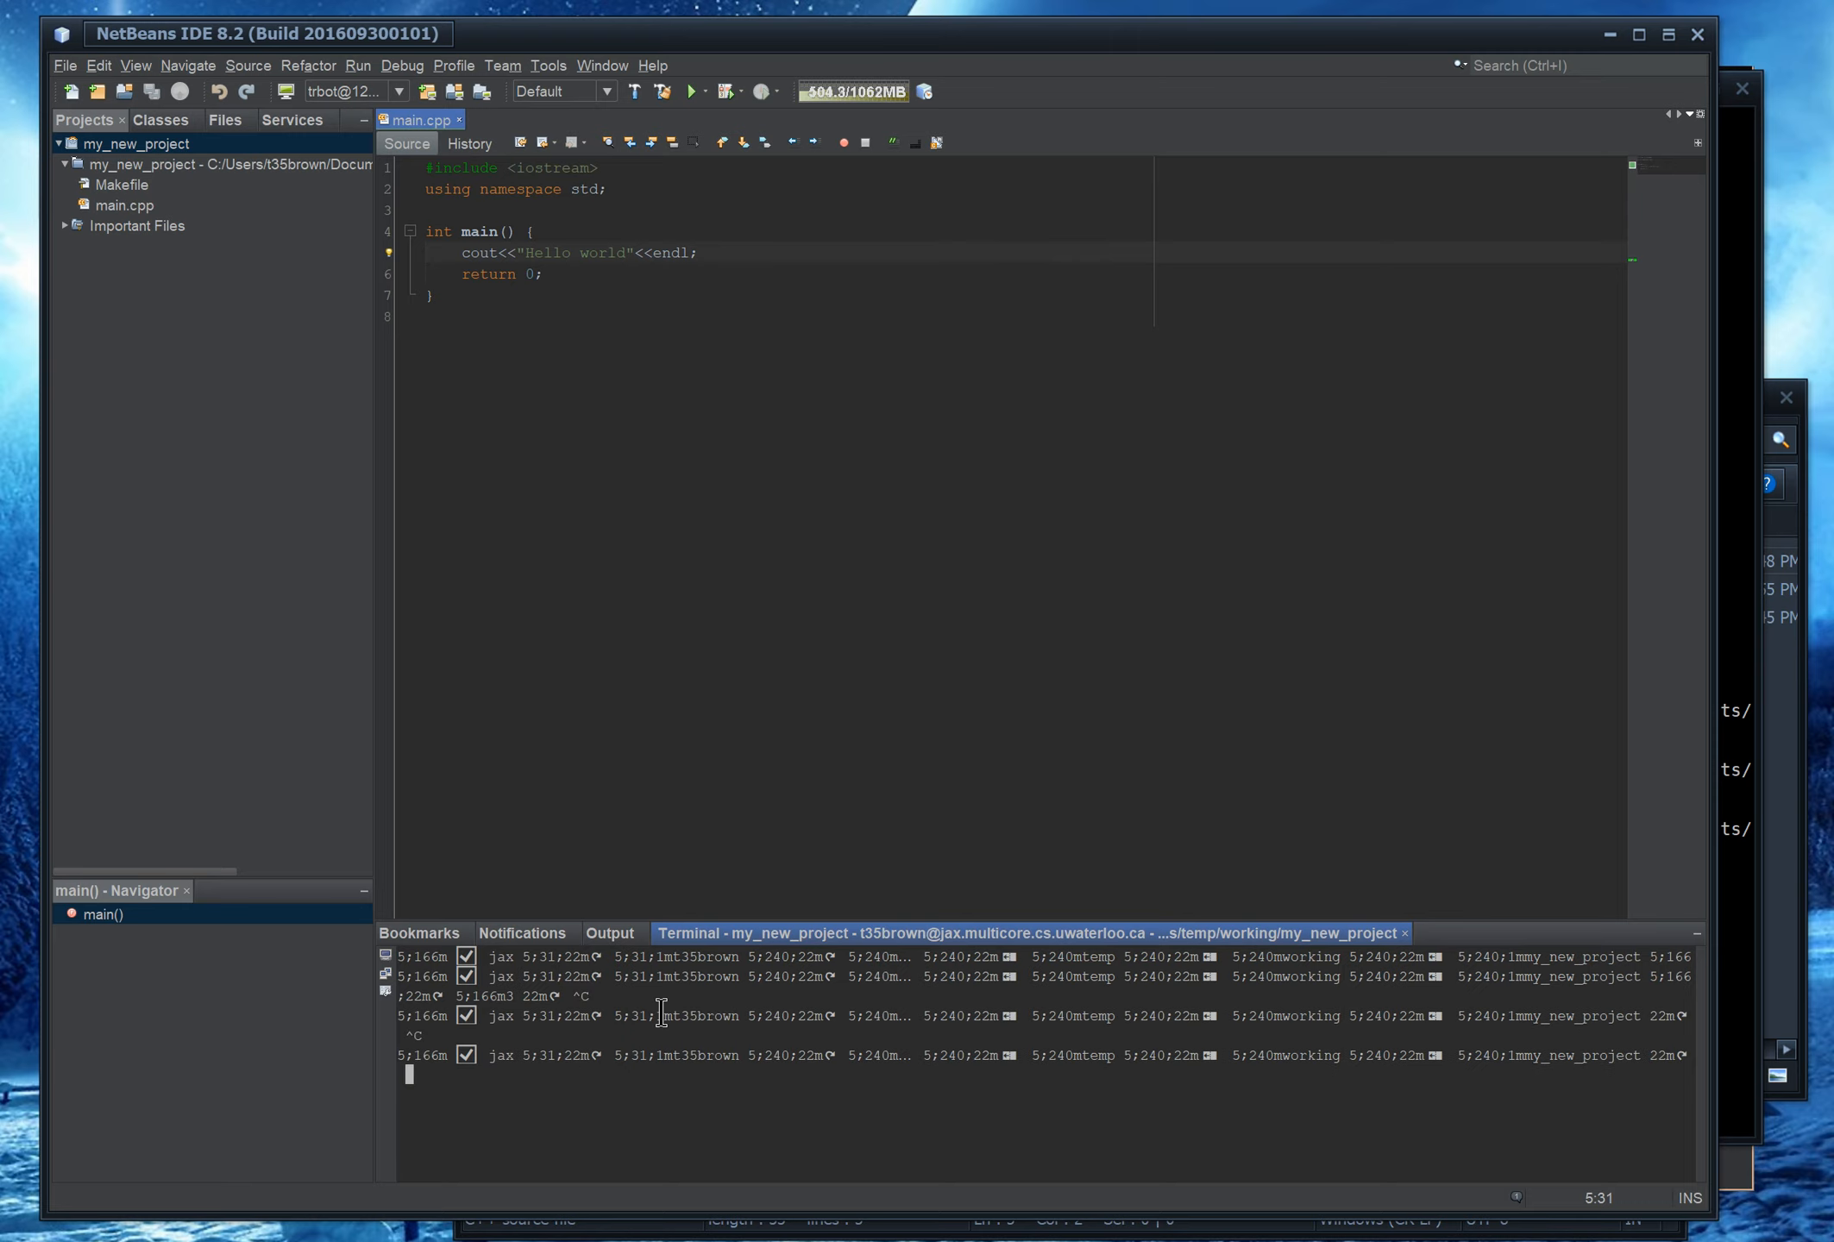
pyautogui.write('l')
pyautogui.press('Return')
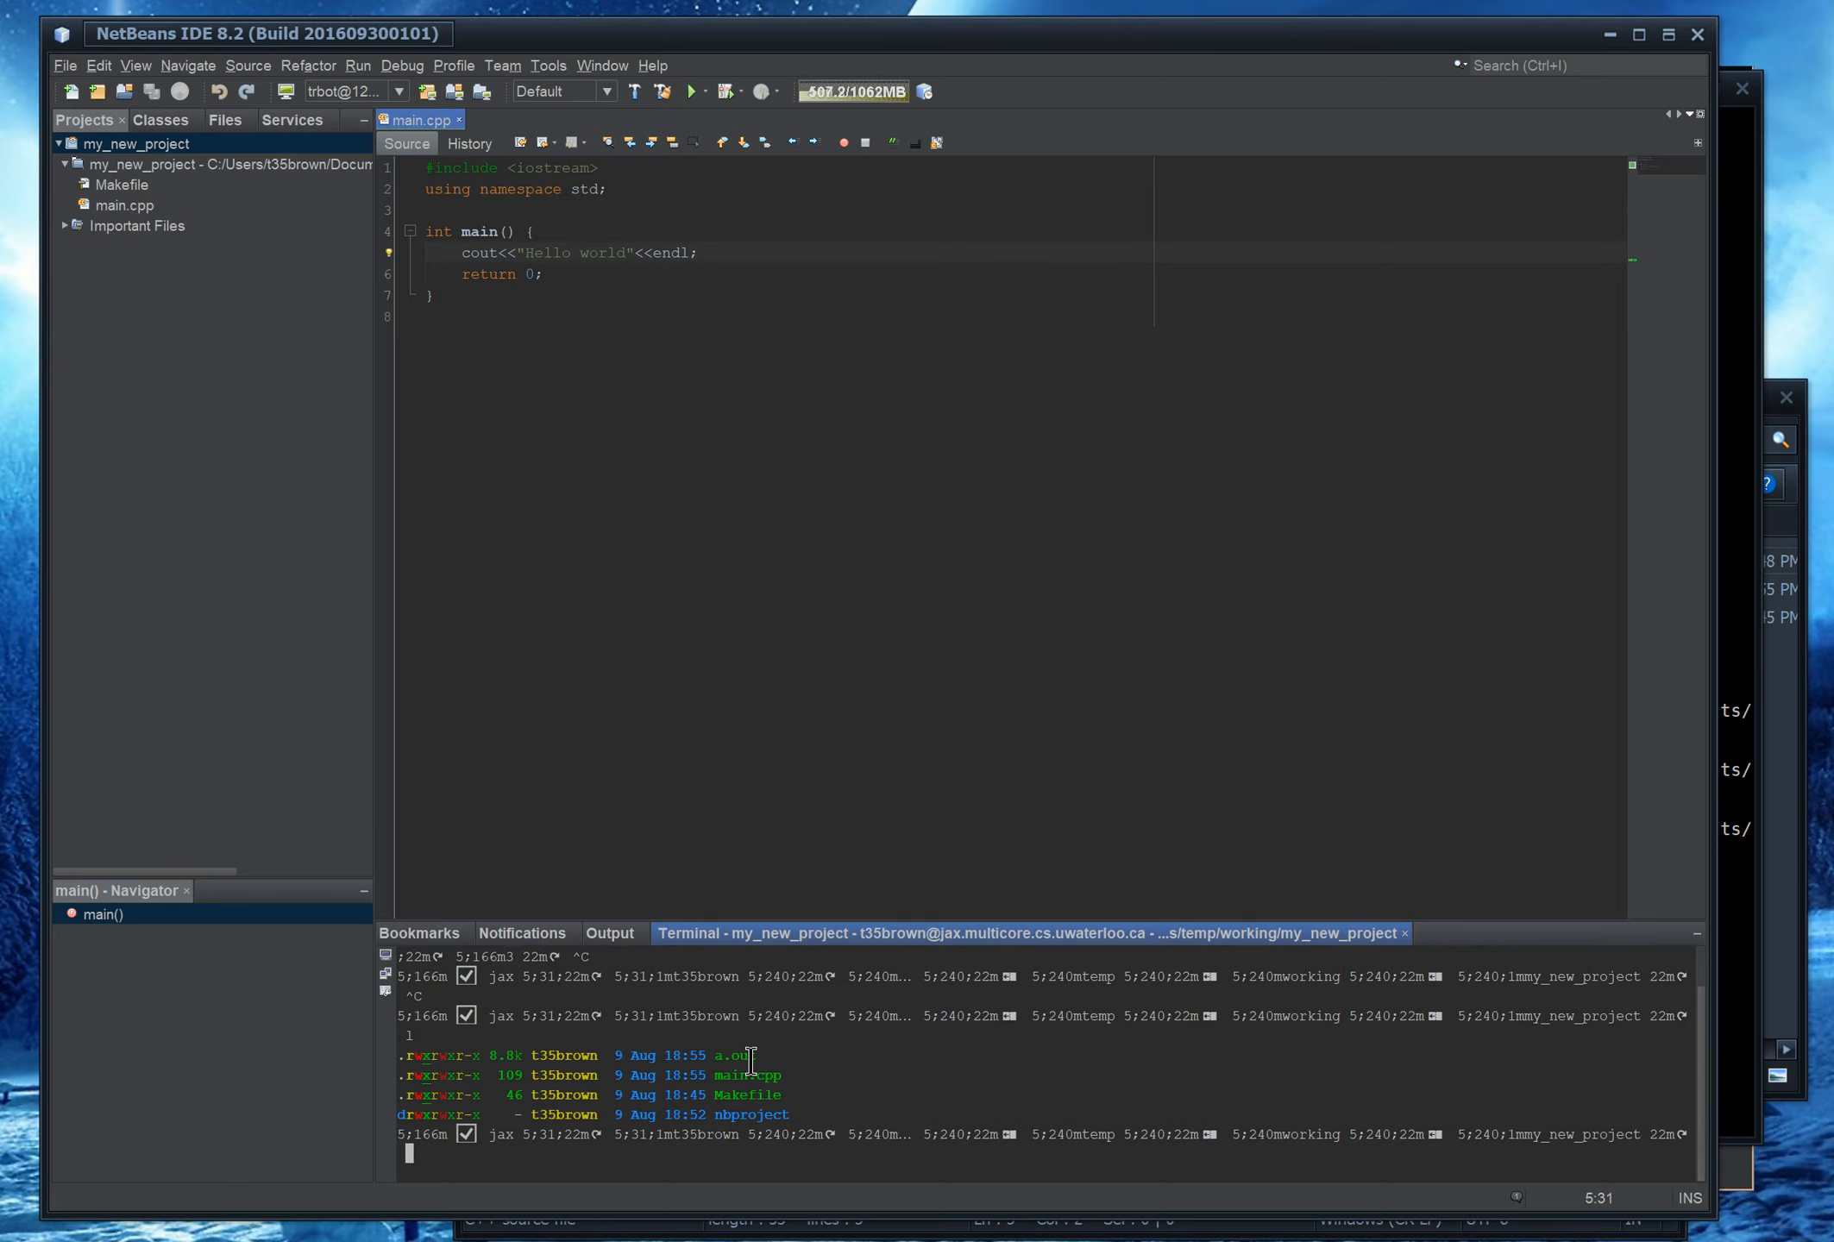
pyautogui.write('./a.out')
pyautogui.press('Return')
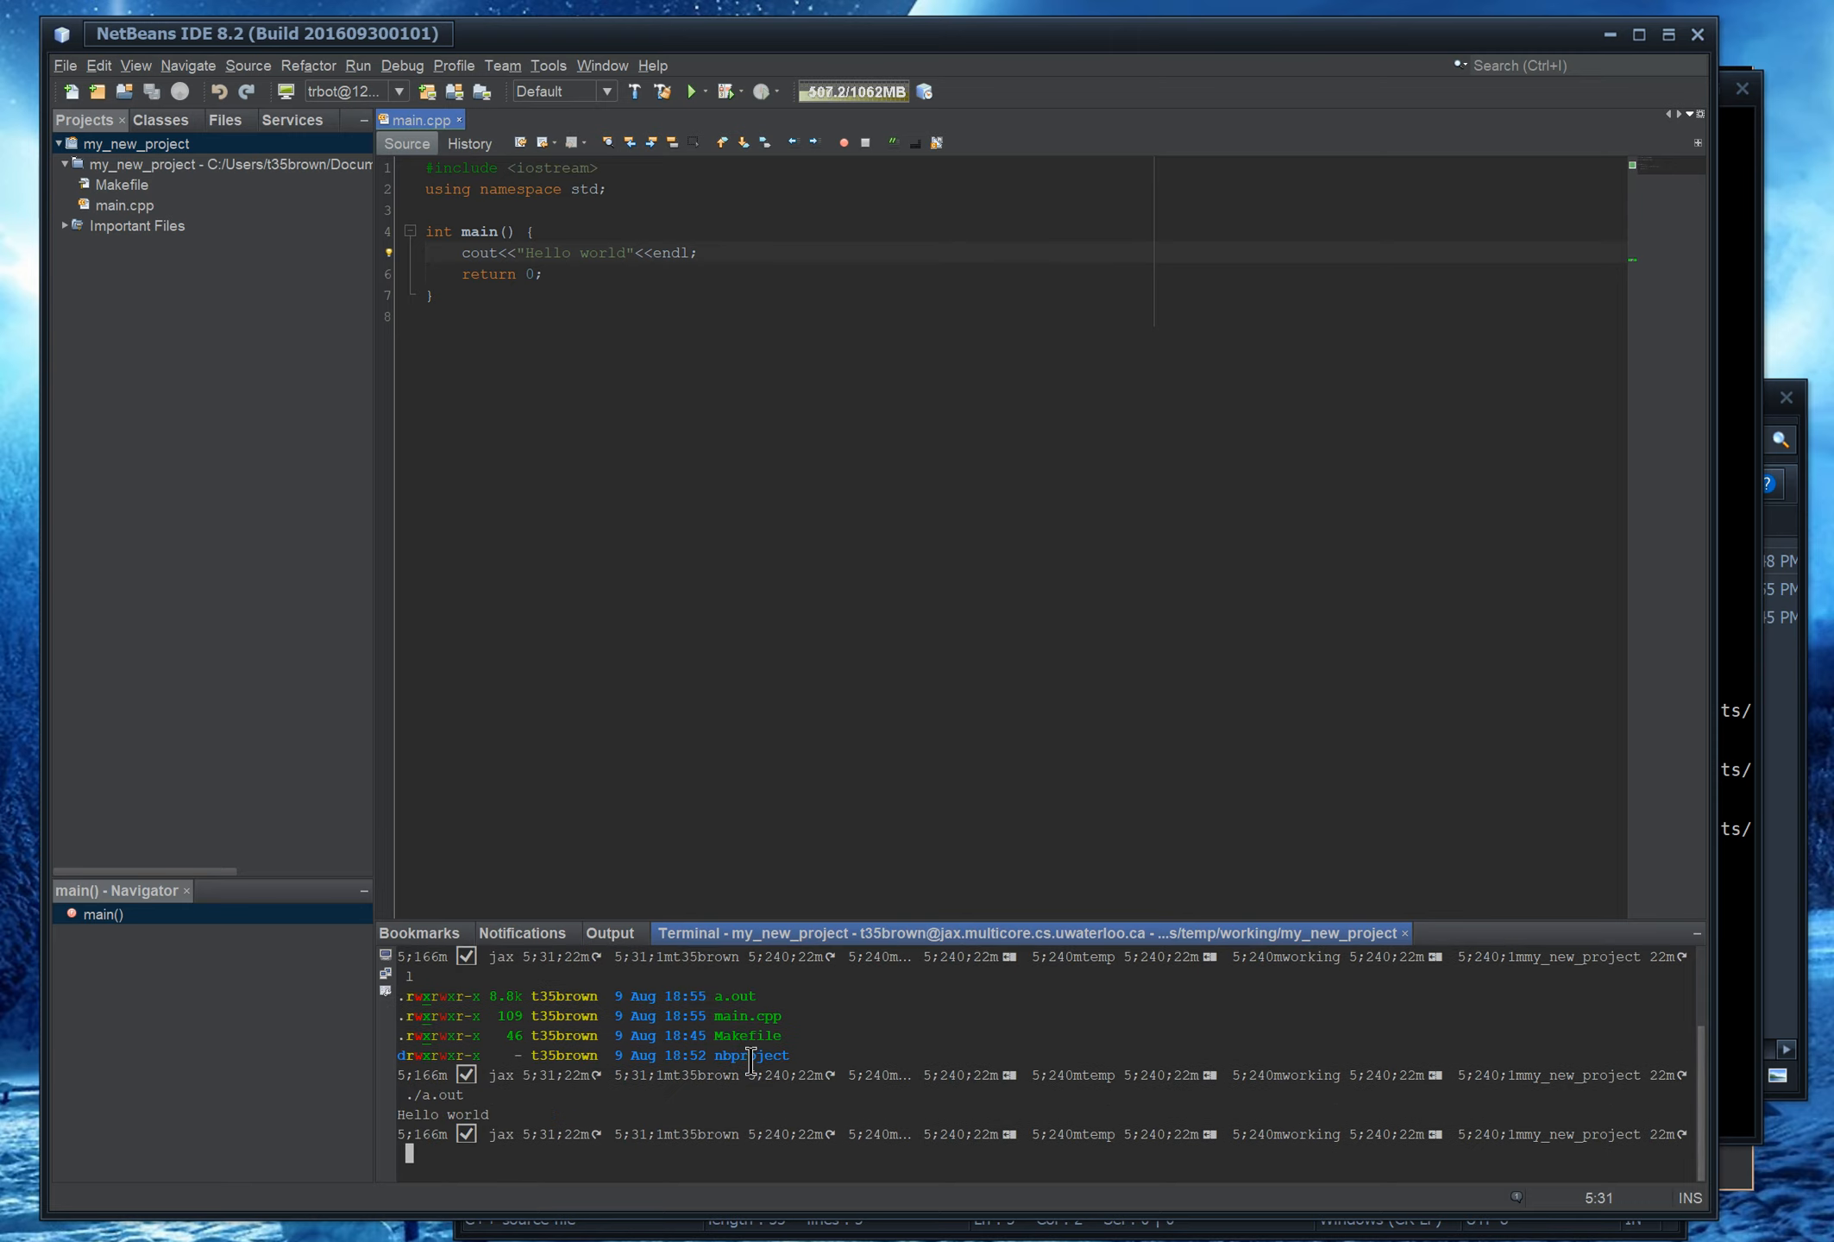
# Log out of the NetBeans terminal session with exit and close the terminal
pyautogui.write('exit')
pyautogui.press('Return')
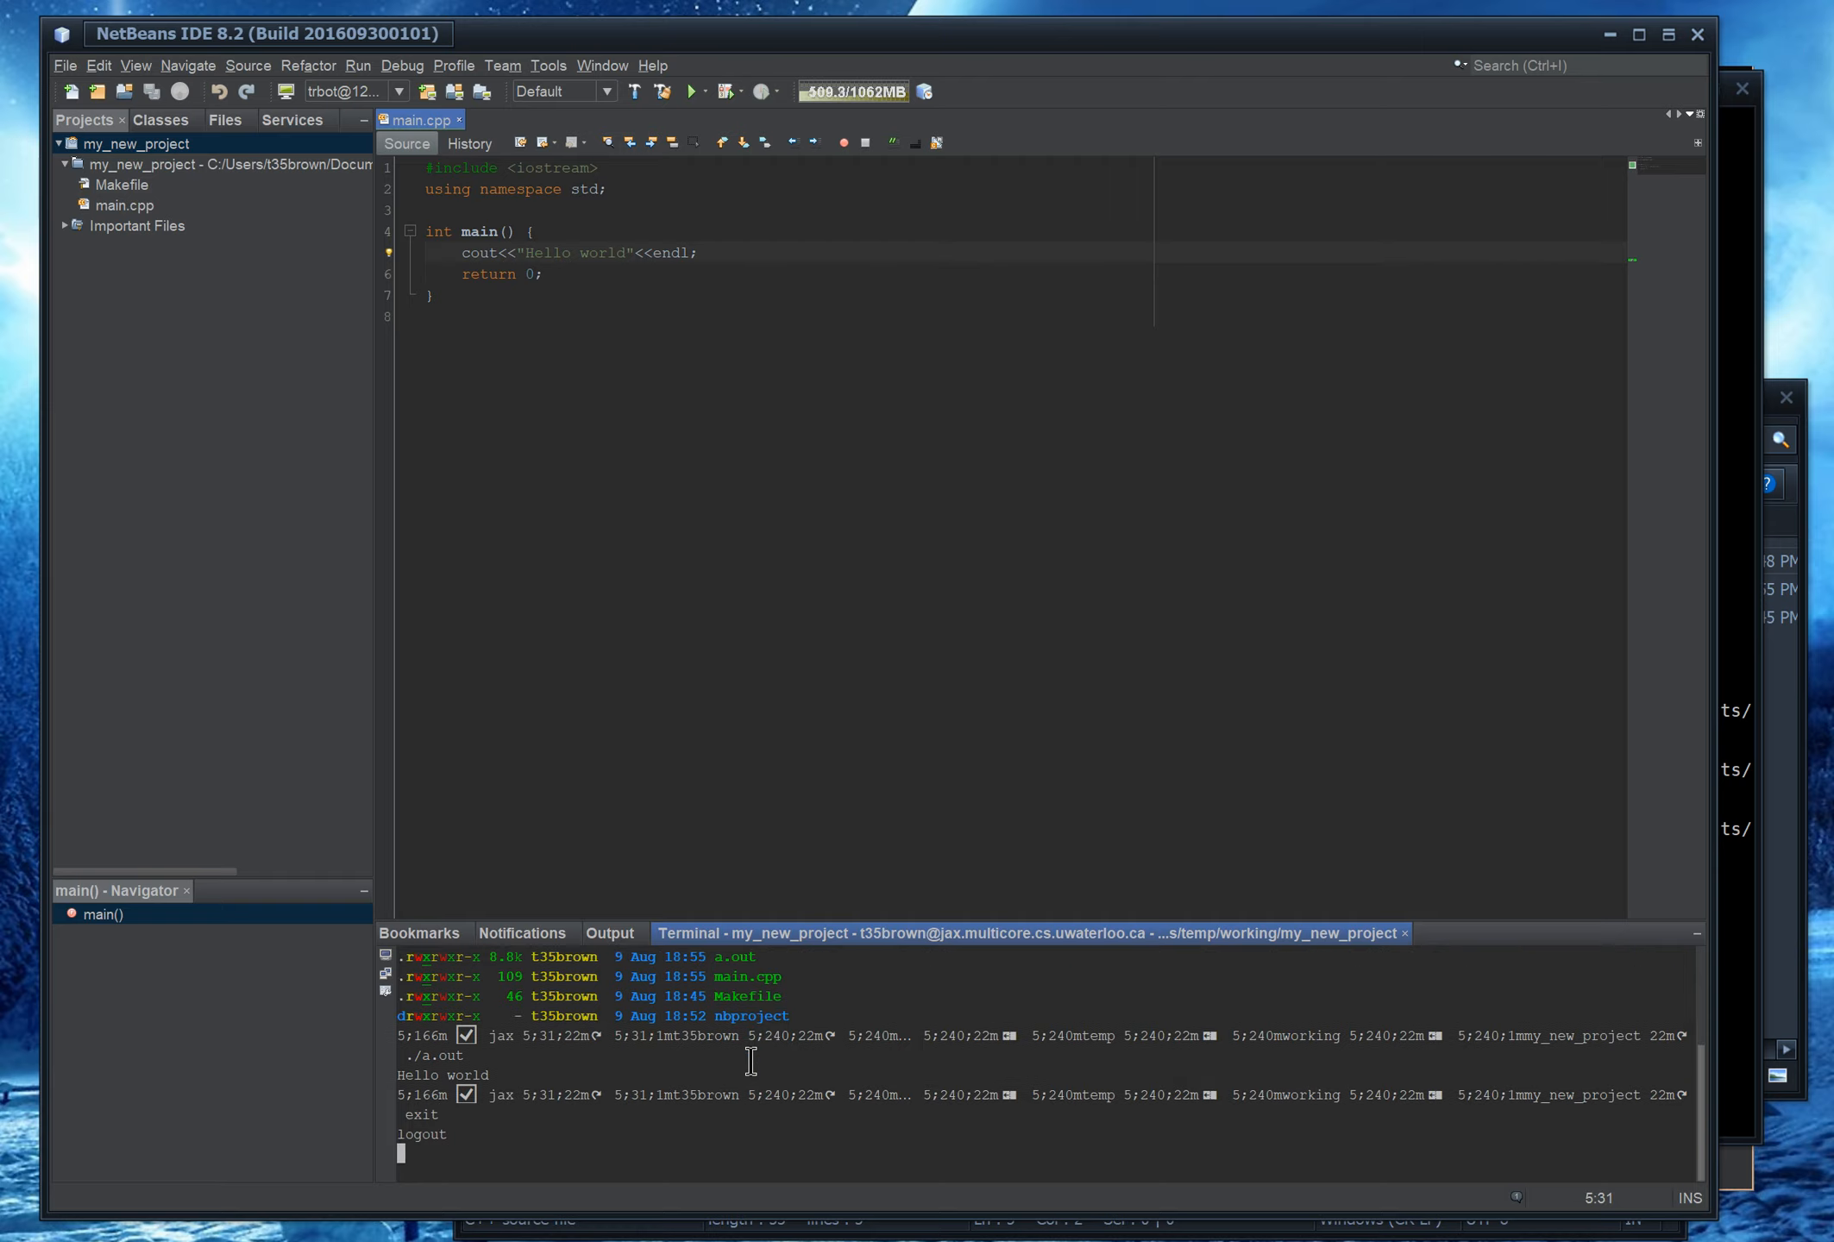
pyautogui.click(724, 933)
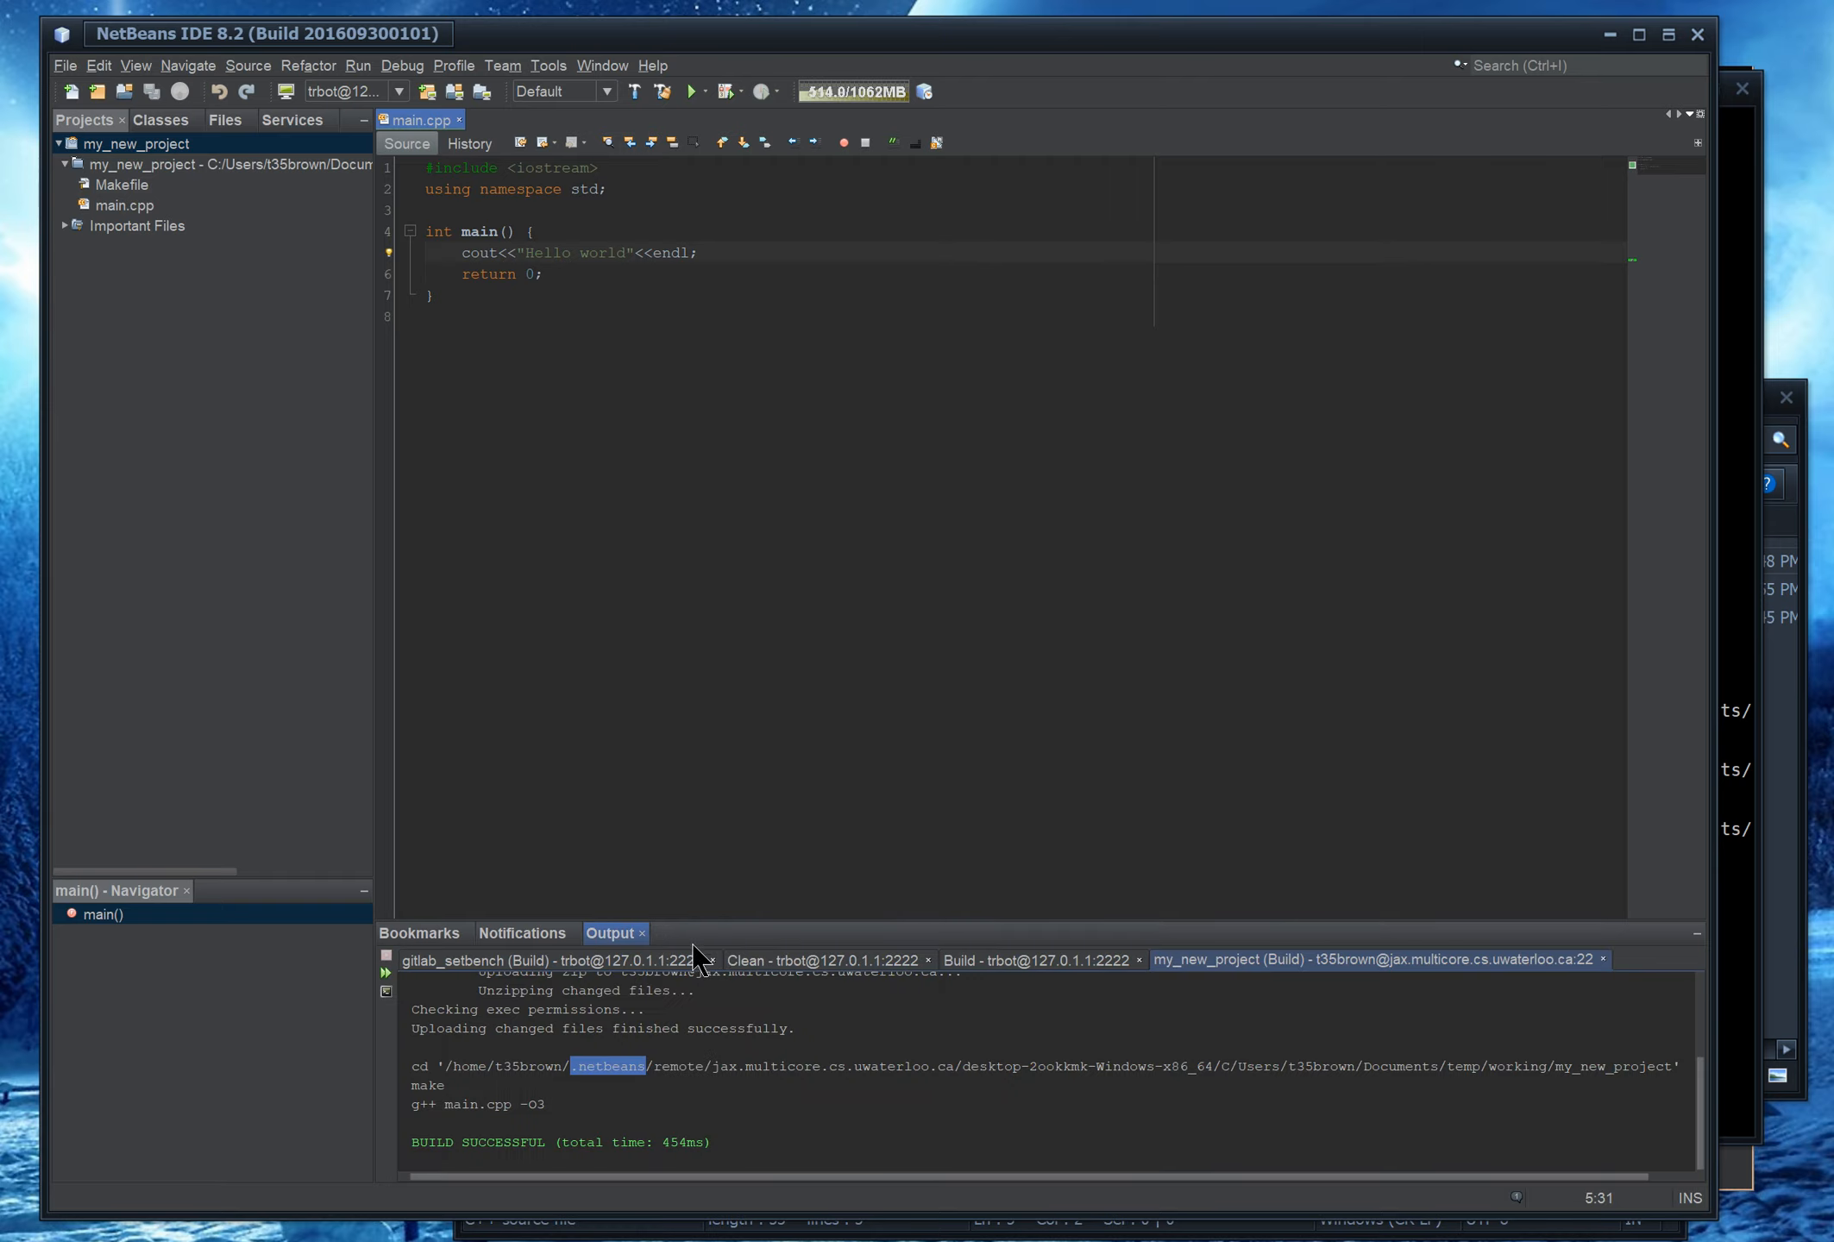
# Compare the PuTTY session with the NetBeans build output, clear the output's text highlight, and bring PuTTY back to the front
pyautogui.click(1734, 1098)
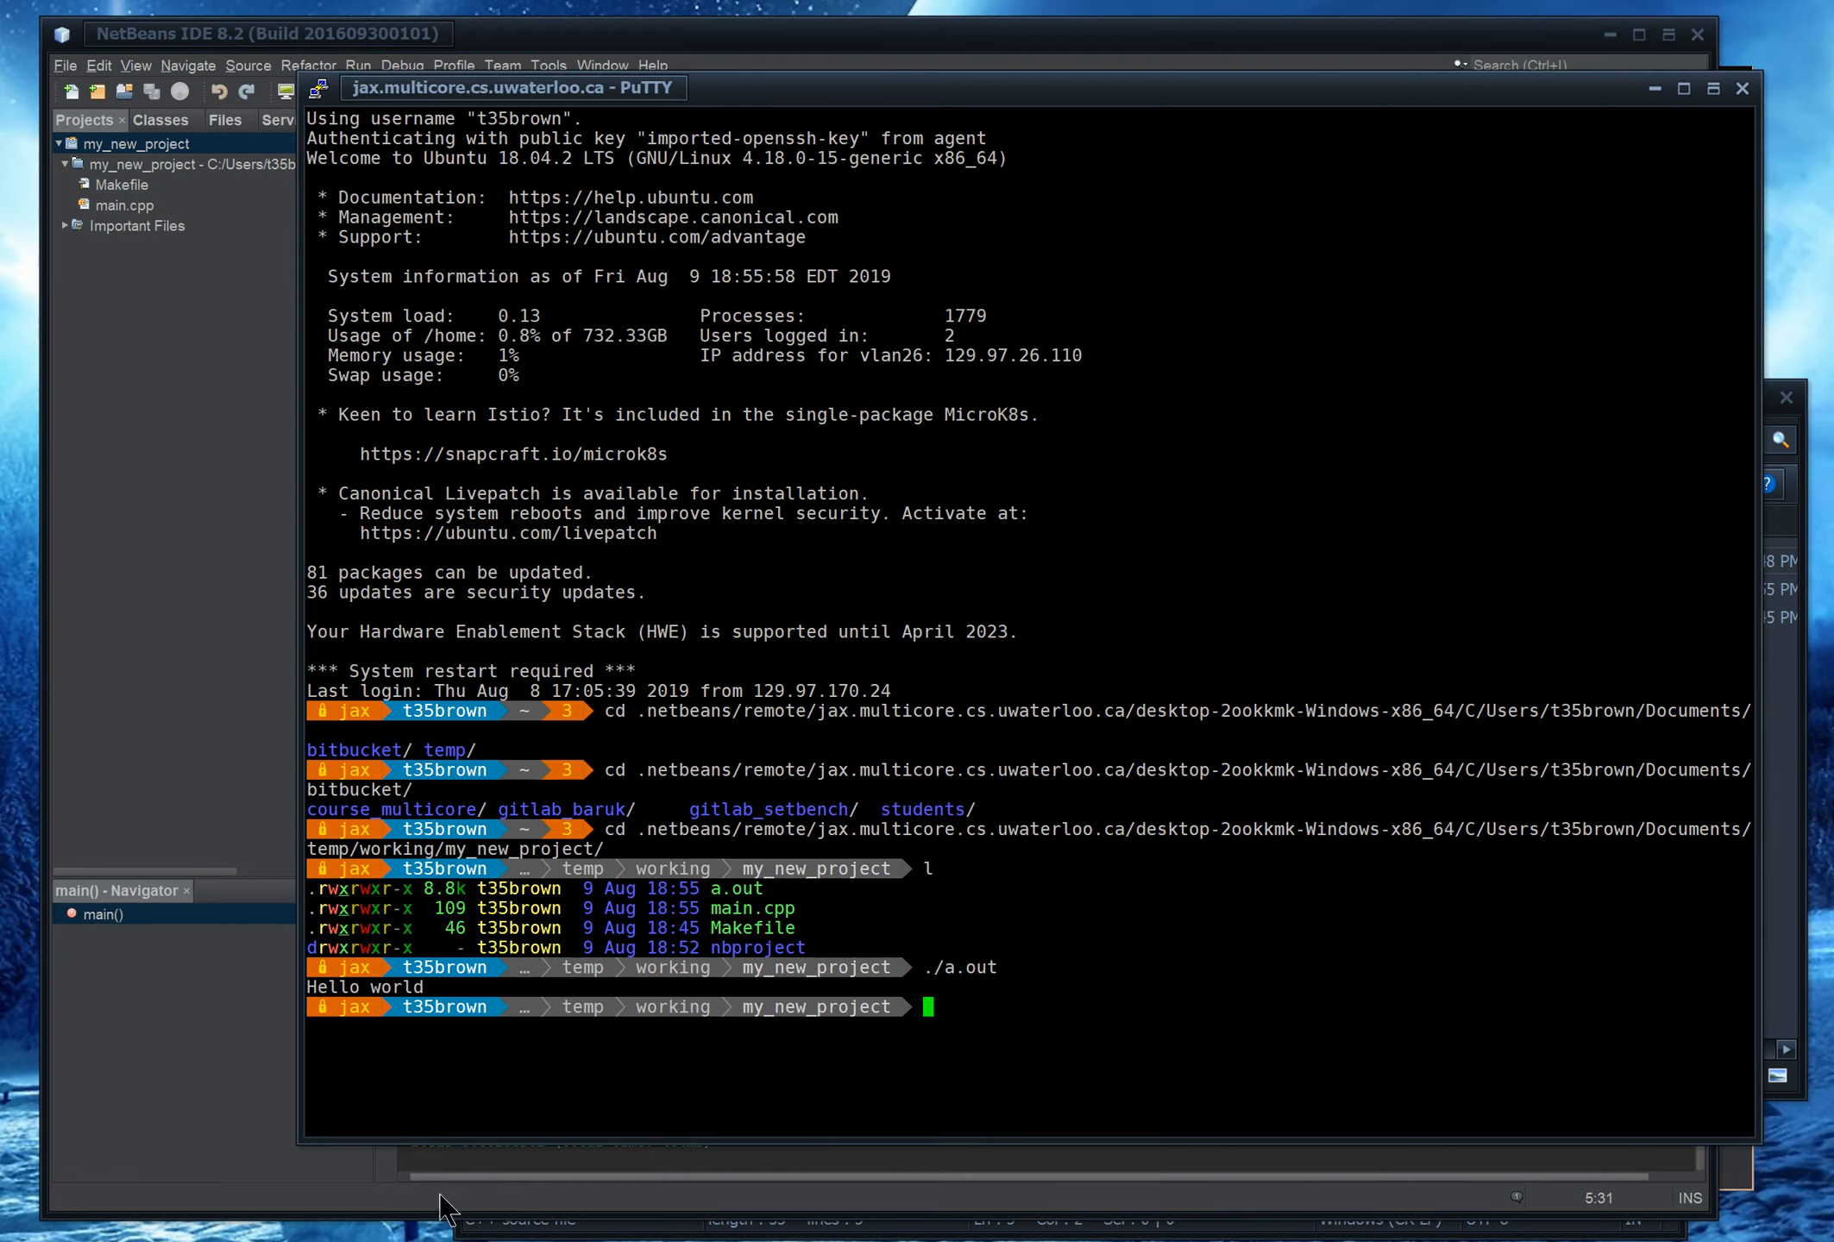
pyautogui.click(267, 1128)
pyautogui.click(745, 1144)
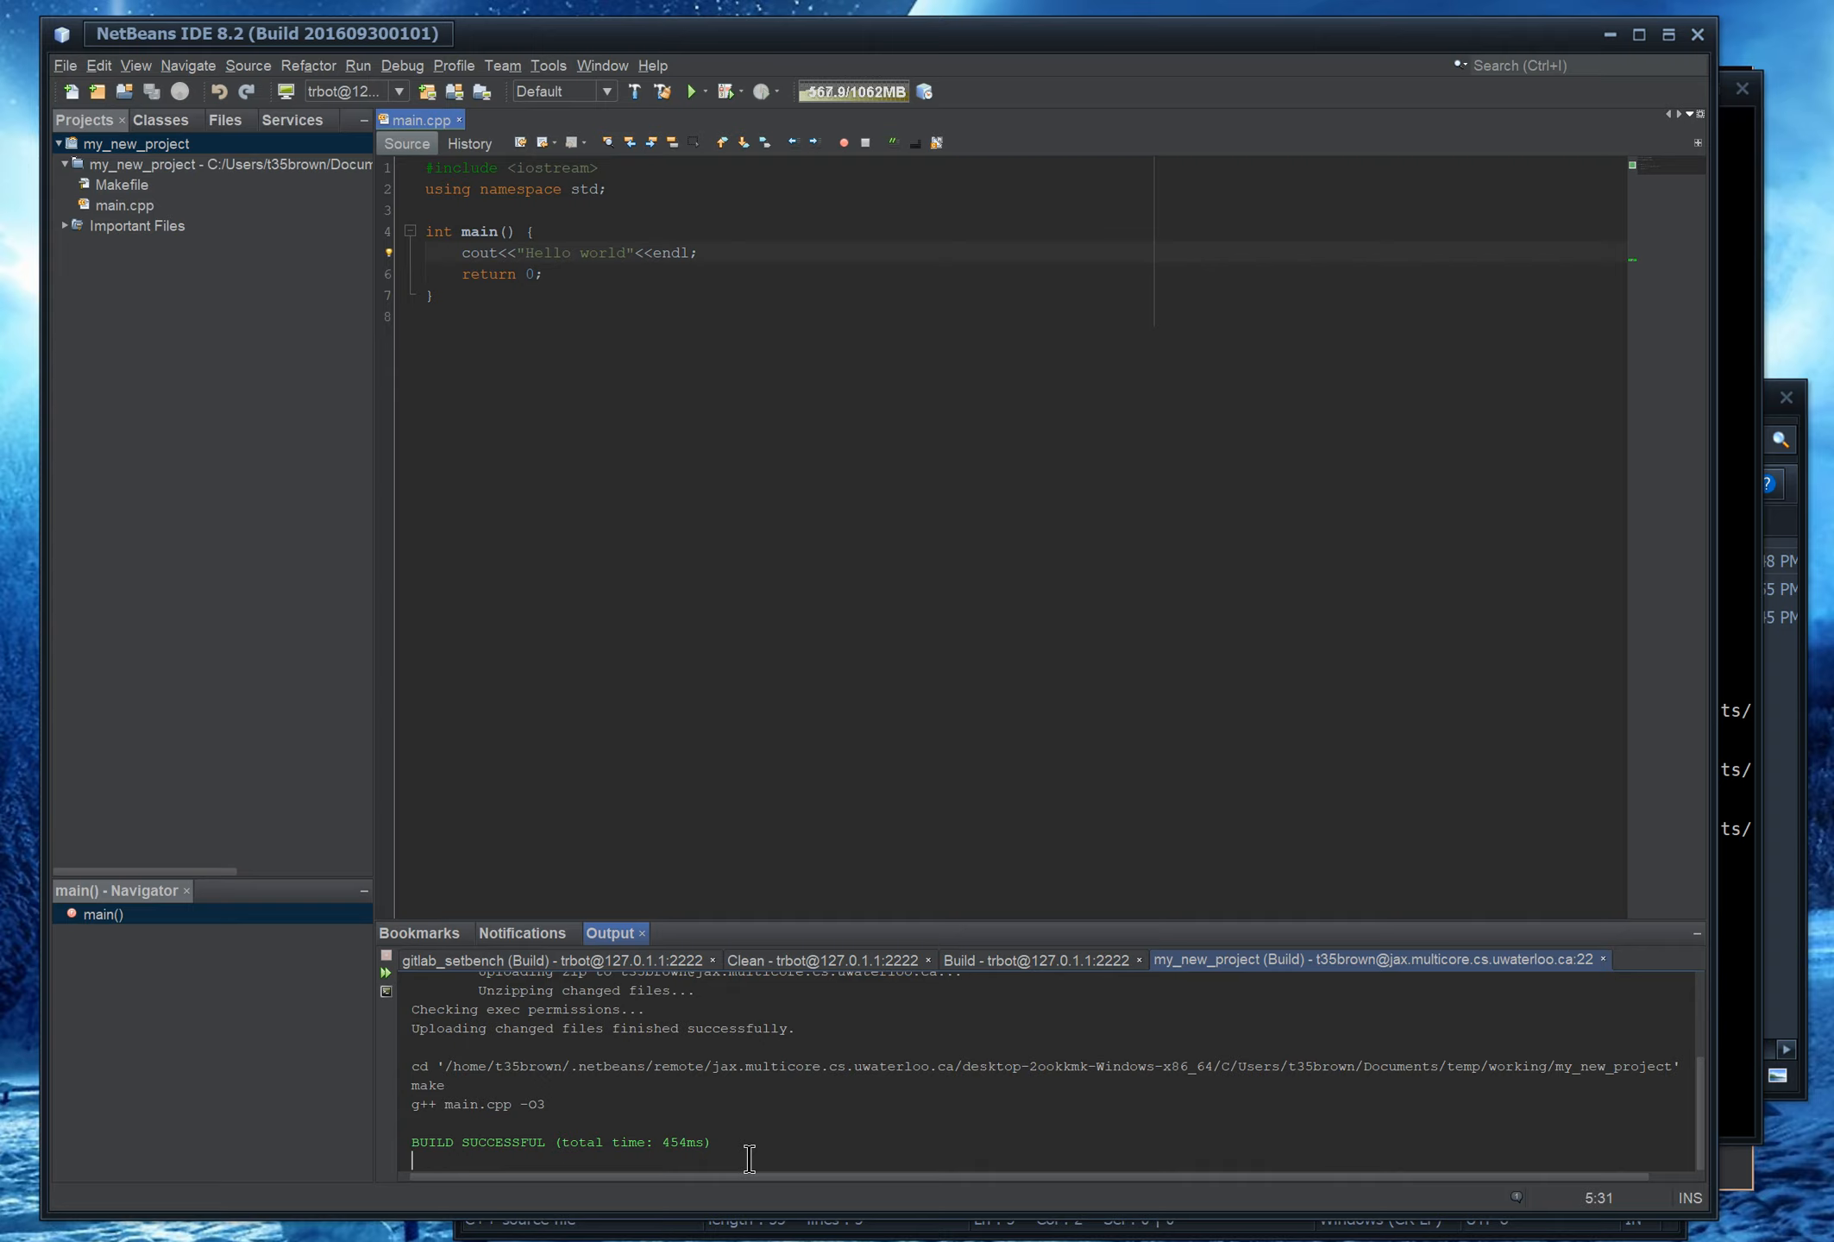
pyautogui.click(1749, 921)
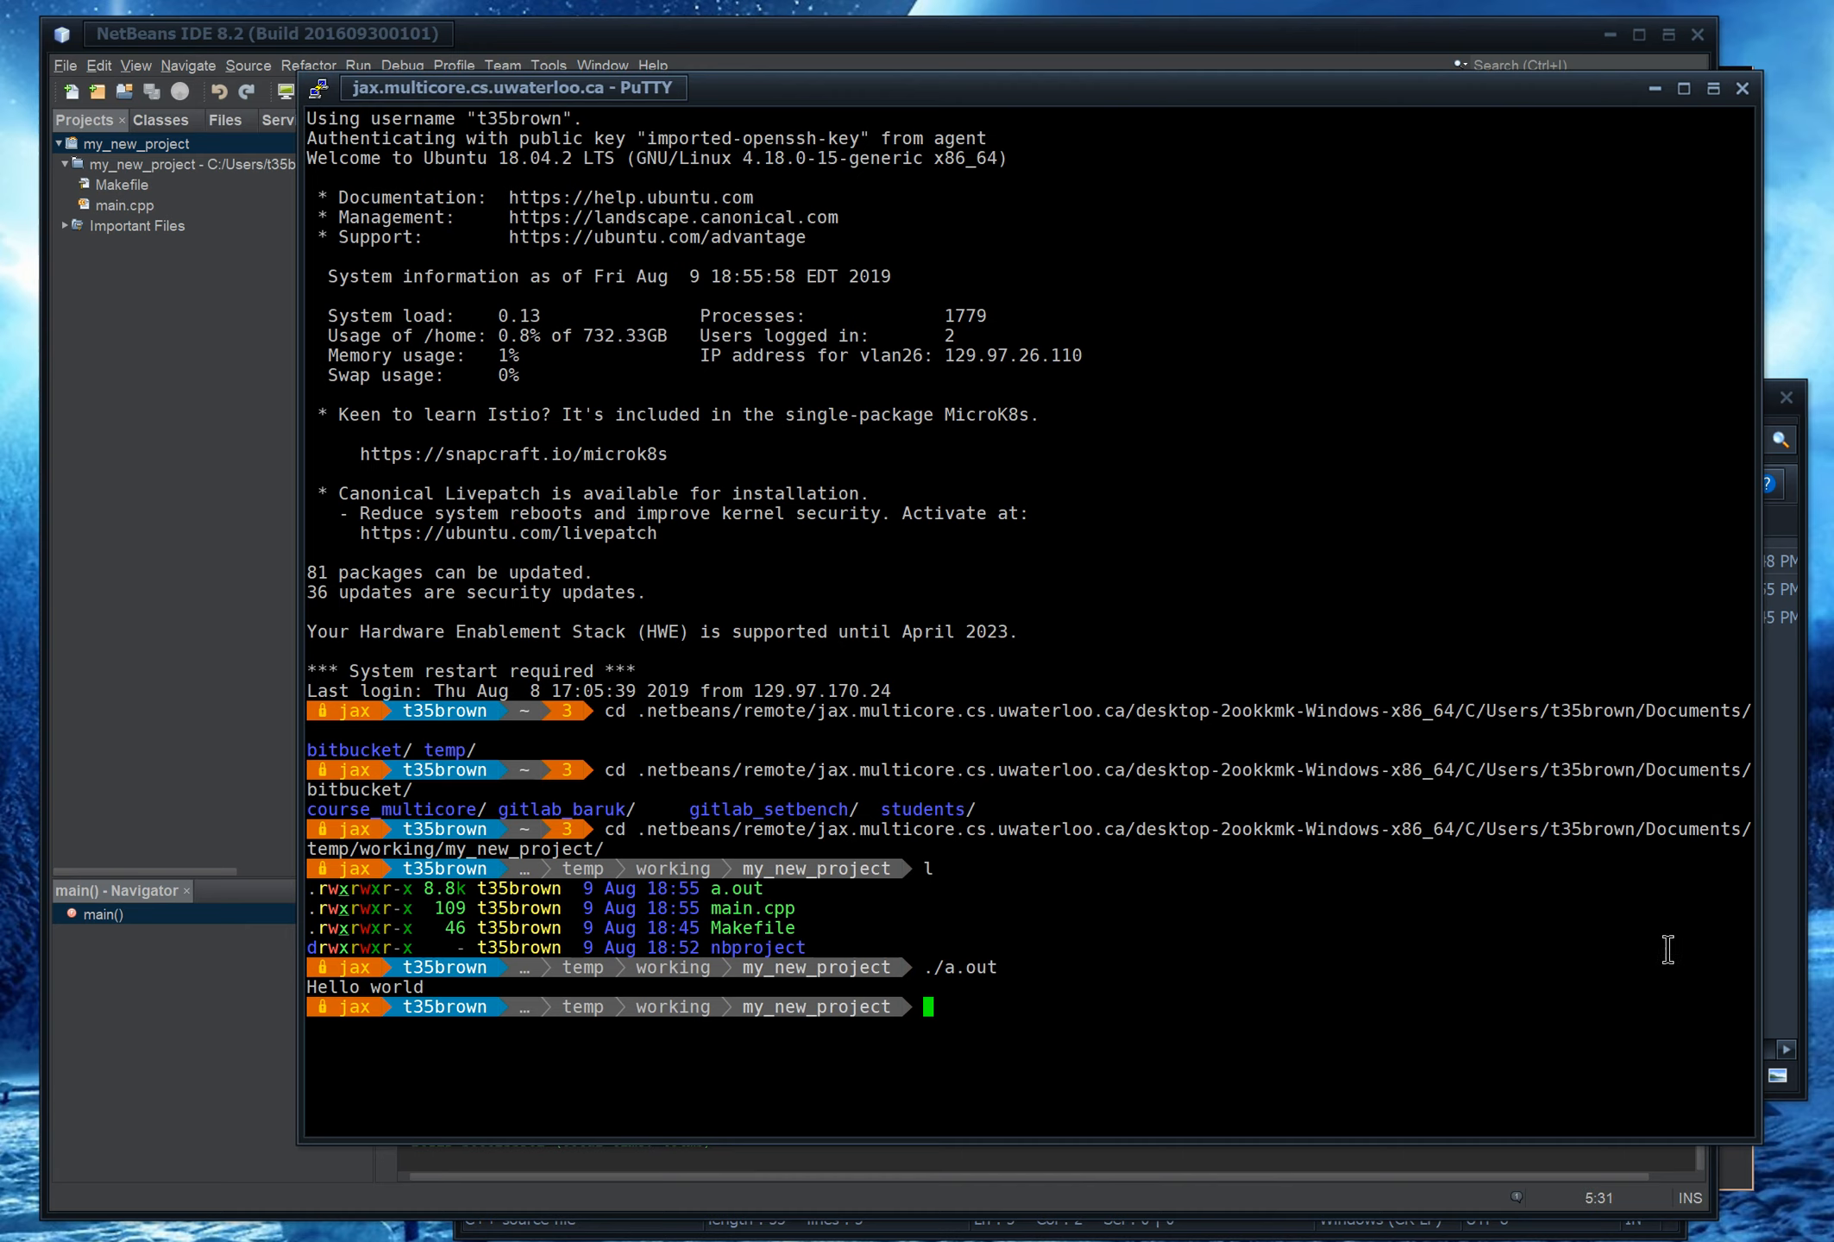